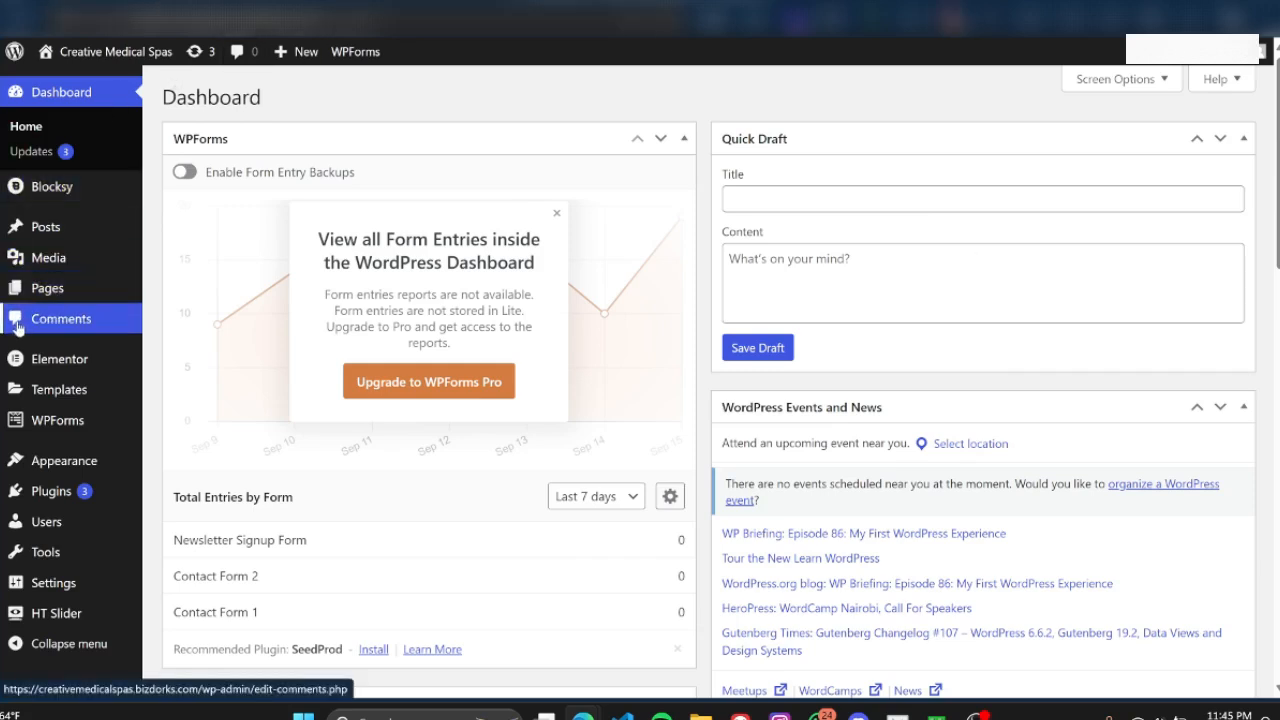
Open the list of all pages of the site
mouse_move(48, 292)
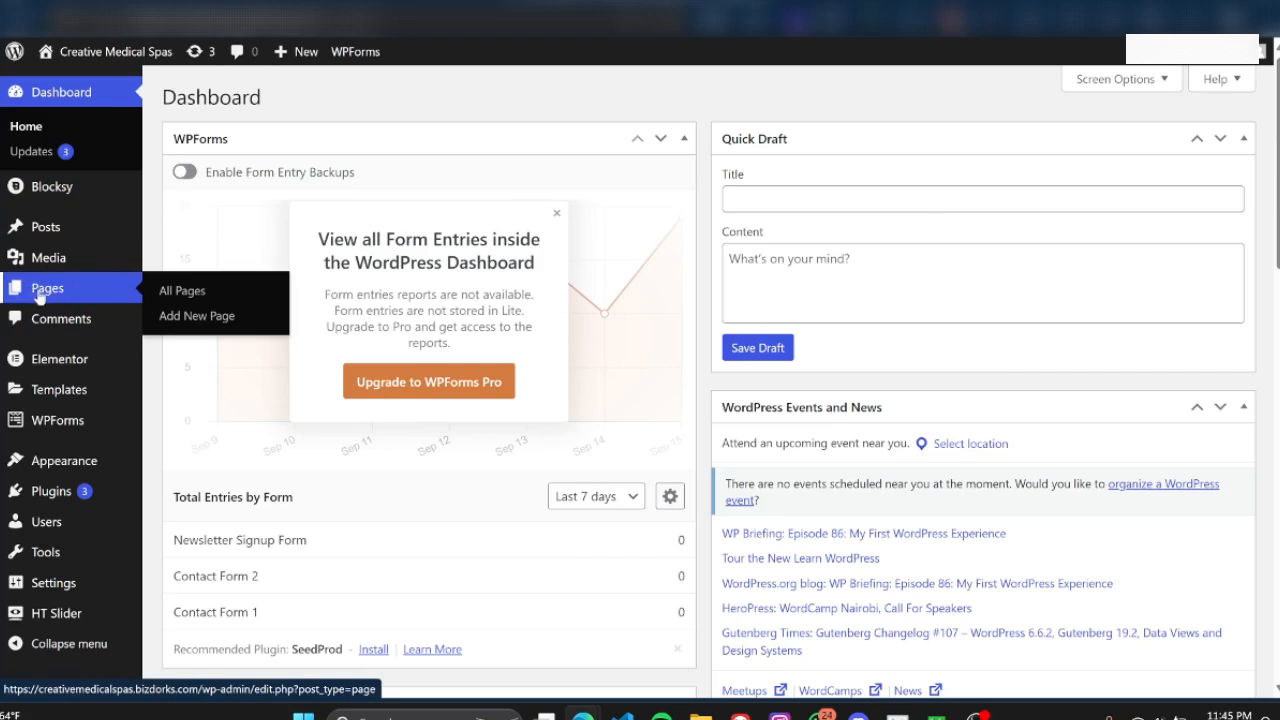
left_click(170, 293)
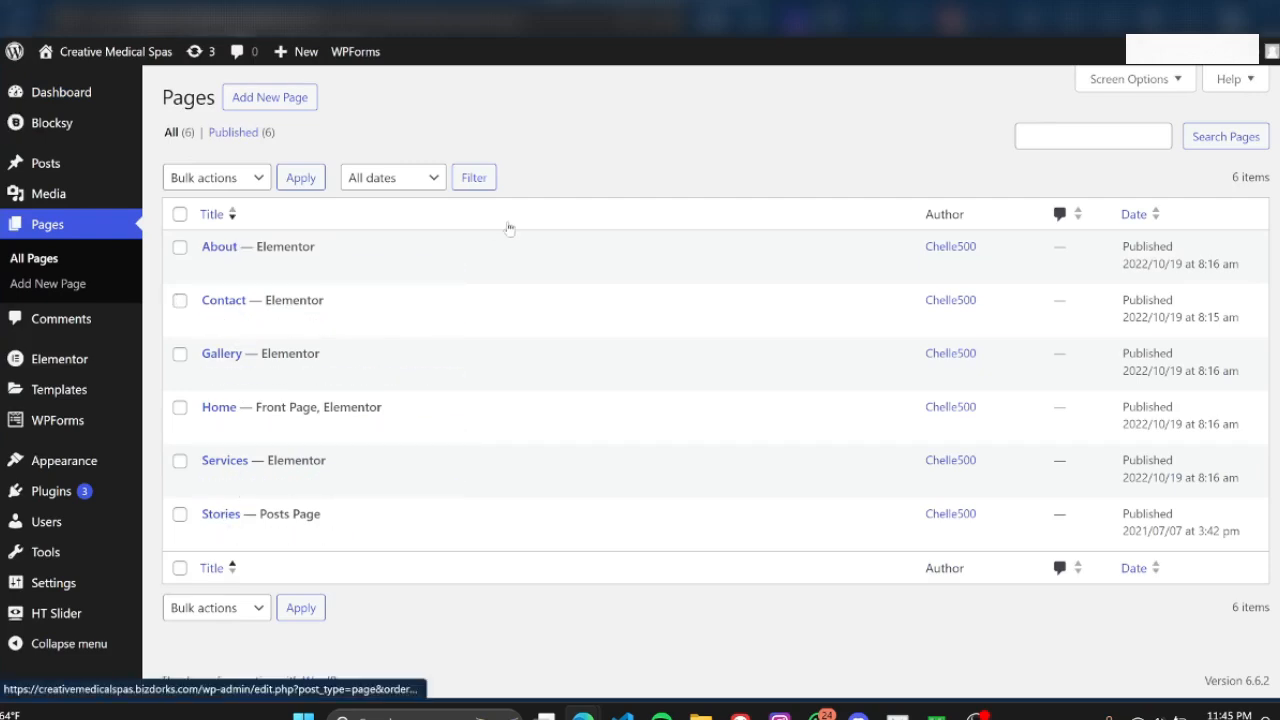
Look over the live site's home page and Gallery page to review their existing layout
left_click(60, 4)
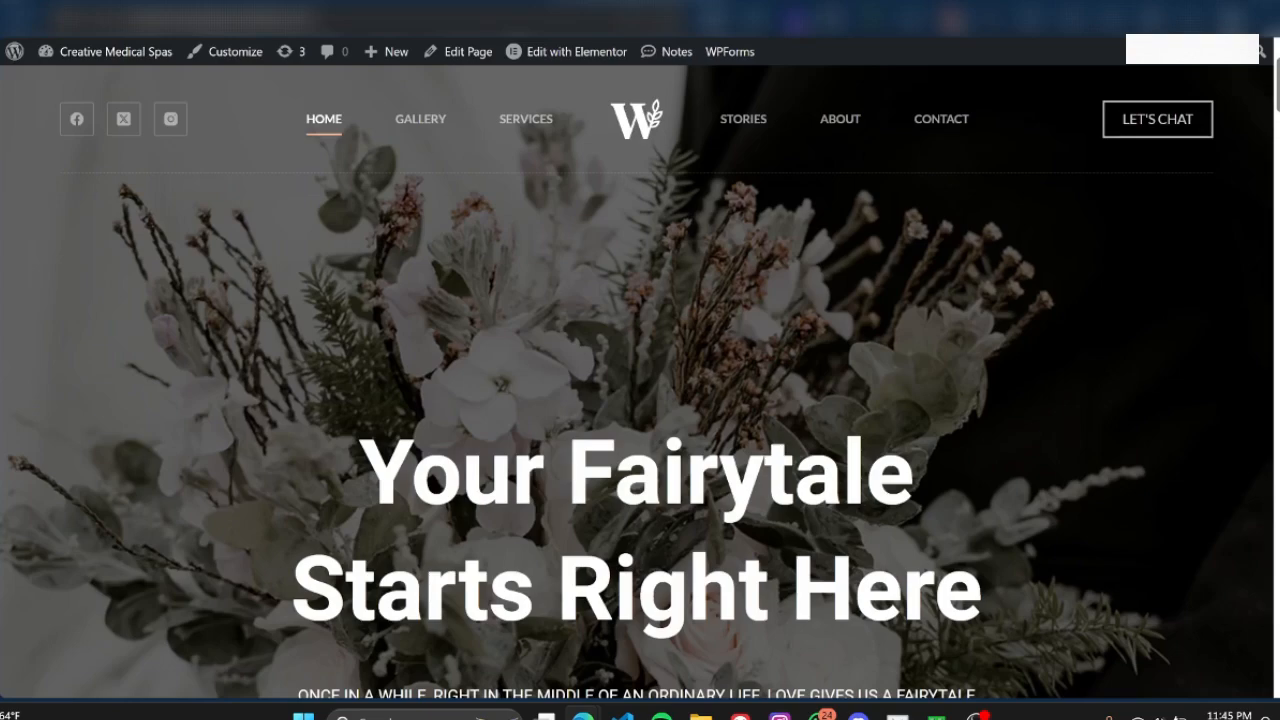
scroll(930, 370, "down", 3)
scroll(930, 370, "up", 2)
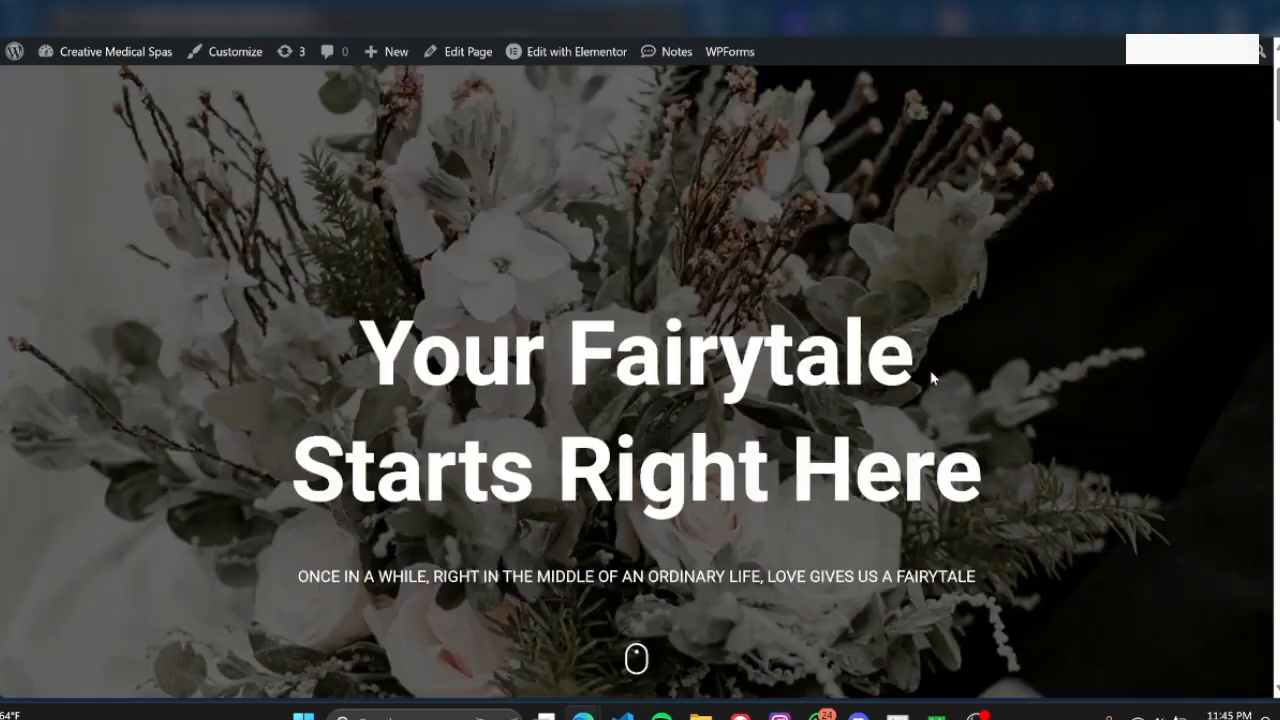
scroll(930, 370, "up", 2)
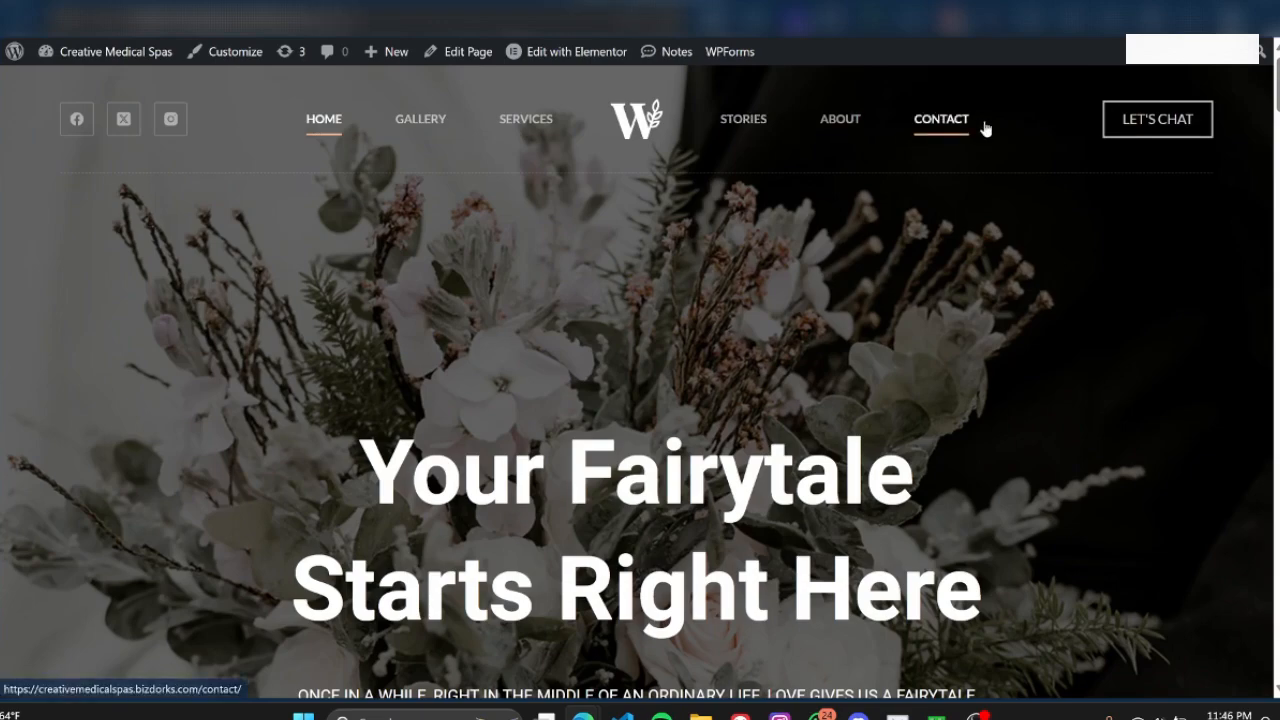
left_click(420, 118)
scroll(860, 370, "down", 3)
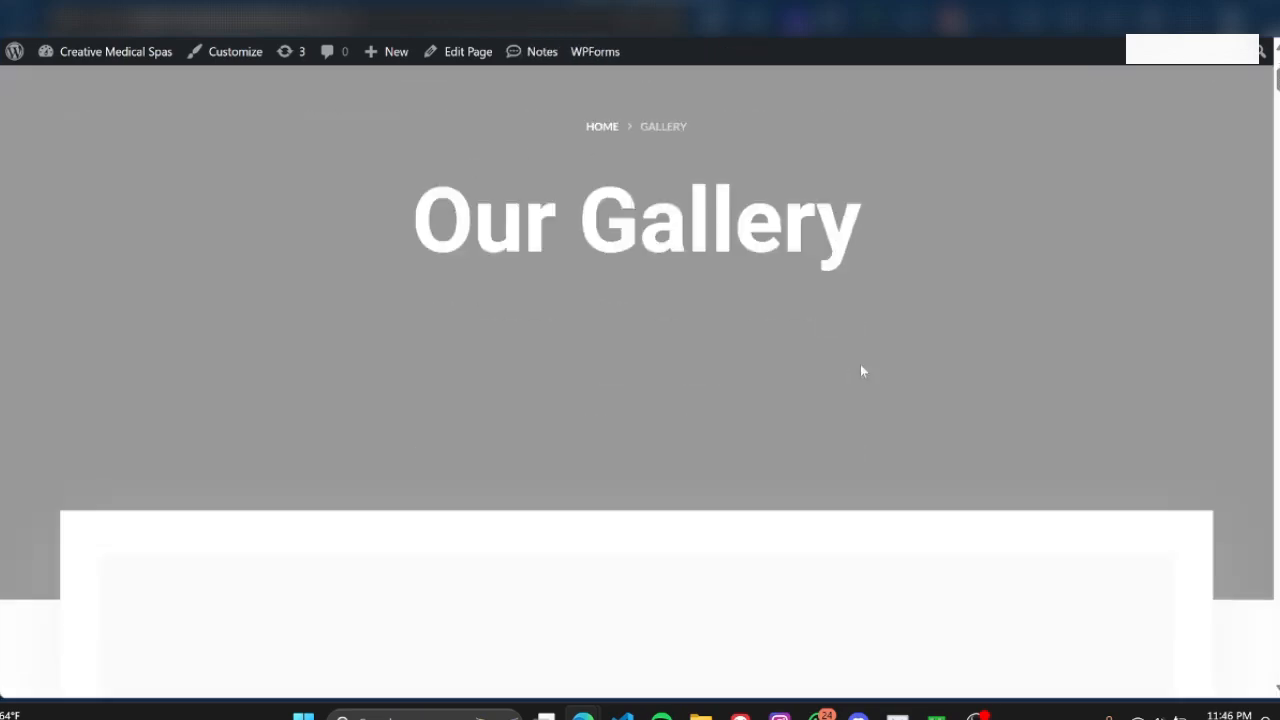
scroll(864, 371, "down", 10)
scroll(864, 371, "up", 6)
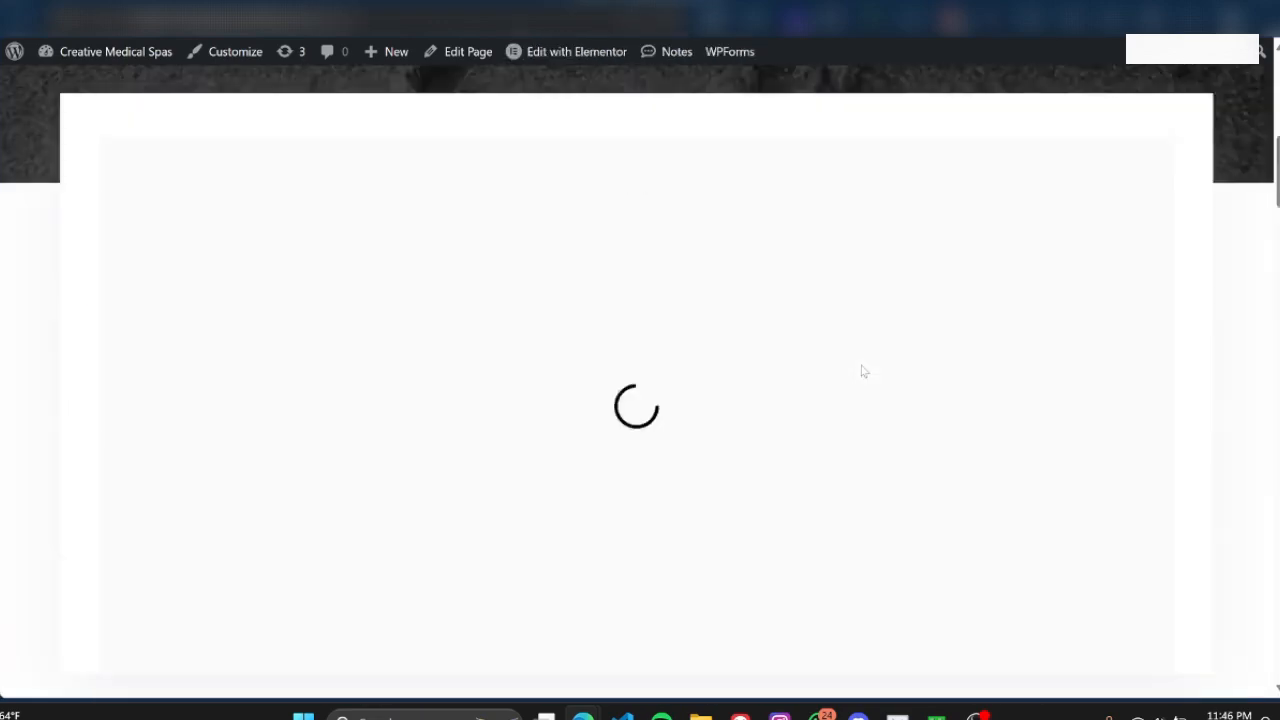
scroll(864, 371, "up", 6)
Add a new page titled "FAQS" to the site and publish it
left_click(14, 84)
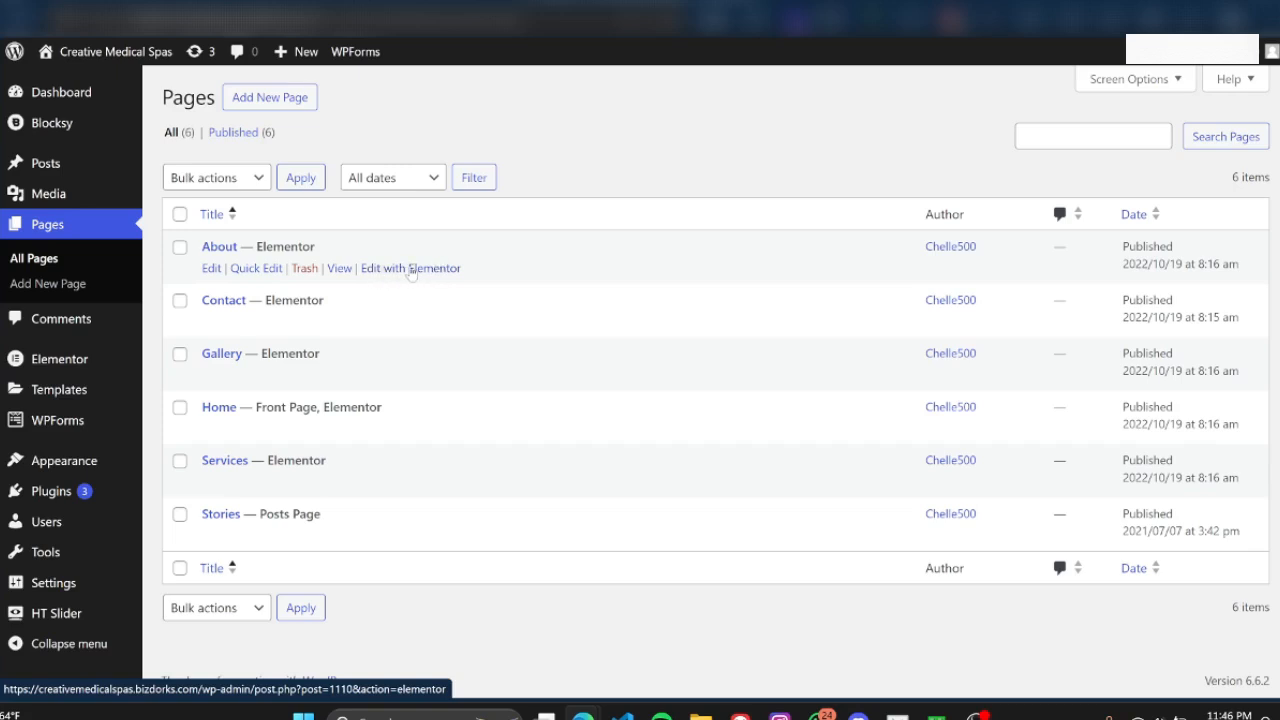
left_click(266, 104)
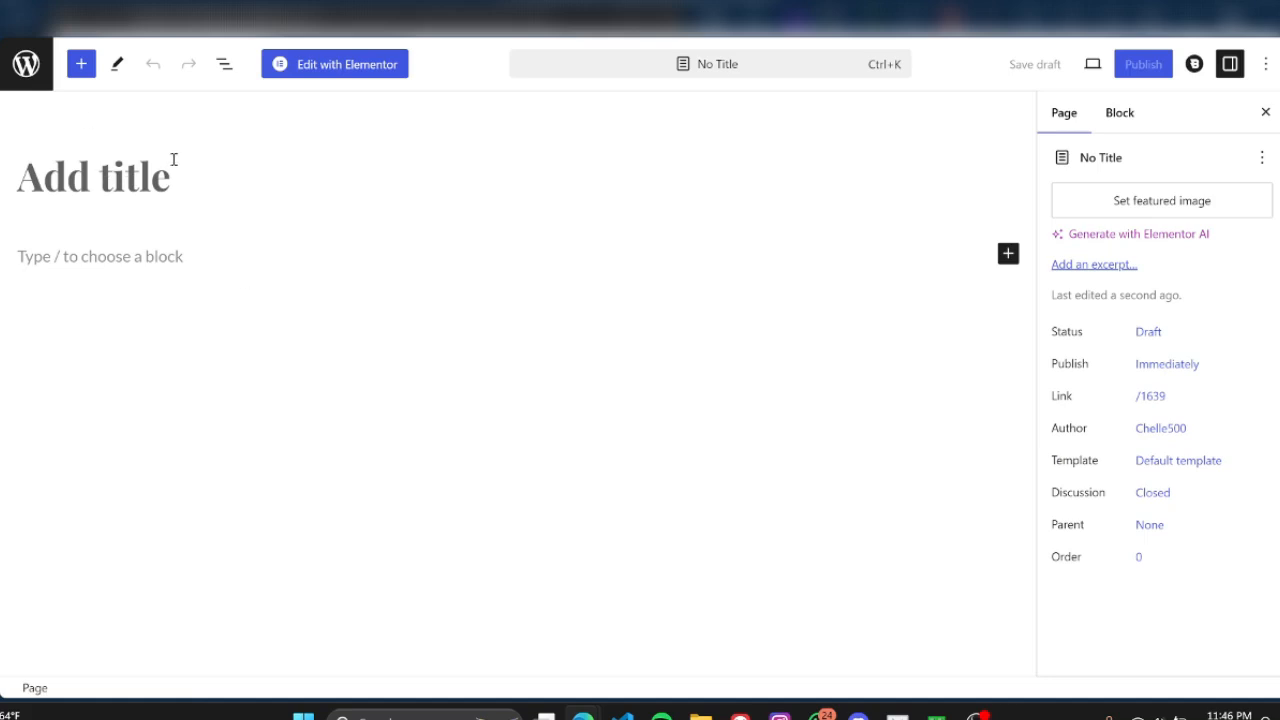
left_click(111, 166)
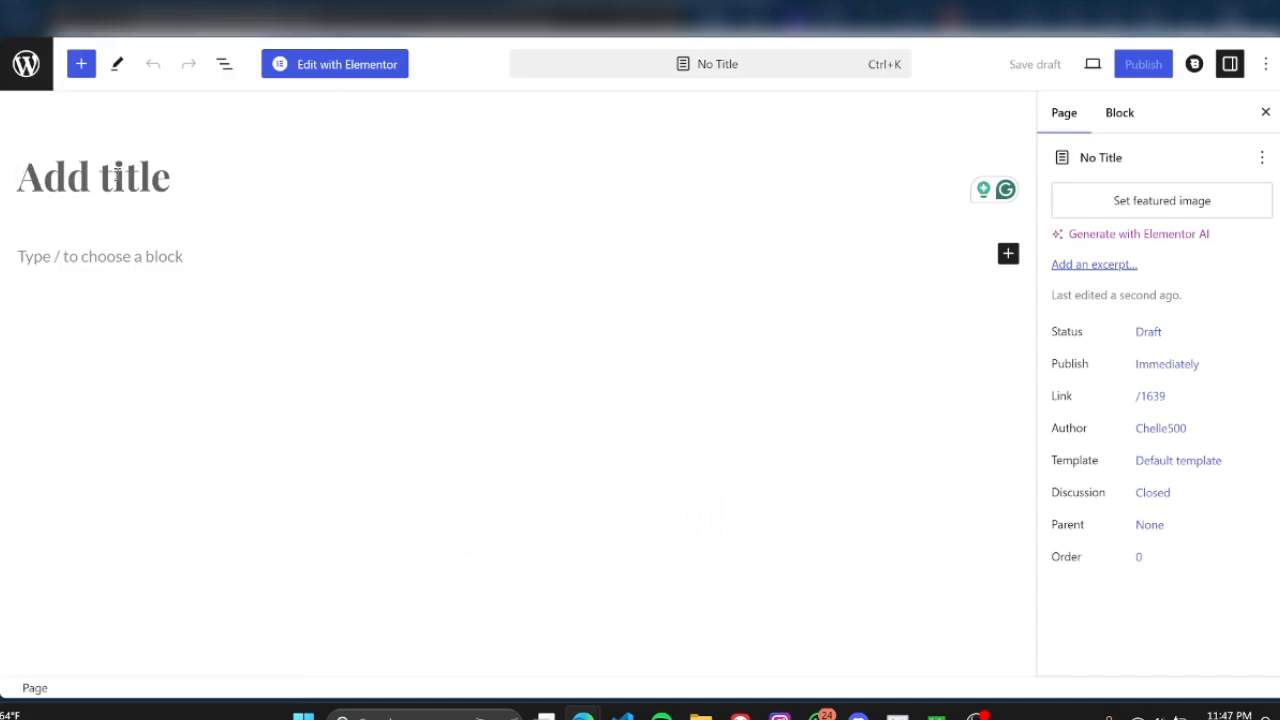
type("Fa")
key("BackSpace")
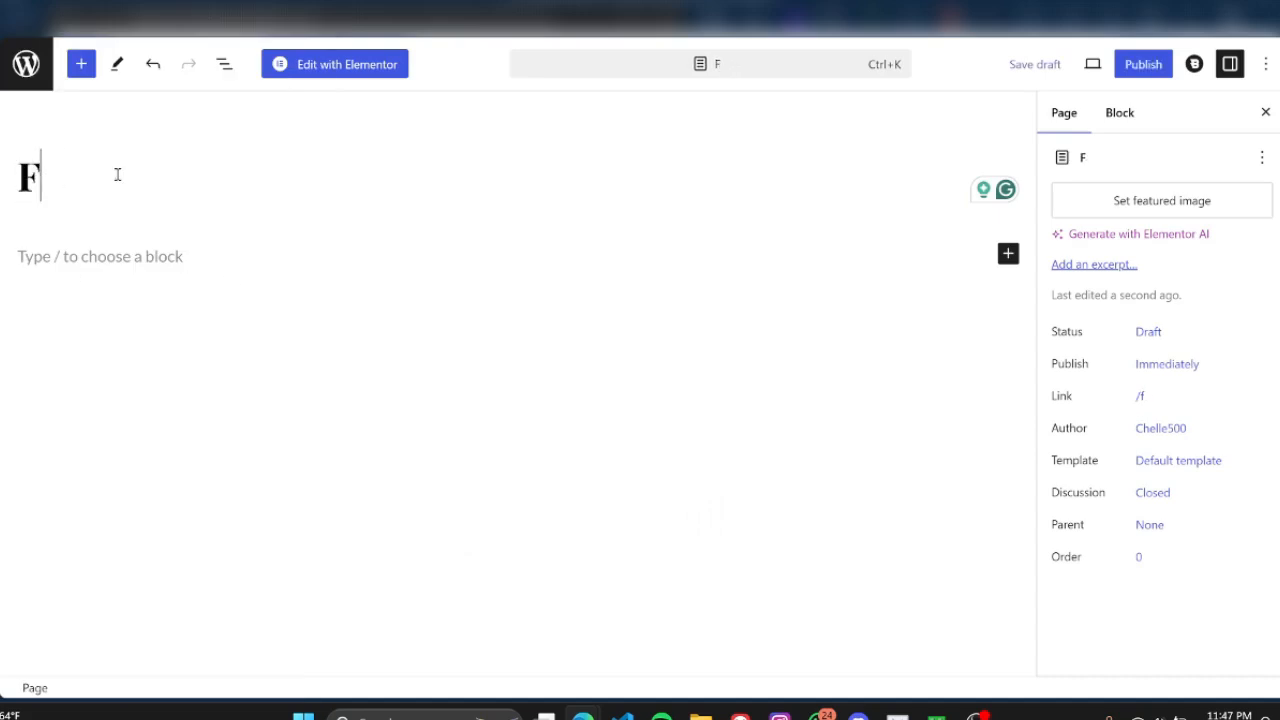
type("AQS")
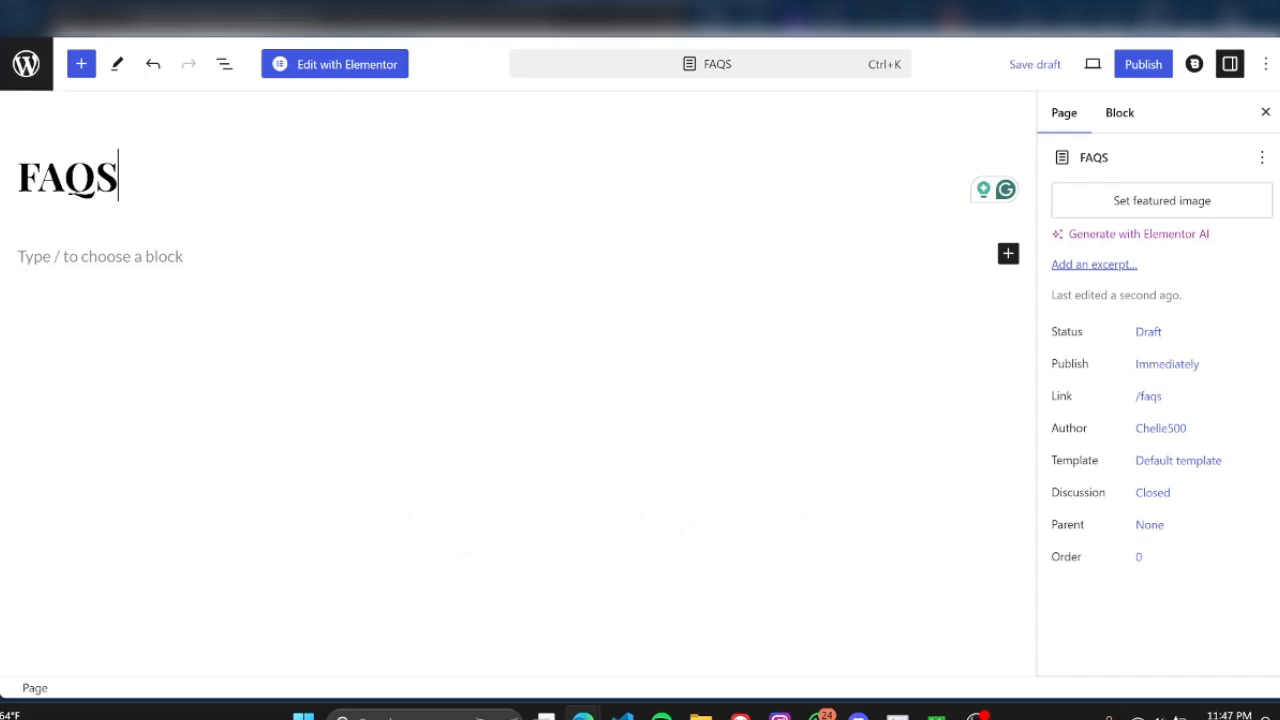
left_click(1146, 62)
left_click(1120, 68)
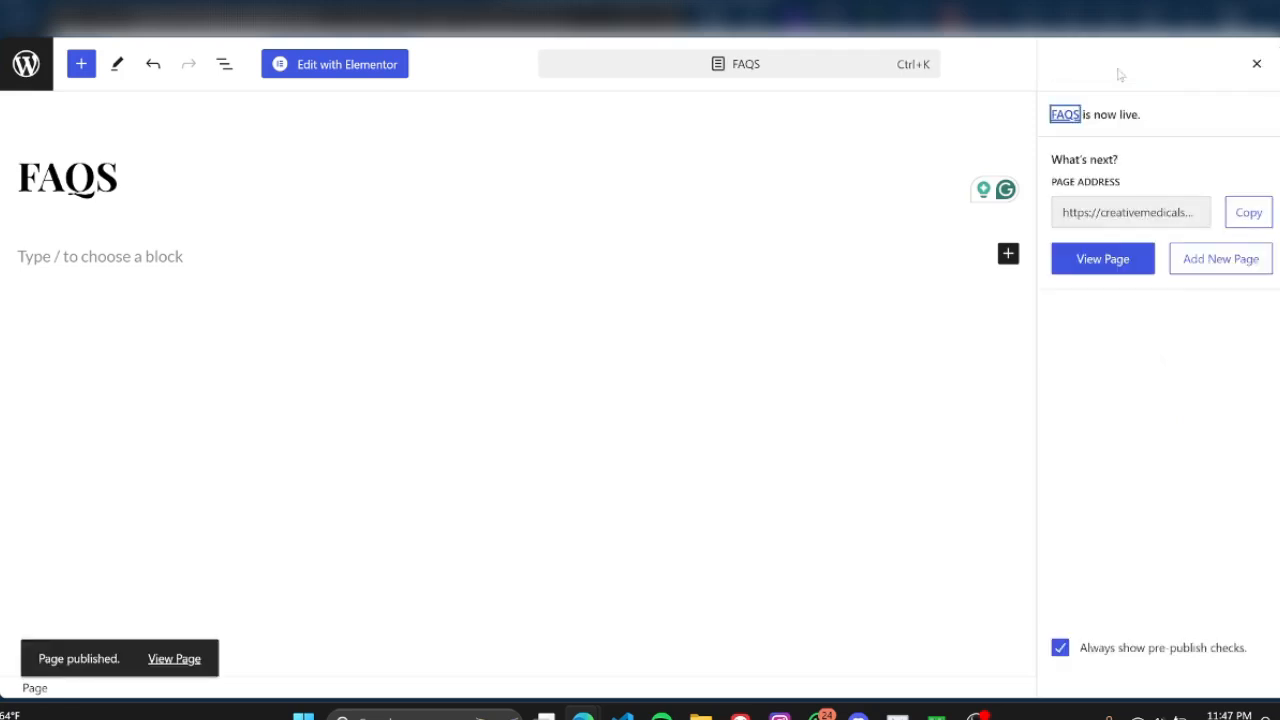
Open the FAQS page in the Elementor editor, dismissing the notification and the Structure window
left_click(355, 66)
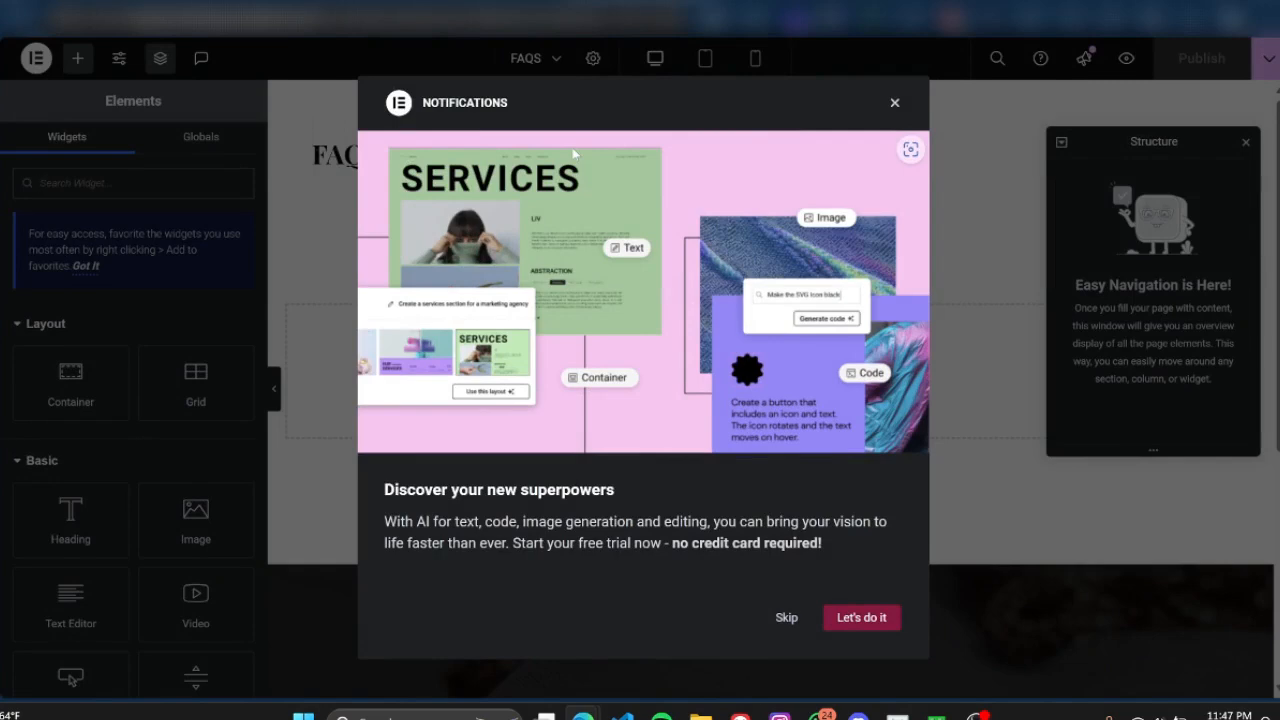
left_click(894, 103)
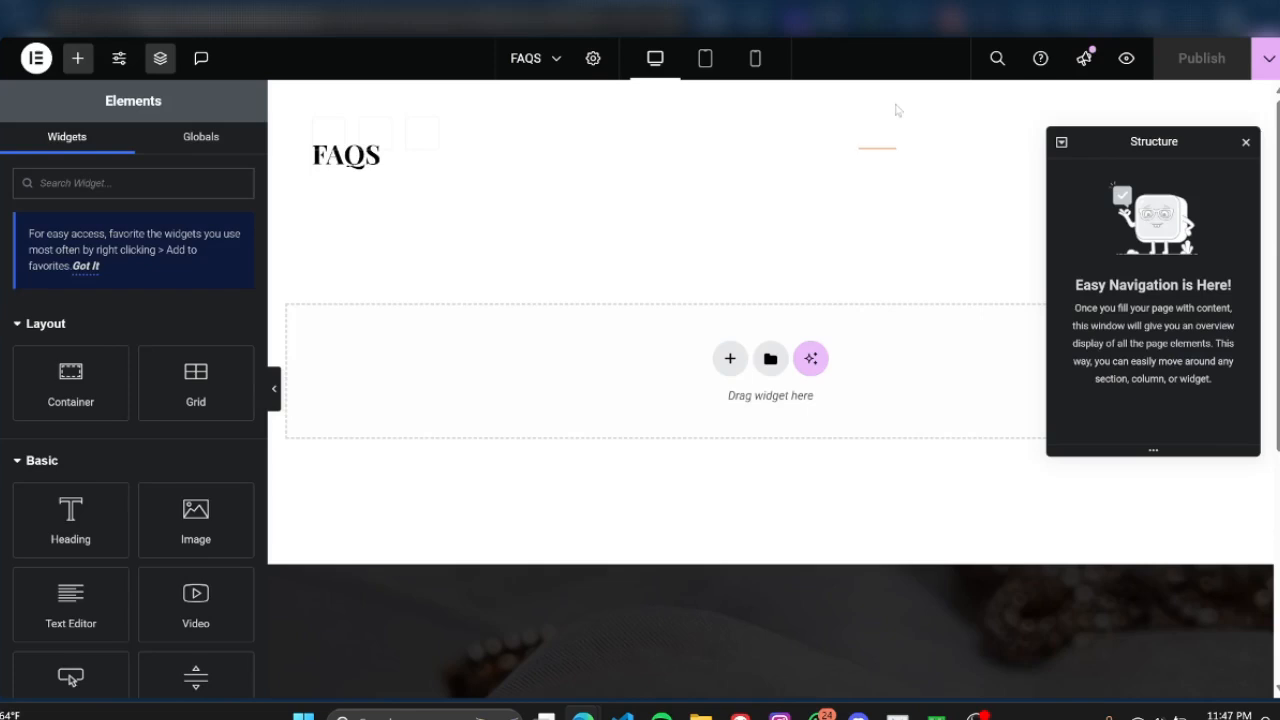
left_click(1246, 142)
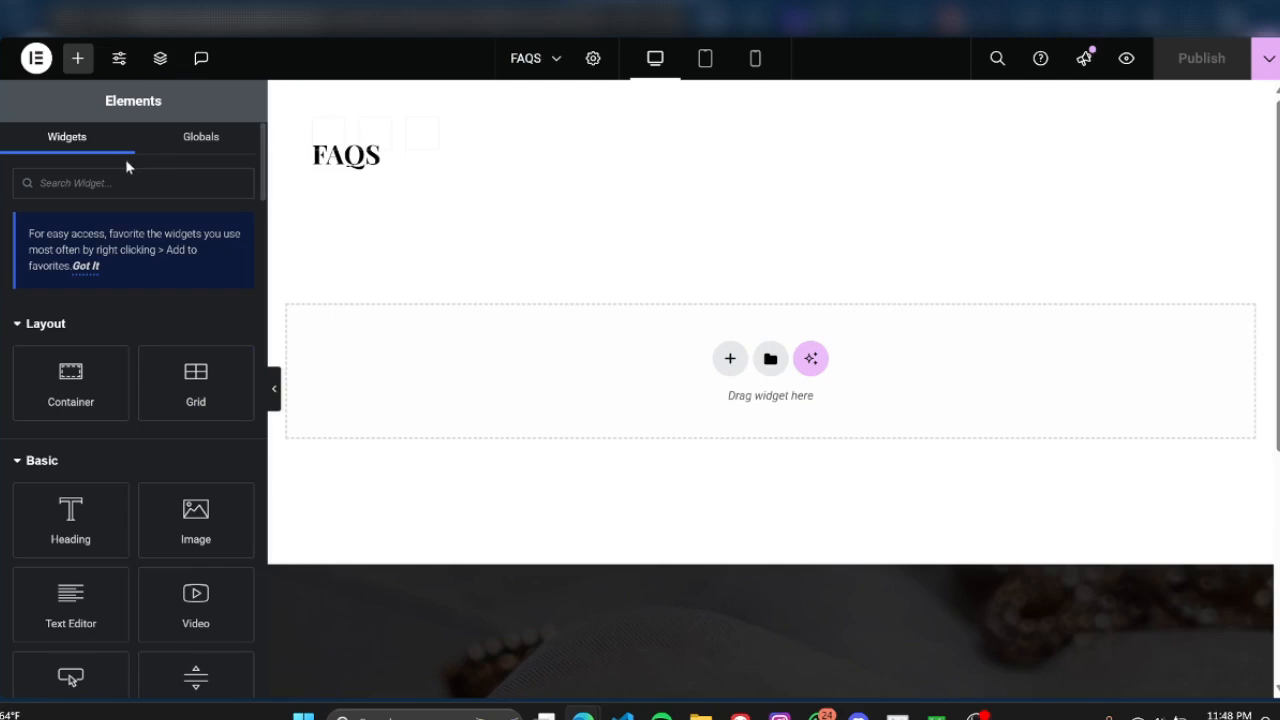
Look through the Site Settings for the design system and theme style options, and return to the widgets
mouse_move(647, 174)
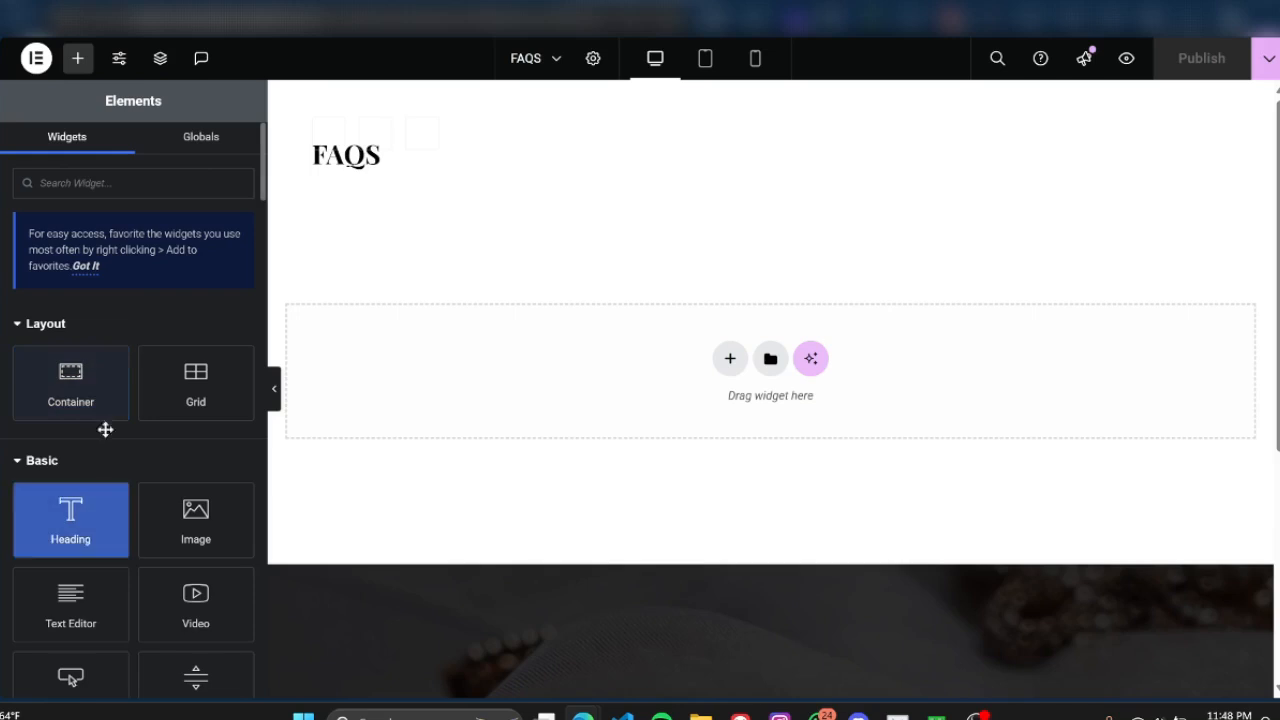
left_click(130, 62)
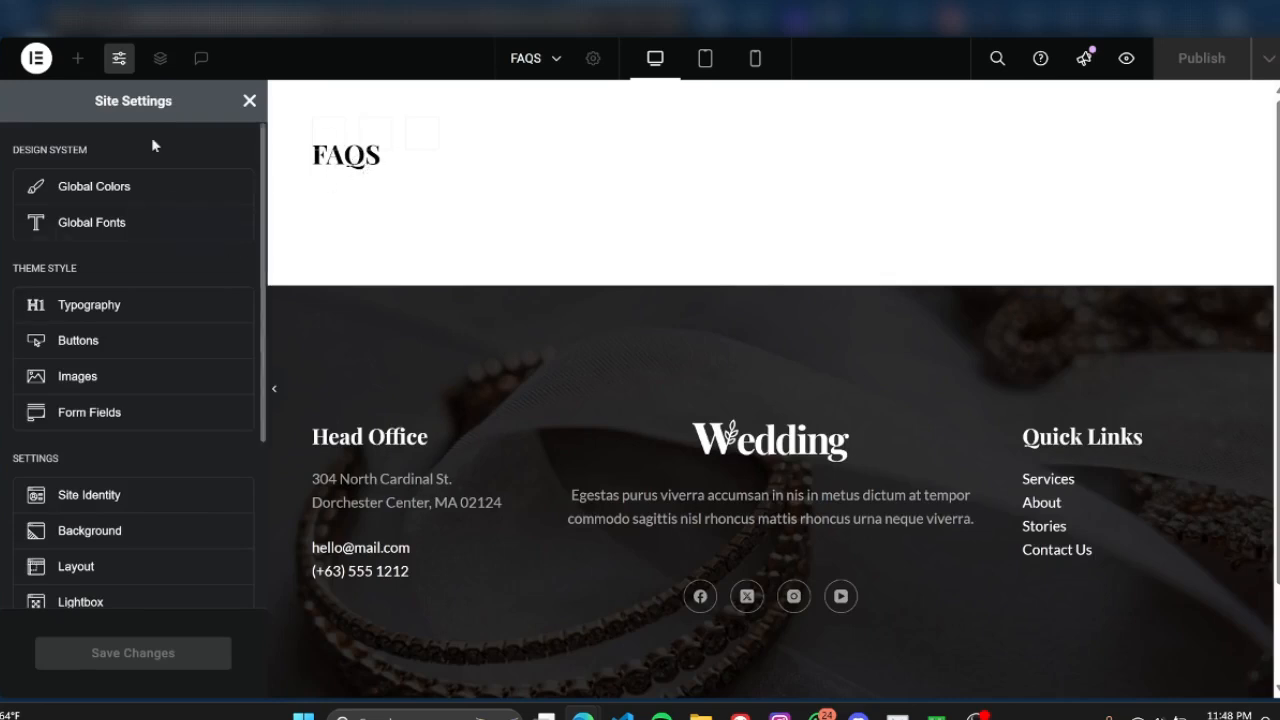
scroll(152, 318, "down", 3)
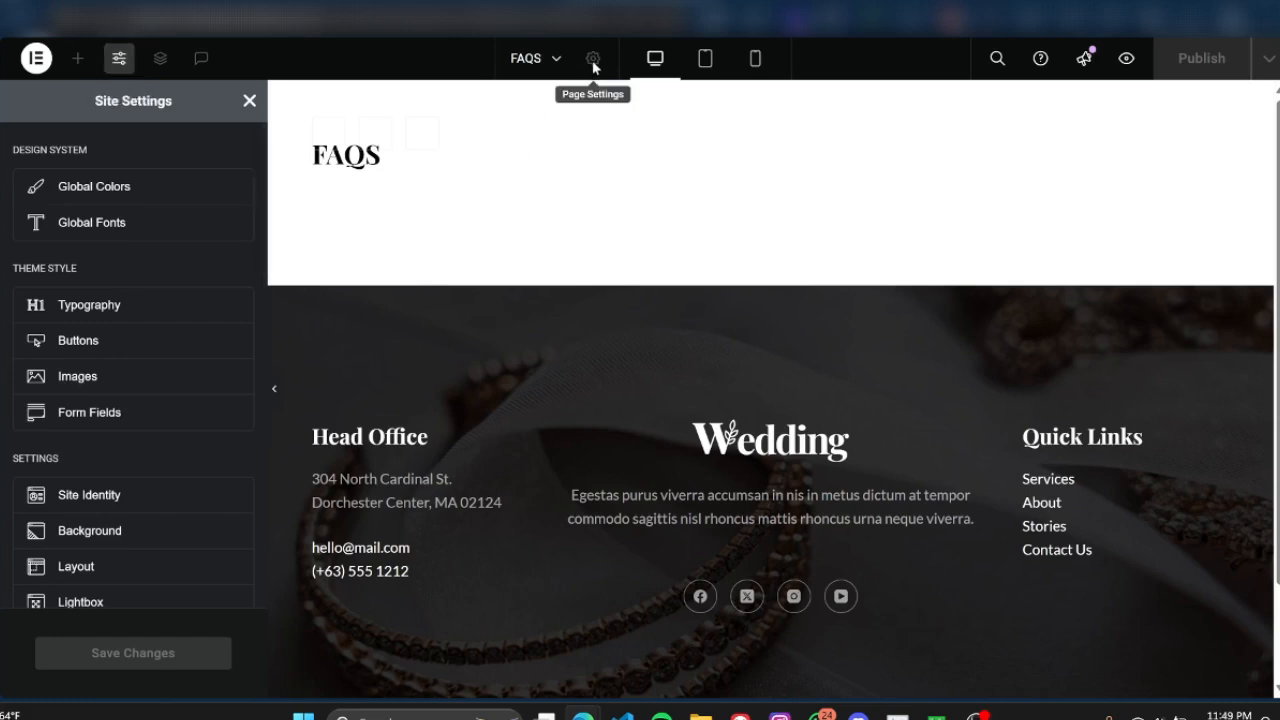
left_click(249, 101)
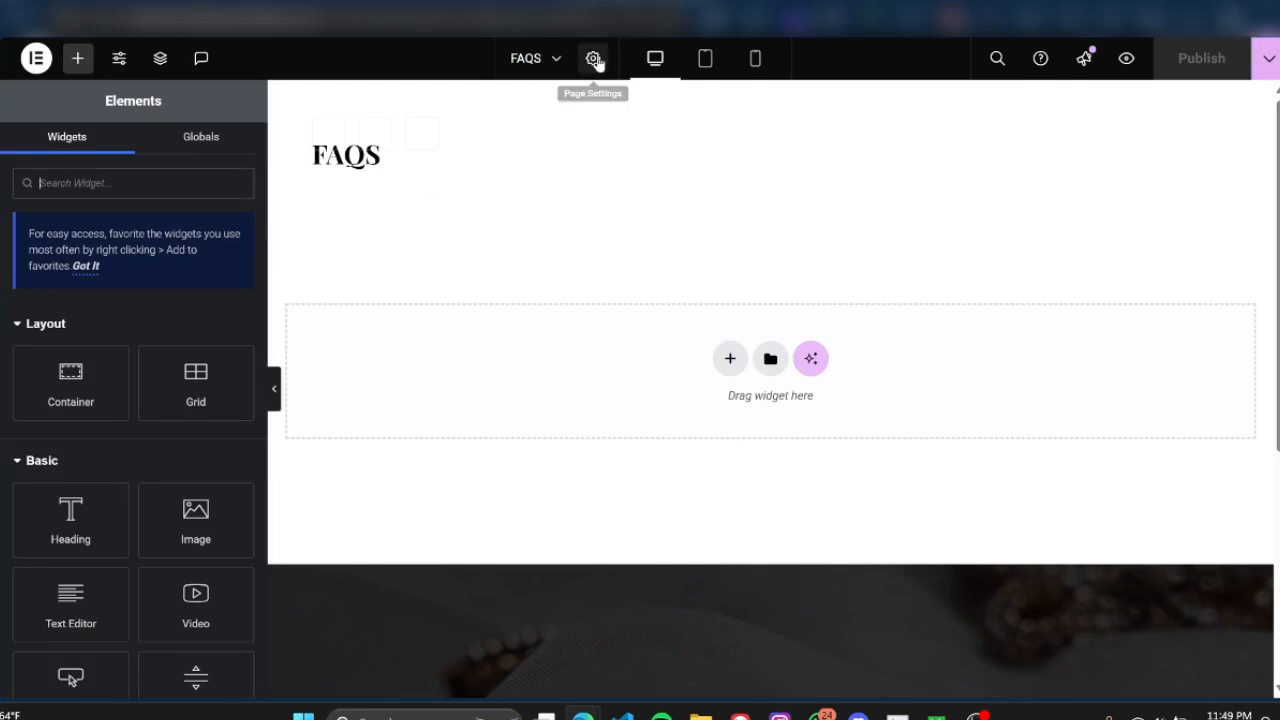
Set the FAQS page's layout to Elementor Full Width in its page settings
left_click(593, 58)
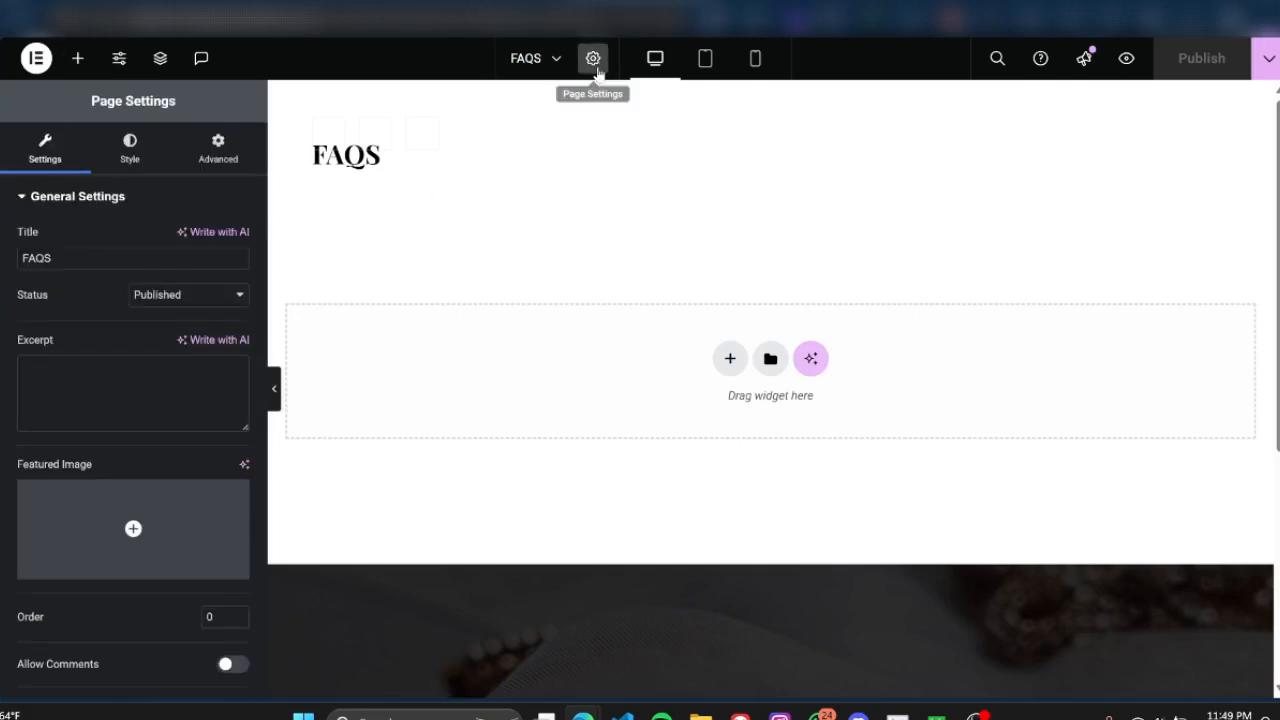
scroll(729, 291, "down", 2)
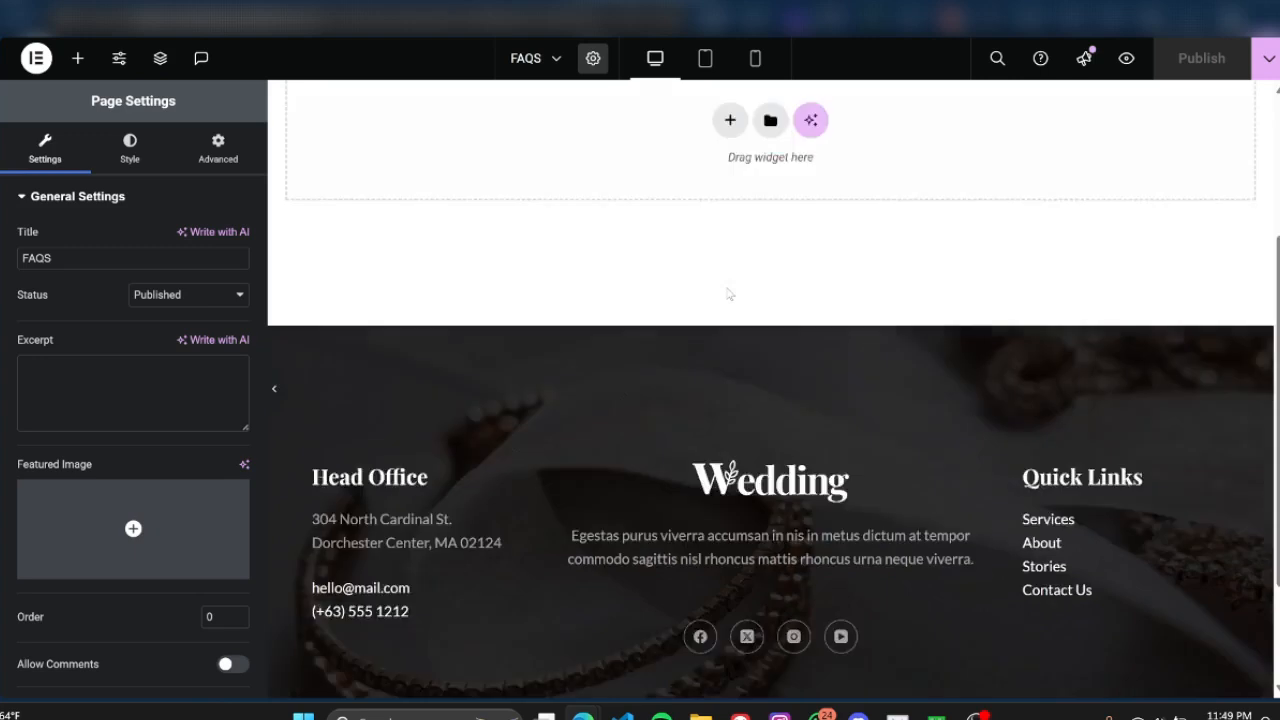
scroll(723, 291, "up", 2)
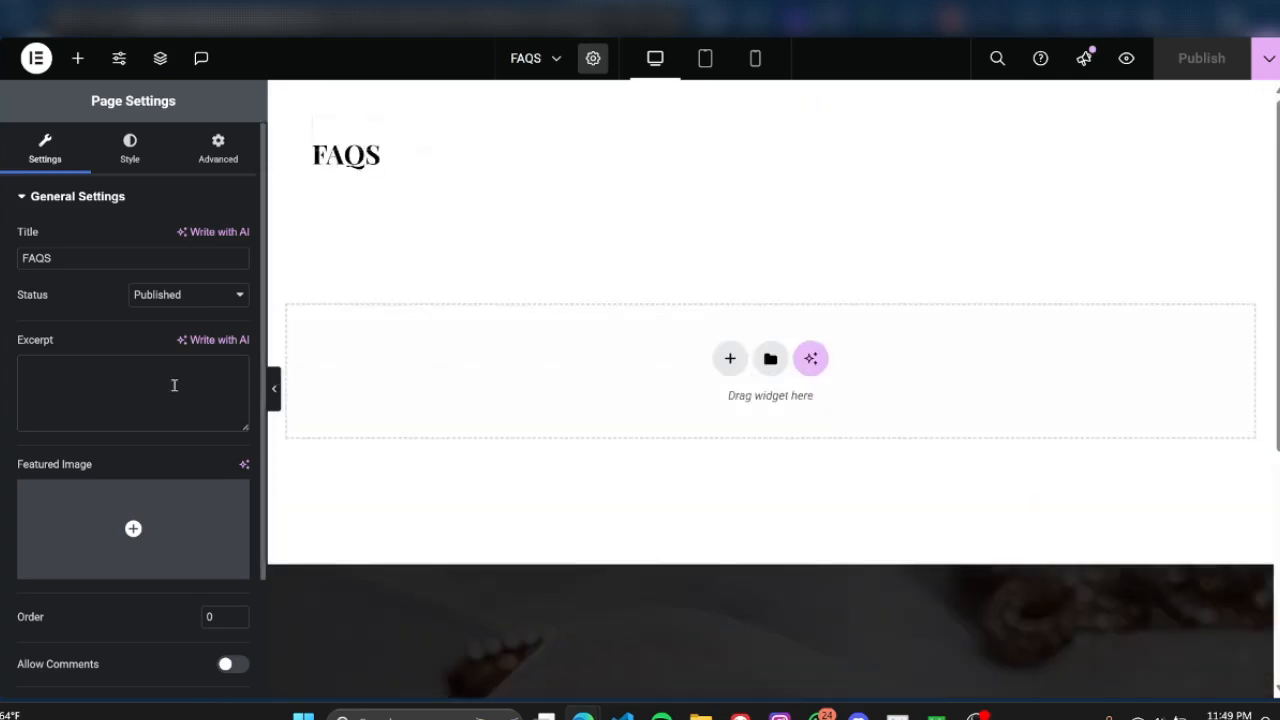
scroll(120, 462, "down", 3)
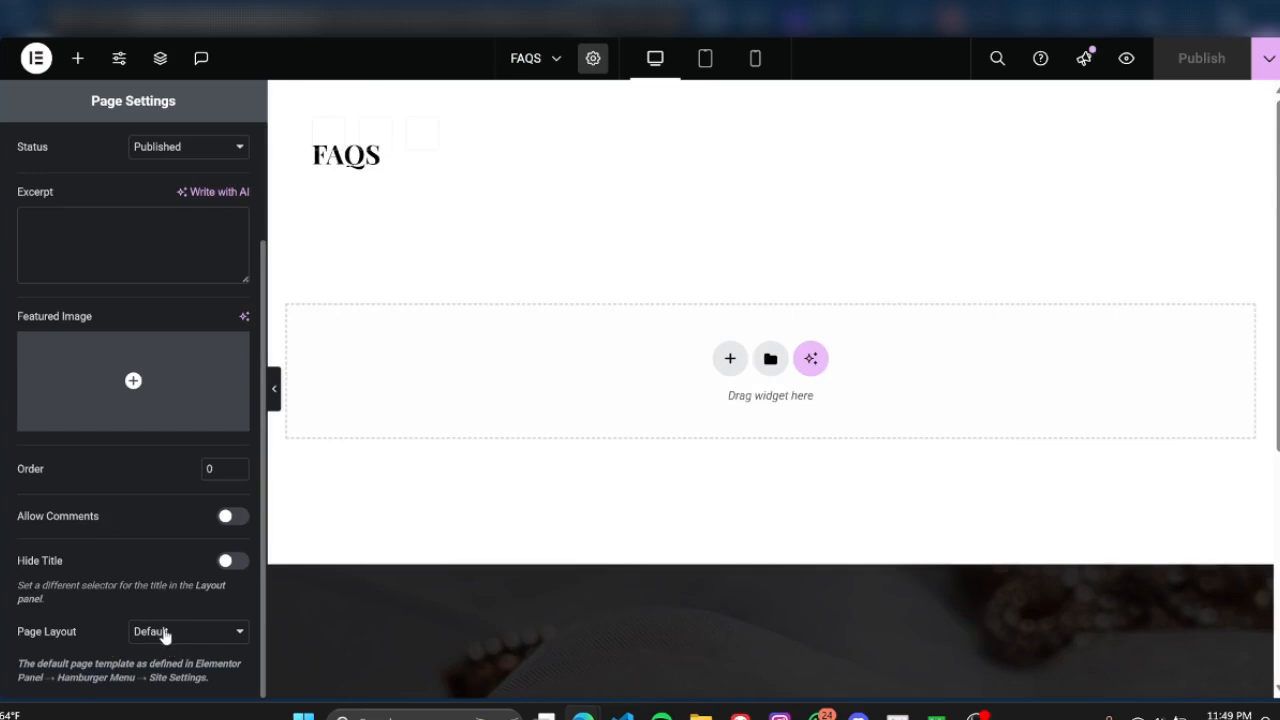
left_click(165, 632)
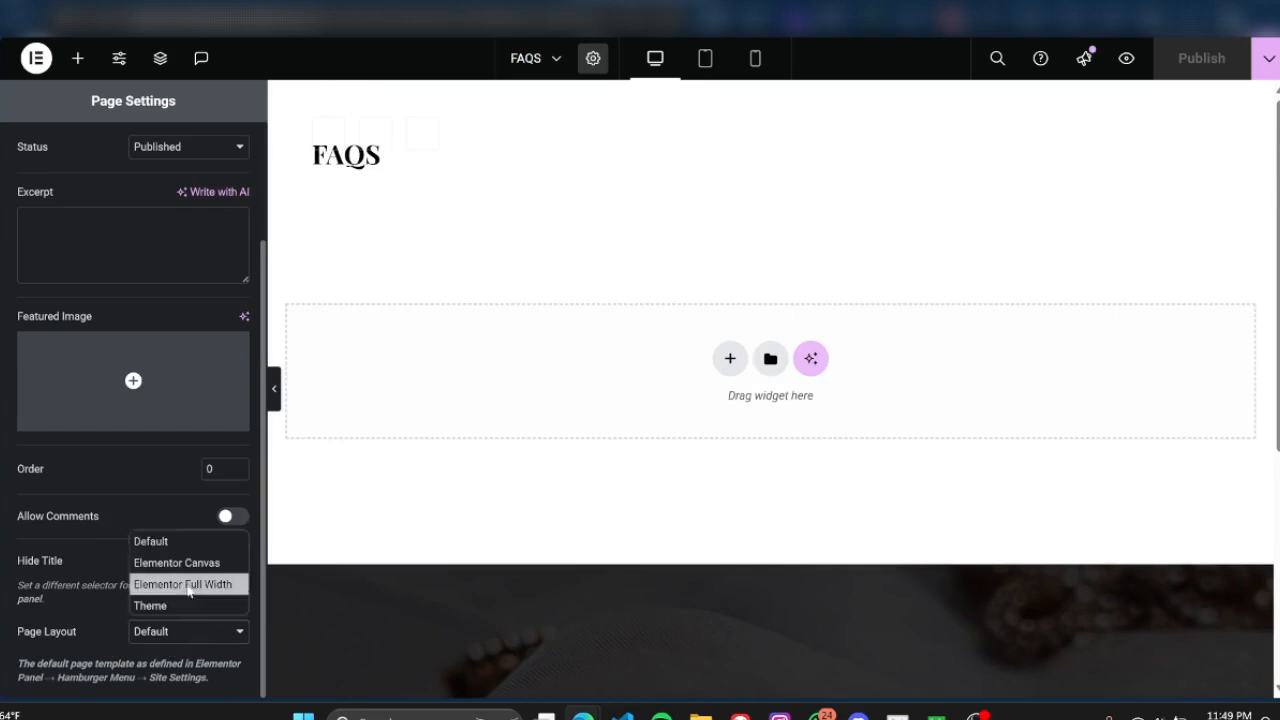
left_click(226, 585)
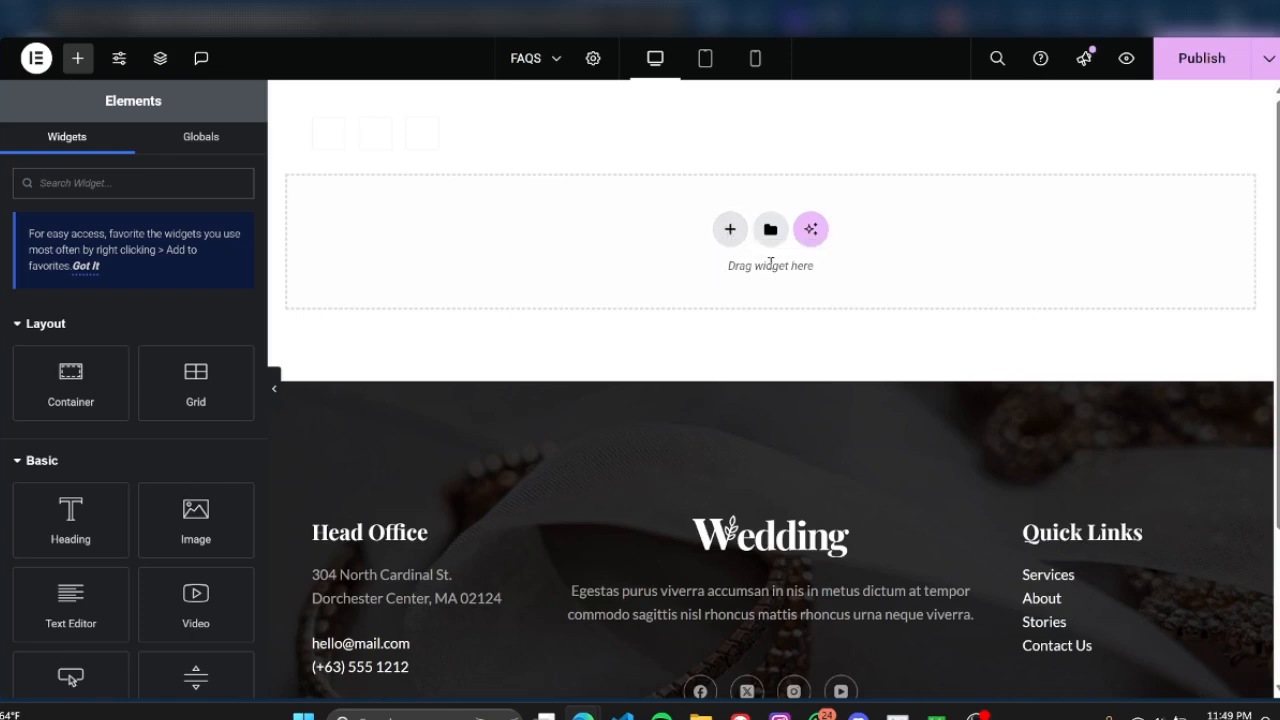
Browse the template library's saved templates, page templates and block designs from the empty section of the page
left_click(771, 232)
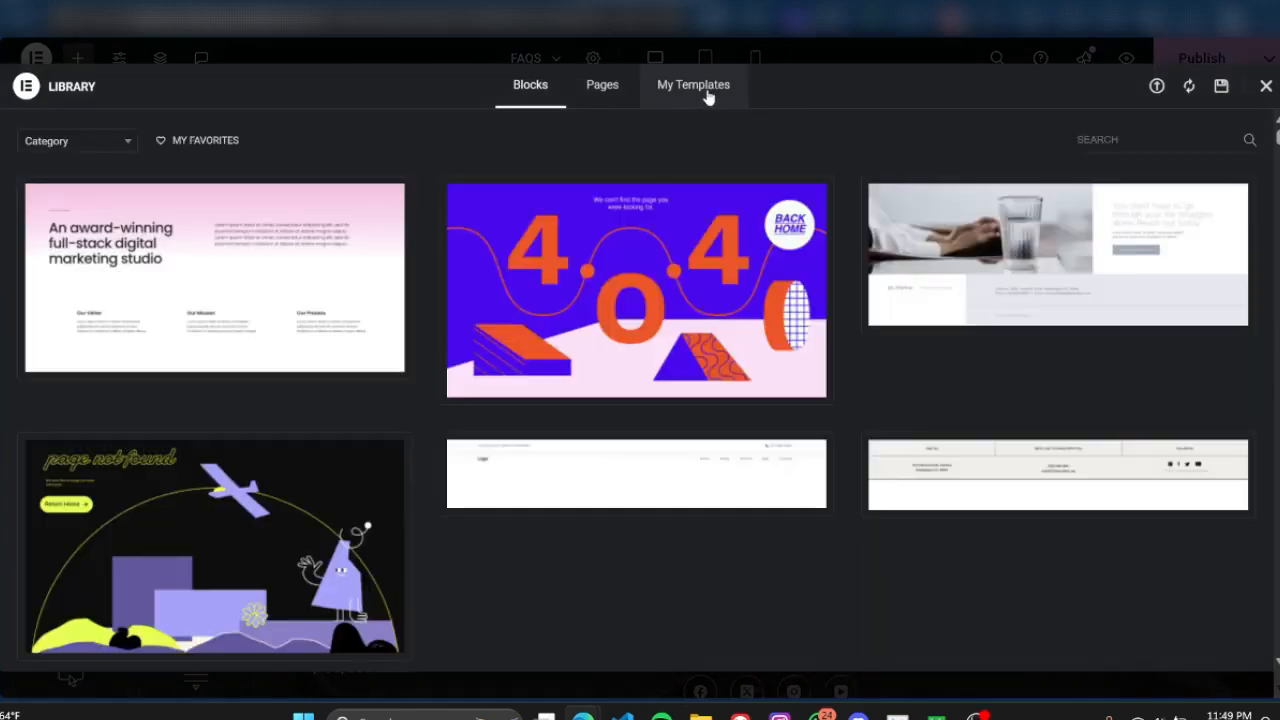
left_click(702, 92)
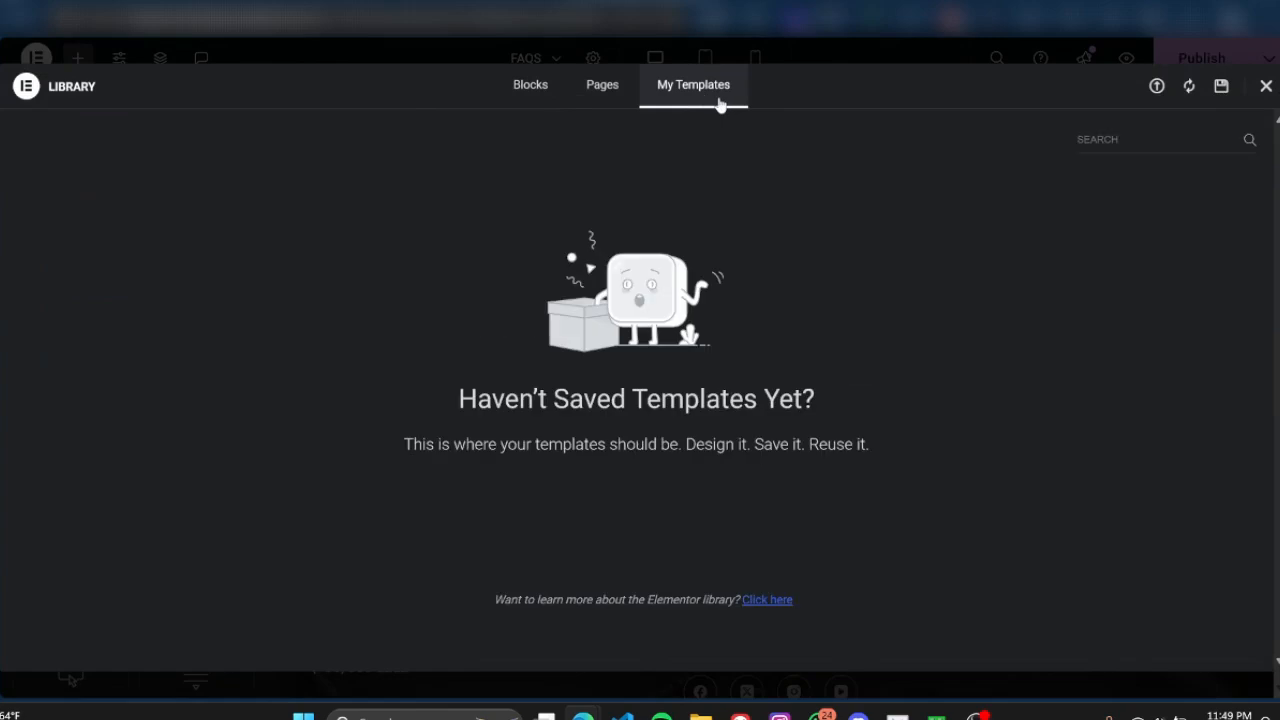
left_click(604, 90)
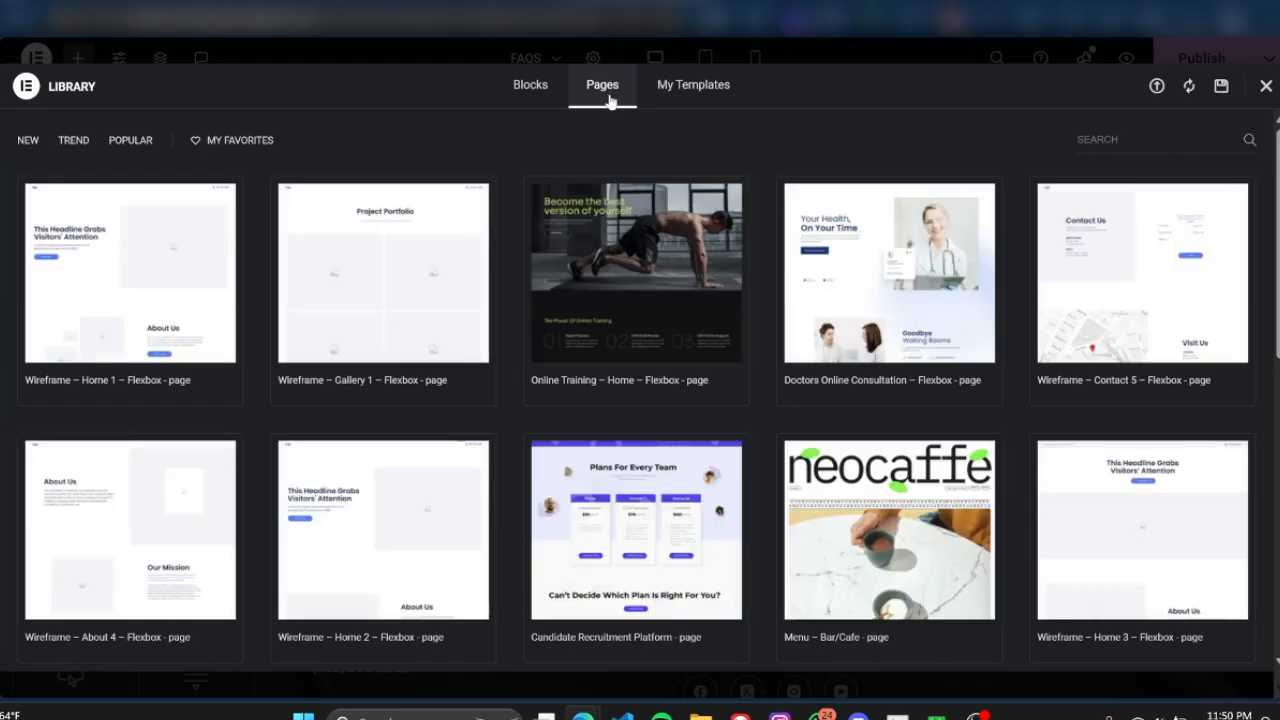
left_click(540, 92)
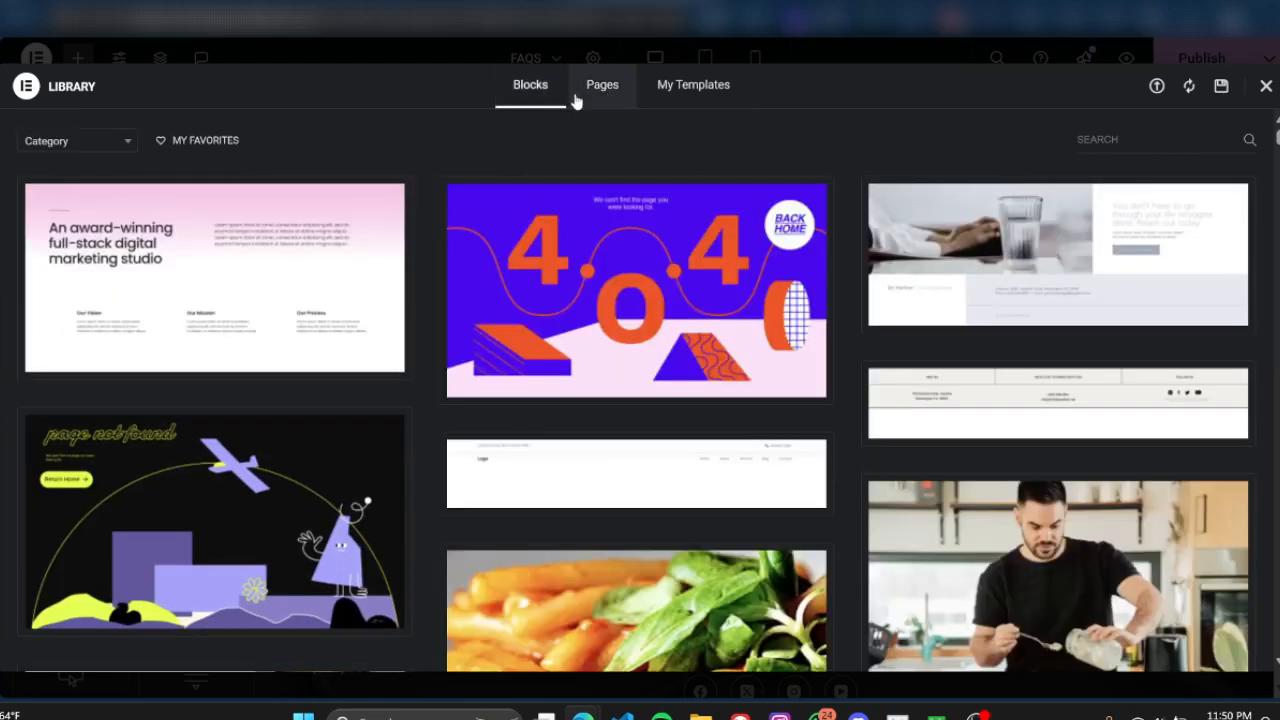
scroll(729, 177, "down", 6)
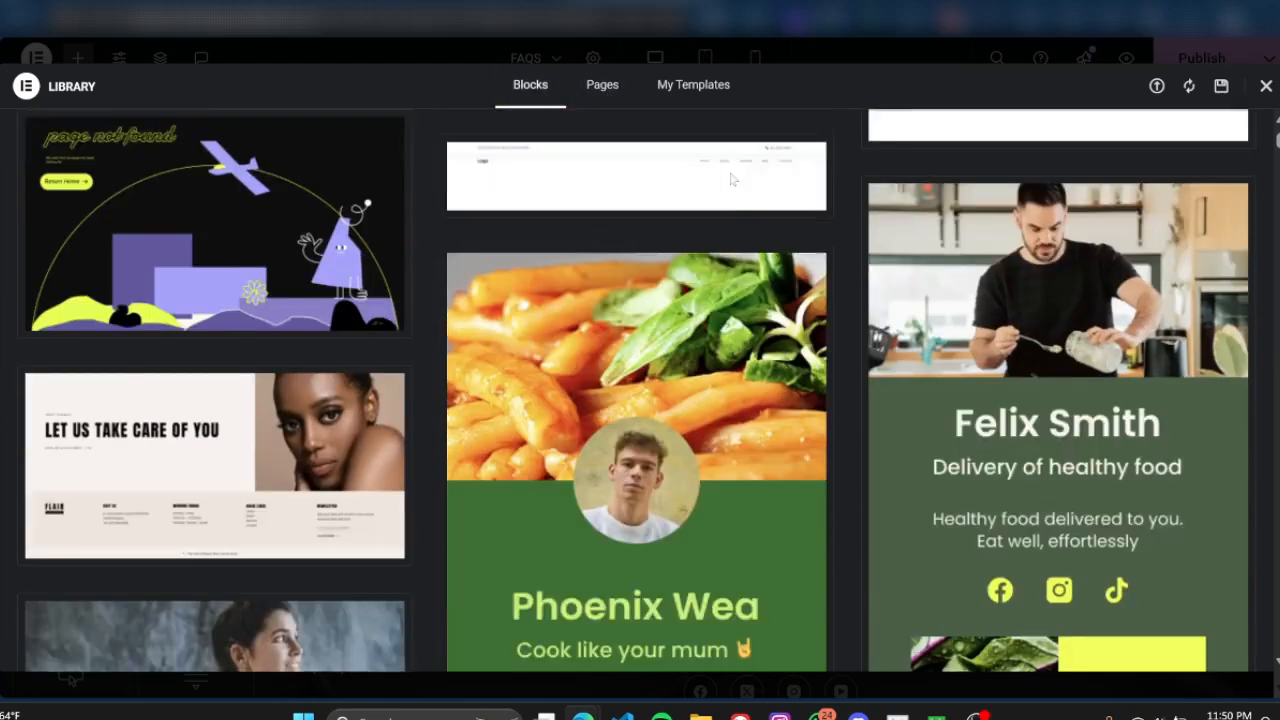
scroll(729, 178, "down", 8)
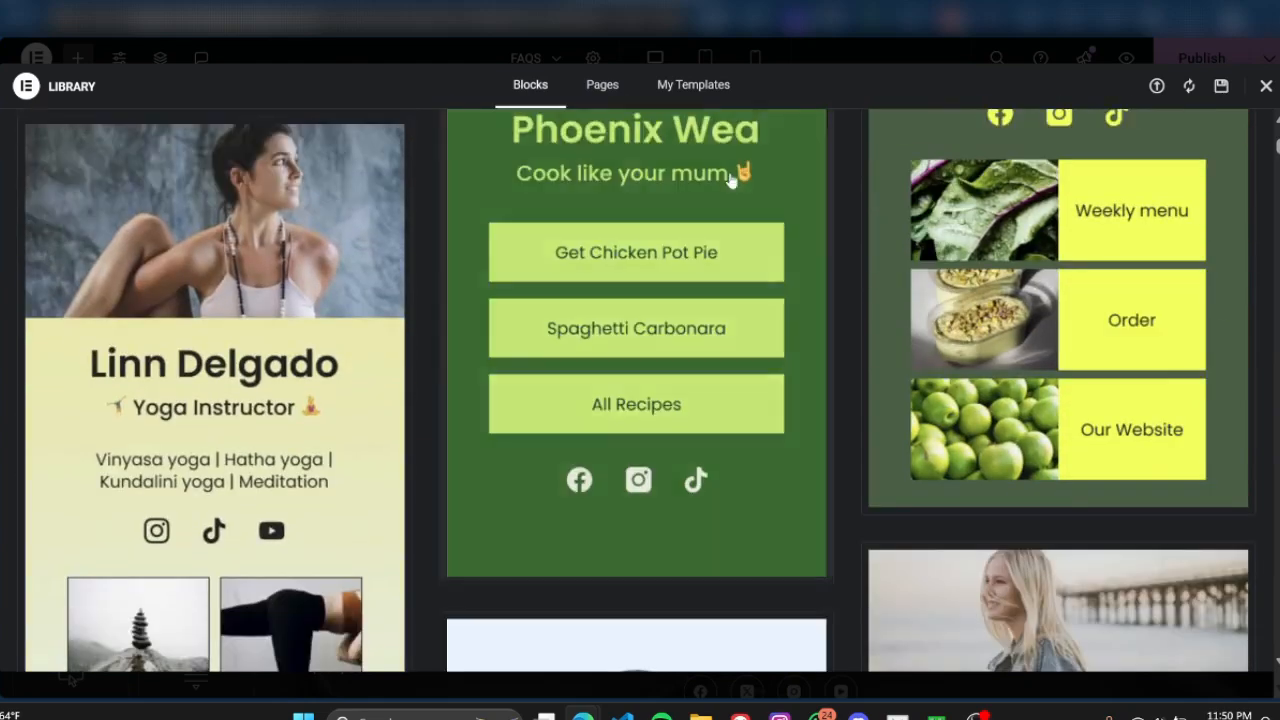
scroll(731, 181, "down", 8)
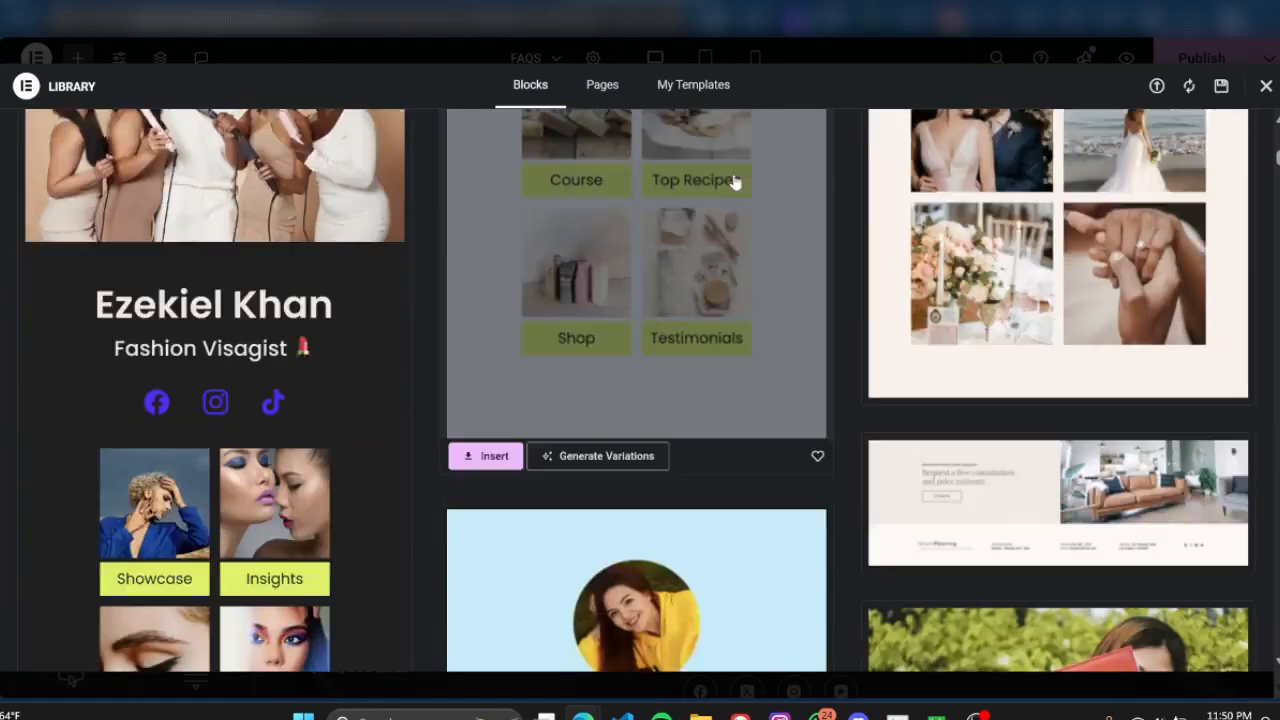
scroll(806, 198, "down", 8)
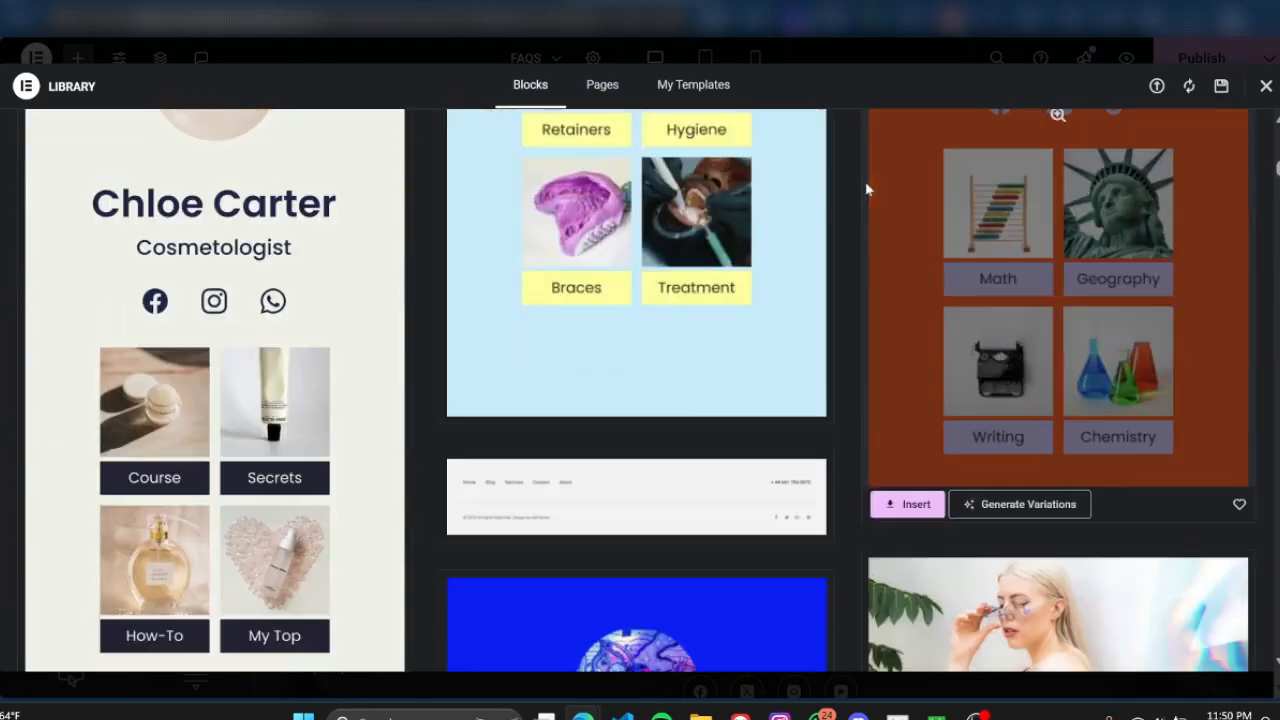
scroll(865, 181, "up", 6)
scroll(865, 181, "up", 20)
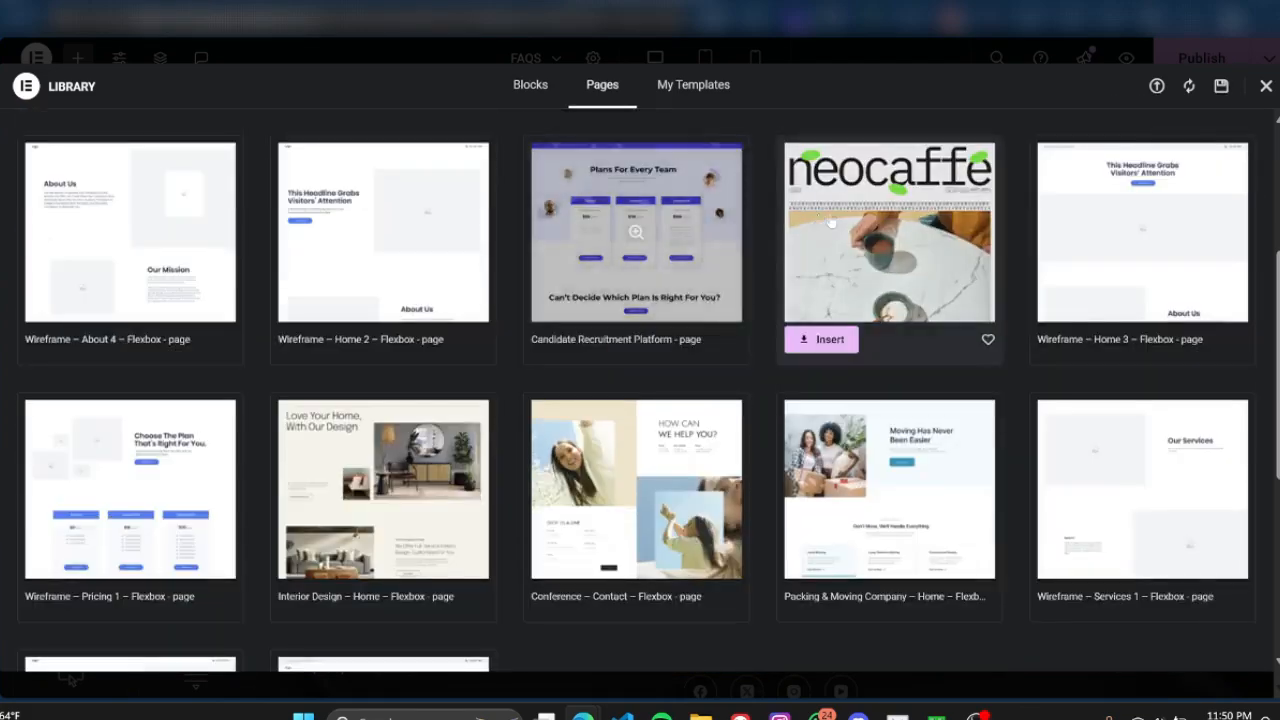
Look through the full-page templates in the library for a design that suits the FAQS page
scroll(832, 220, "down", 3)
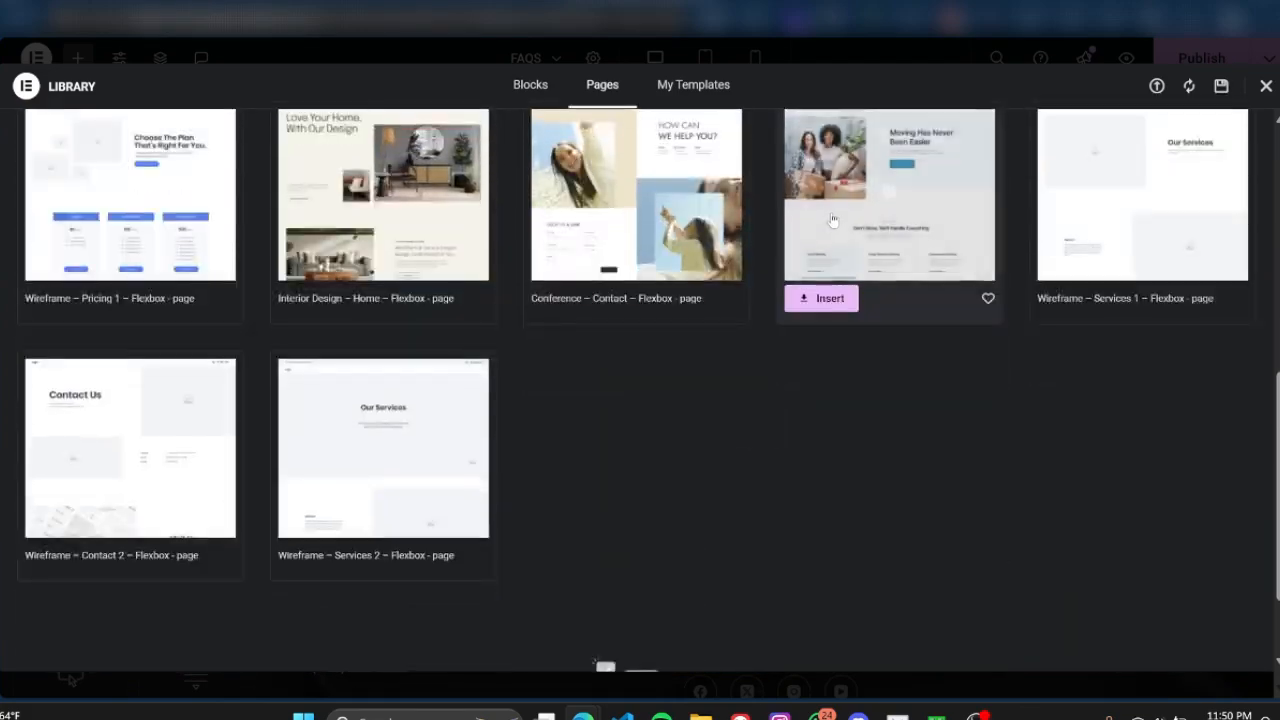
scroll(836, 220, "up", 2)
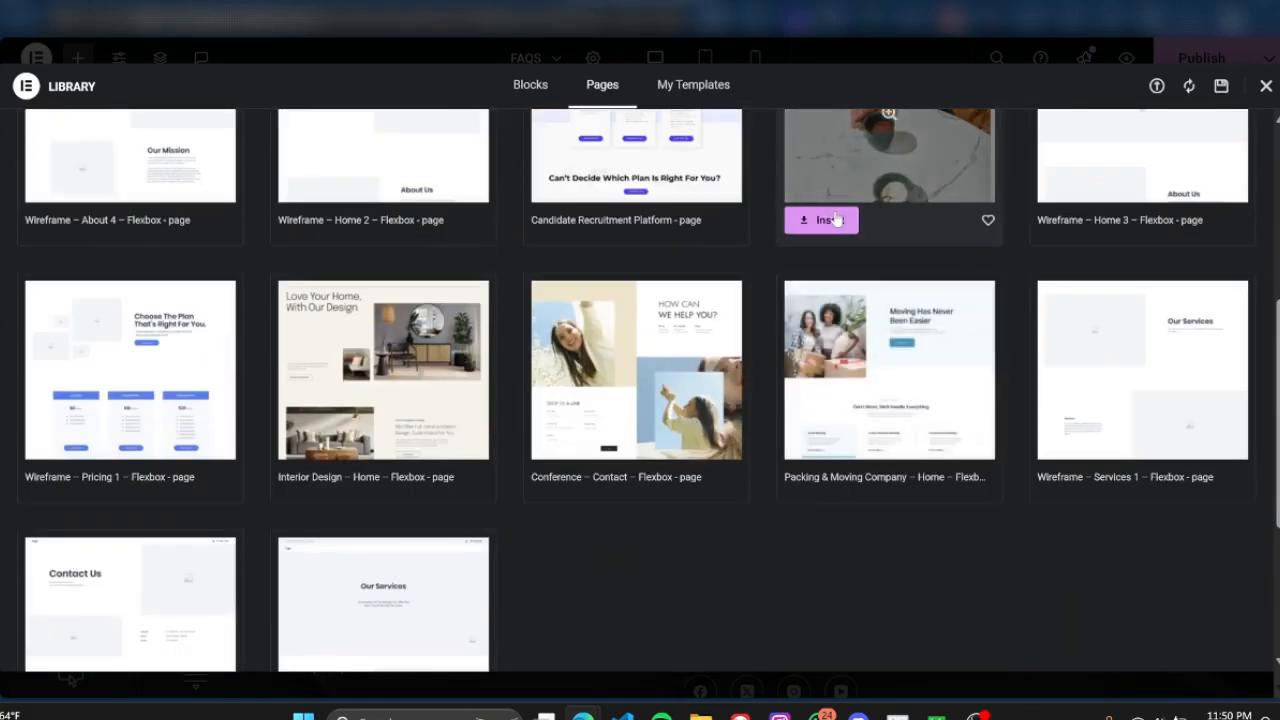
scroll(836, 220, "up", 3)
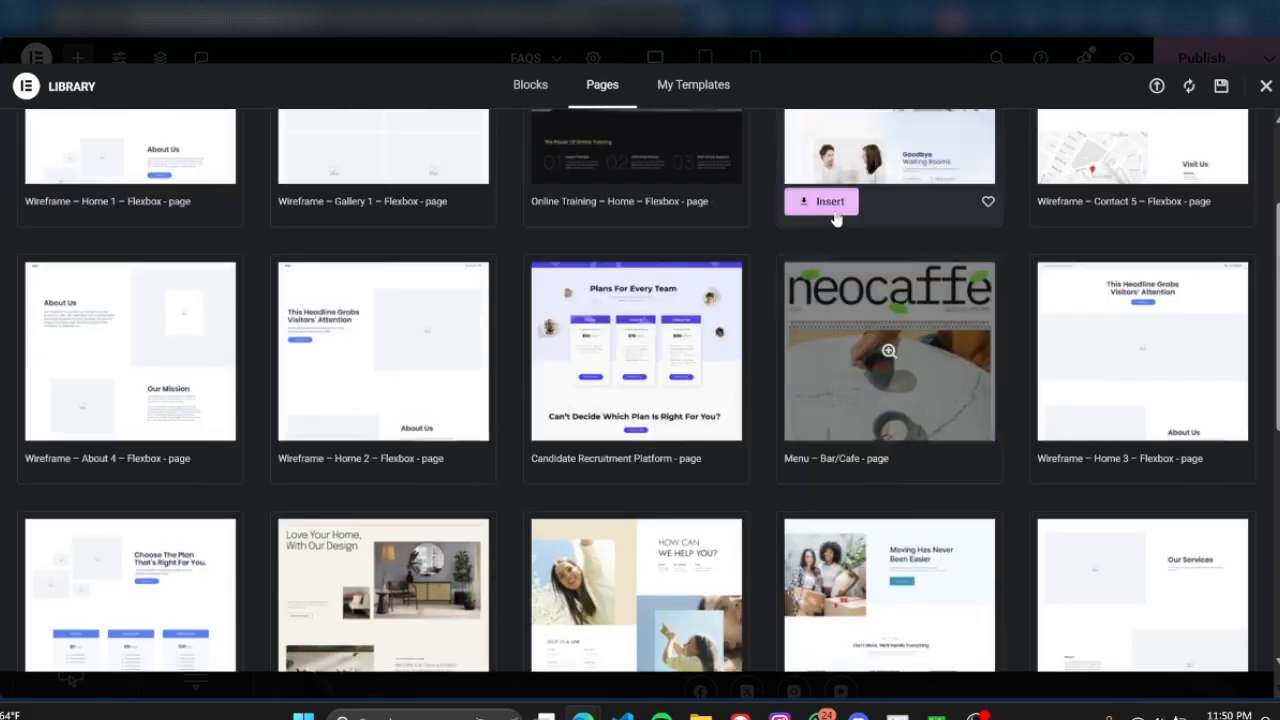
scroll(836, 220, "up", 1)
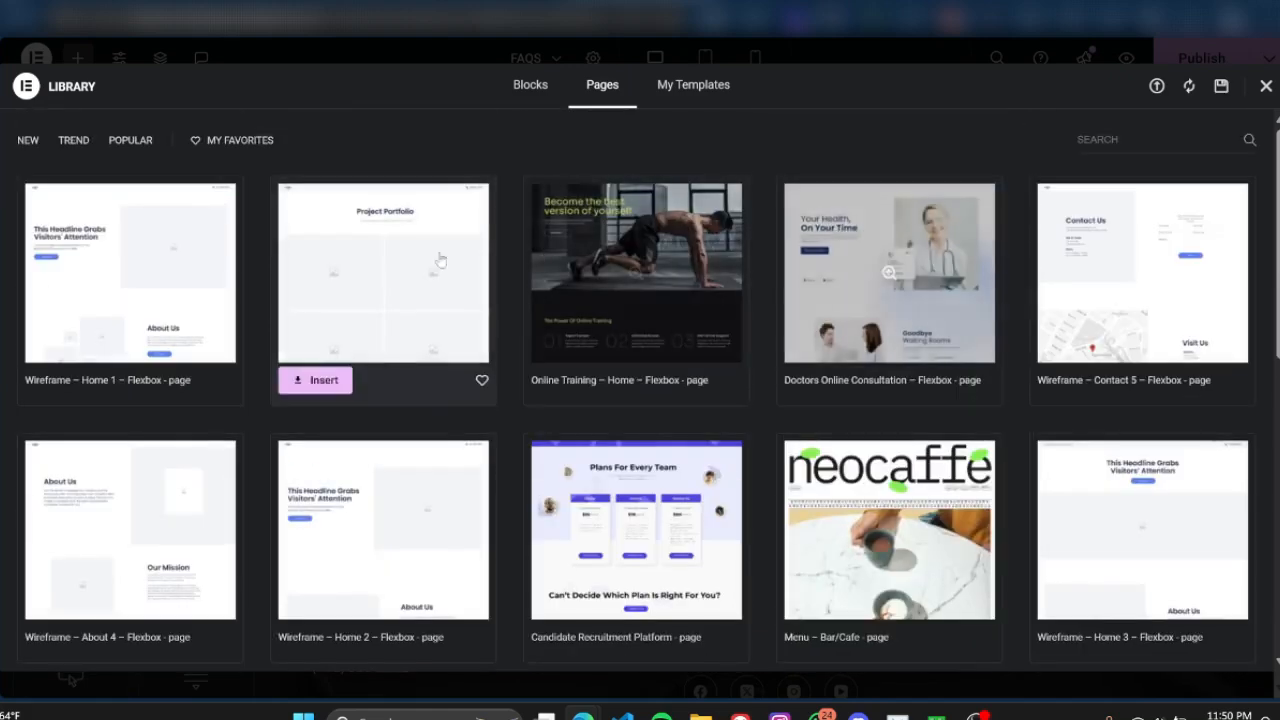
scroll(300, 257, "down", 3)
scroll(803, 335, "down", 1)
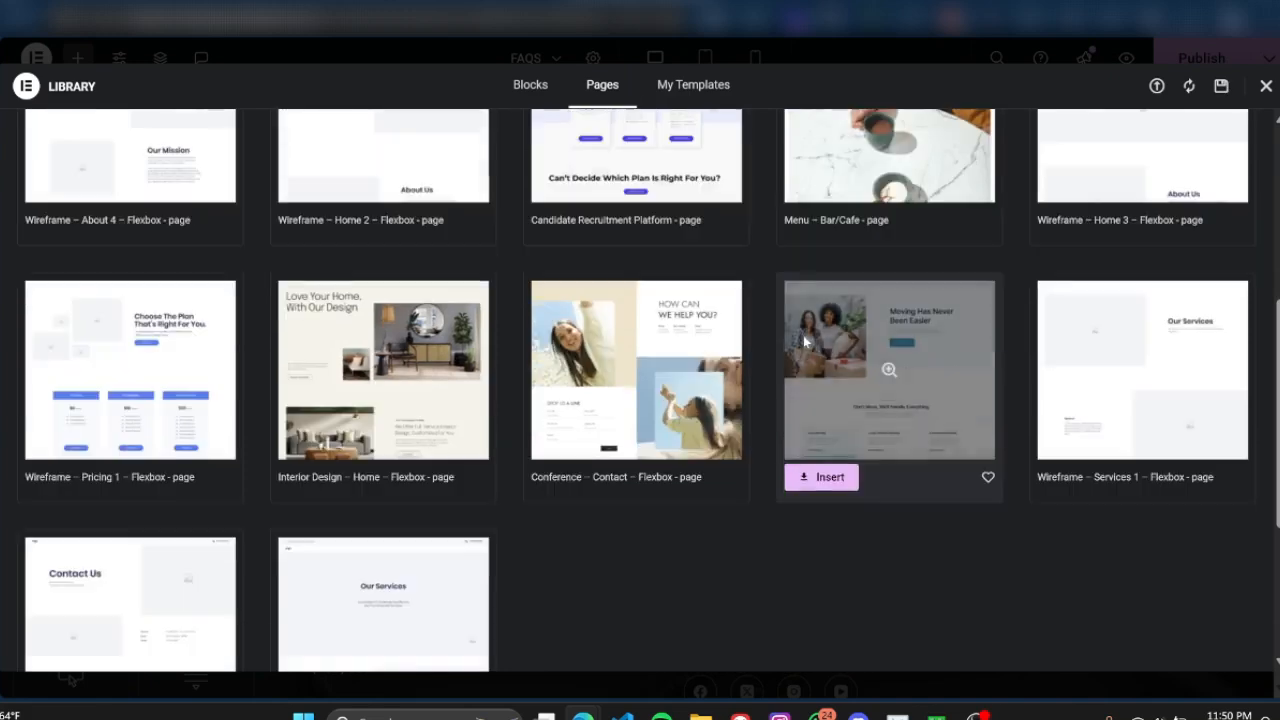
scroll(797, 345, "down", 2)
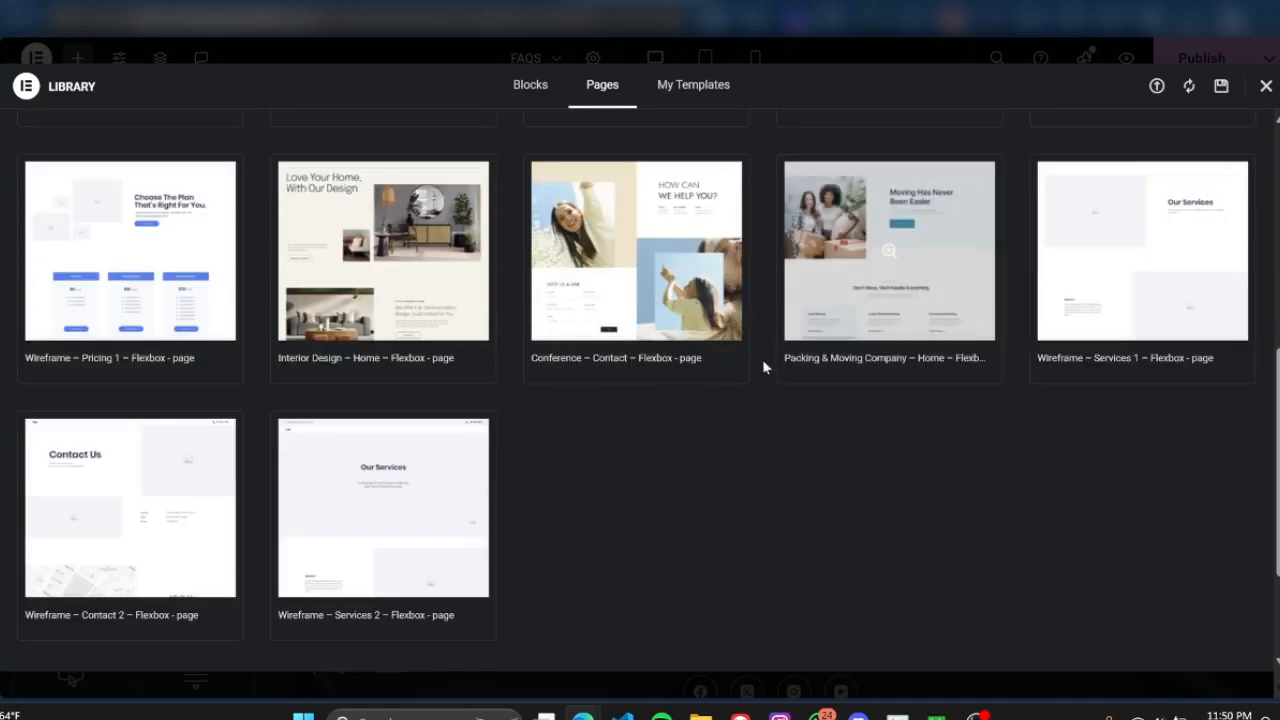
scroll(743, 373, "up", 8)
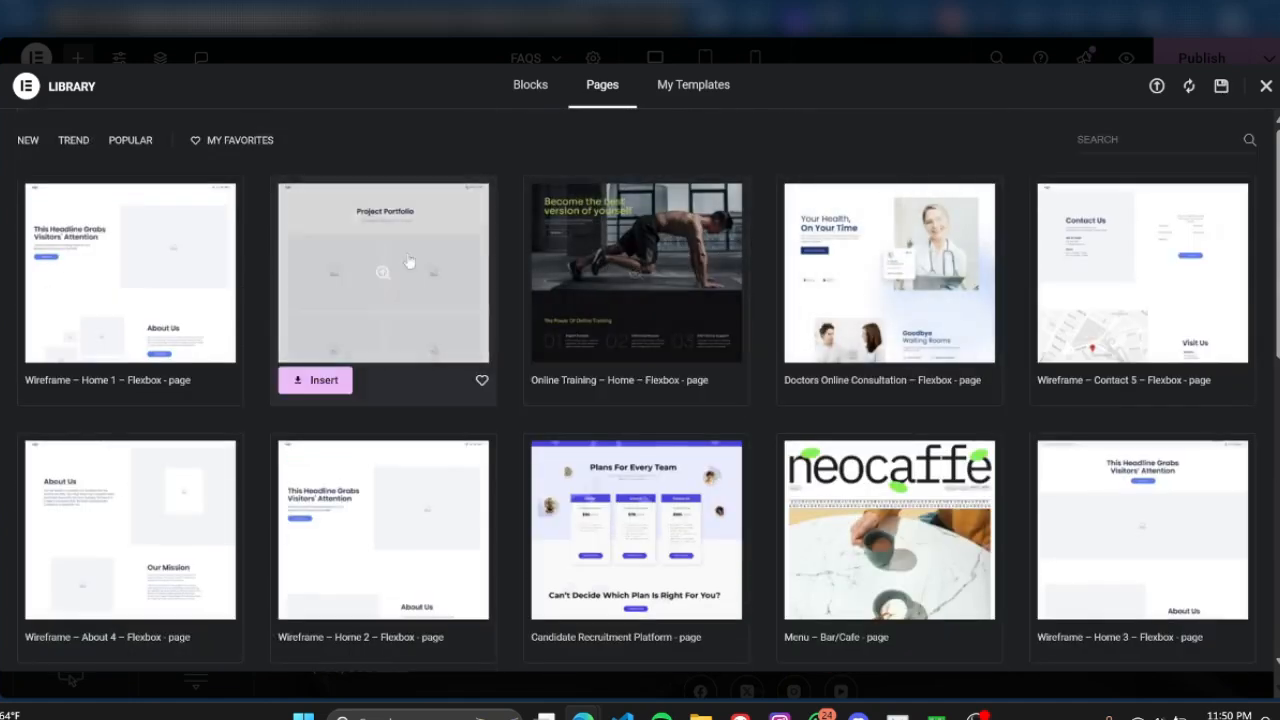
Return to the block templates and filter them by the Faq category
left_click(518, 85)
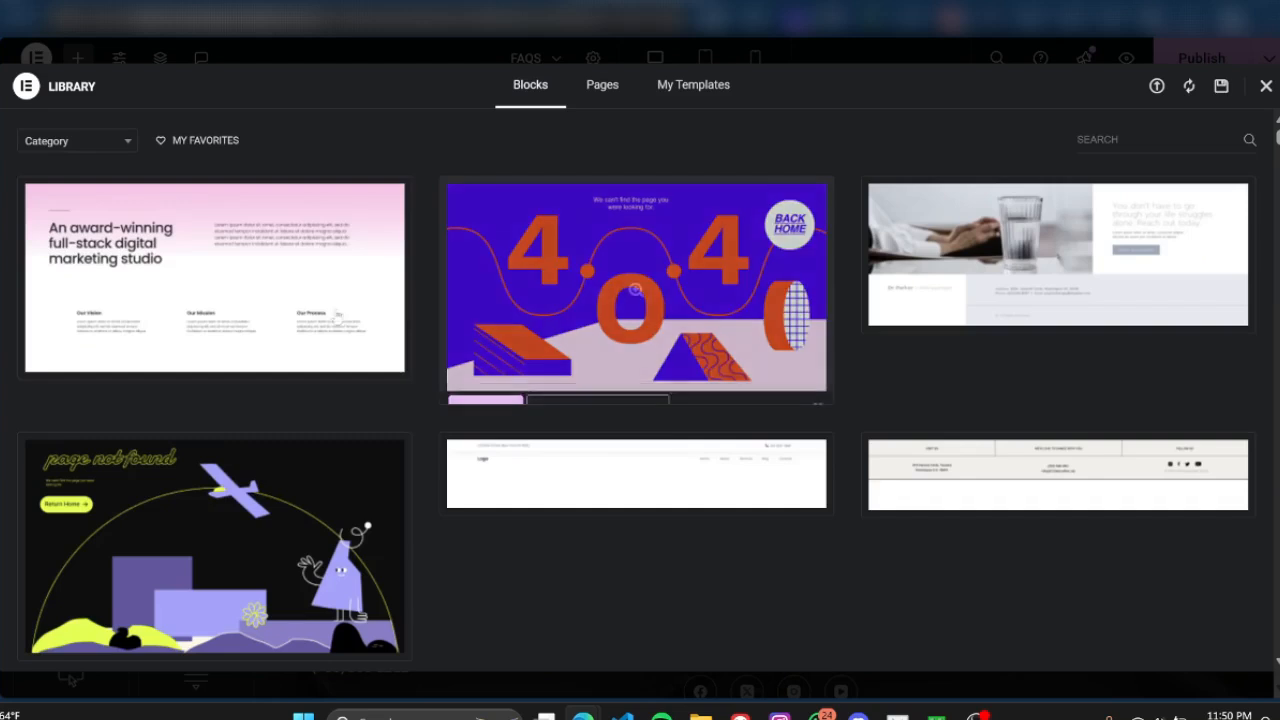
left_click(121, 150)
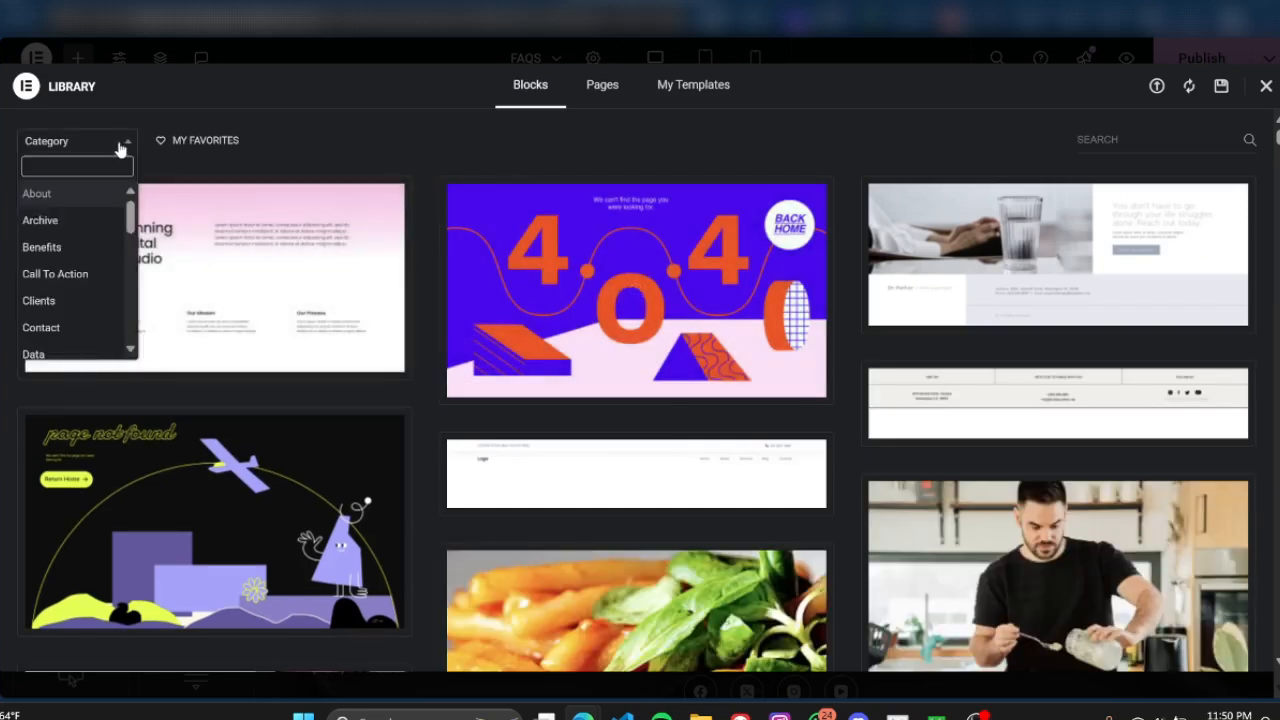
type("F")
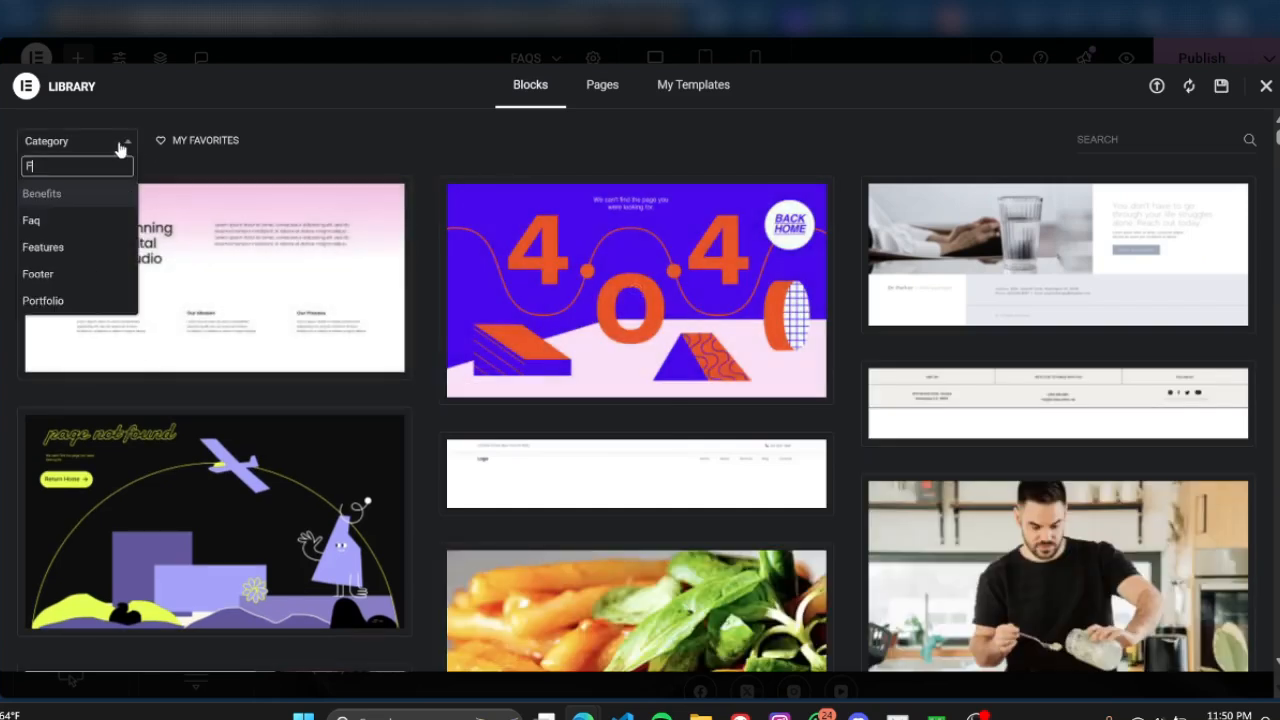
type("aq")
key("Return")
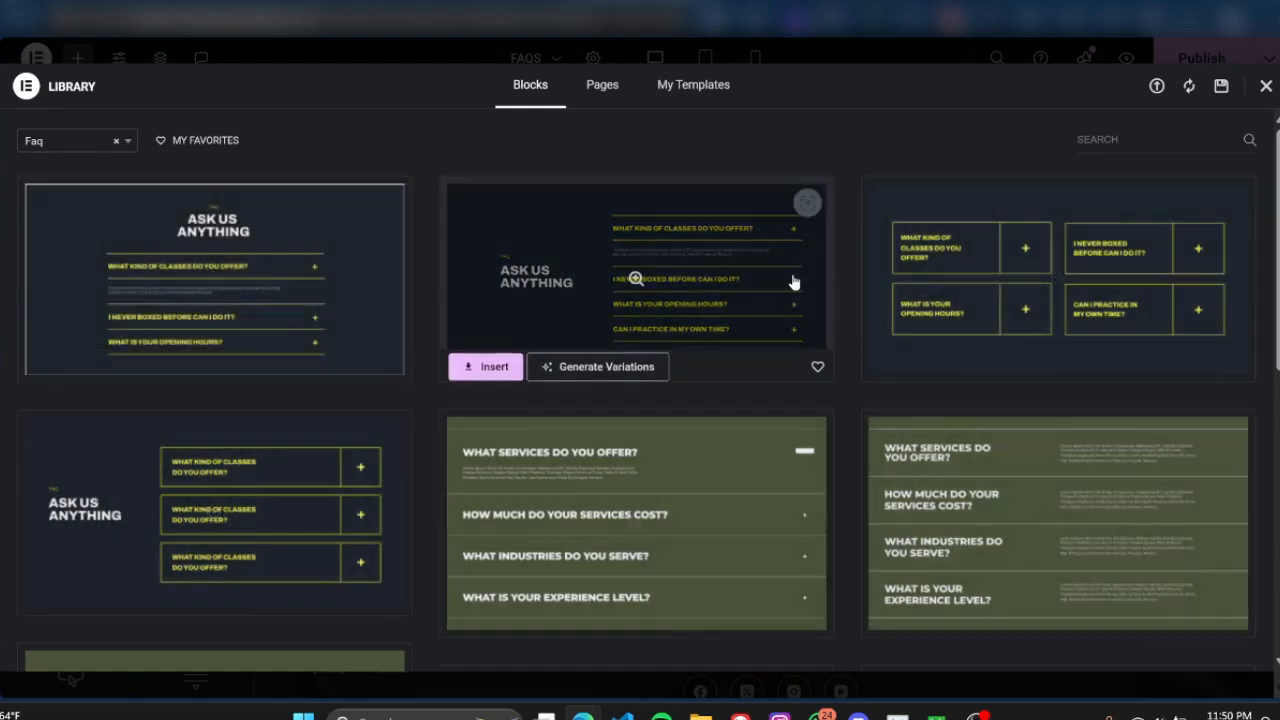
Close the template library and check the layout choices for a new container without picking one
left_click(1266, 87)
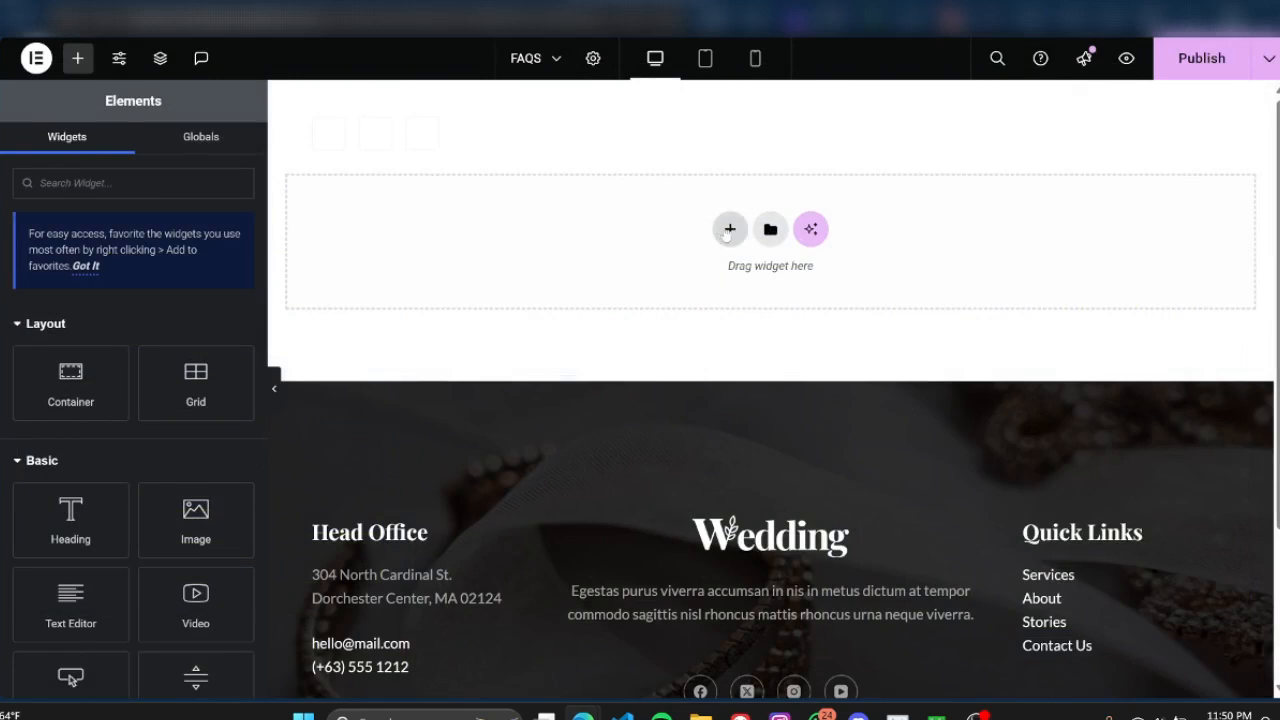
left_click(729, 230)
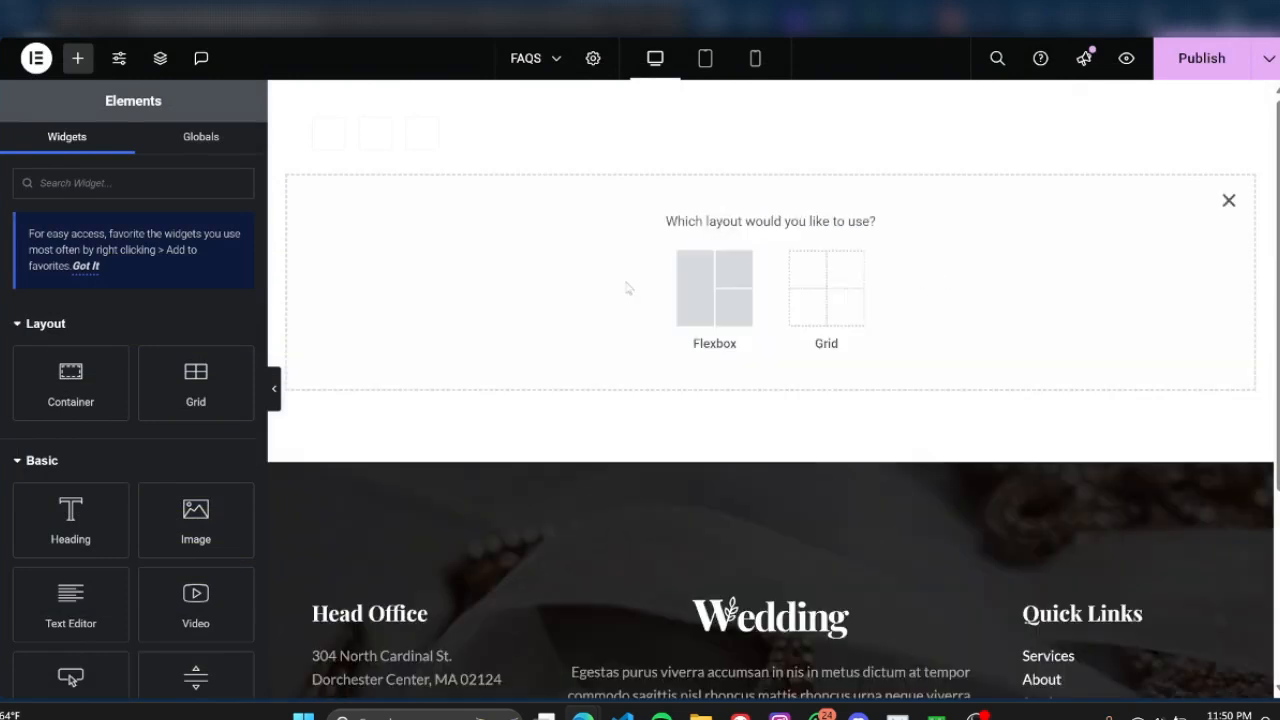
left_click(1228, 201)
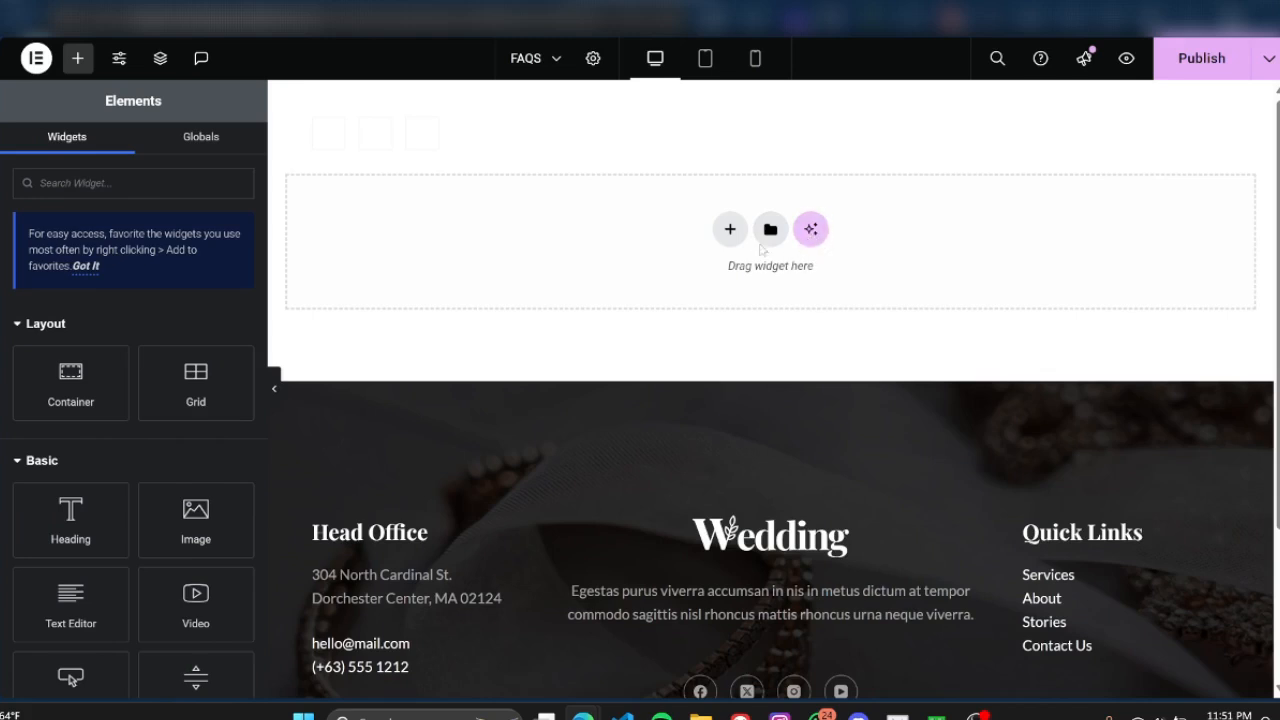
Reopen the template library and narrow the blocks to the Faq category
left_click(770, 229)
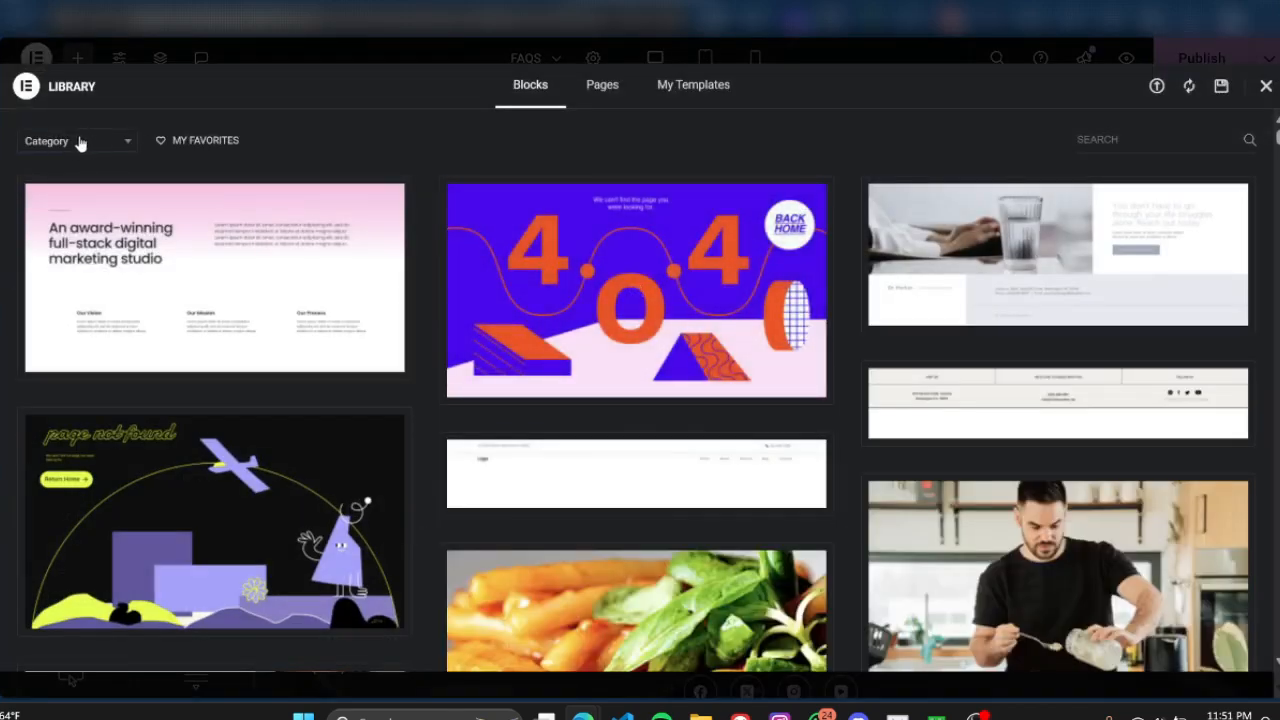
left_click(79, 143)
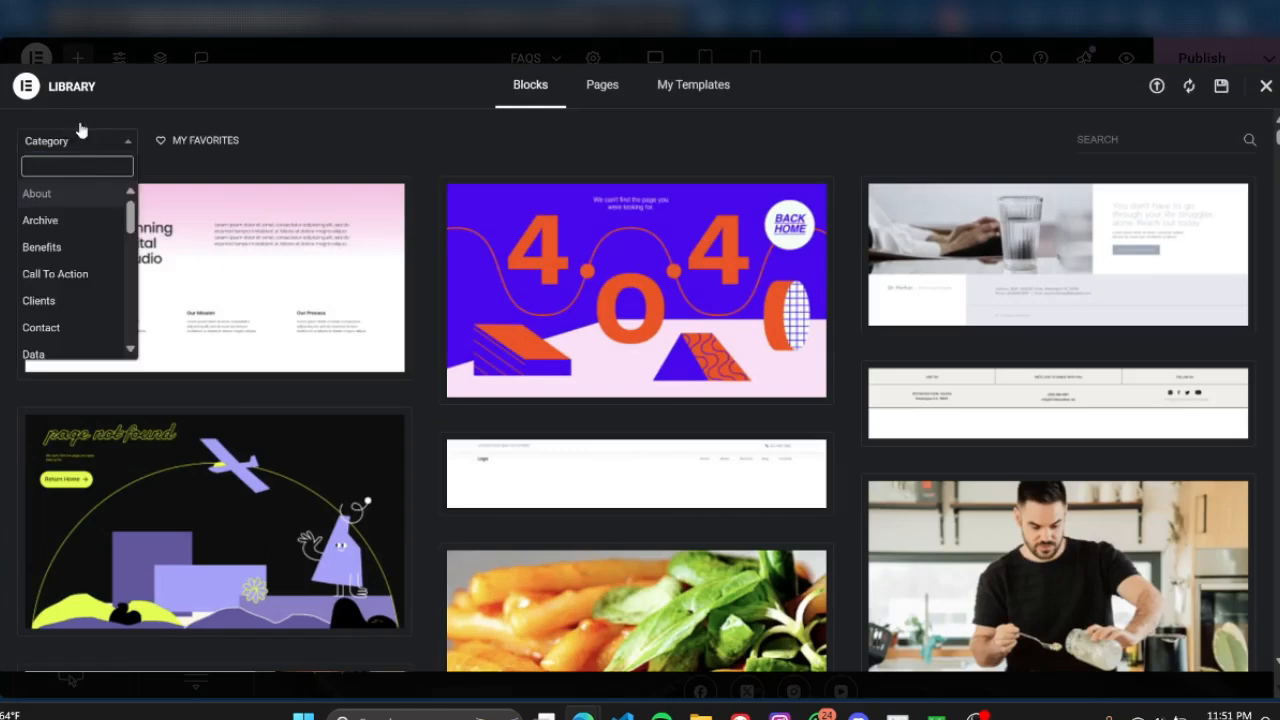
scroll(100, 230, "down", 3)
scroll(86, 302, "down", 5)
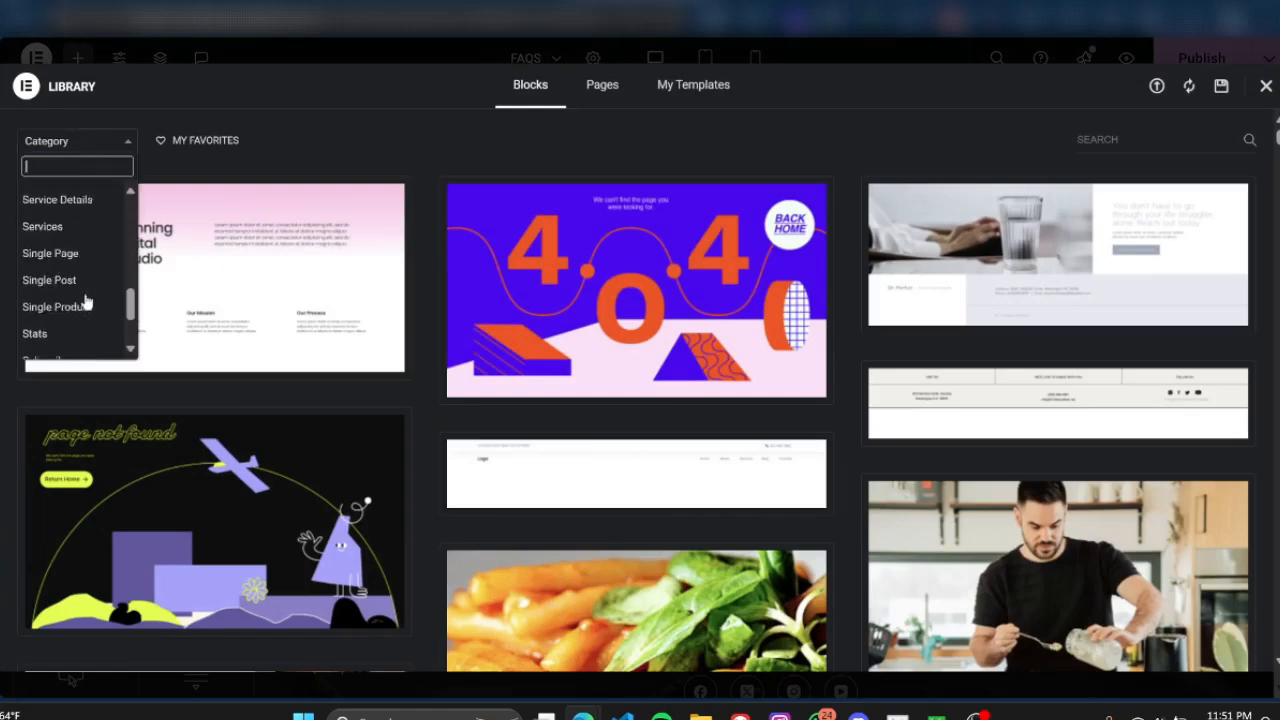
scroll(86, 302, "up", 5)
scroll(86, 302, "up", 3)
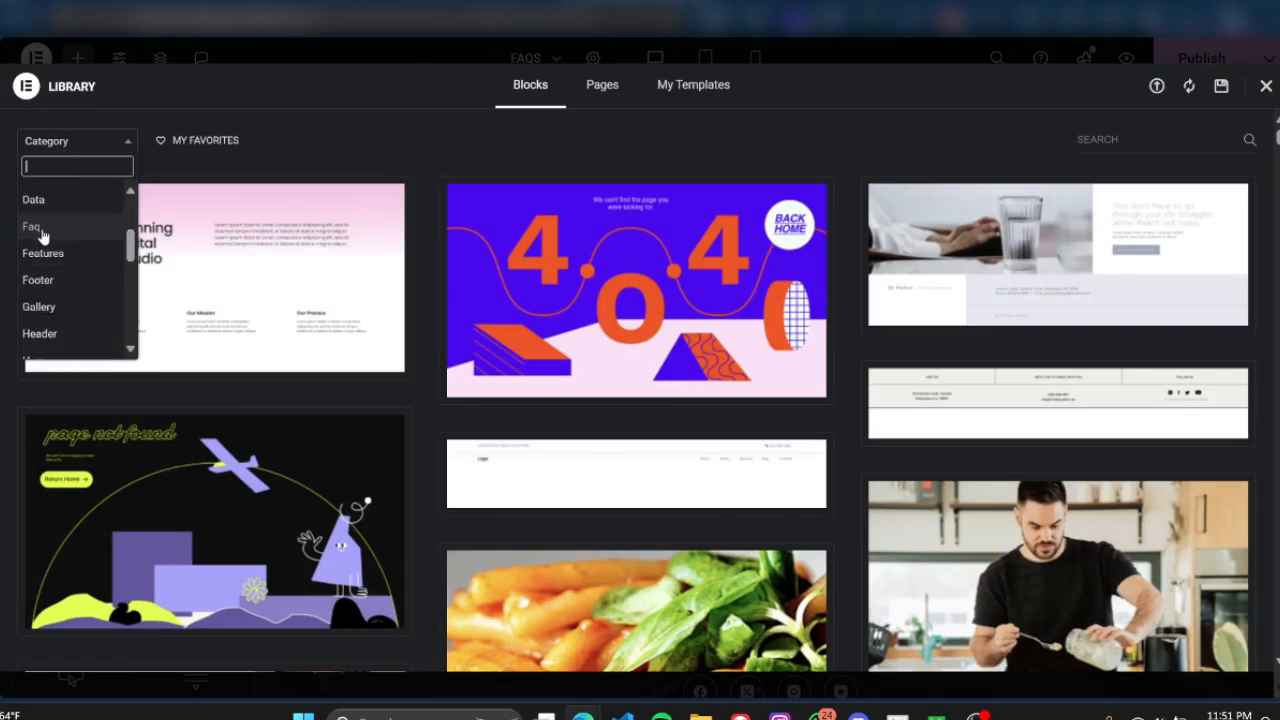
left_click(31, 227)
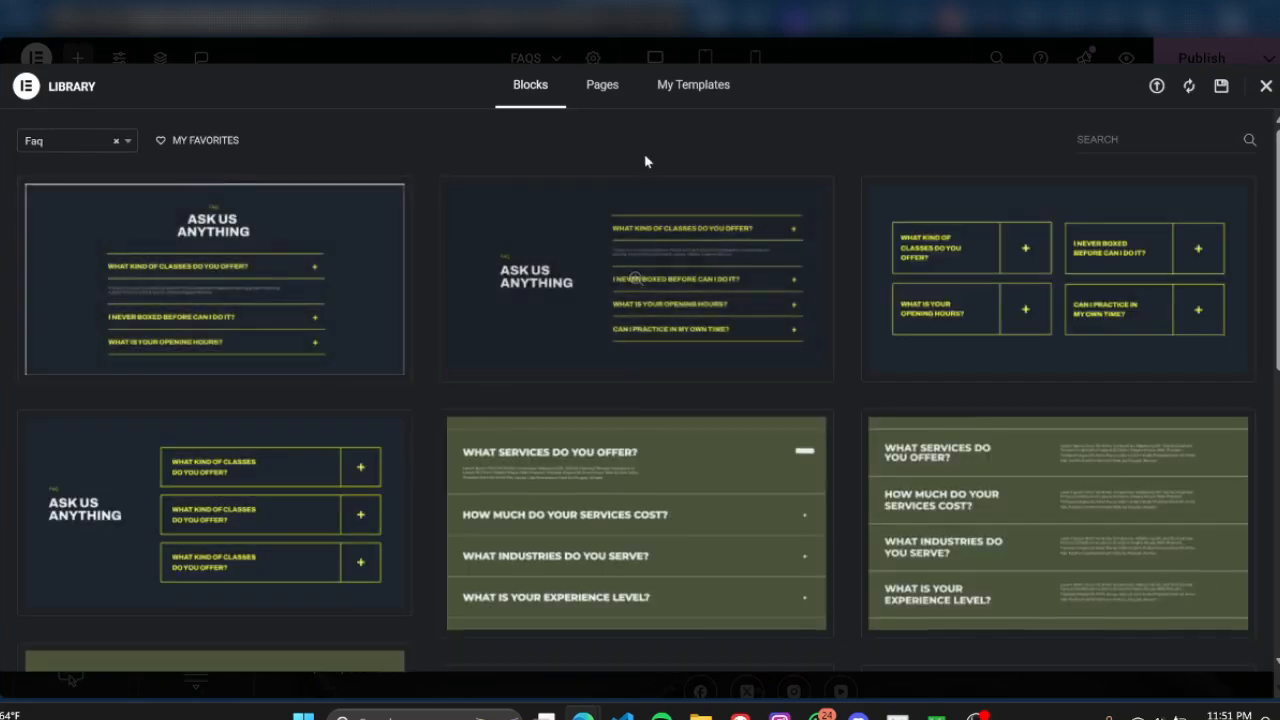
Insert the dark "Ask Us Anything" FAQ block with three stacked yellow-outlined questions beside the heading into the page
scroll(645, 160, "down", 5)
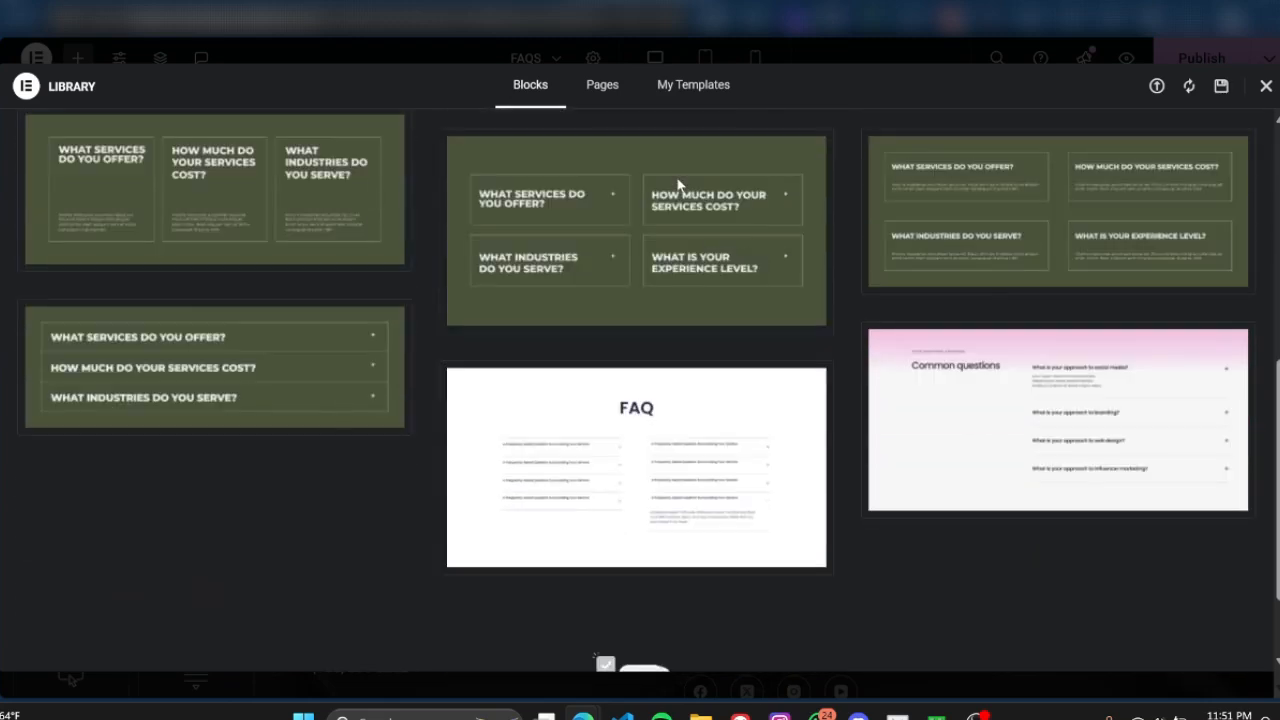
mouse_move(678, 185)
scroll(678, 185, "up", 3)
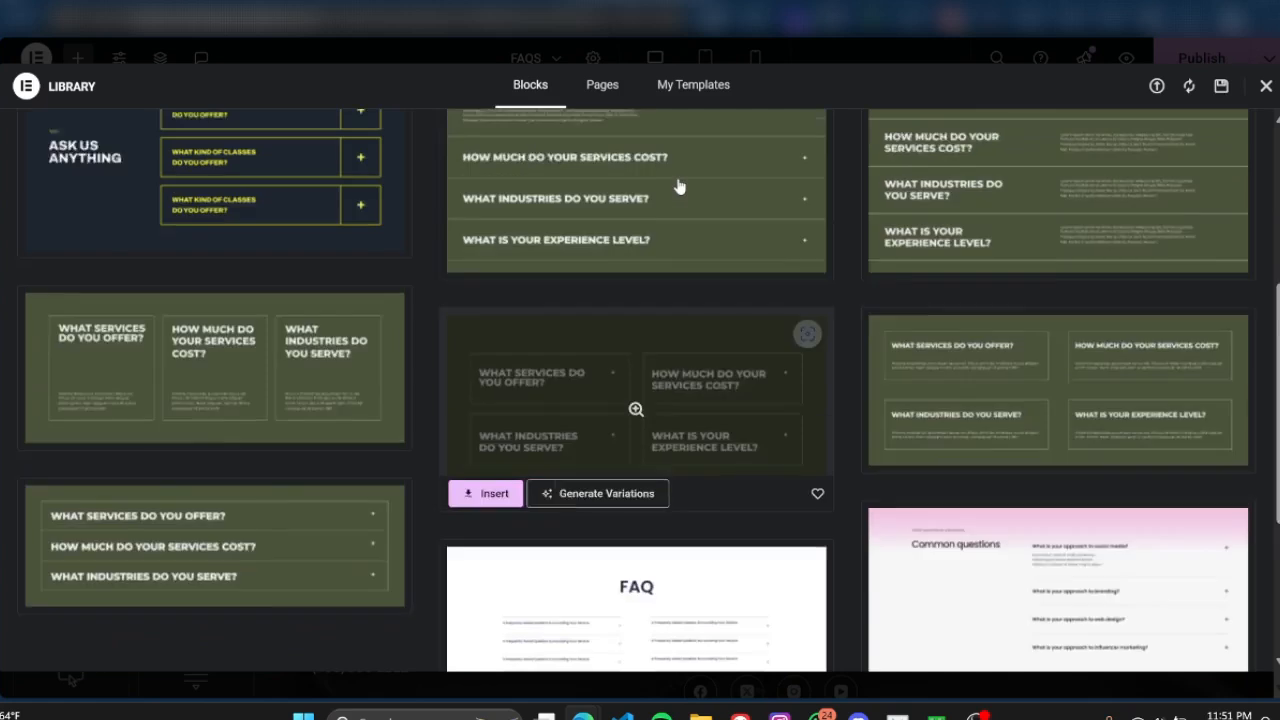
mouse_move(287, 273)
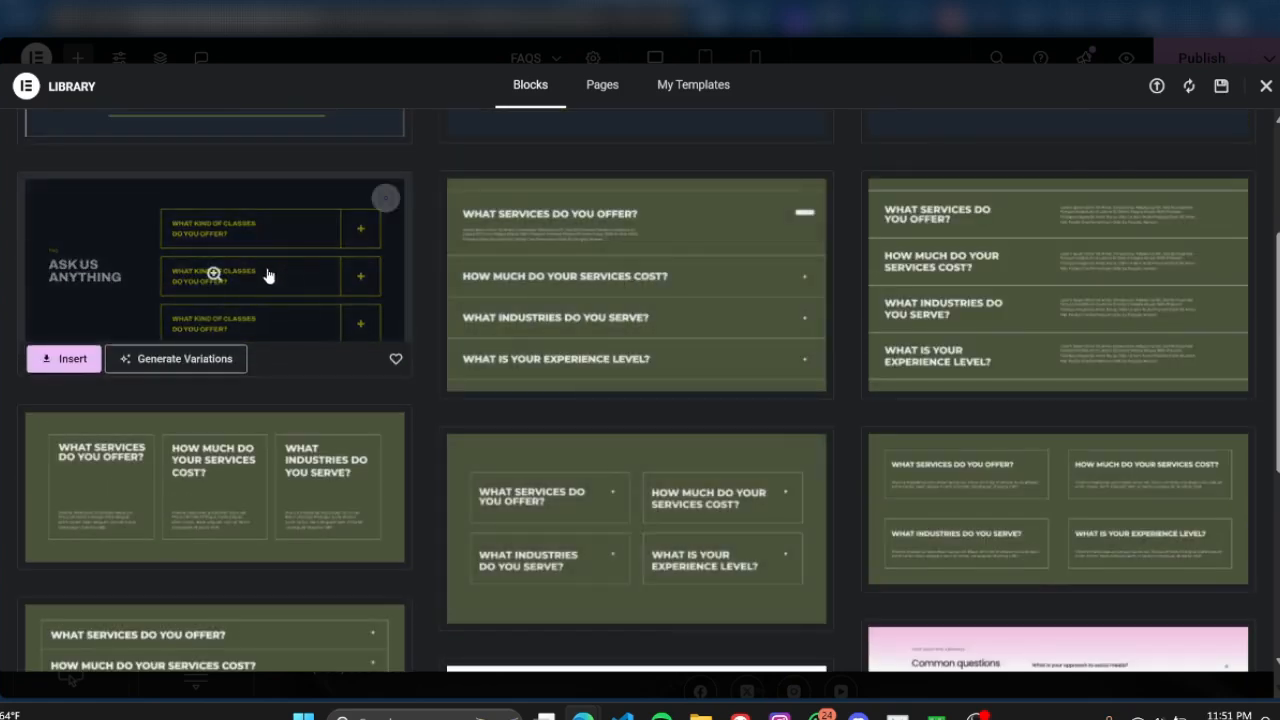
left_click(66, 358)
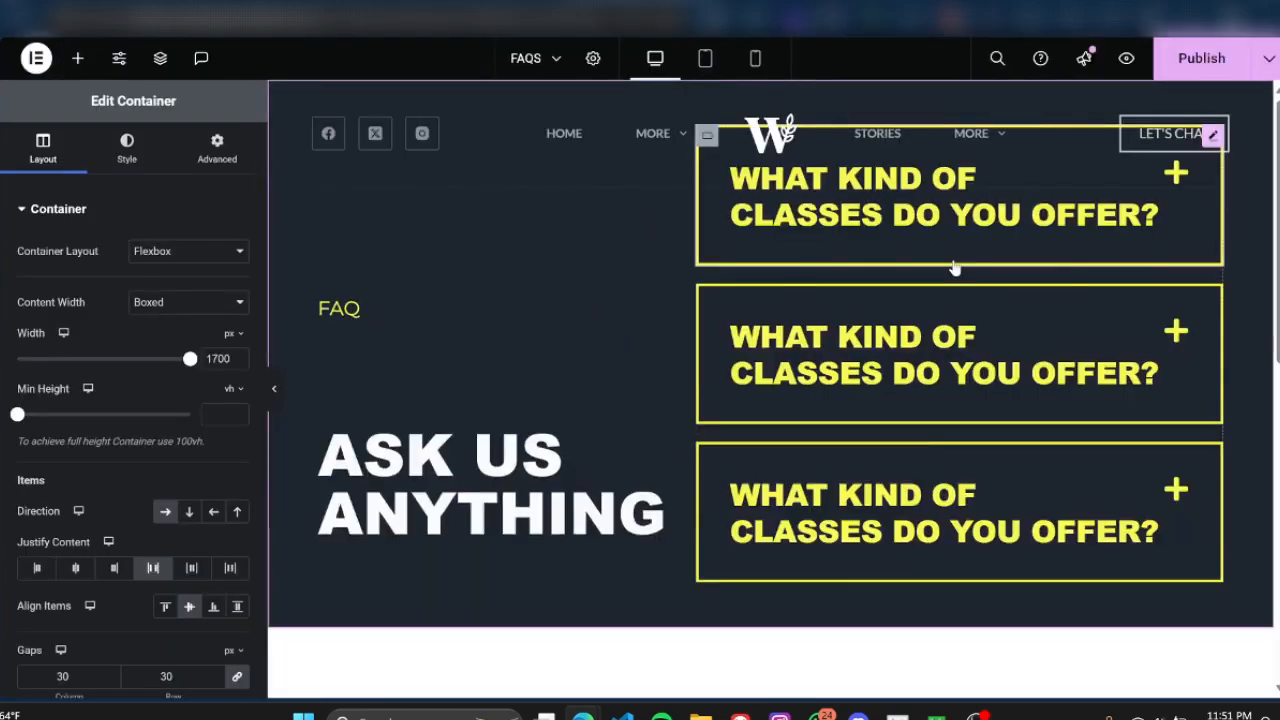
Review the inserted FAQ section down the page and at full width with the editing panel collapsed, then restore the panel
scroll(1160, 257, "down", 5)
scroll(1203, 243, "up", 5)
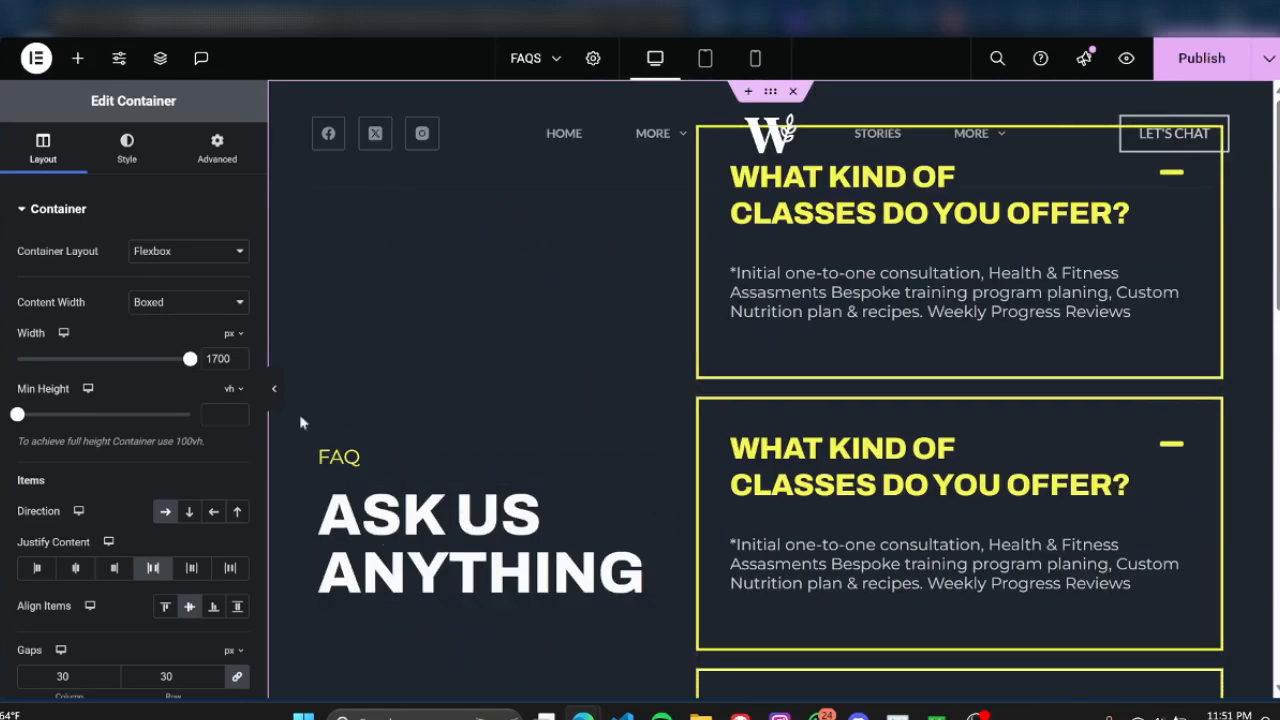
left_click(274, 388)
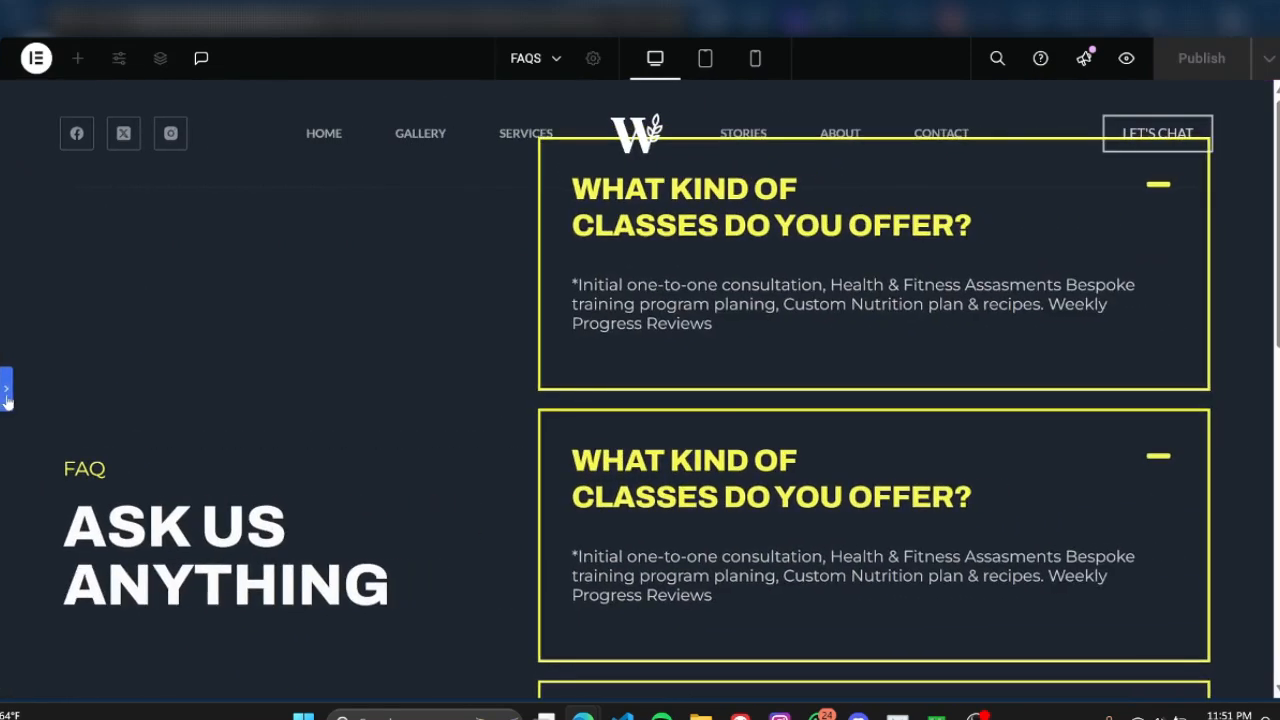
left_click(6, 396)
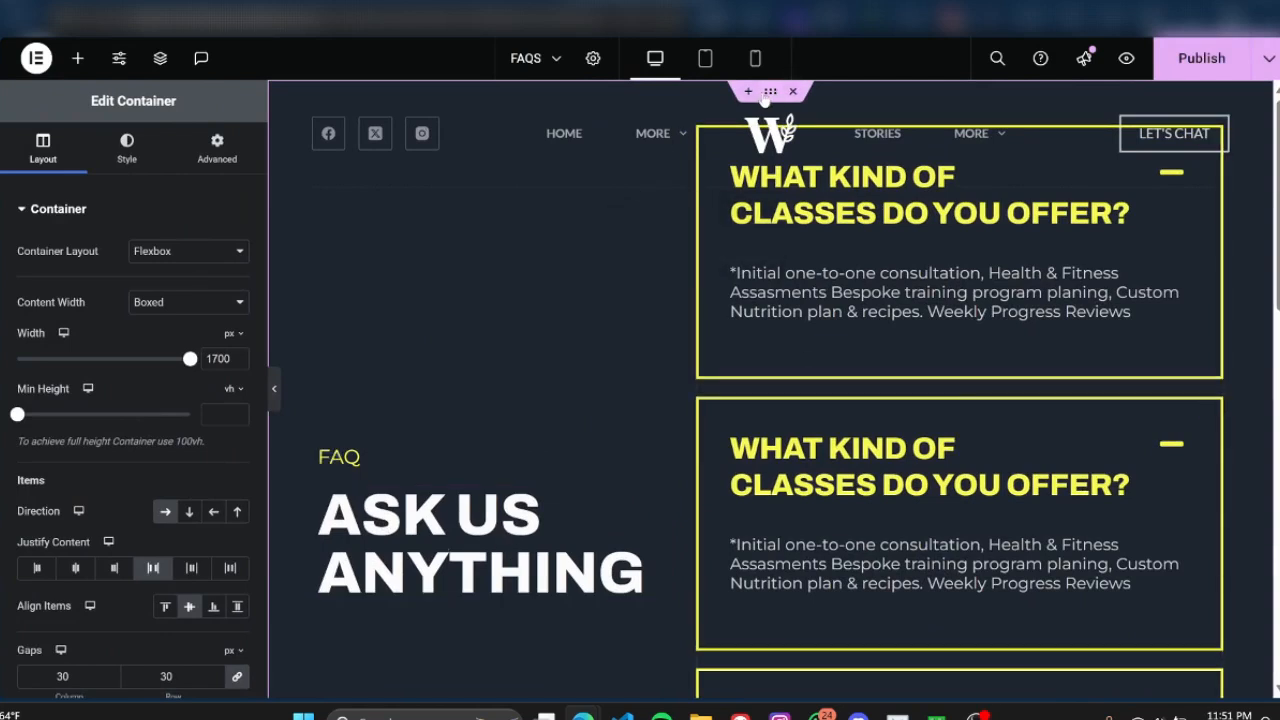
Check the header area of the site's Gallery and Services pages and compare it with the FAQS page in the editor
left_click(78, 58)
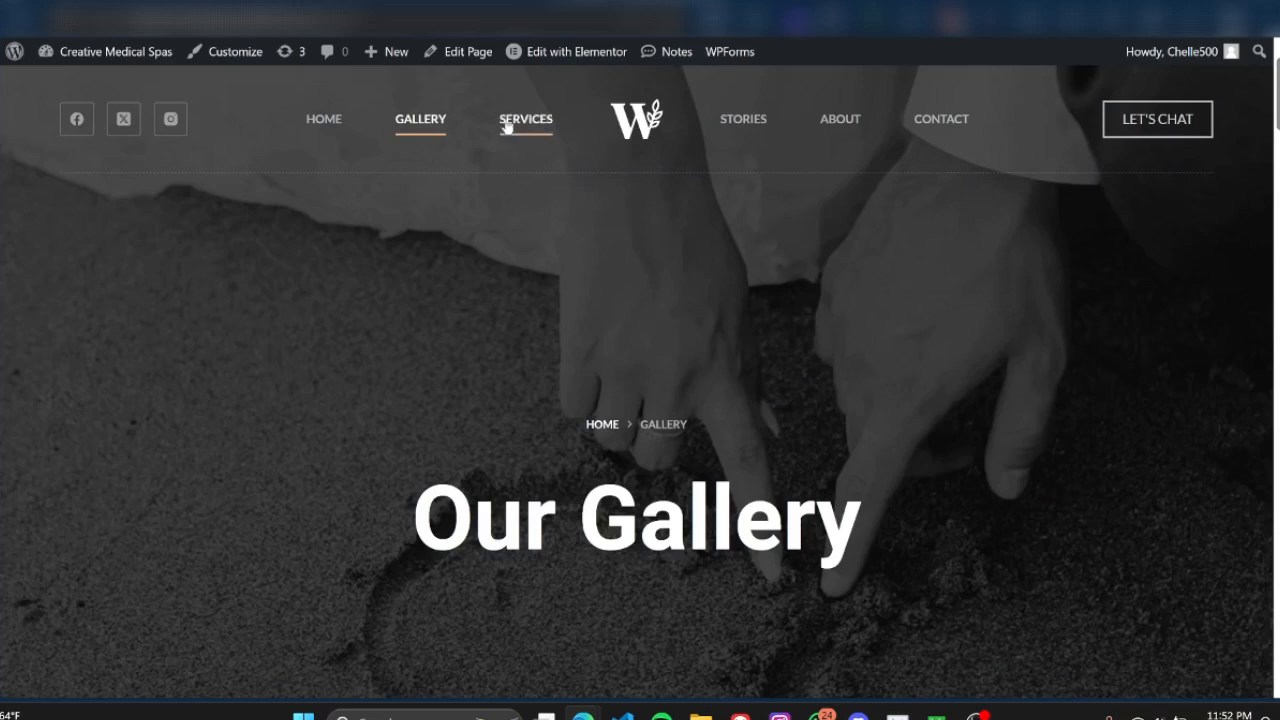
left_click(539, 169)
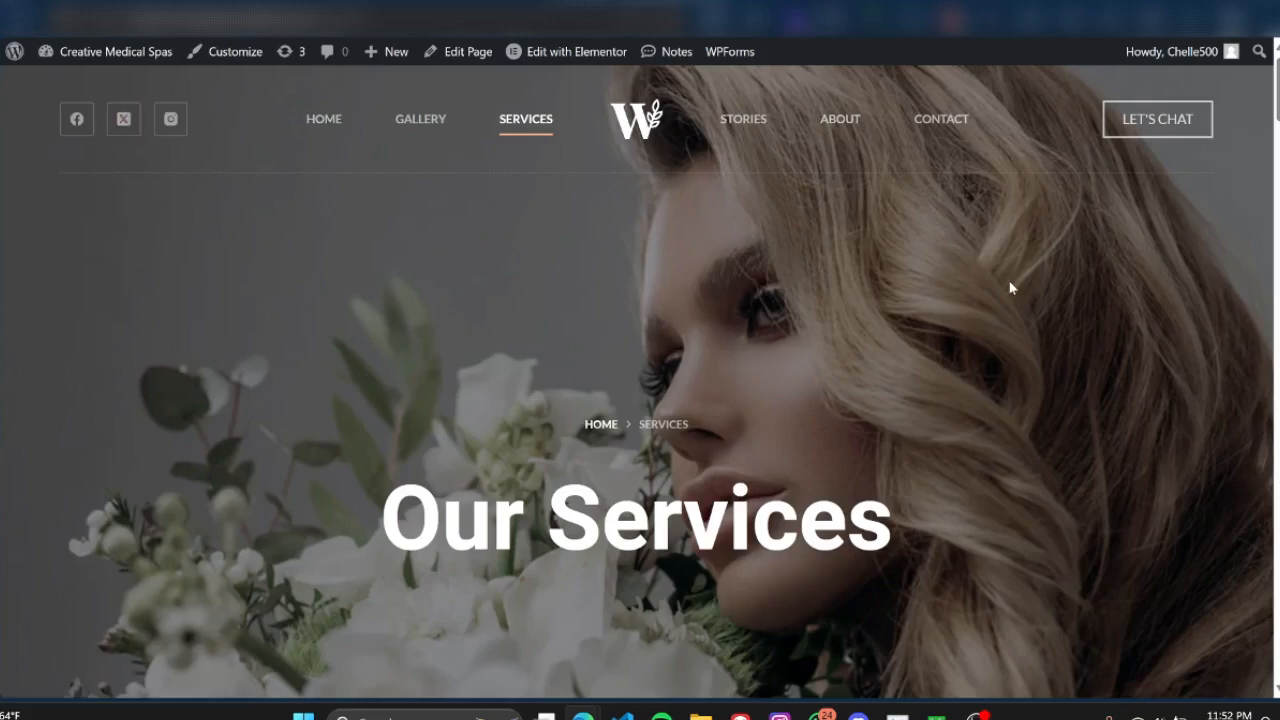
scroll(965, 388, "down", 1)
scroll(965, 388, "up", 1)
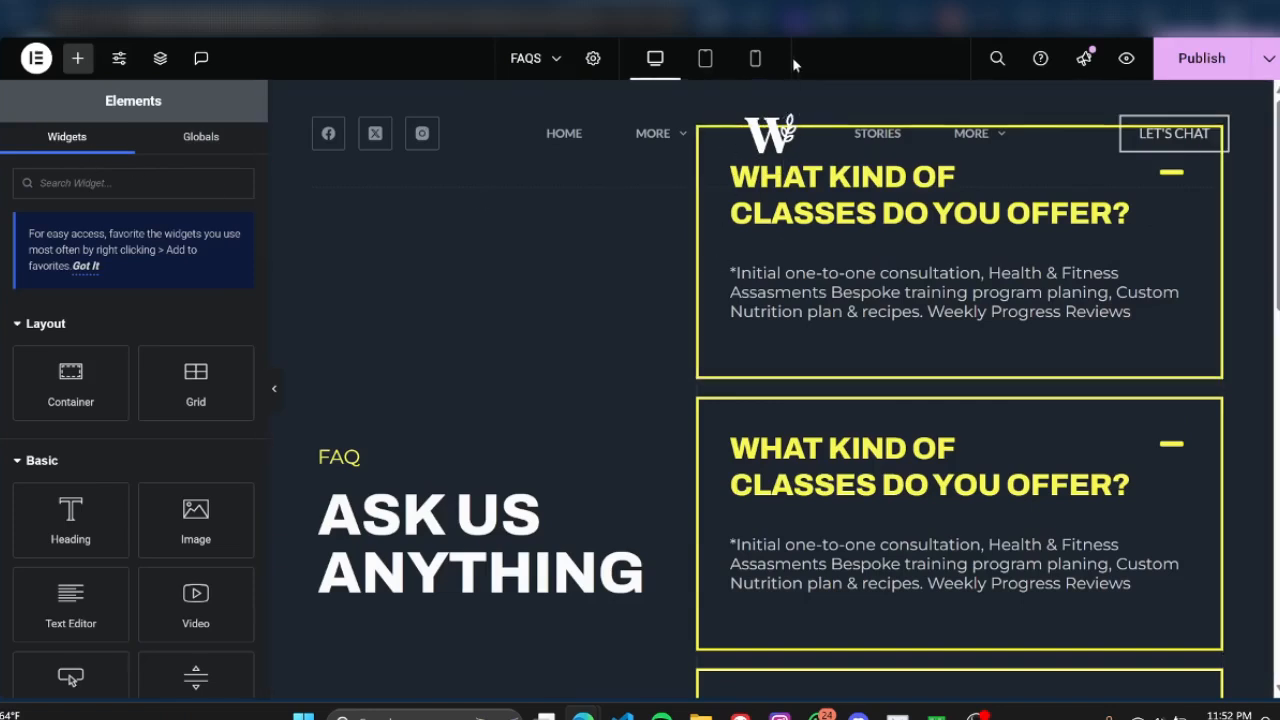
mouse_move(651, 130)
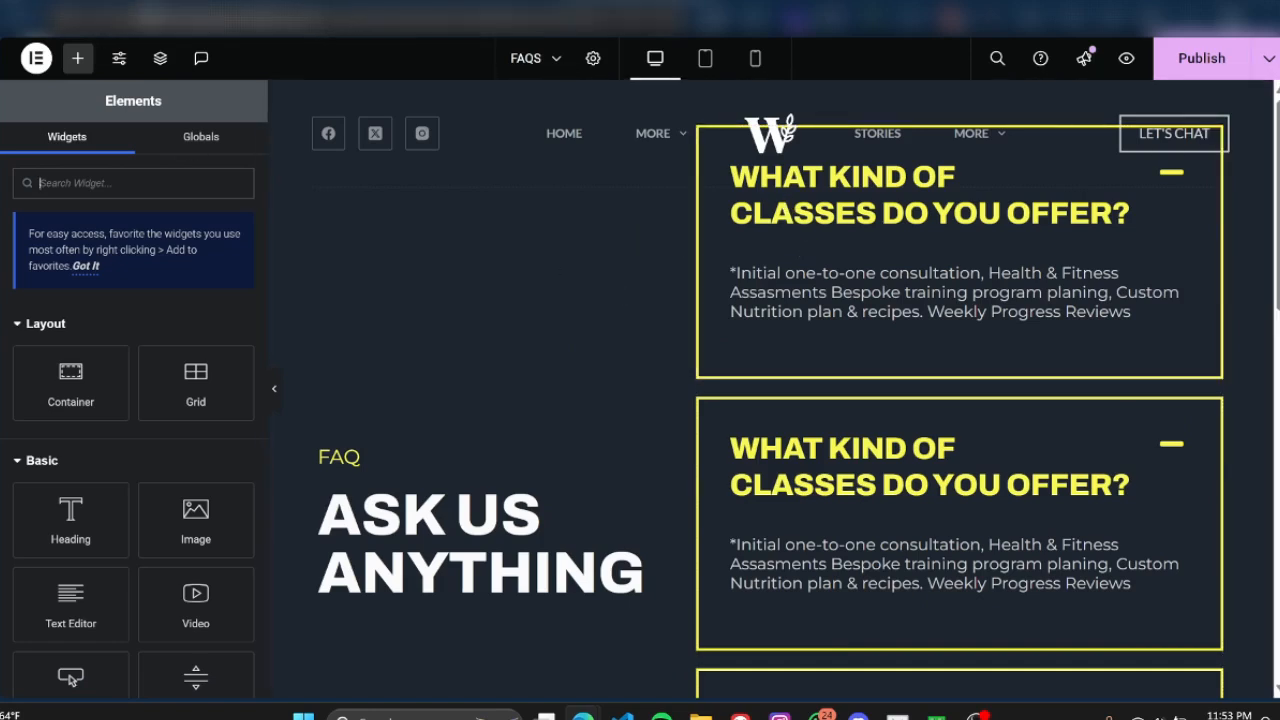
Check the page structure for the FAQ container and look over the "Ask Us Anything" heading's content settings
left_click(160, 60)
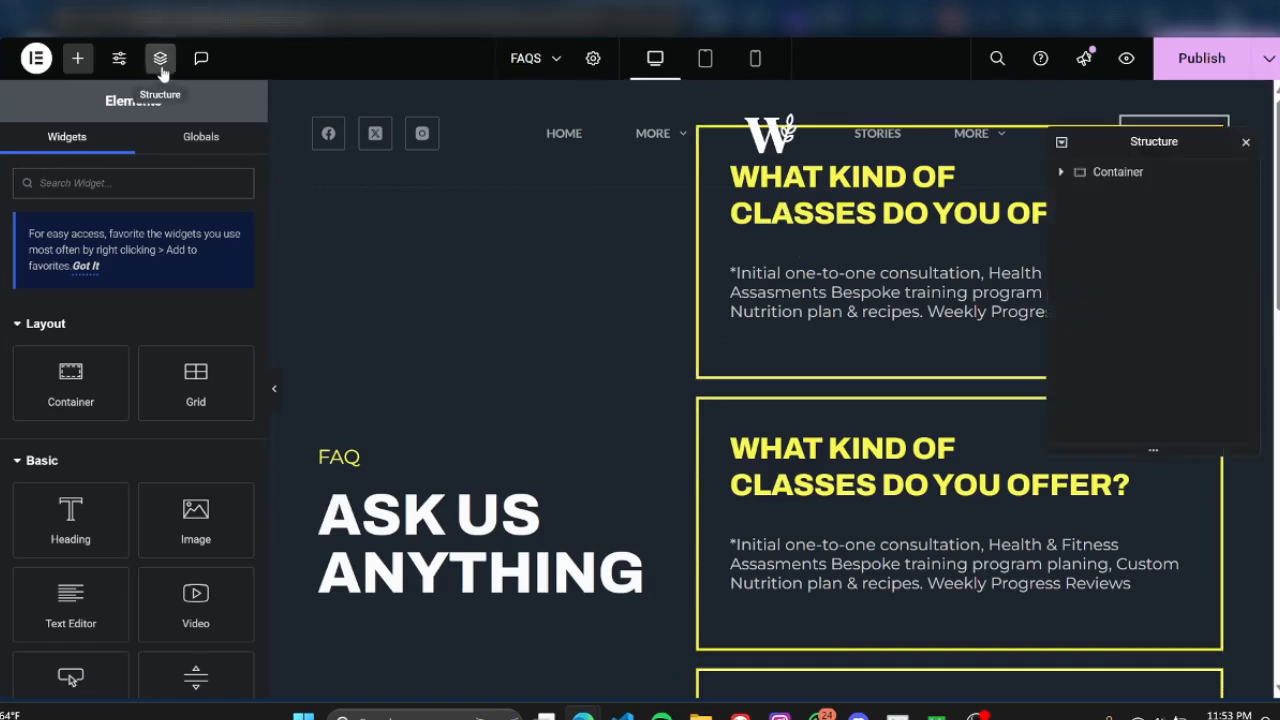
left_click(1110, 172)
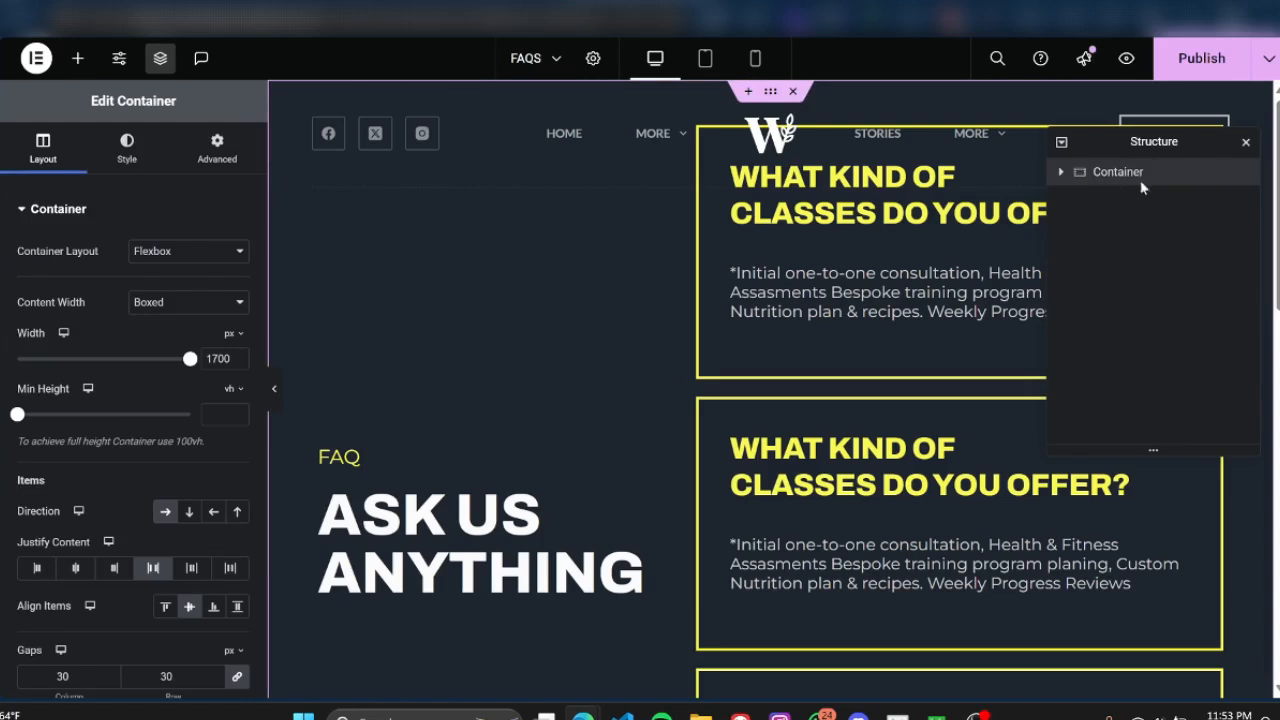
left_click(1244, 143)
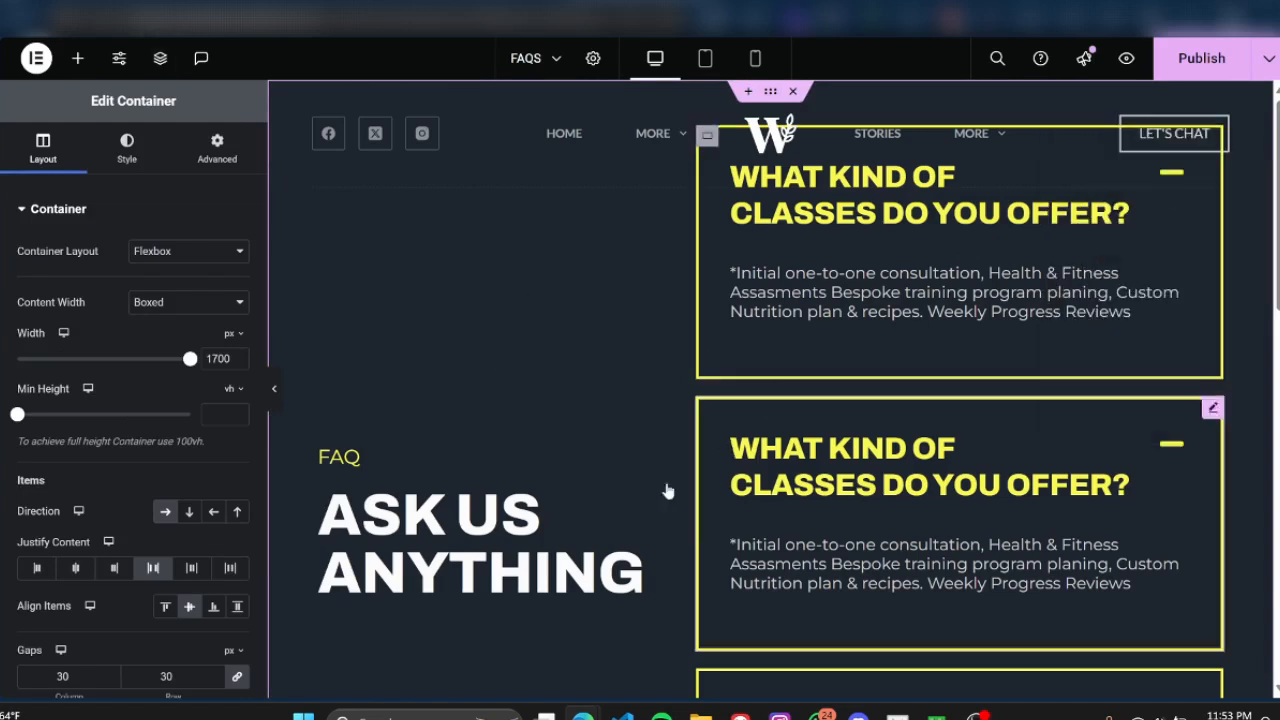
left_click(546, 549)
scroll(556, 374, "down", 4)
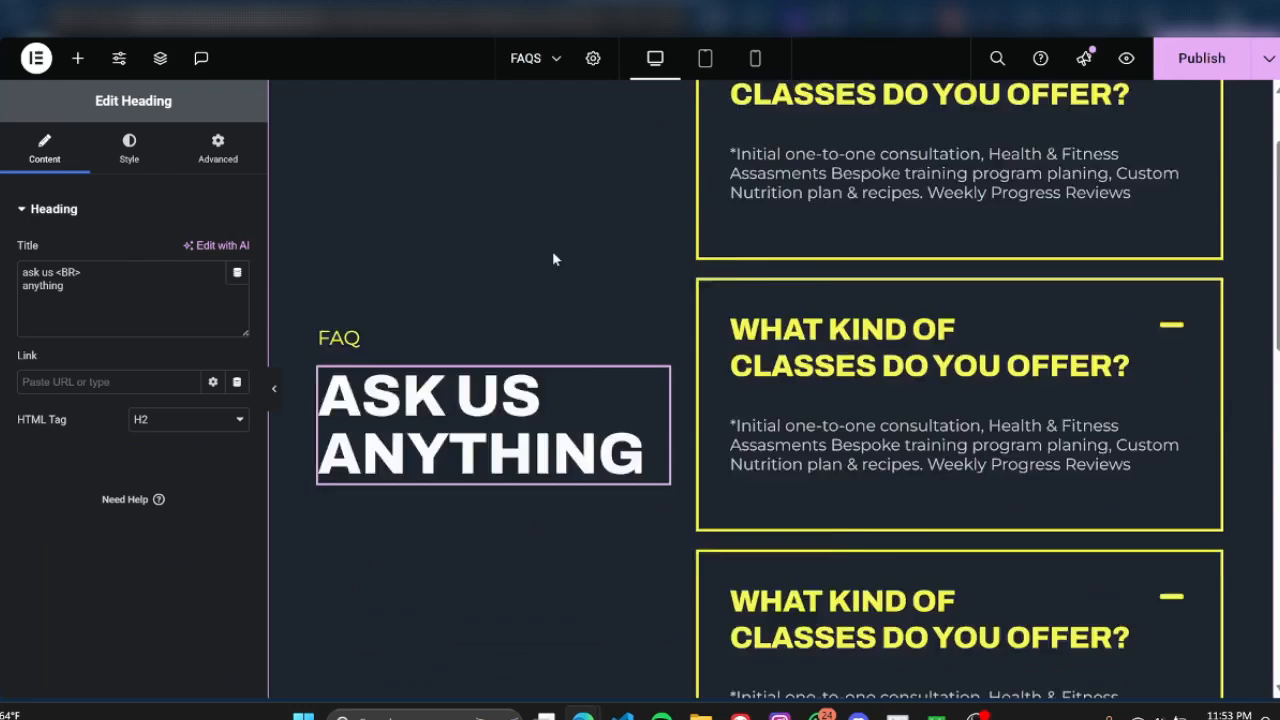
scroll(709, 133, "up", 4)
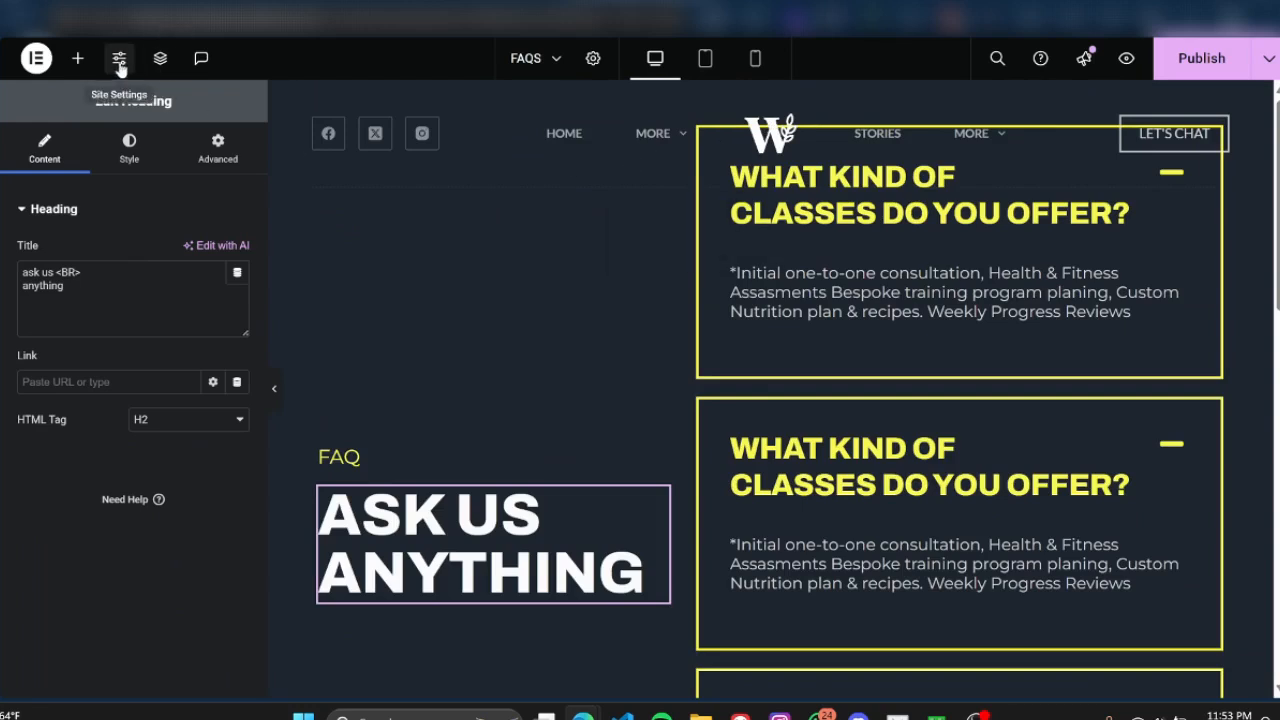
Select the FAQ section's outermost container from the page structure and bring up its margin and padding settings
left_click(160, 58)
left_click(1100, 172)
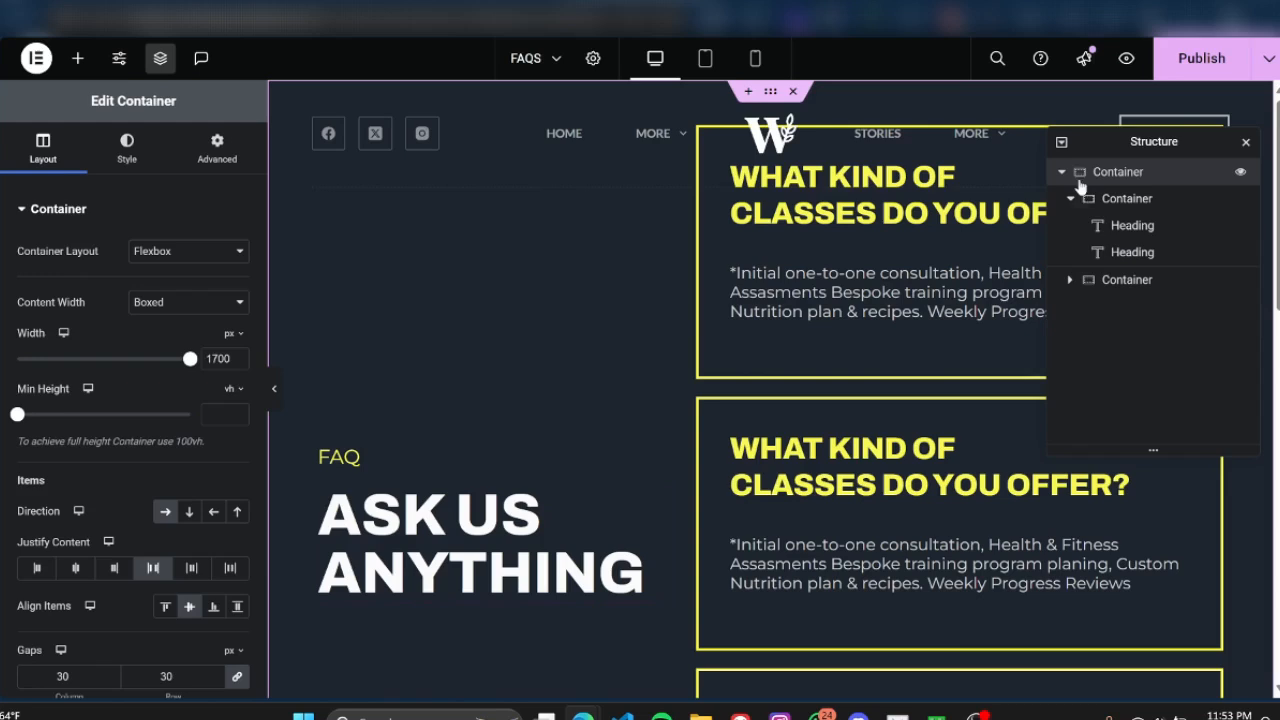
left_click(215, 150)
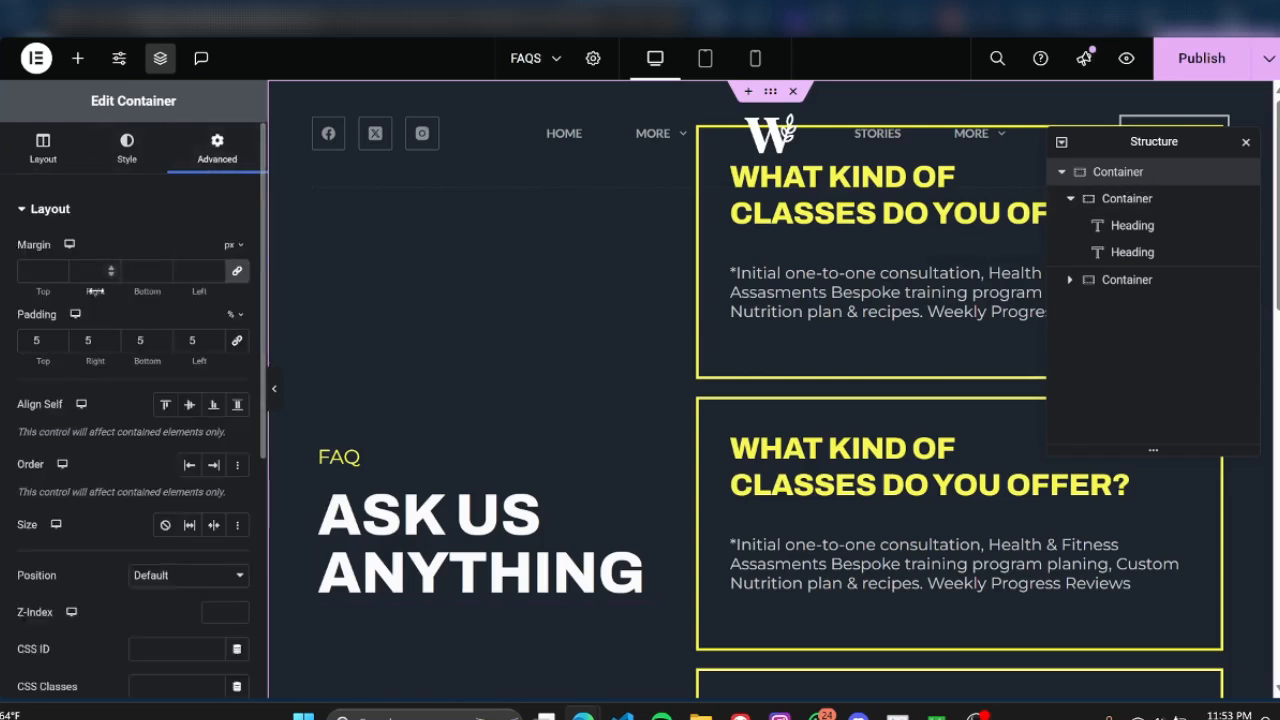
left_click(1246, 143)
Look at how the hero area sits behind the header on the About page, and return to the FAQS editor
mouse_move(4, 116)
left_click(60, 116)
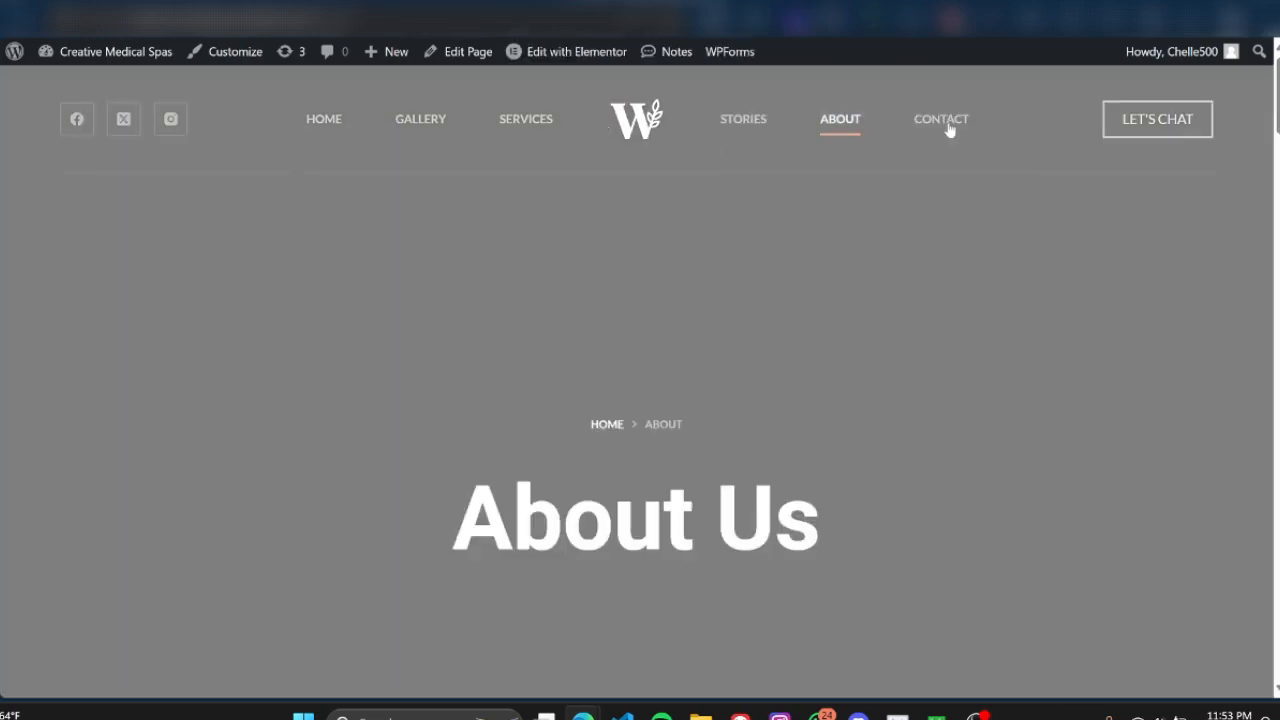
scroll(1161, 222, "down", 1)
scroll(1160, 224, "up", 1)
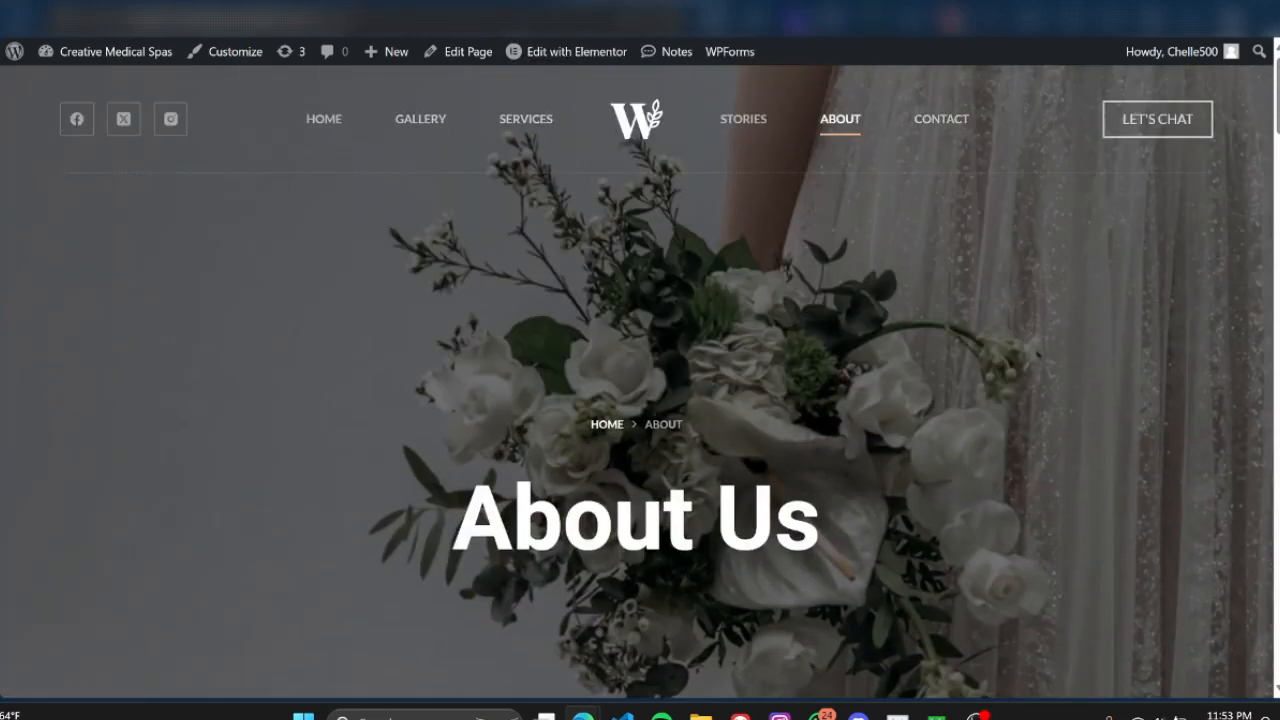
left_click(40, 83)
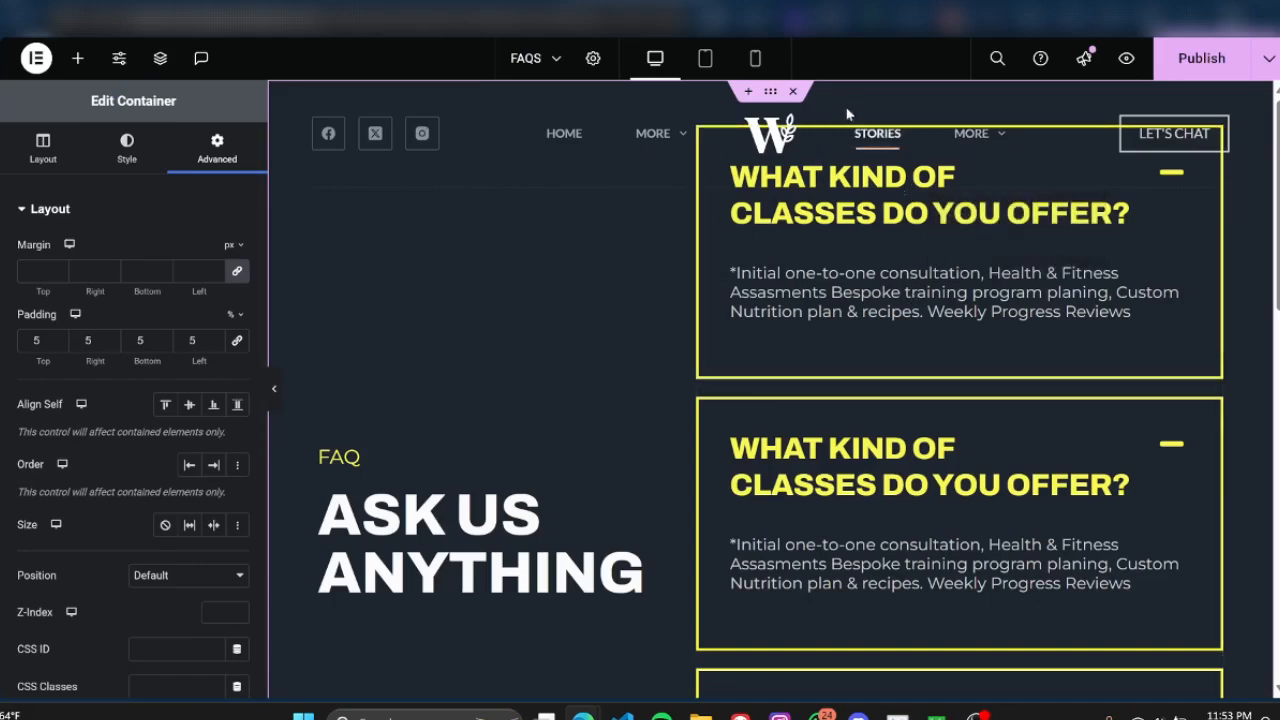
Set the outer container's top padding to 20% and look through the FAQ section with the new spacing
double_click(28, 341)
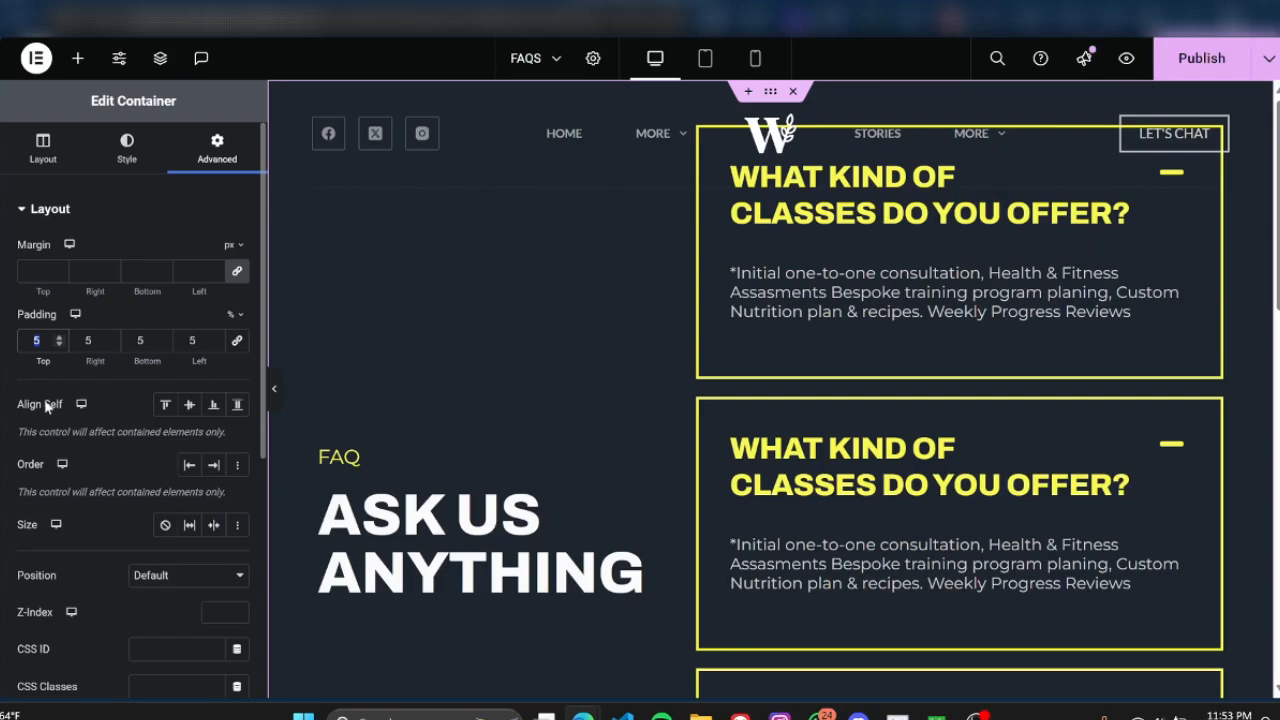
type("0")
type("2")
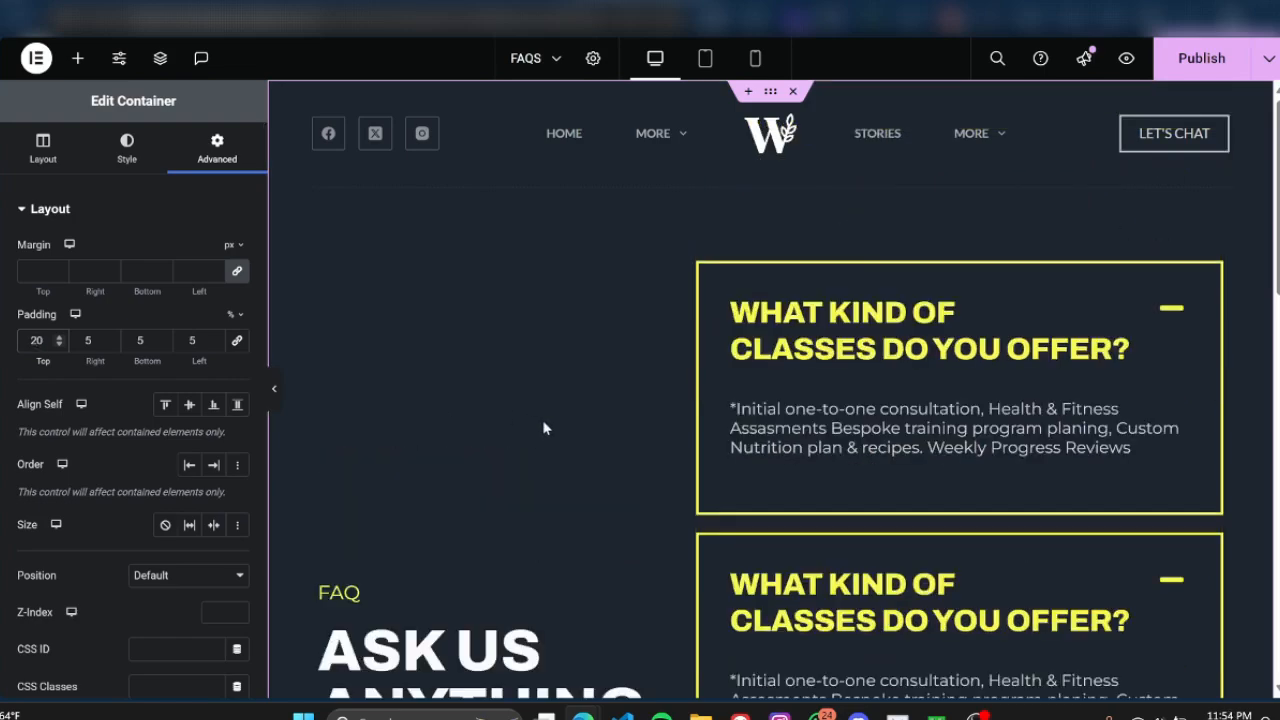
scroll(1054, 400, "down", 1)
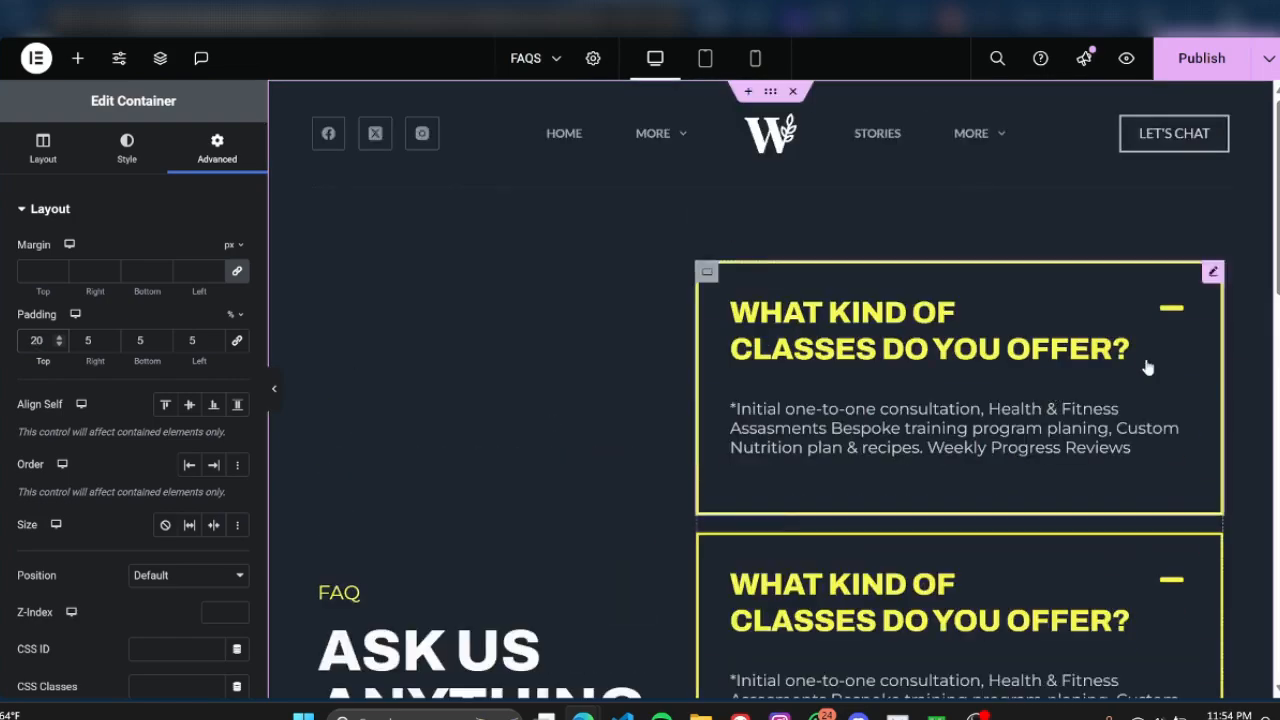
scroll(1146, 366, "down", 3)
scroll(1213, 347, "down", 3)
scroll(1213, 347, "up", 6)
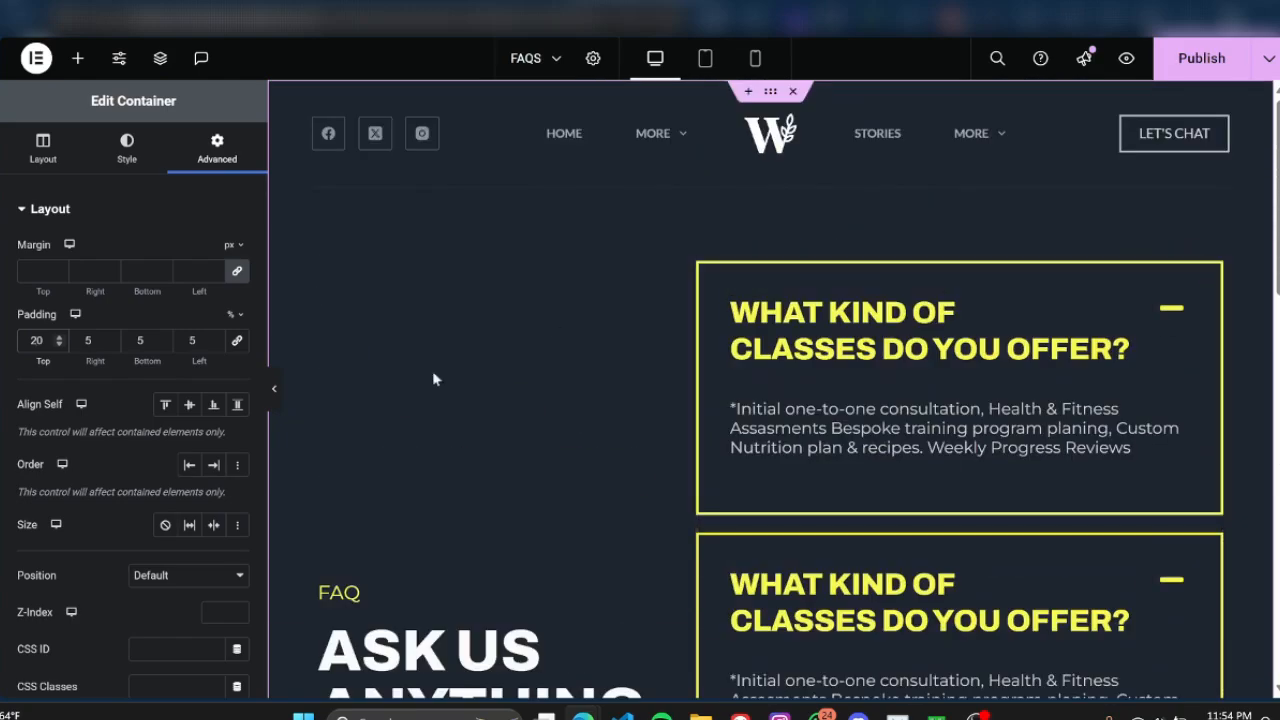
Preview the FAQS page at full width, restore the editing panel, and compare the spacing with the Gallery page's hero area
left_click(270, 388)
scroll(1139, 292, "down", 1)
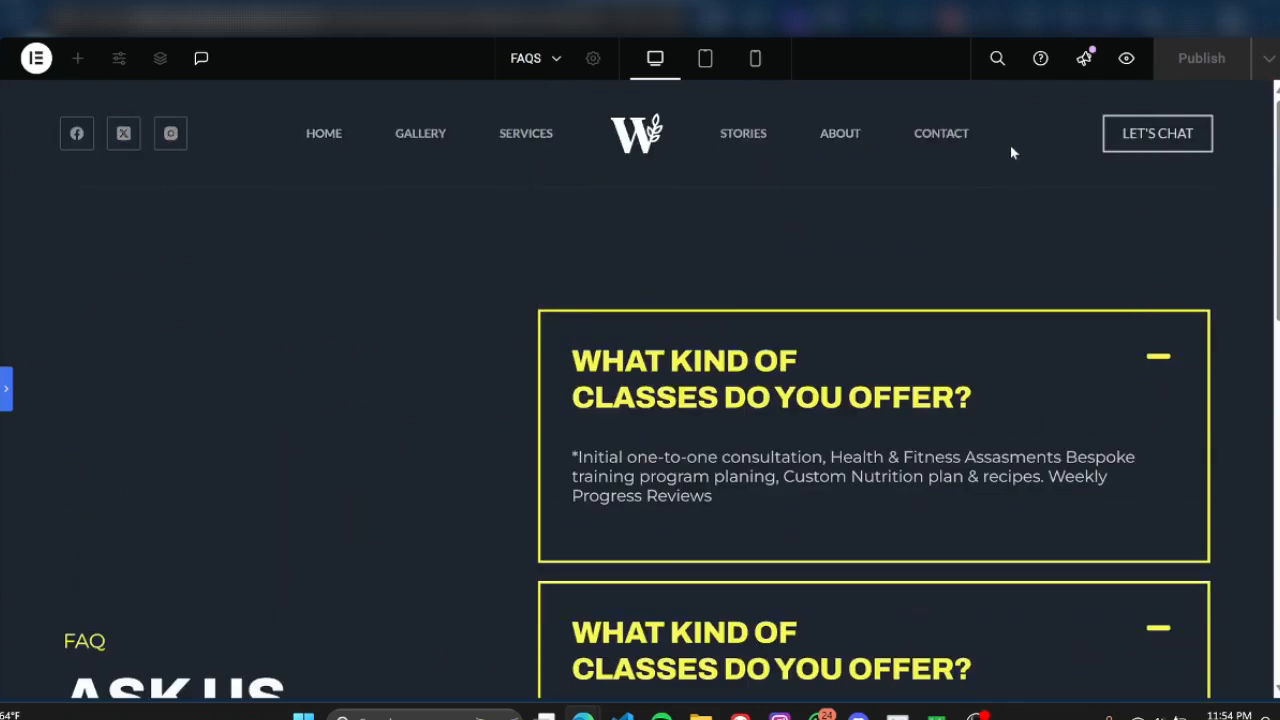
left_click(100, 114)
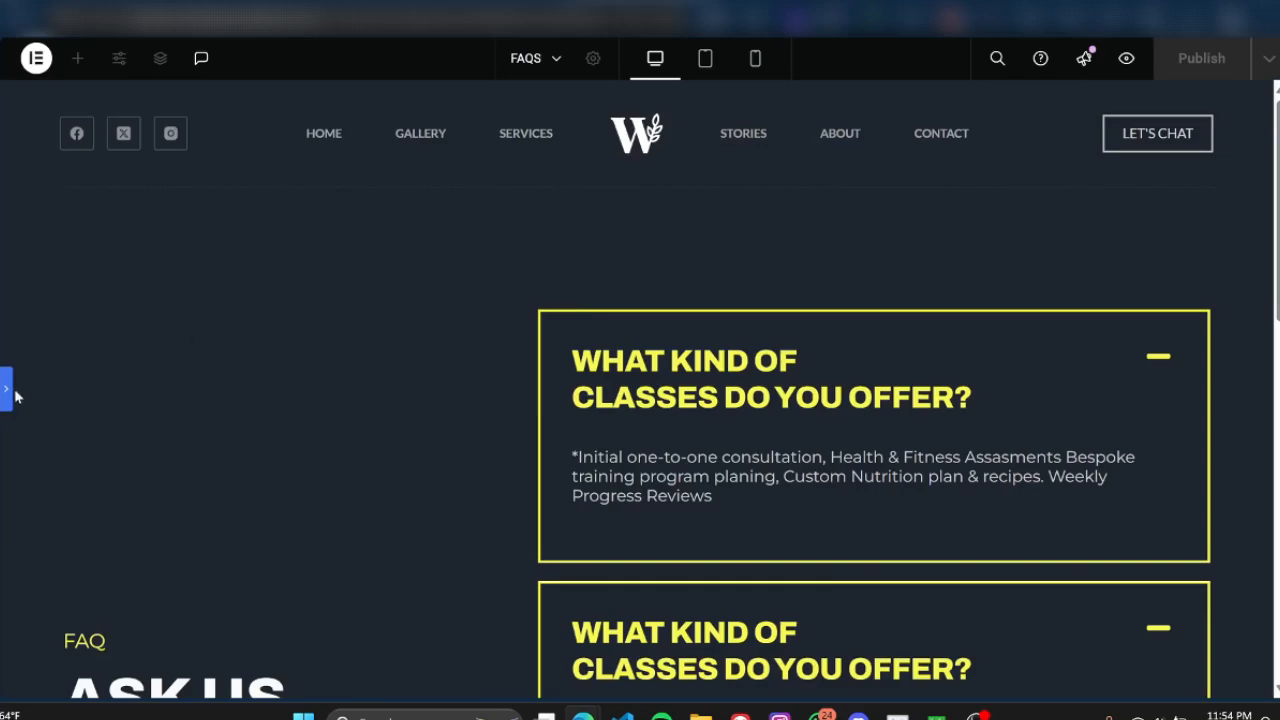
left_click(8, 390)
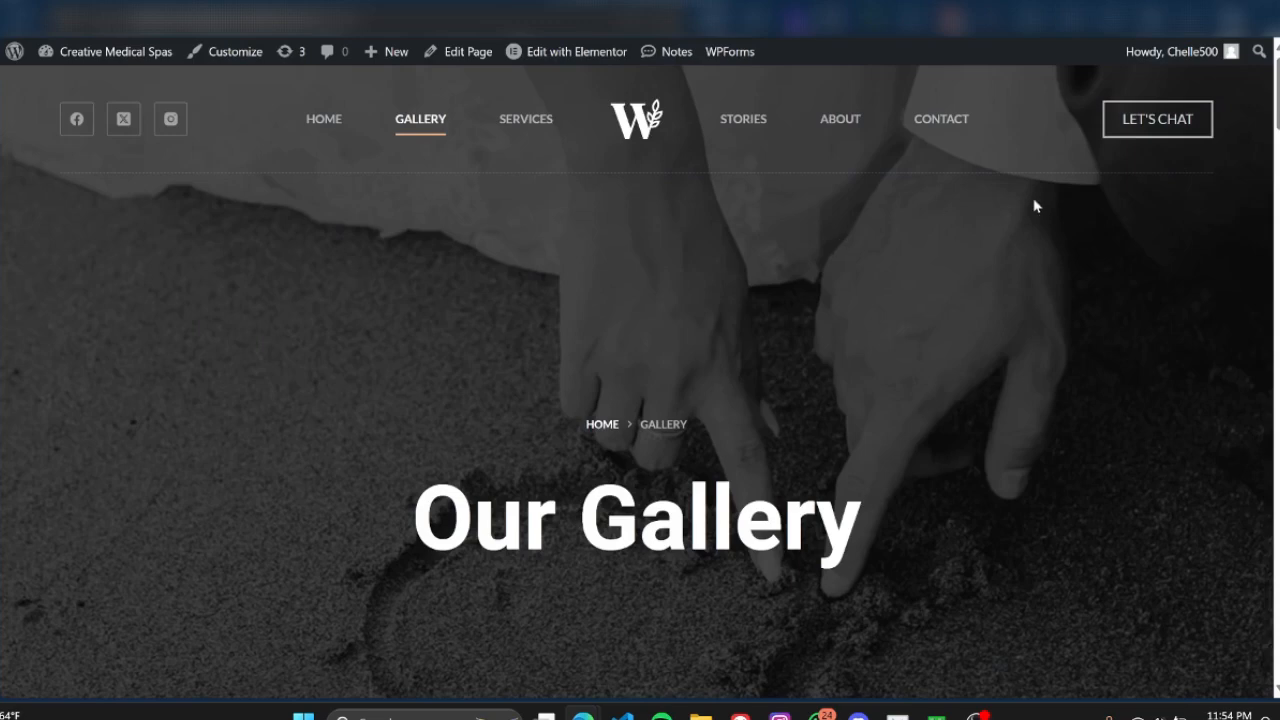
scroll(1034, 205, "down", 3)
scroll(1034, 205, "up", 3)
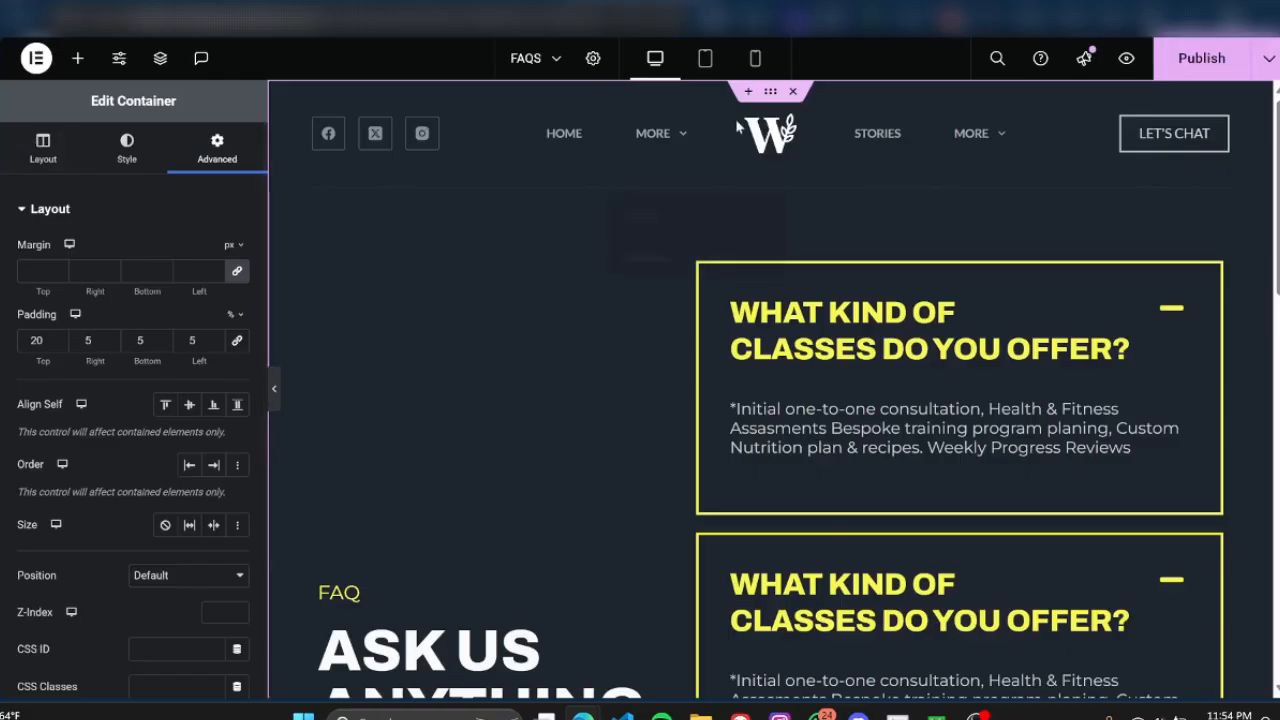
Bring up the outer container's background style settings and review the dark FAQ section
left_click(137, 156)
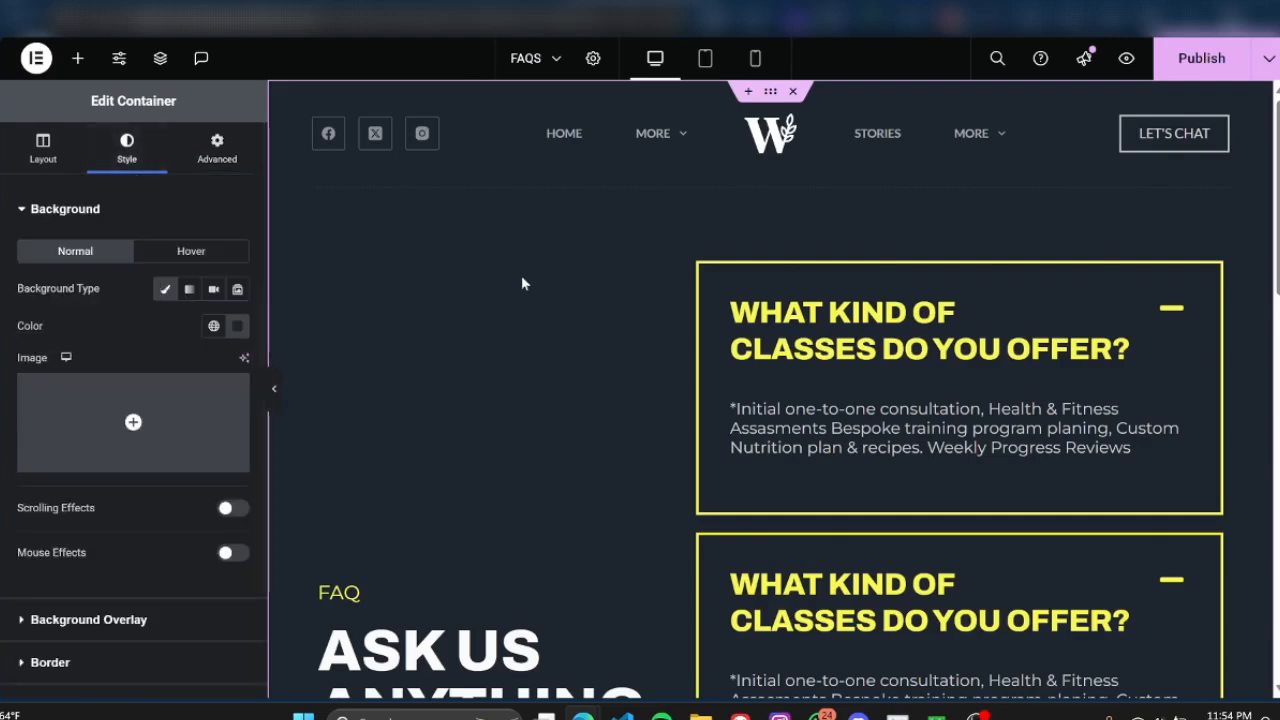
scroll(522, 347, "down", 4)
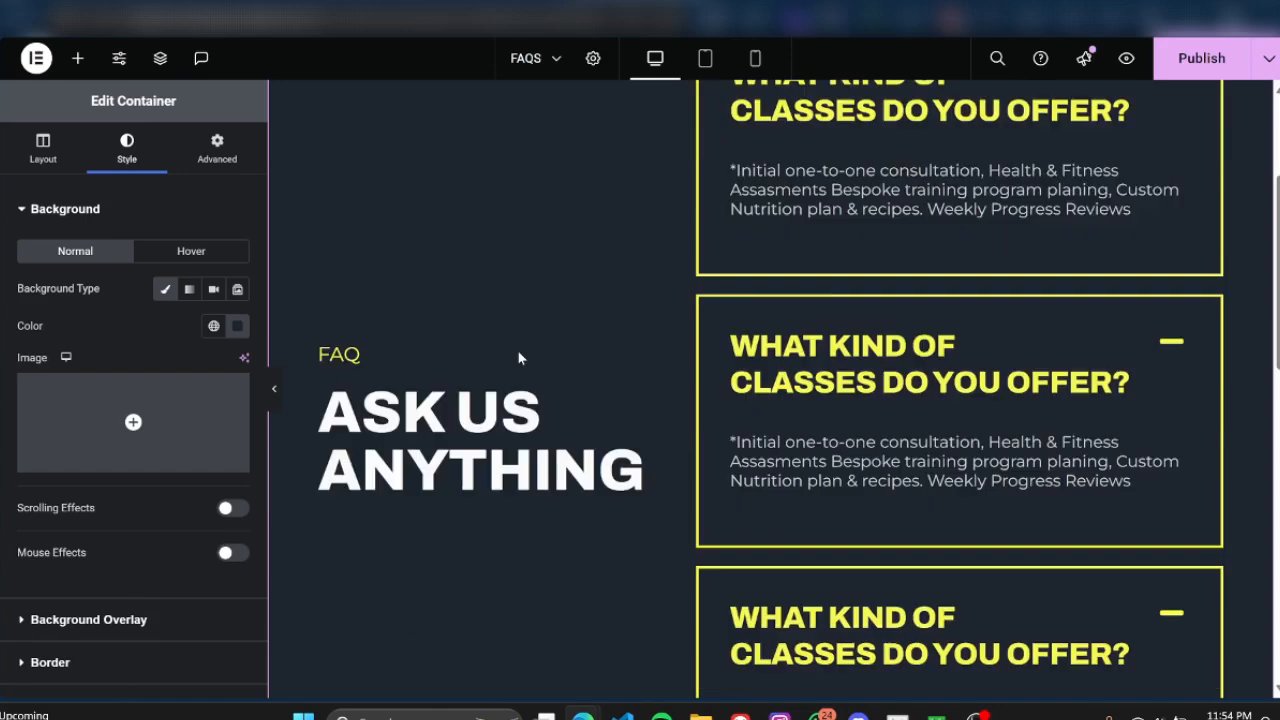
scroll(538, 460, "down", 3)
scroll(610, 330, "up", 1)
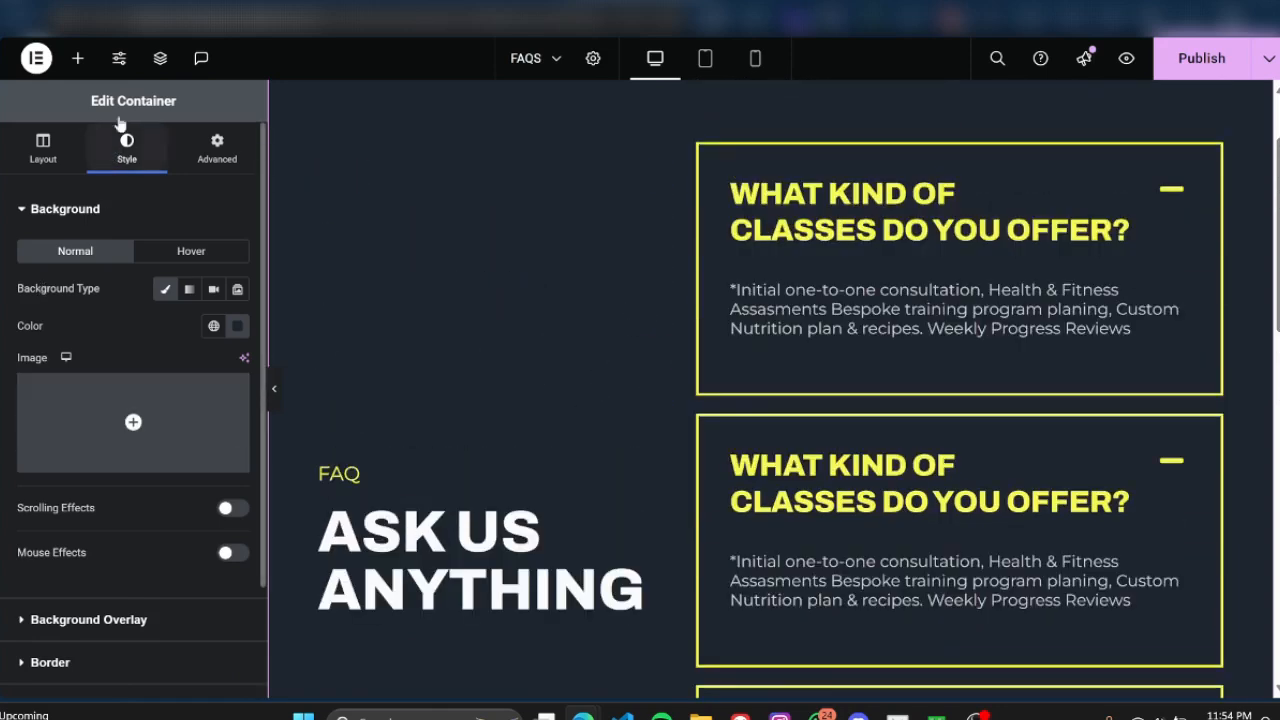
Collapse the FAQ container's hierarchy in the page structure, hide the whole container, and show it again
left_click(162, 60)
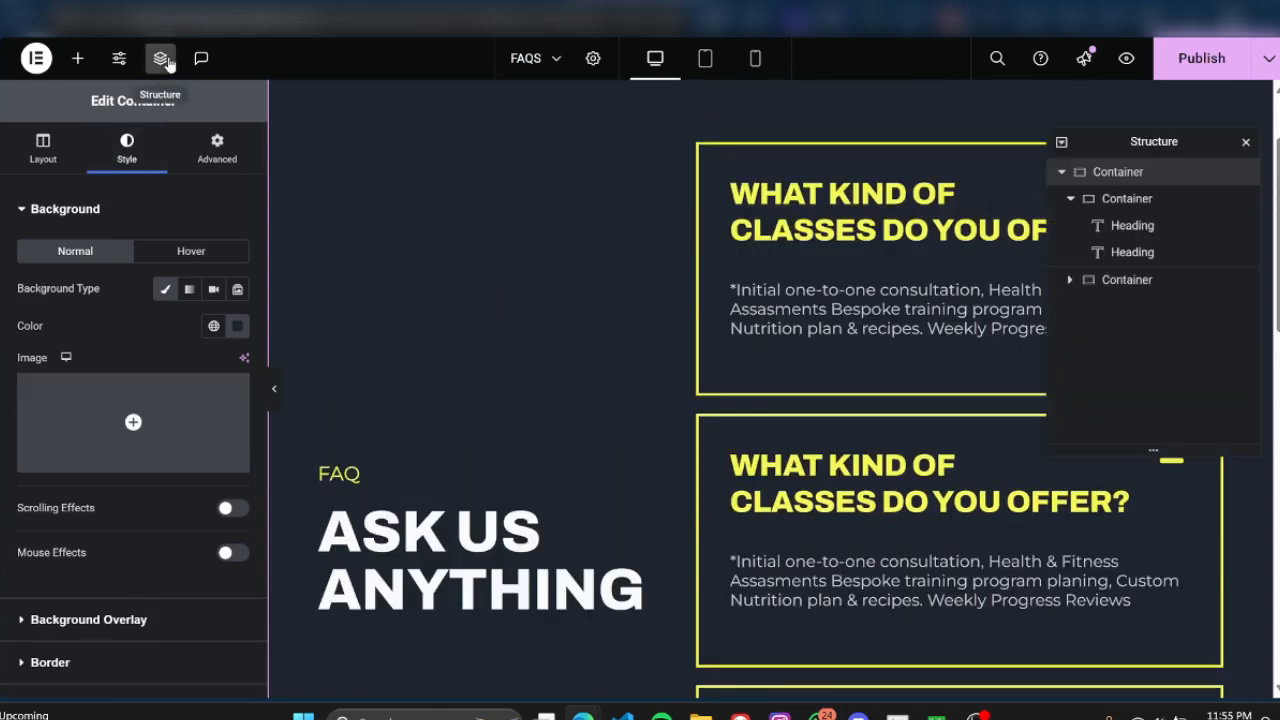
left_click(1071, 198)
left_click(1061, 173)
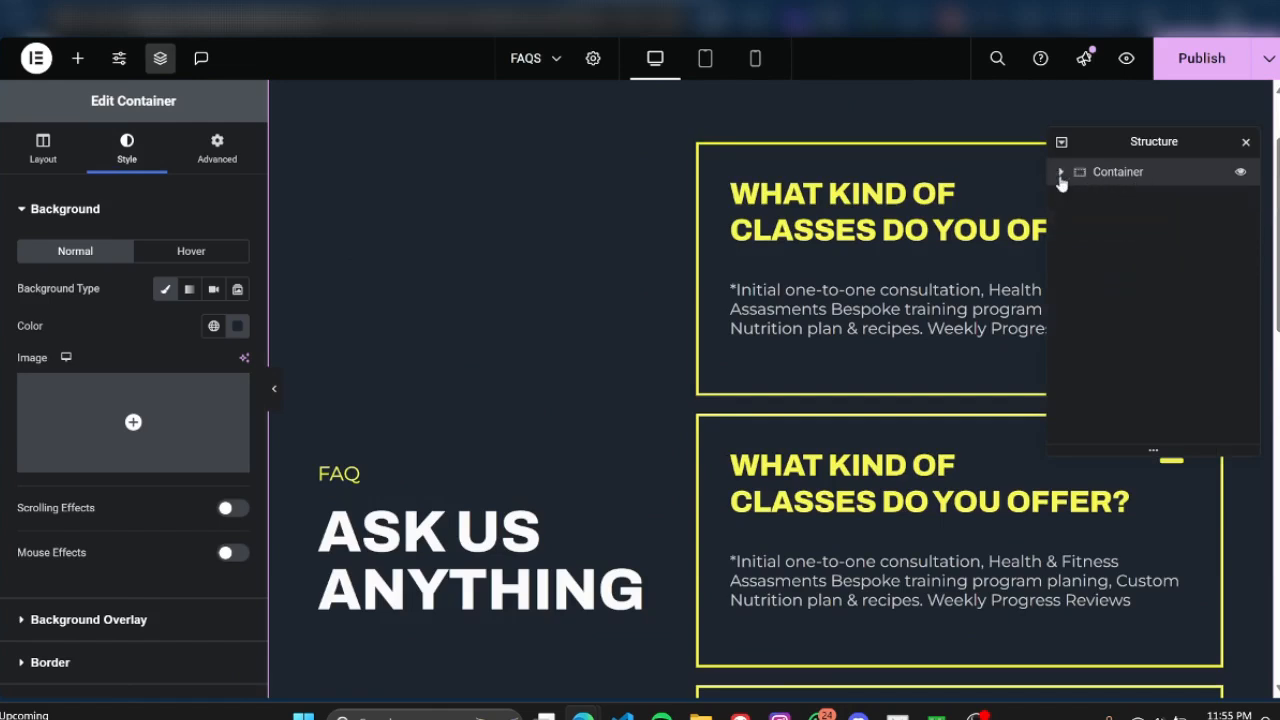
scroll(612, 346, "up", 2)
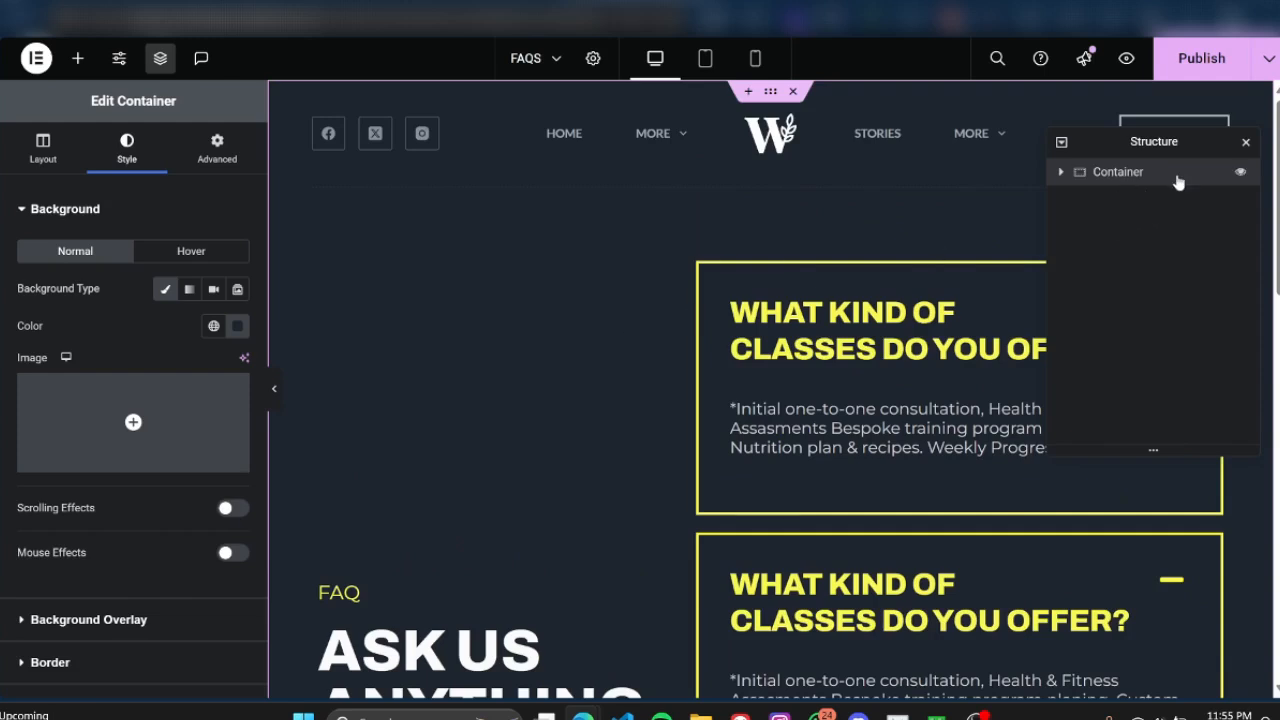
left_click(1240, 175)
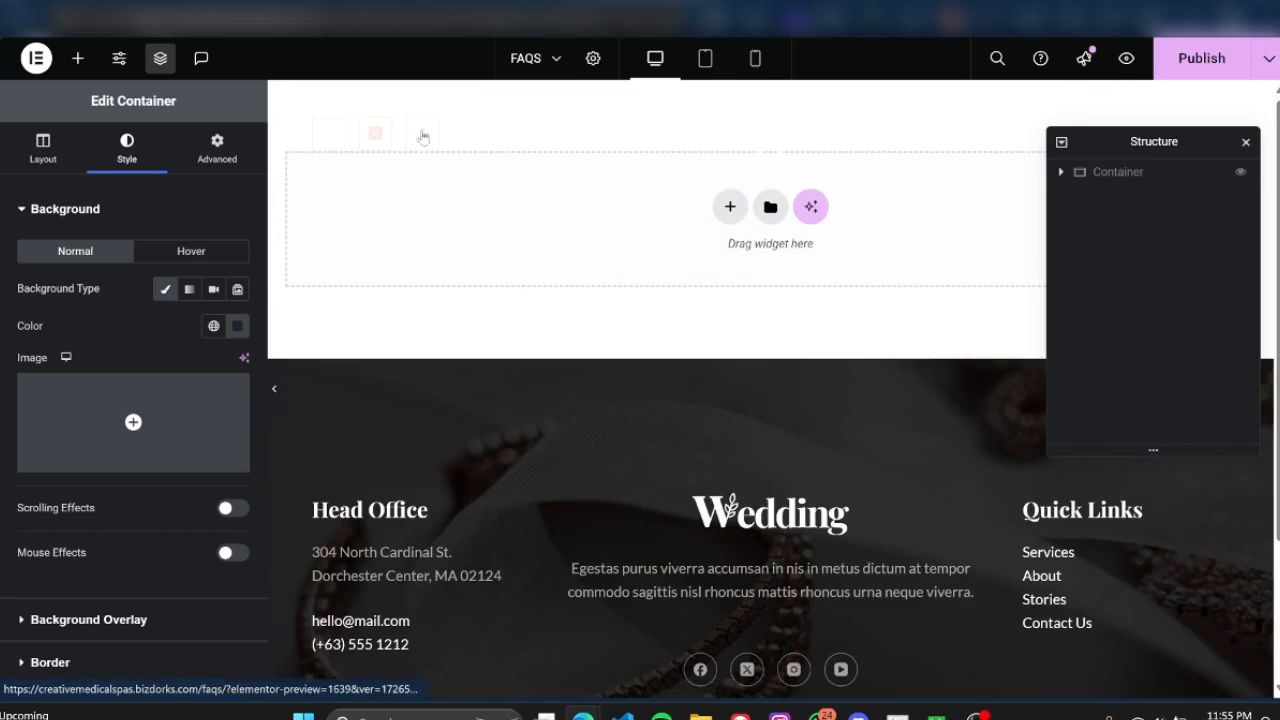
left_click(1239, 173)
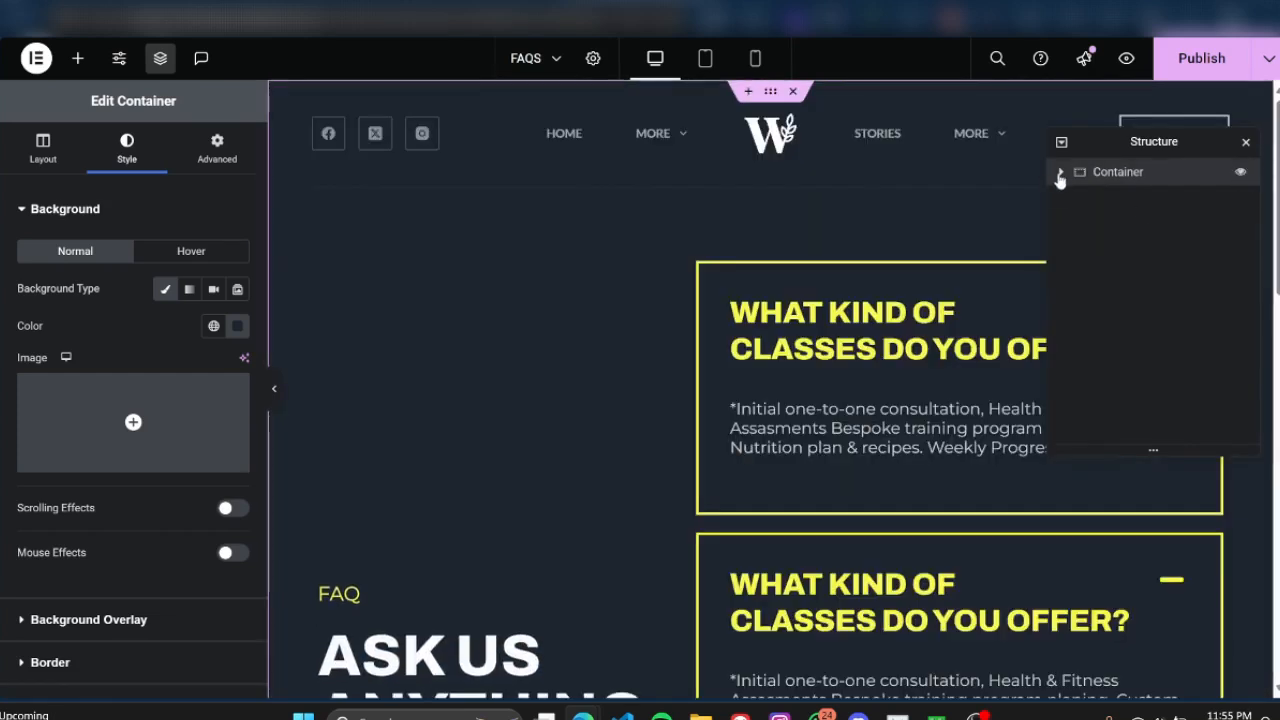
Expand the outer container in the page structure and compare its two inner containers with the heading and question boxes
left_click(1062, 174)
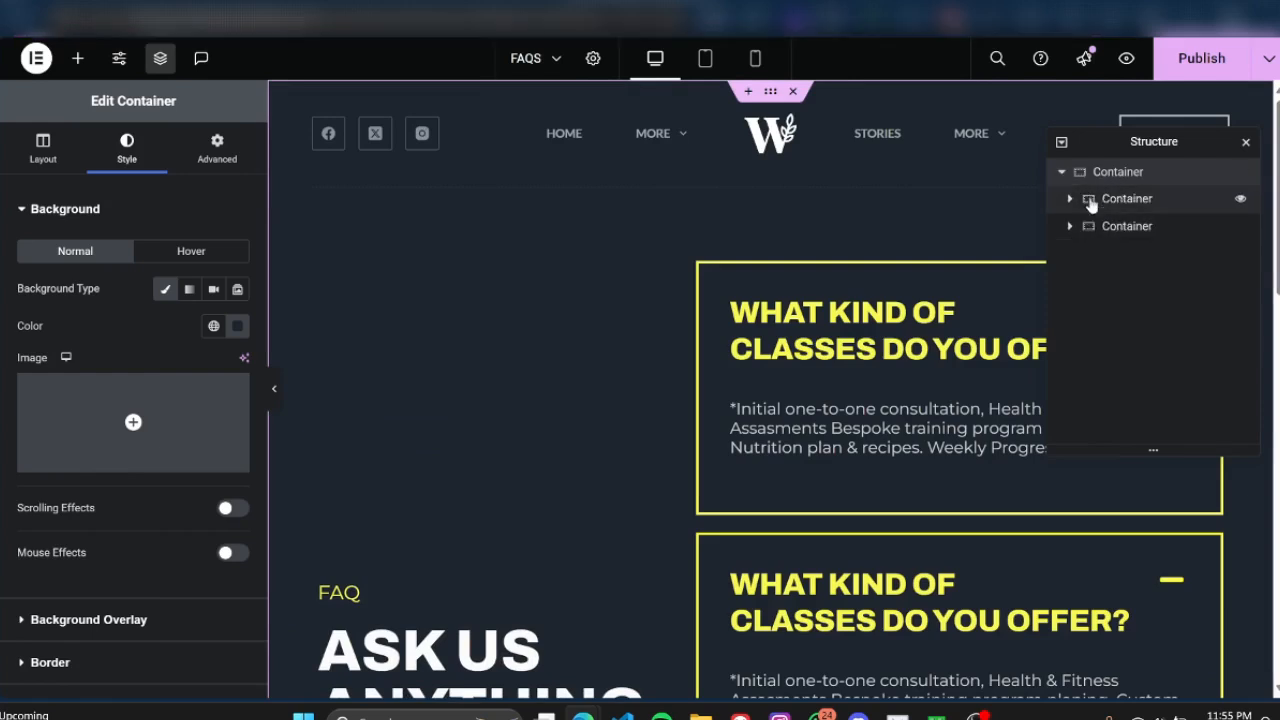
scroll(371, 428, "down", 1)
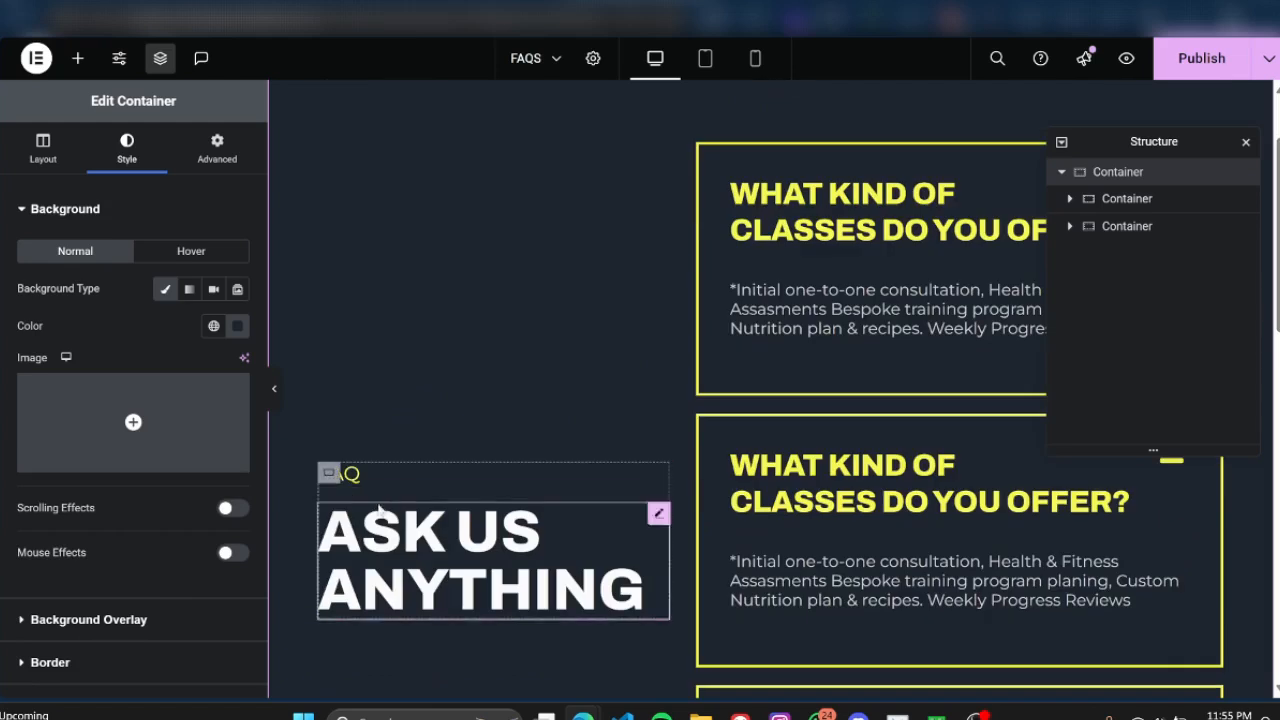
scroll(725, 205, "up", 1)
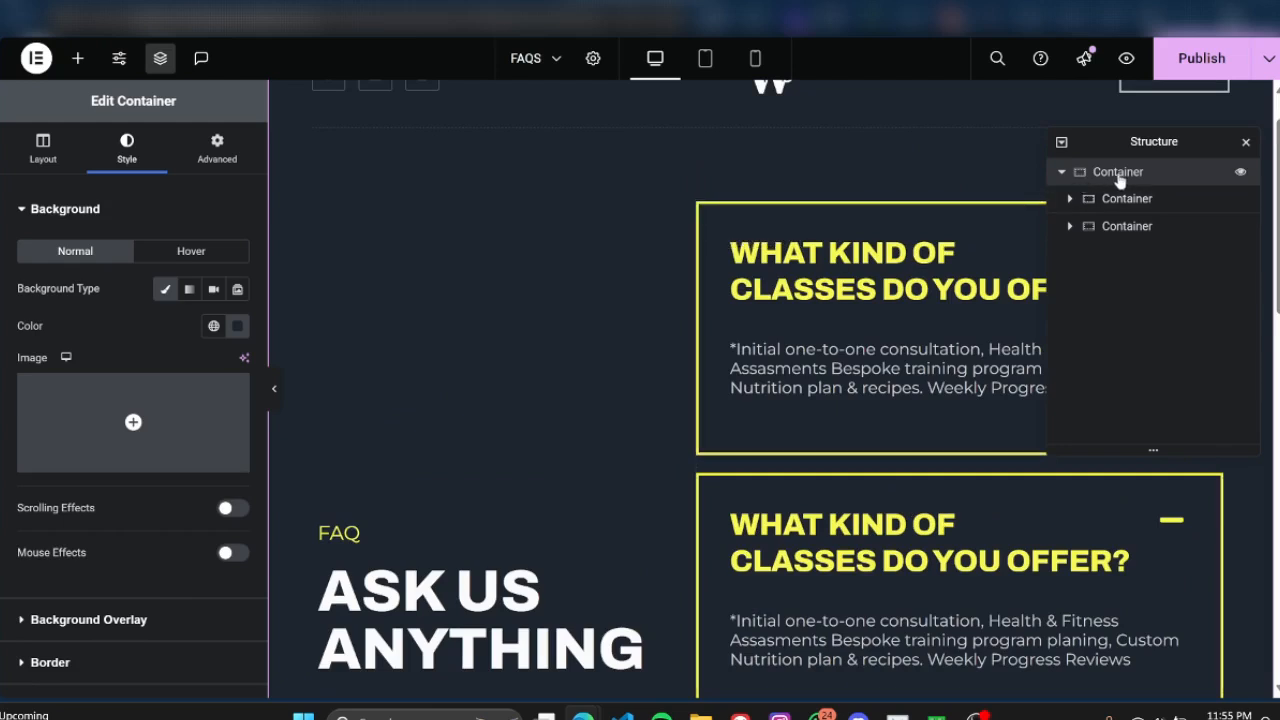
scroll(509, 294, "up", 1)
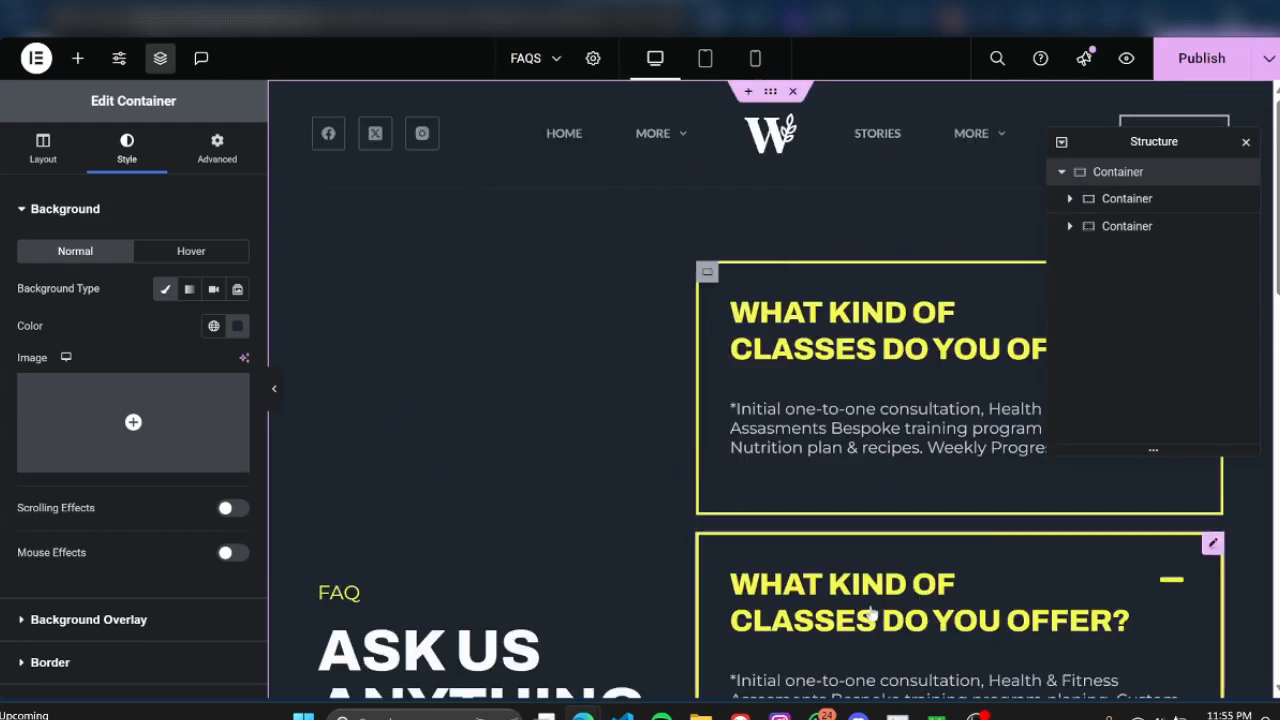
scroll(405, 471, "down", 2)
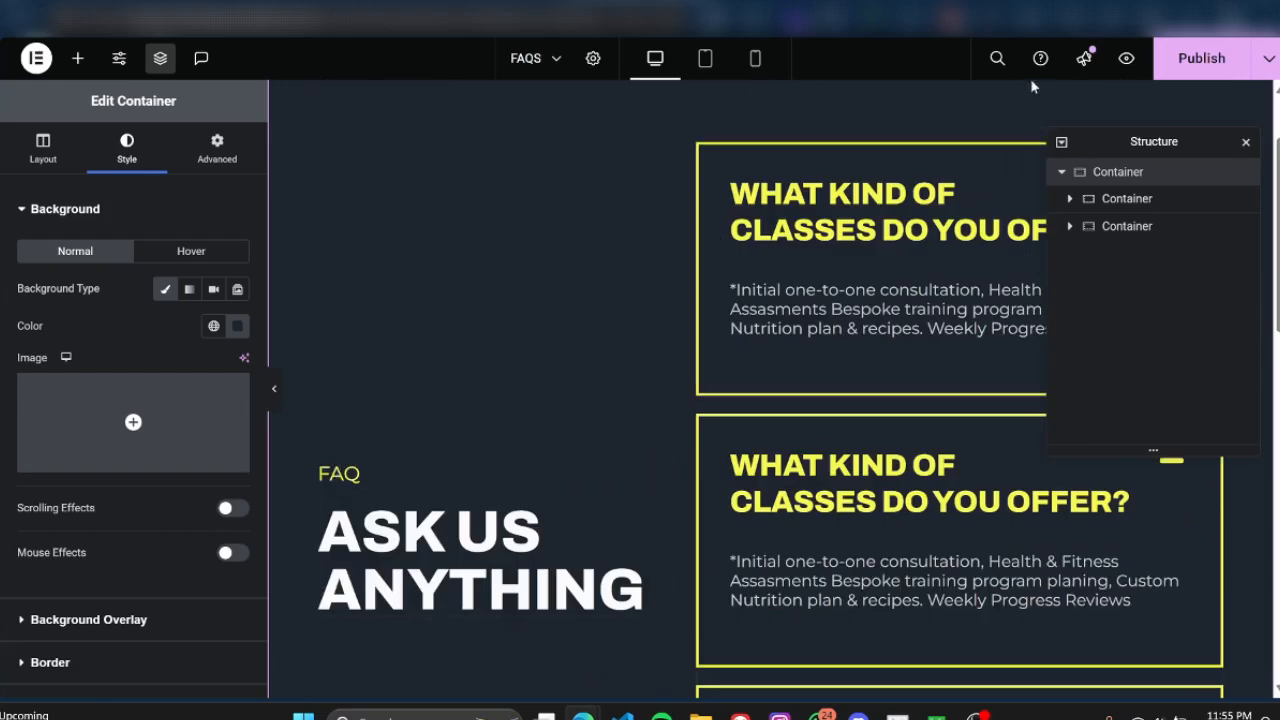
Rename the outer container in the page structure to Parent Container and expand it to show its two inner containers
scroll(452, 338, "up", 2)
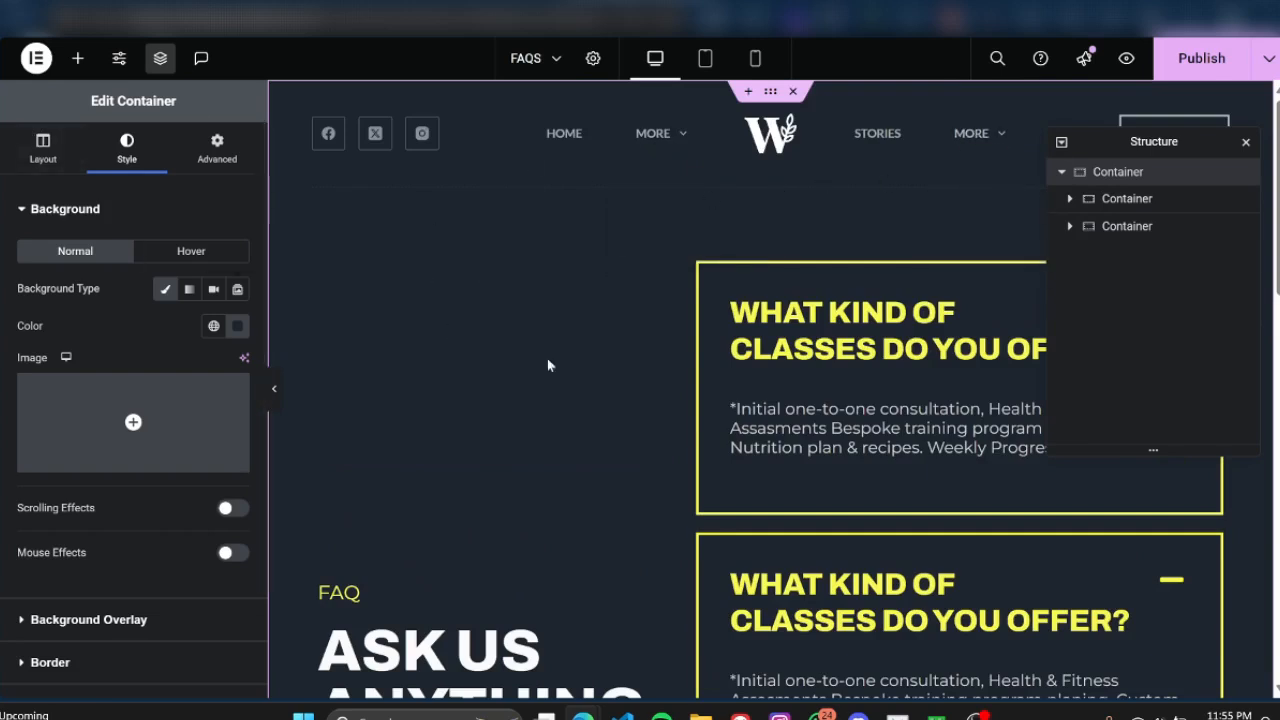
scroll(802, 247, "down", 2)
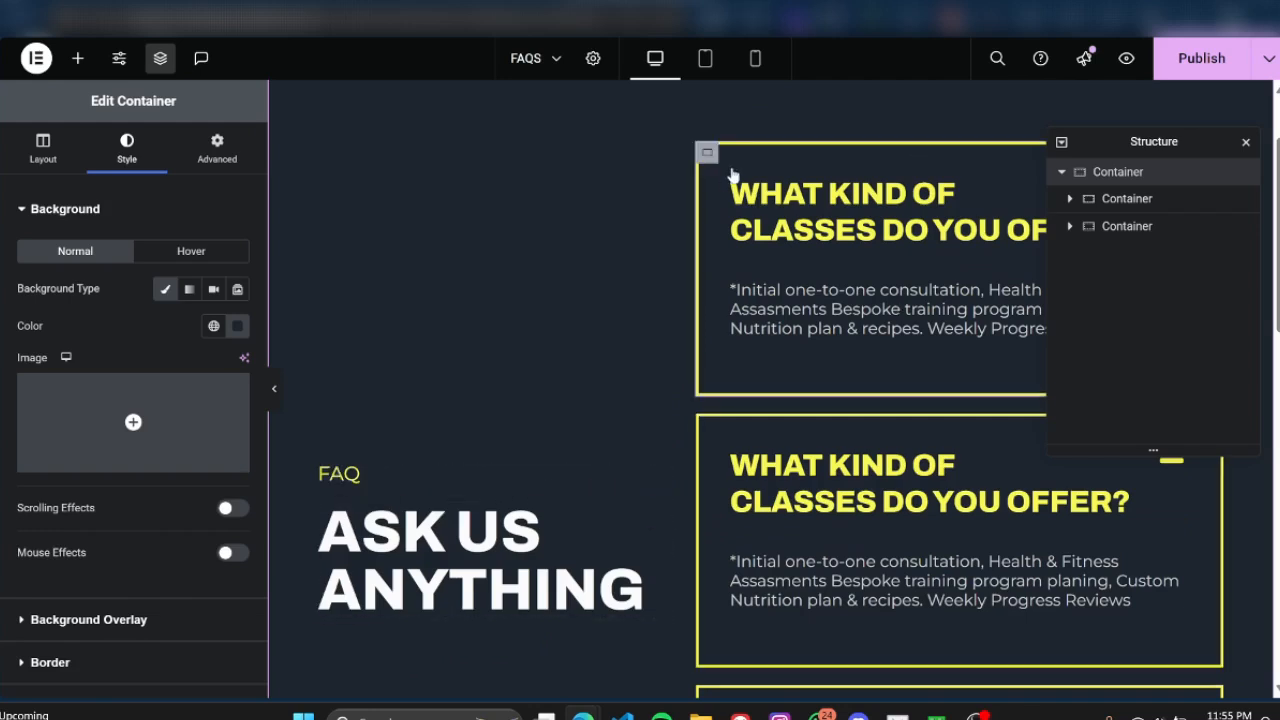
scroll(478, 420, "up", 2)
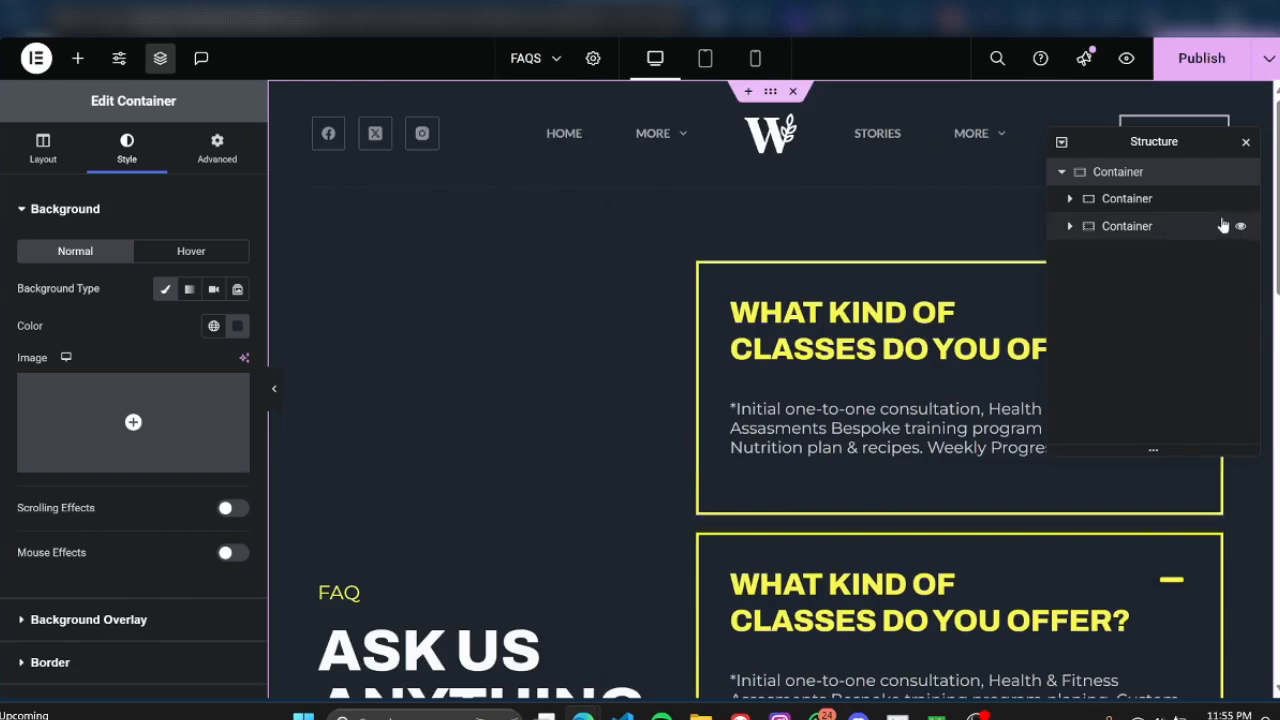
double_click(1123, 175)
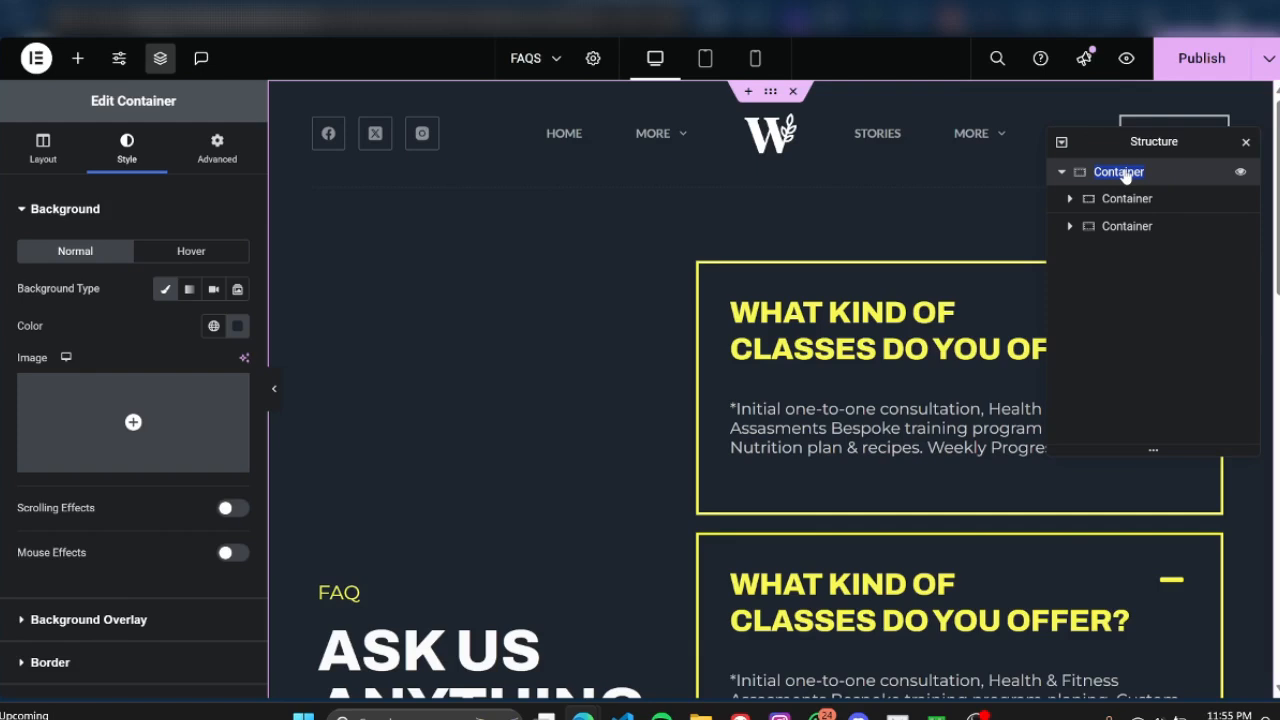
type("Parent")
key("Return")
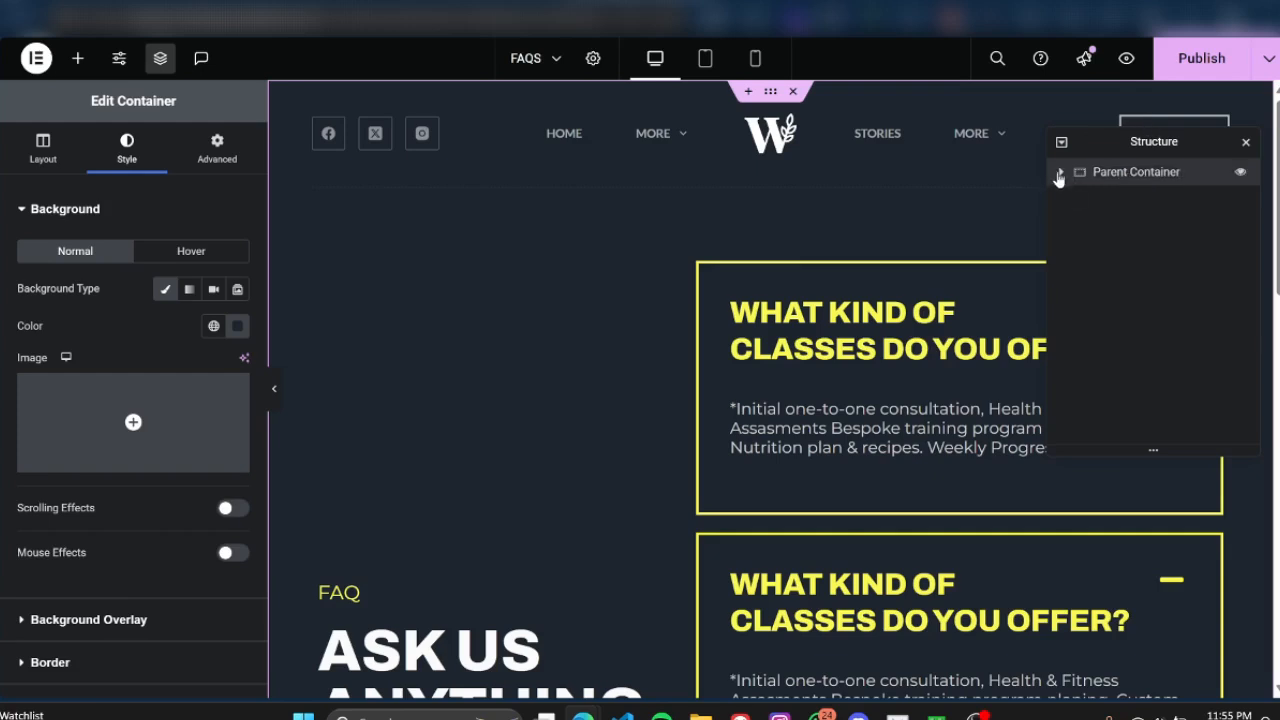
left_click(1066, 175)
Rename the first inner container, which holds the FAQ headings, to Child Container 1 and copy its name
left_click(1120, 200)
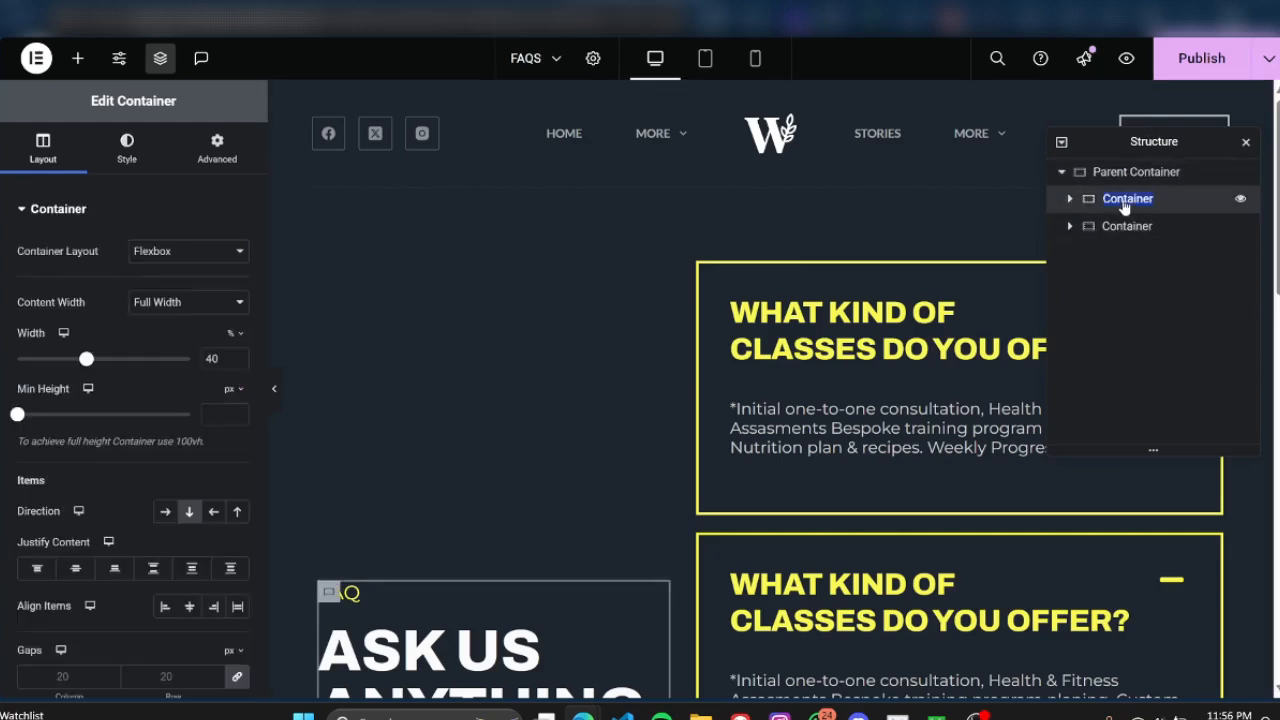
double_click(1112, 200)
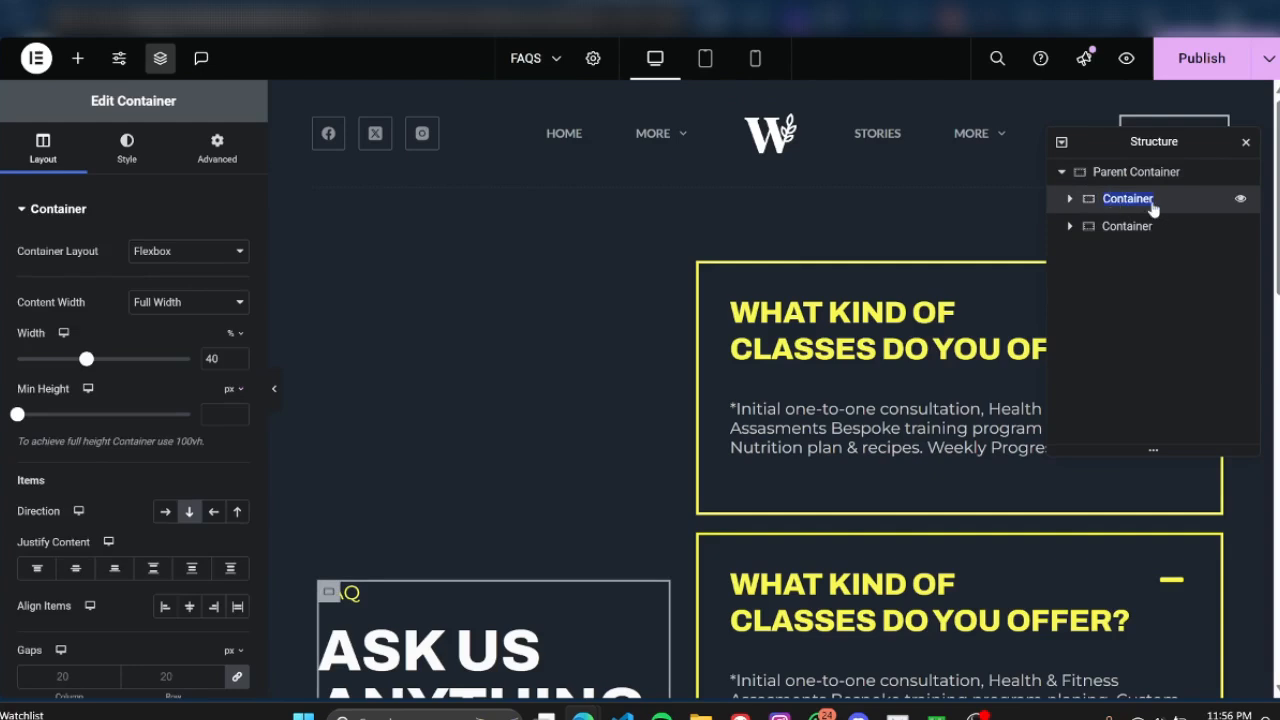
type("Child ")
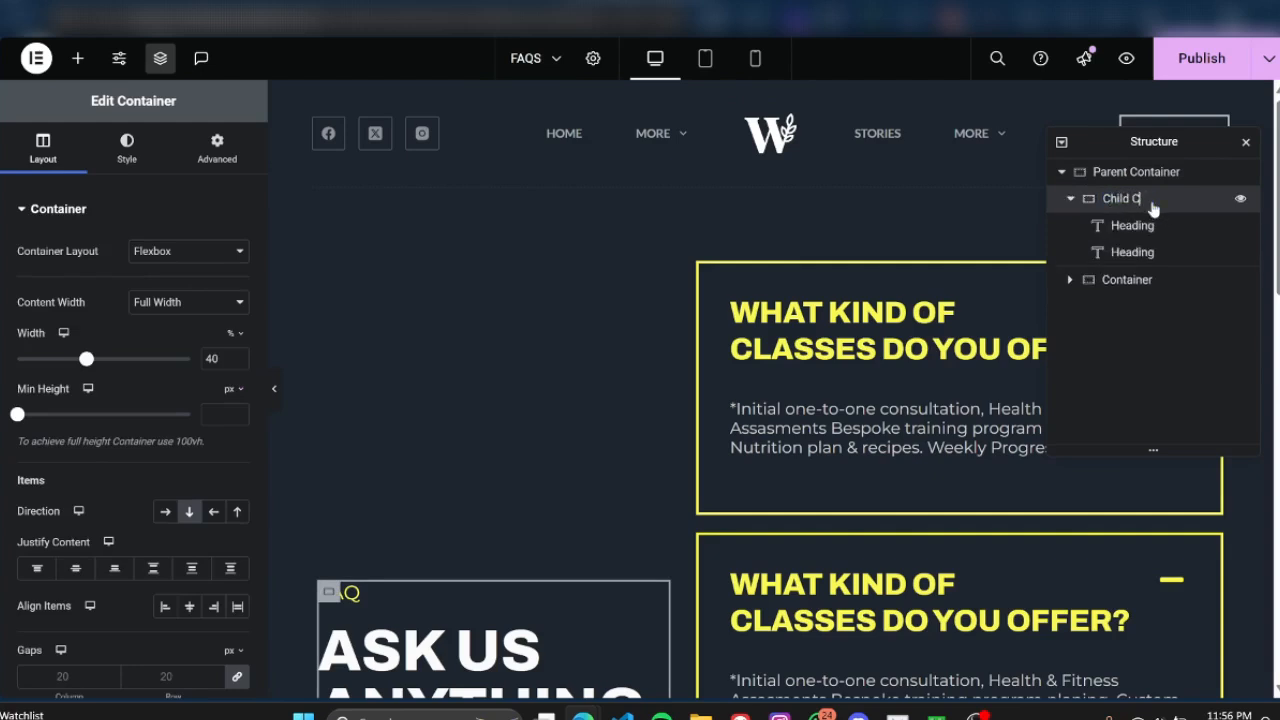
type("Container 1")
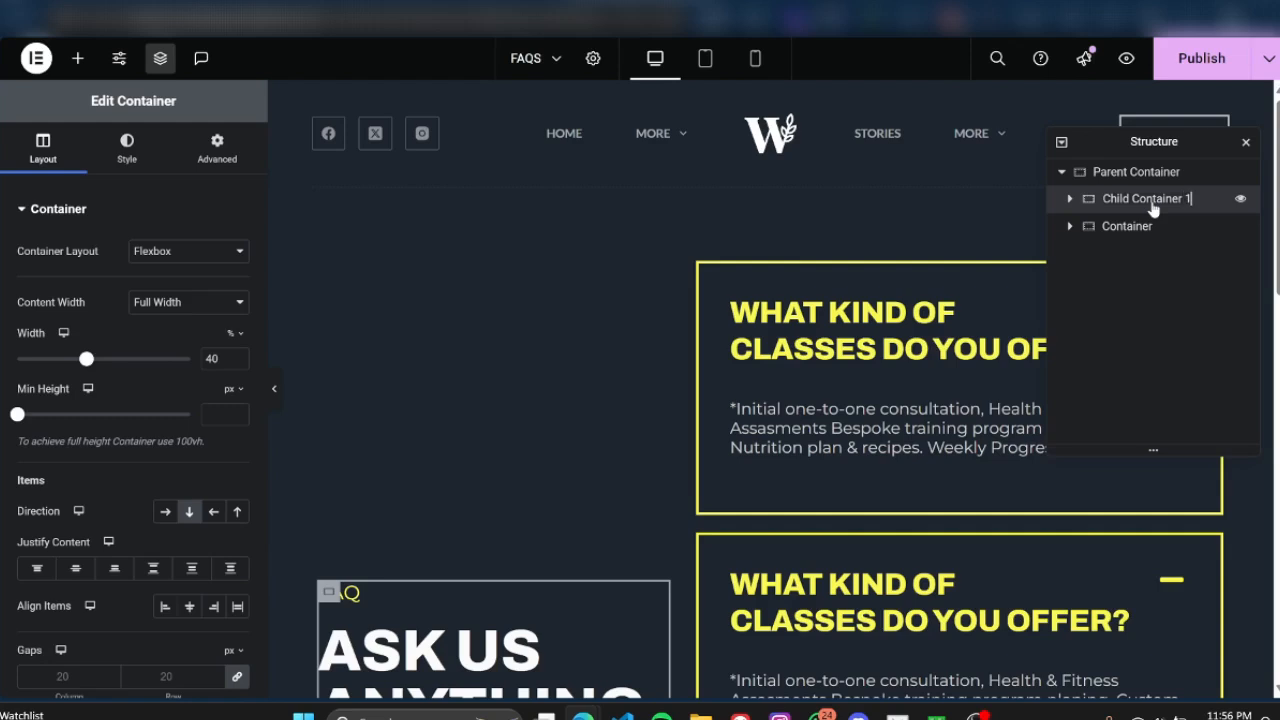
right_click(1152, 207)
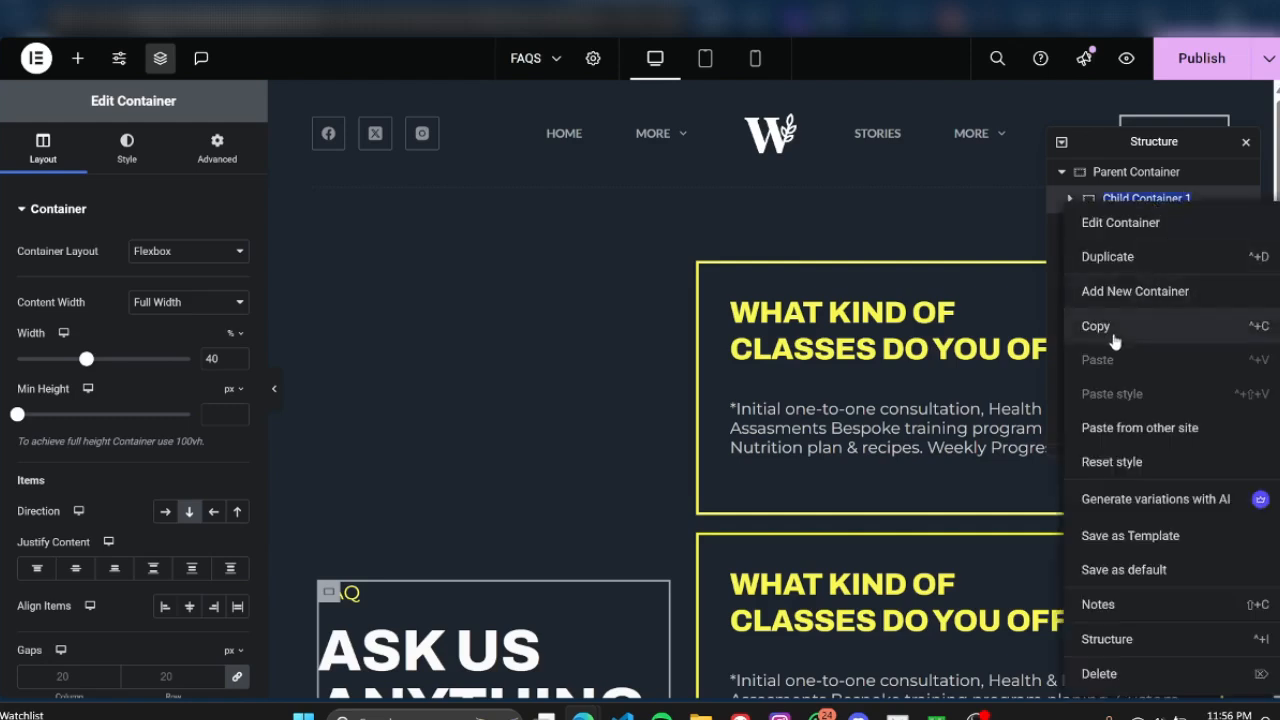
left_click(1094, 326)
left_click(1070, 226)
double_click(1122, 227)
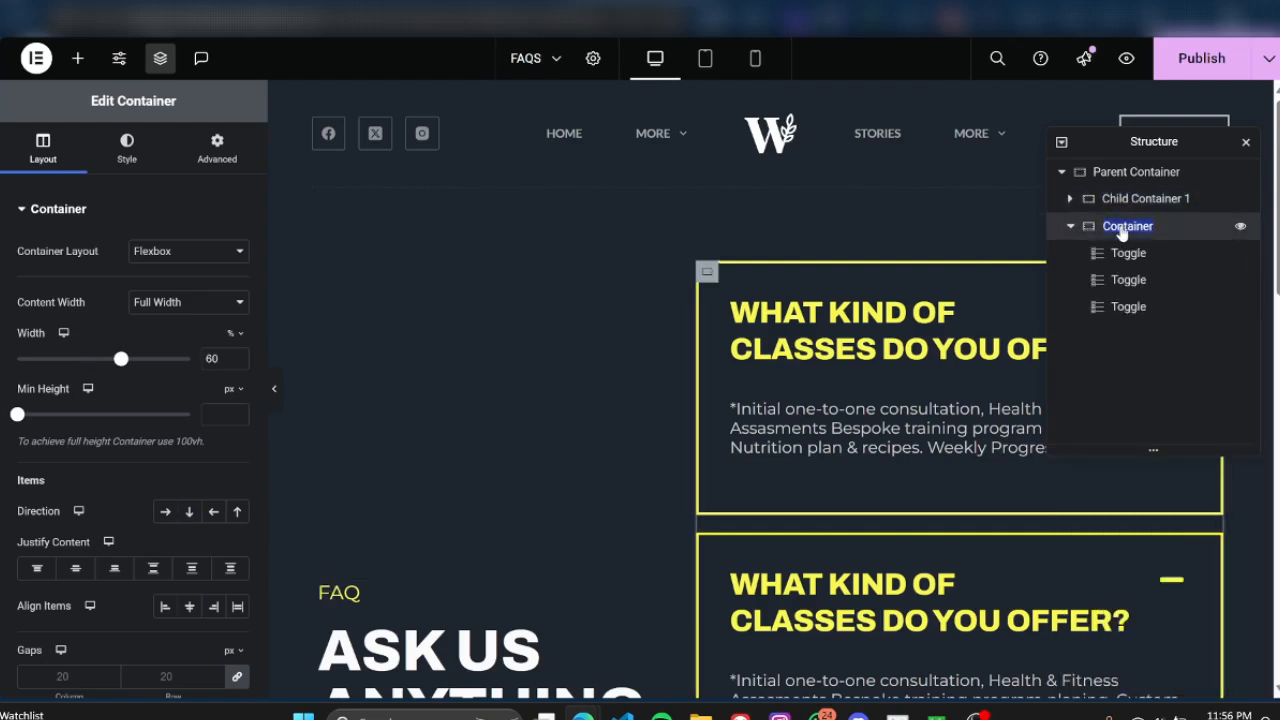
type("FAQ")
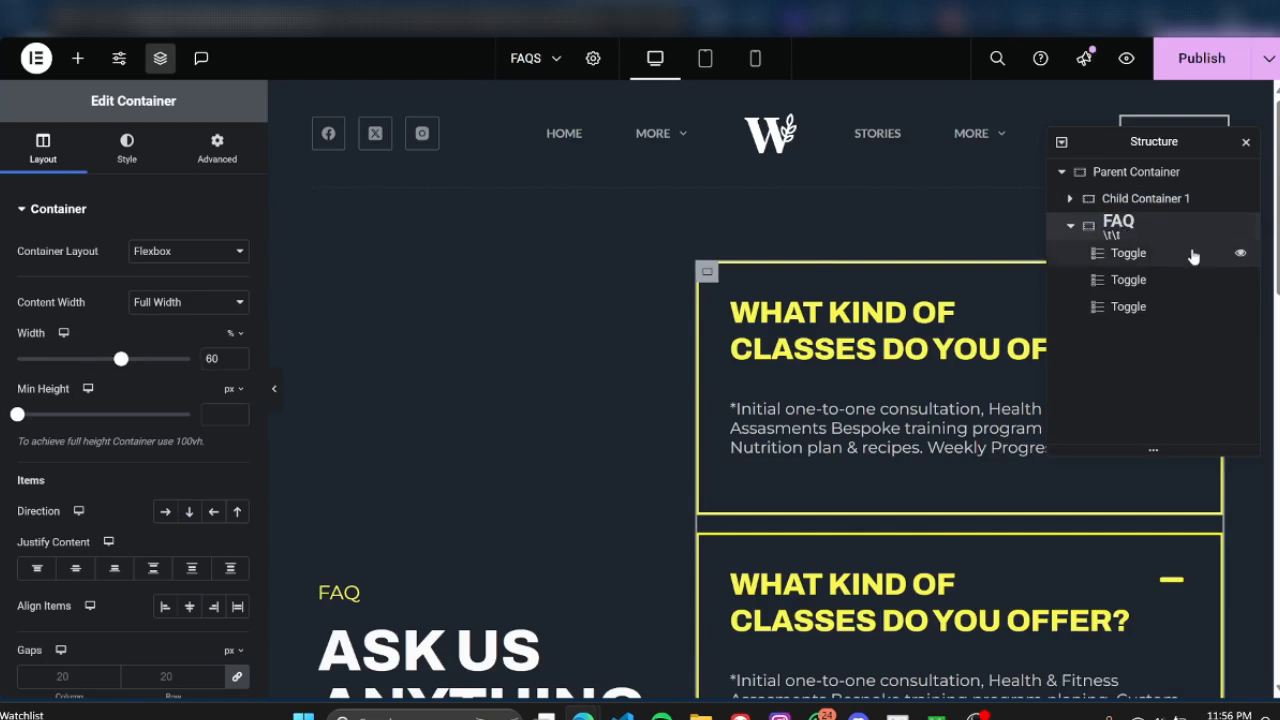
key("ctrl+z")
Rename the second inner container, which holds the question toggles, to Child Container 2
left_click(1158, 233)
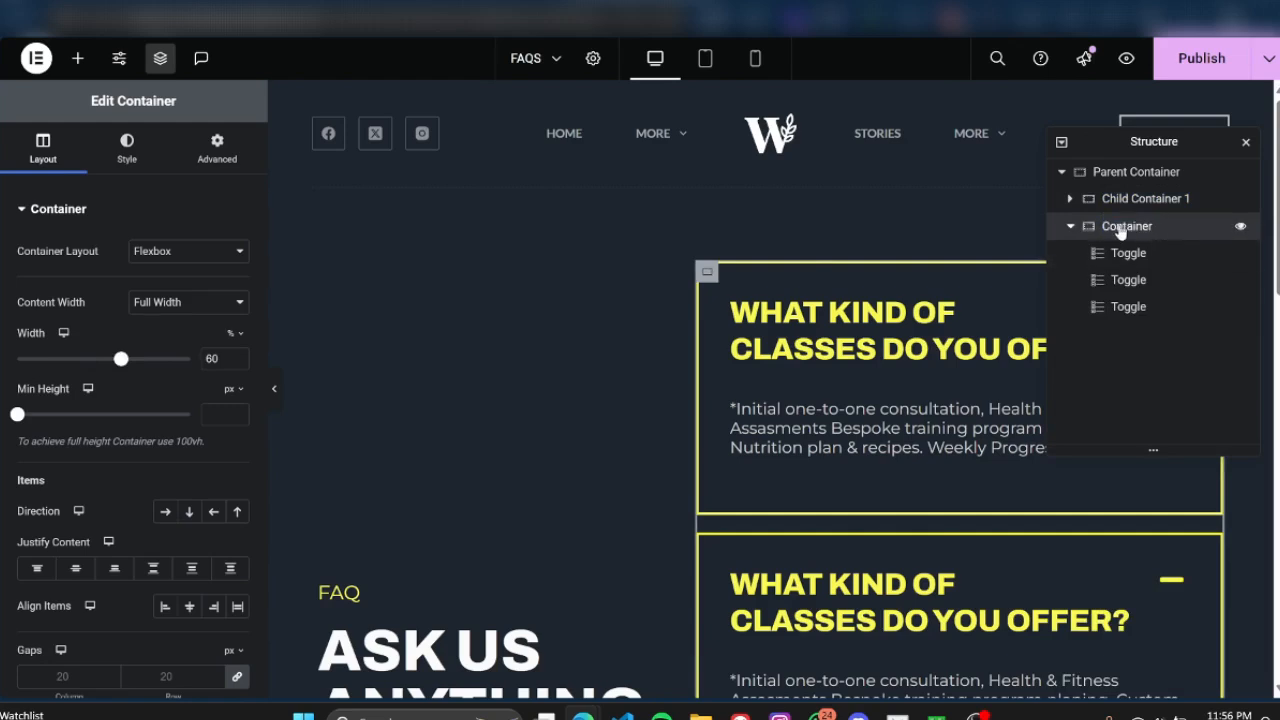
double_click(1110, 231)
left_click(1110, 231)
type("hild Container")
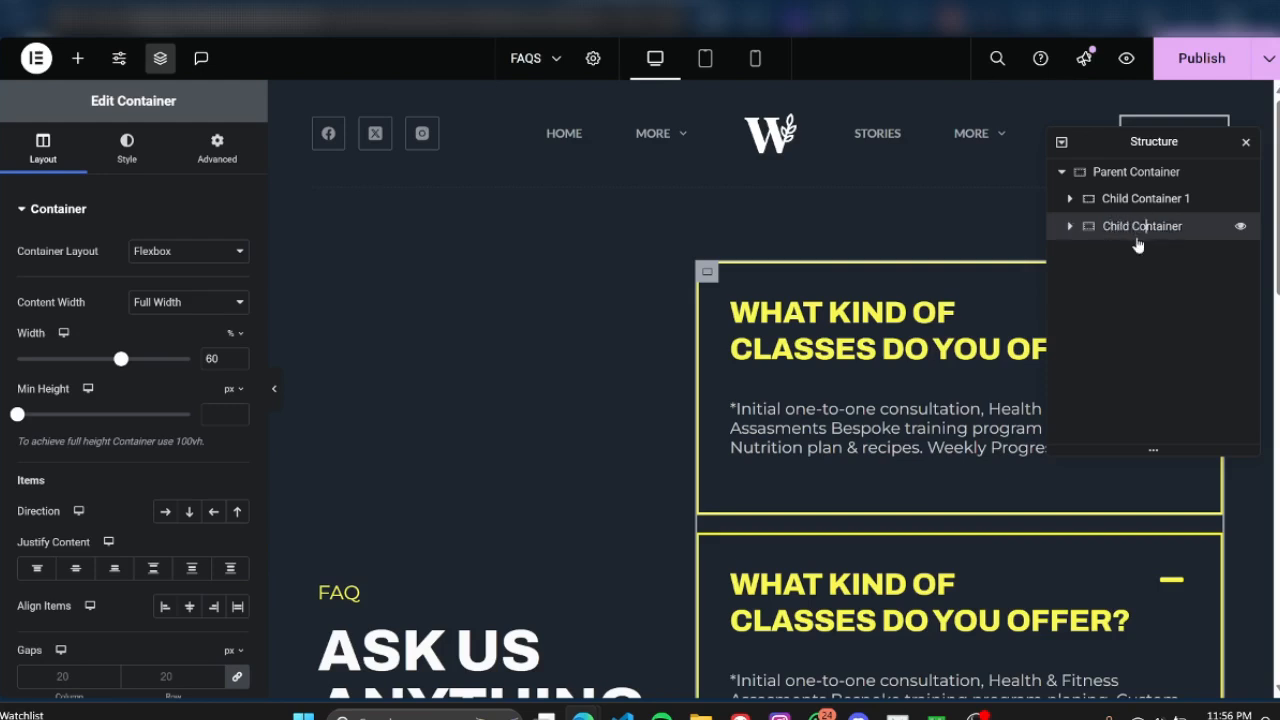
type(" 2")
key("Return")
left_click(1068, 228)
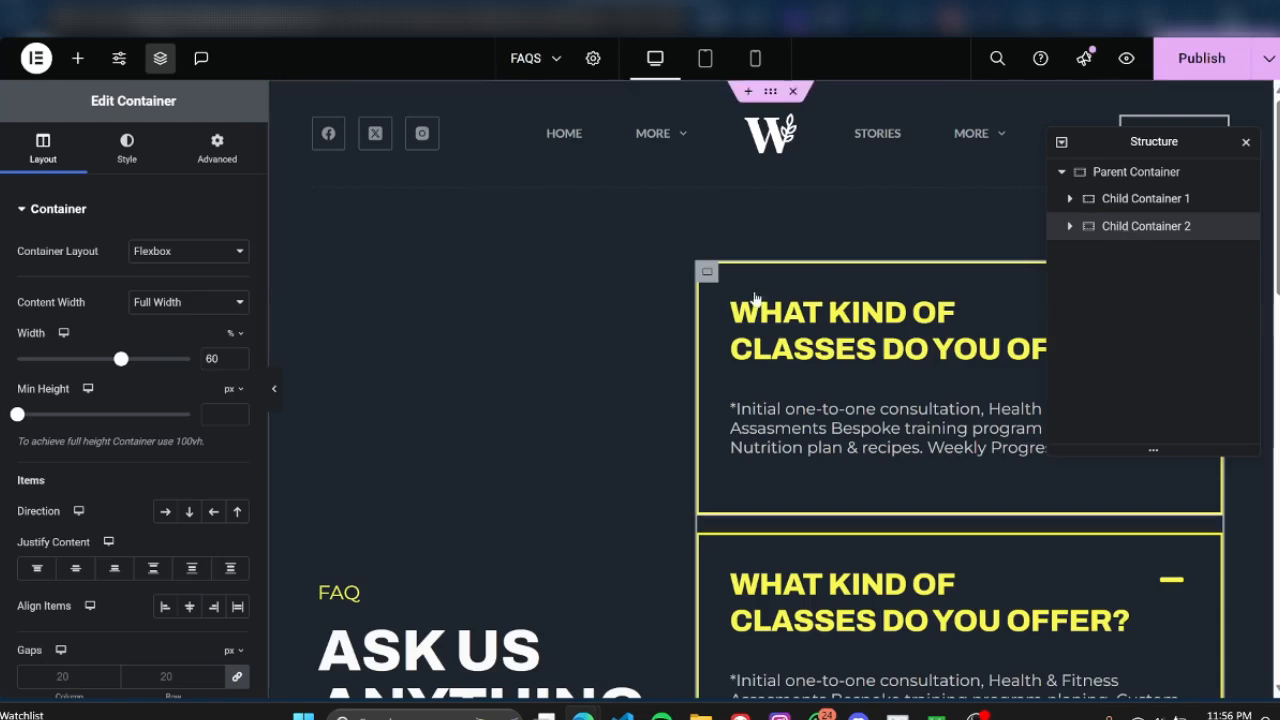
Check which area Child Container 1 covers, select Parent Container for editing, and close the page structure
left_click(1146, 198)
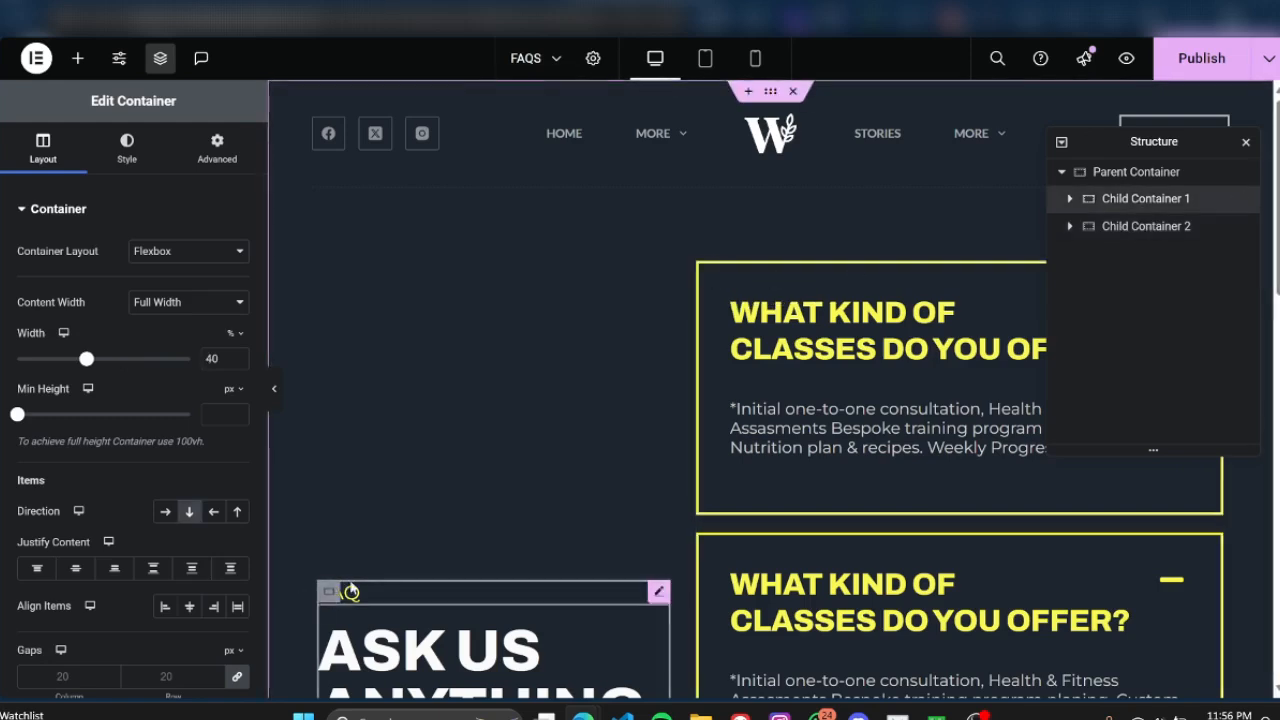
left_click(1144, 178)
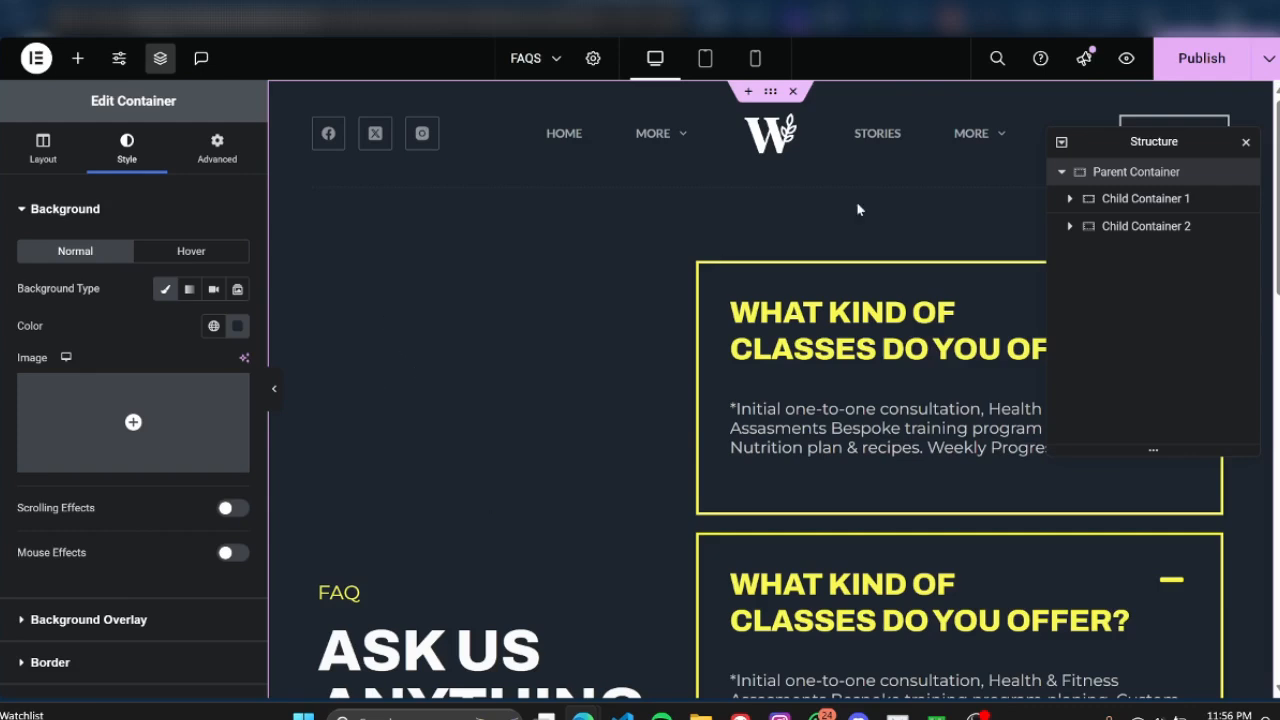
left_click(1246, 143)
scroll(355, 410, "down", 2)
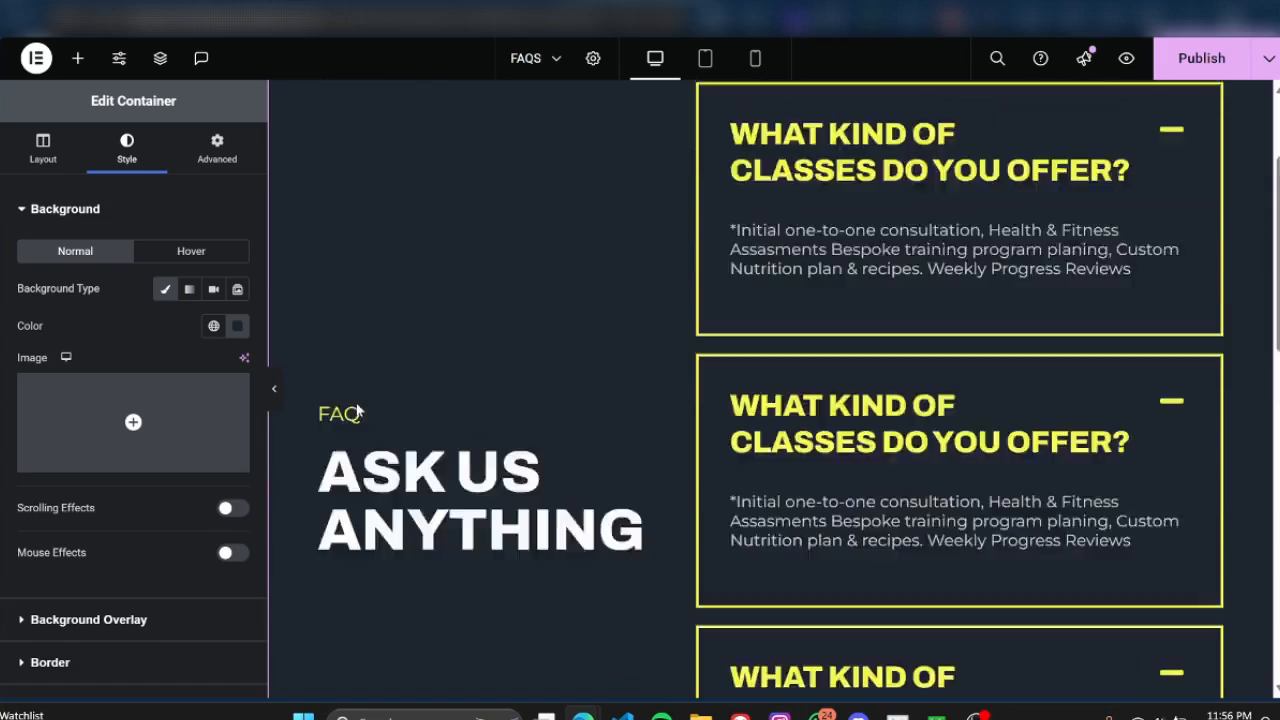
scroll(683, 241, "up", 2)
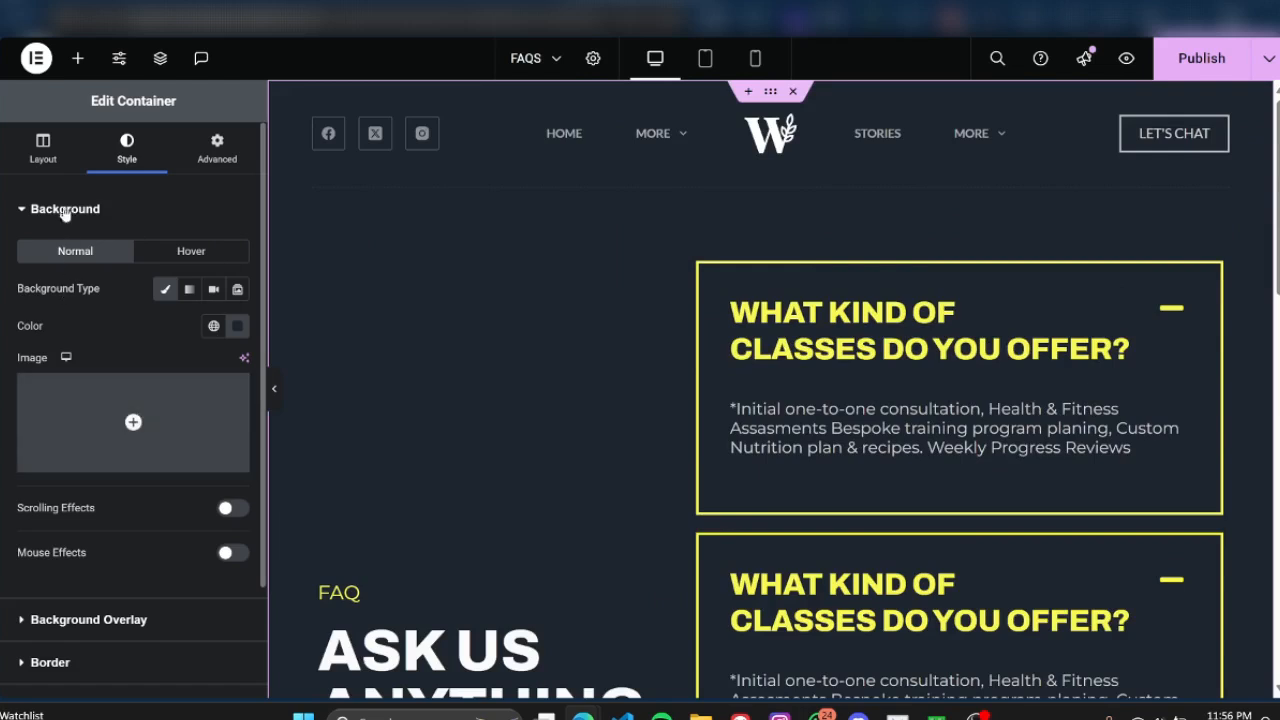
Review the parent container's layout settings and its background style options
left_click(58, 148)
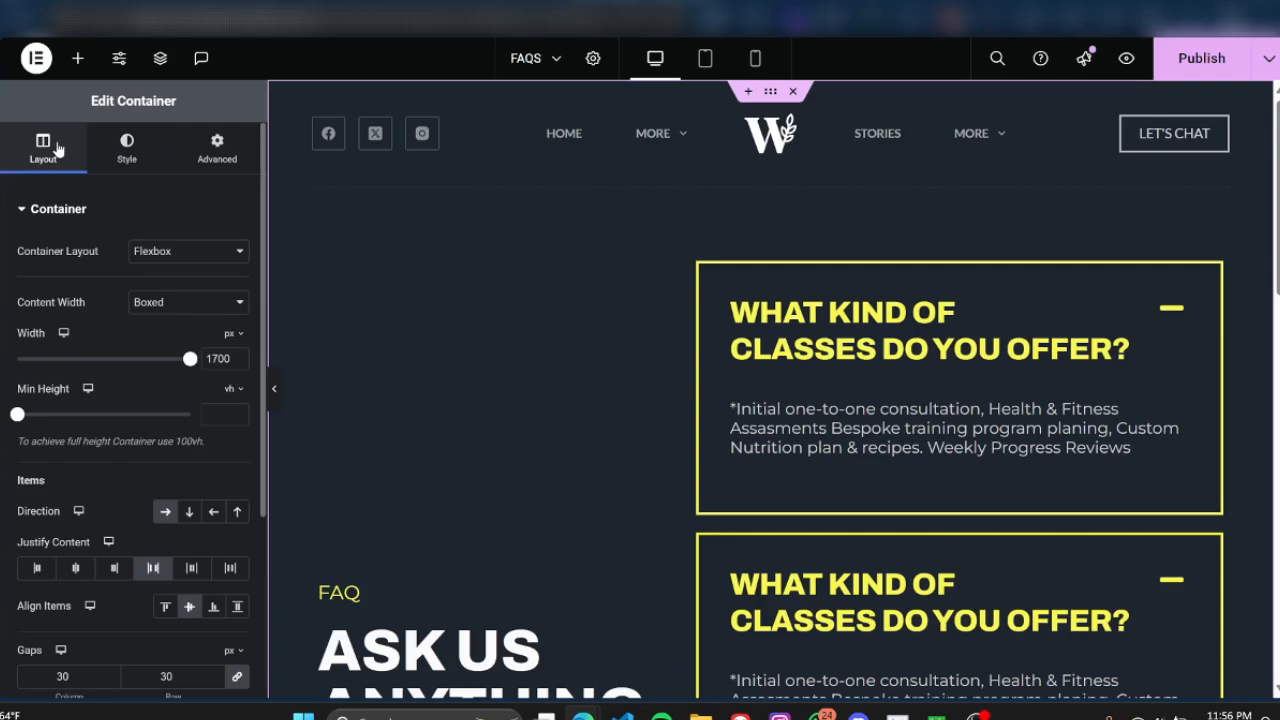
left_click(125, 150)
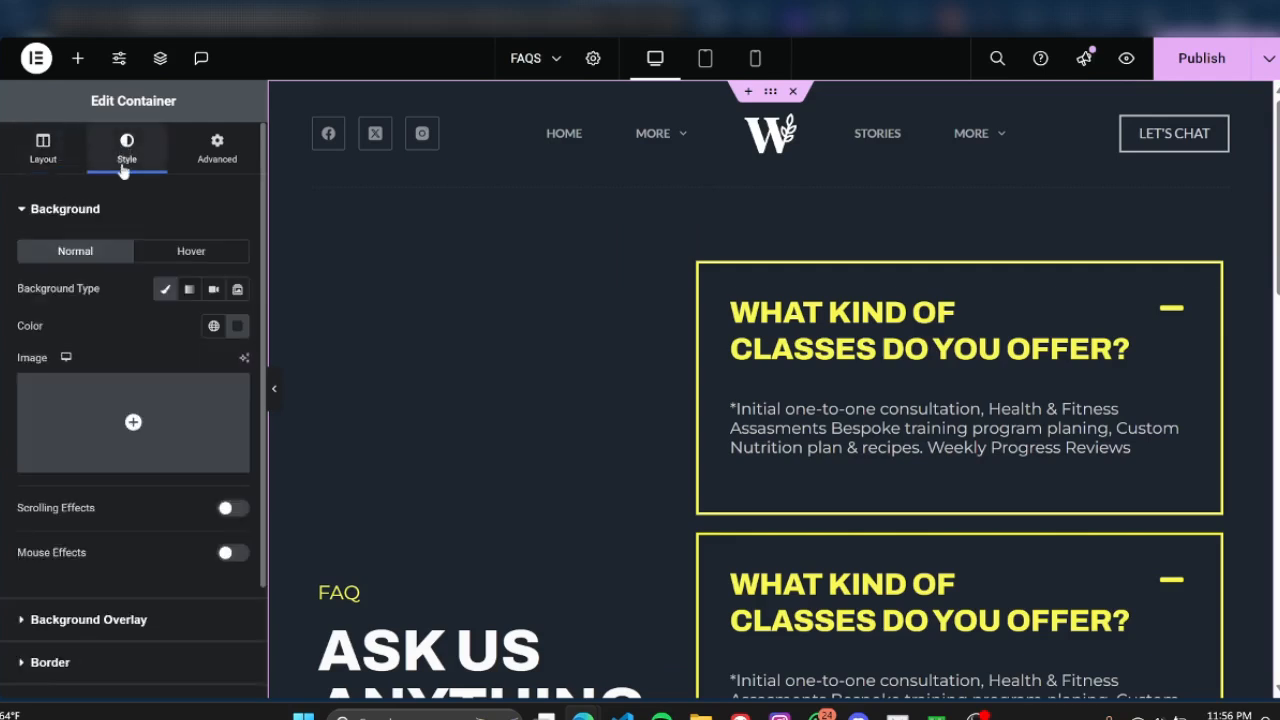
left_click(70, 210)
left_click(64, 209)
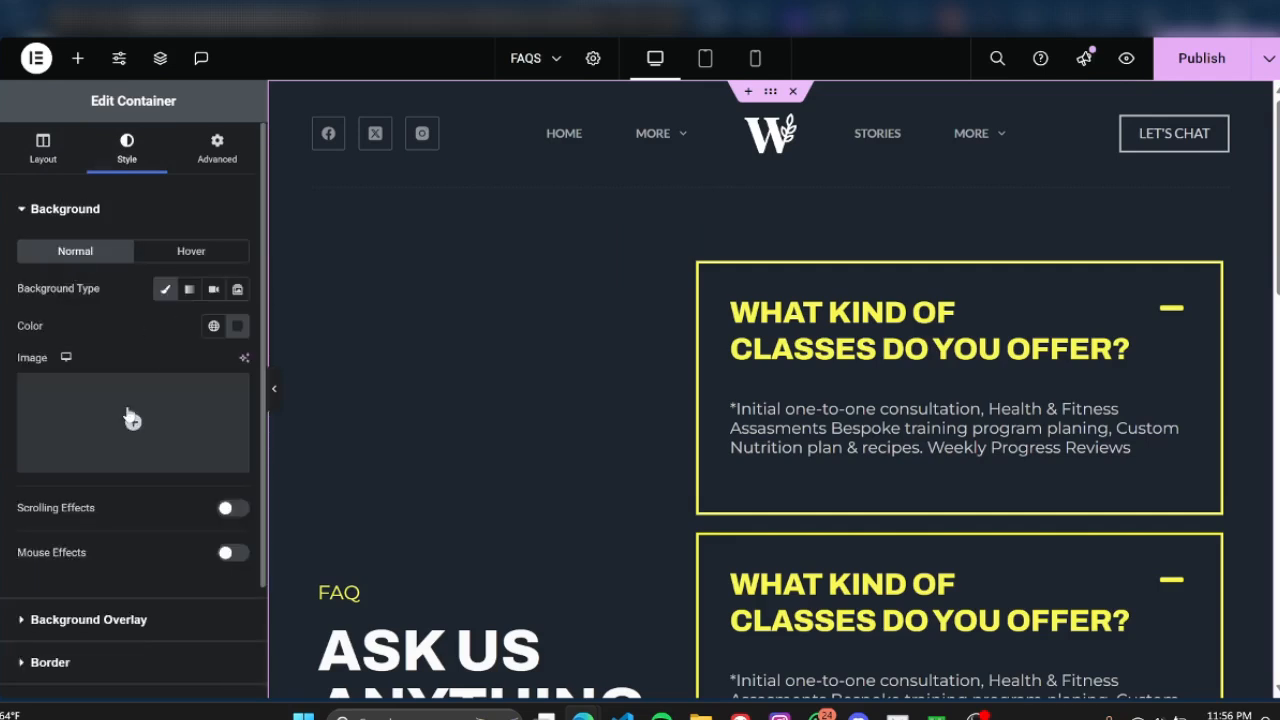
mouse_move(111, 405)
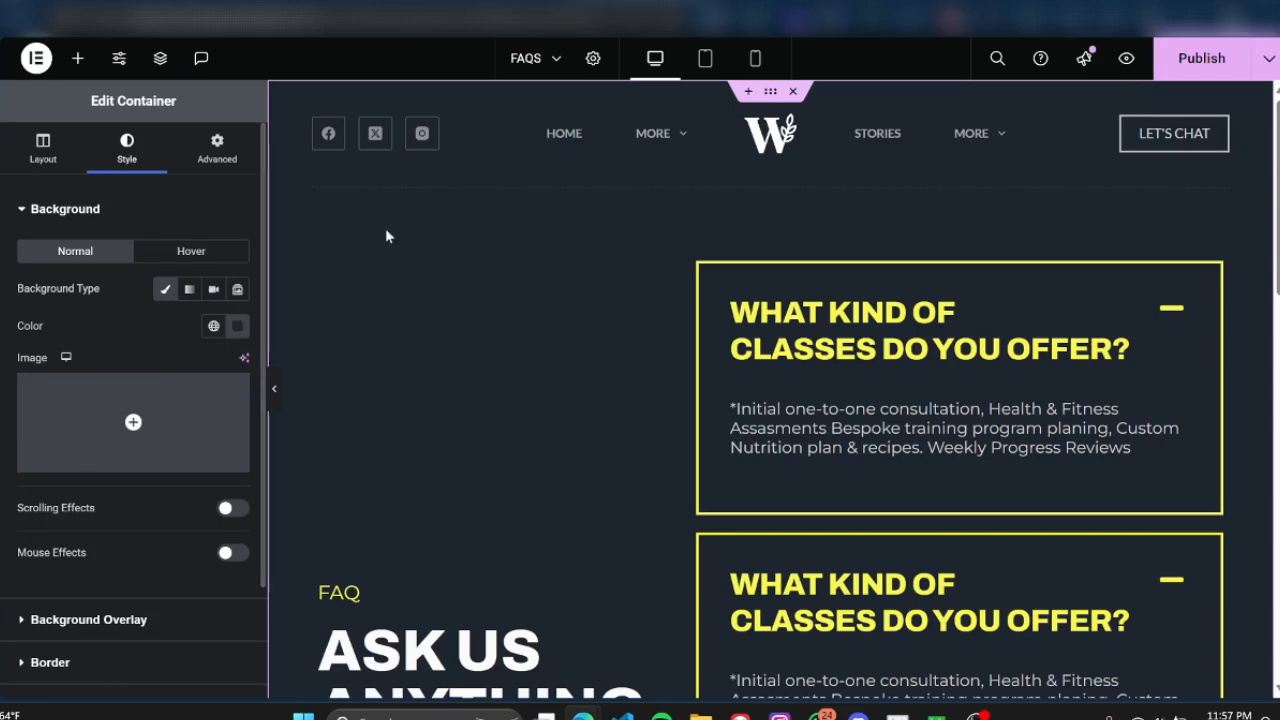
Try the global colors Theme Palette Color 1 and Accent as the parent container's background
left_click(212, 326)
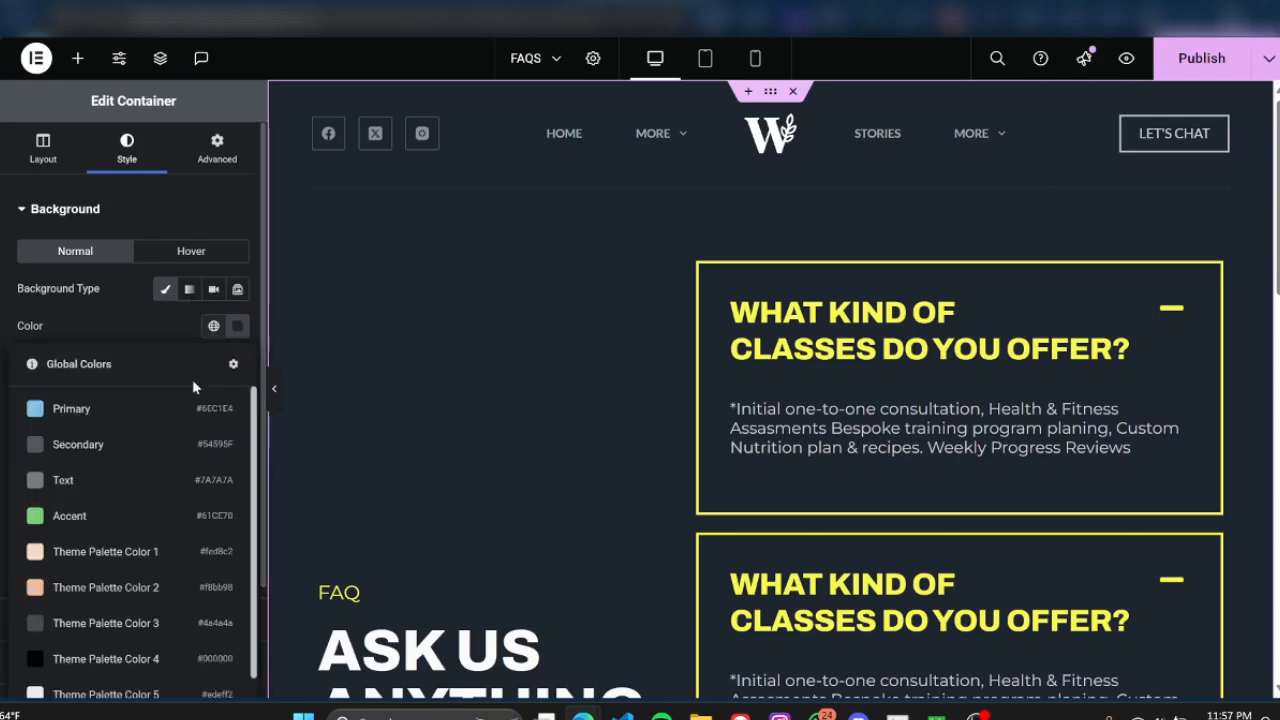
left_click(100, 551)
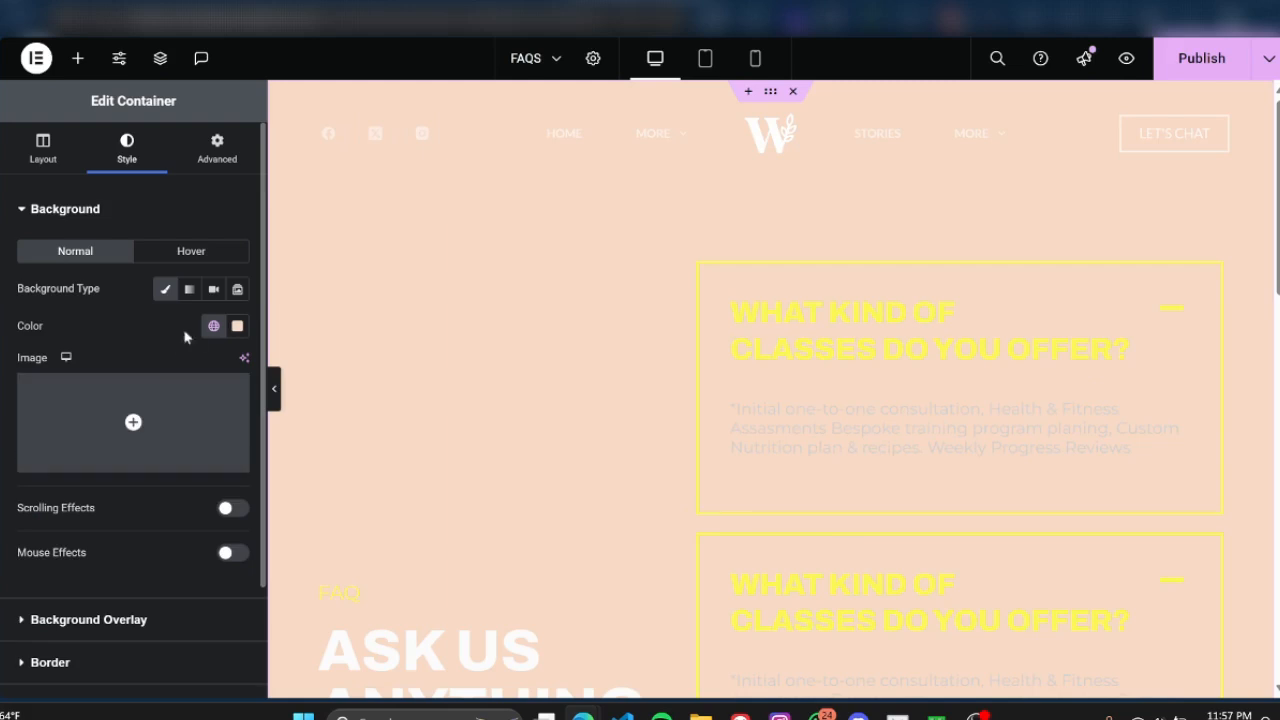
left_click(213, 326)
left_click(72, 524)
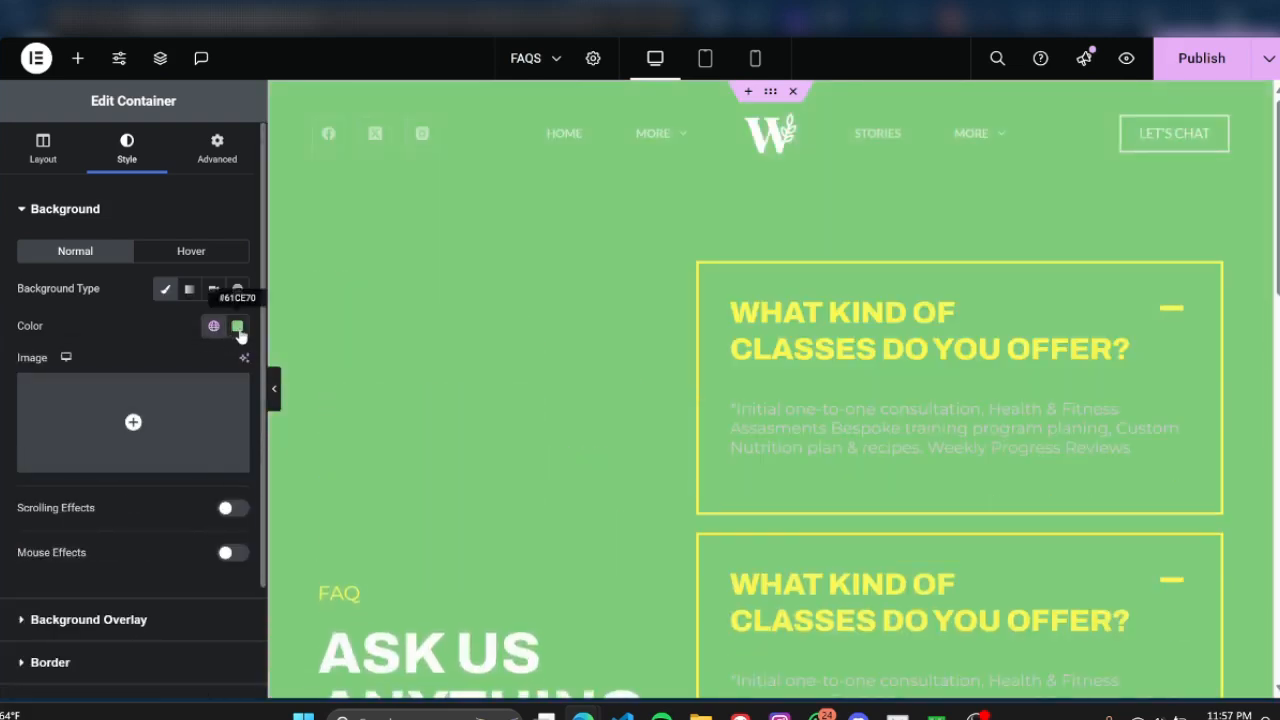
Clear the parent container's background color
left_click(213, 326)
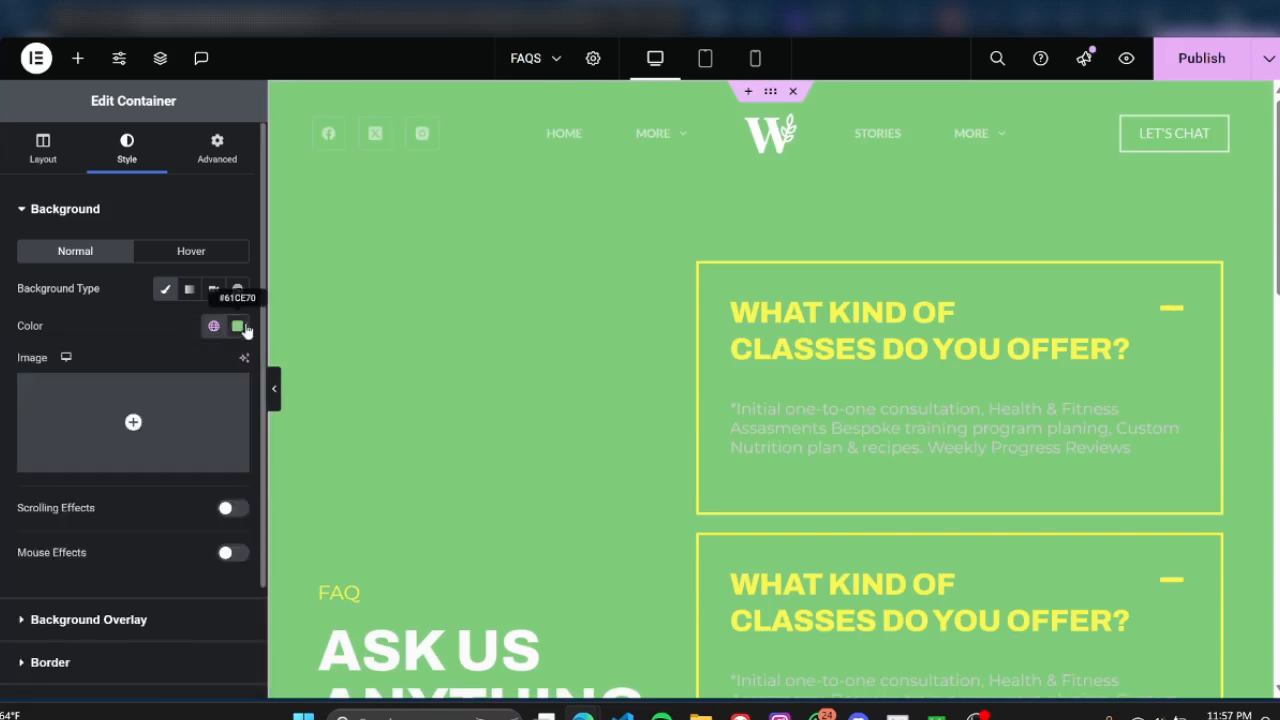
left_click(239, 327)
left_click(266, 364)
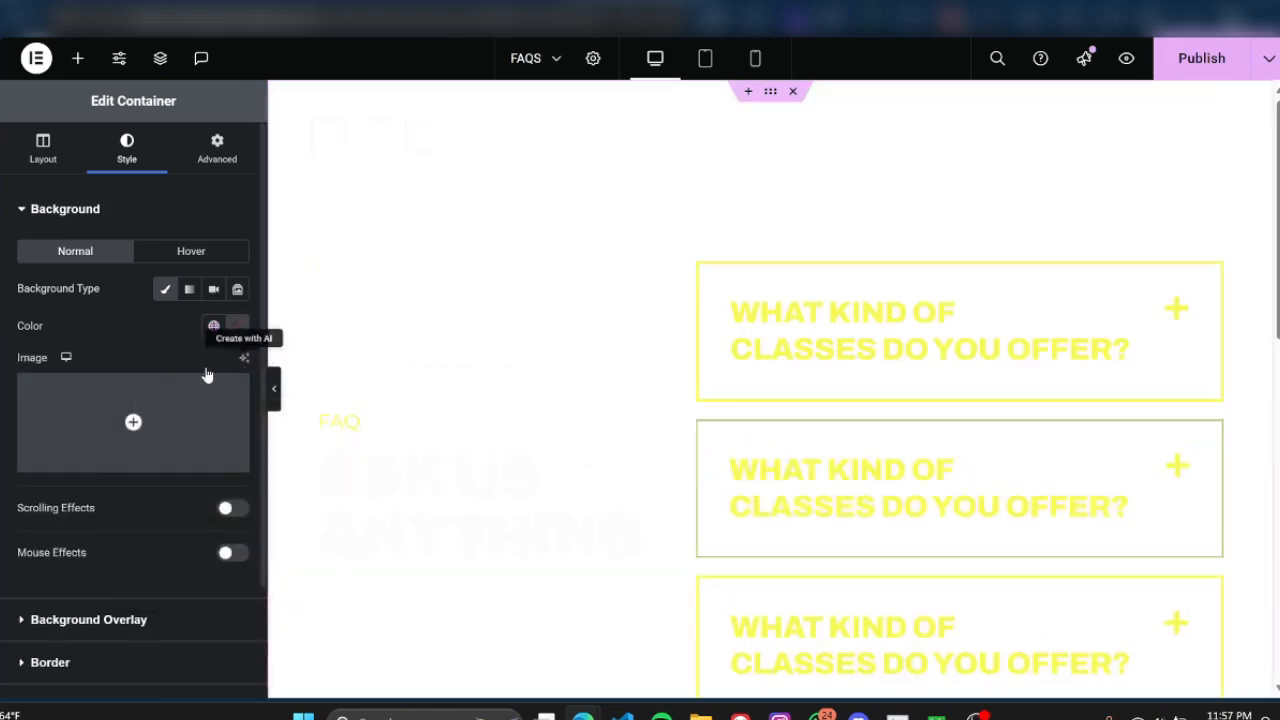
left_click(135, 420)
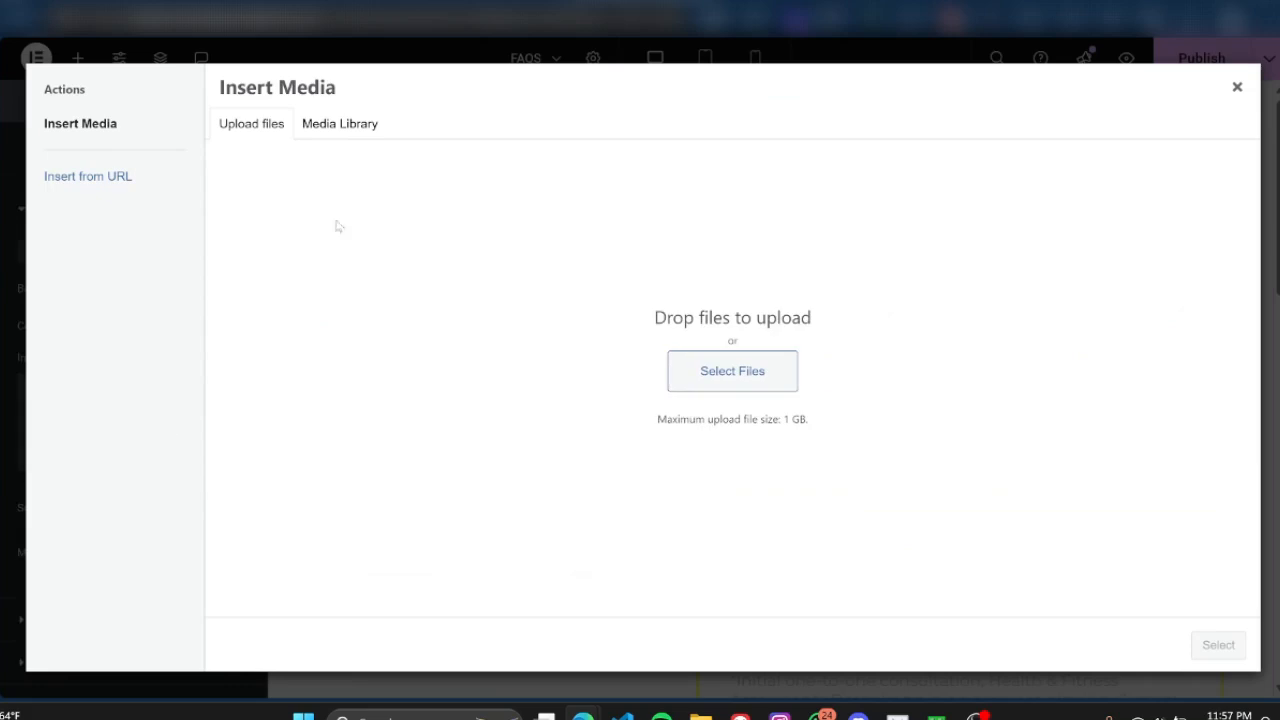
left_click(339, 125)
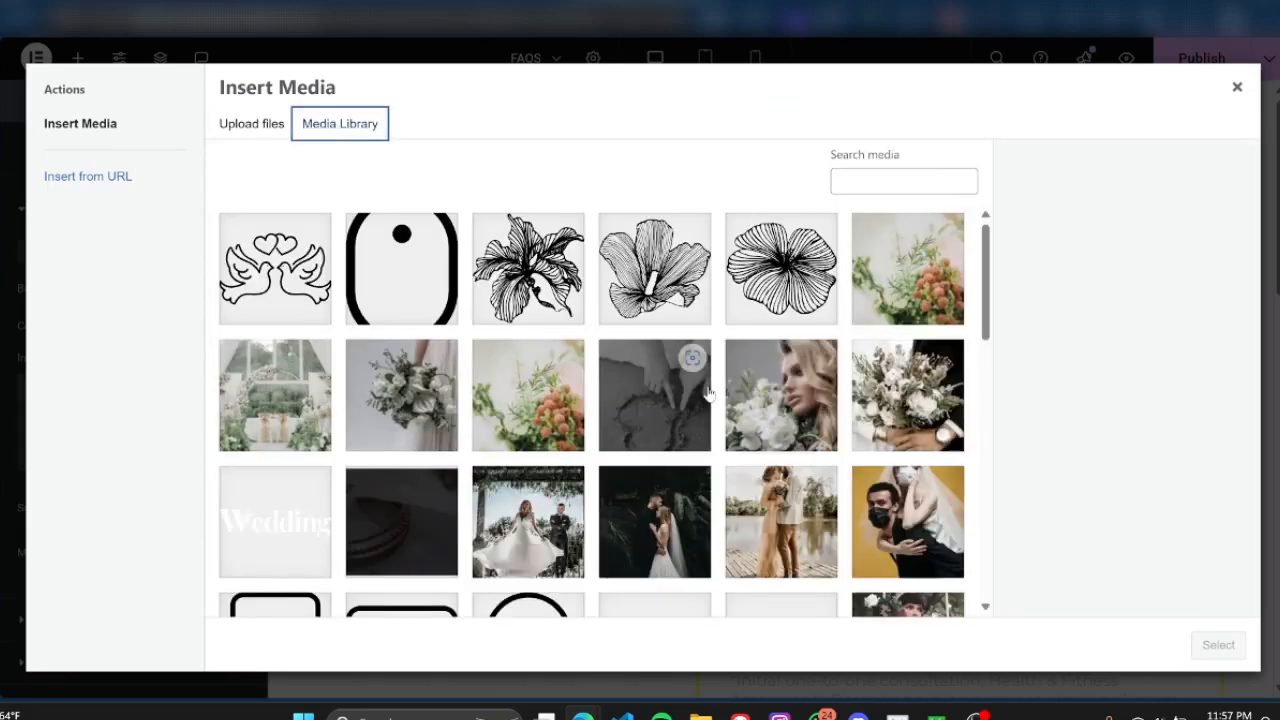
scroll(707, 393, "down", 5)
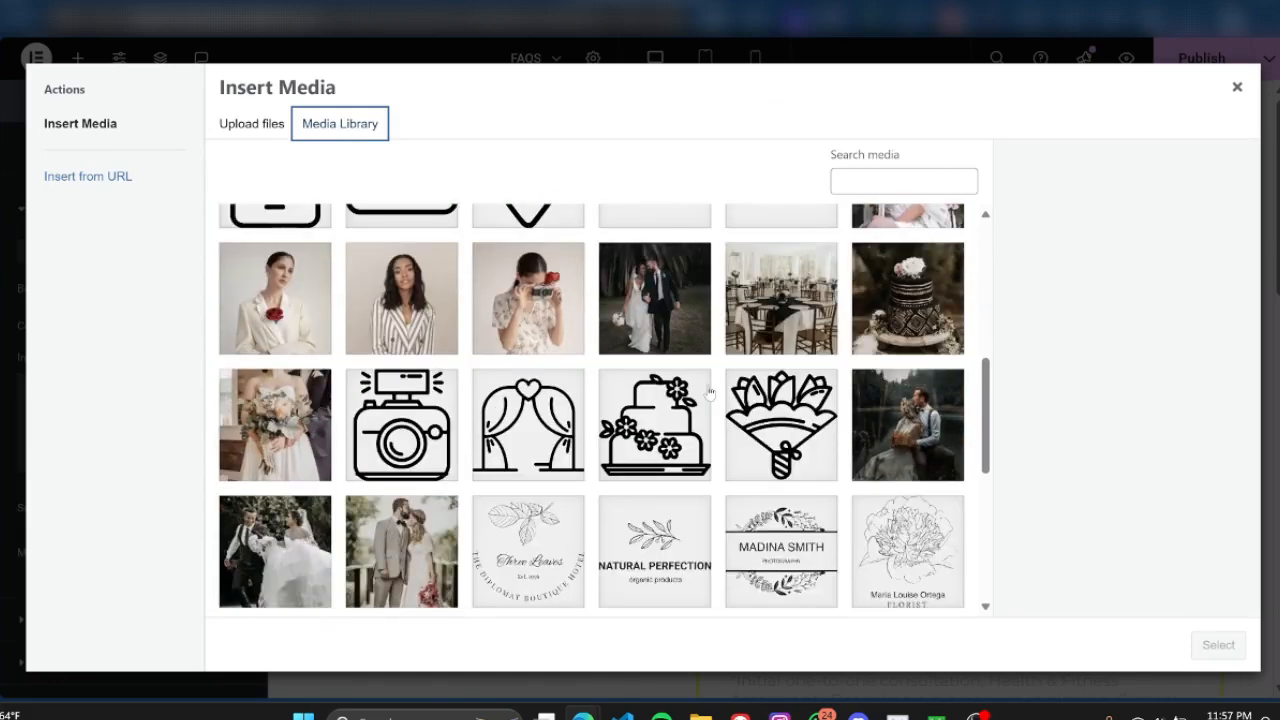
scroll(707, 393, "down", 3)
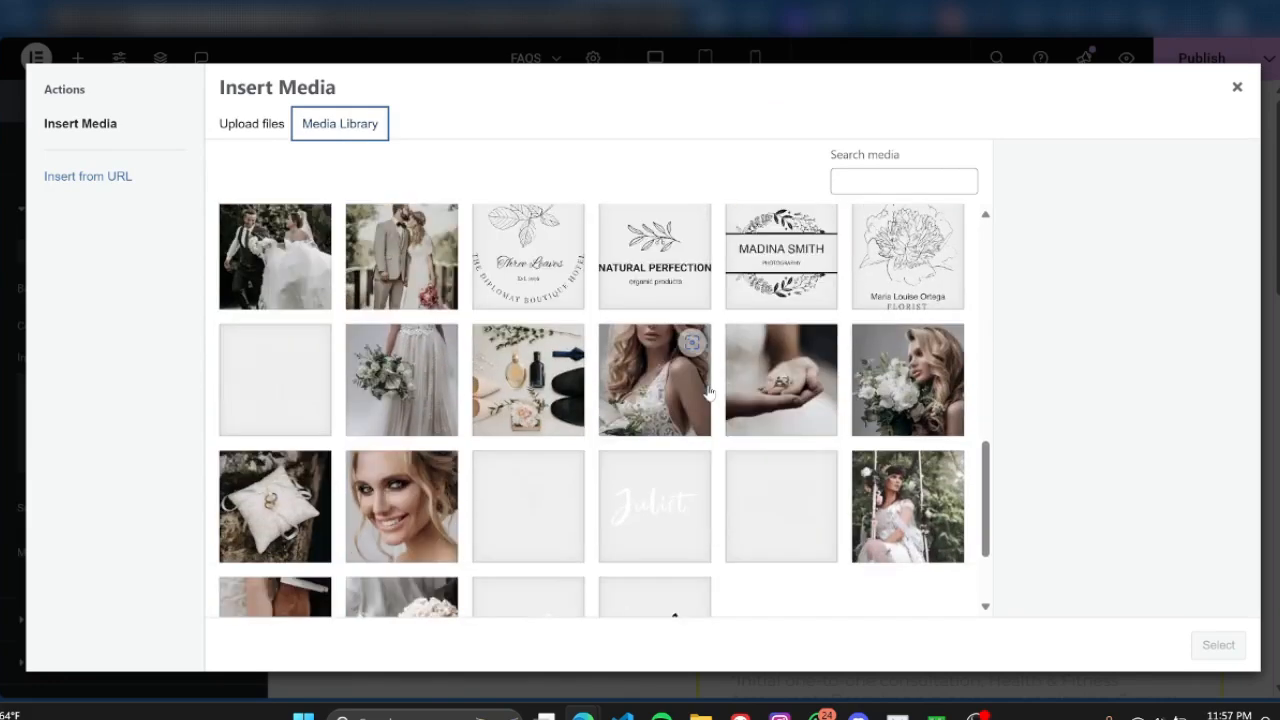
scroll(707, 393, "down", 2)
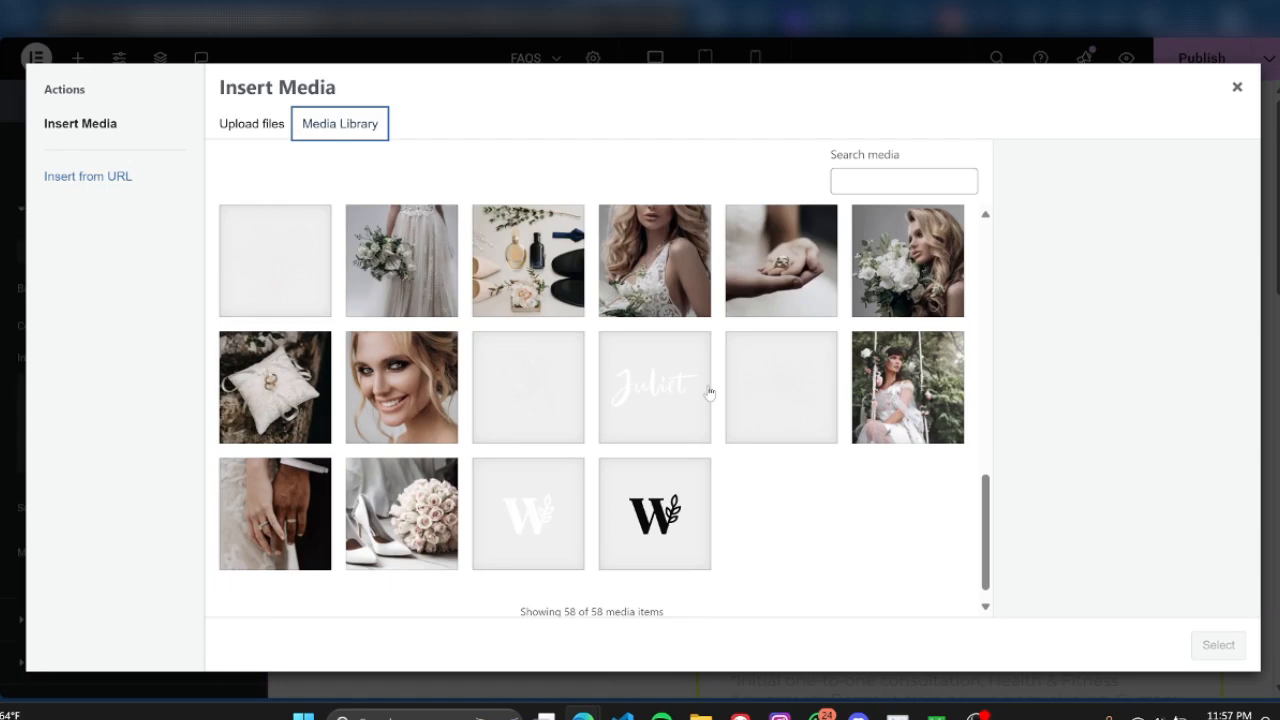
scroll(709, 393, "up", 3)
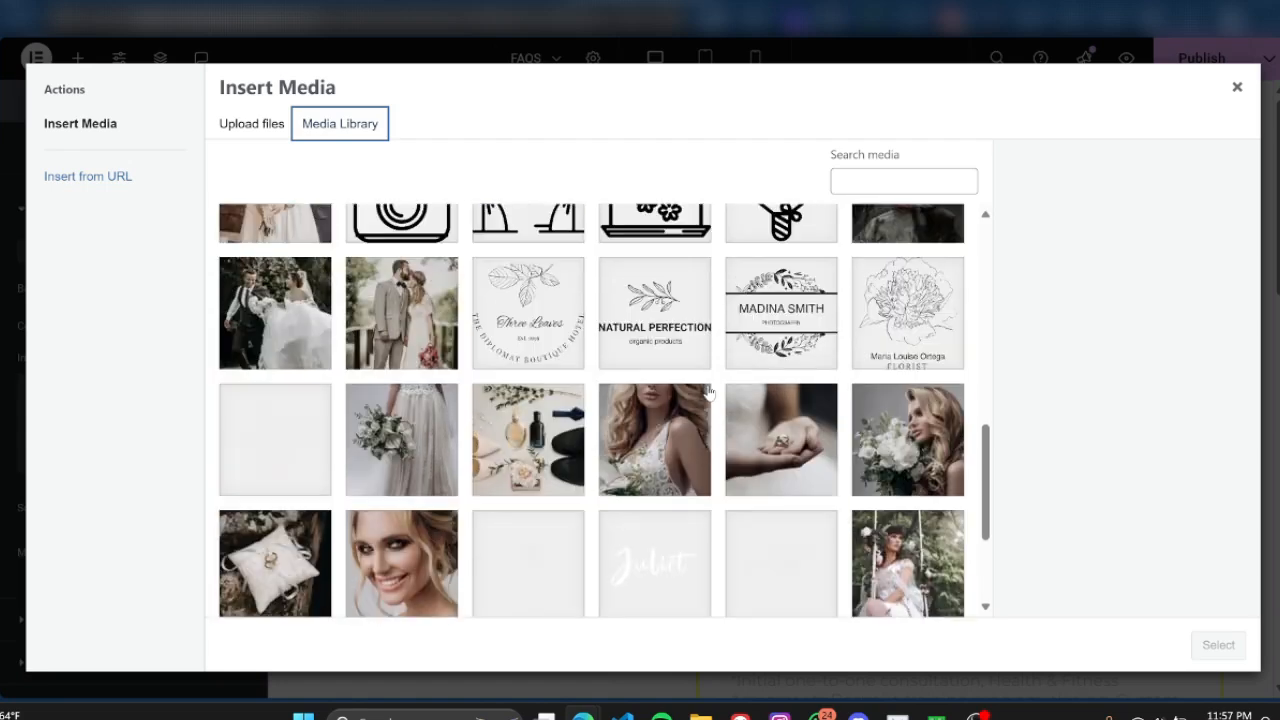
scroll(709, 393, "down", 1)
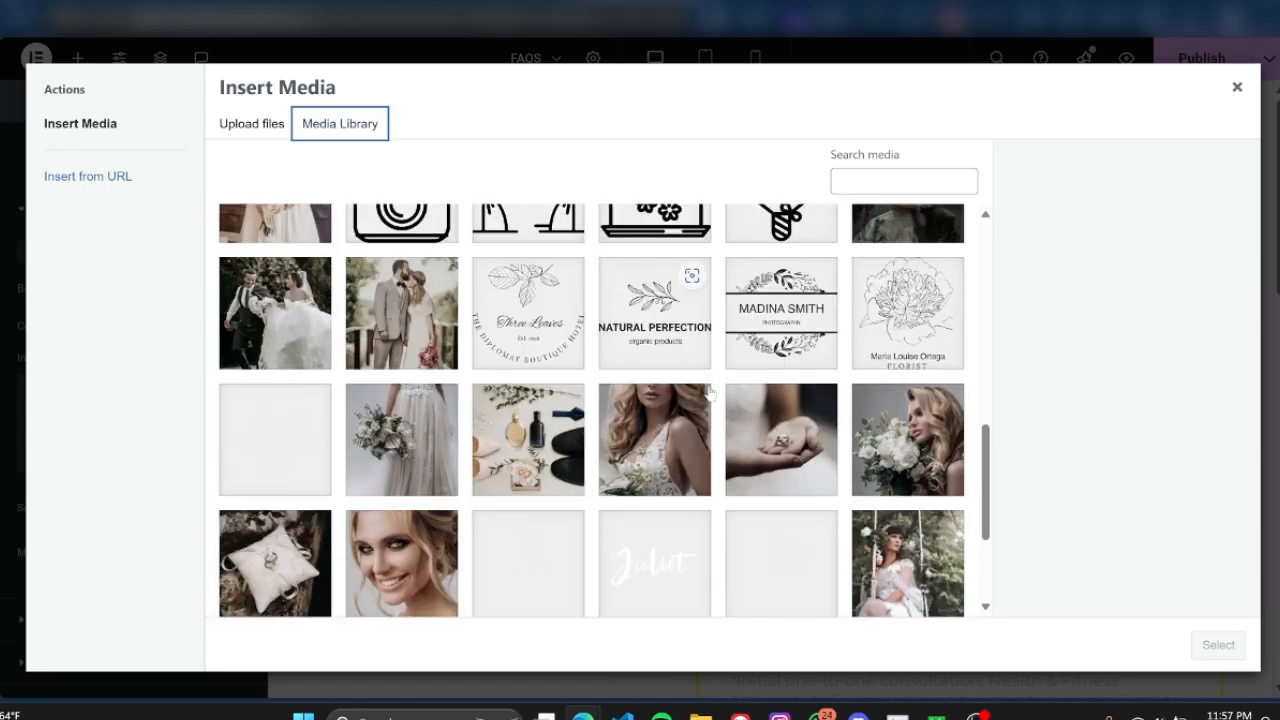
left_click(900, 545)
scroll(449, 462, "up", 2)
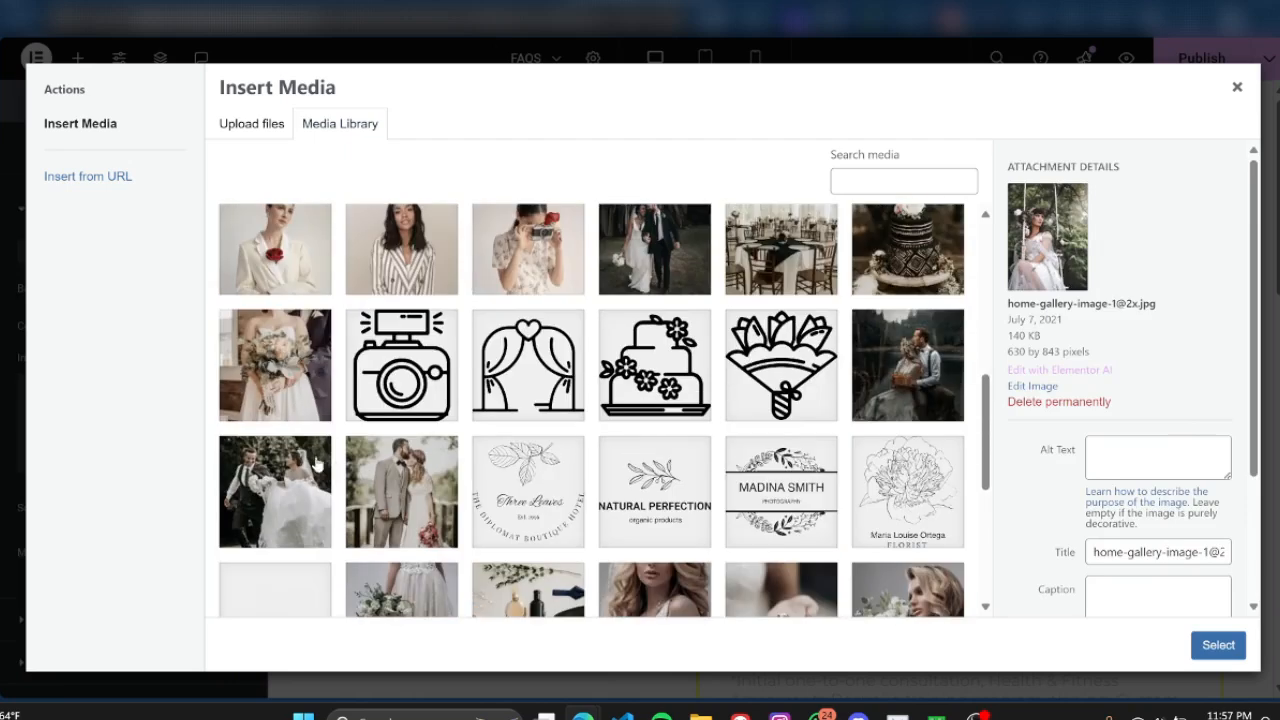
left_click(240, 505)
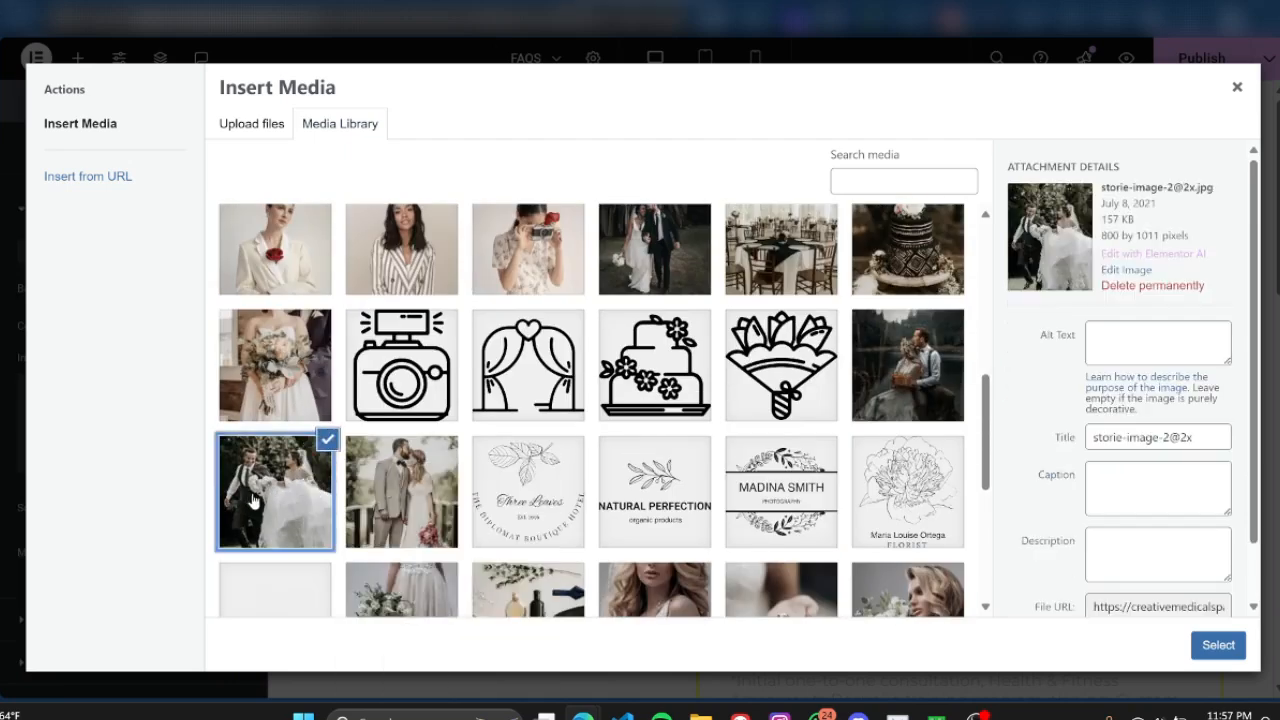
scroll(550, 432, "up", 1)
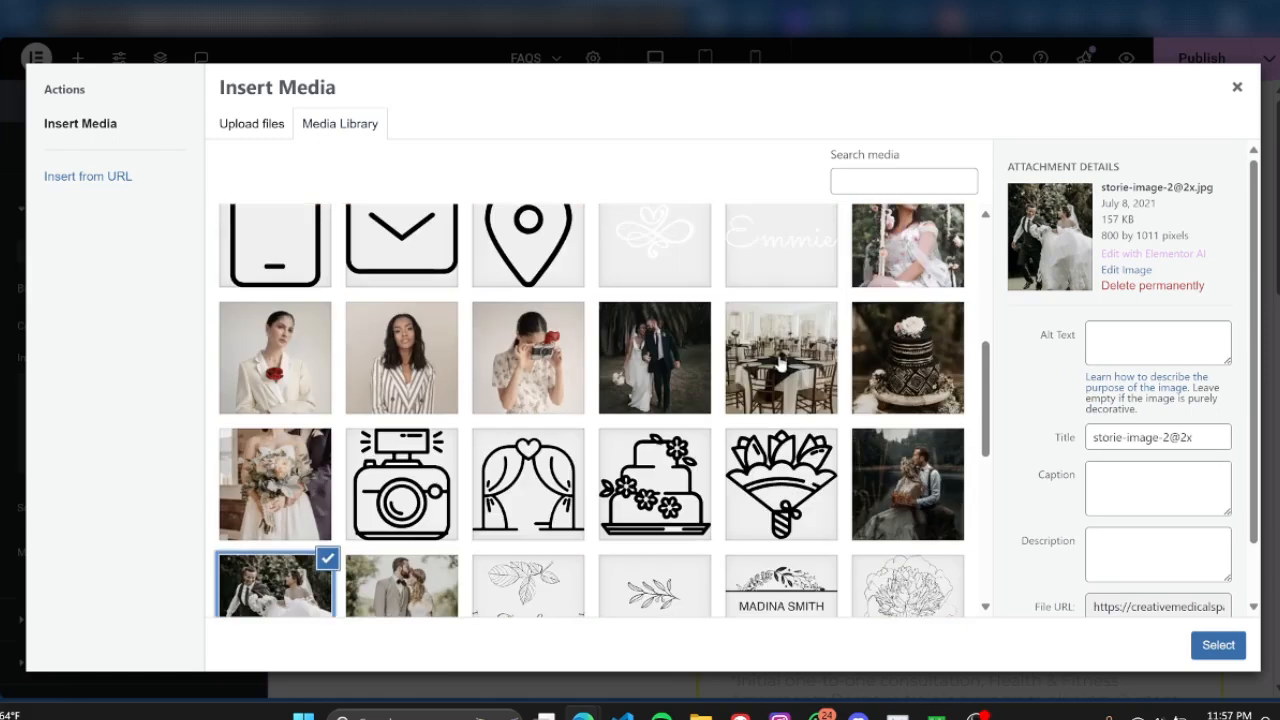
left_click(776, 390)
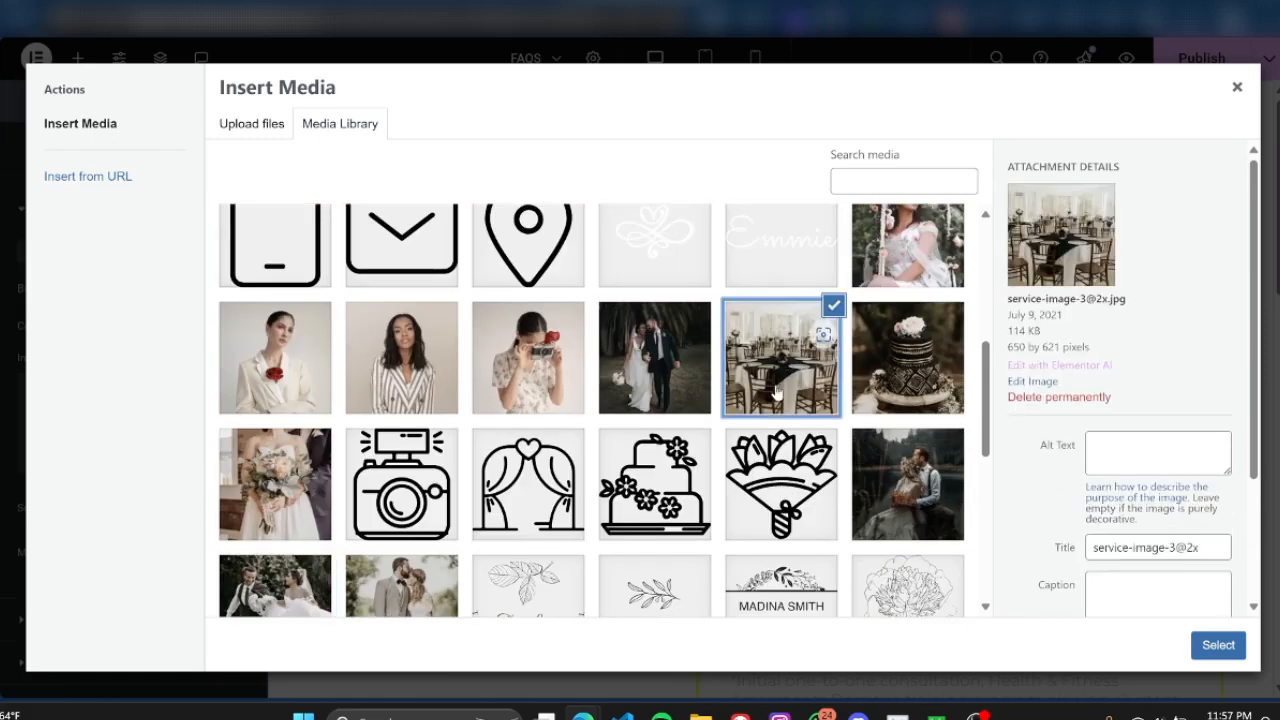
left_click(1218, 646)
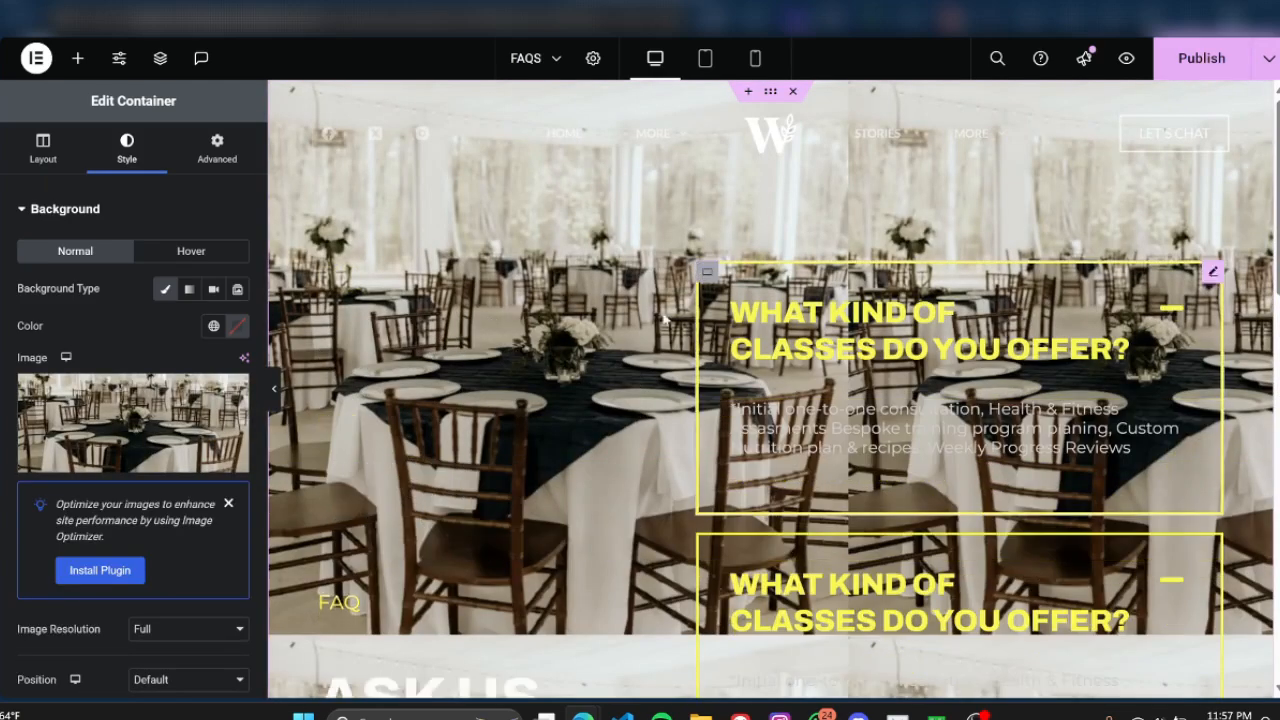
Replace the parent container's background image with the media library photo of the couple sitting by the lake
left_click(228, 420)
scroll(866, 354, "down", 1)
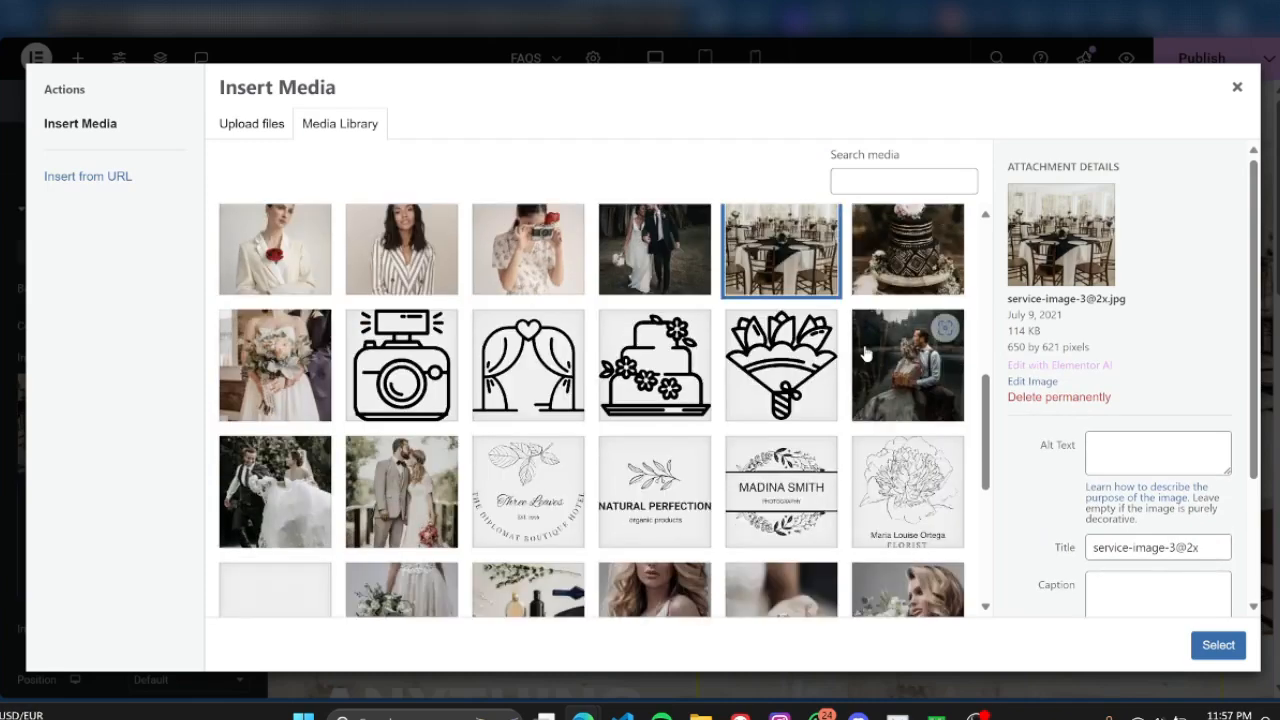
left_click(866, 354)
left_click(1212, 645)
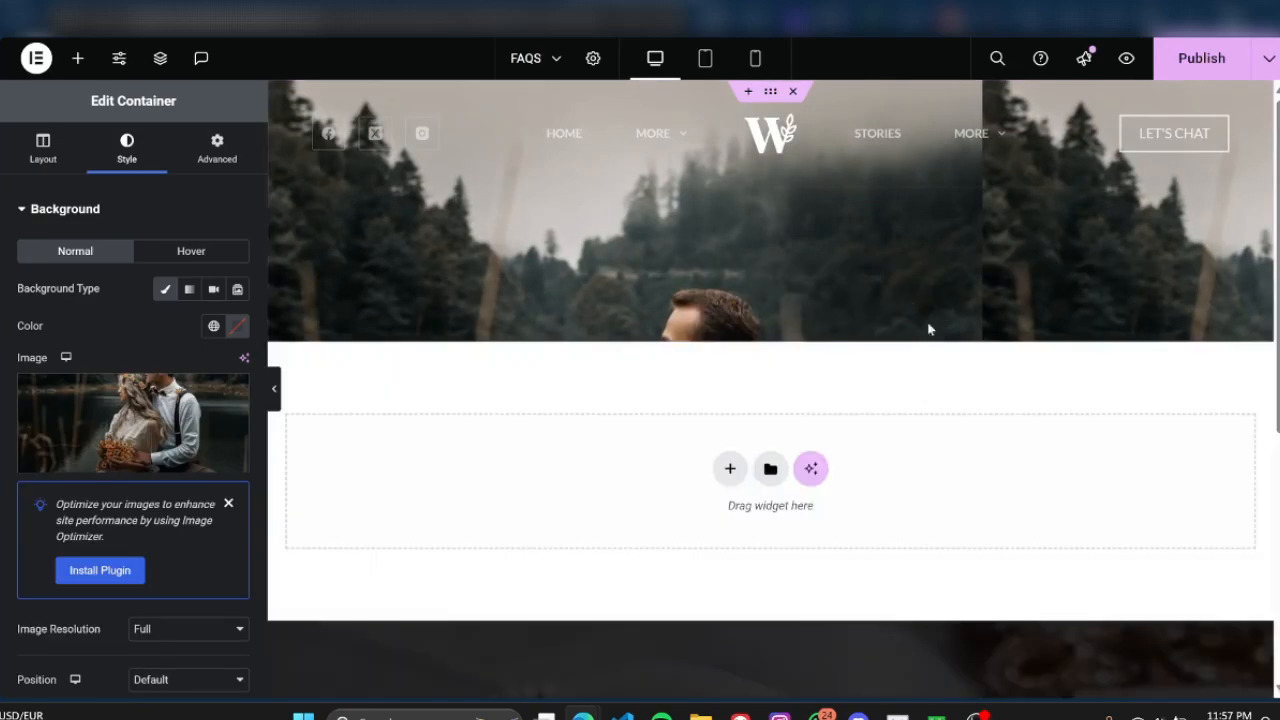
Preview the couple photo across the full page width and review the container's background image settings
scroll(848, 325, "down", 1)
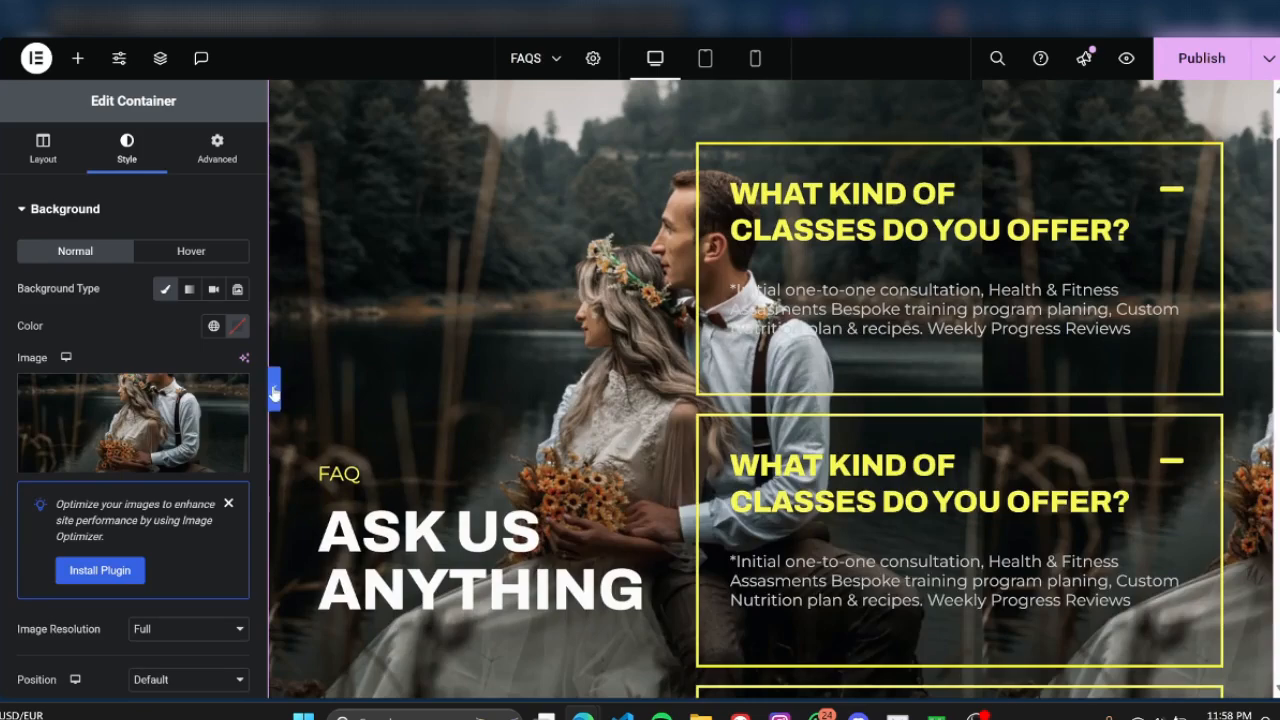
left_click(274, 392)
scroll(459, 388, "up", 1)
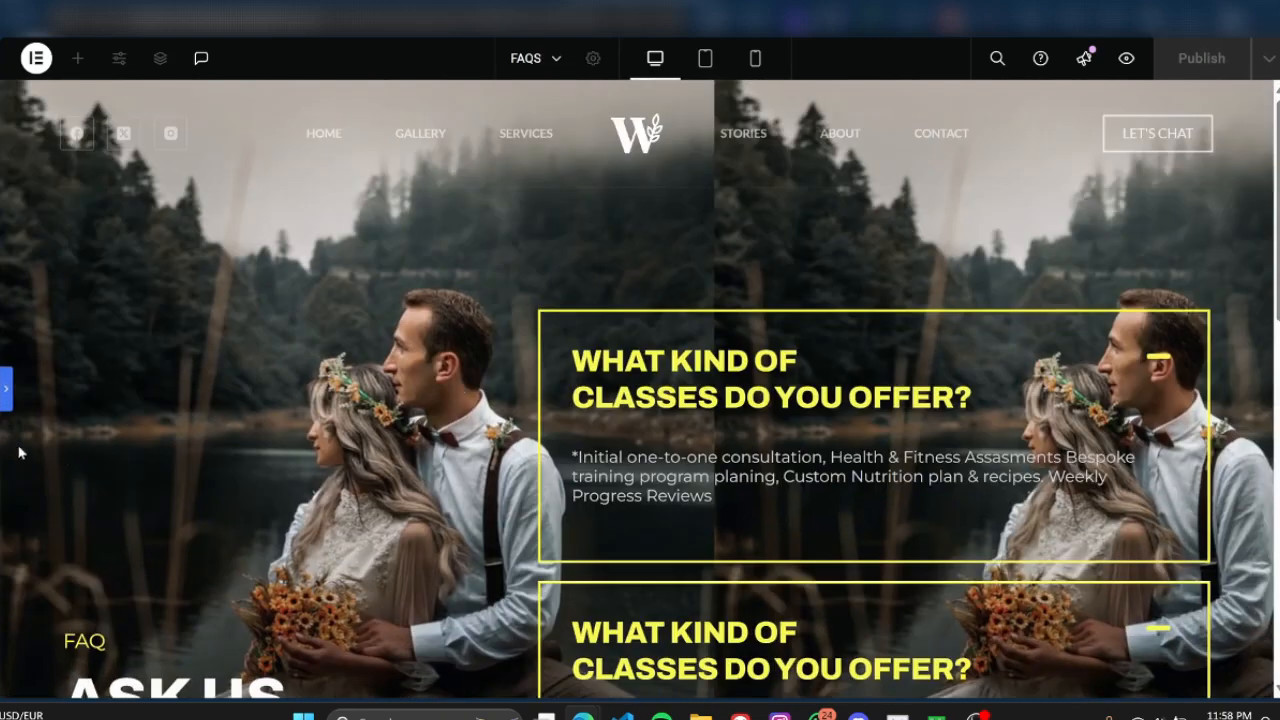
left_click(6, 395)
scroll(96, 531, "down", 3)
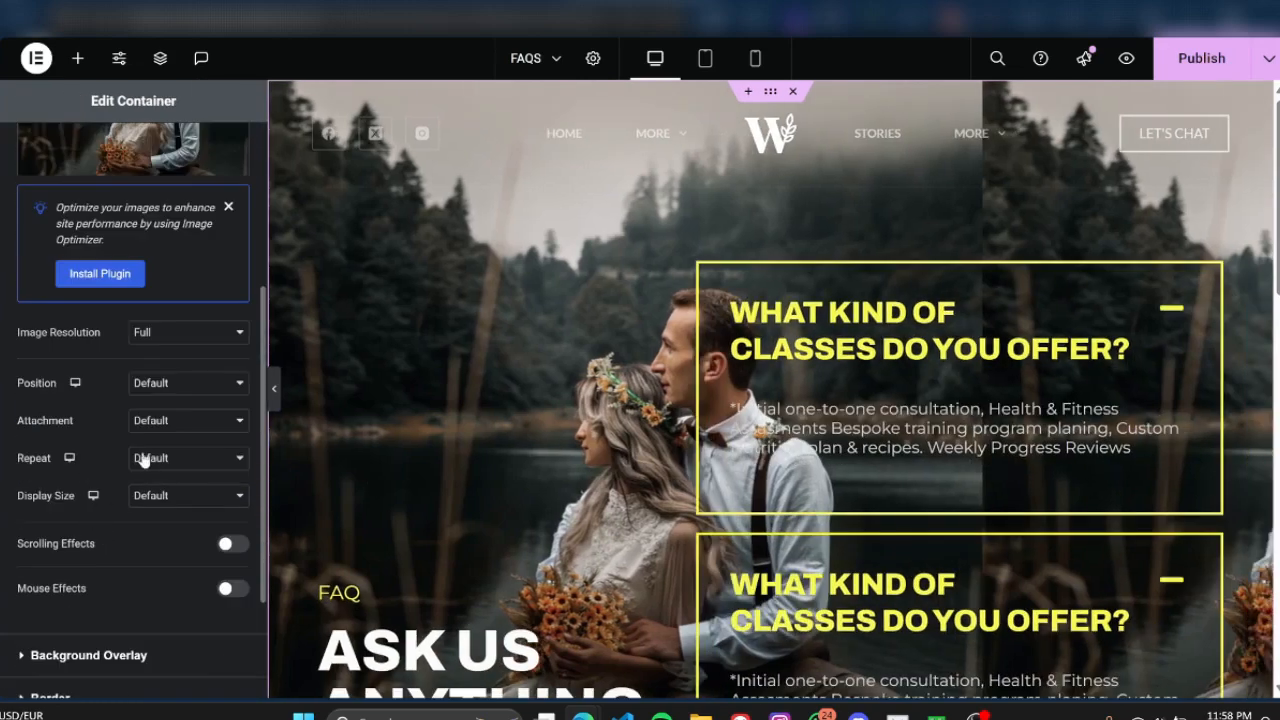
scroll(128, 404, "up", 3)
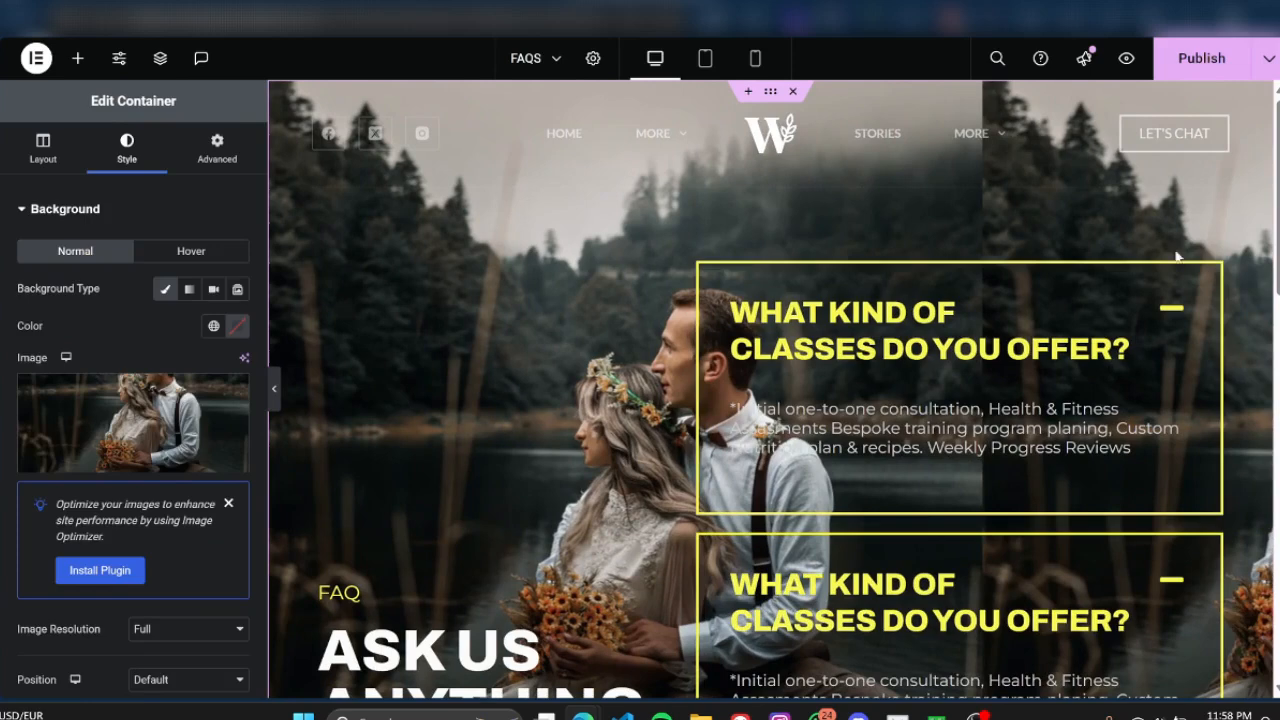
scroll(806, 356, "down", 1)
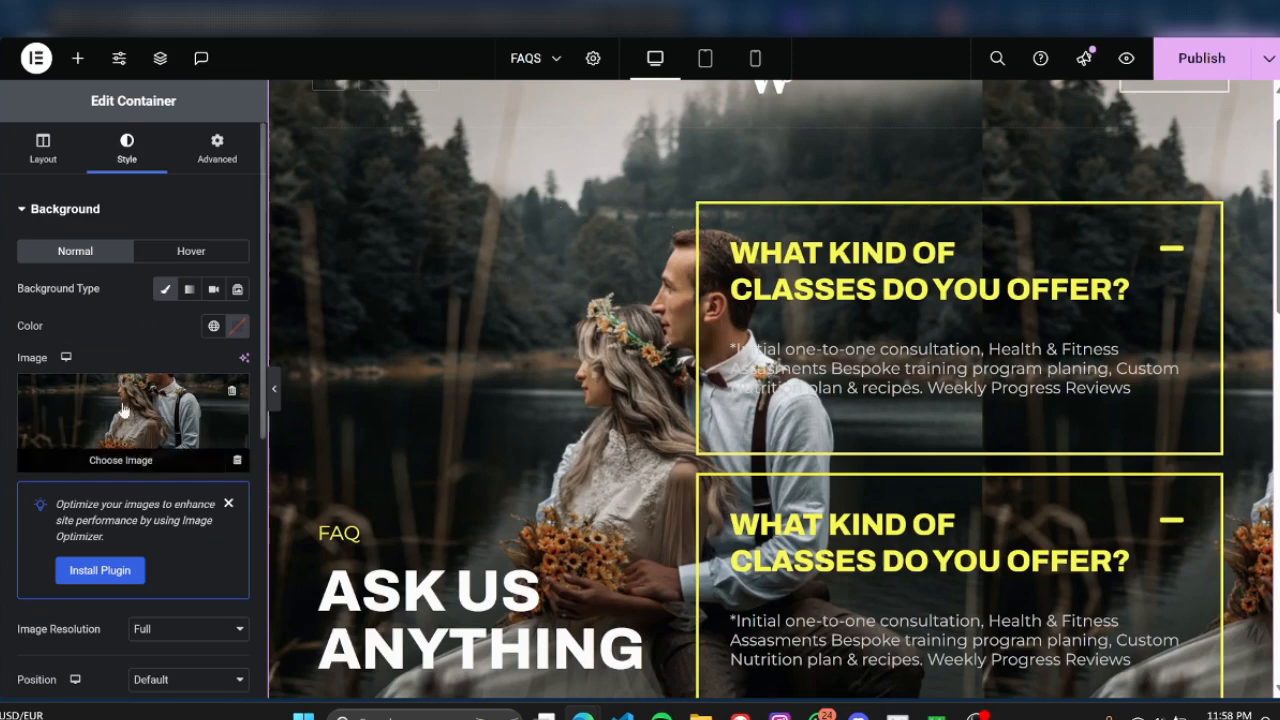
Dismiss the Image Optimizer notice and set the background image's position to Center Center
scroll(120, 411, "down", 2)
scroll(90, 438, "down", 2)
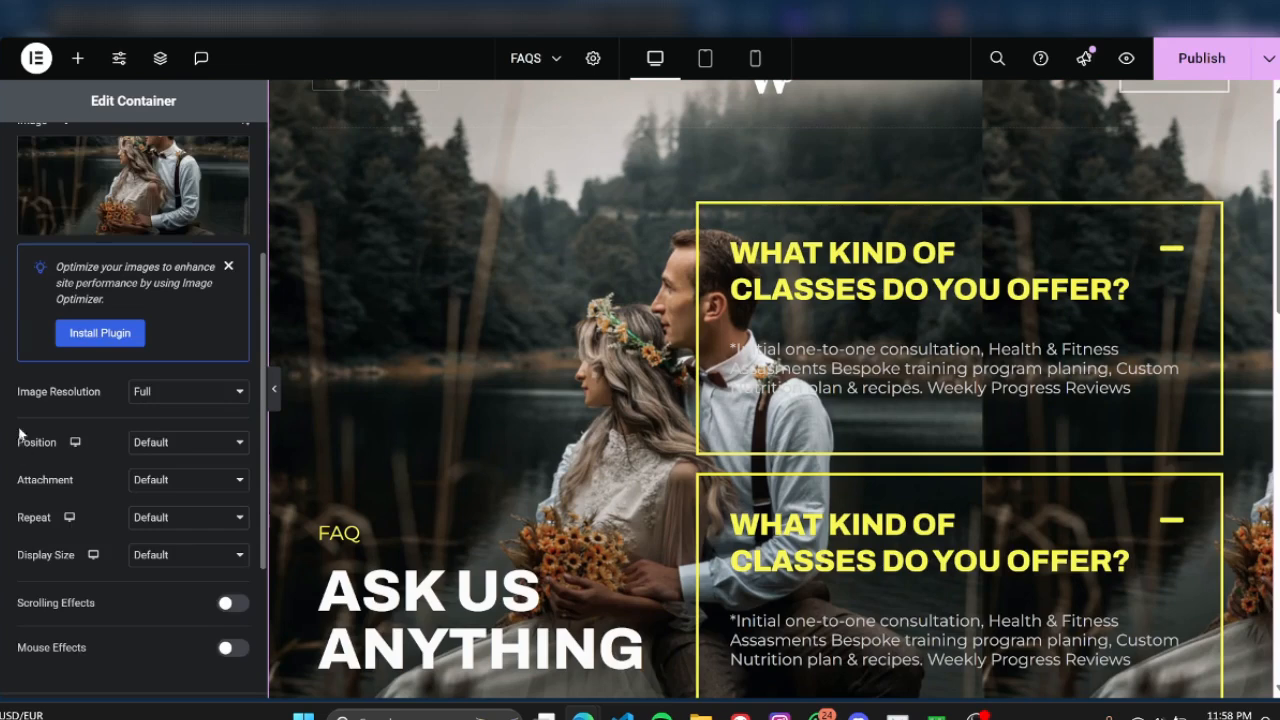
left_click(228, 264)
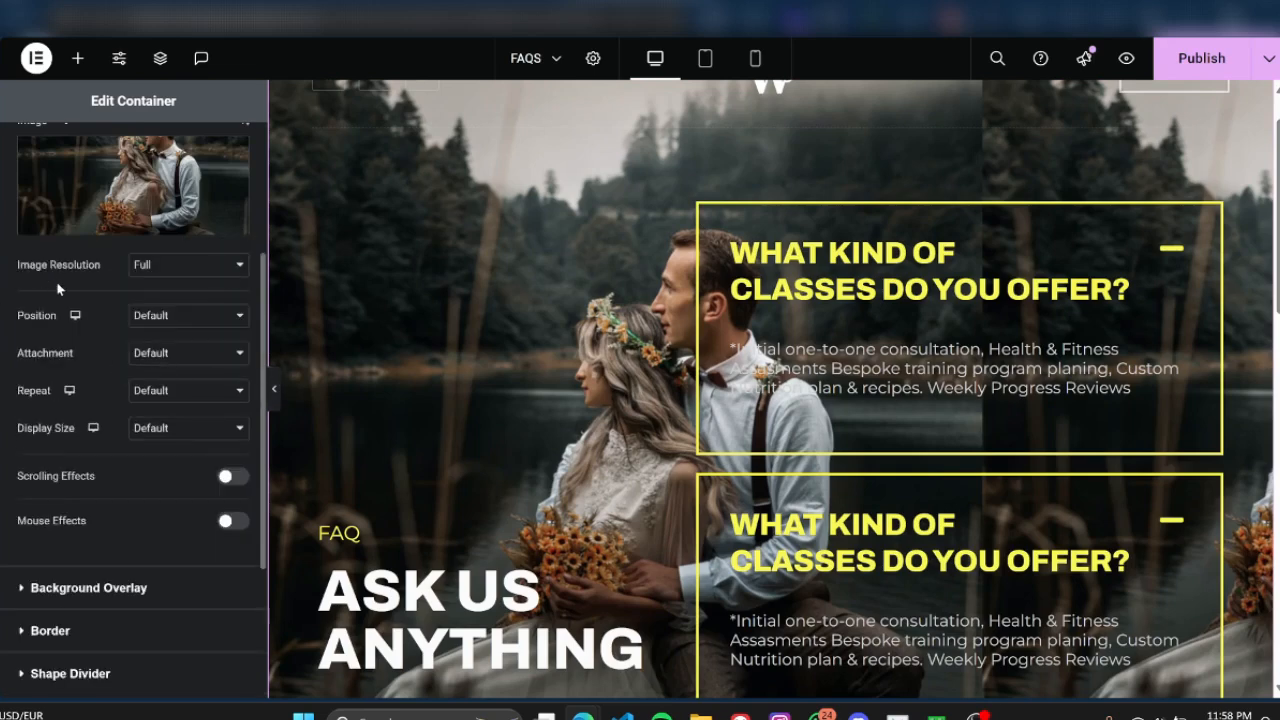
left_click(155, 270)
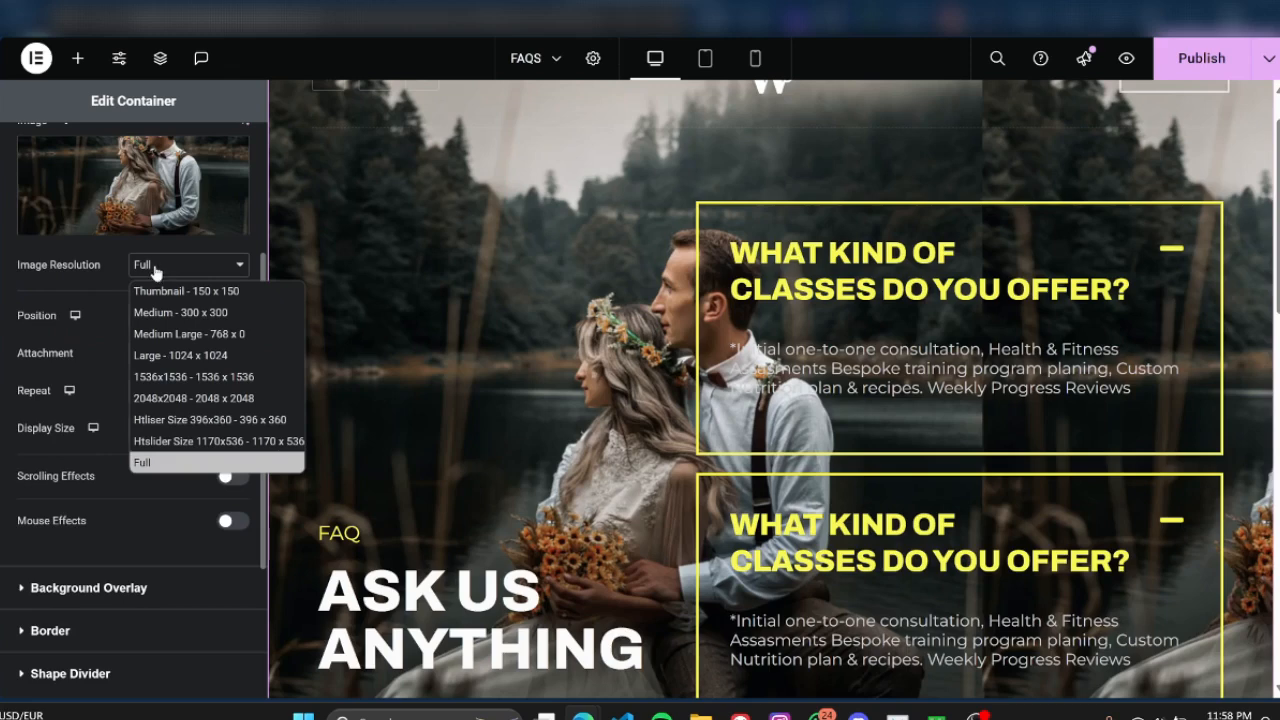
left_click(155, 270)
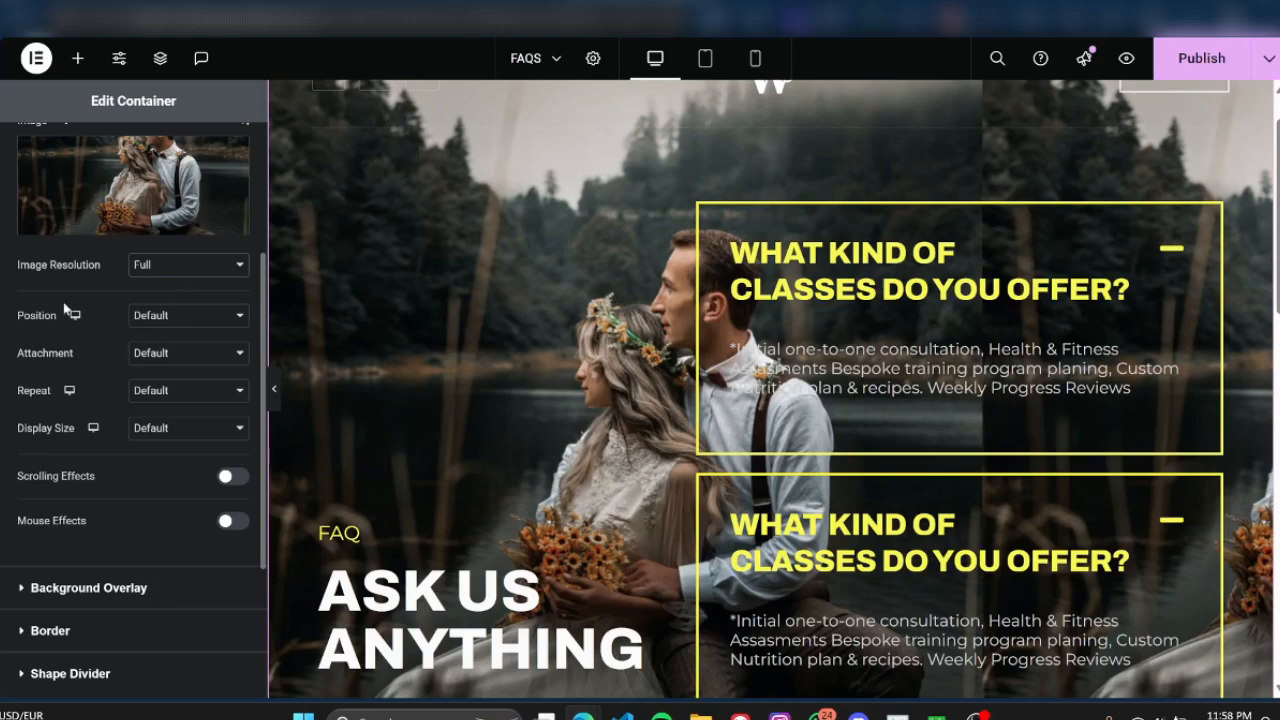
left_click(160, 318)
left_click(168, 362)
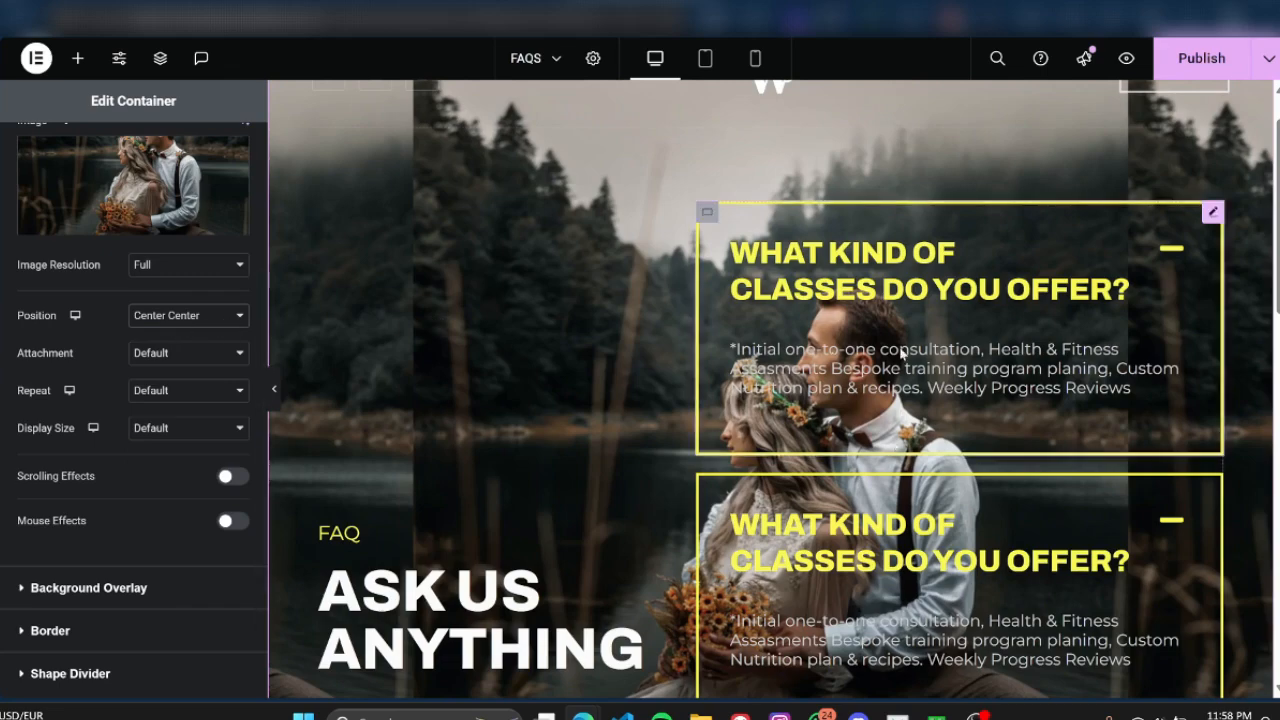
Try the Top Center and Center Right positions for the background image, then restore Center Center
left_click(190, 318)
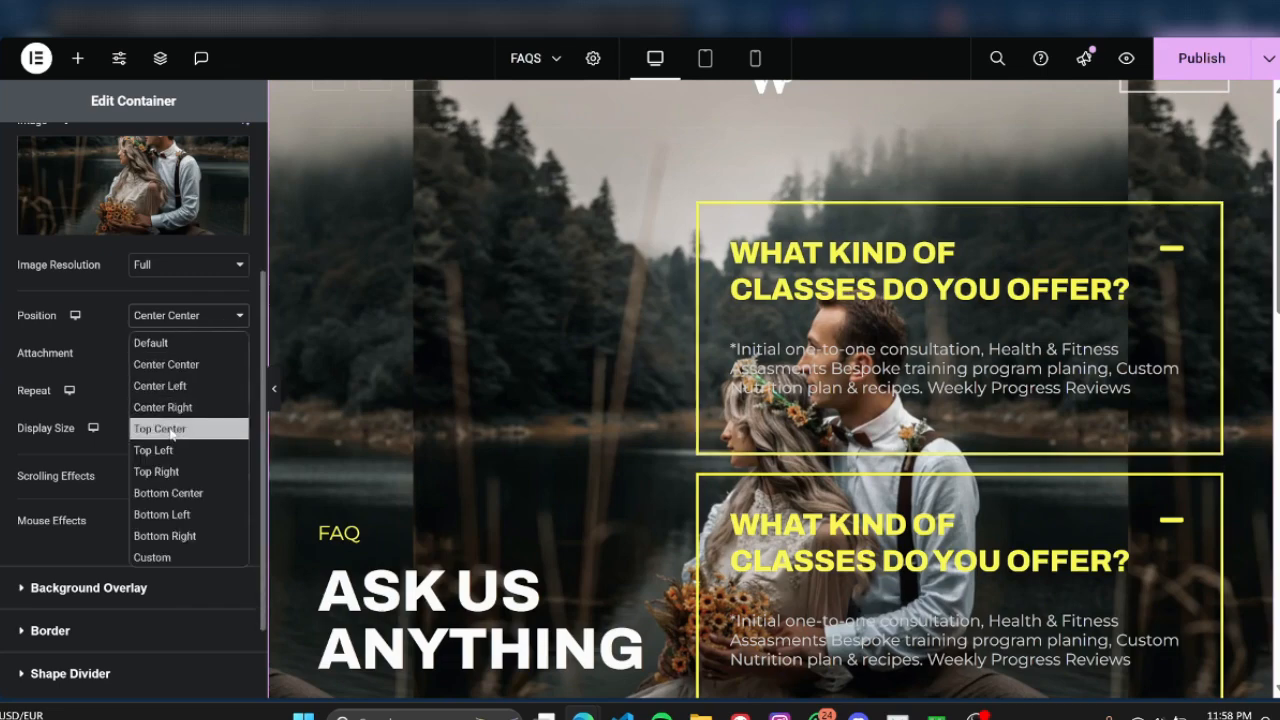
left_click(160, 428)
left_click(185, 317)
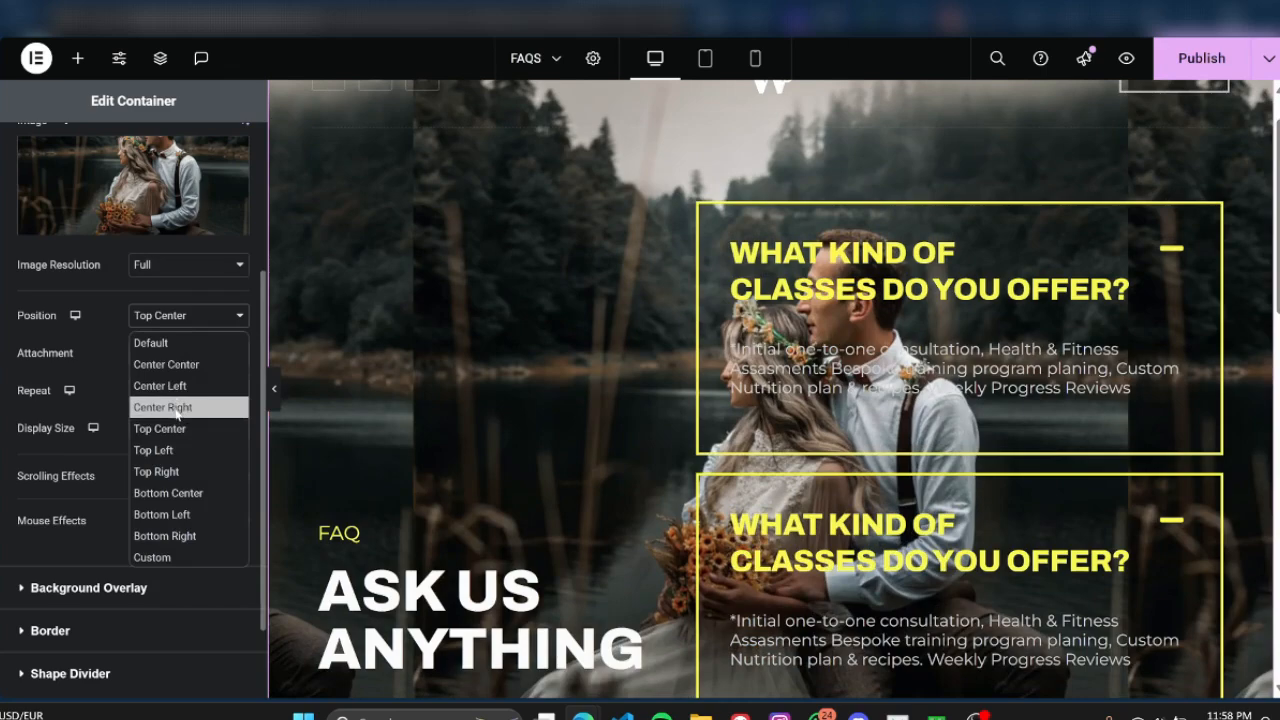
left_click(175, 404)
left_click(171, 315)
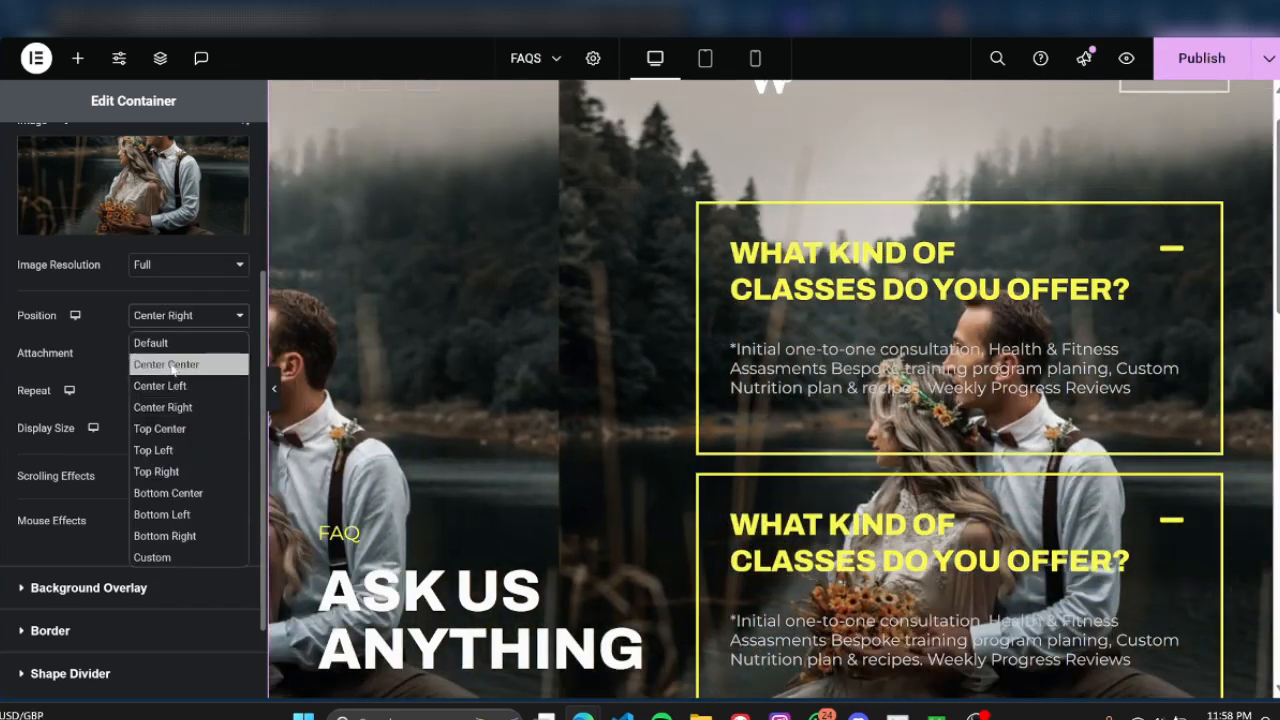
left_click(170, 364)
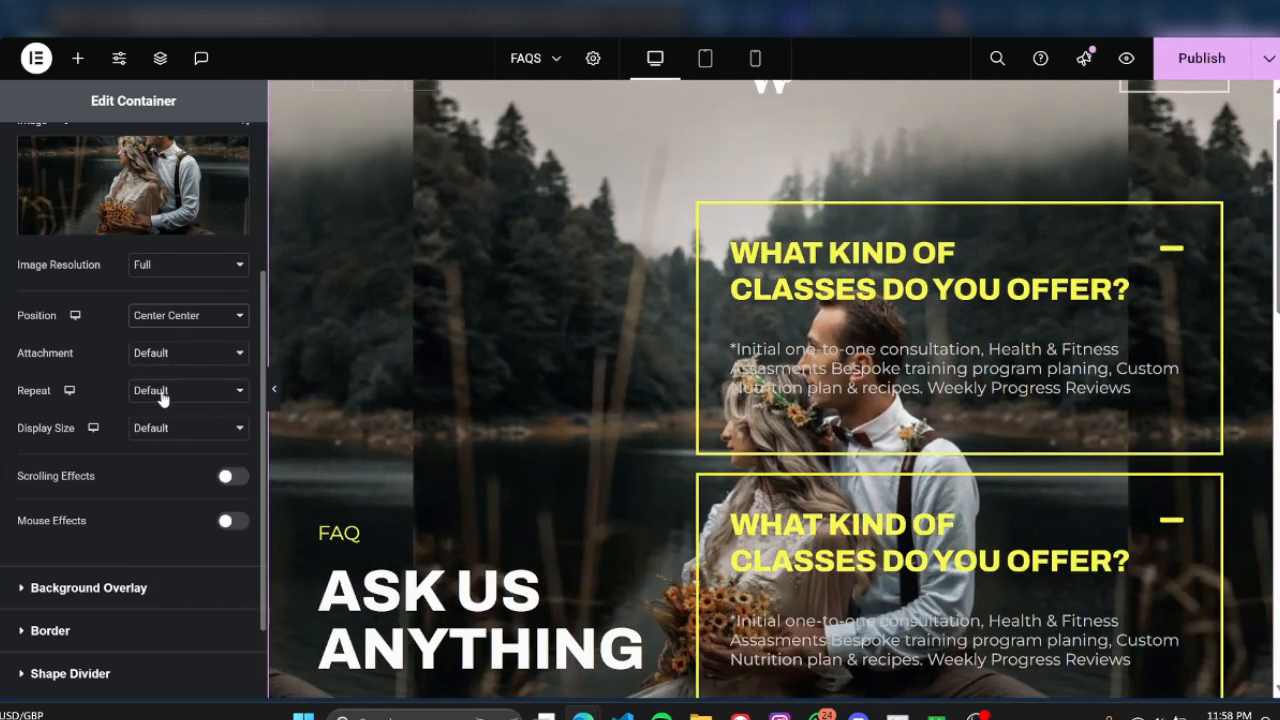
Try No-repeat for the background image and set its repeat option back to Default
left_click(162, 399)
left_click(166, 438)
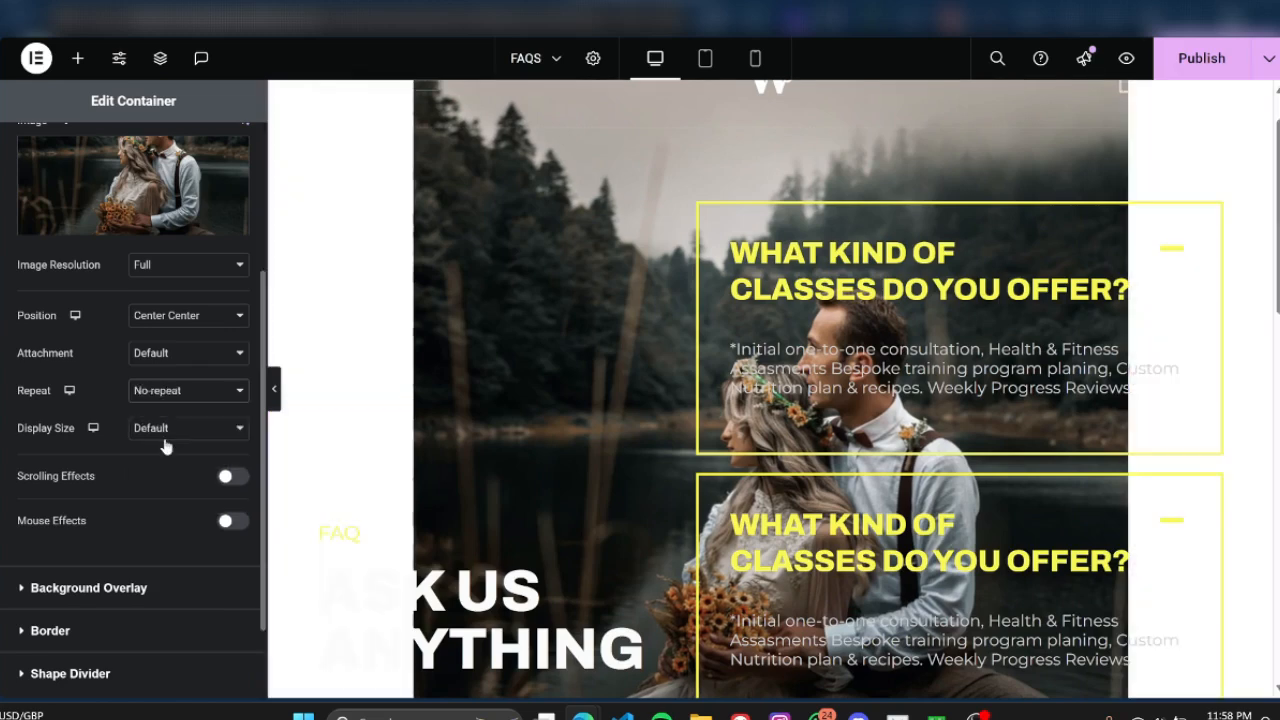
left_click(167, 398)
left_click(165, 420)
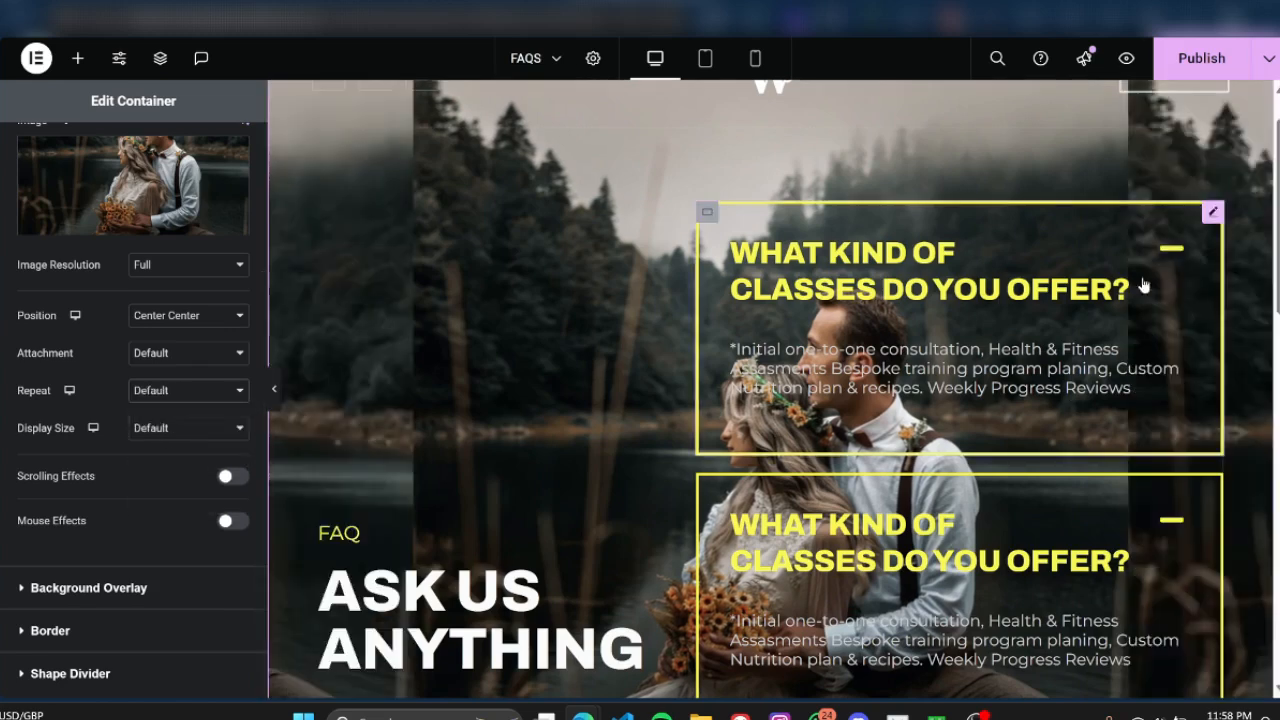
Check how the centered background image tiles behind the header and FAQ section at full page width
left_click(274, 392)
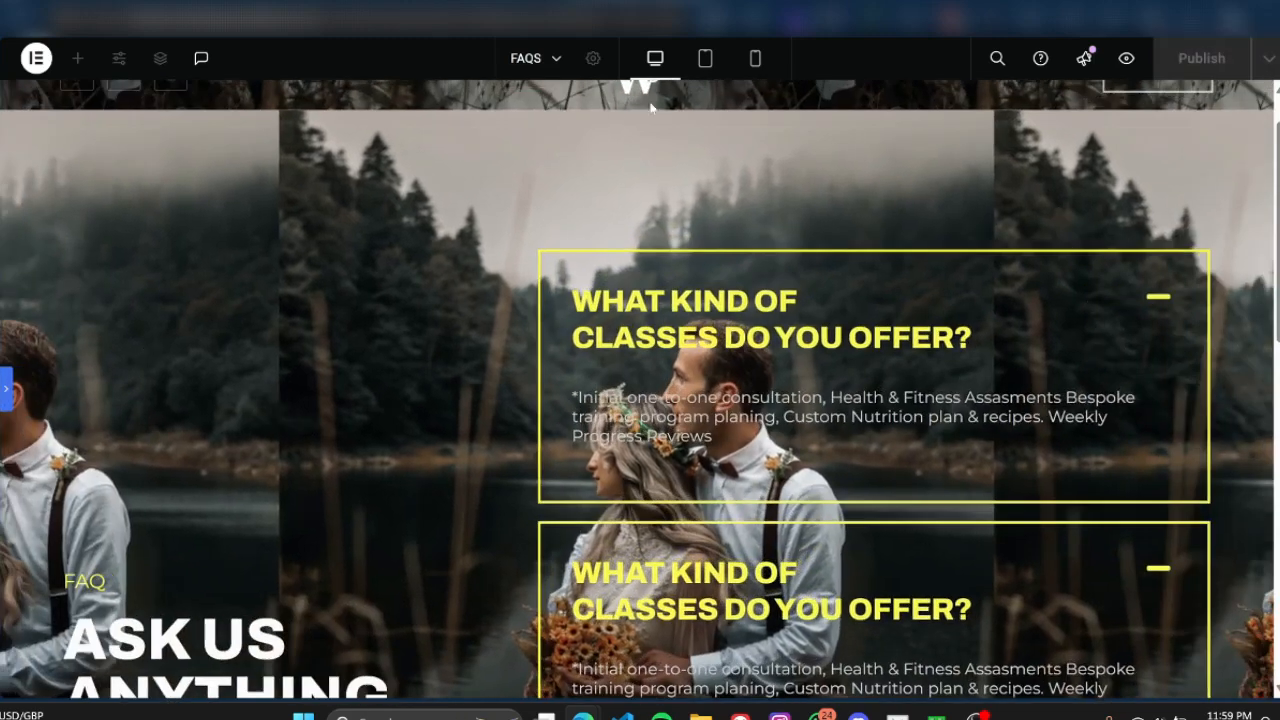
scroll(651, 107, "up", 1)
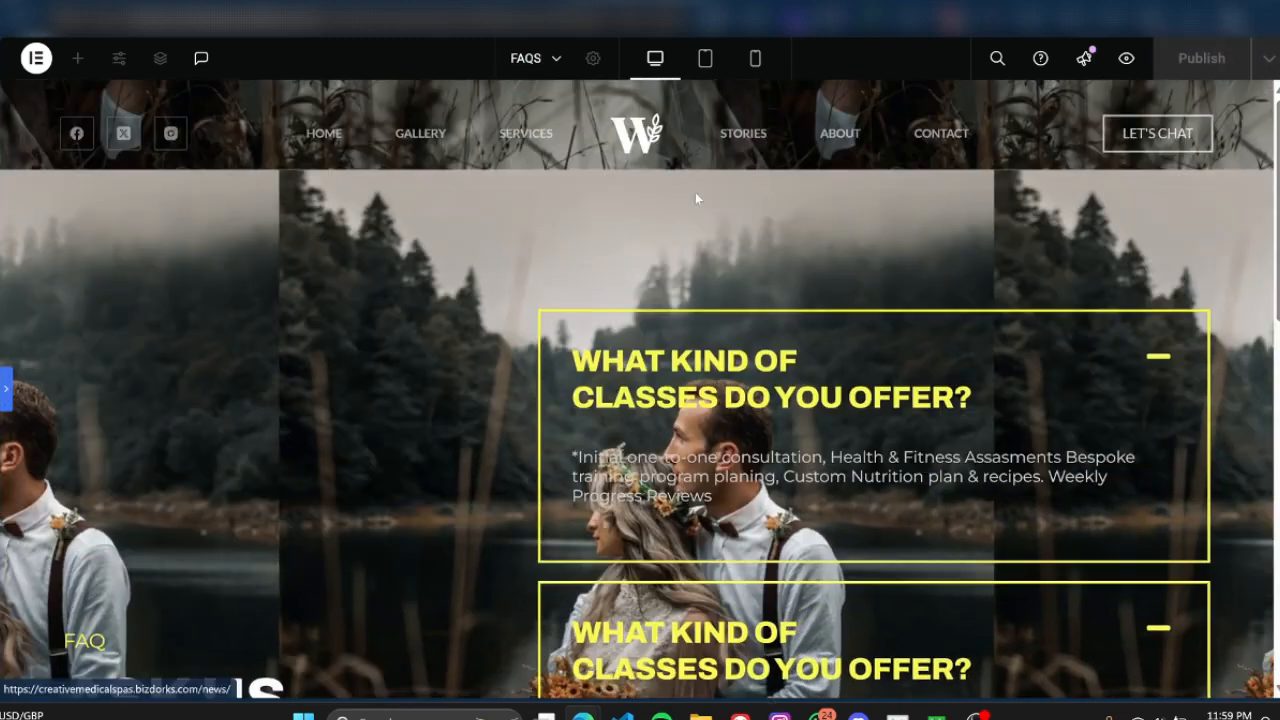
left_click(5, 396)
Set the background image's repeat option to No-repeat and check the FAQ section
left_click(152, 392)
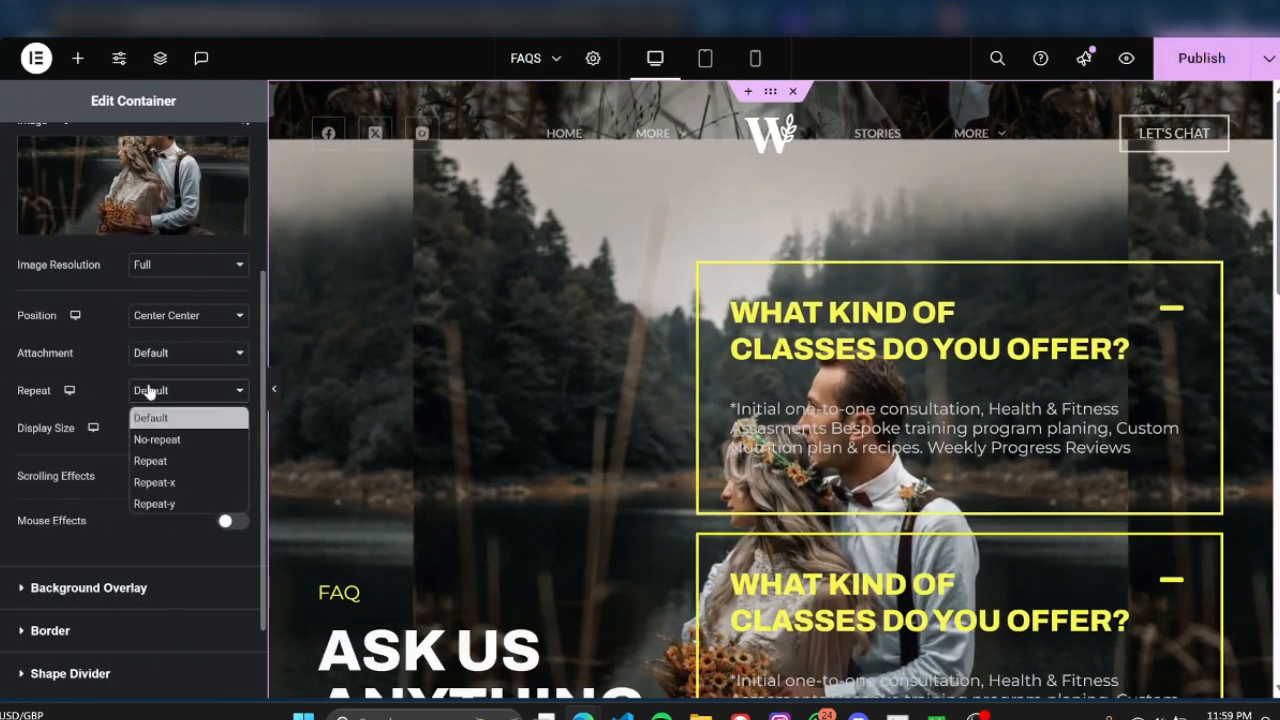
left_click(165, 440)
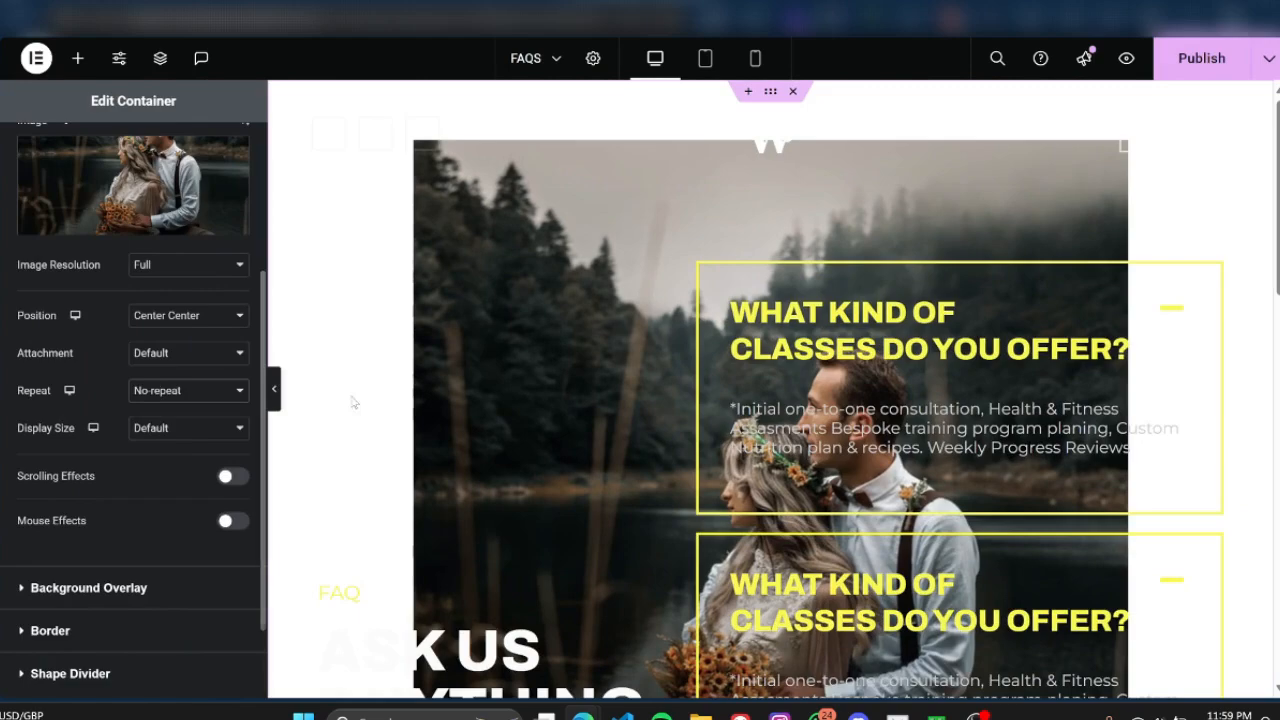
scroll(971, 314, "down", 3)
scroll(666, 320, "up", 1)
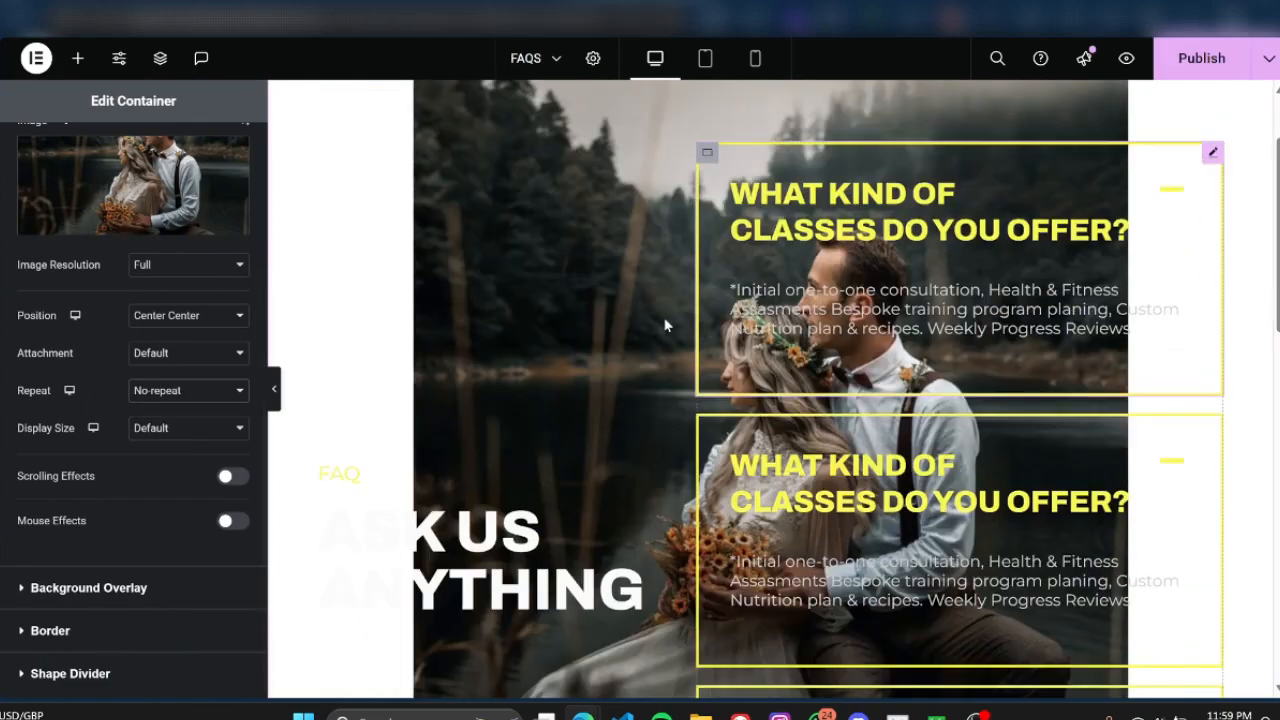
Compare the Cover, Contain and Custom display sizes for the background image, and set the display size to Cover
left_click(154, 432)
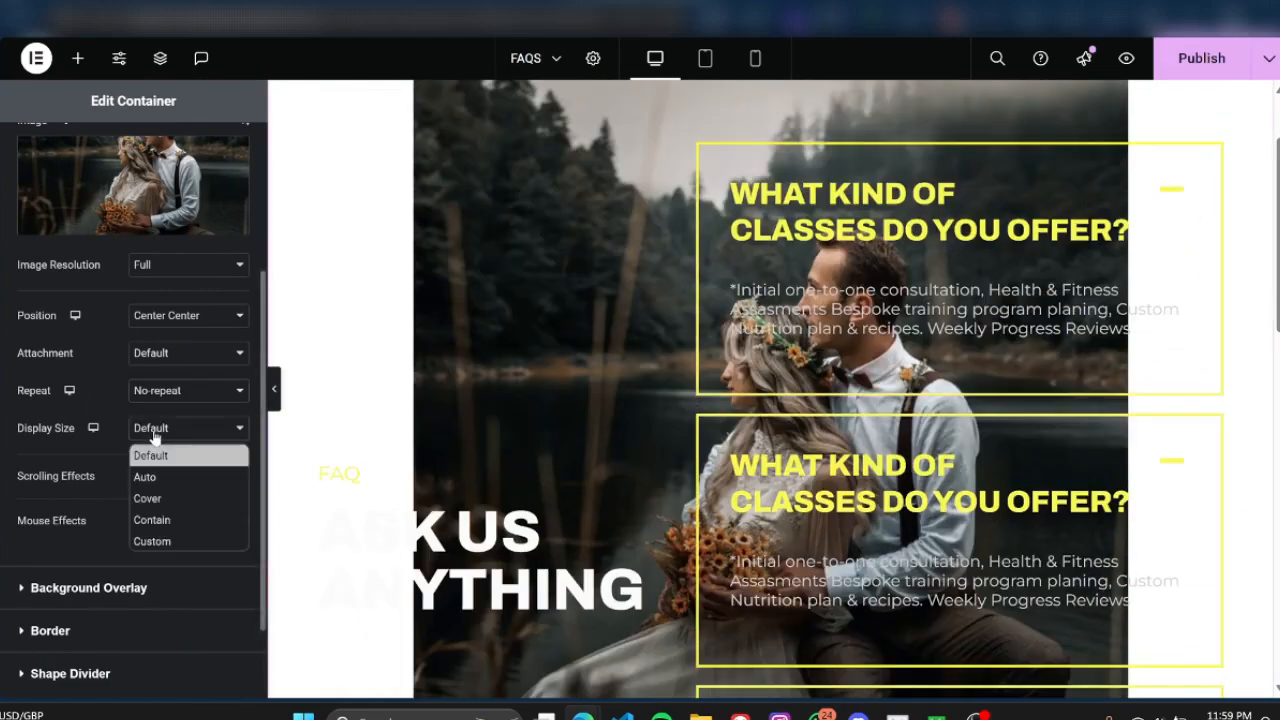
left_click(170, 497)
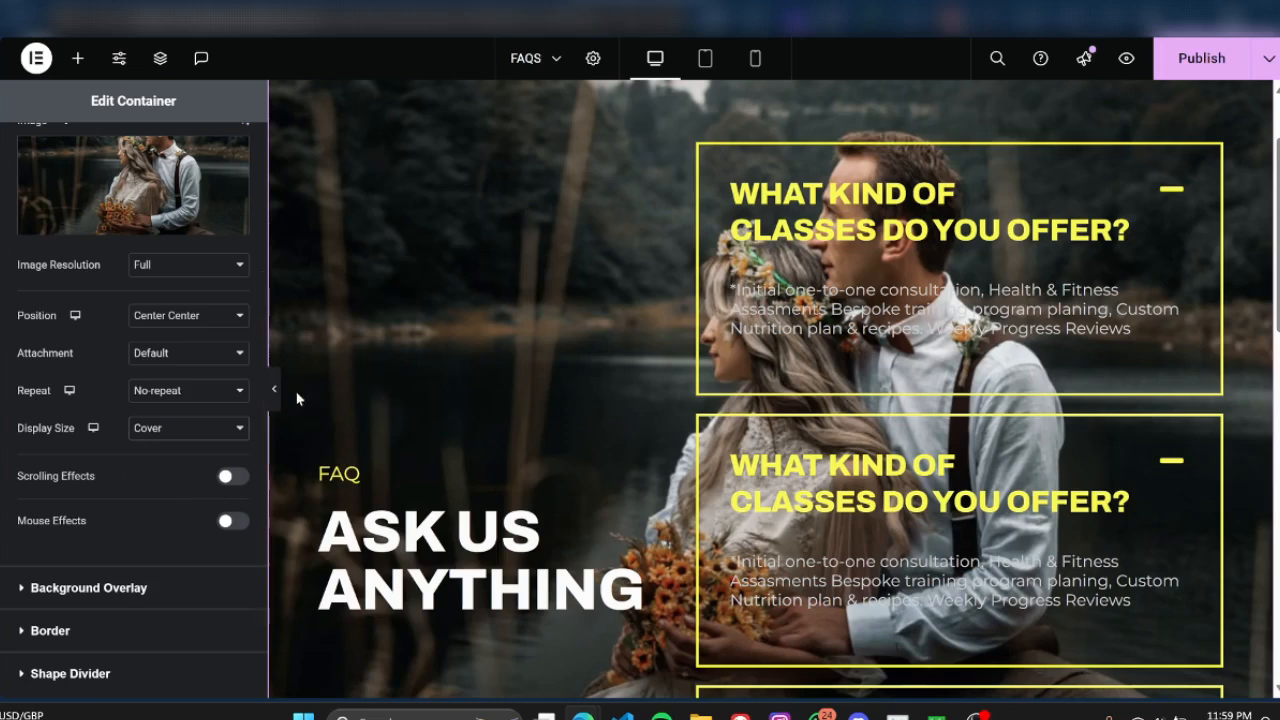
left_click(163, 433)
left_click(172, 517)
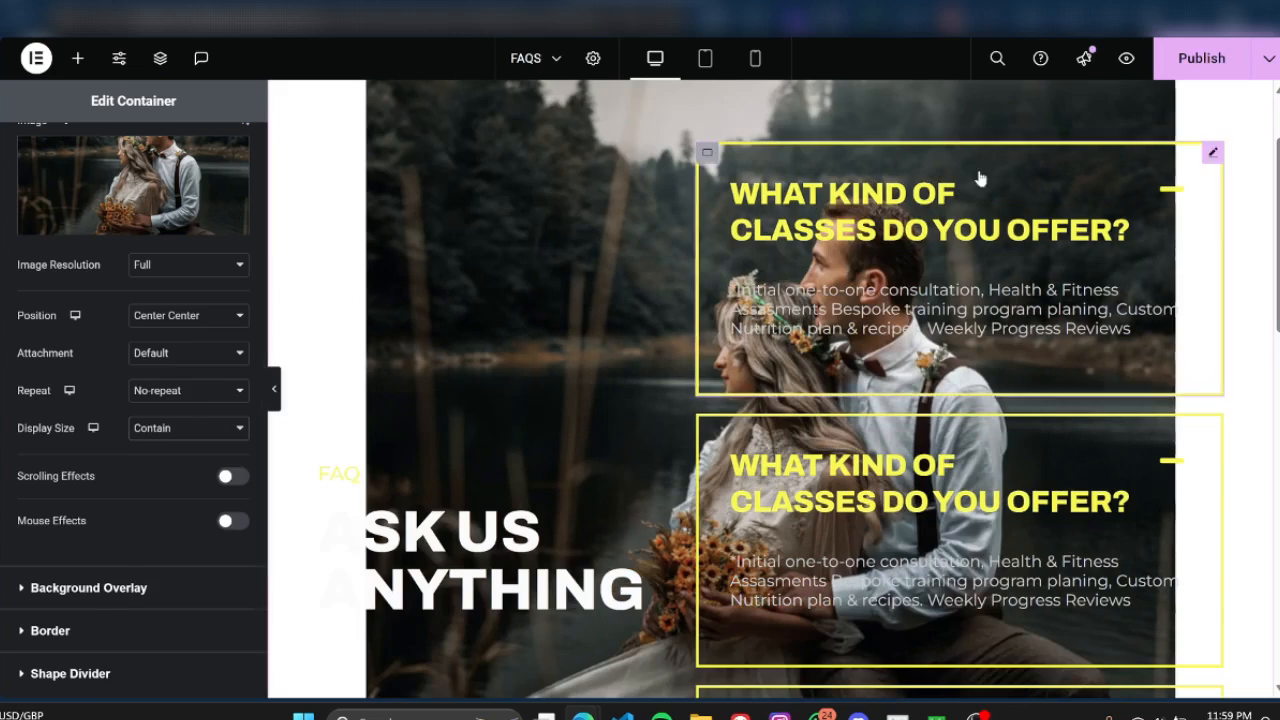
left_click(178, 429)
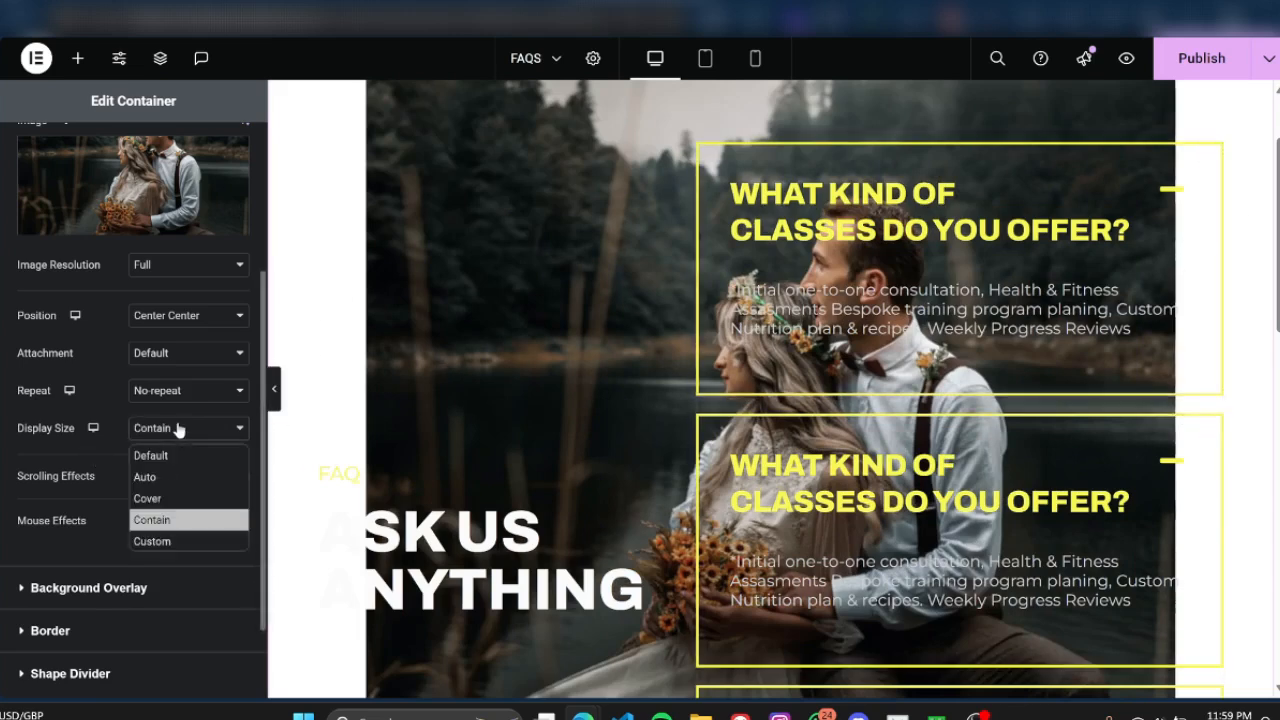
left_click(168, 540)
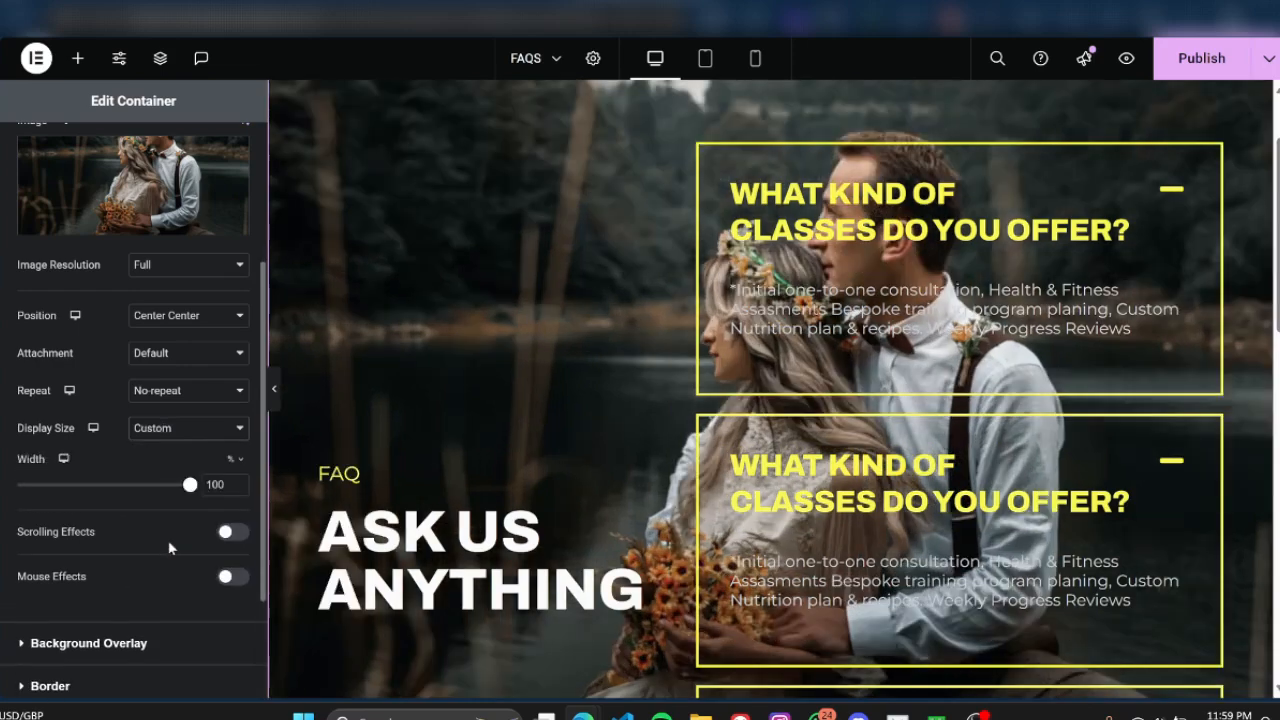
mouse_move(189, 486)
left_mouse_down()
mouse_move(140, 489)
mouse_move(181, 490)
left_mouse_up()
left_click(178, 432)
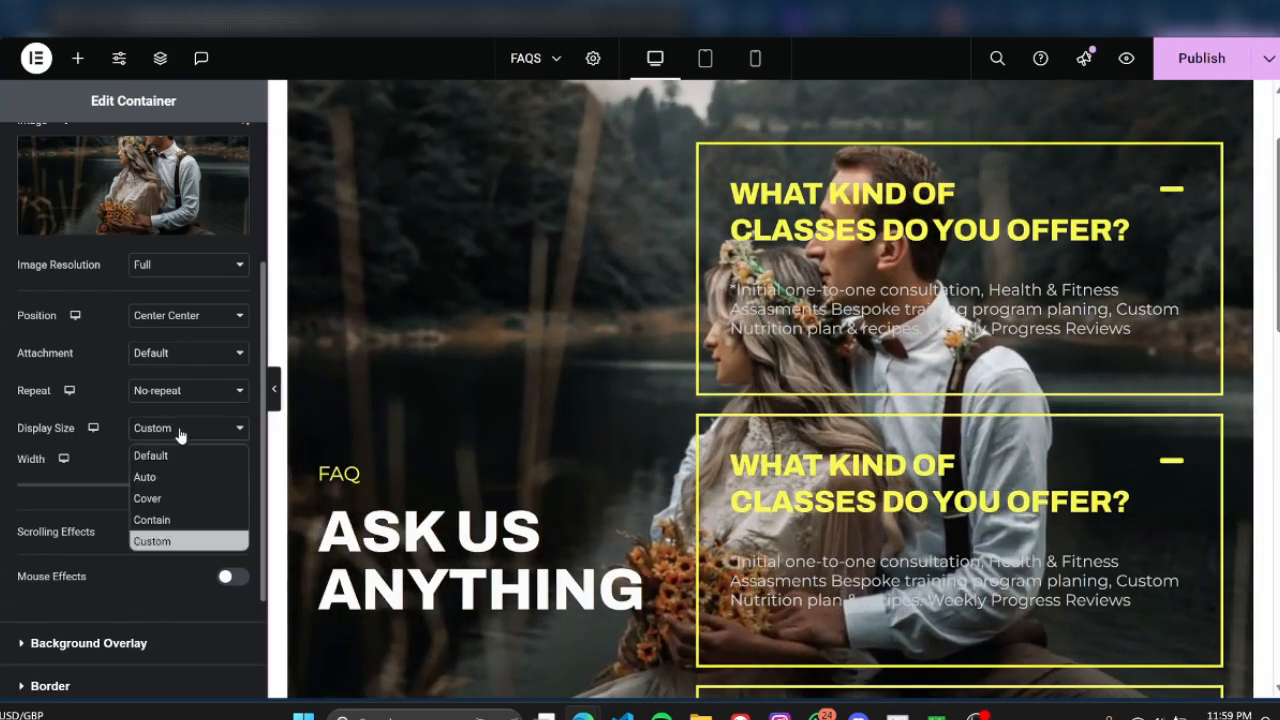
left_click(172, 495)
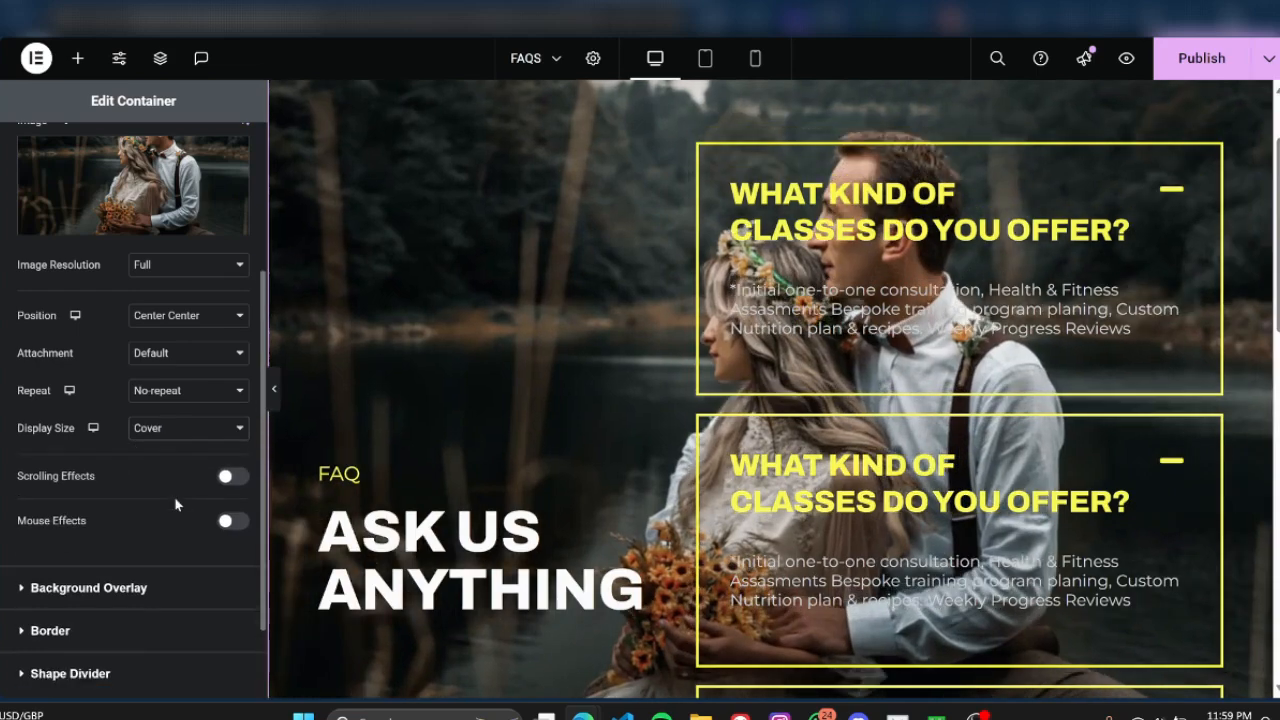
Check how the covering background image looks behind the header and FAQ boxes at full page width
left_click(274, 392)
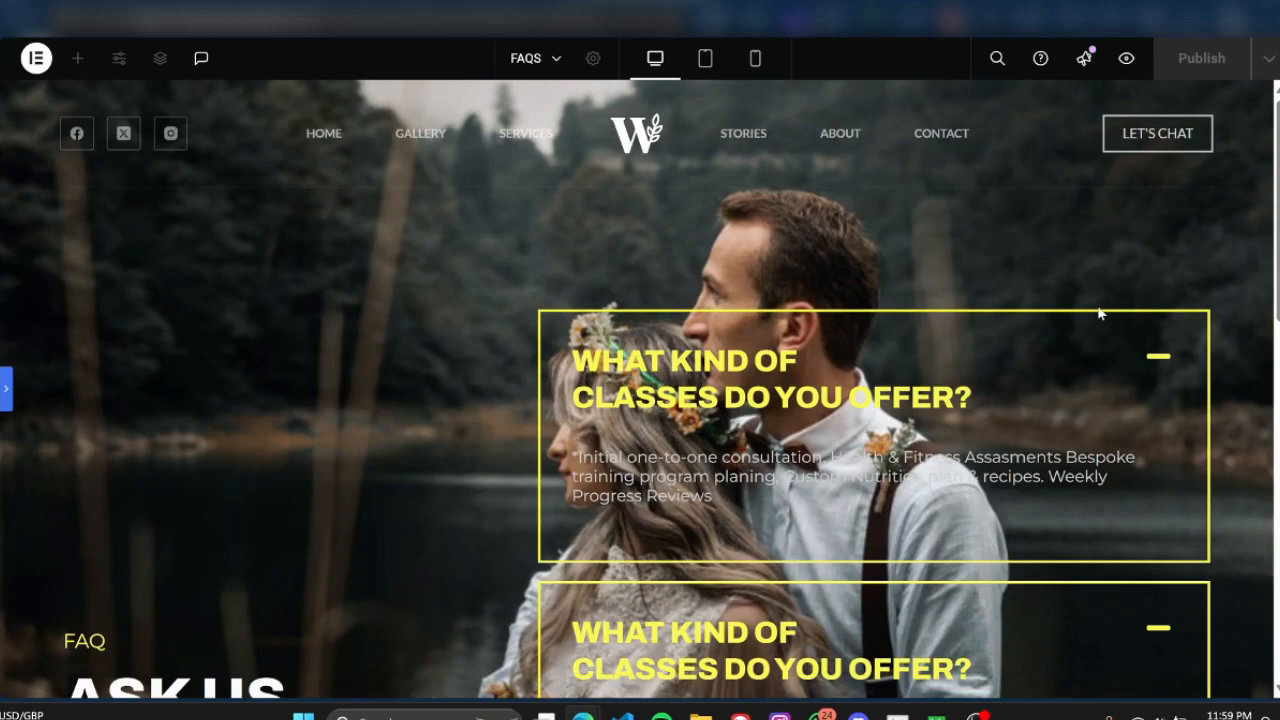
scroll(1098, 313, "down", 3)
scroll(1098, 313, "up", 2)
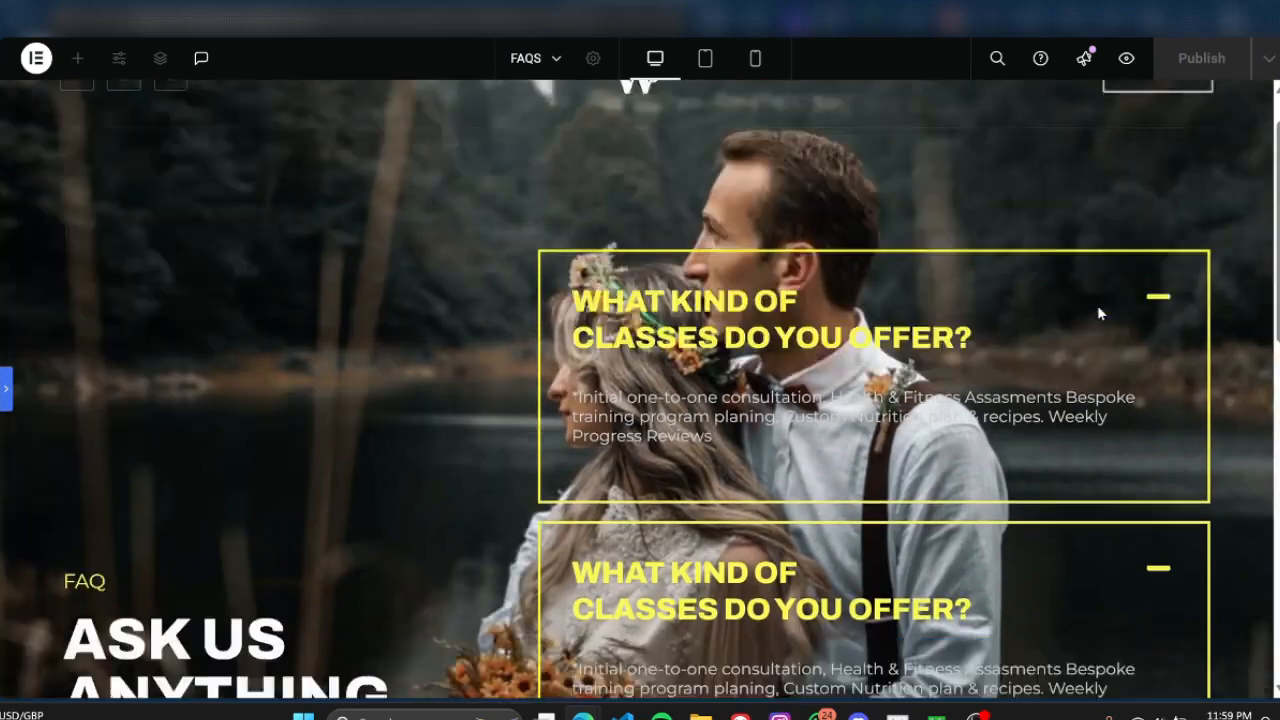
scroll(1098, 313, "down", 2)
scroll(1098, 313, "down", 3)
scroll(1098, 313, "up", 6)
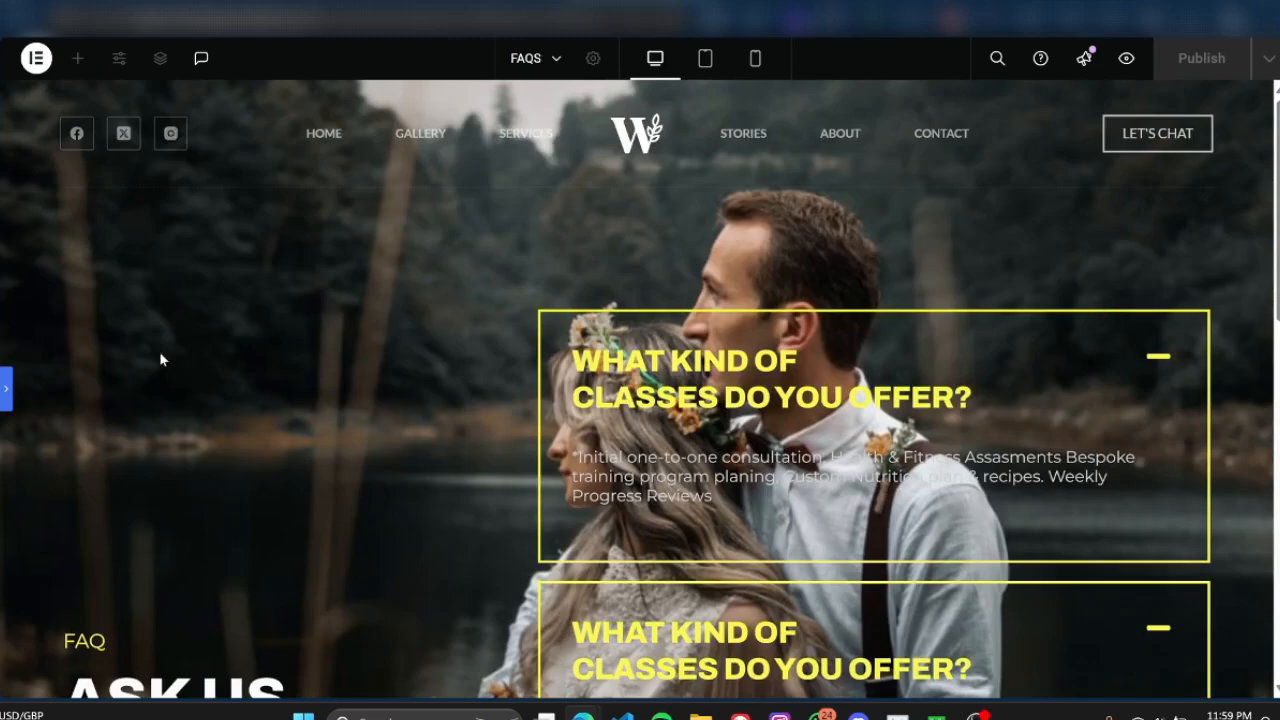
left_click(6, 395)
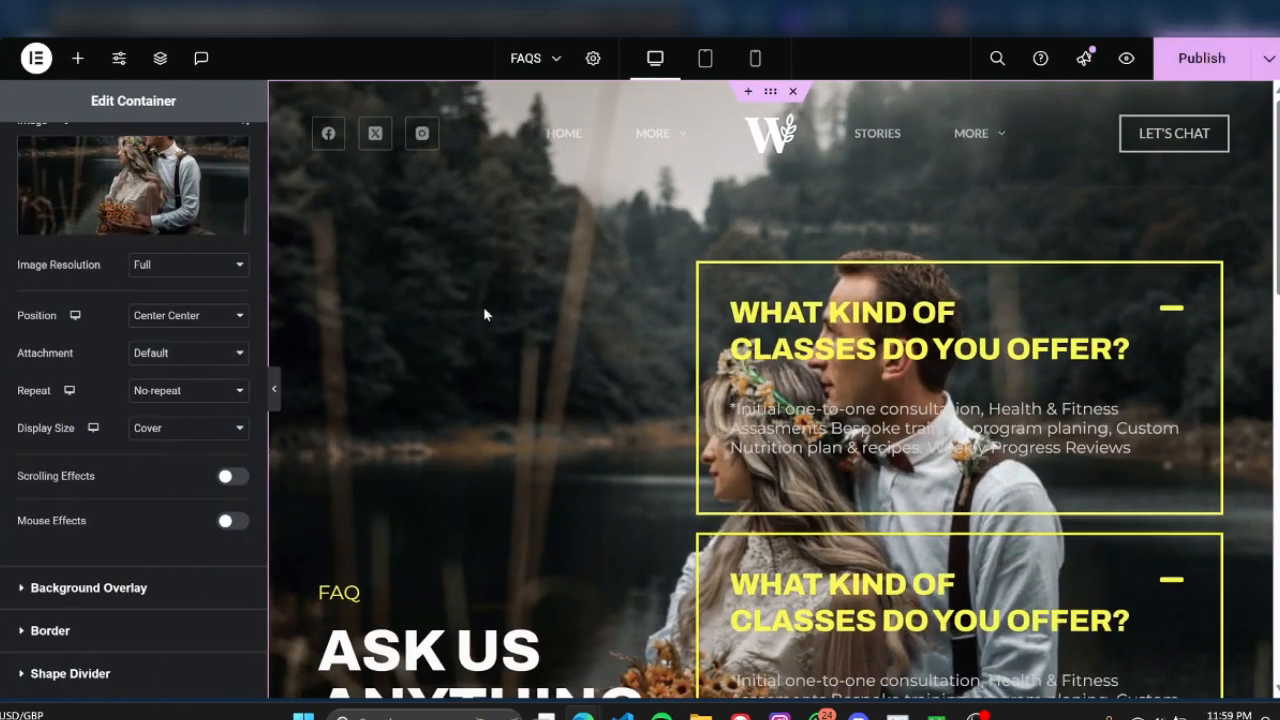
scroll(854, 178, "down", 2)
left_click(229, 206)
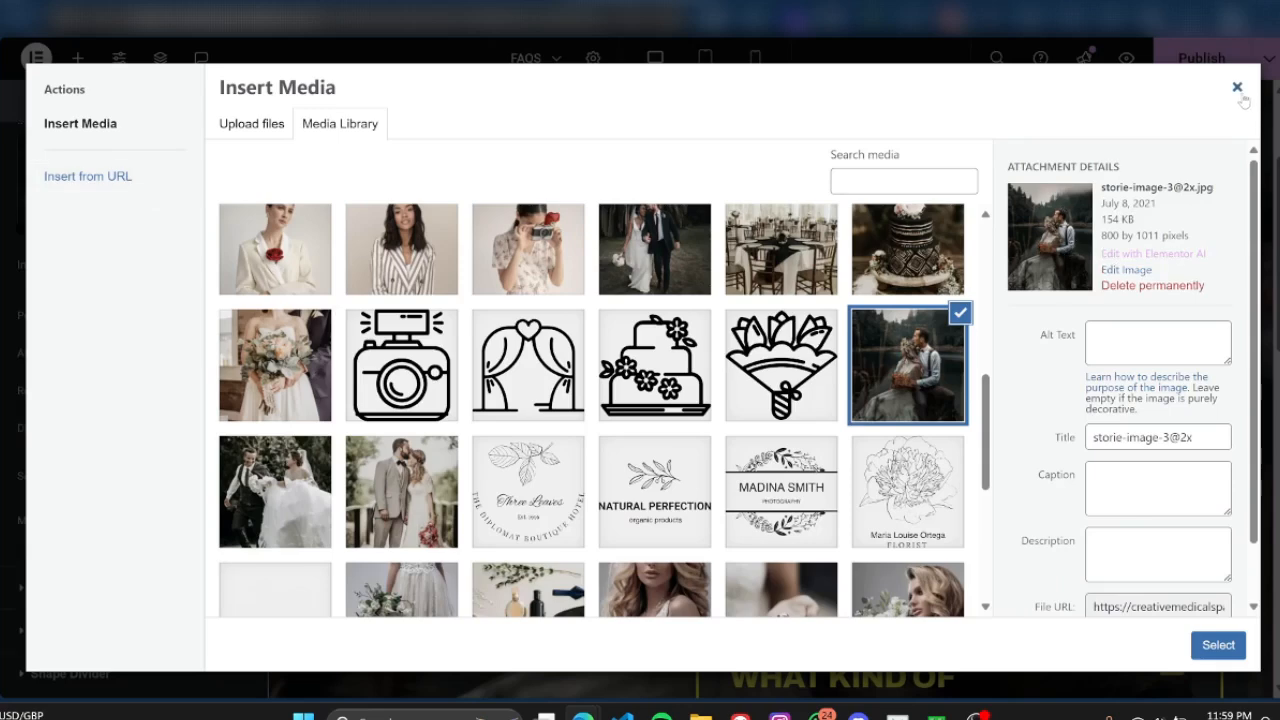
scroll(873, 312, "up", 1)
left_click(910, 330)
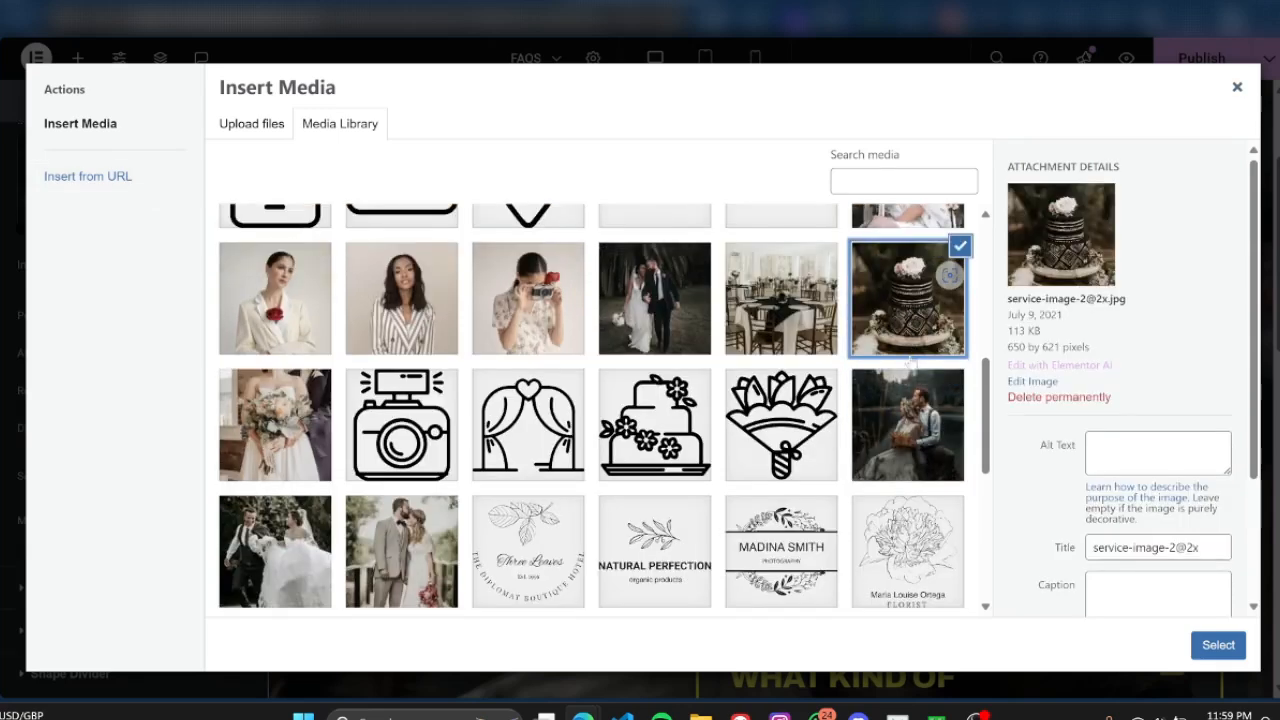
left_click(1208, 652)
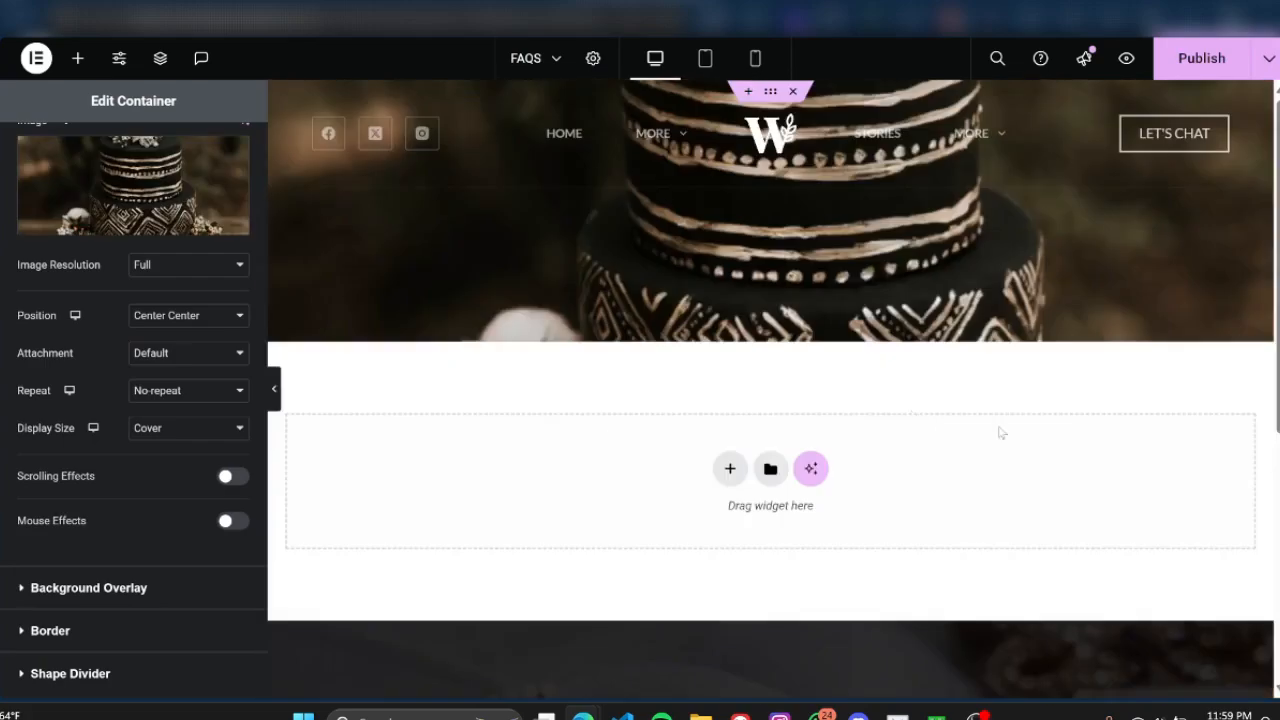
Preview the cake photo behind the FAQ section at full page width
left_click(274, 388)
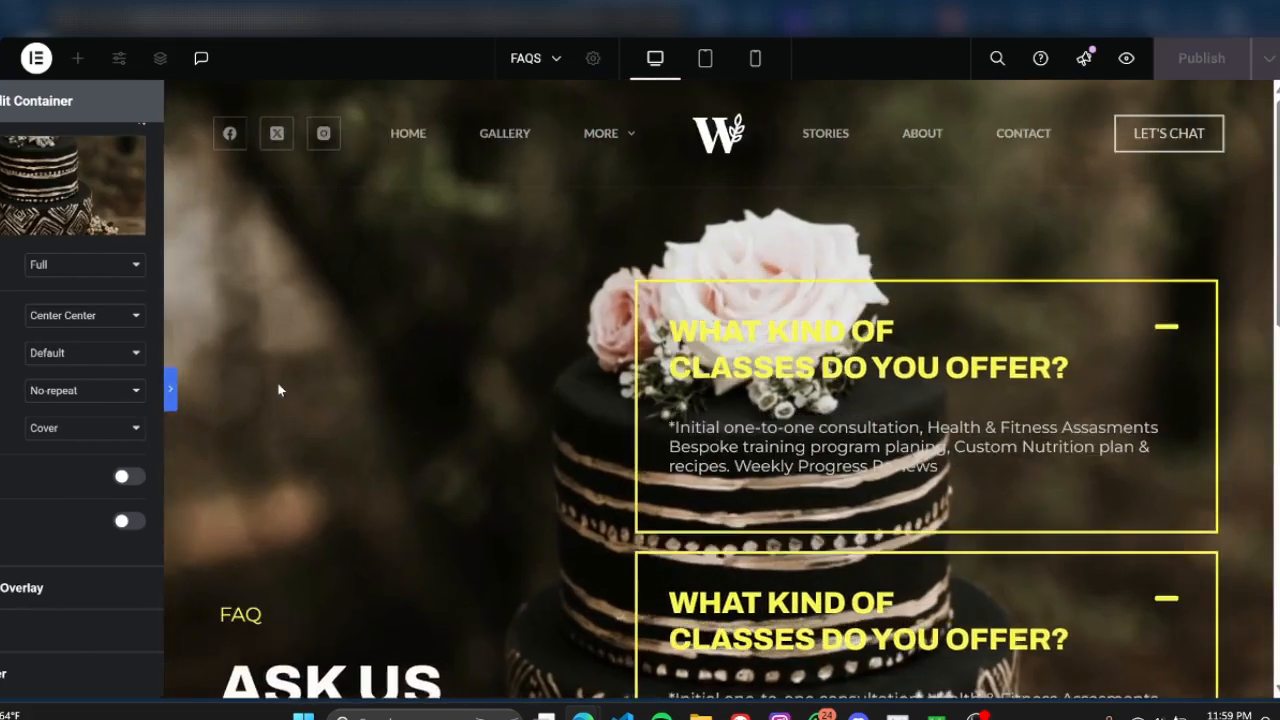
scroll(1057, 403, "down", 5)
scroll(1060, 401, "up", 4)
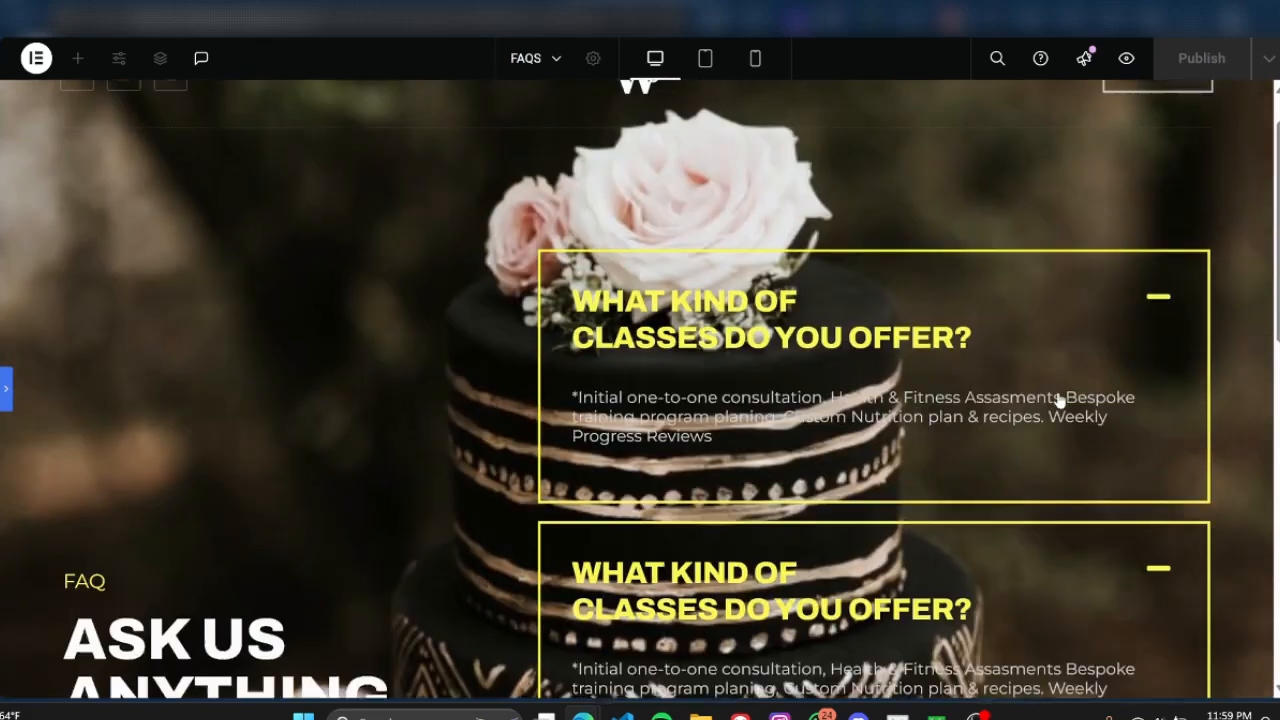
scroll(1060, 401, "up", 1)
left_click(10, 388)
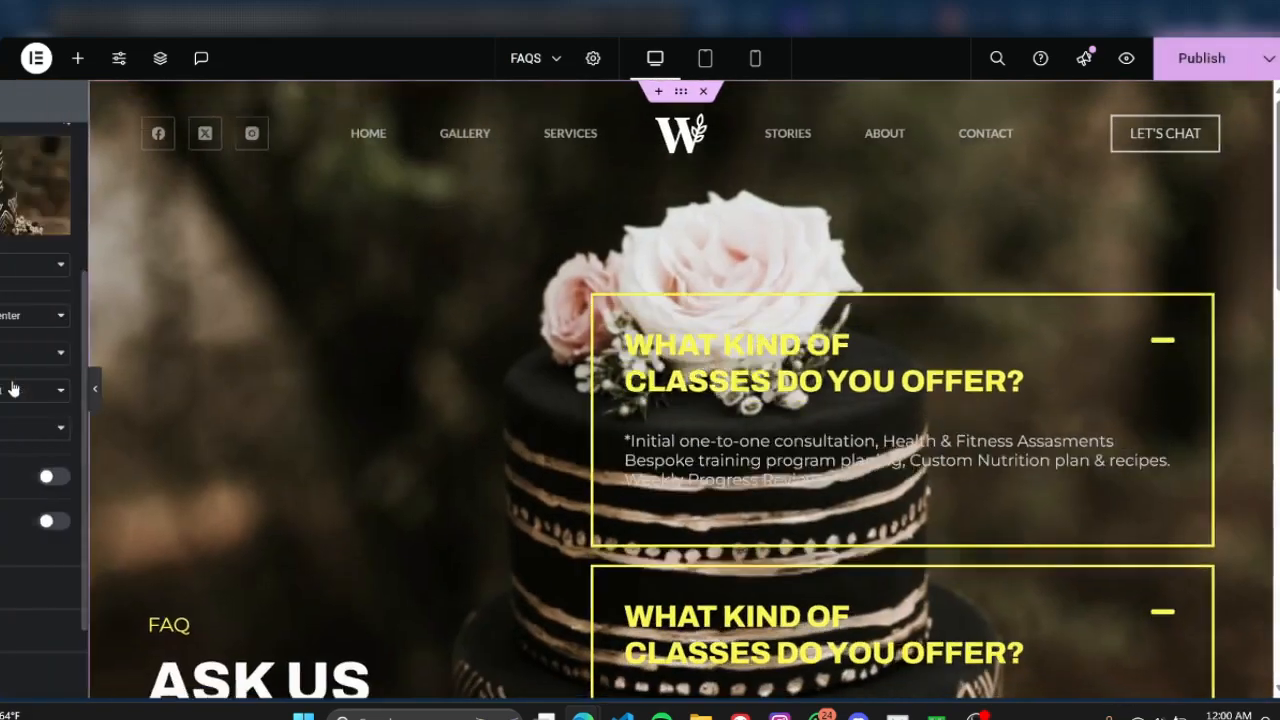
left_click(120, 200)
left_click(888, 415)
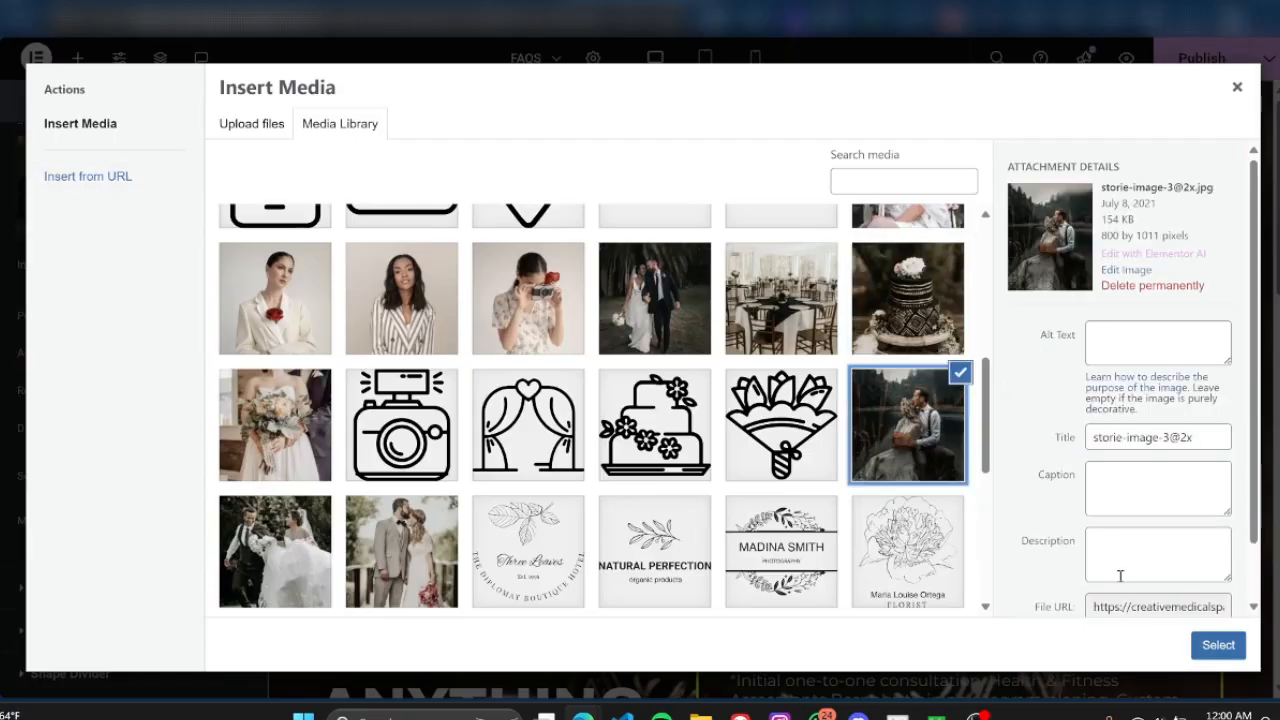
key("ctrl+z")
key("ctrl+z")
key("ctrl+z")
key("ctrl+z")
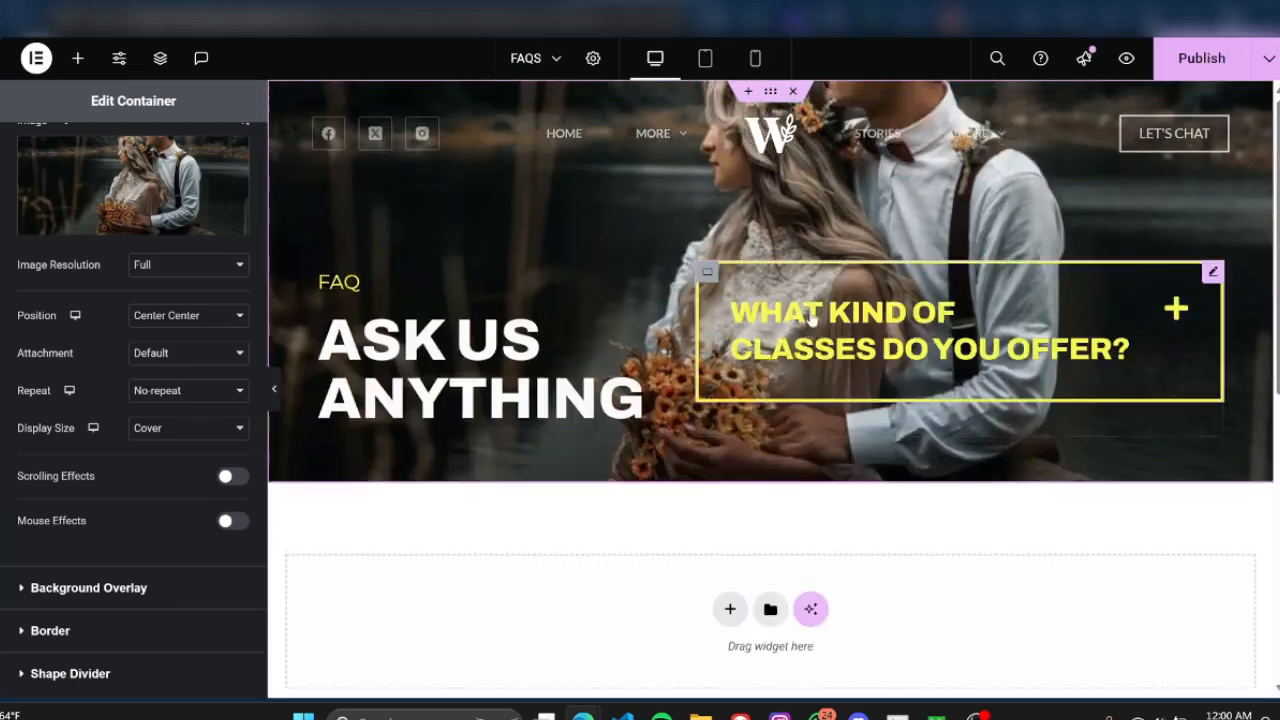
key("ctrl+z")
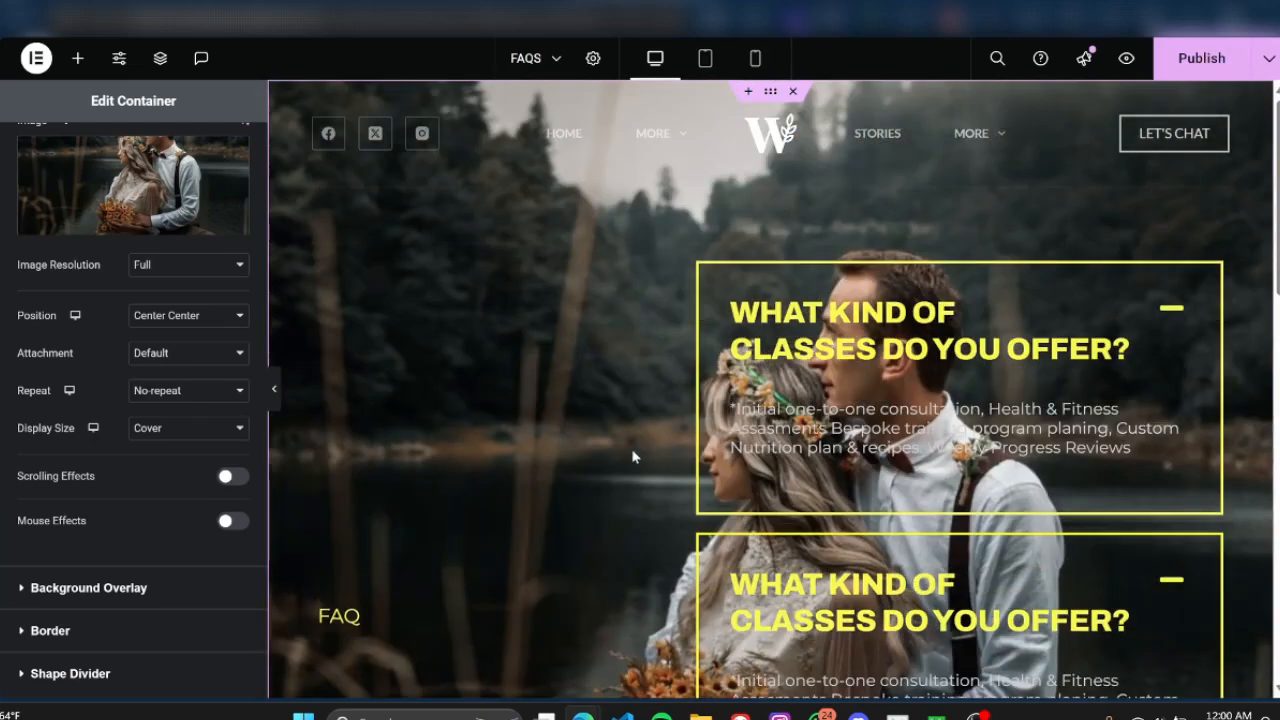
Examine the couple photo behind the header and FAQ section, both in the editor and at full page width
scroll(683, 343, "down", 3)
scroll(374, 374, "up", 1)
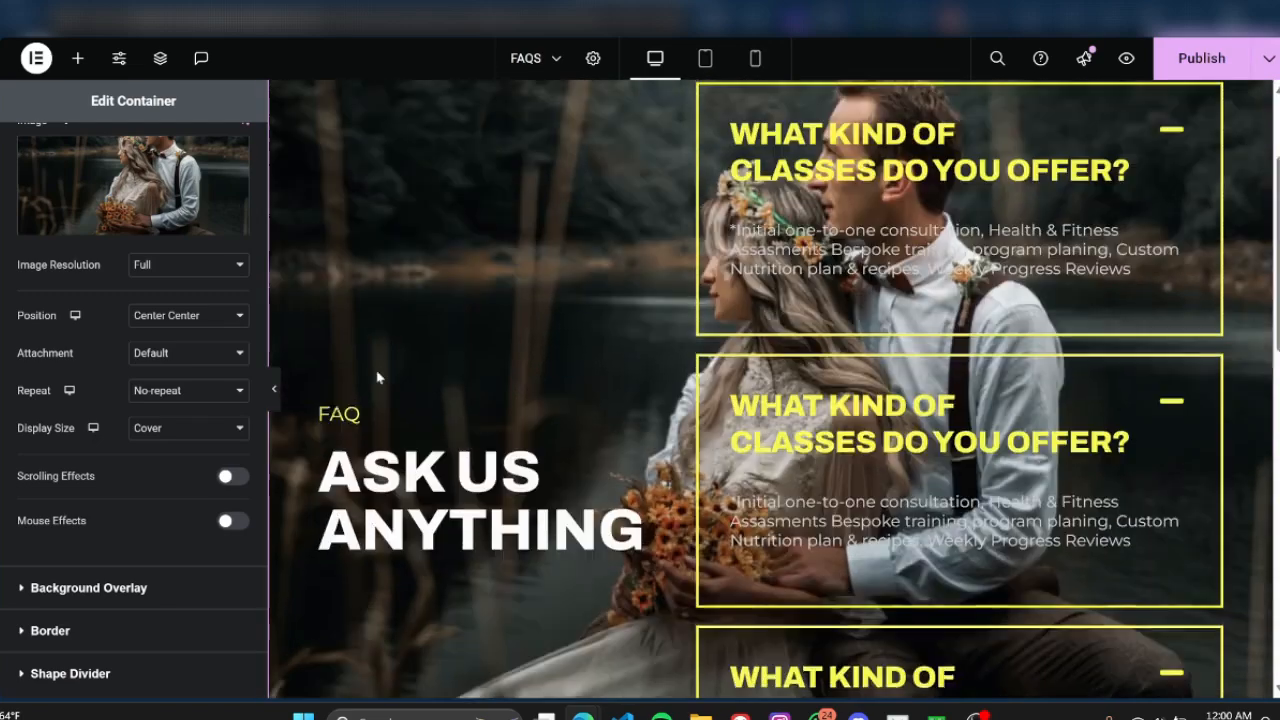
left_click(276, 390)
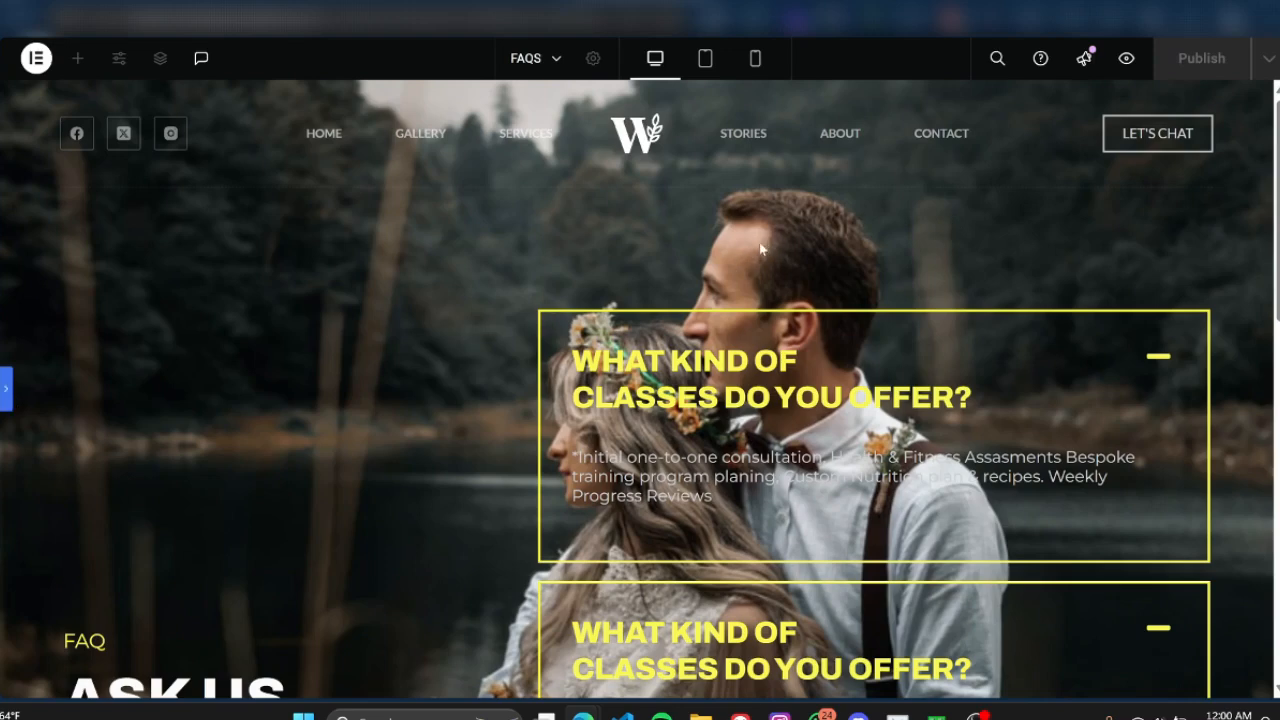
left_click(5, 395)
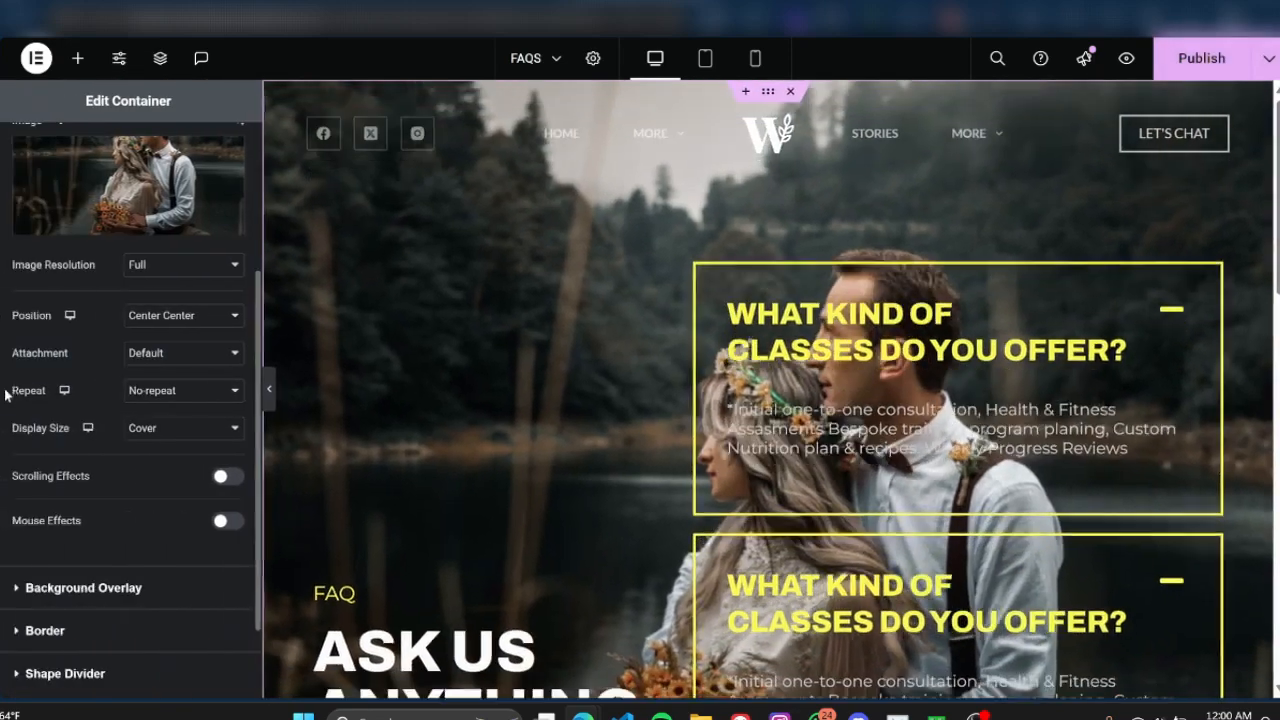
scroll(970, 250, "down", 3)
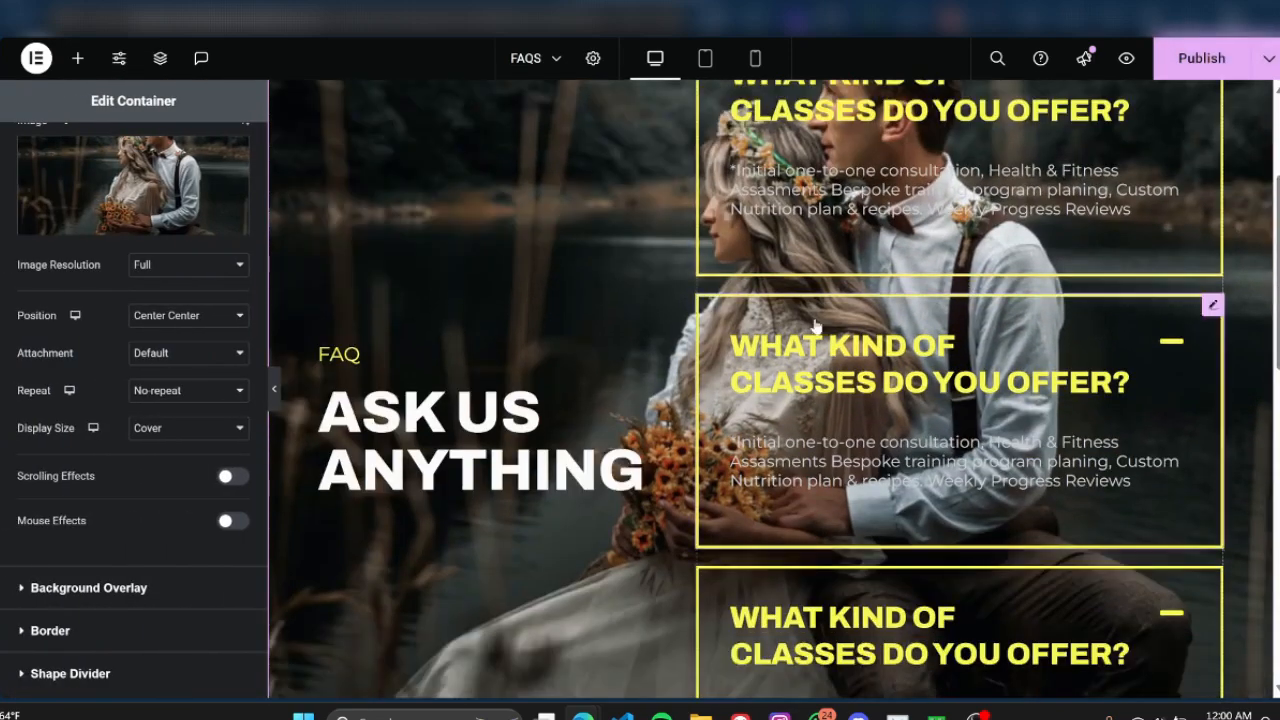
scroll(240, 295, "up", 3)
scroll(690, 355, "up", 3)
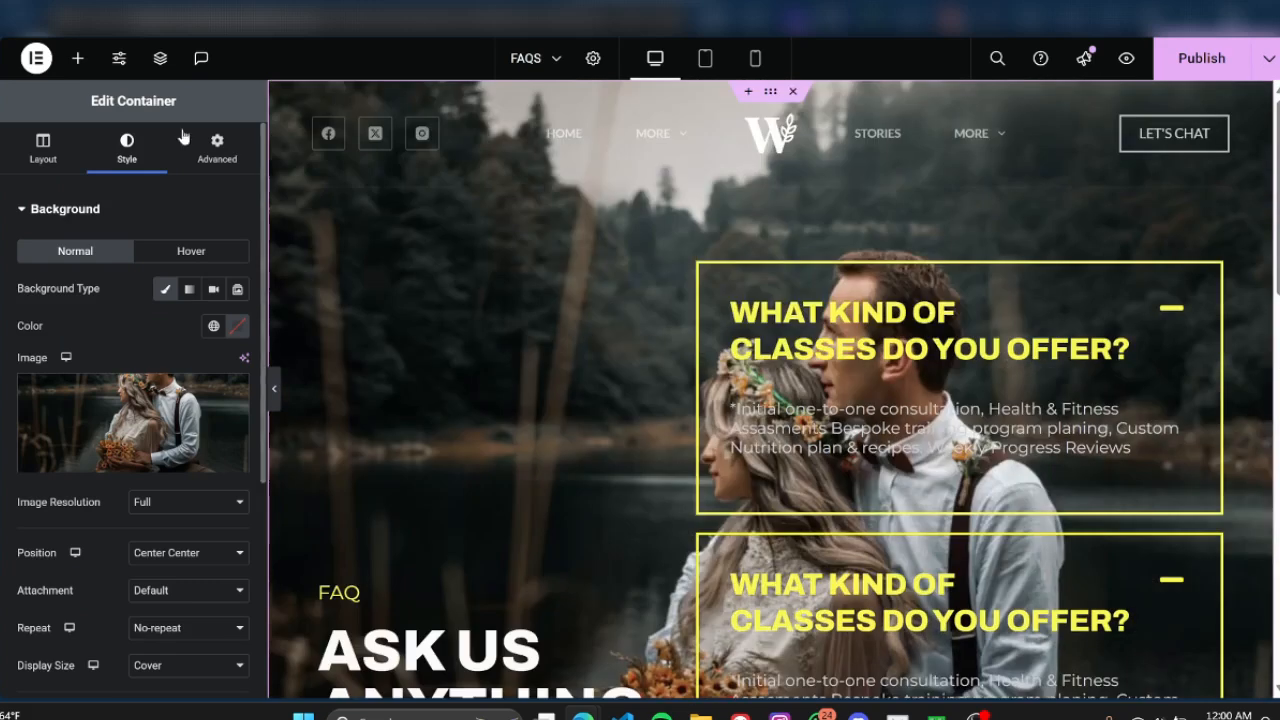
Show the page structure and view the Faq category of blocks in the template library without inserting one
left_click(162, 64)
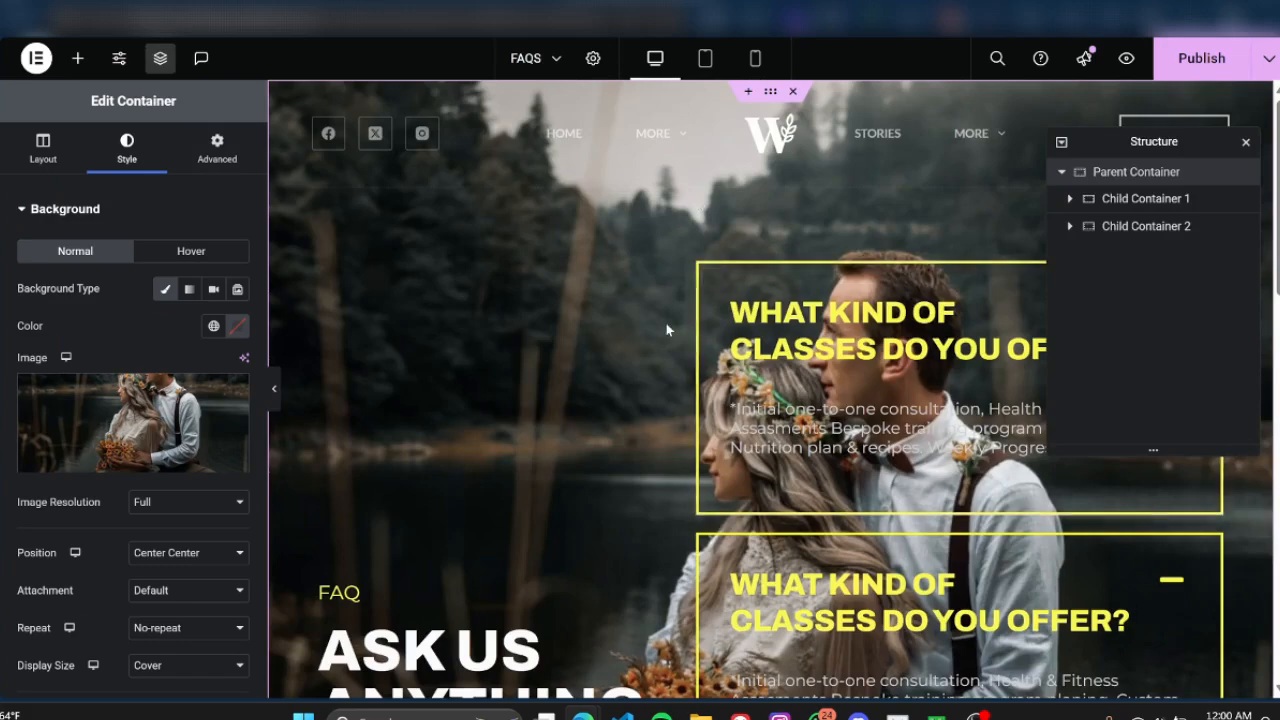
scroll(815, 397, "down", 4)
scroll(815, 397, "down", 4)
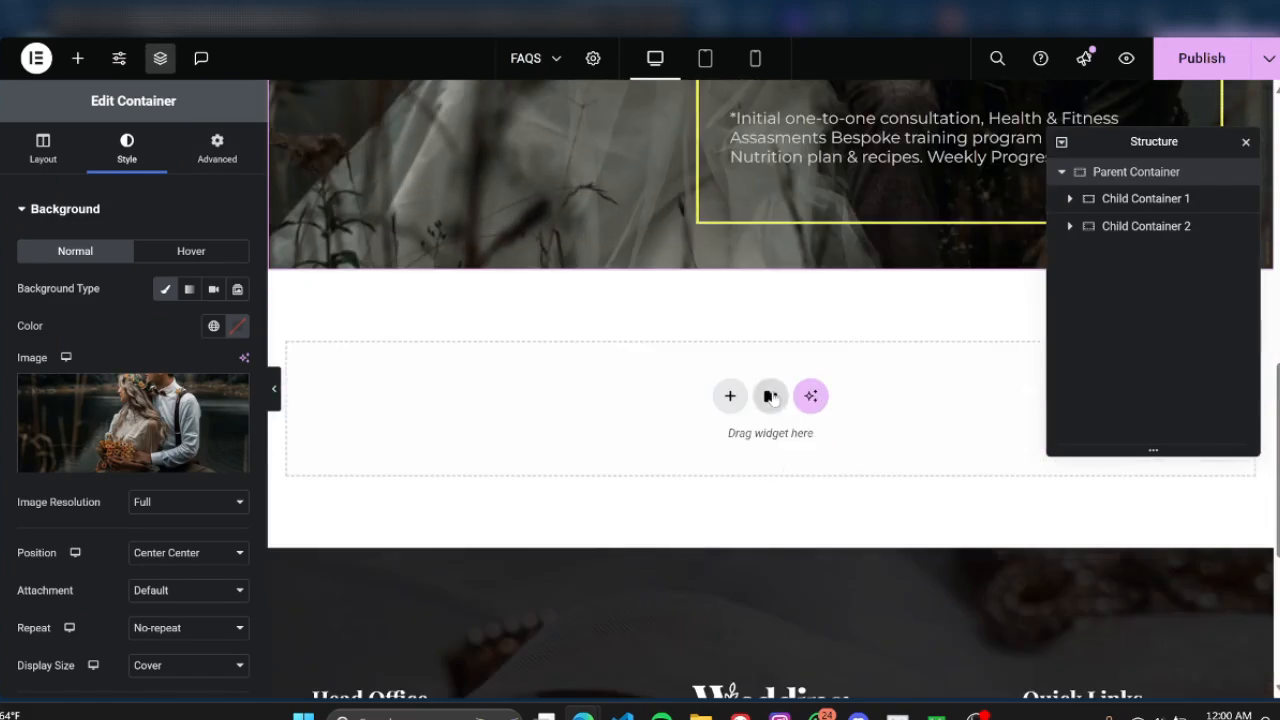
left_click(770, 396)
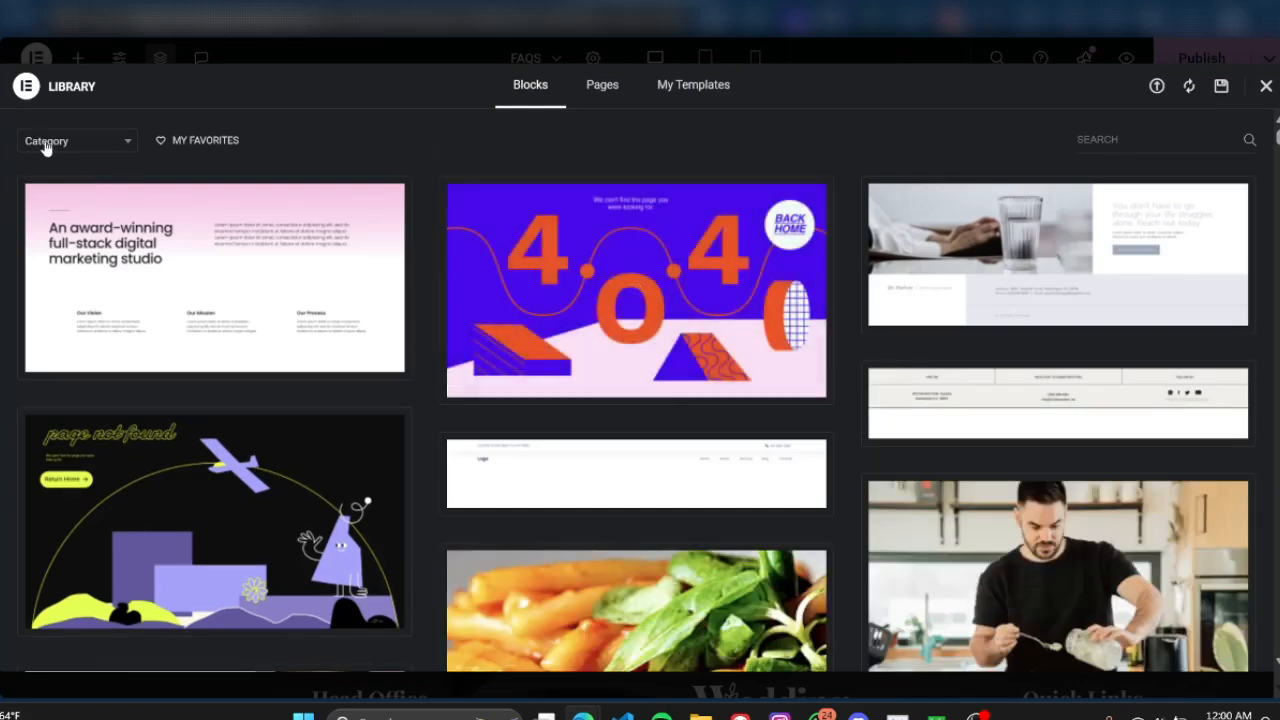
left_click(45, 141)
scroll(62, 288, "down", 1)
scroll(60, 288, "down", 1)
left_click(48, 259)
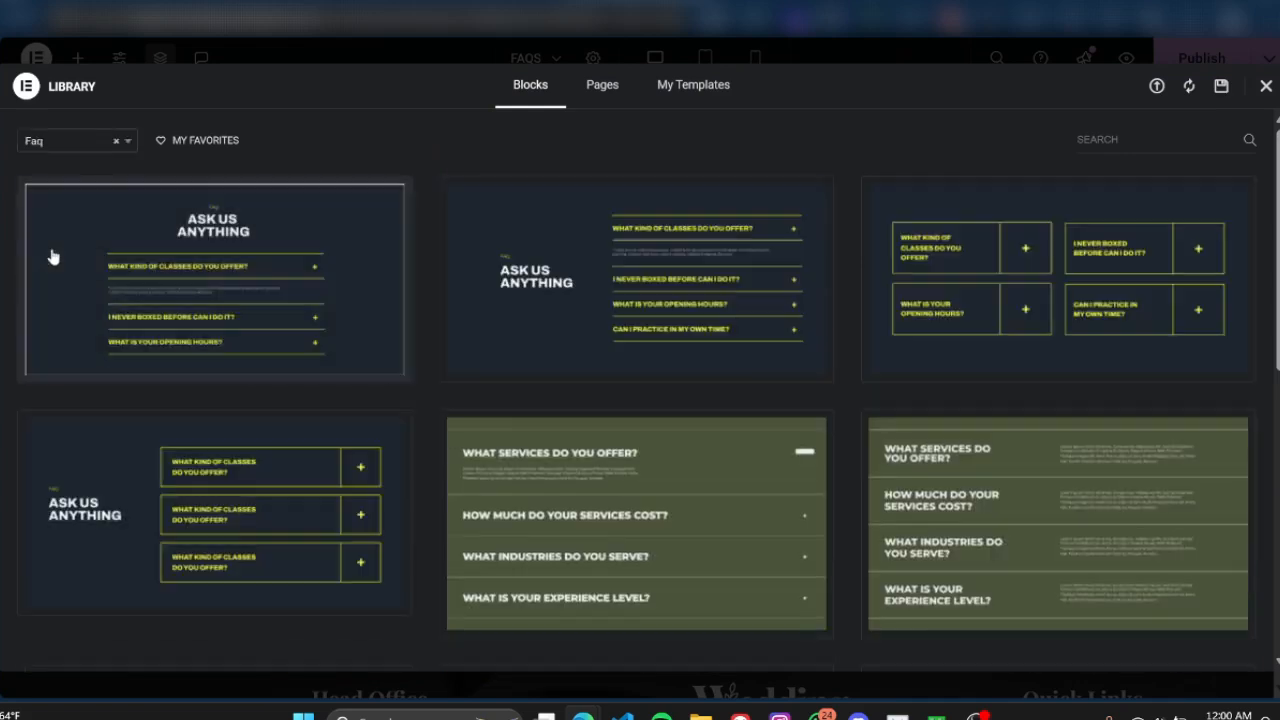
left_click(1265, 87)
Switch to the published About page and examine how its hero background image behaves while scrolling
scroll(851, 403, "up", 5)
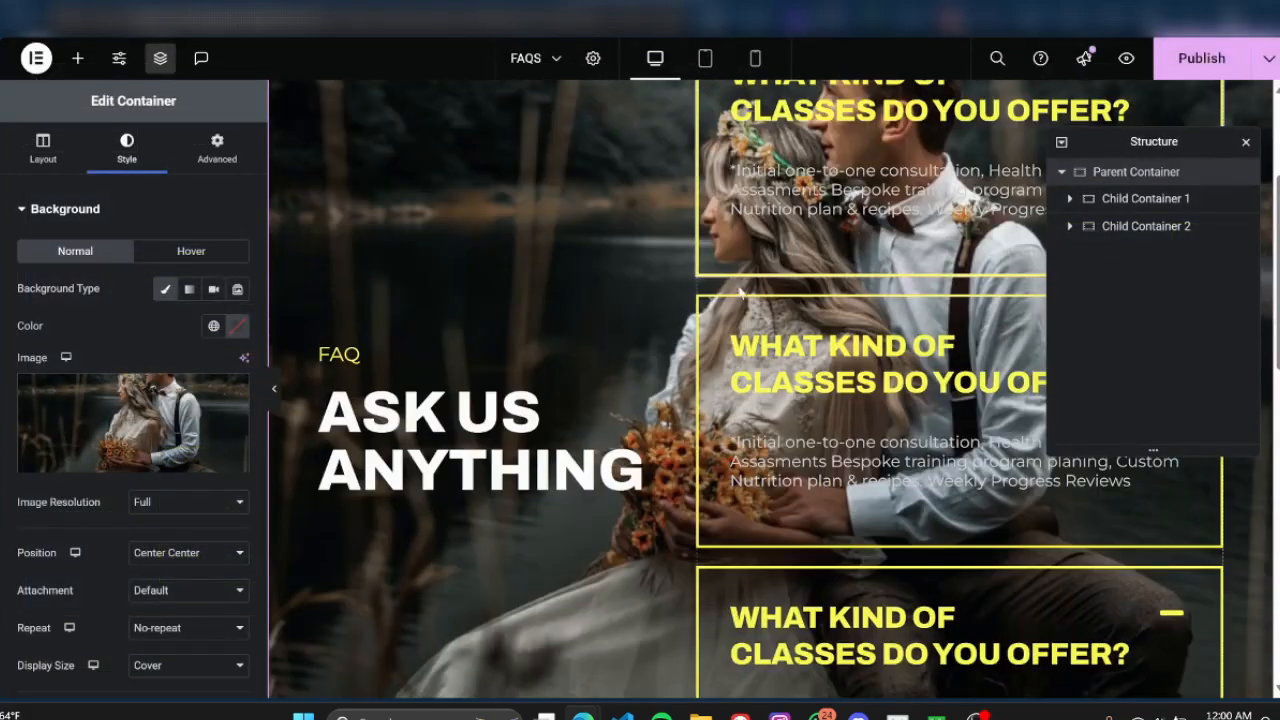
scroll(481, 455, "up", 3)
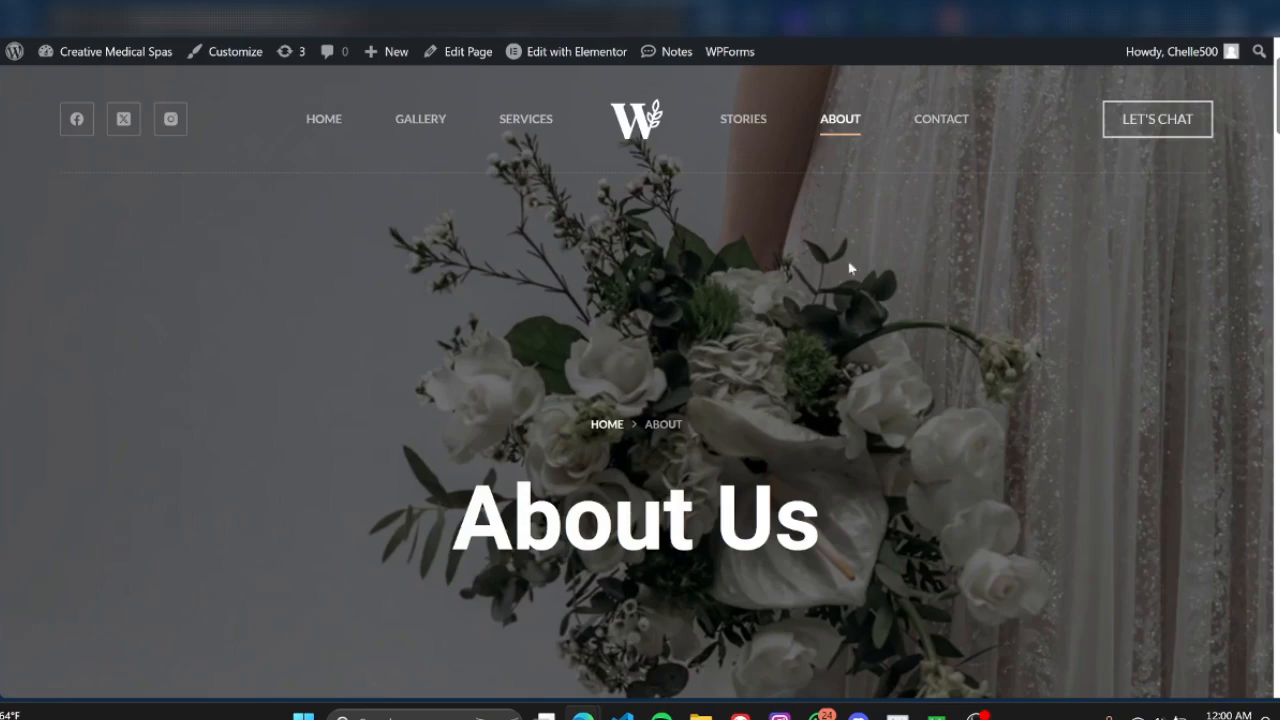
scroll(880, 265, "down", 3)
scroll(883, 267, "up", 3)
scroll(1113, 435, "down", 3)
scroll(1113, 433, "up", 3)
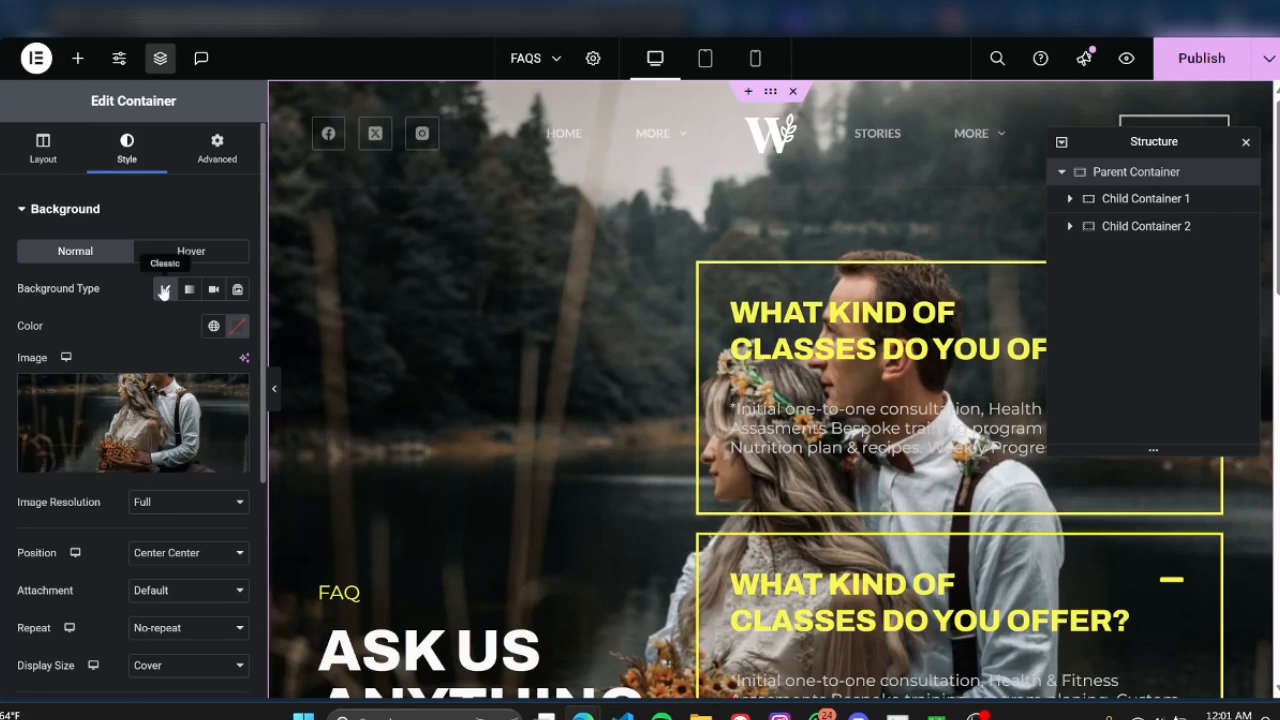
Add a classic background overlay to the parent container with the dark color #151515
mouse_move(155, 432)
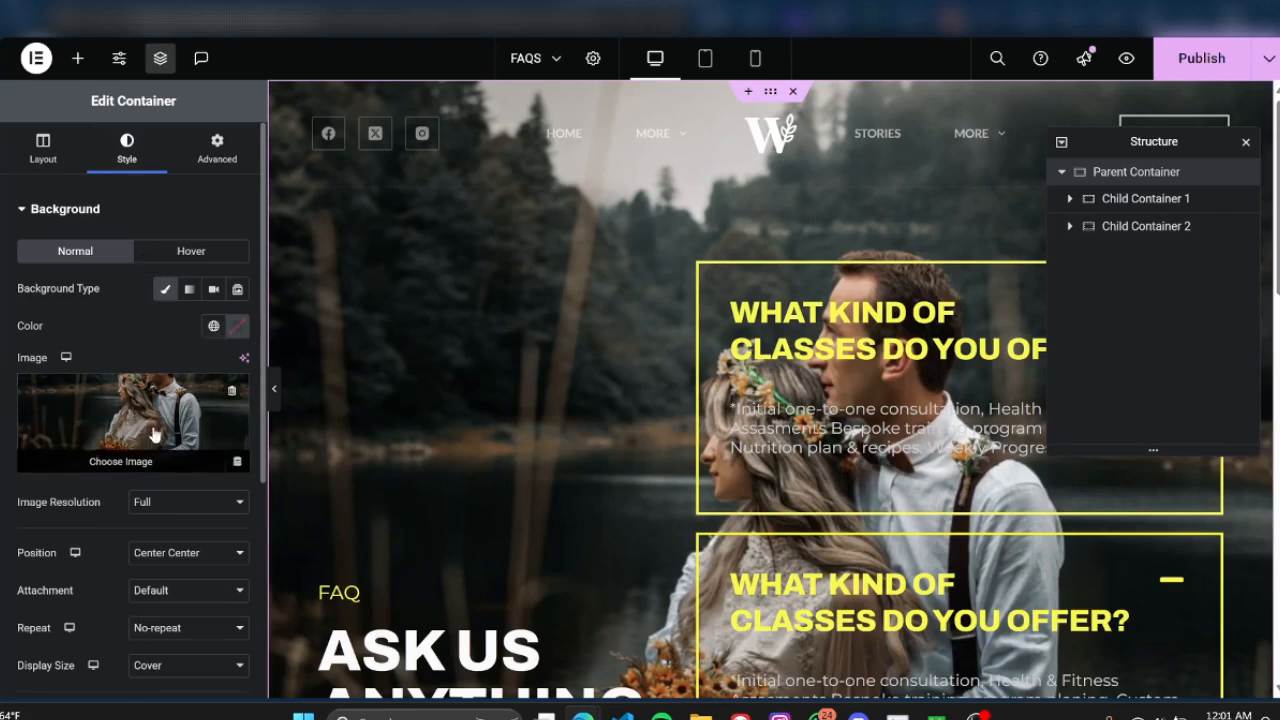
scroll(165, 426, "down", 1)
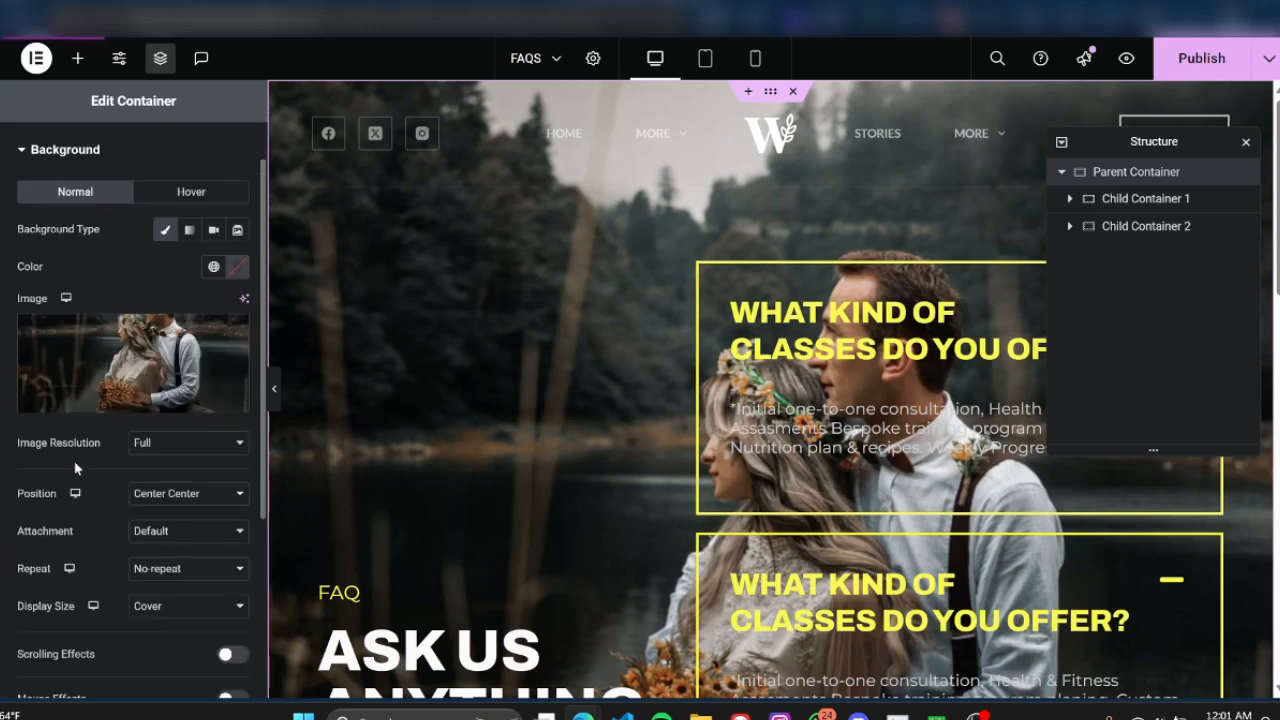
scroll(135, 485, "down", 1)
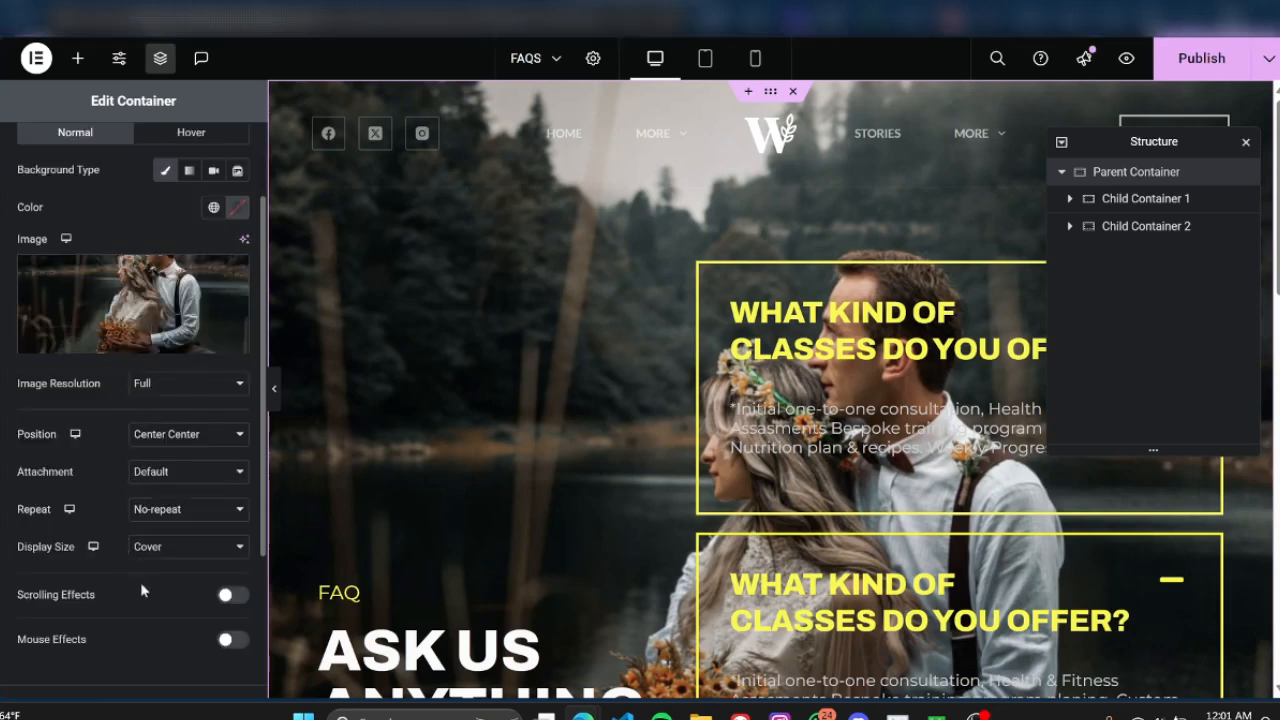
scroll(85, 517, "down", 1)
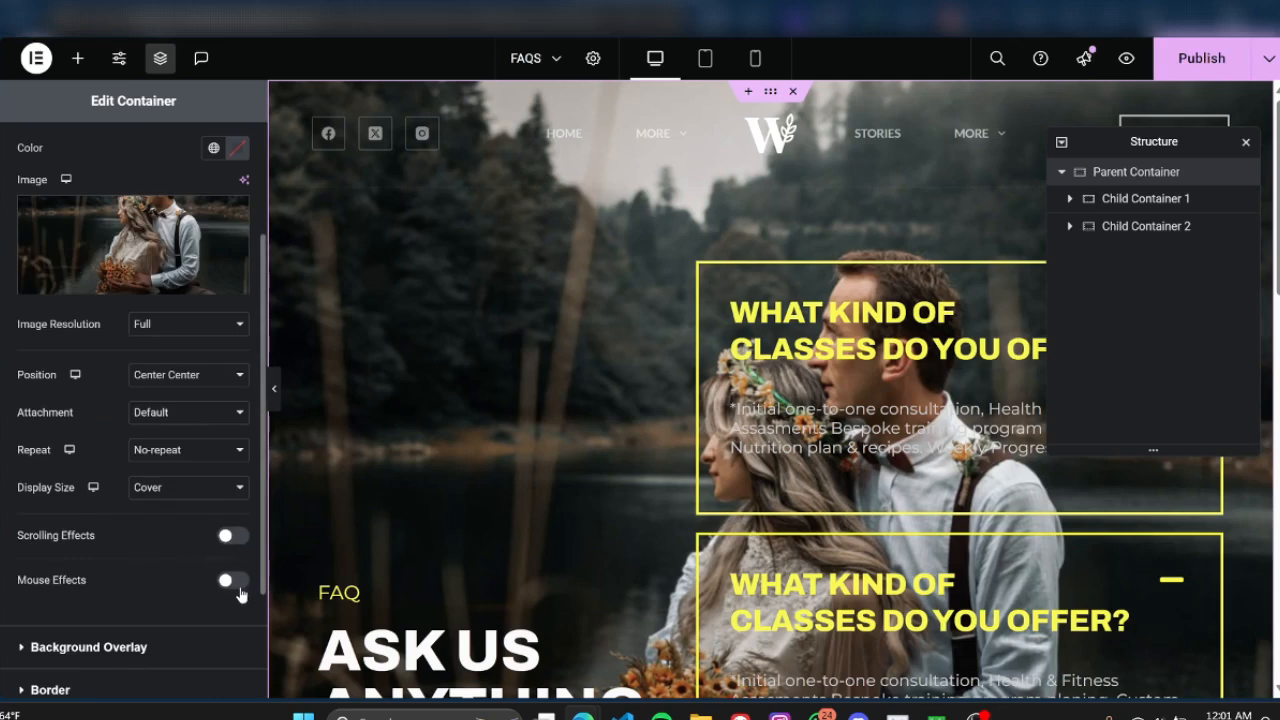
scroll(170, 560, "down", 2)
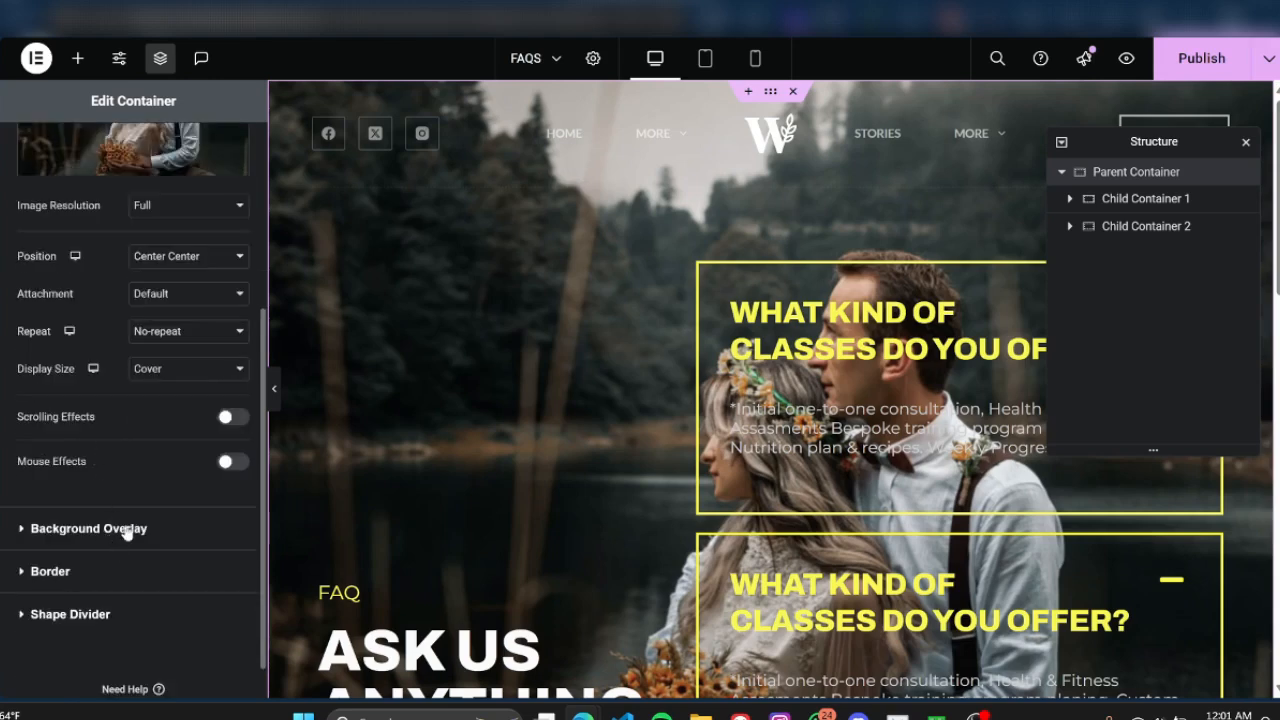
left_click(88, 528)
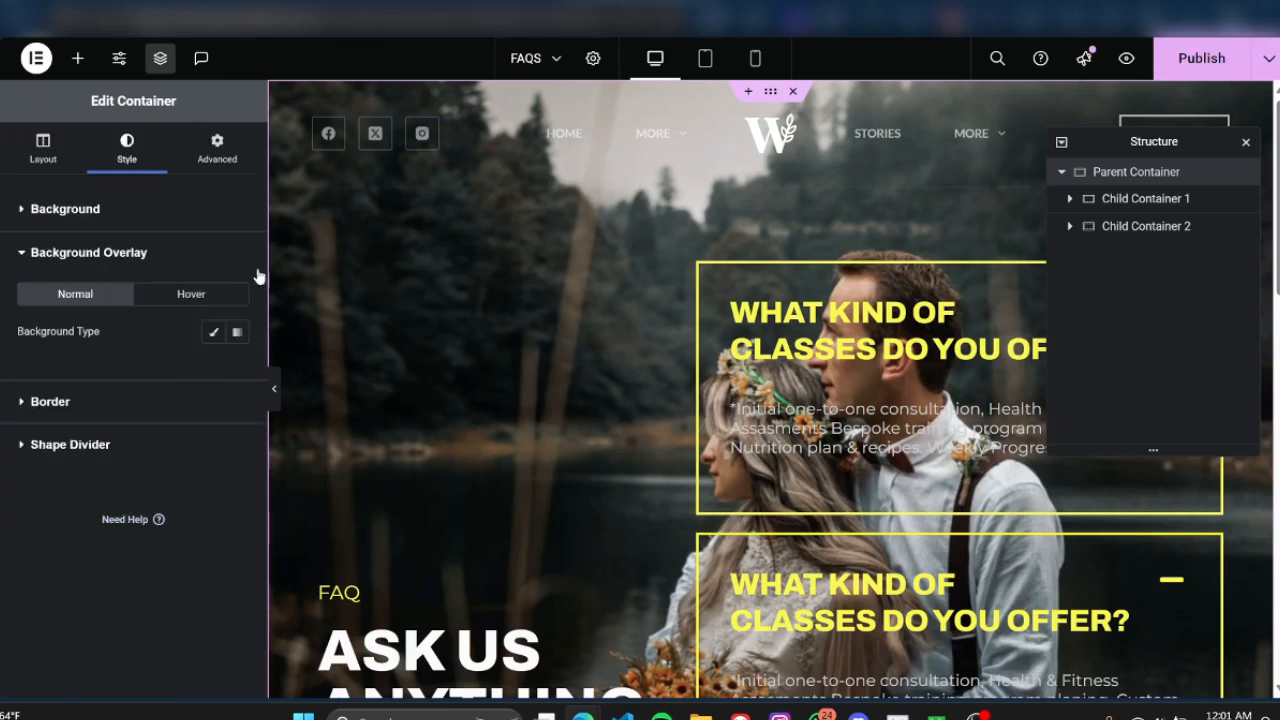
left_click(213, 331)
left_click(237, 369)
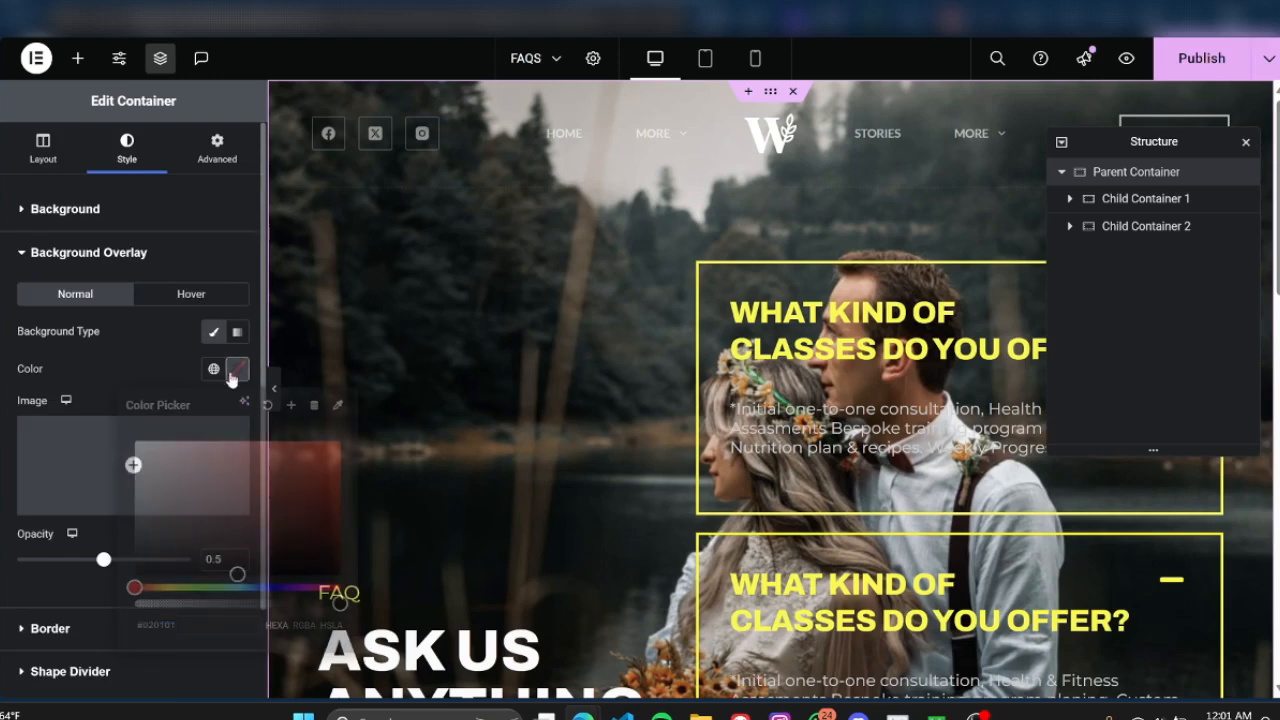
mouse_move(249, 480)
left_mouse_down()
mouse_move(157, 529)
mouse_move(121, 569)
left_mouse_up()
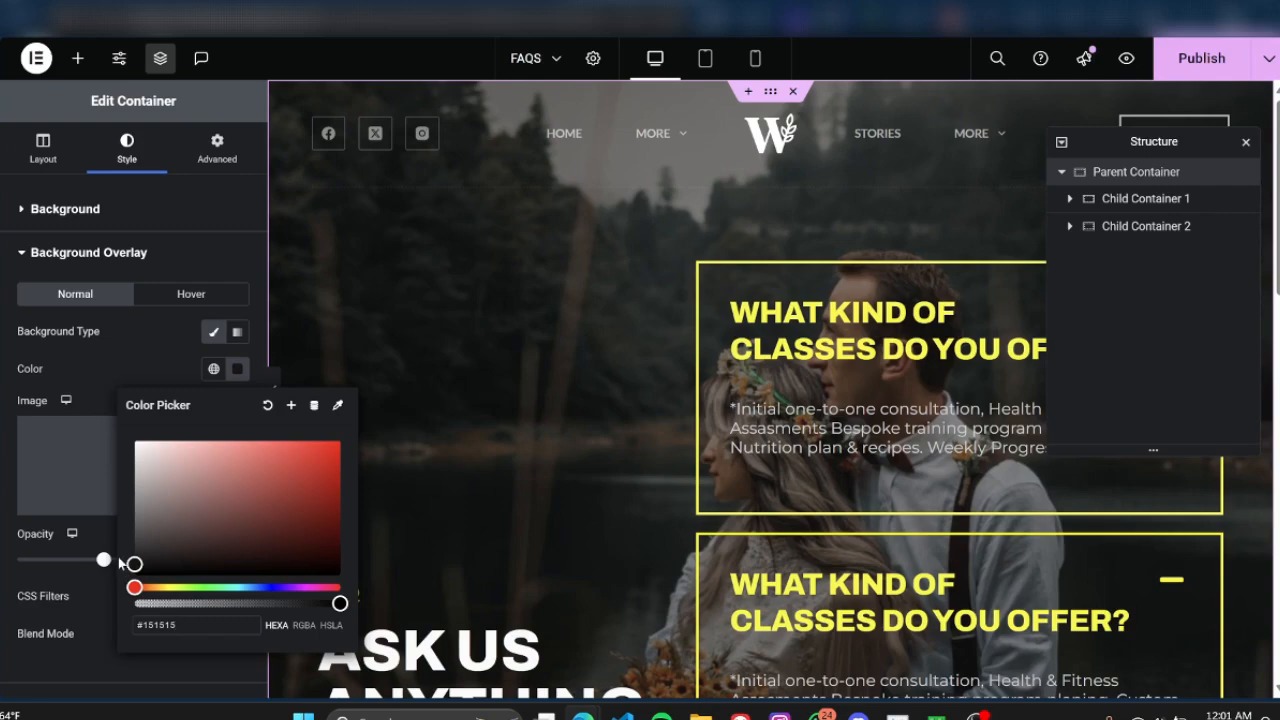
left_click(114, 377)
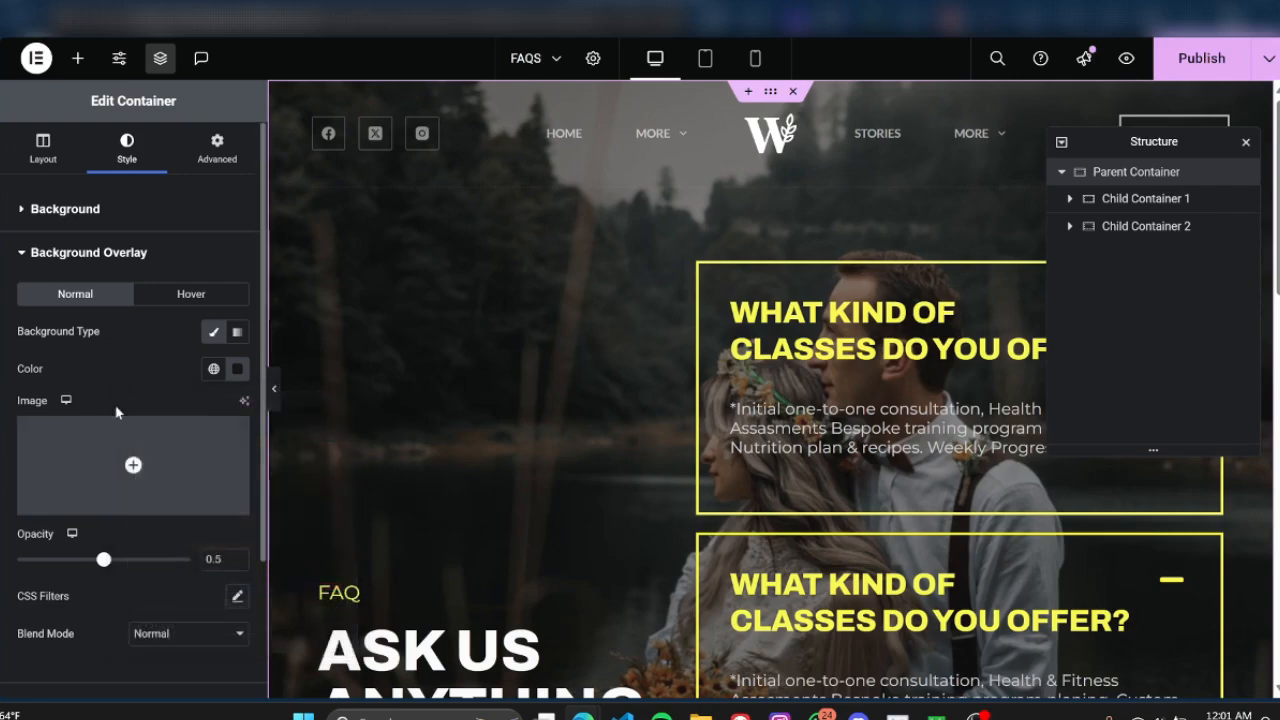
scroll(399, 520, "down", 1)
scroll(394, 420, "up", 1)
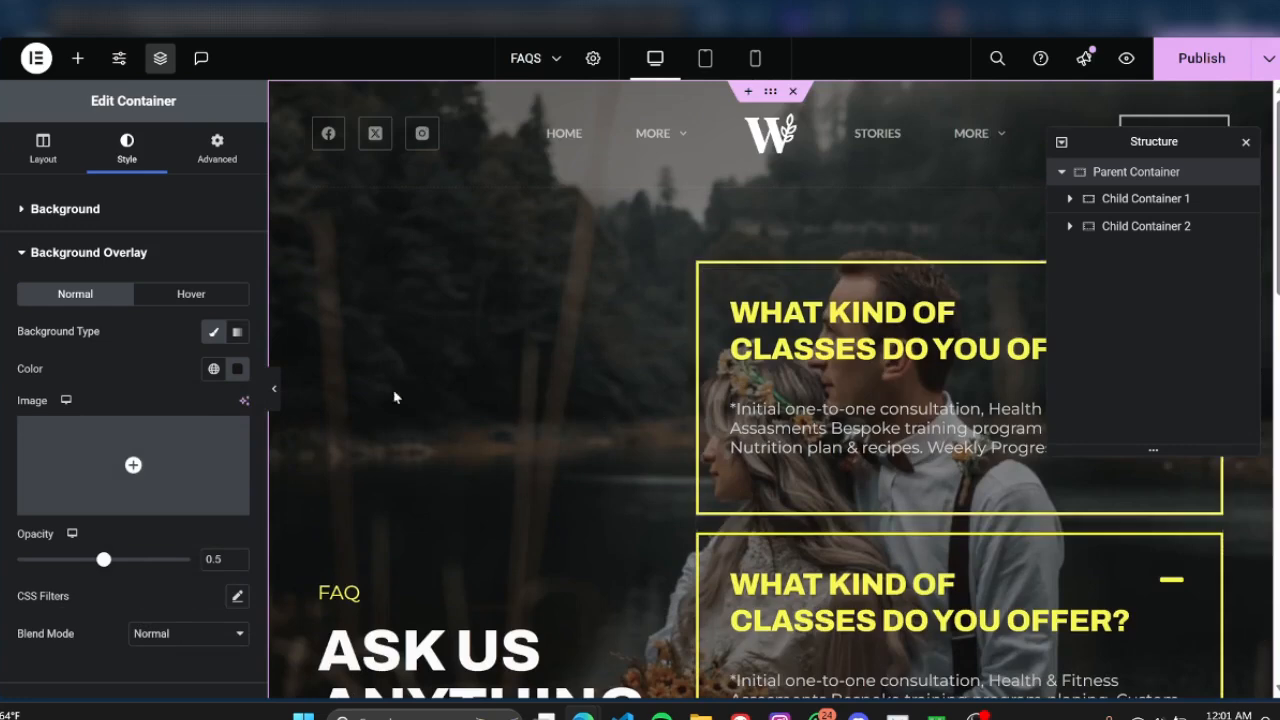
Clear the overlay color and check how the FAQ text reads over the plain couple photo
left_click(237, 369)
left_click(266, 404)
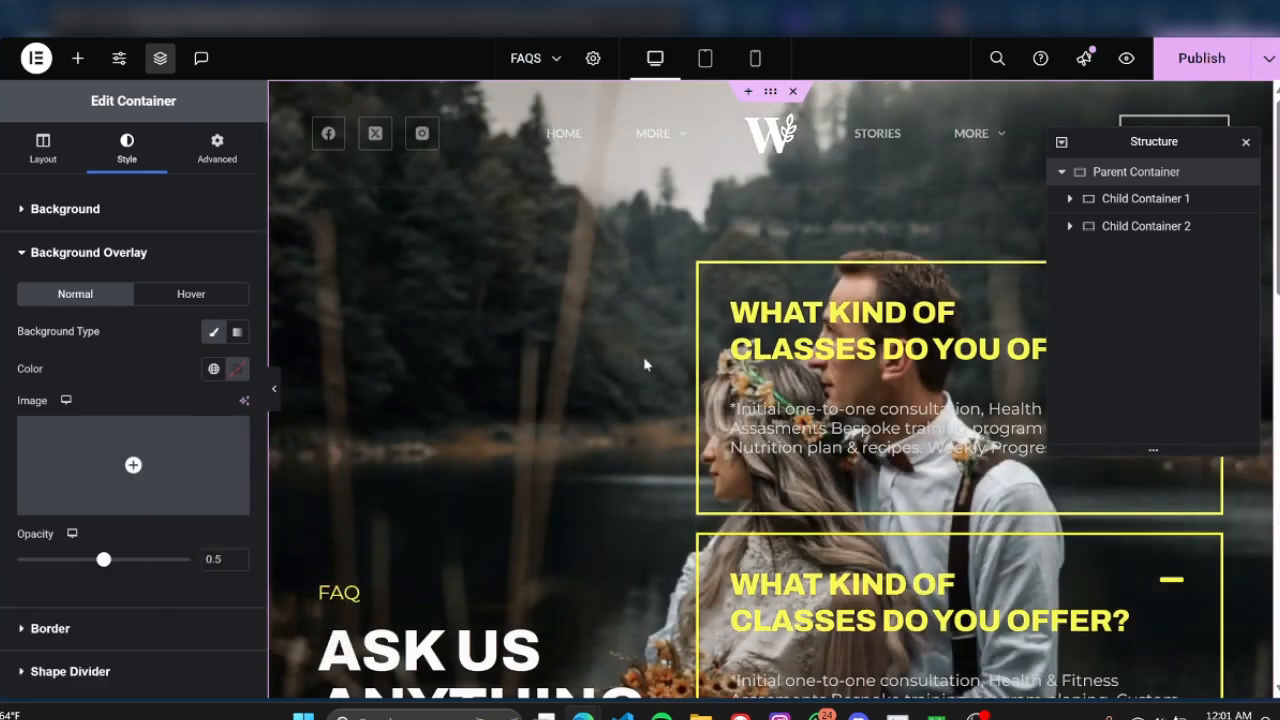
scroll(600, 330, "down", 2)
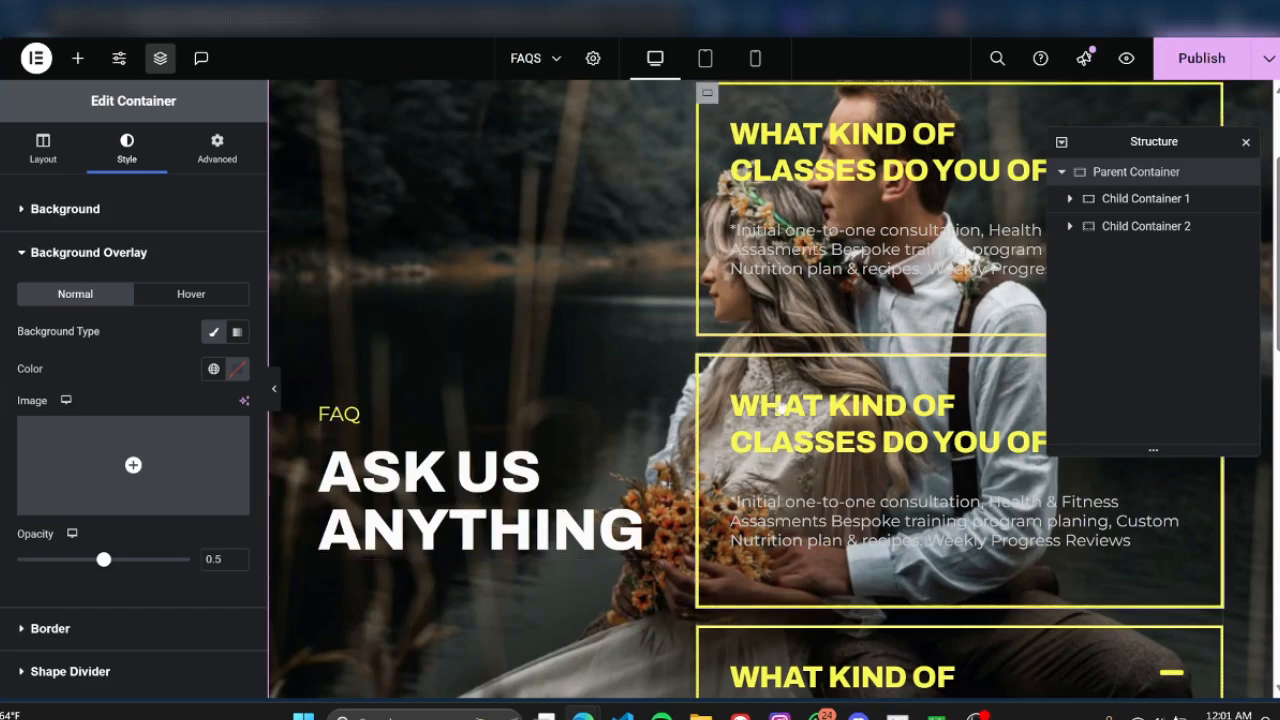
scroll(785, 398, "up", 2)
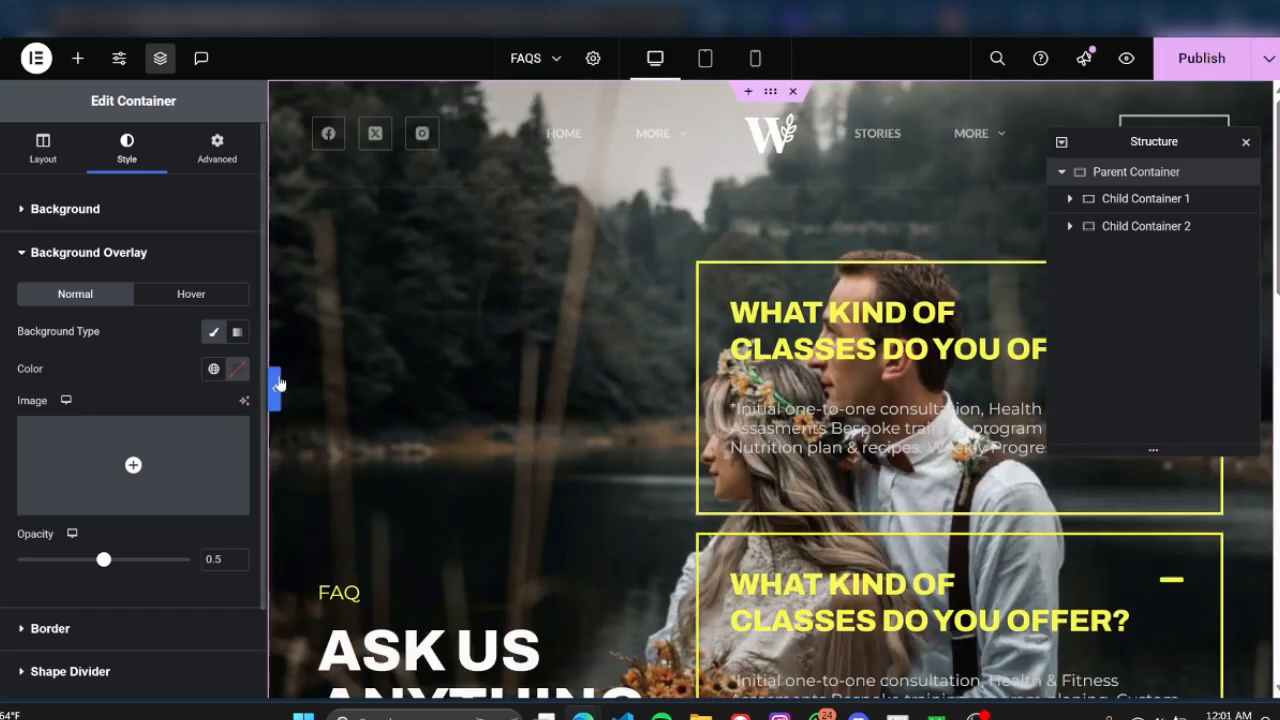
scroll(714, 433, "down", 3)
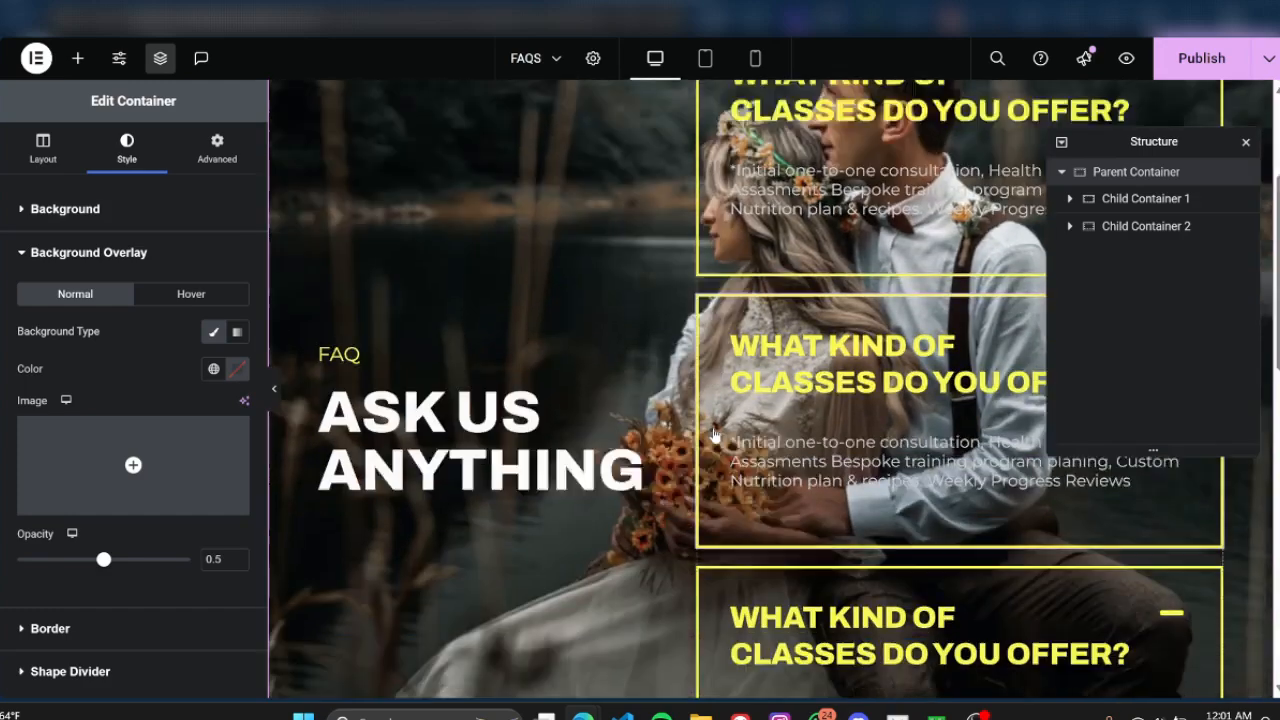
scroll(731, 428, "up", 2)
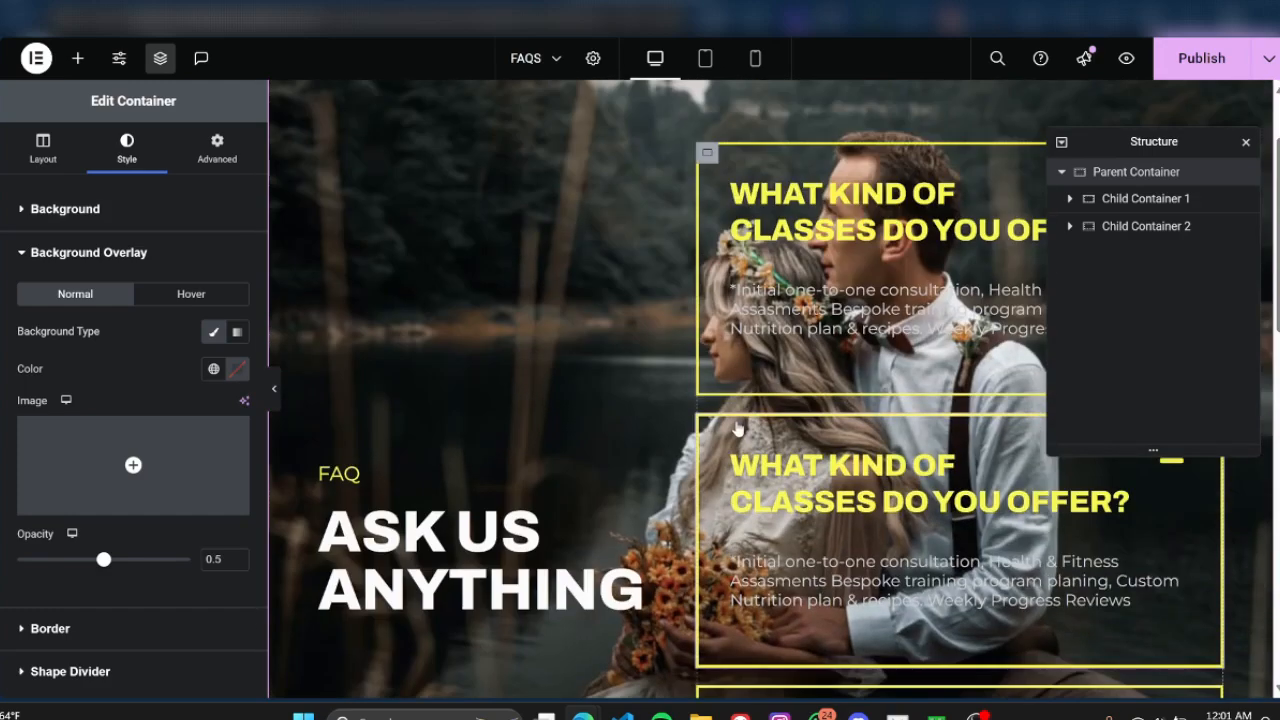
scroll(737, 428, "up", 1)
scroll(650, 420, "down", 2)
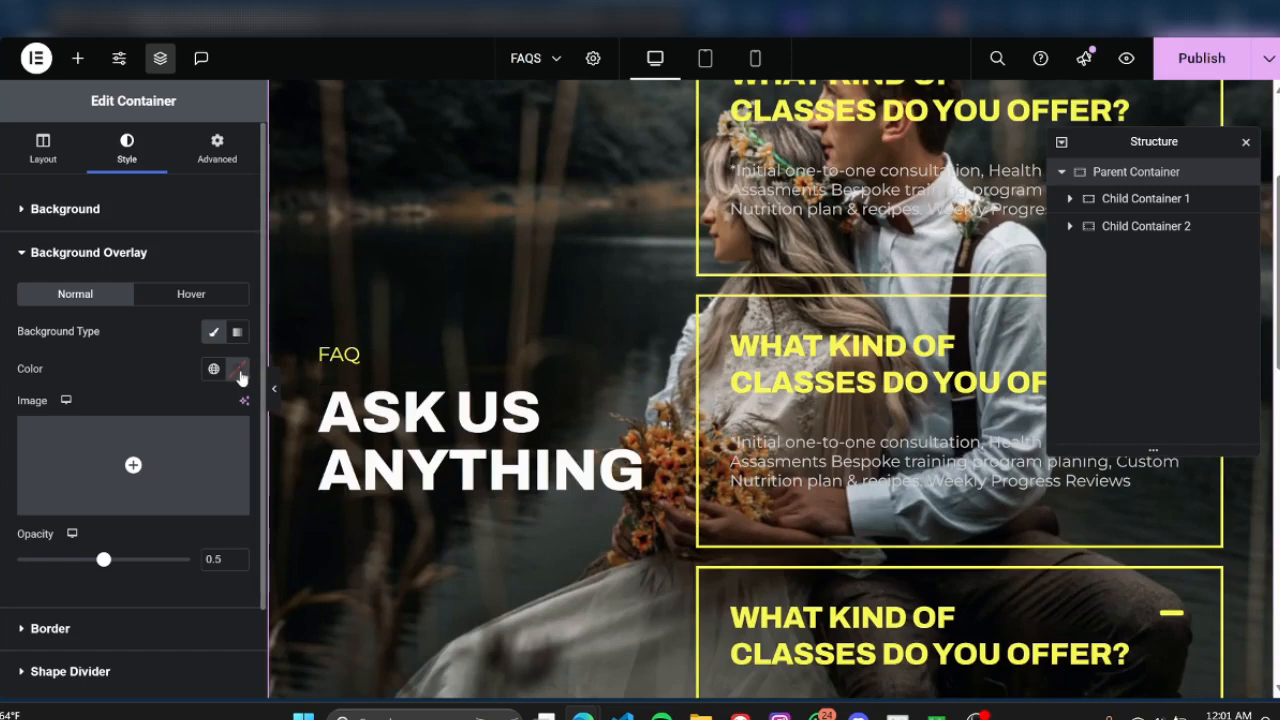
Try a yellow #DED52B background overlay on the parent container at 0.41 opacity
left_click(60, 254)
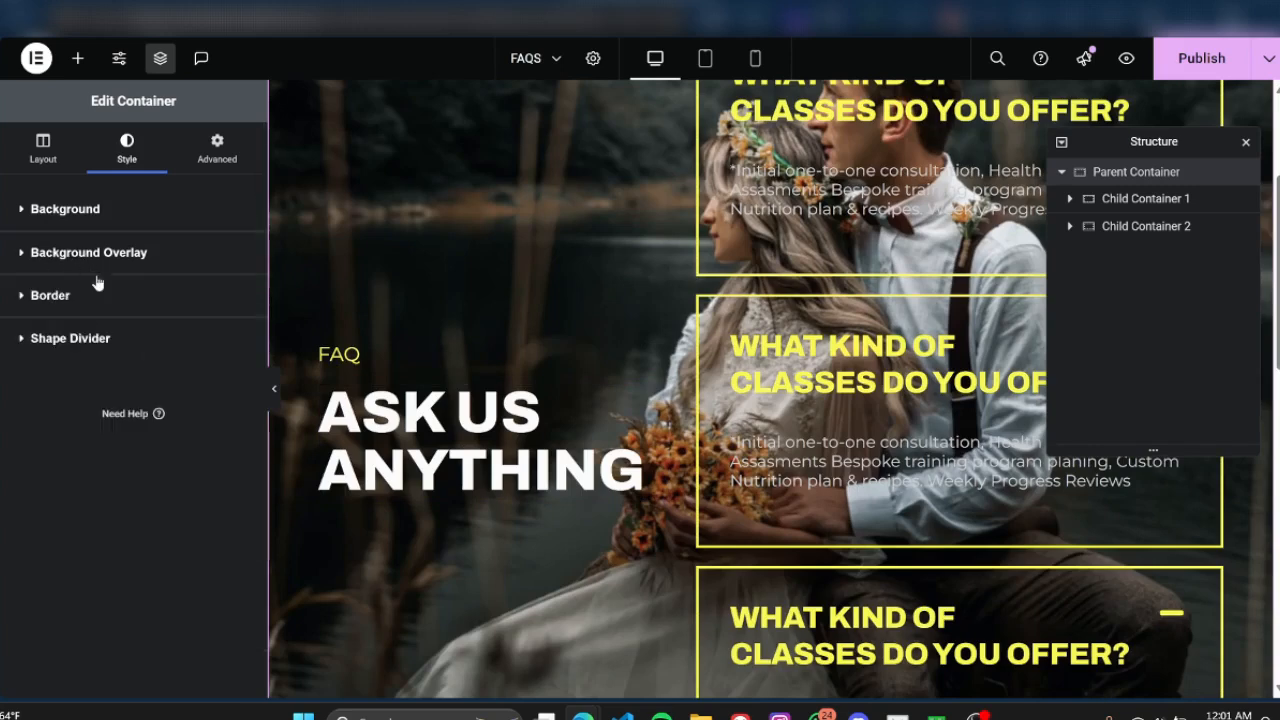
left_click(88, 256)
left_click(237, 369)
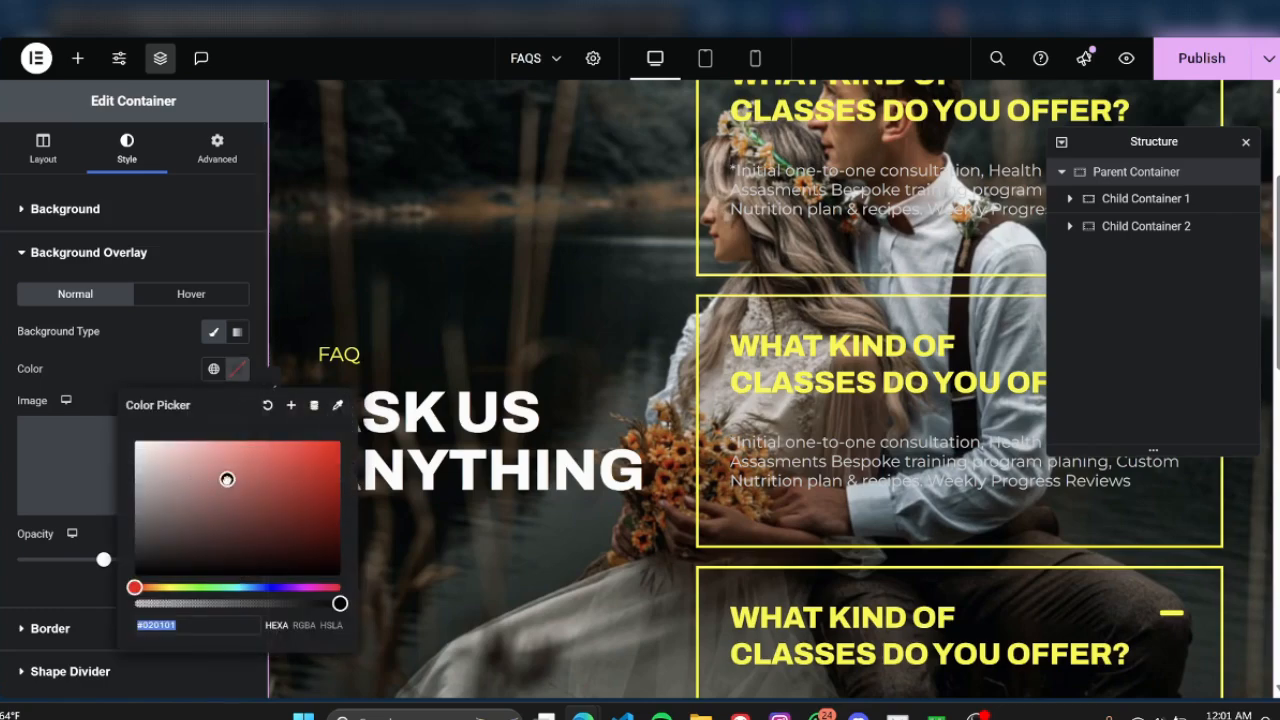
left_click_drag(227, 479, 314, 481)
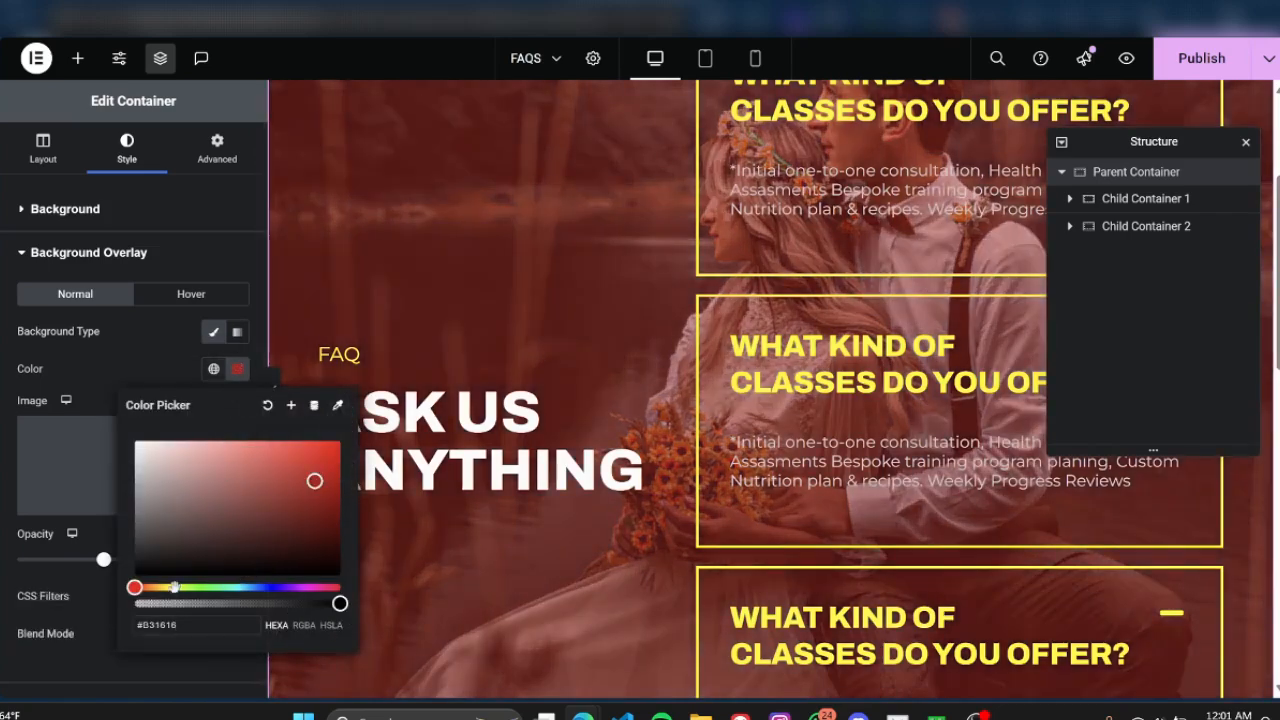
left_click_drag(175, 587, 167, 587)
left_click_drag(300, 467, 300, 459)
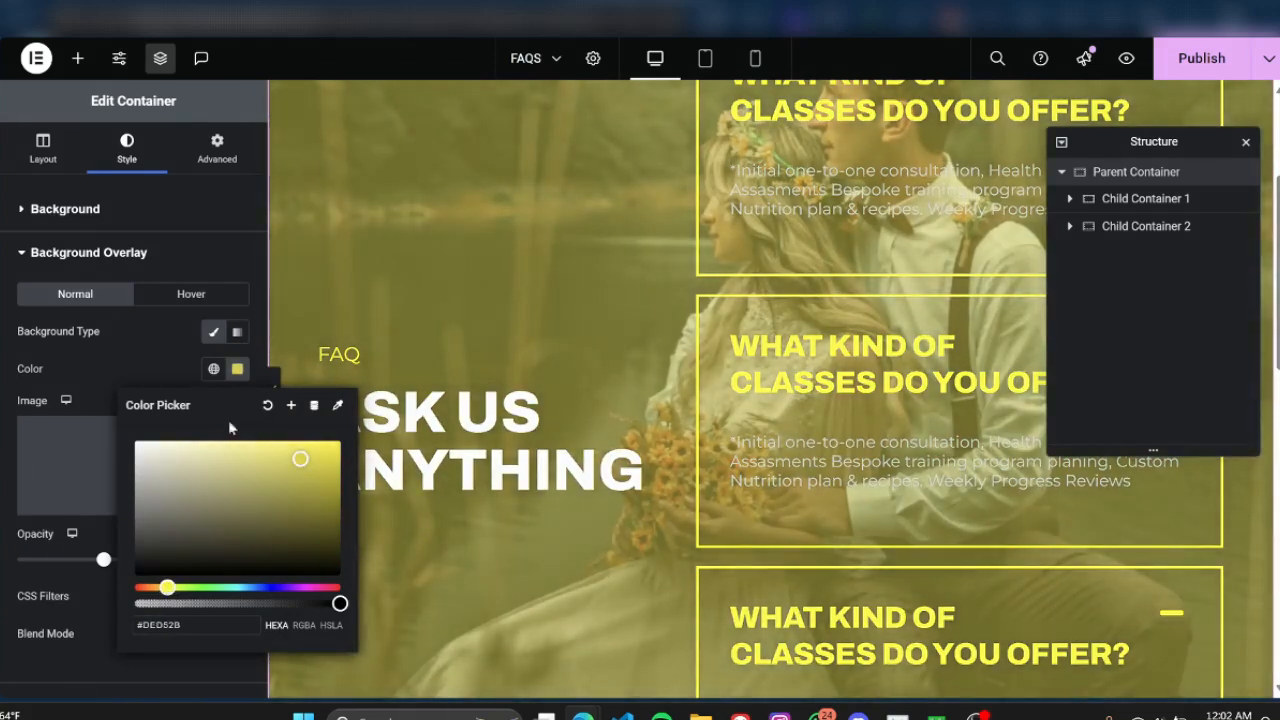
left_click(159, 346)
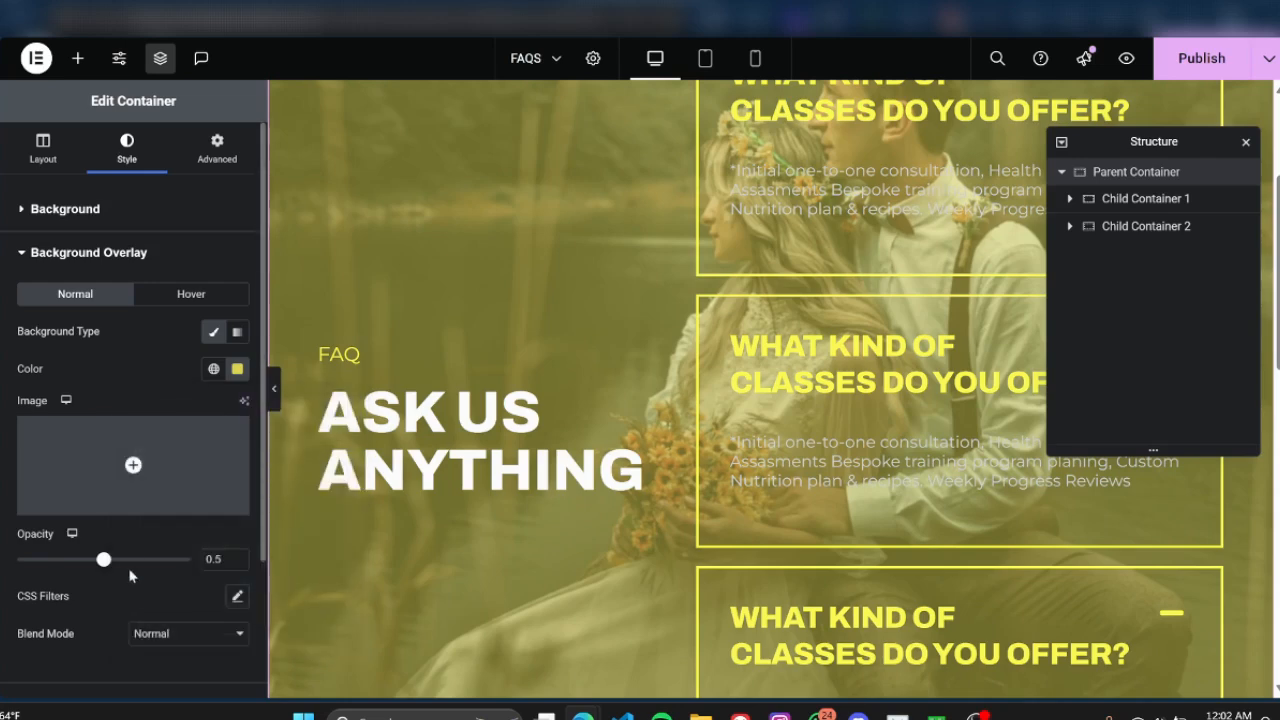
mouse_move(108, 563)
left_mouse_down()
mouse_move(53, 562)
mouse_move(88, 562)
left_mouse_up()
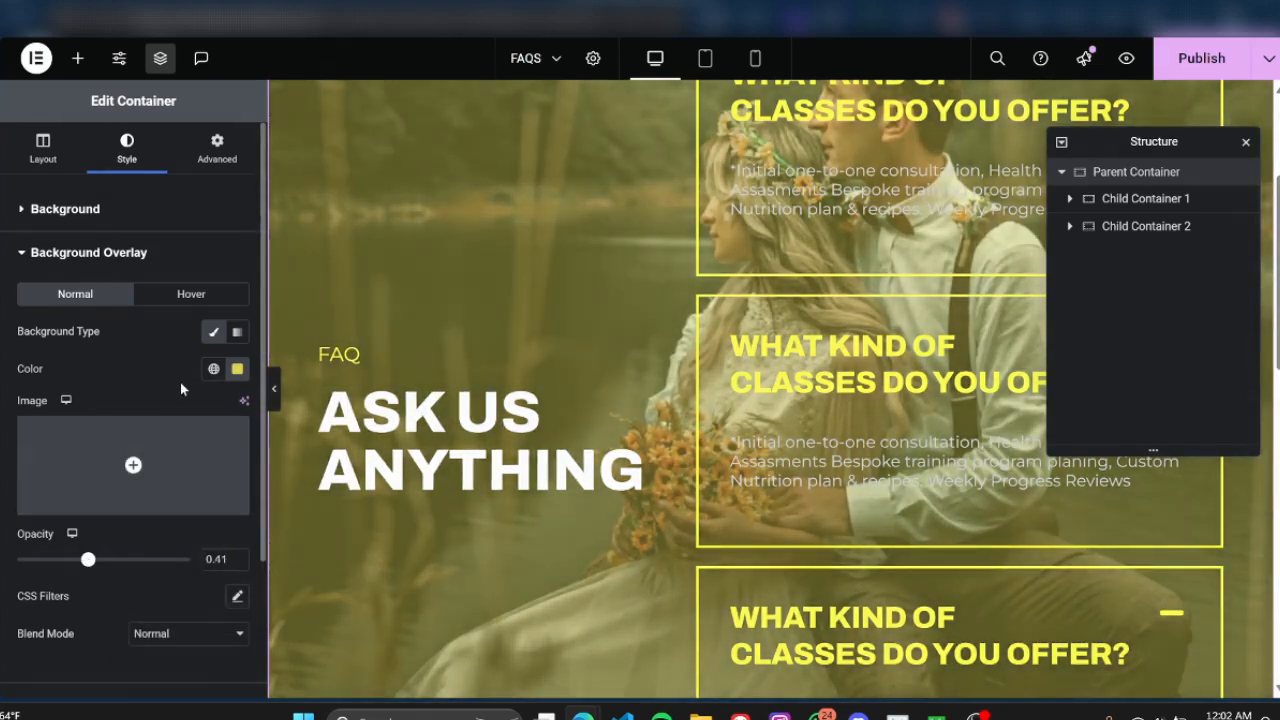
Set the background overlay to near-black #0D0D0D with an opacity of 0.7
left_click(238, 370)
left_click_drag(150, 530, 140, 563)
left_click(107, 453)
Examine the darkened header and FAQ section in the editor and at full page width
scroll(803, 429, "up", 3)
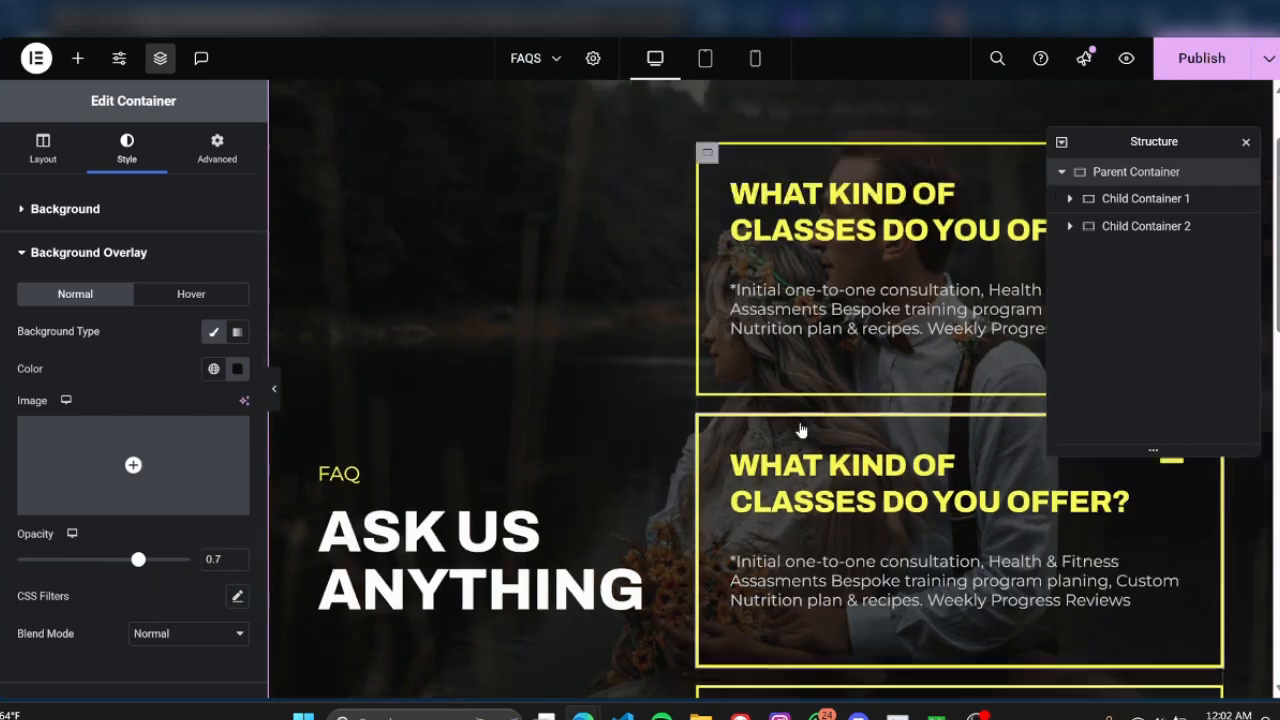
scroll(803, 431, "down", 3)
scroll(62, 519, "down", 1)
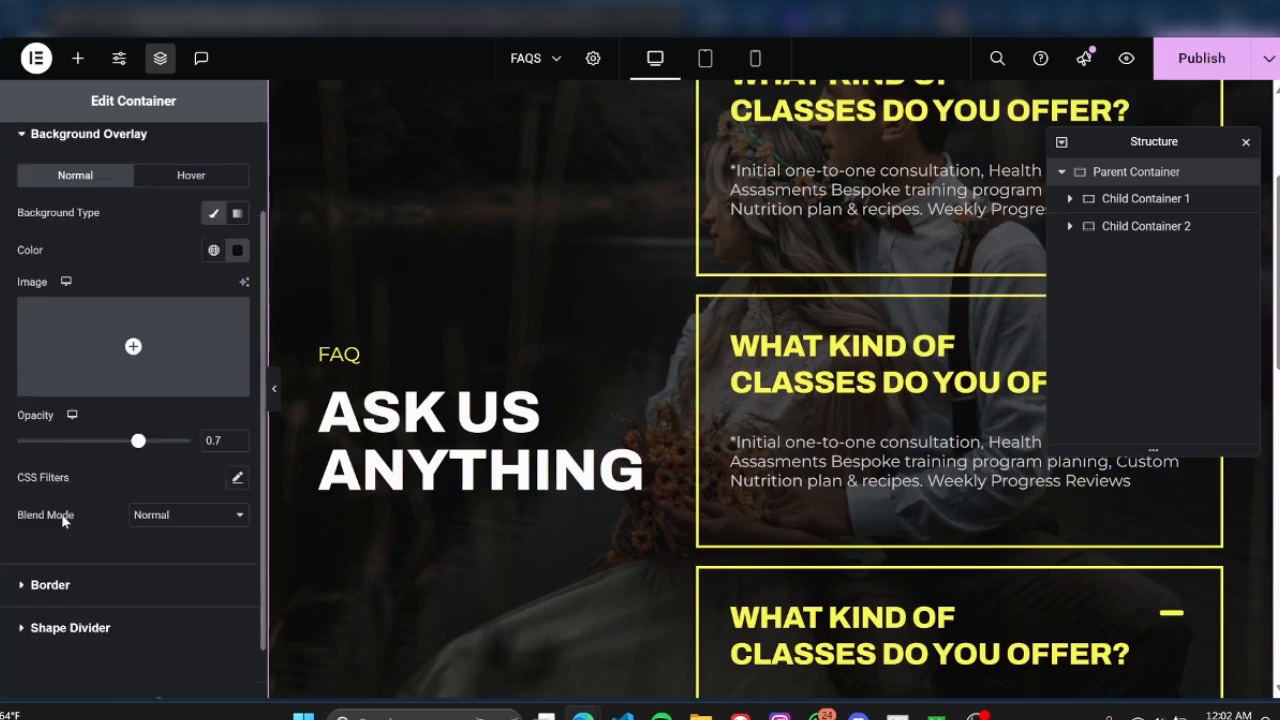
scroll(63, 521, "up", 1)
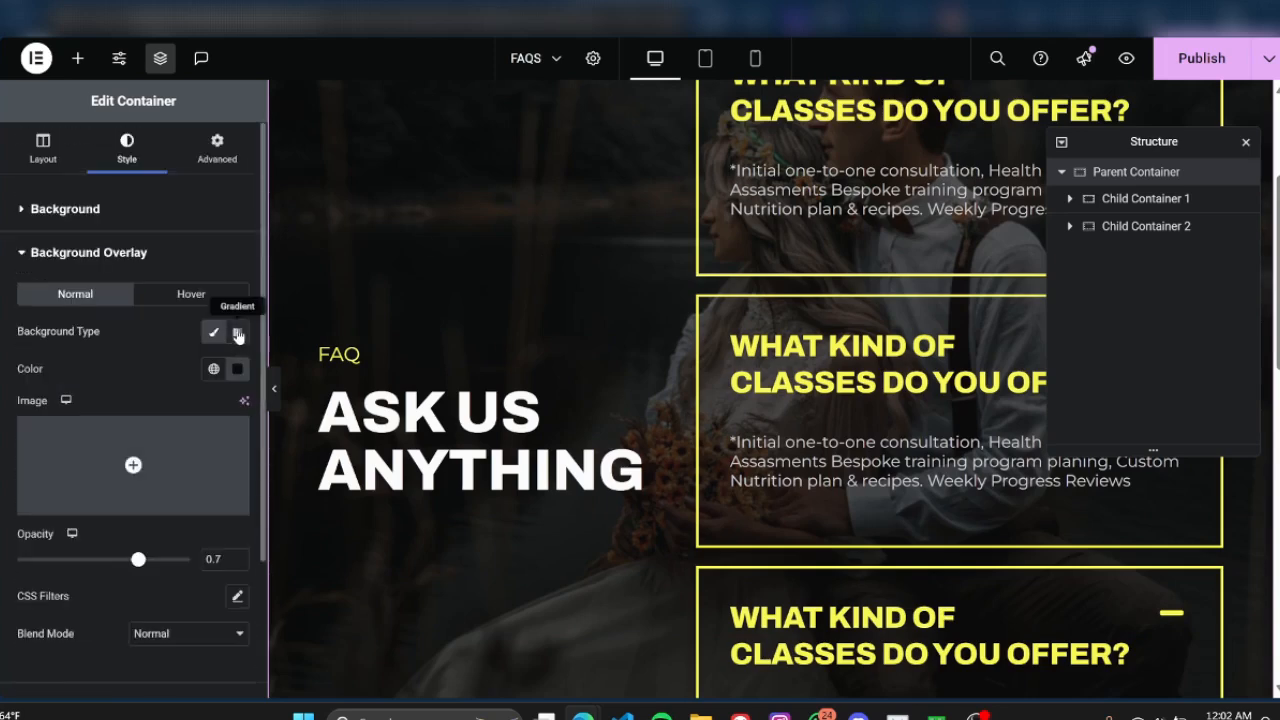
left_click(274, 388)
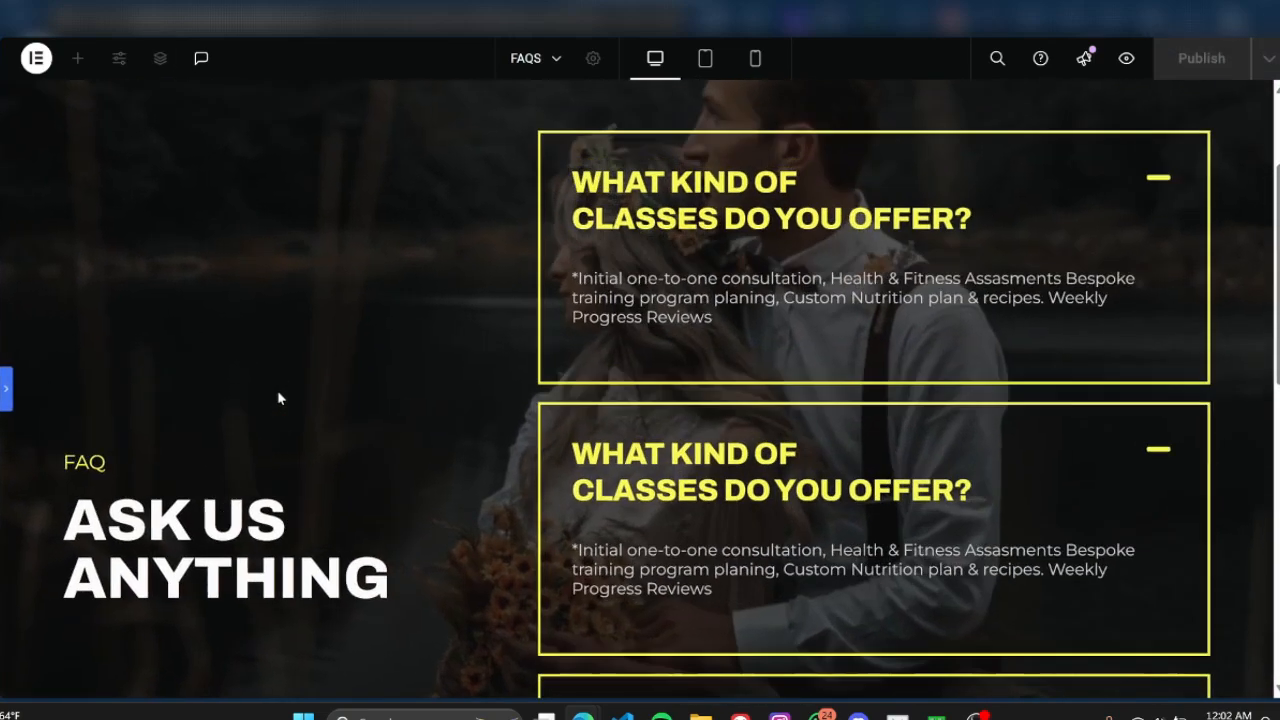
scroll(1080, 289, "up", 2)
scroll(271, 329, "down", 5)
scroll(270, 377, "up", 5)
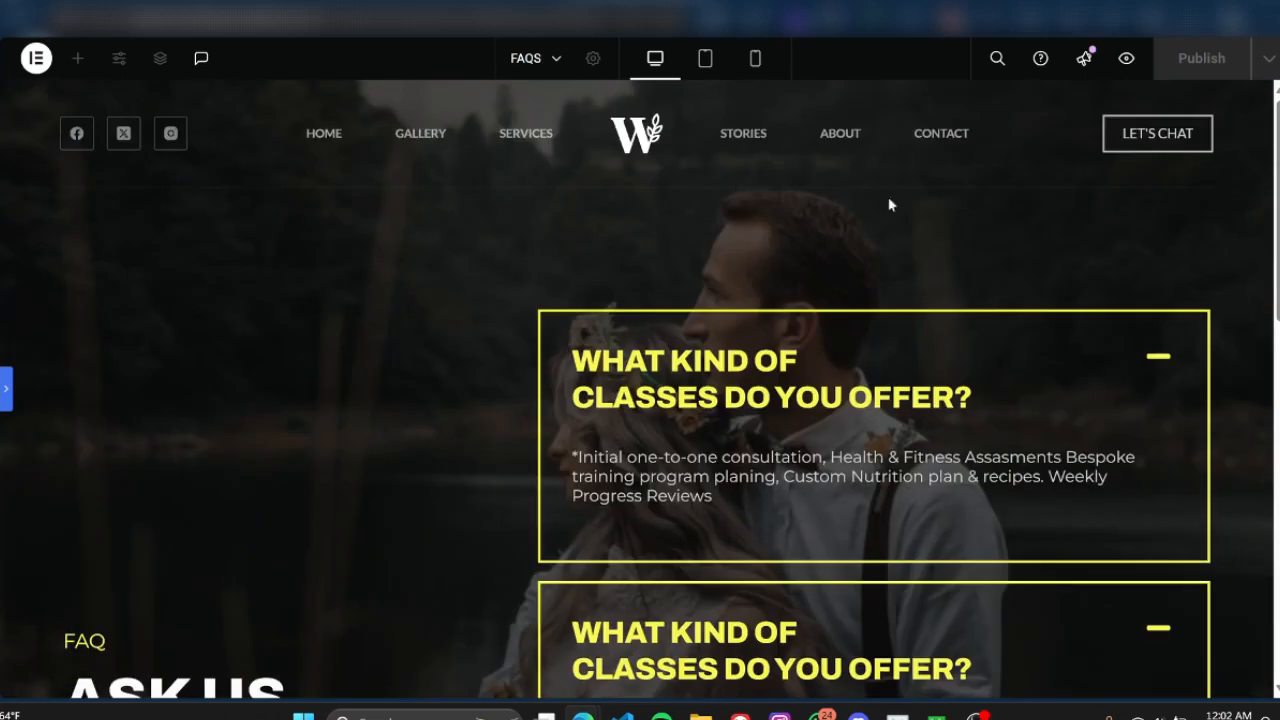
left_click(7, 390)
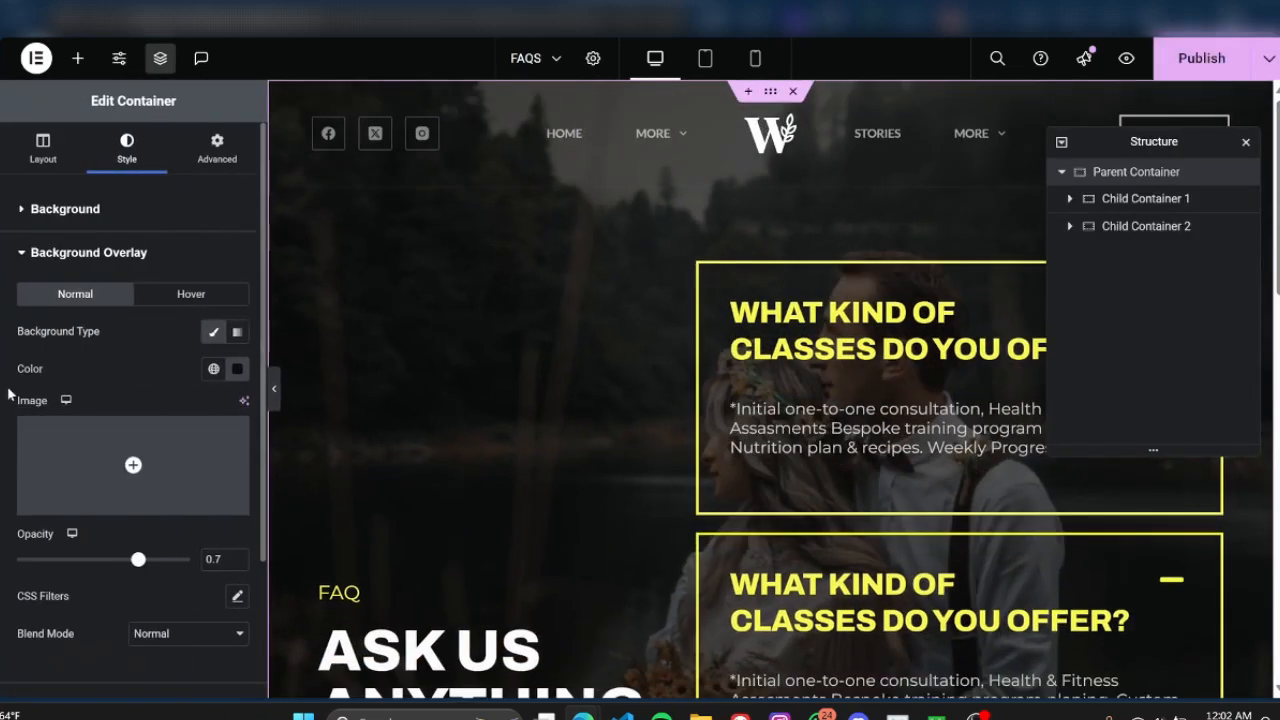
Switch the parent container's background overlay to a gradient and set its second color to dark grey #393939
left_click(239, 333)
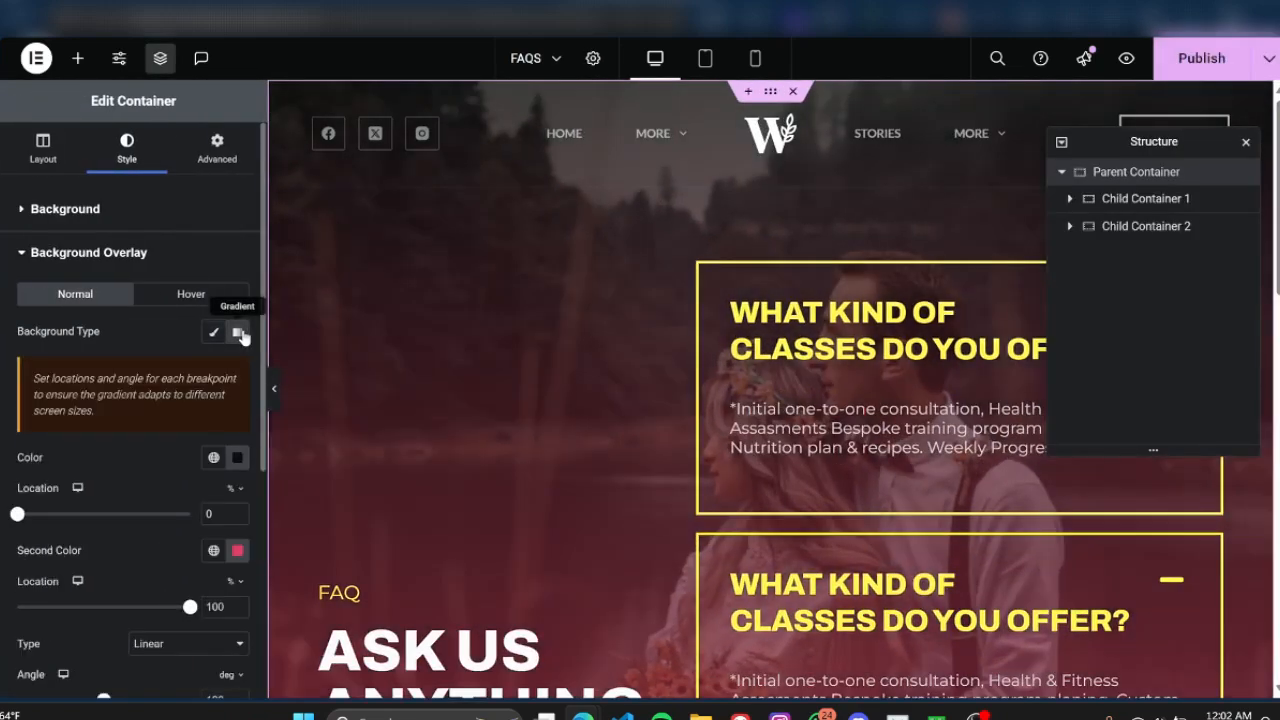
scroll(135, 471, "down", 1)
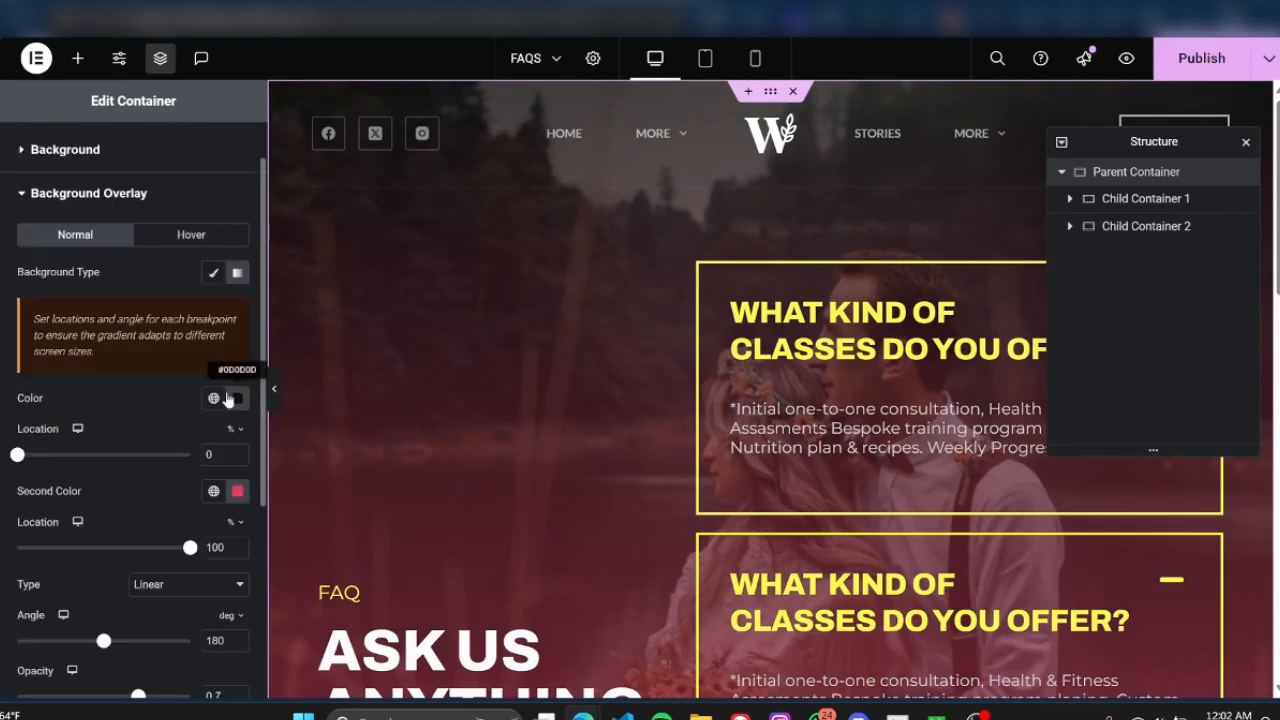
scroll(228, 399, "down", 2)
left_click(237, 372)
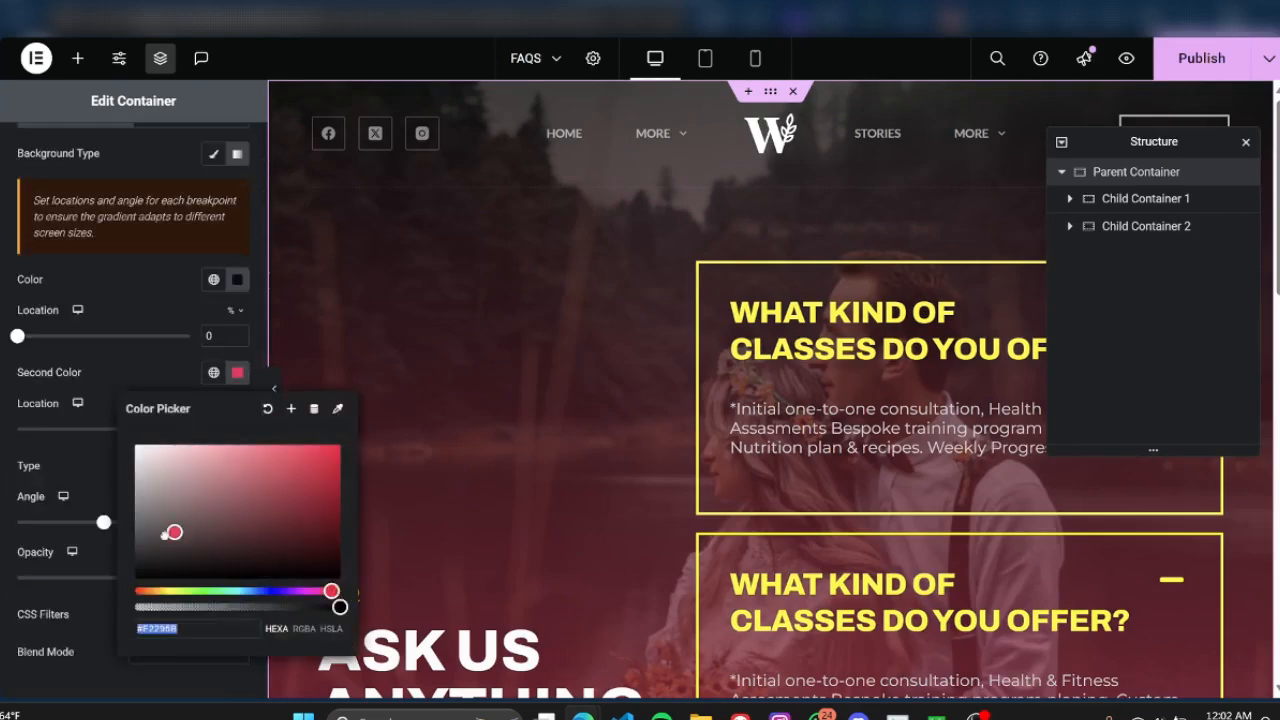
left_click_drag(165, 534, 110, 451)
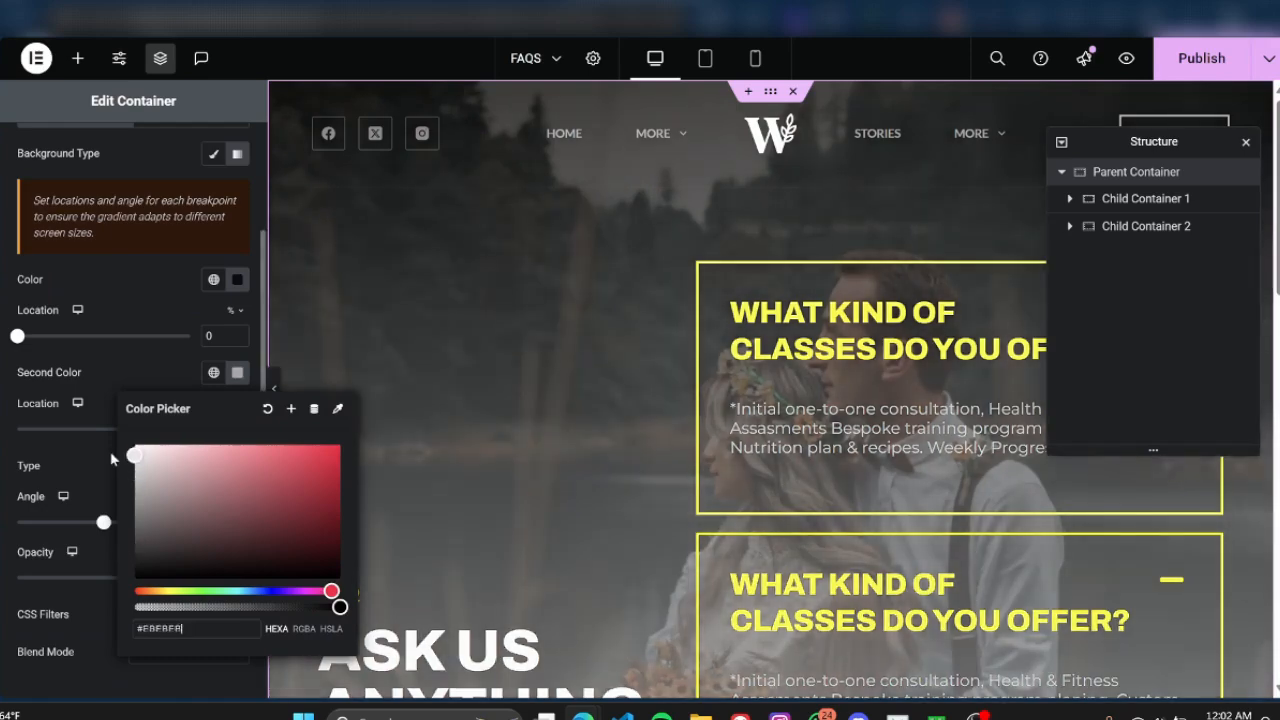
scroll(678, 323, "down", 1)
scroll(678, 323, "down", 1)
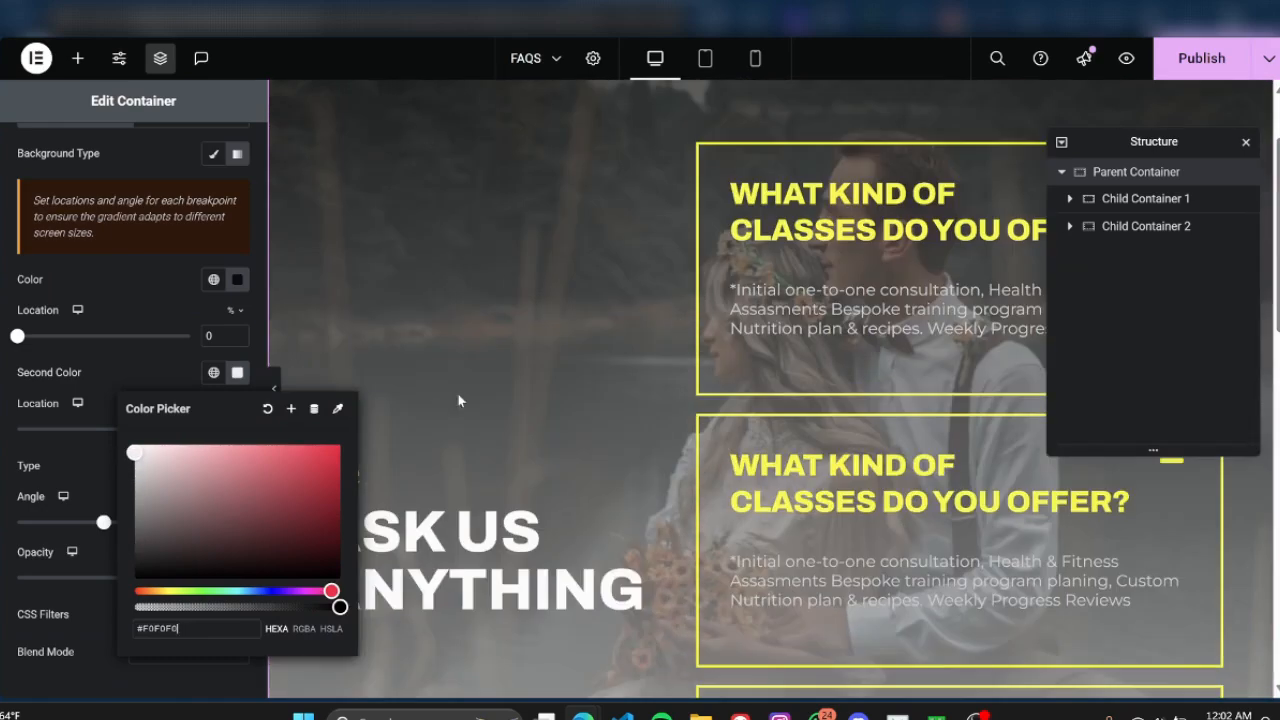
left_click_drag(160, 490, 96, 550)
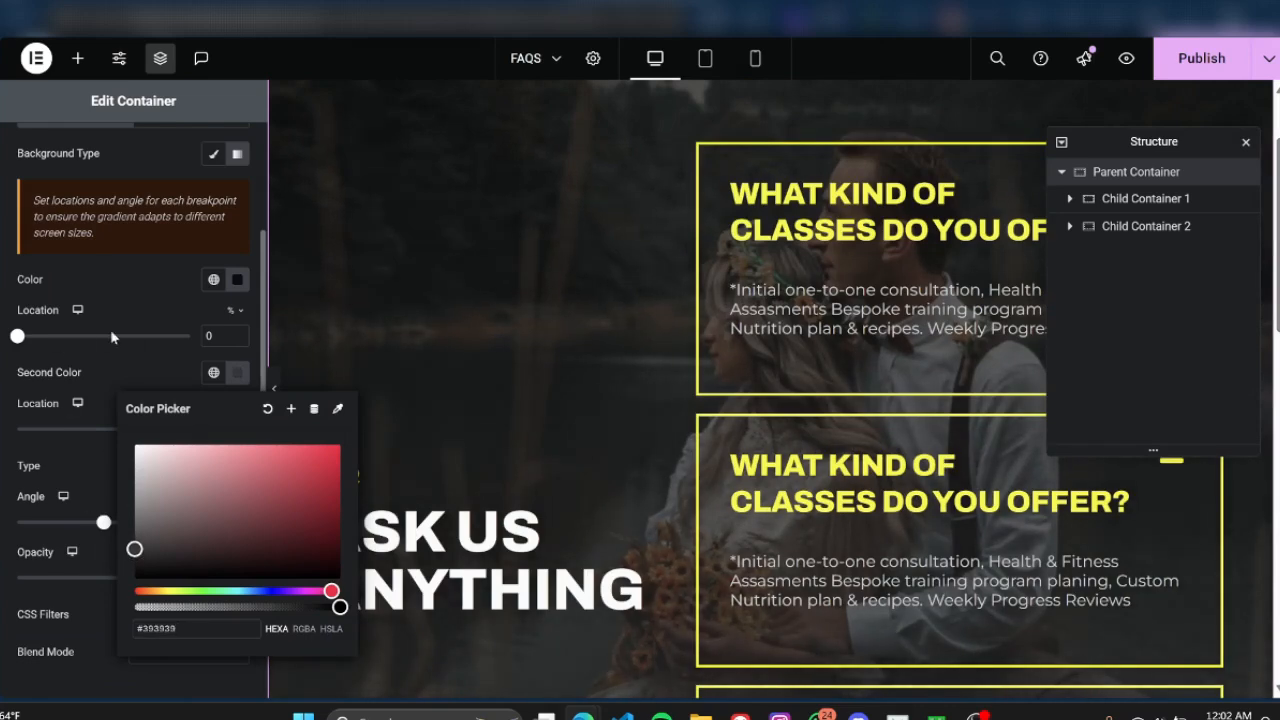
left_click(129, 369)
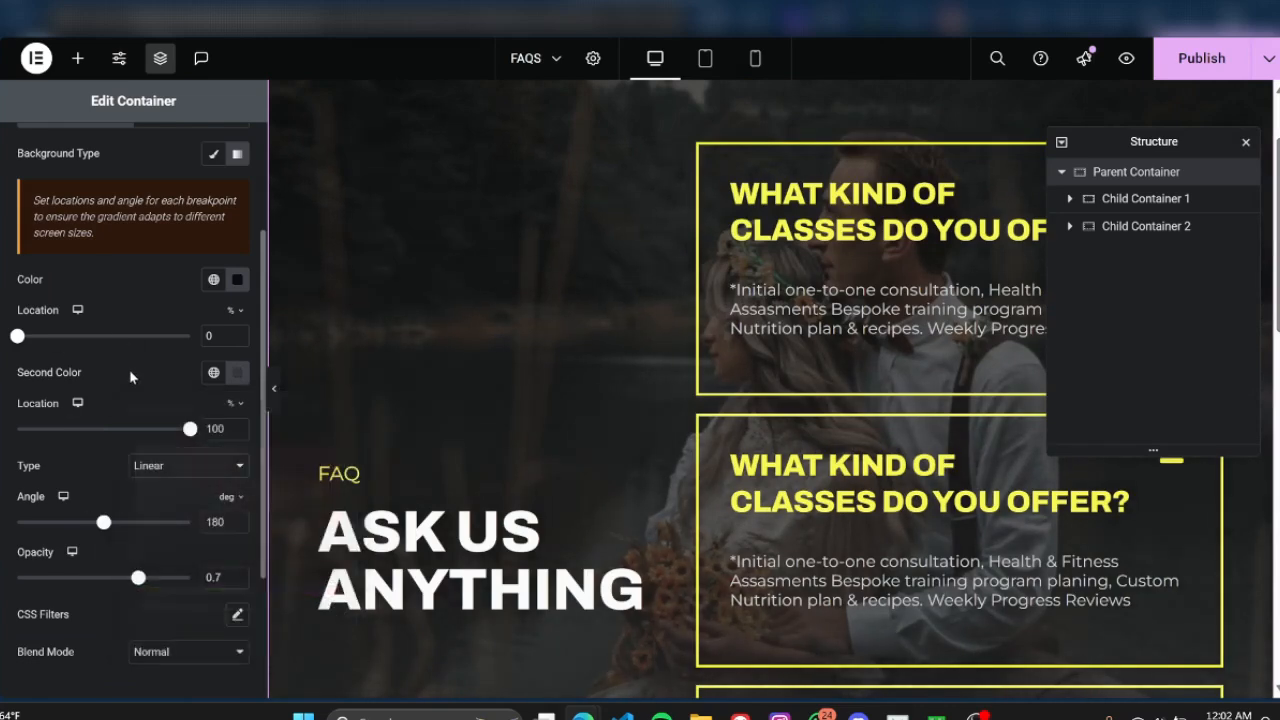
Examine the gradient overlay on the header and FAQ section at full page width
left_click(1246, 143)
left_click(274, 388)
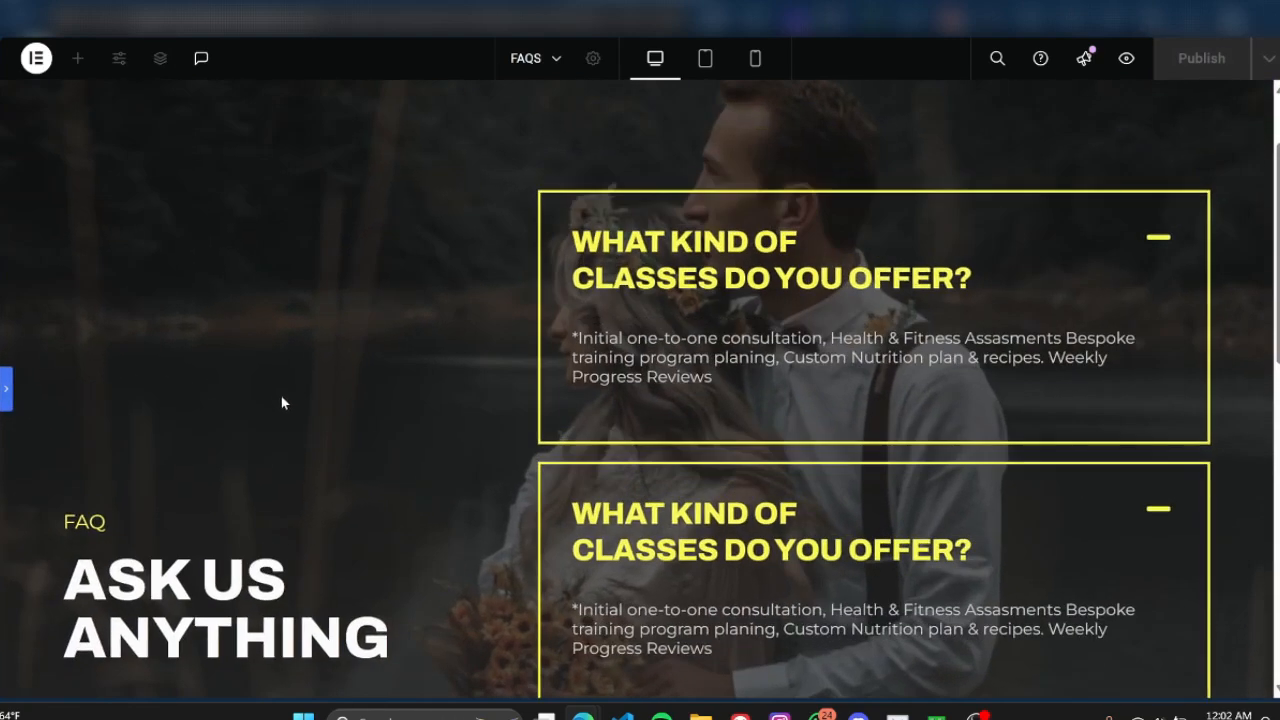
scroll(281, 402, "down", 5)
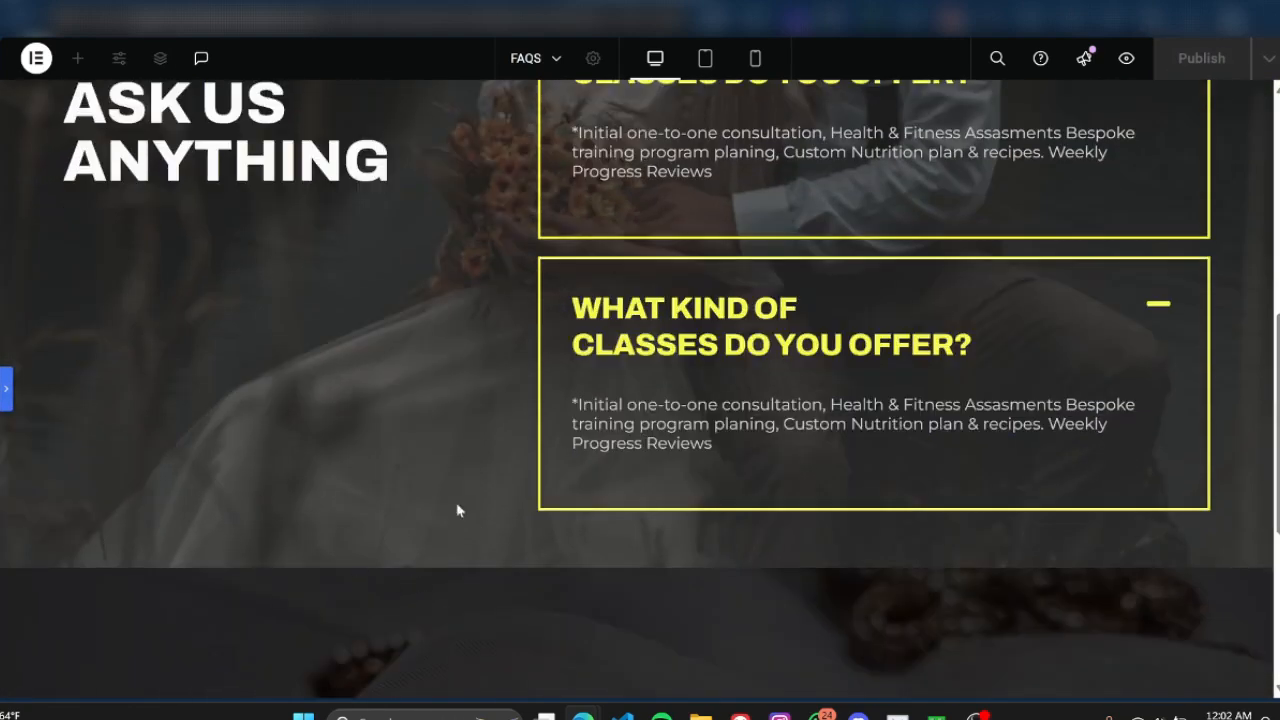
scroll(474, 458, "up", 6)
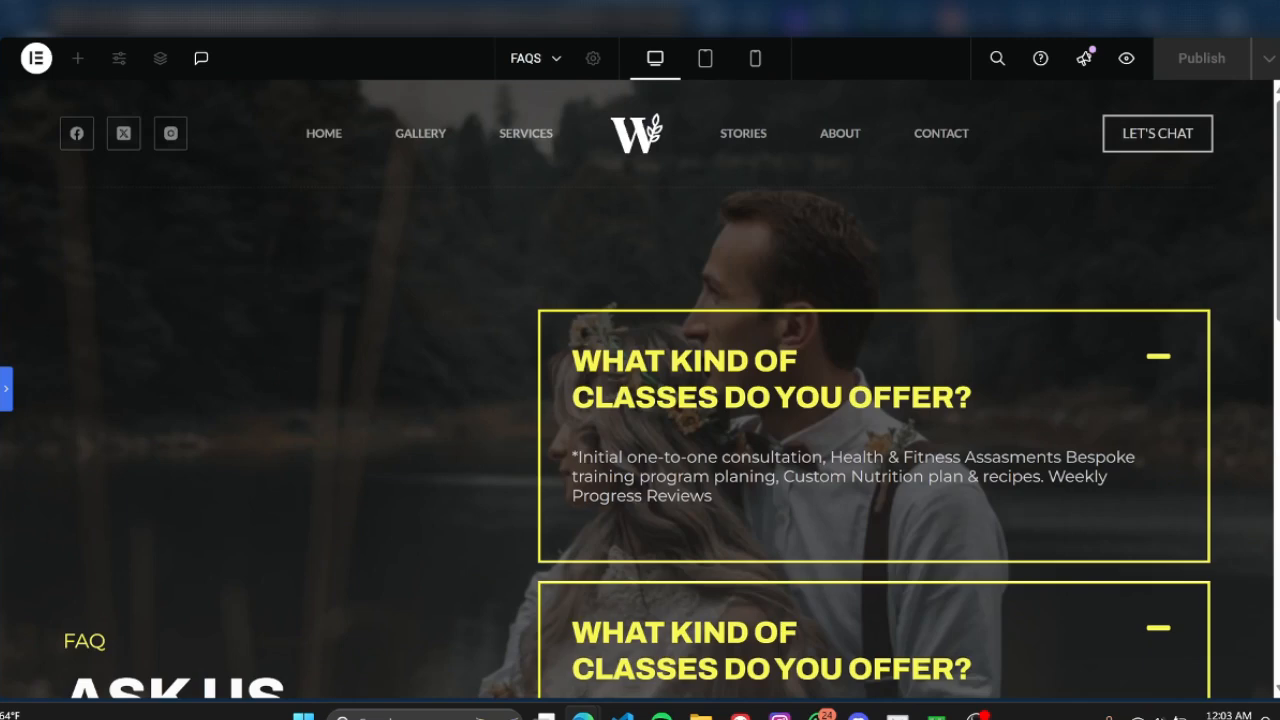
left_click(10, 382)
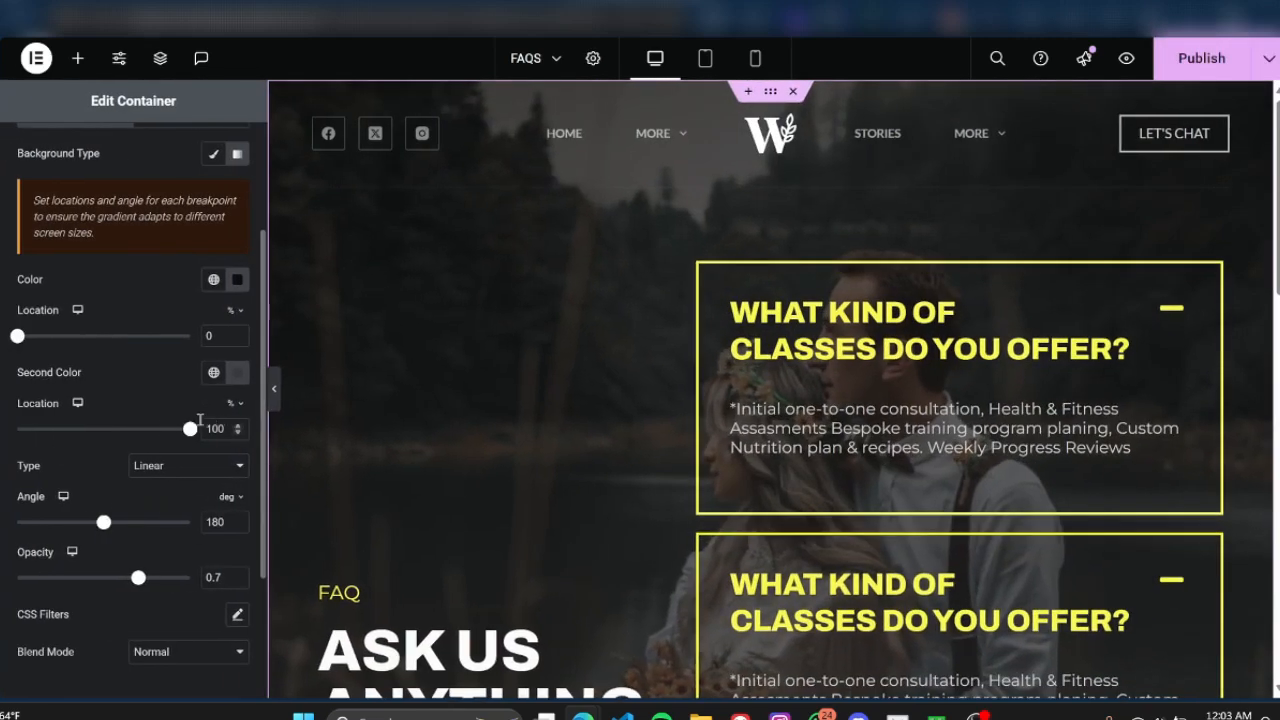
Set the parent container's overlay gradient angle to 85 degrees, keeping the type Linear
mouse_move(193, 437)
left_mouse_down()
mouse_move(81, 433)
mouse_move(198, 431)
left_mouse_up()
mouse_move(17, 337)
left_mouse_down()
mouse_move(88, 343)
mouse_move(5, 340)
left_mouse_up()
left_click_drag(108, 527, 70, 527)
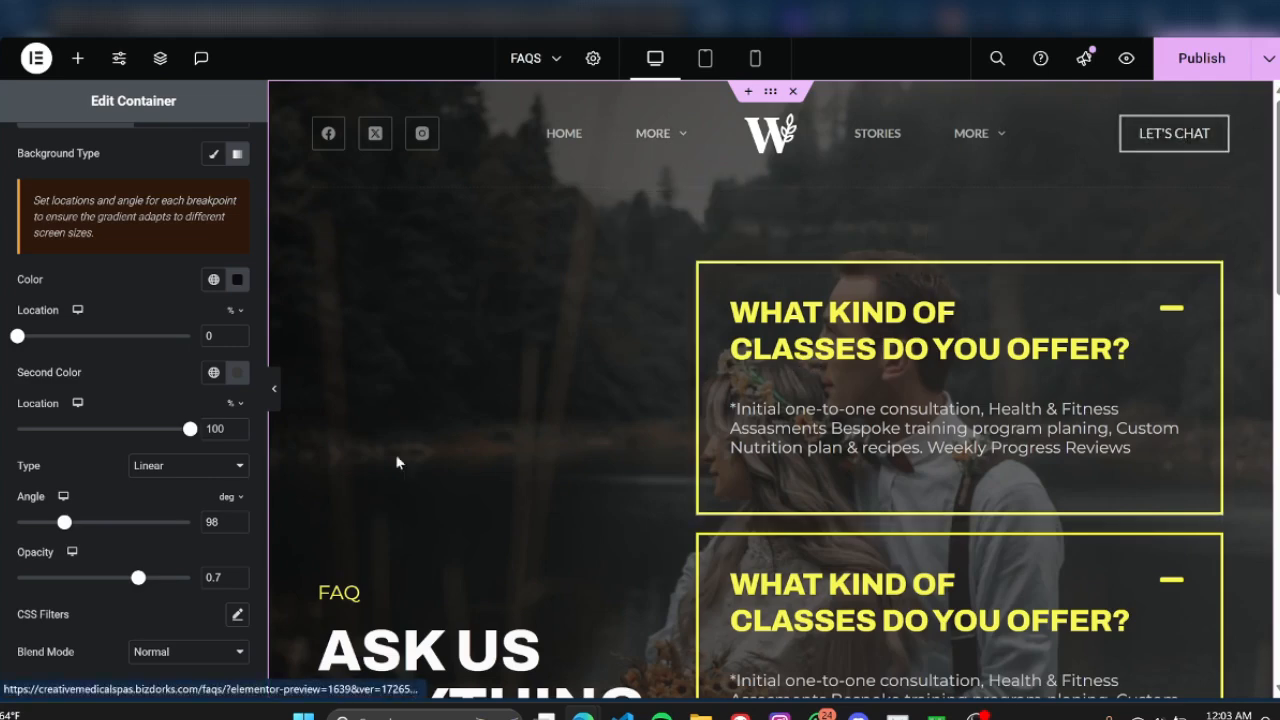
left_click_drag(64, 526, 59, 527)
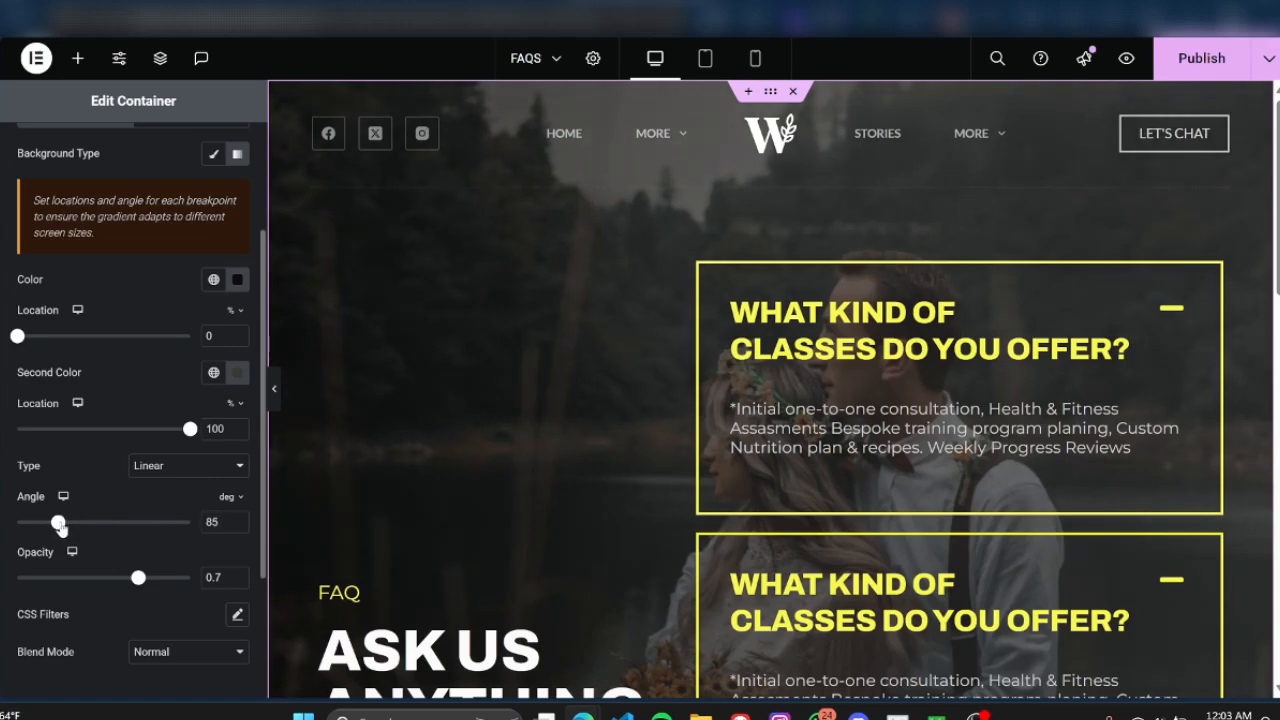
scroll(786, 294, "down", 2)
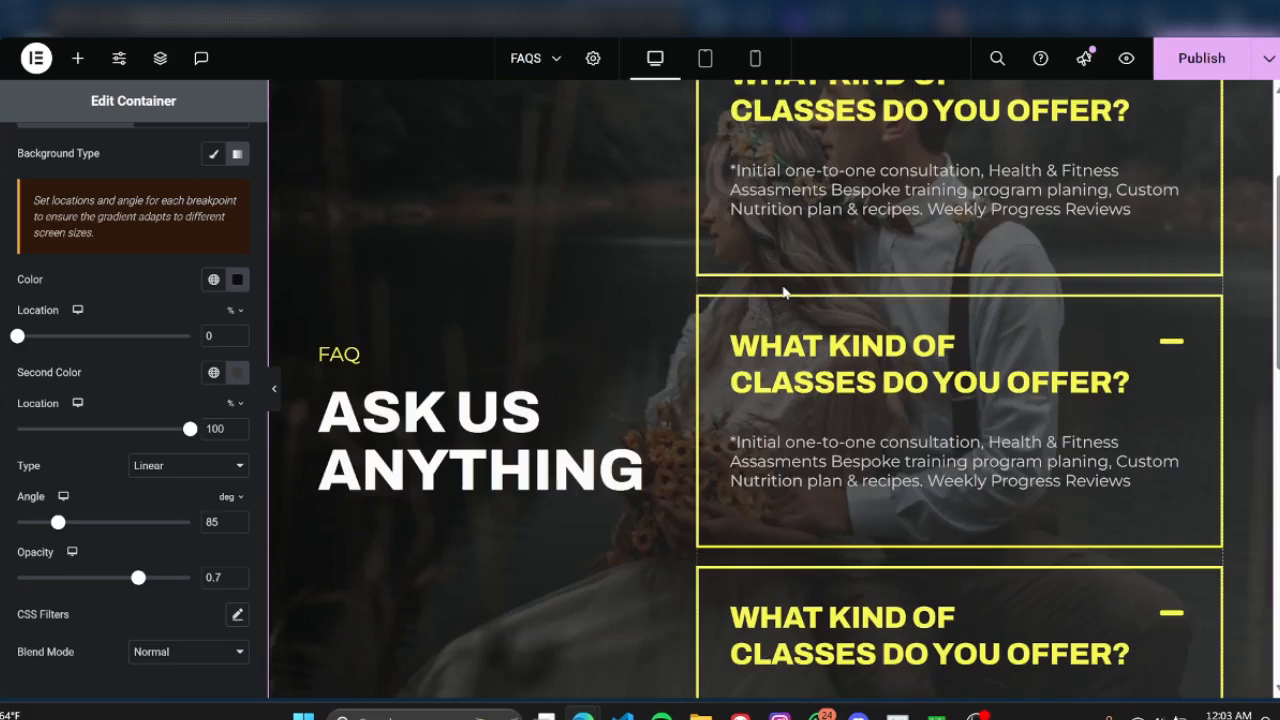
scroll(786, 292, "down", 2)
scroll(786, 292, "up", 2)
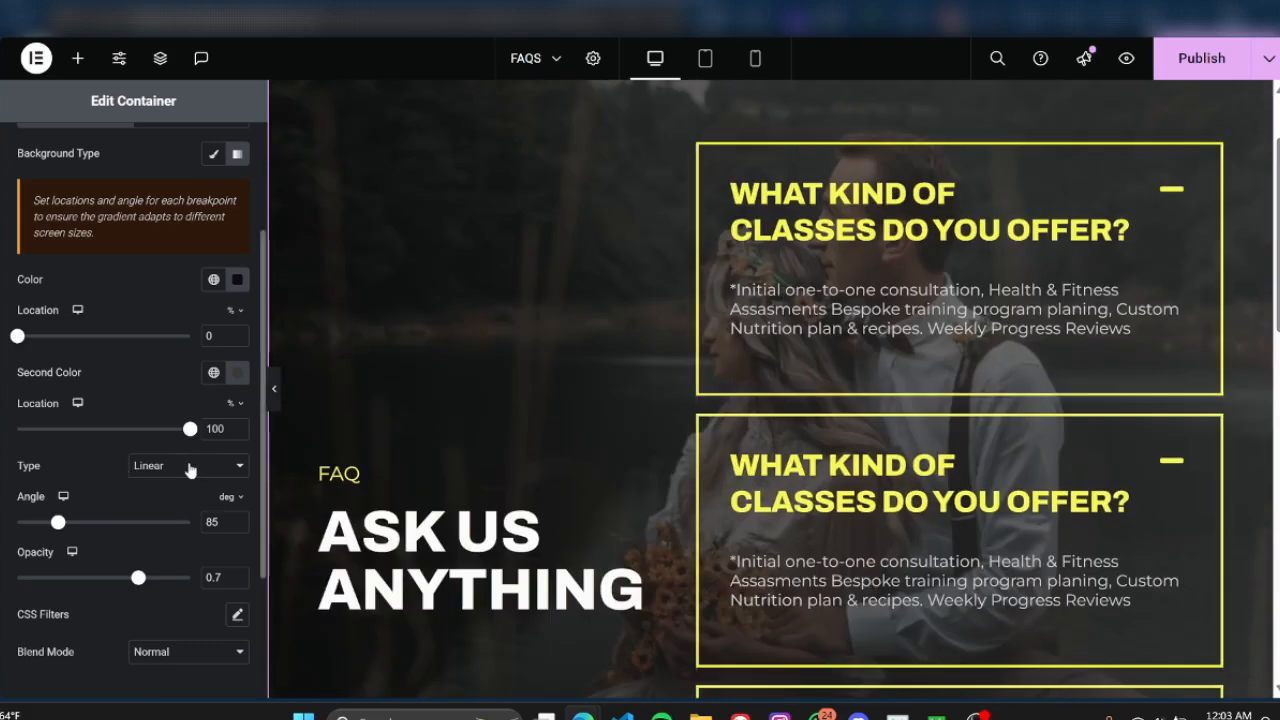
left_click(190, 467)
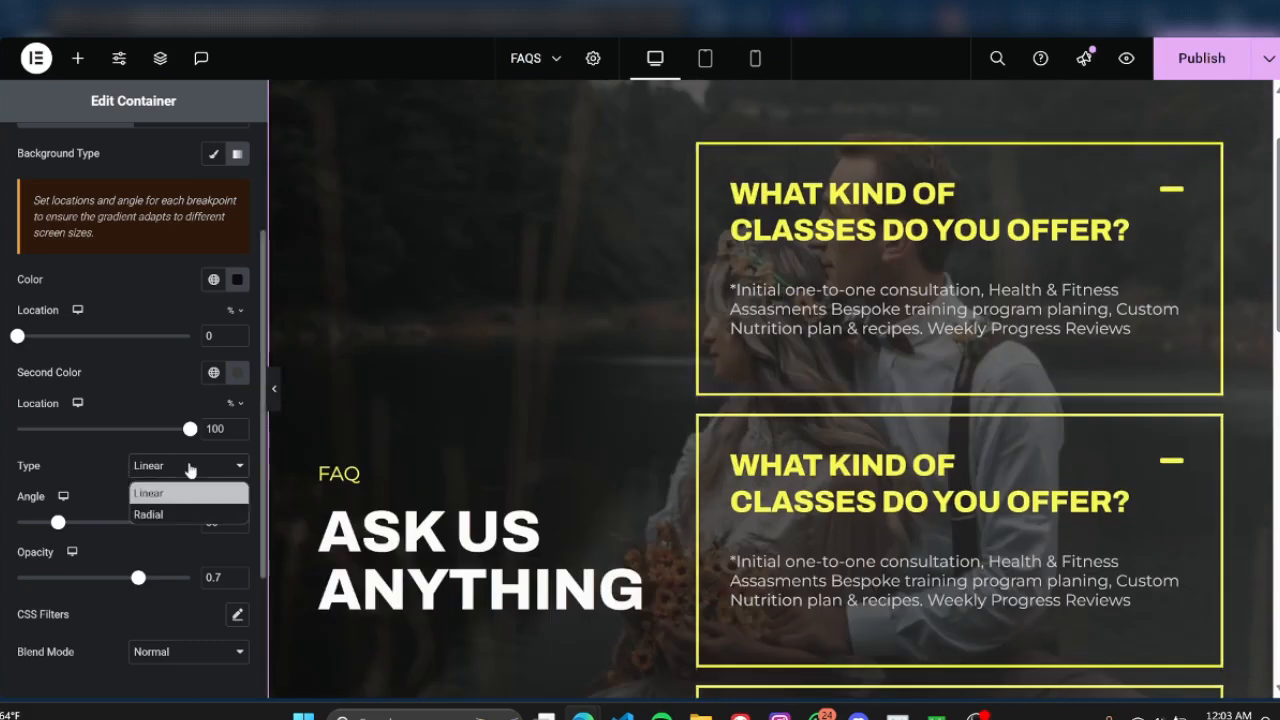
left_click(116, 454)
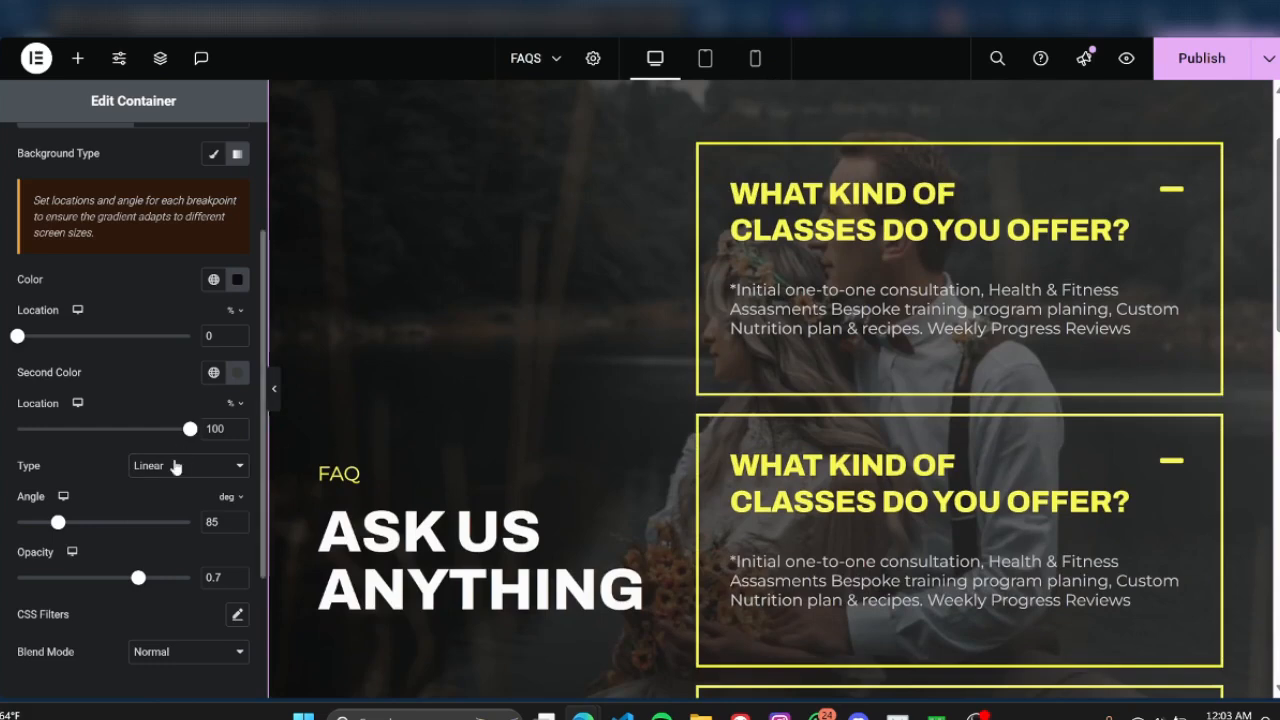
Examine the parent container's border and bottom shape divider settings, and the transition from the FAQ section to the footer
scroll(88, 522, "down", 1)
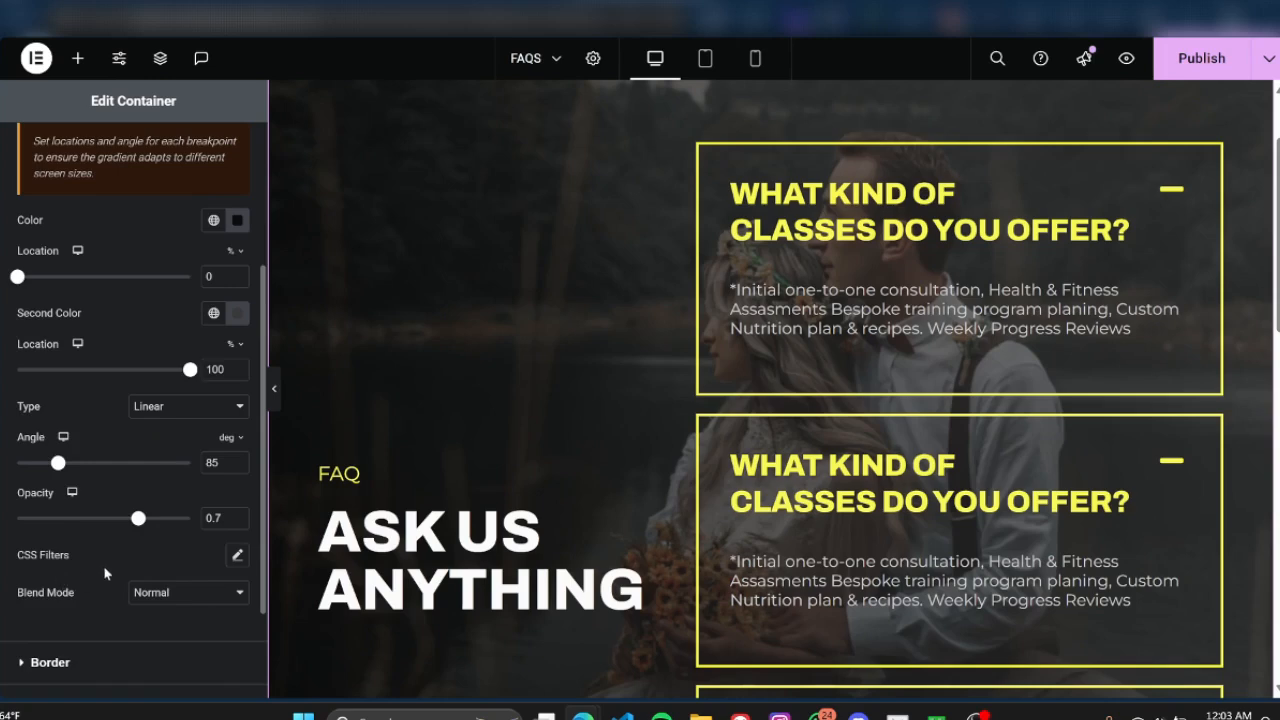
scroll(105, 573, "down", 2)
scroll(565, 489, "down", 2)
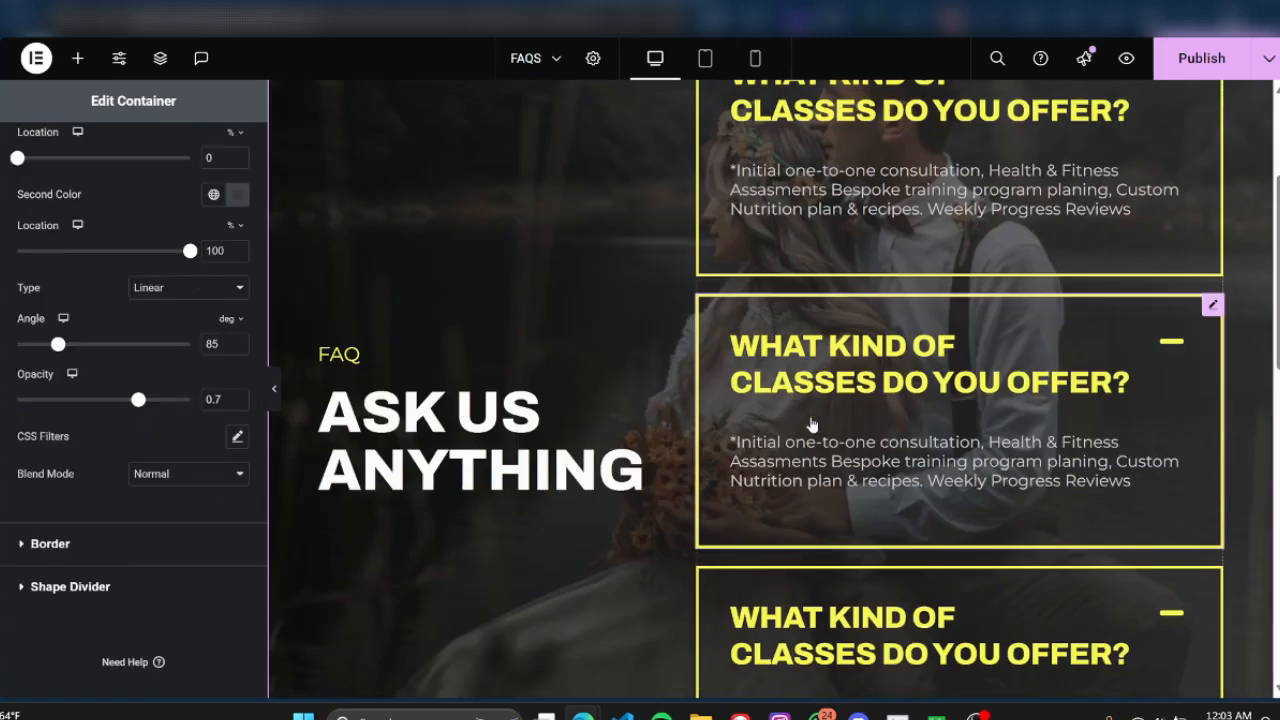
left_click(38, 544)
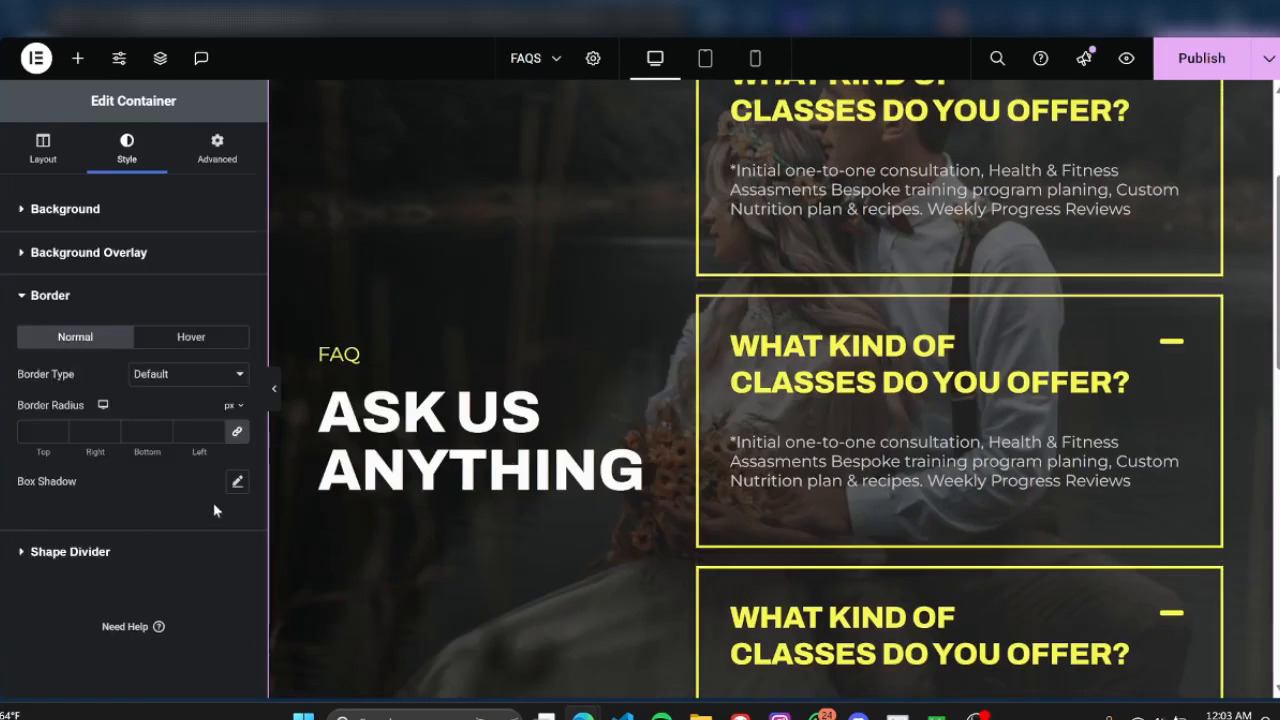
left_click(113, 558)
scroll(549, 437, "down", 4)
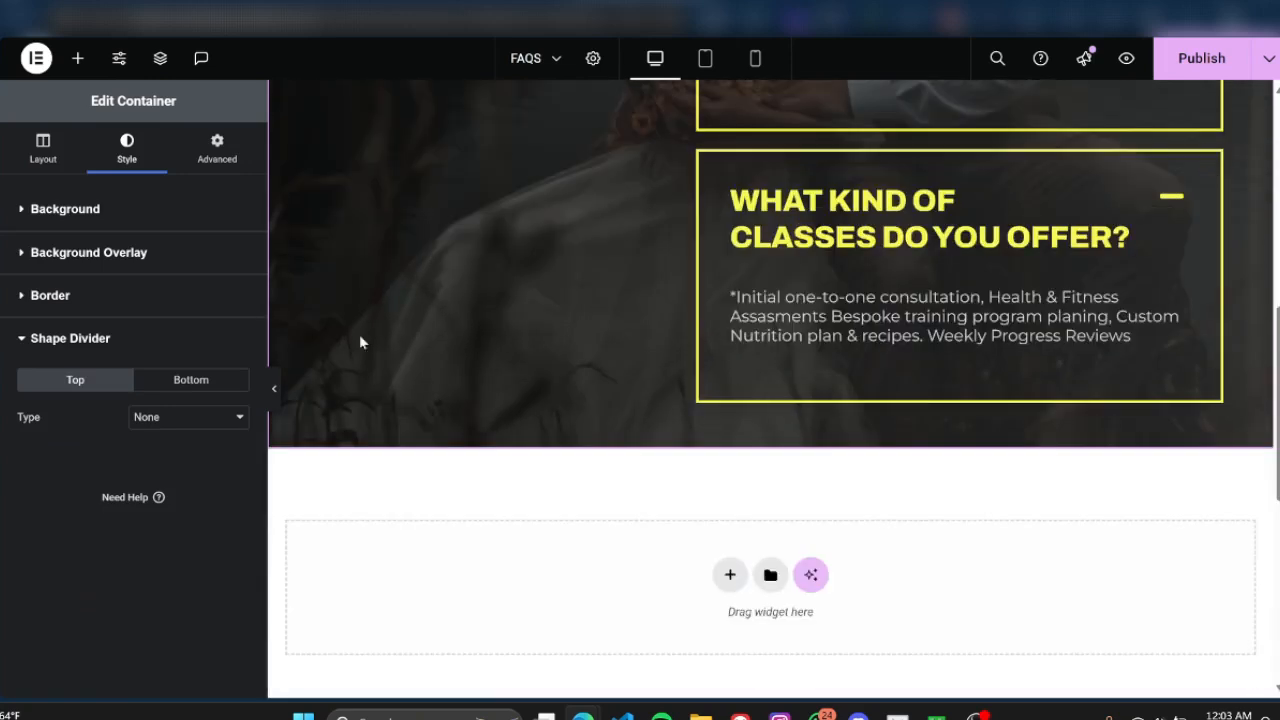
left_click(182, 383)
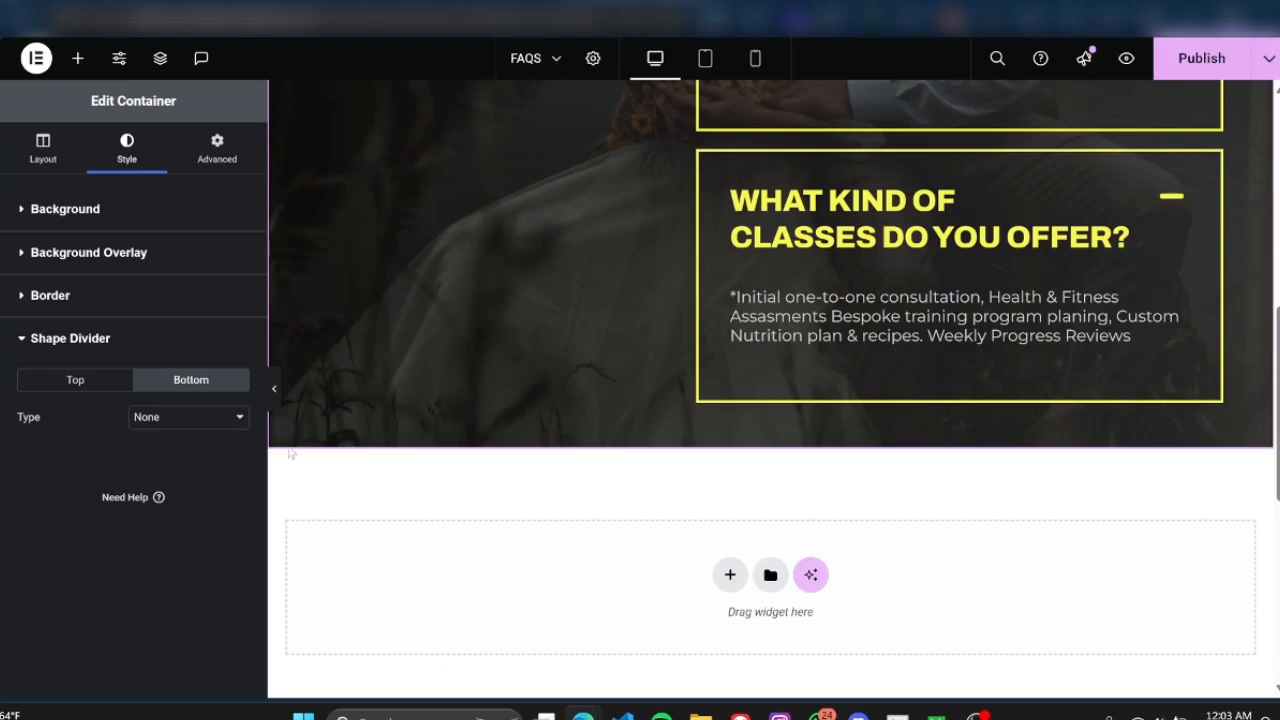
left_click(273, 388)
scroll(63, 403, "down", 3)
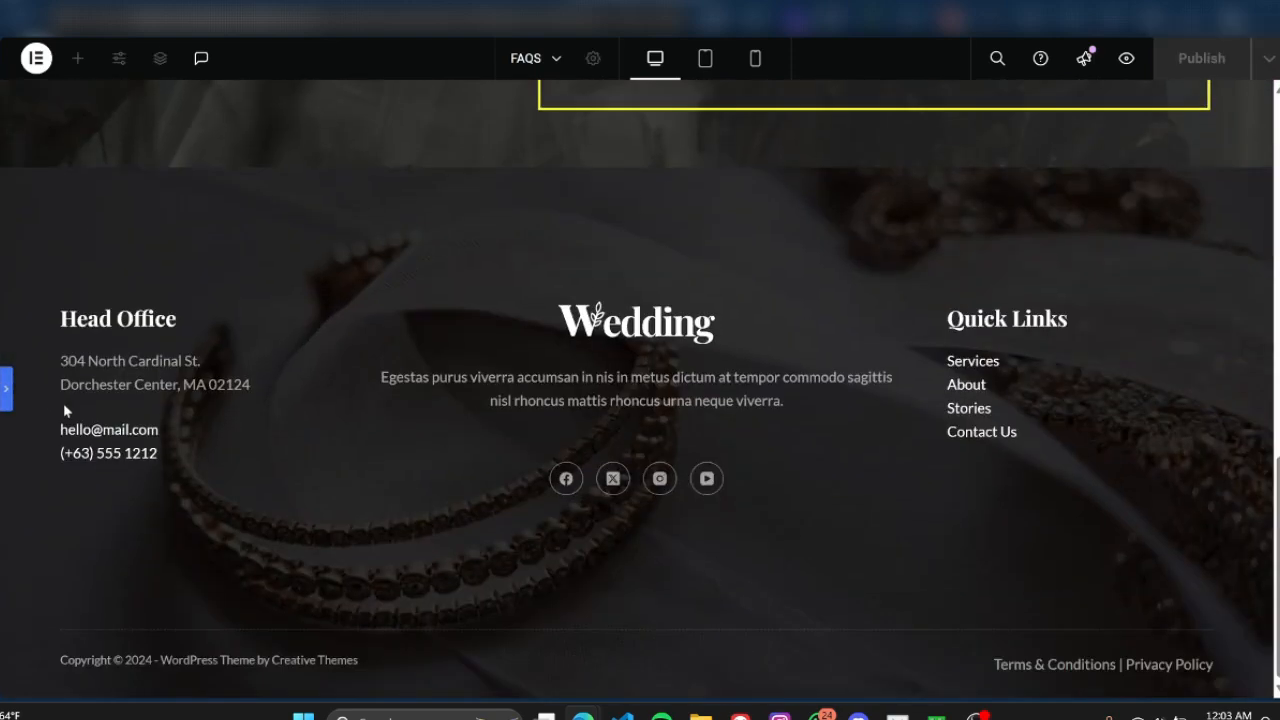
scroll(67, 411, "up", 2)
left_click(5, 388)
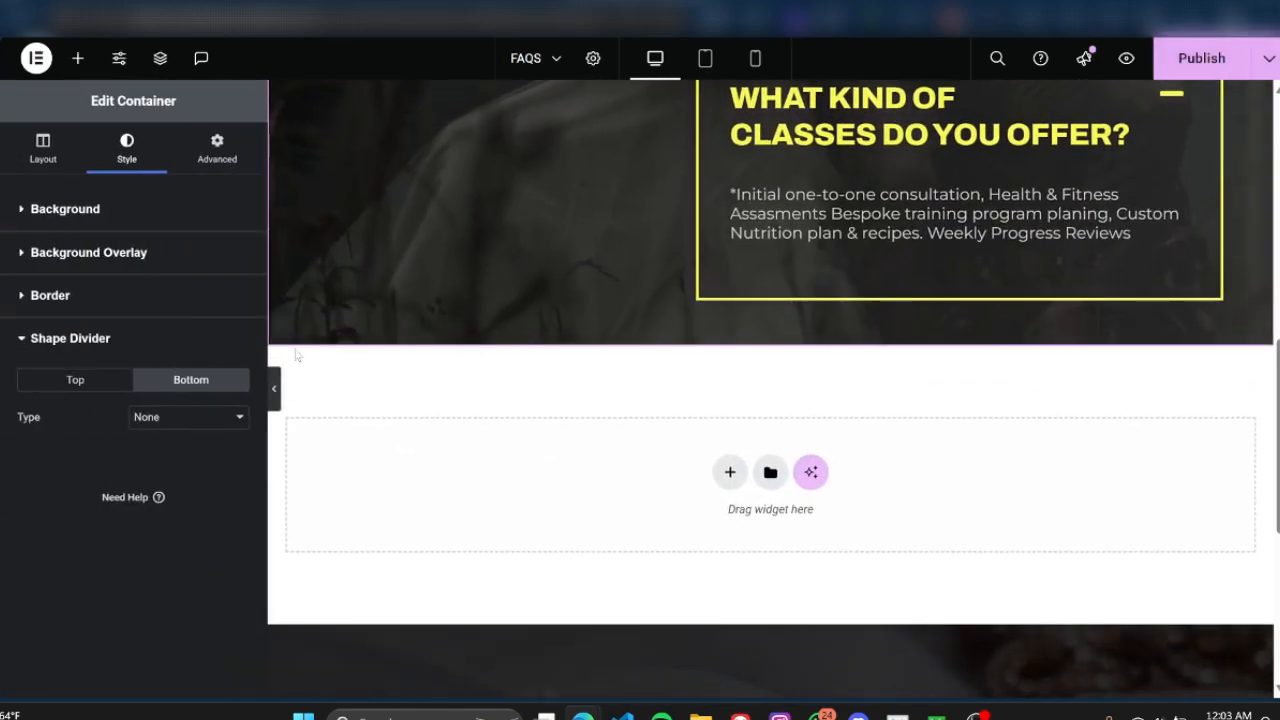
Add a row-direction flexbox container below the FAQ section and set its minimum height to 100 vh
left_click(727, 474)
left_click(694, 518)
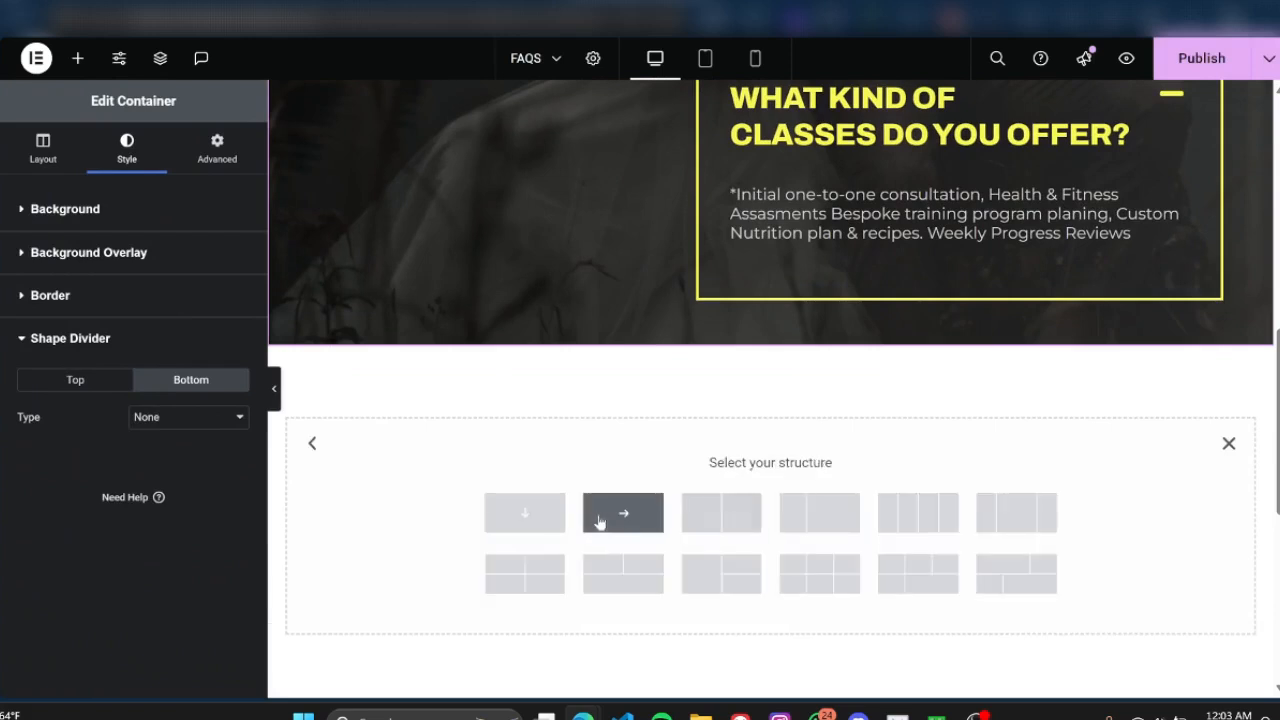
left_click(615, 514)
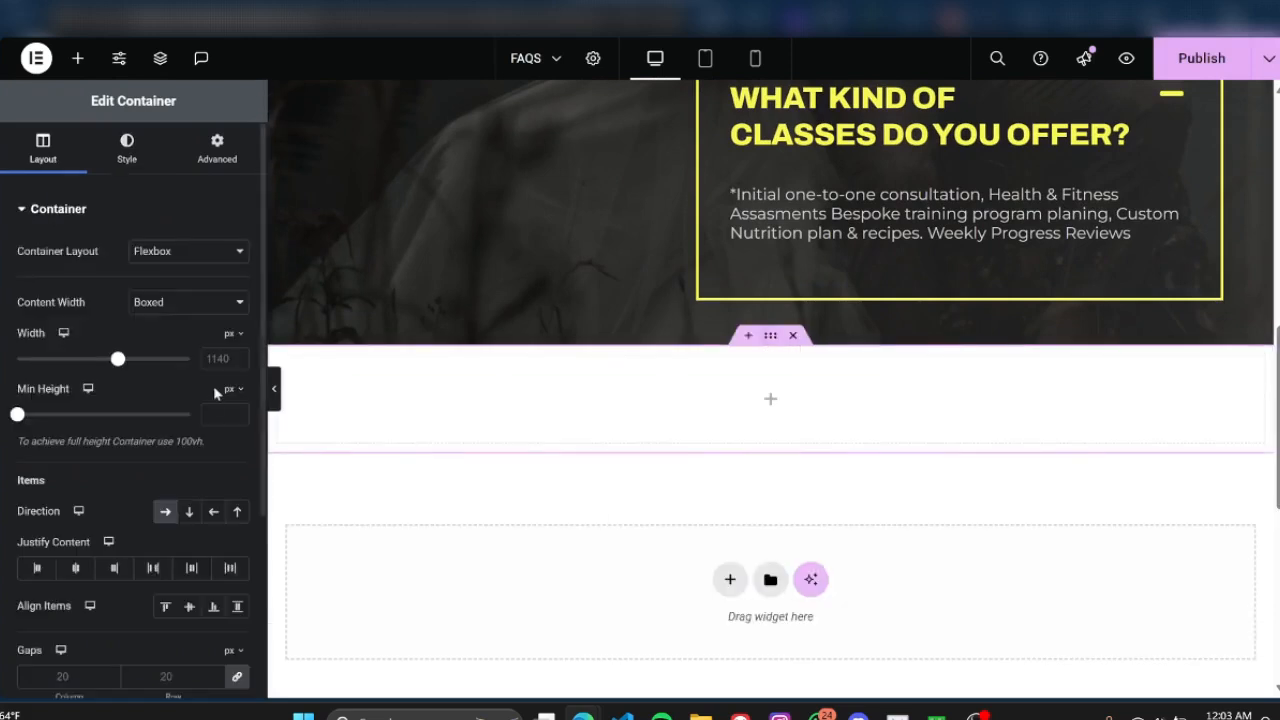
mouse_move(228, 388)
left_click(231, 466)
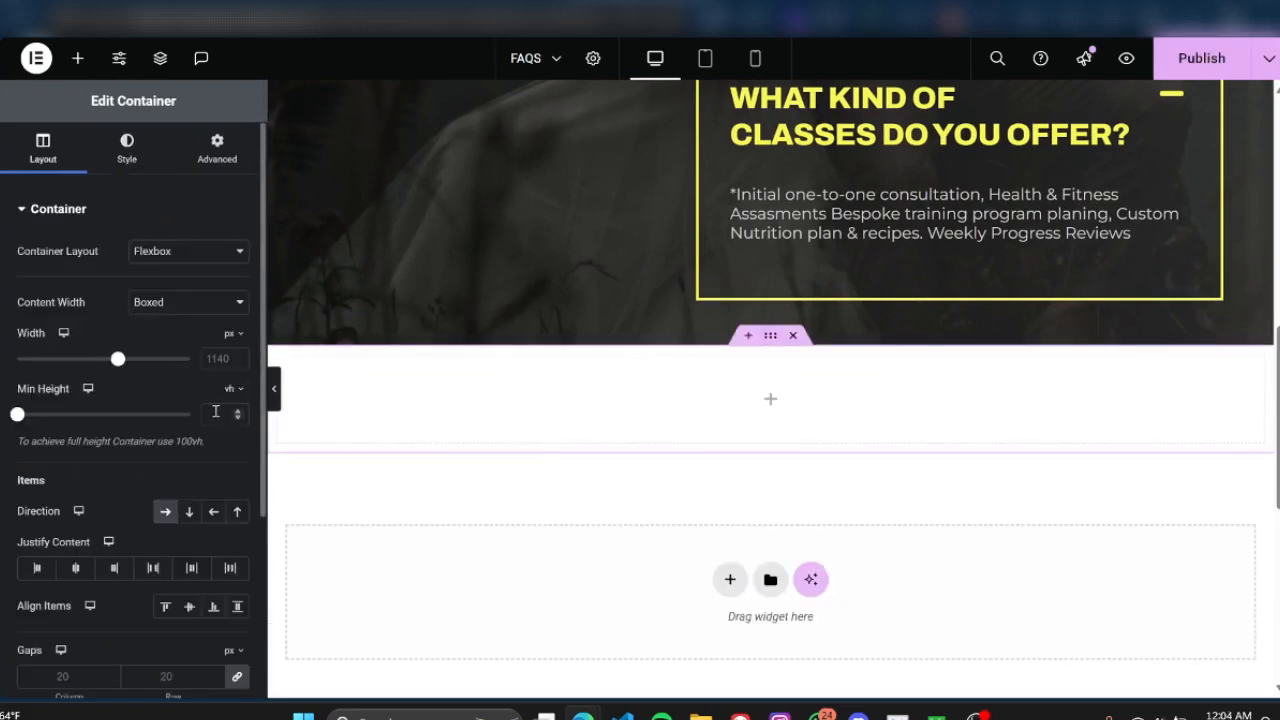
left_click(215, 413)
type("100")
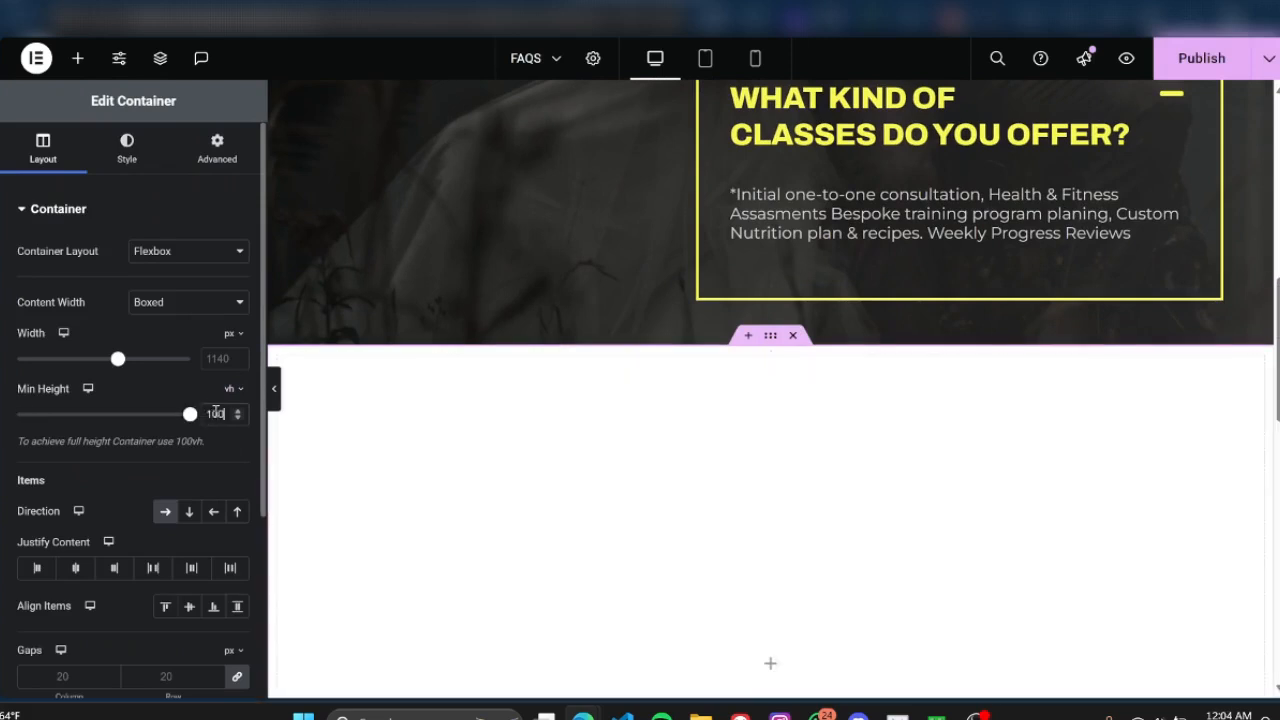
Give the new container a classic background in light grey #DFDFDF
left_click(127, 147)
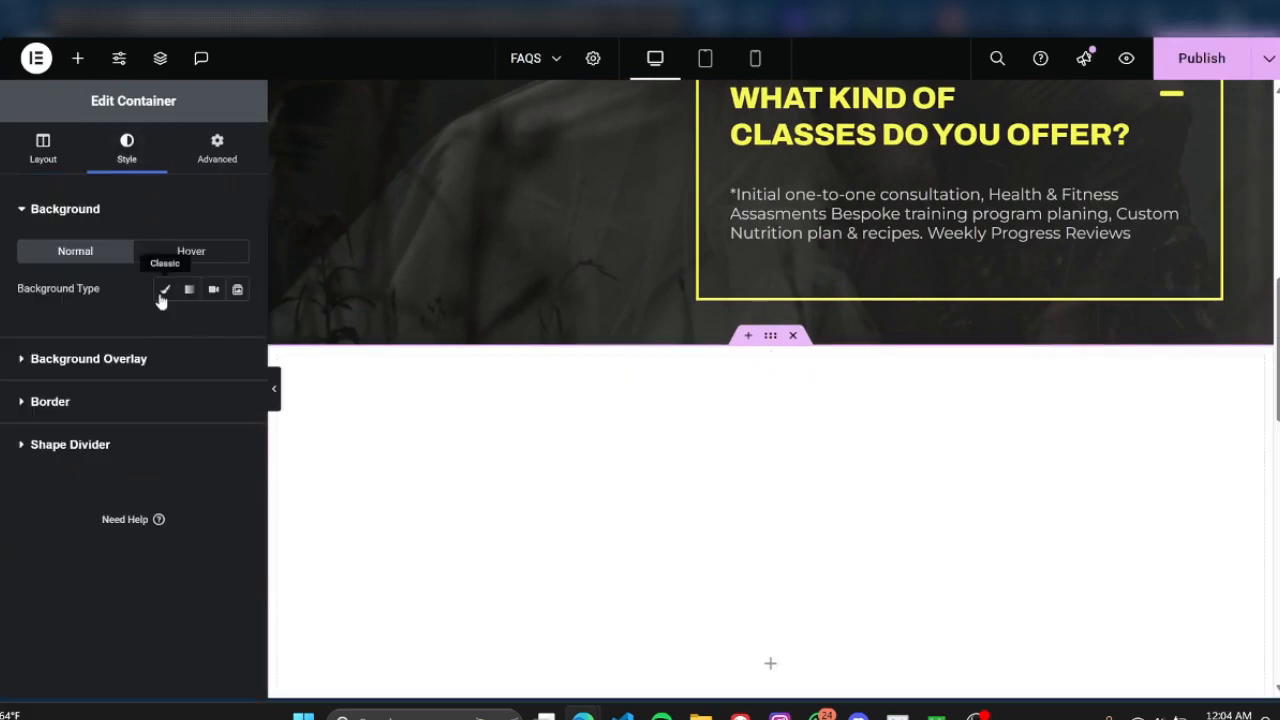
left_click(165, 289)
left_click(237, 327)
left_click_drag(190, 442, 75, 416)
left_click(96, 343)
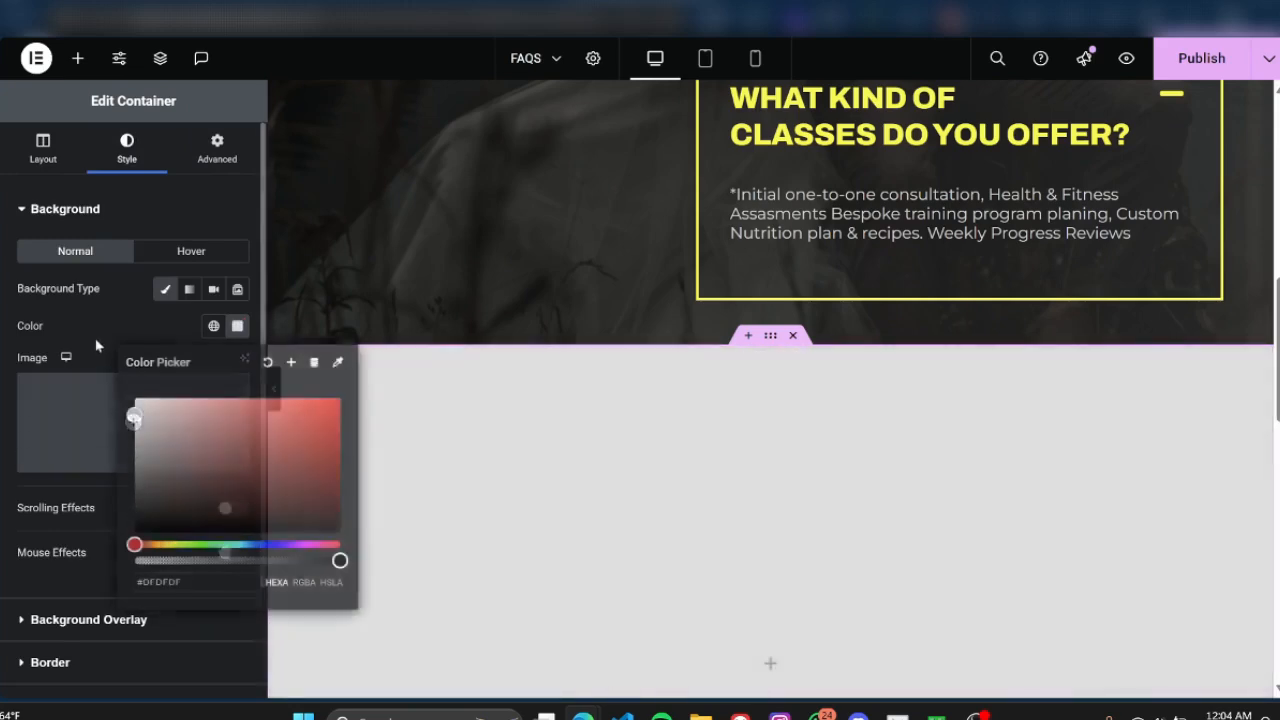
Examine the grey container between the FAQ section and the footer at full page width
left_click(274, 388)
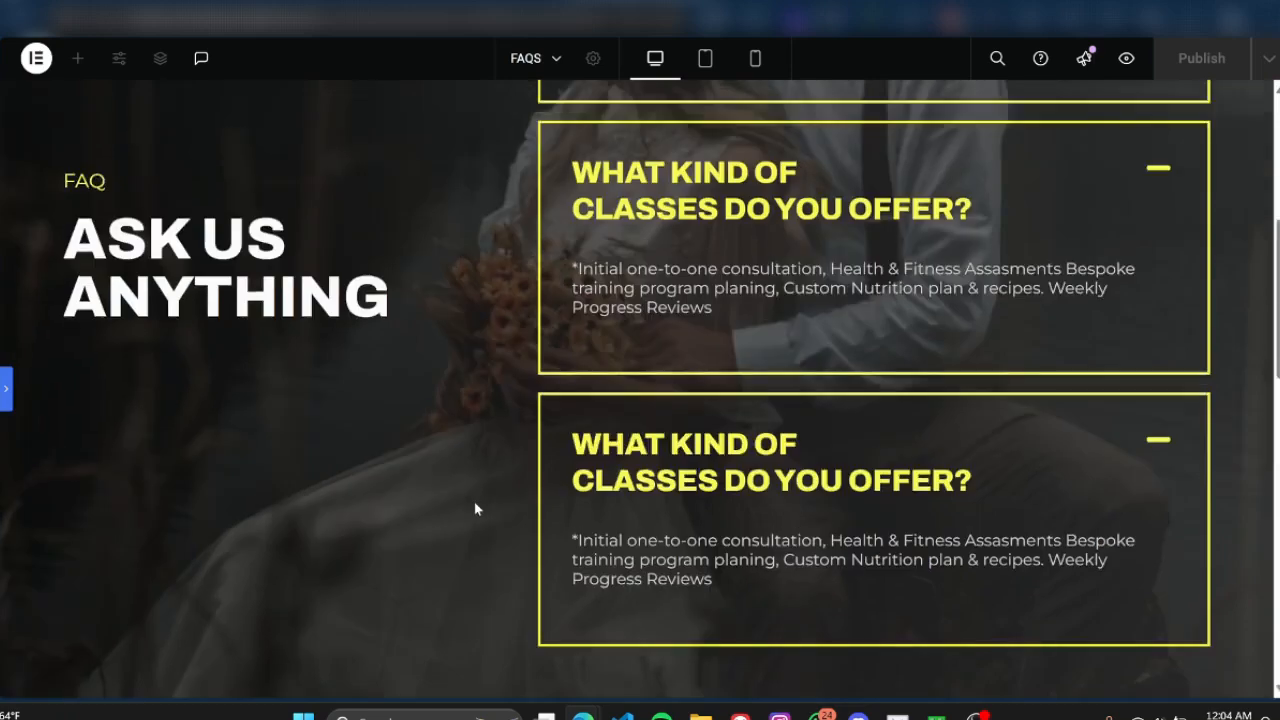
scroll(271, 384, "down", 8)
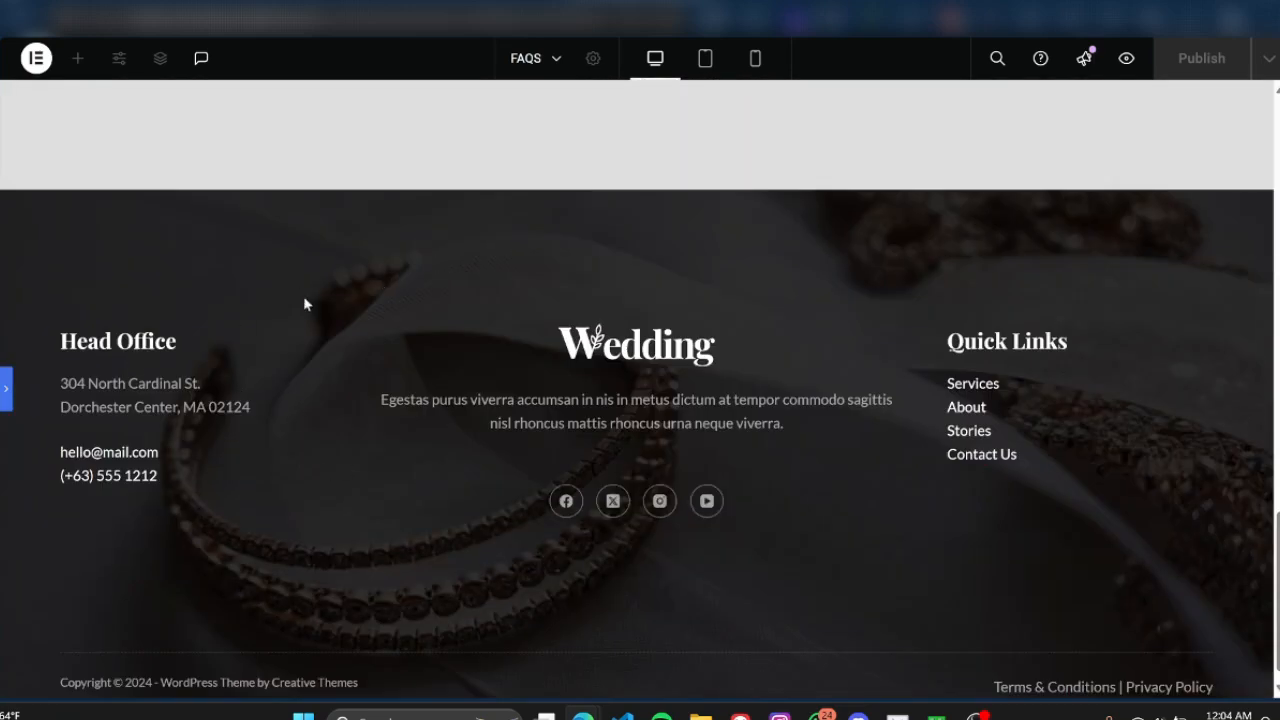
scroll(335, 405, "up", 8)
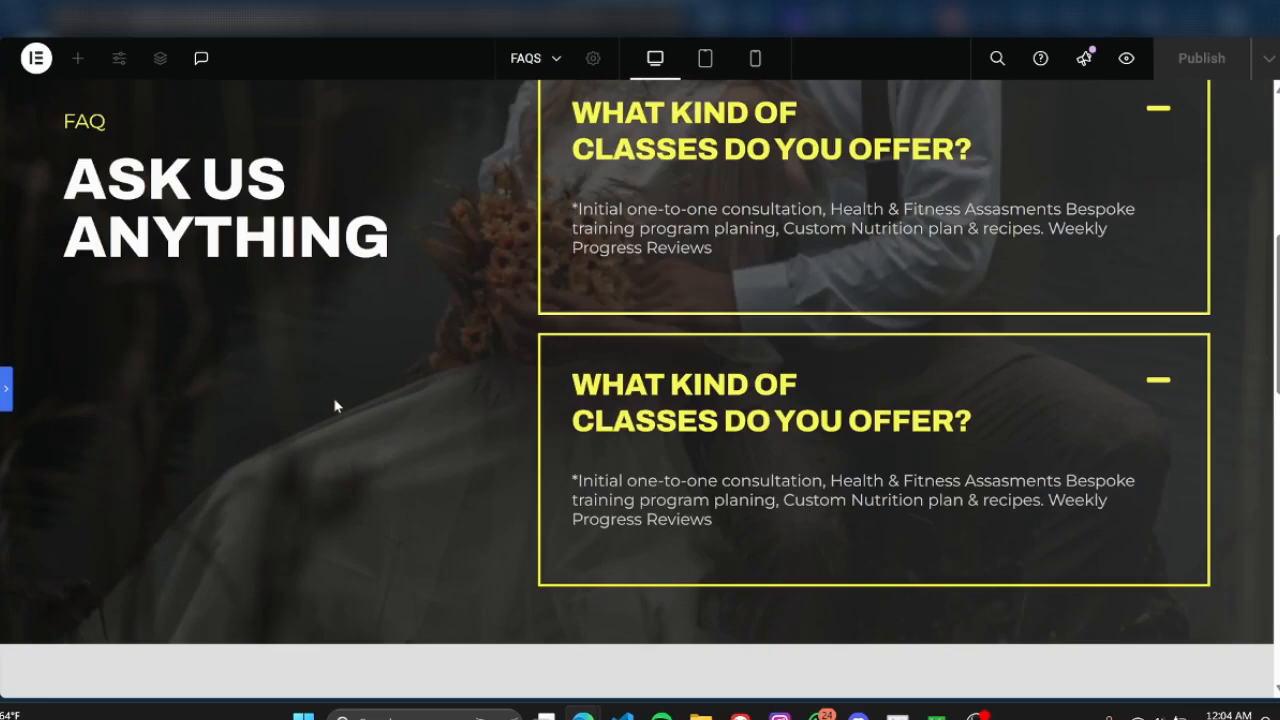
scroll(335, 405, "down", 3)
scroll(311, 400, "down", 3)
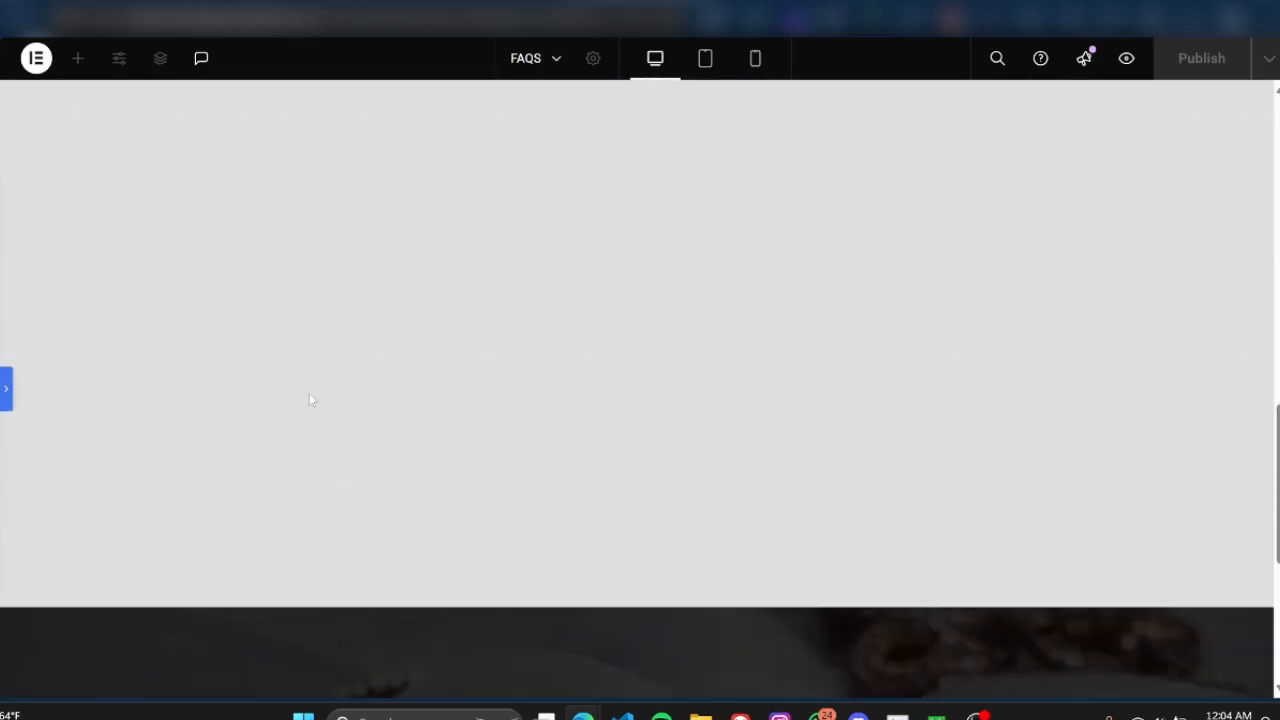
scroll(309, 393, "up", 3)
scroll(518, 390, "down", 3)
scroll(588, 398, "up", 2)
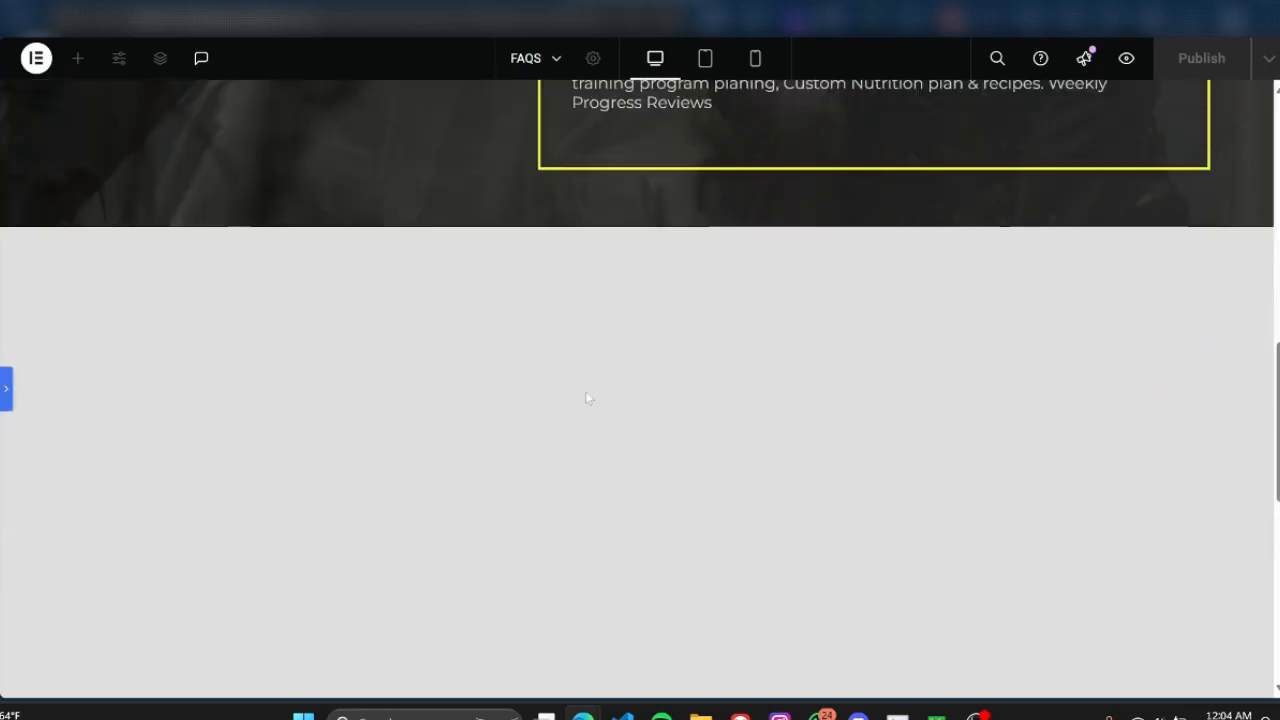
scroll(580, 475, "up", 2)
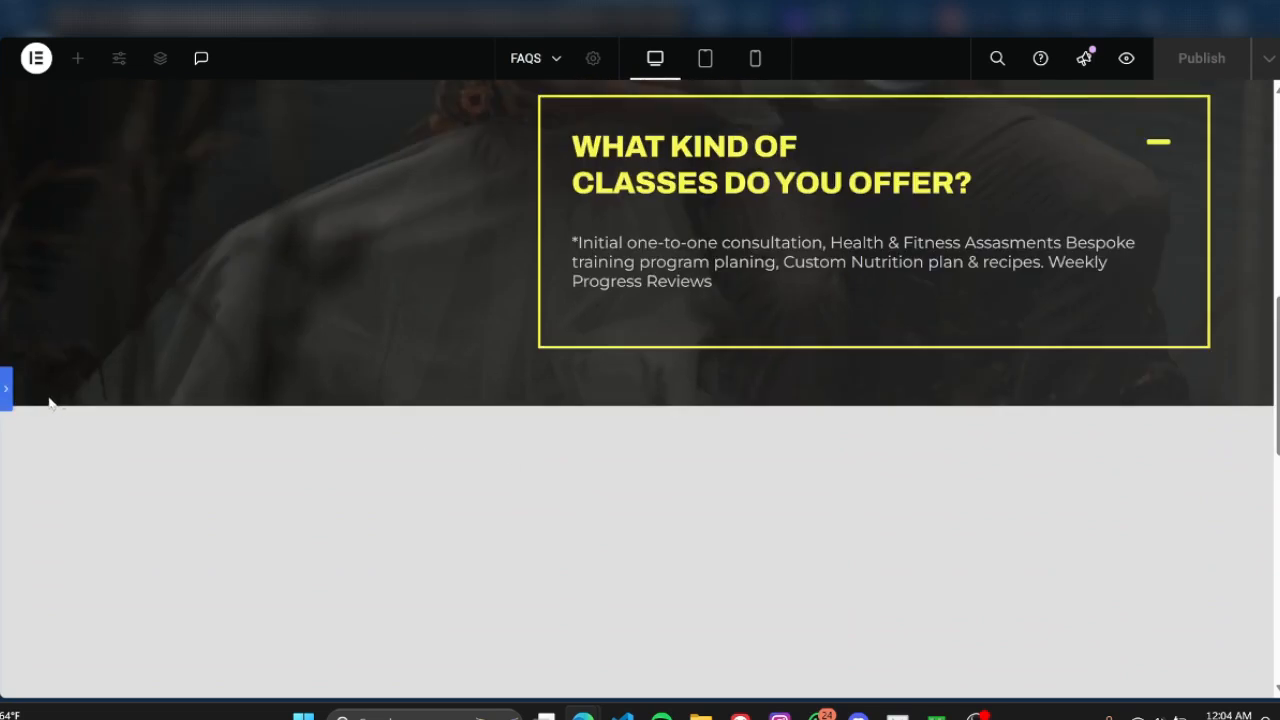
left_click(8, 392)
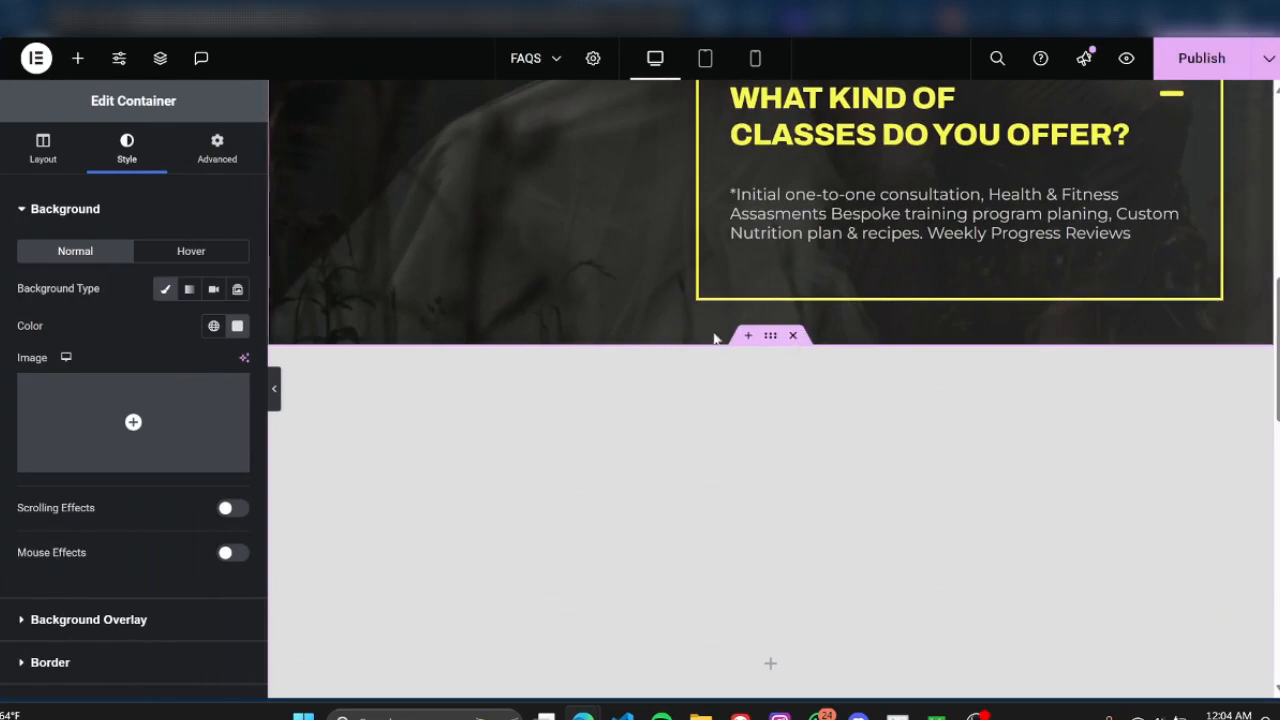
scroll(588, 343, "up", 2)
scroll(385, 440, "down", 1)
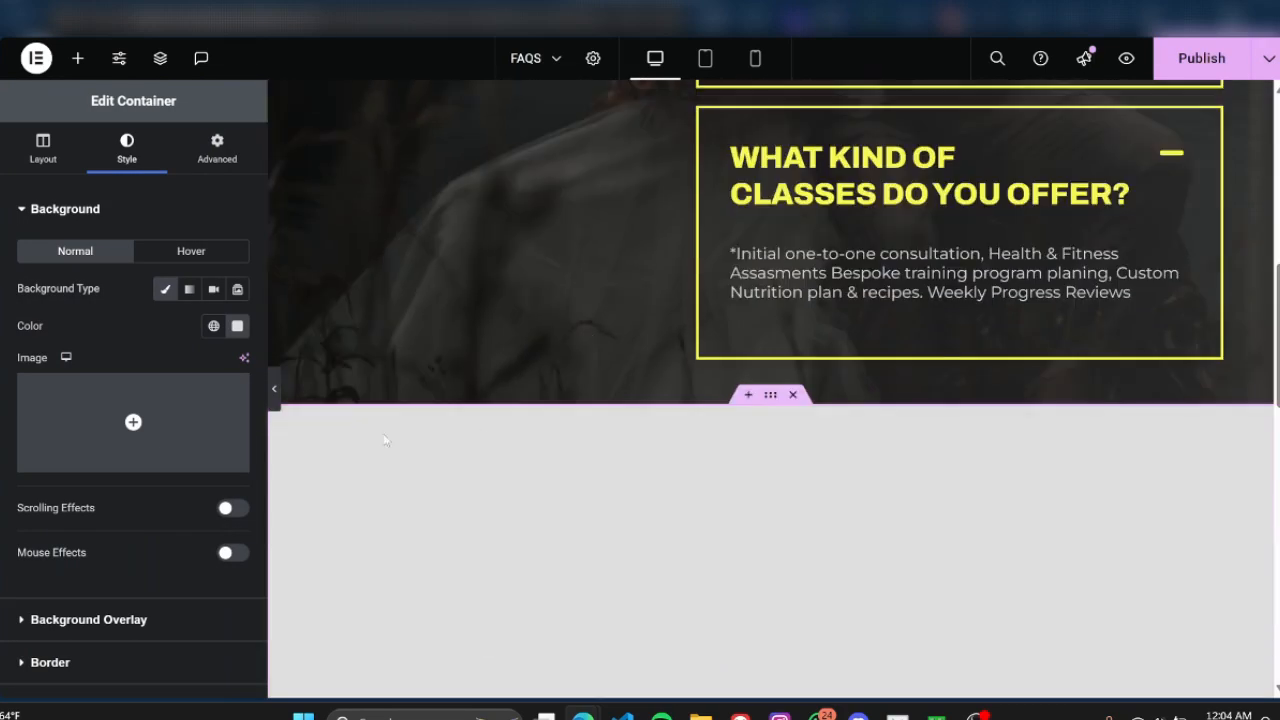
left_click(267, 385)
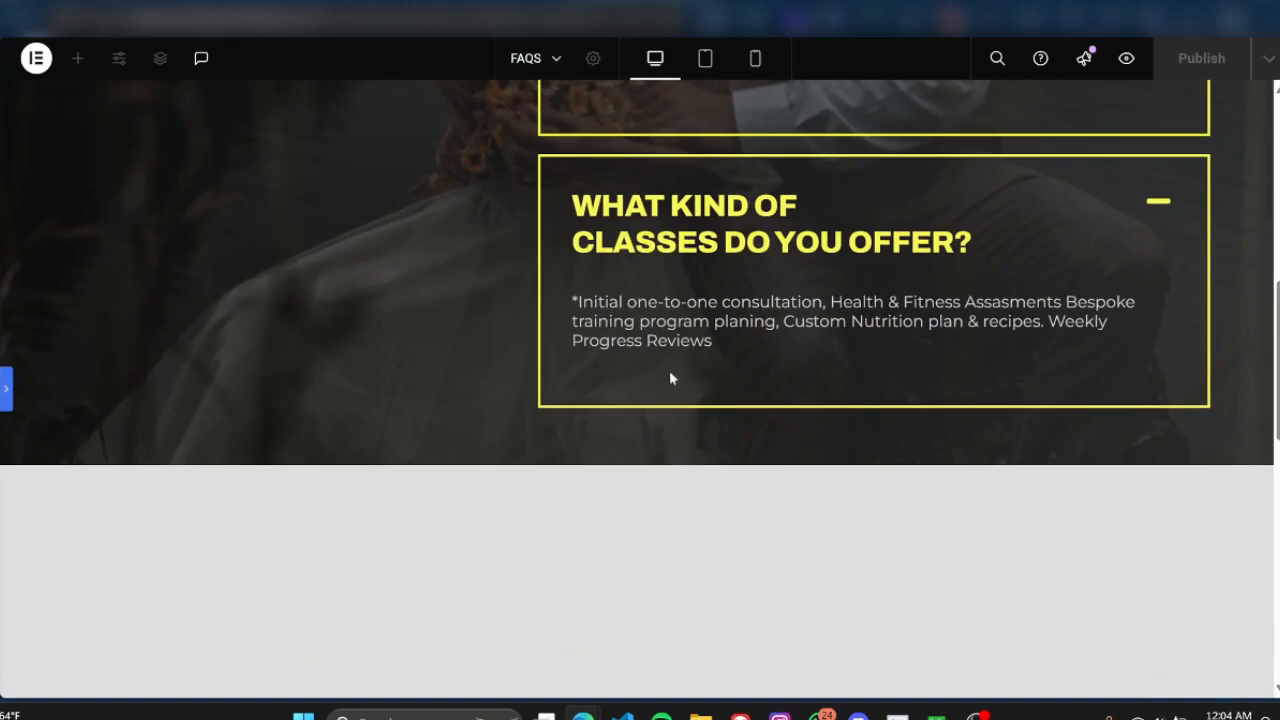
left_click(7, 390)
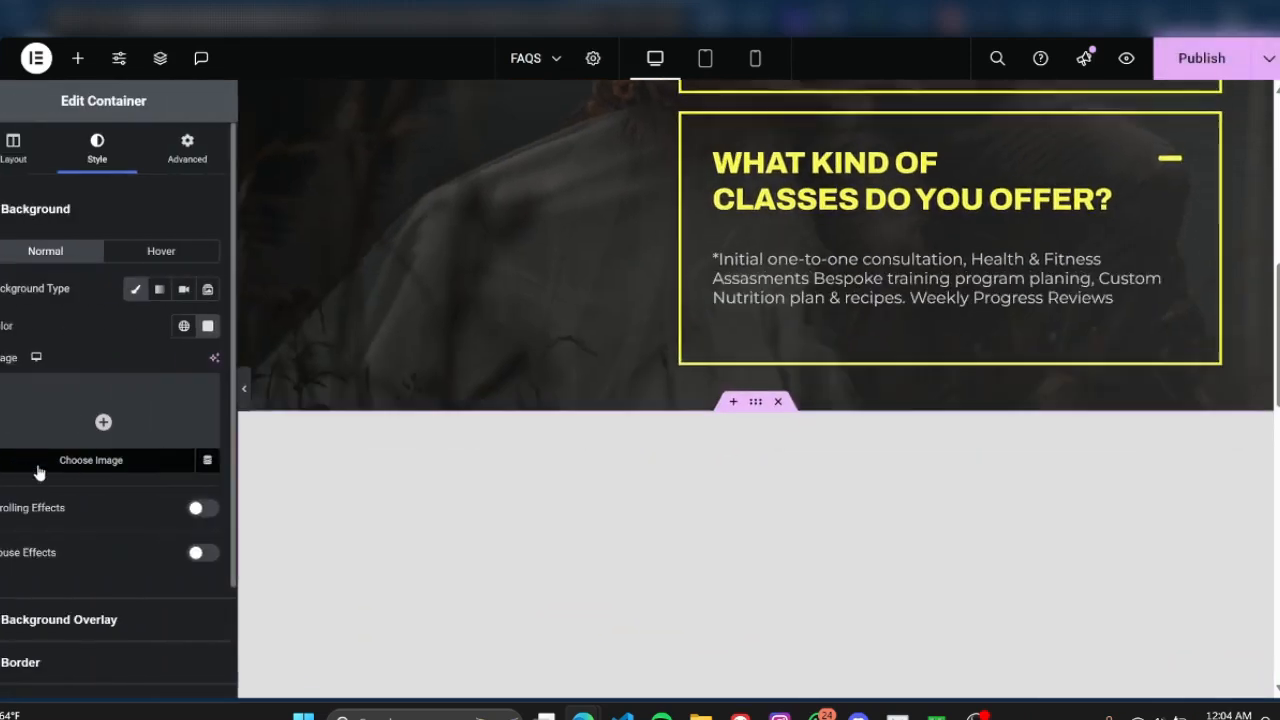
Open the shape type choices for the grey container's bottom shape divider
left_click(104, 214)
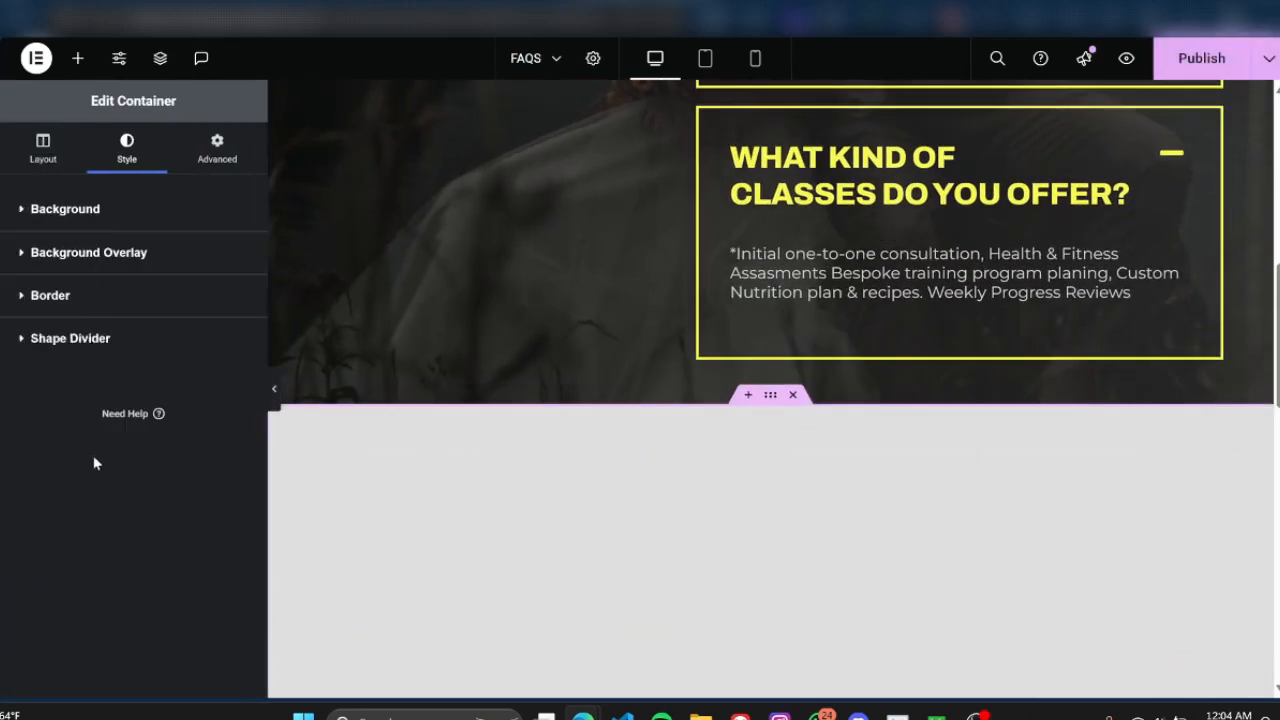
left_click(70, 340)
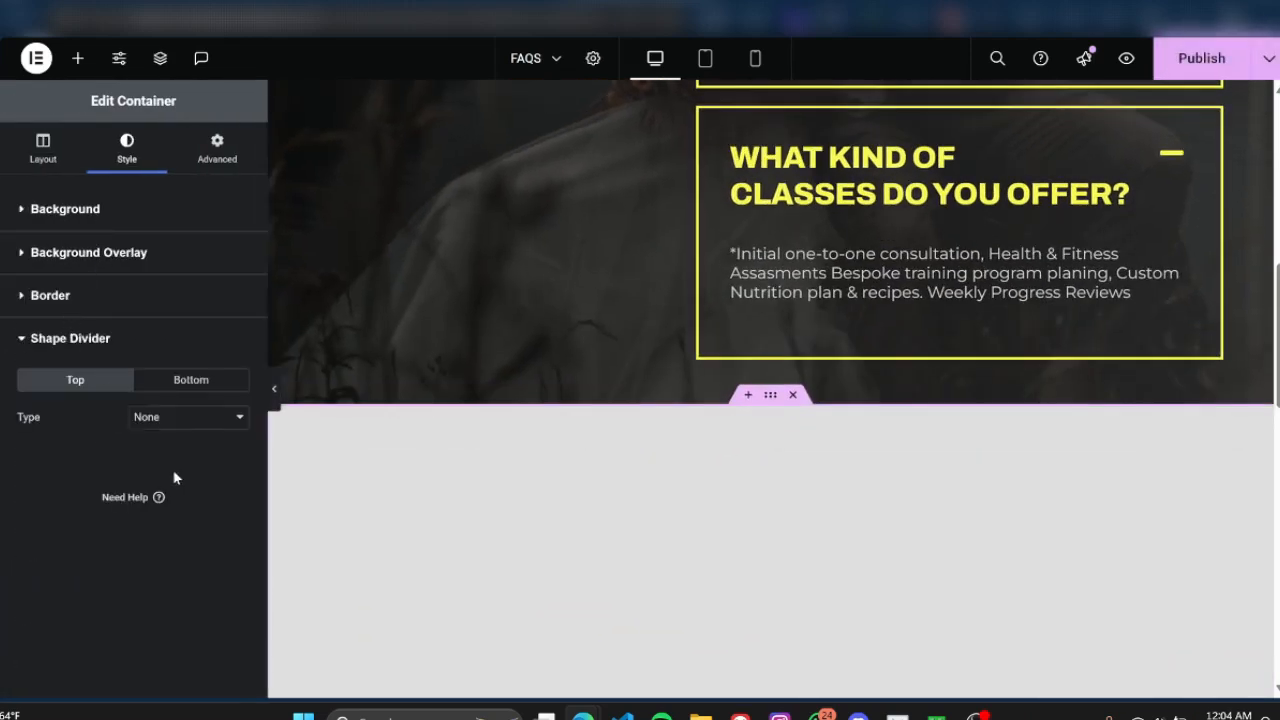
left_click(204, 388)
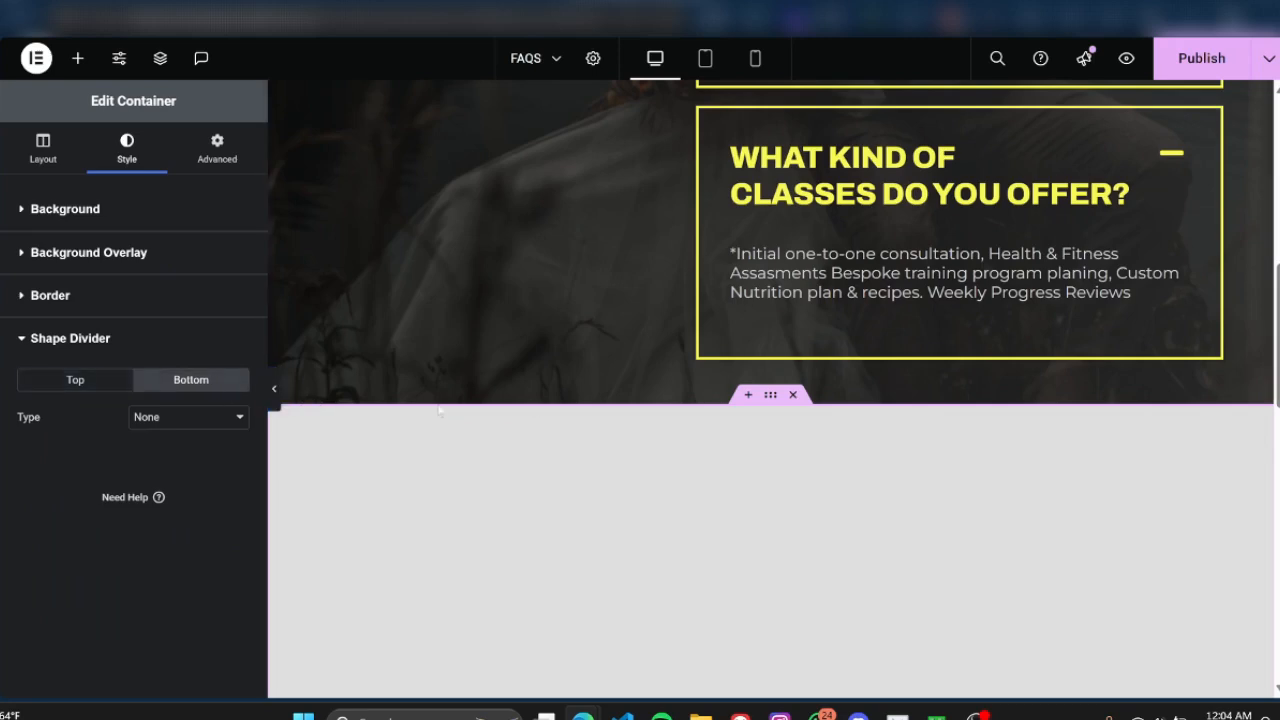
scroll(762, 316, "up", 8)
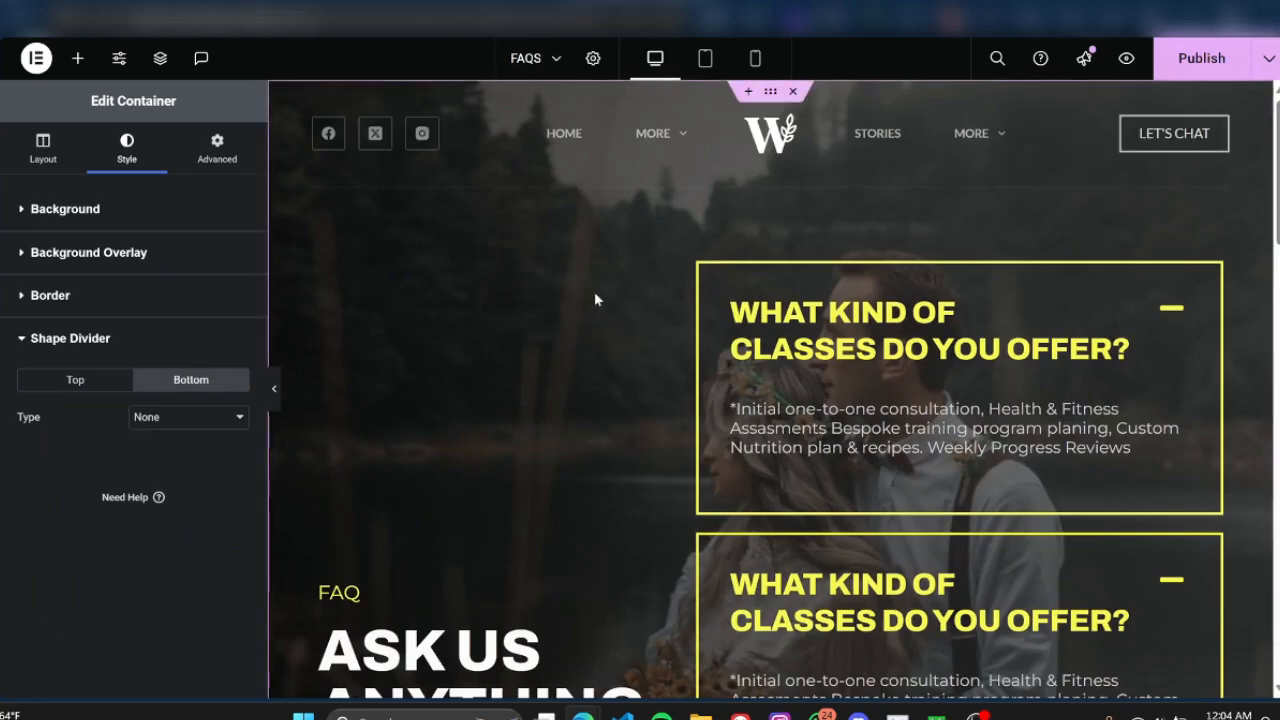
scroll(594, 291, "down", 6)
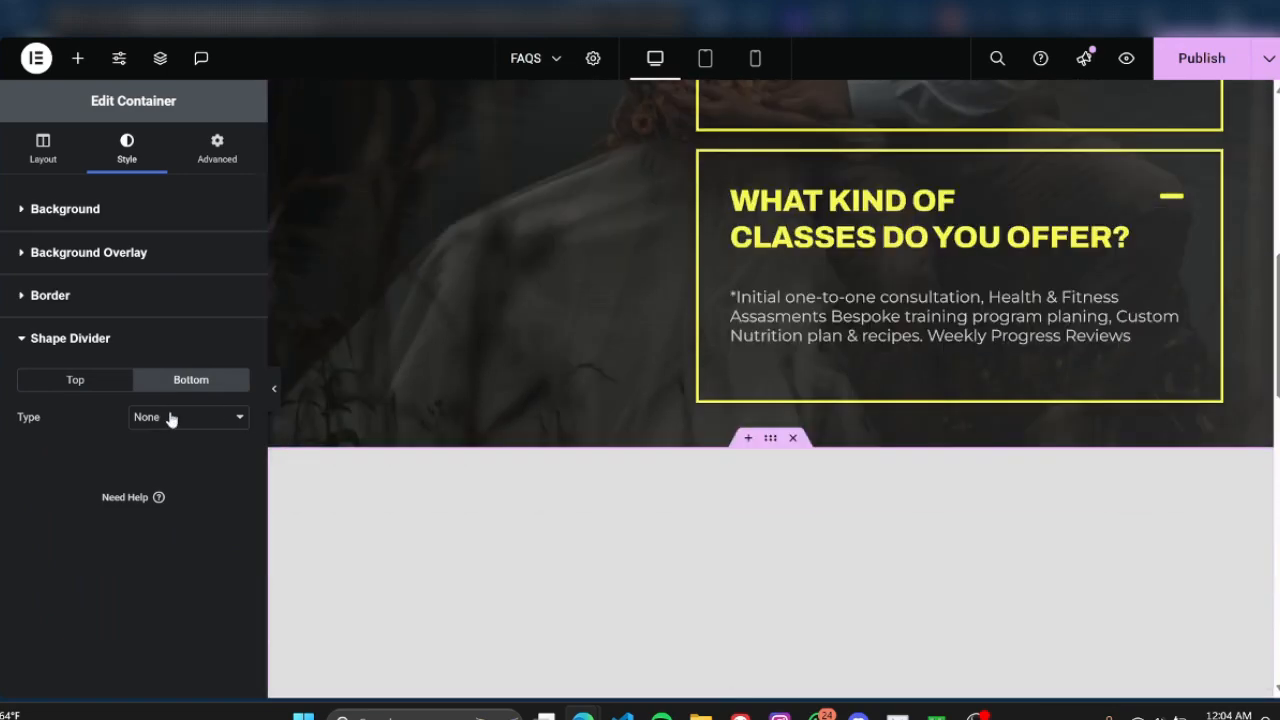
left_click(170, 418)
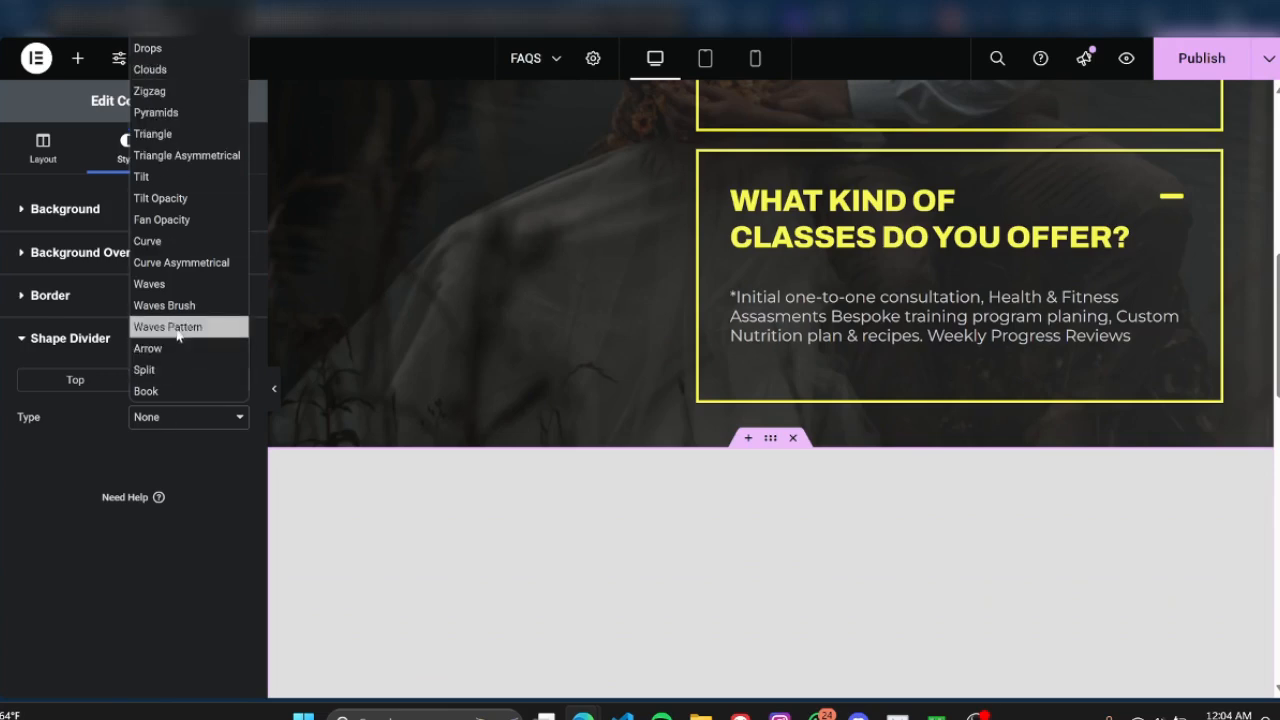
Select the FAQ section's Parent Container and show its bottom shape divider settings
scroll(778, 488, "up", 4)
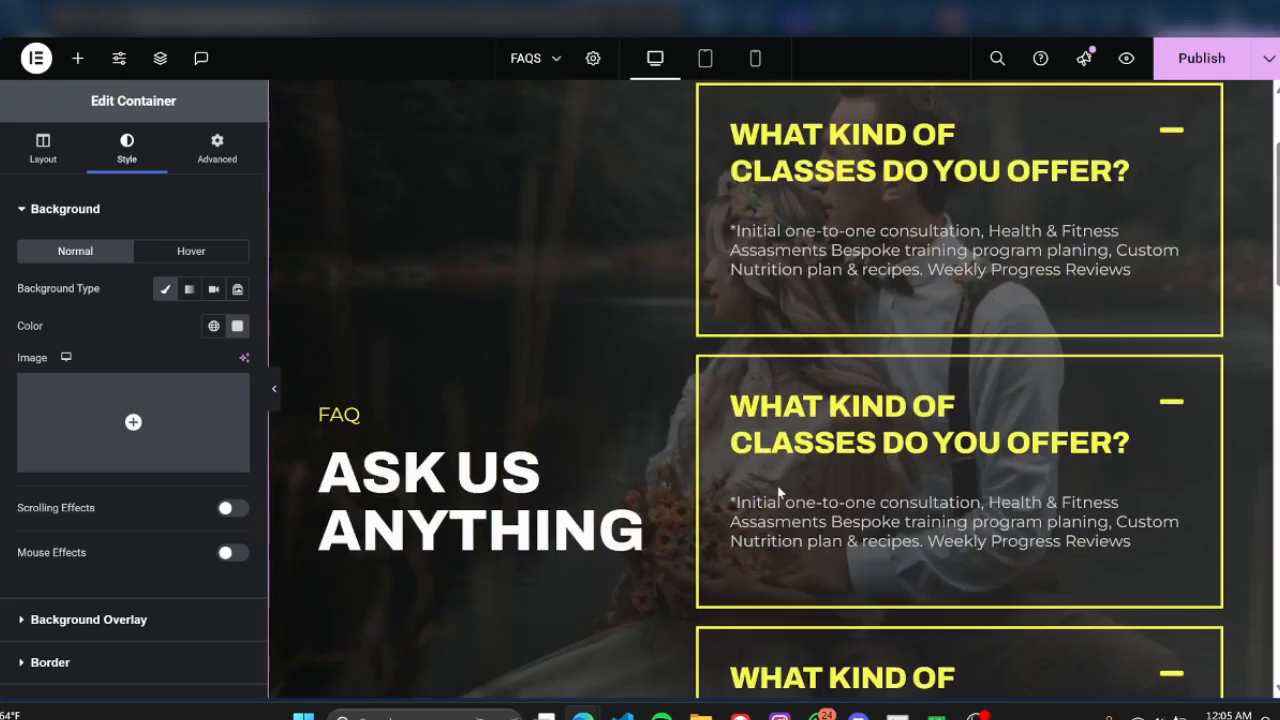
scroll(778, 490, "up", 2)
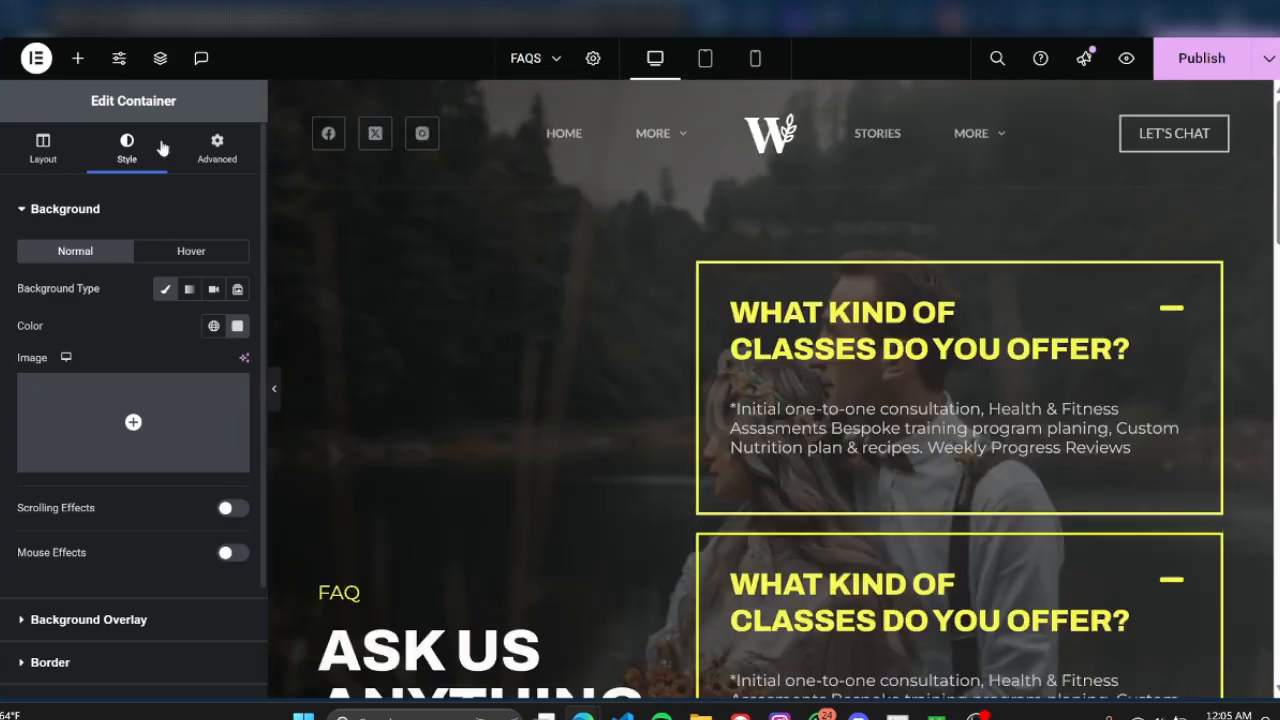
left_click(160, 58)
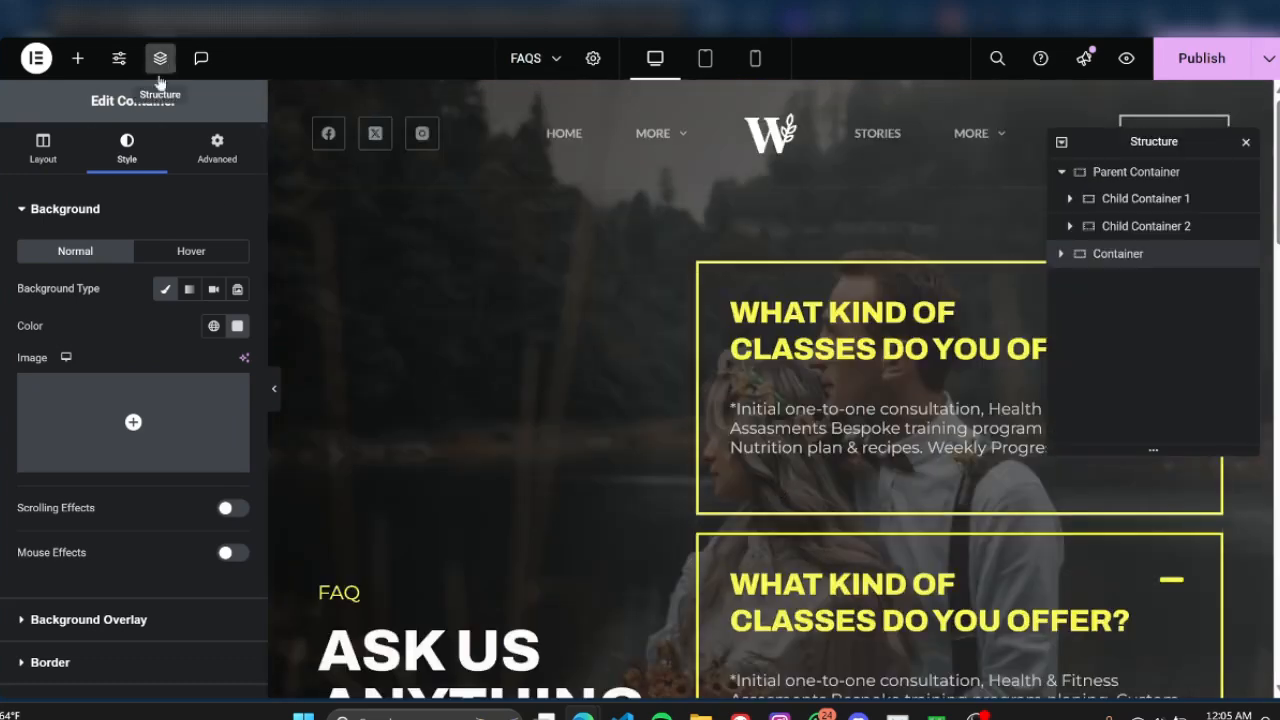
left_click(1123, 172)
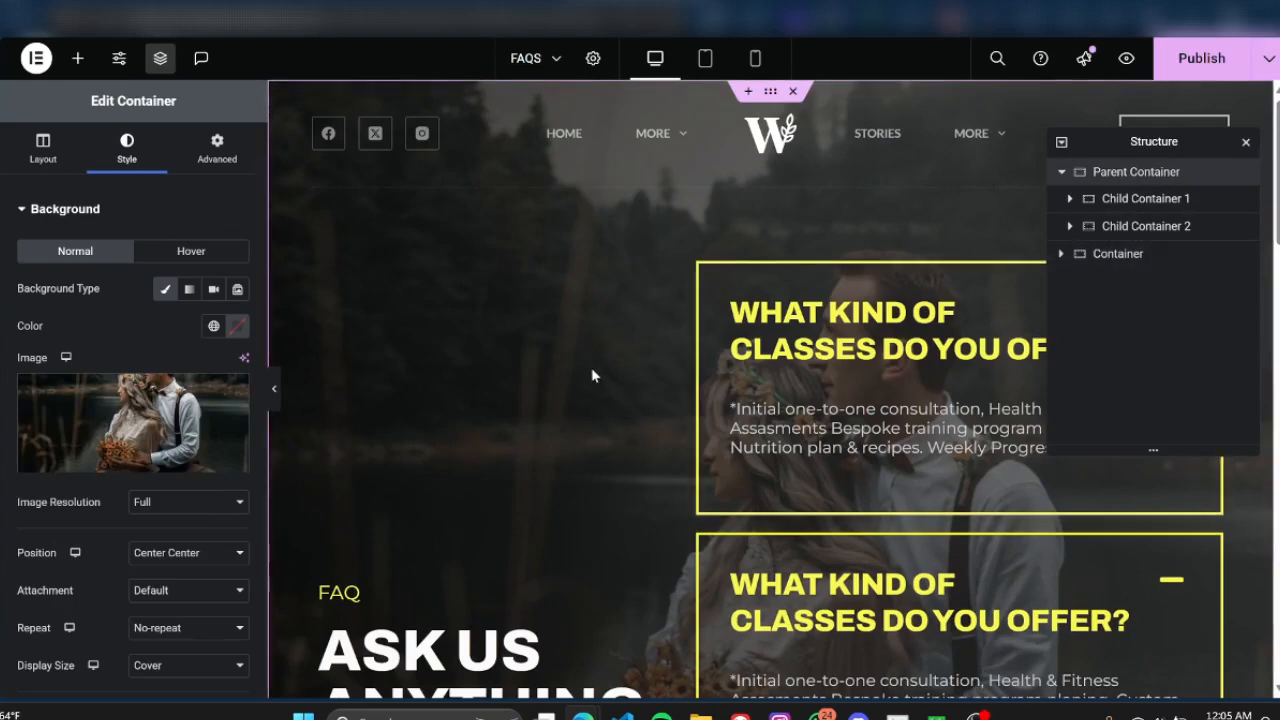
left_click(1246, 142)
scroll(539, 387, "down", 2)
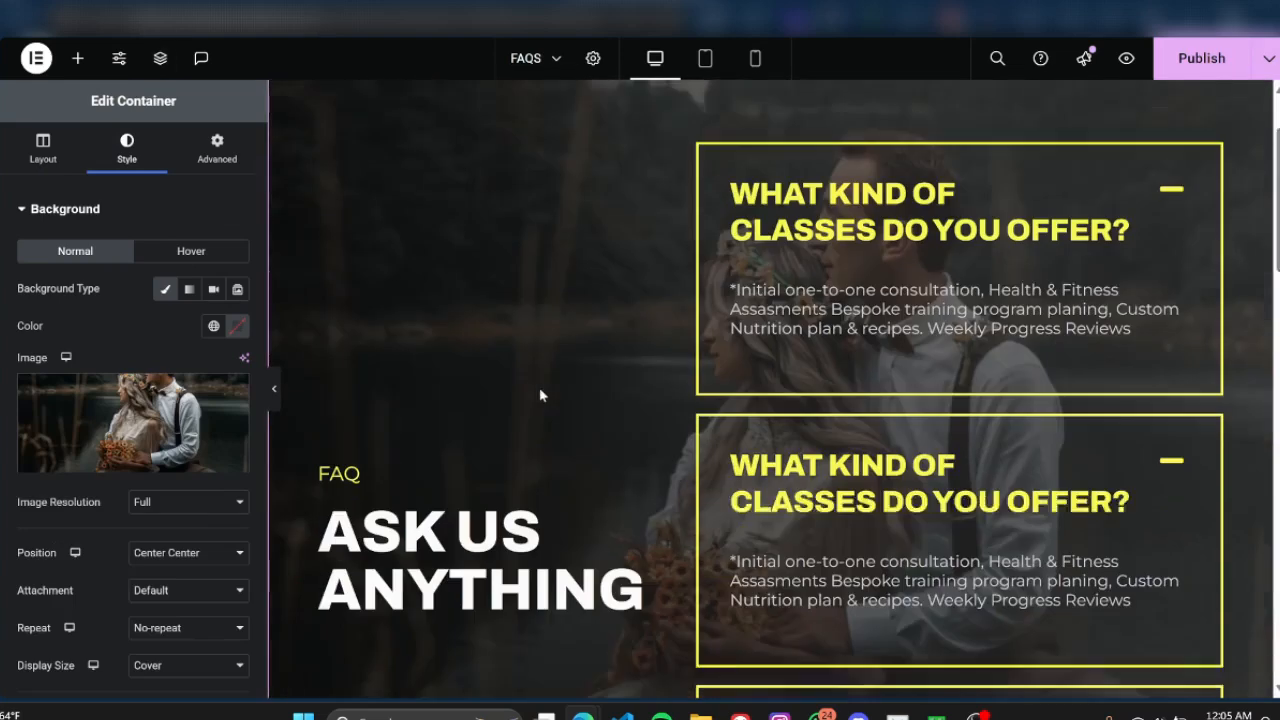
left_click(84, 218)
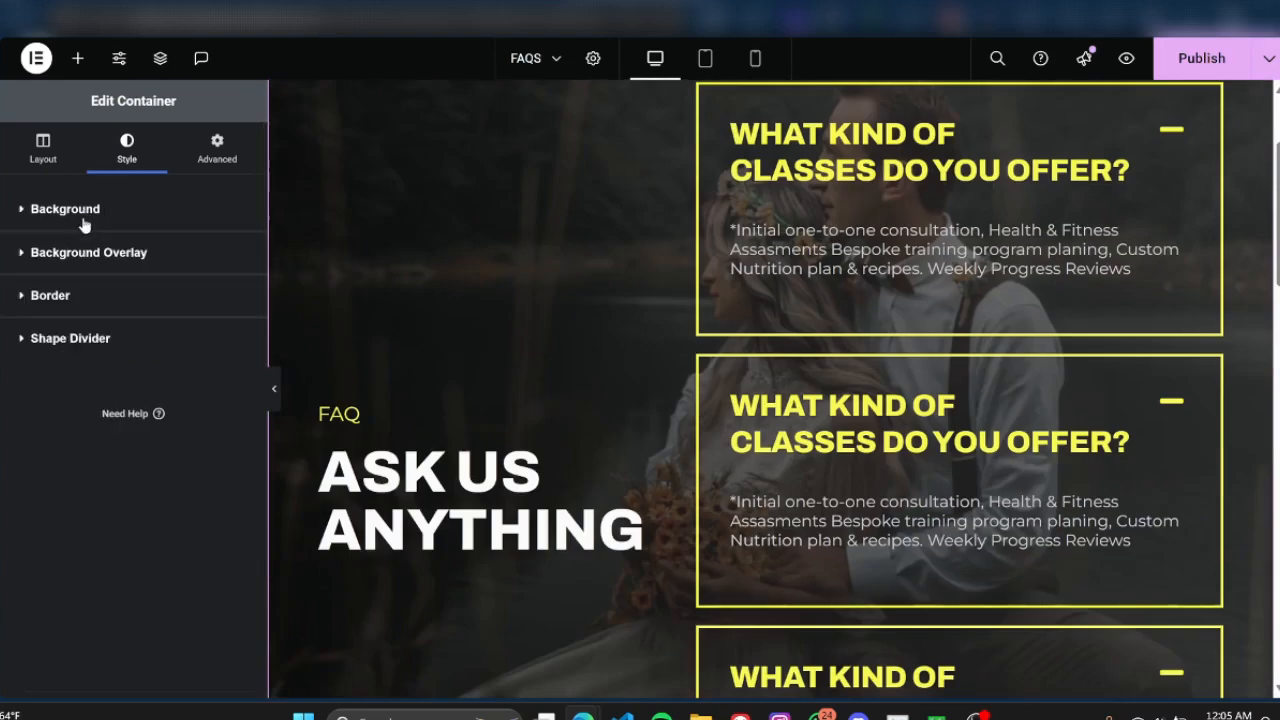
left_click(80, 340)
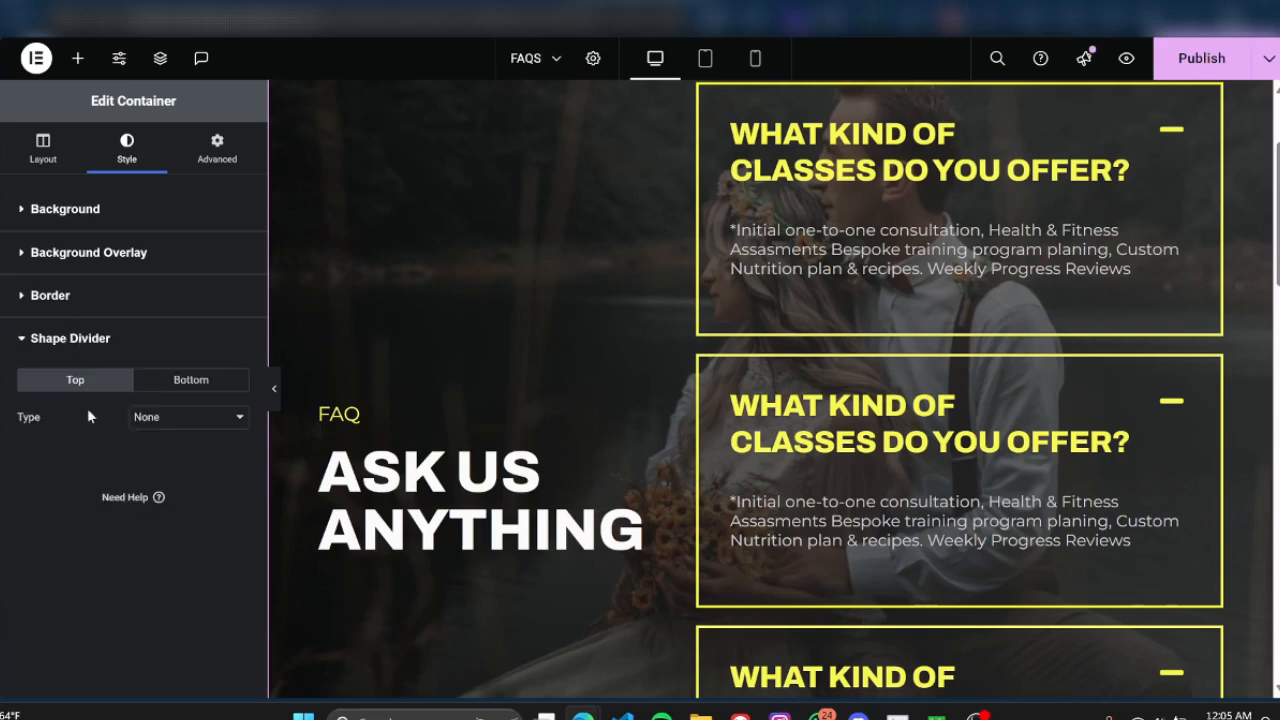
left_click(183, 386)
Try the Waves Pattern, Waves, Curve and Tilt Opacity types on the Parent Container's bottom shape divider
left_click(172, 424)
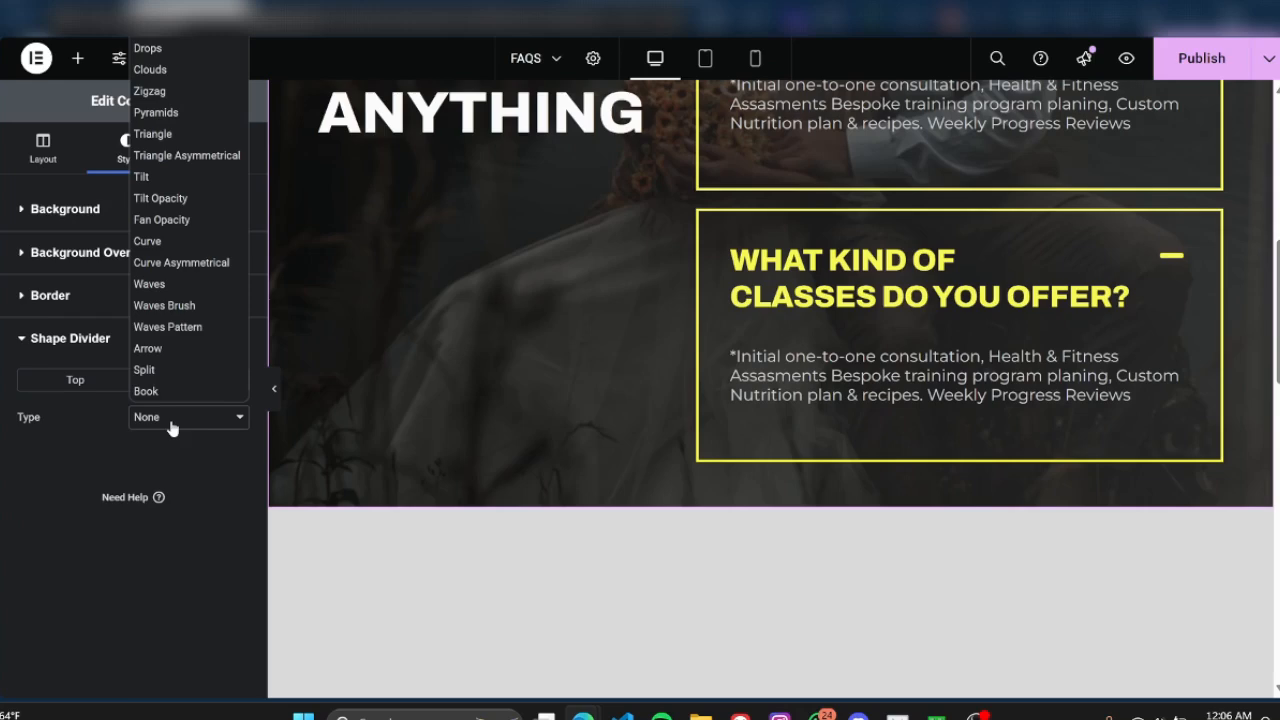
left_click(168, 327)
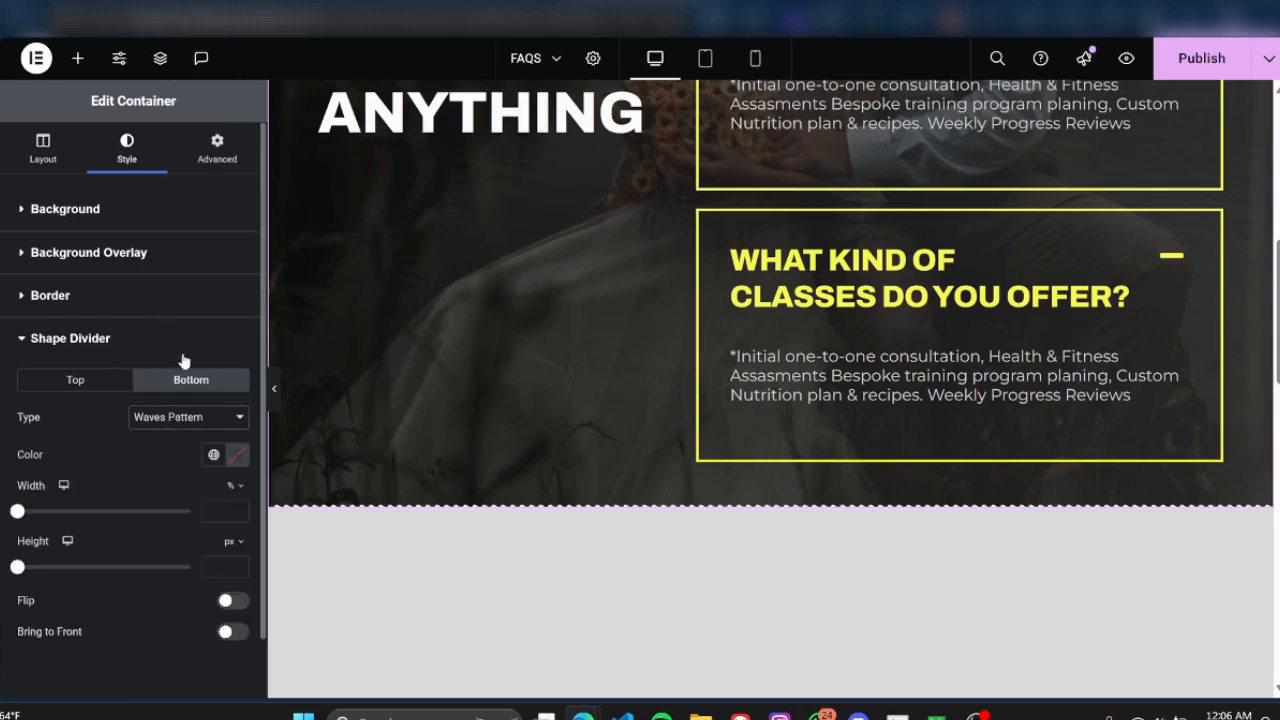
left_click(177, 425)
left_click(175, 284)
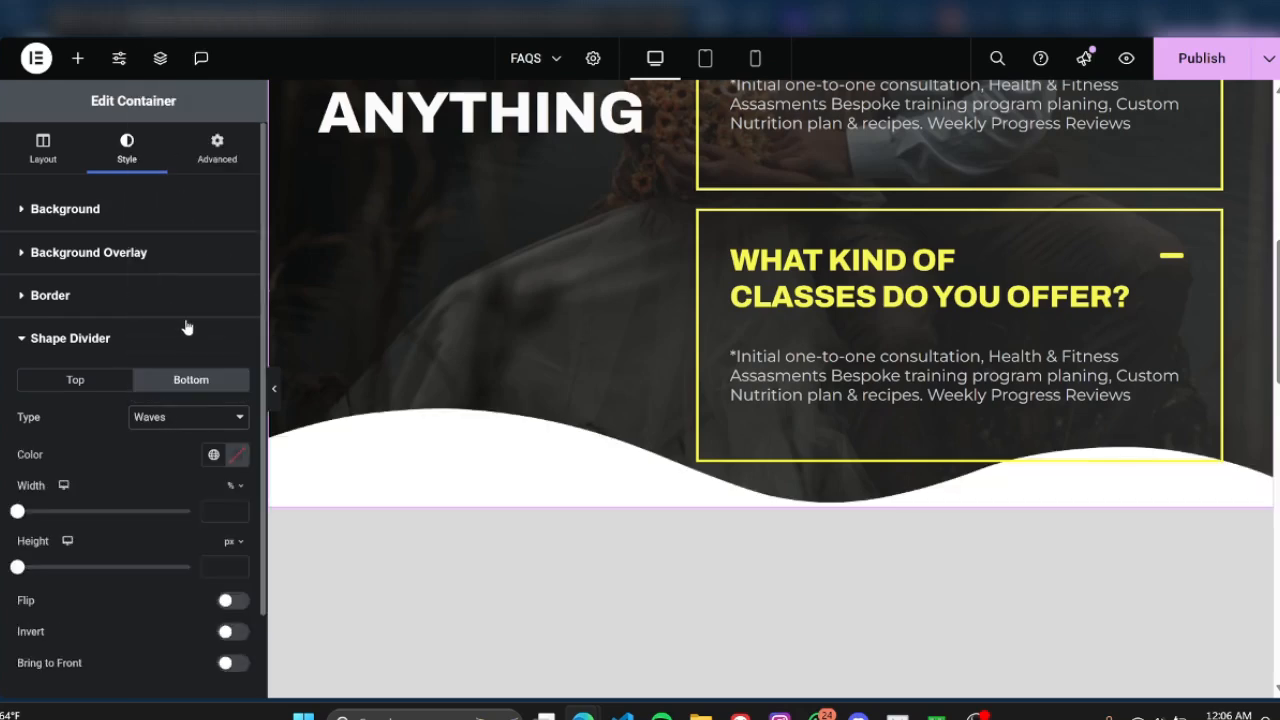
left_click(174, 415)
left_click(172, 243)
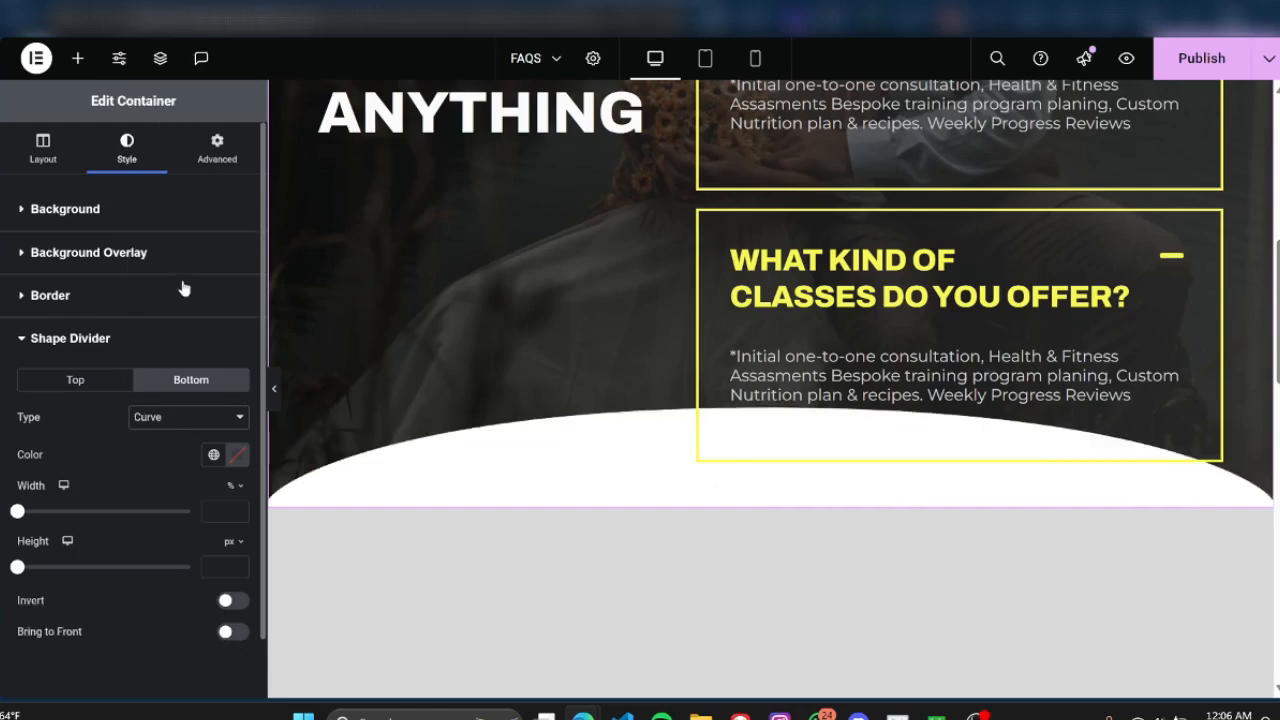
left_click(170, 415)
left_click(185, 195)
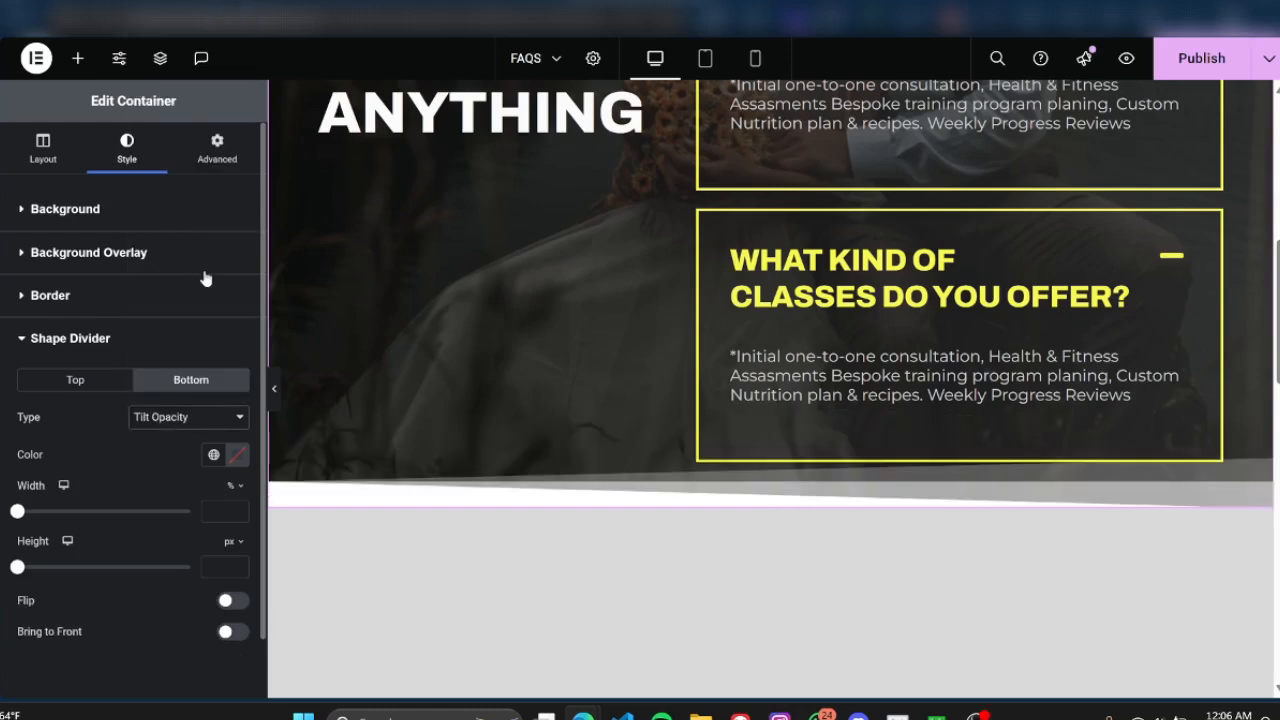
Set the bottom shape divider's type to Split, with a width of 250% and a height of 35 px
left_click(170, 420)
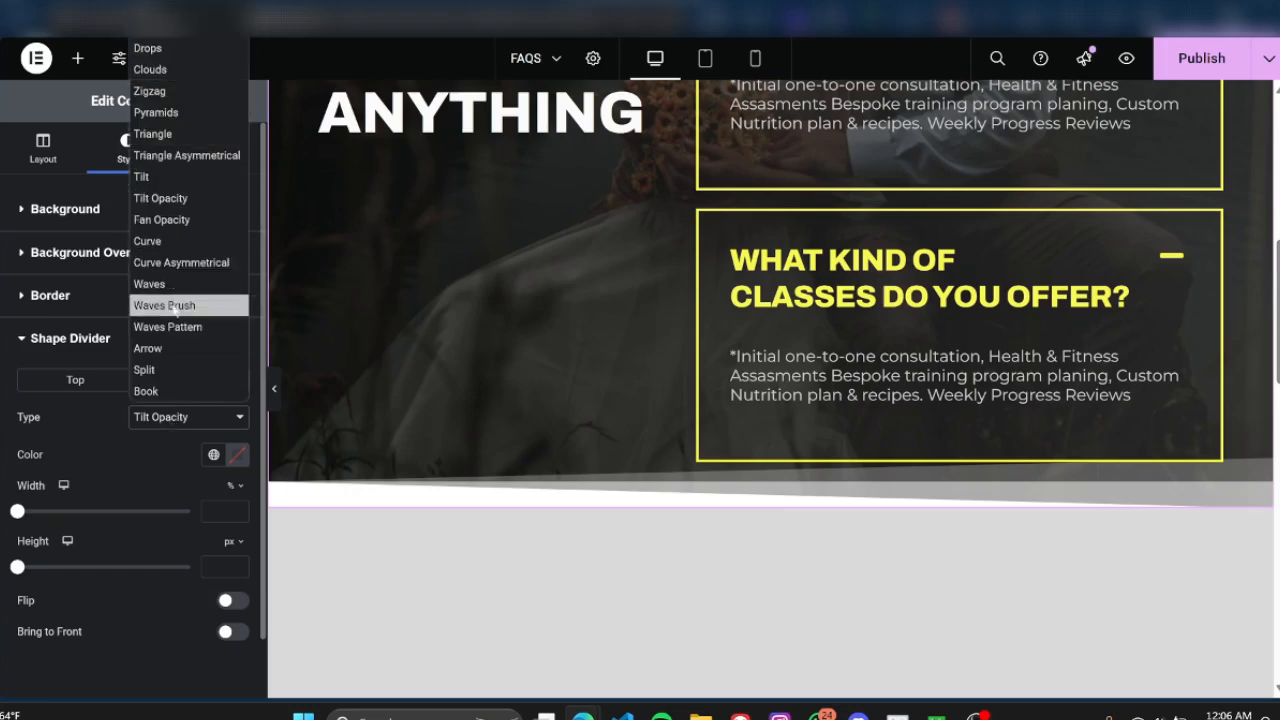
left_click(170, 369)
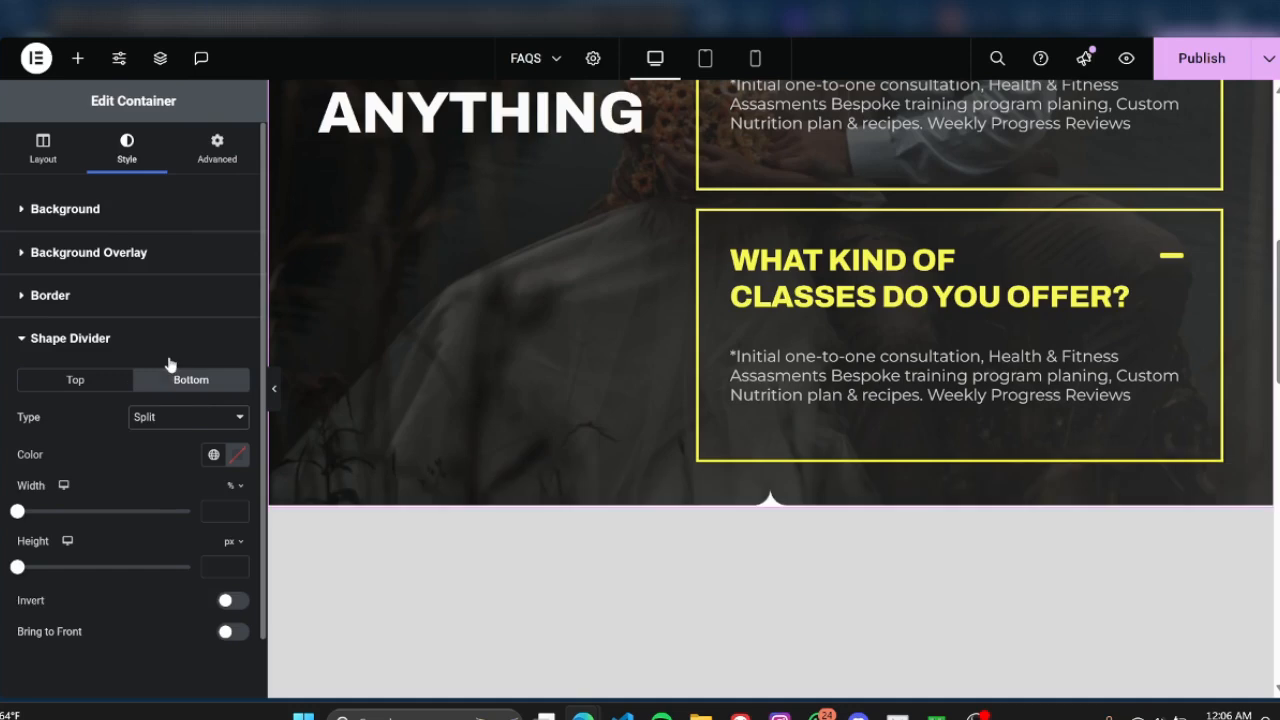
left_click_drag(18, 512, 72, 513)
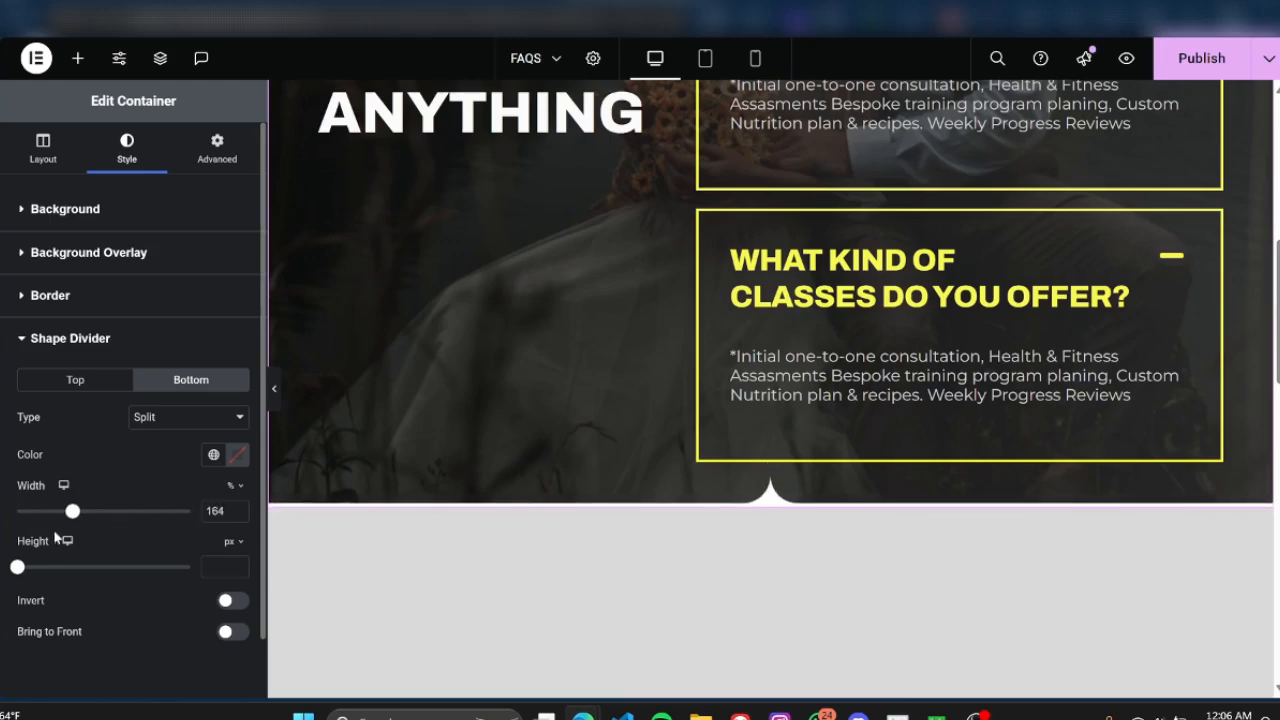
mouse_move(20, 570)
left_mouse_down()
mouse_move(92, 570)
mouse_move(9, 568)
mouse_move(33, 572)
left_mouse_up()
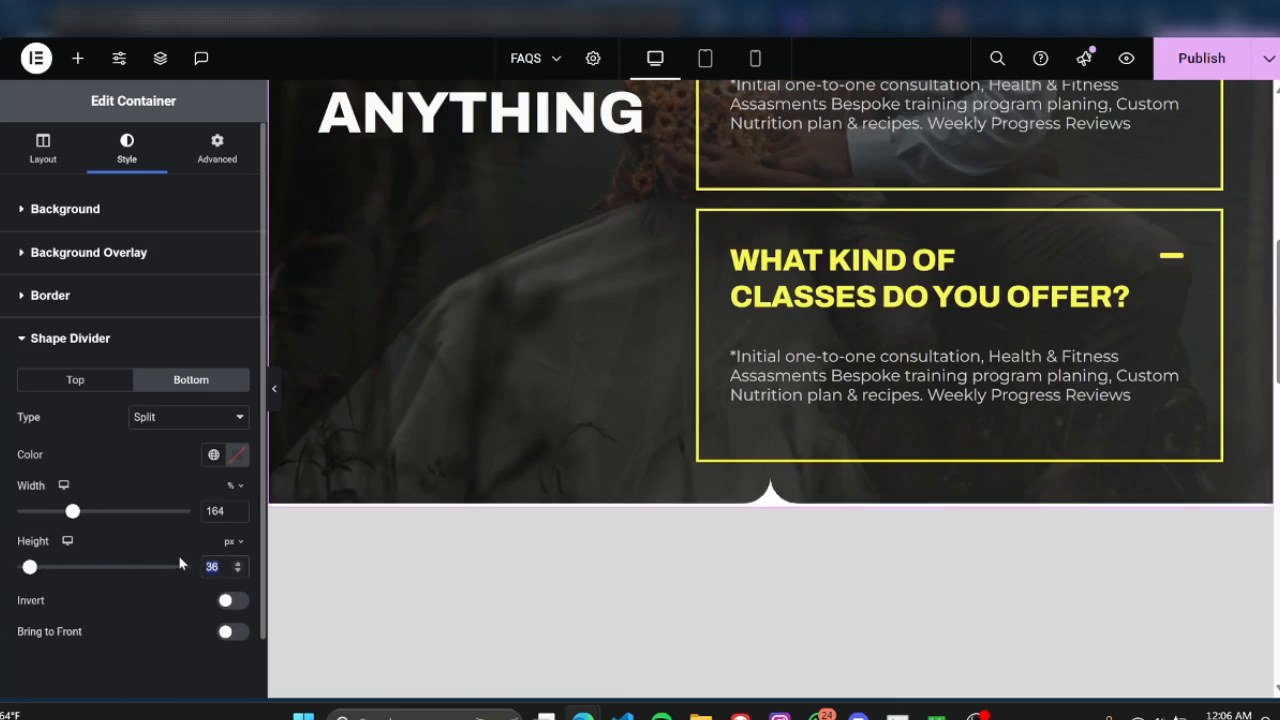
type("35")
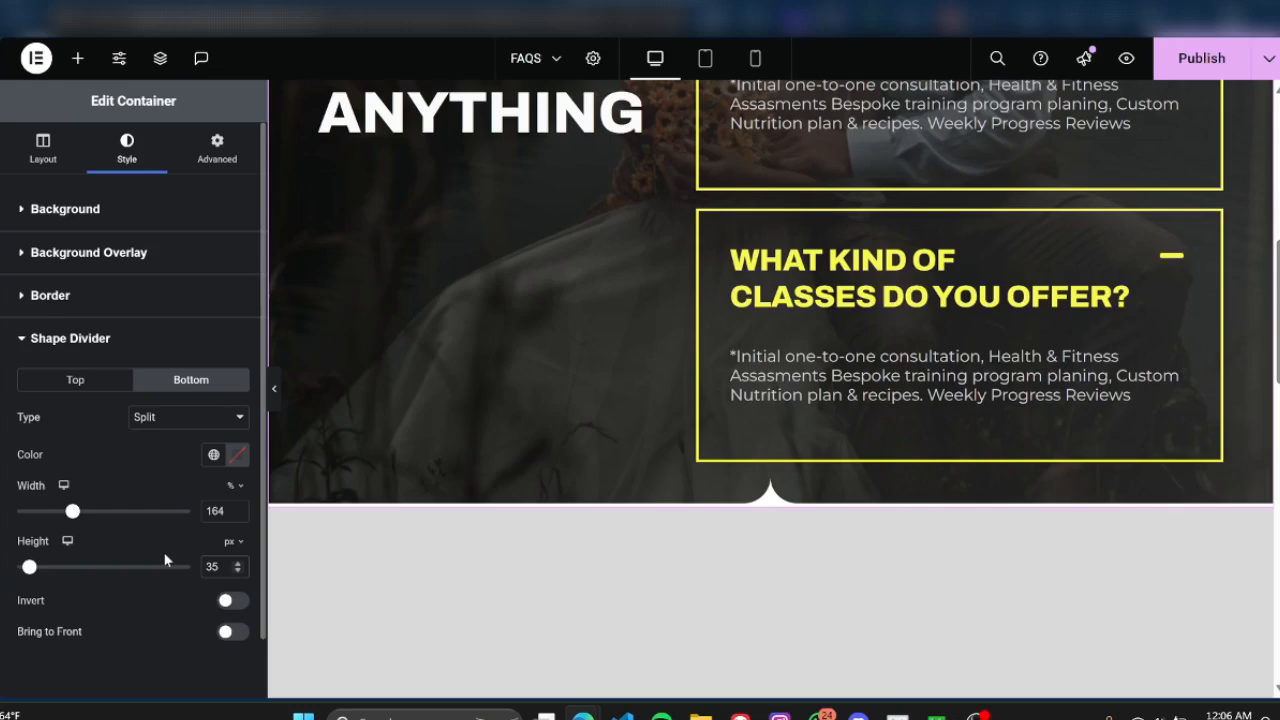
left_click_drag(76, 520, 140, 520)
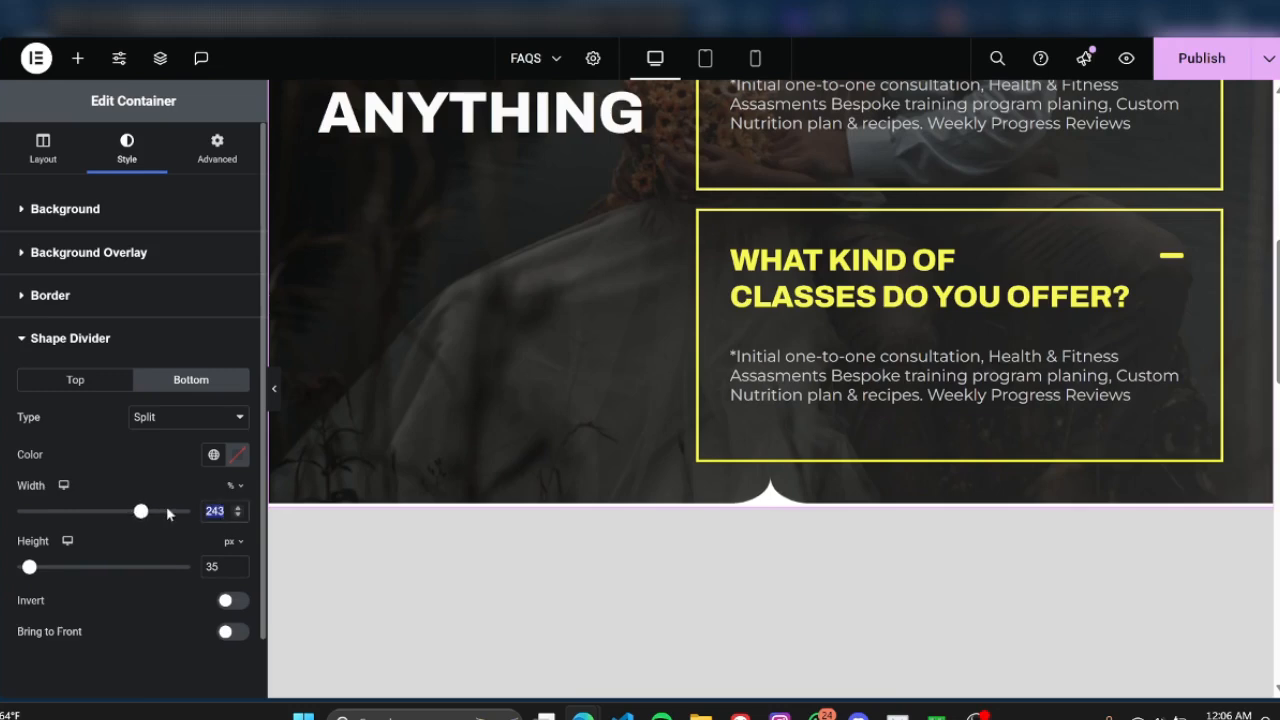
type("250")
Examine the Split divider at the FAQ section's lower edge with the settings panel hidden
left_click(274, 388)
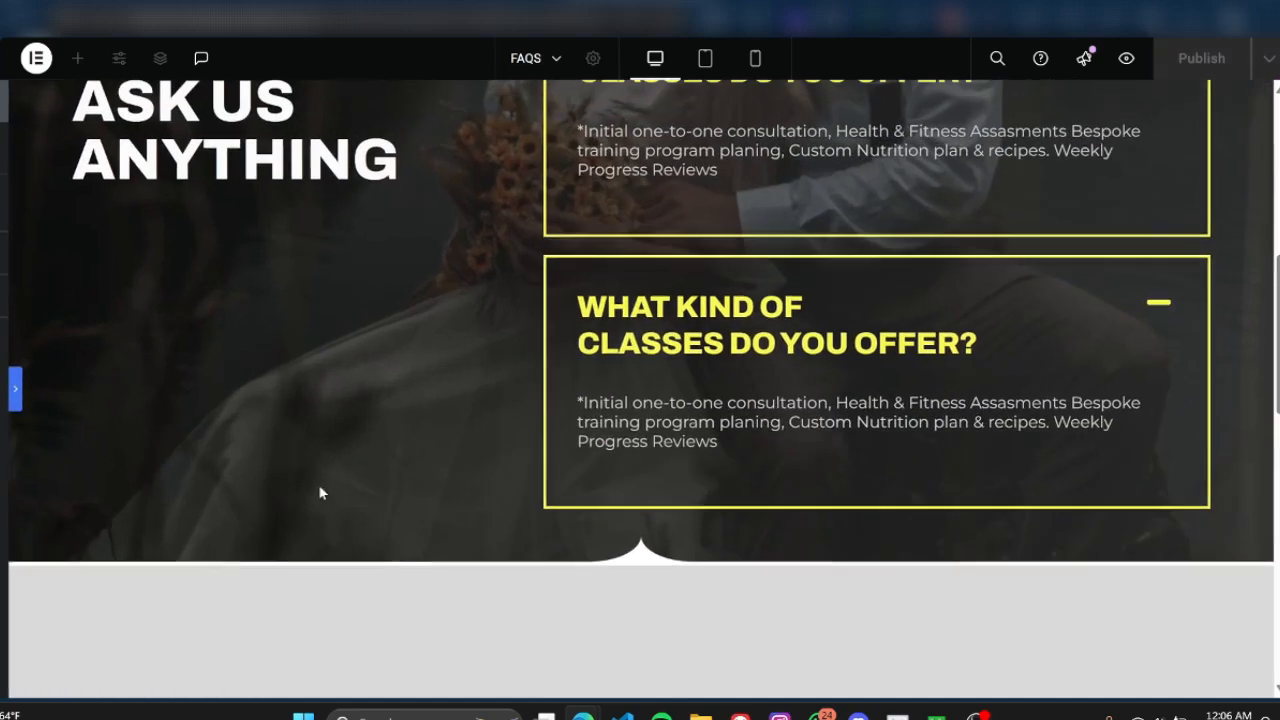
scroll(268, 507, "up", 1)
scroll(268, 507, "down", 2)
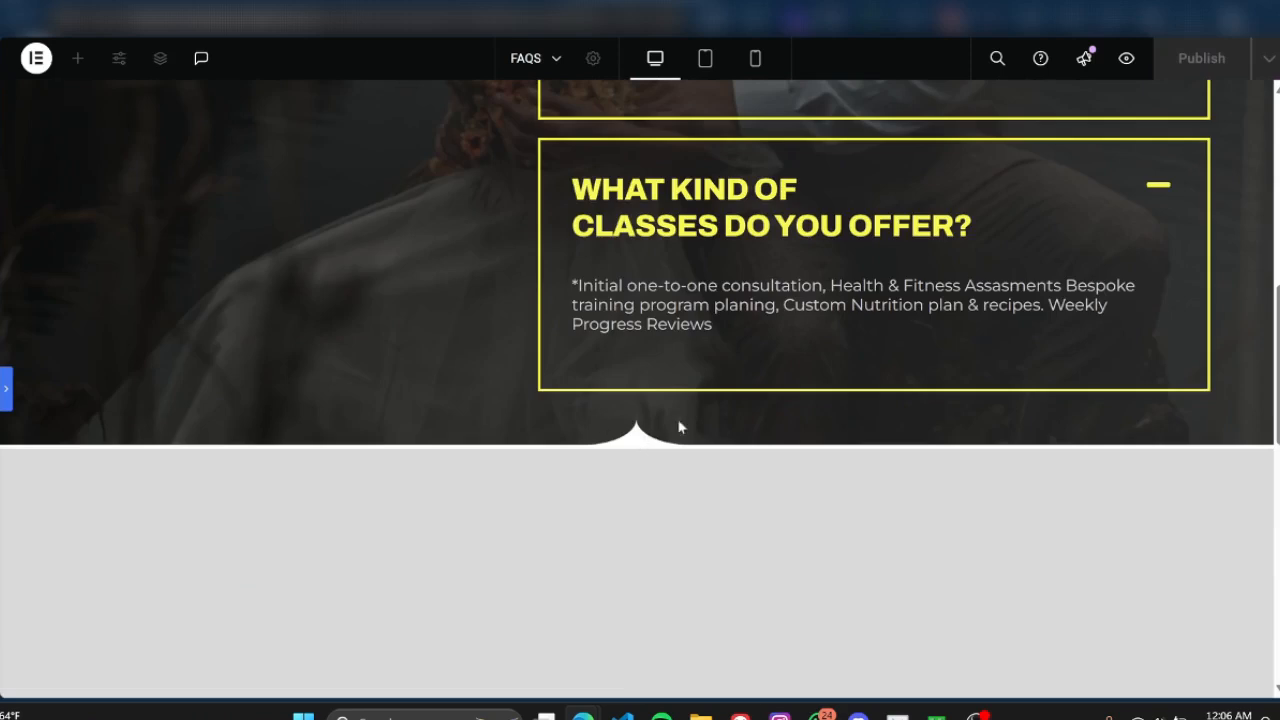
left_click(8, 386)
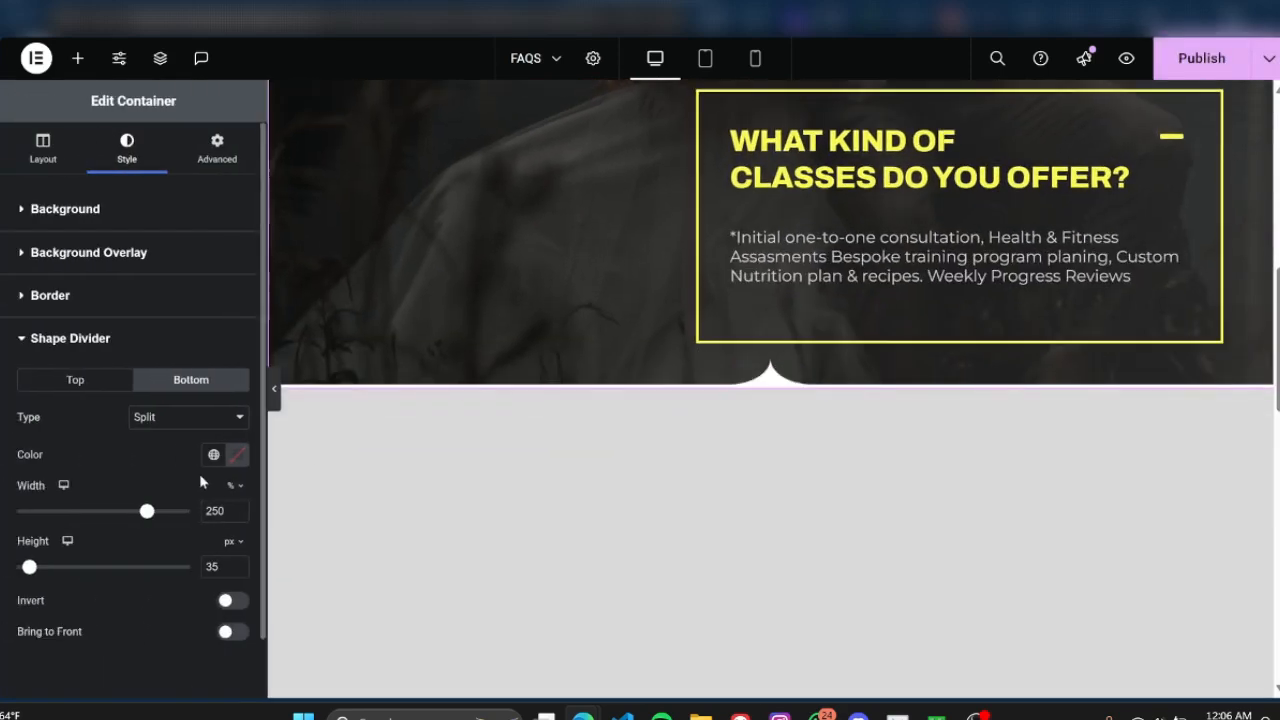
left_click(274, 388)
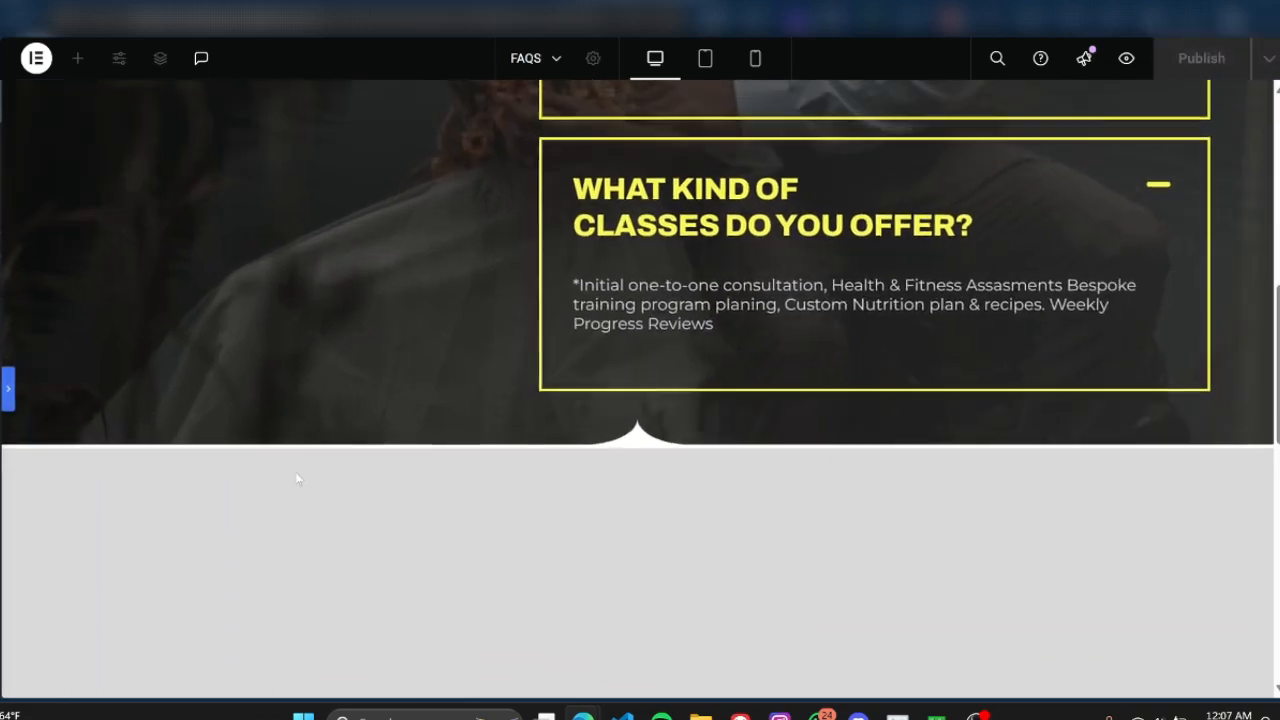
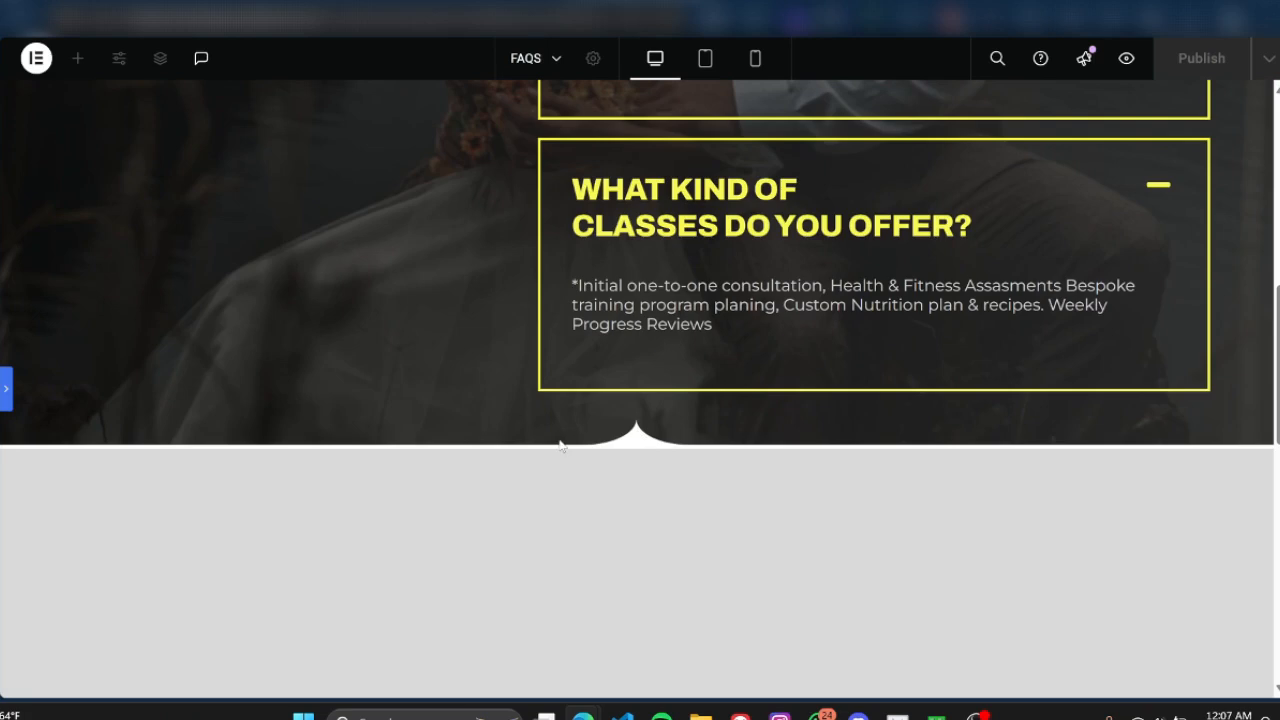
left_click(7, 388)
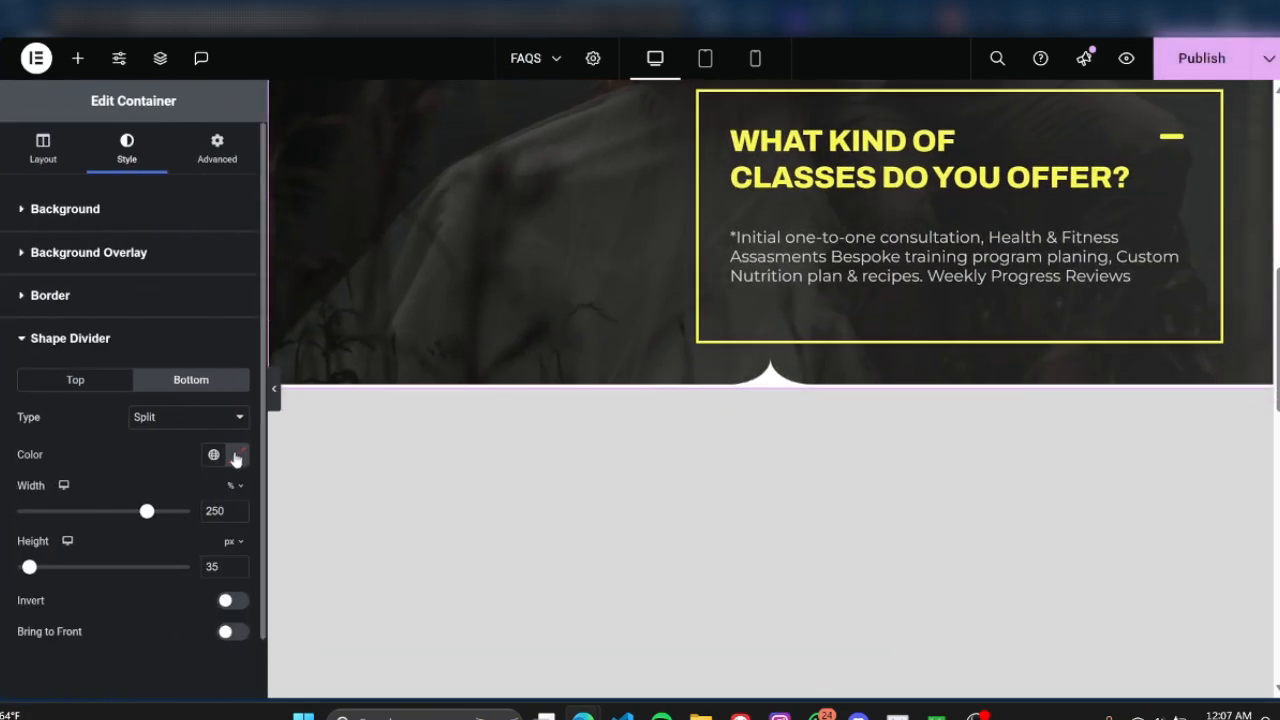
Copy the background color code #DADADA from the light gray container below the FAQ section
left_click(773, 388)
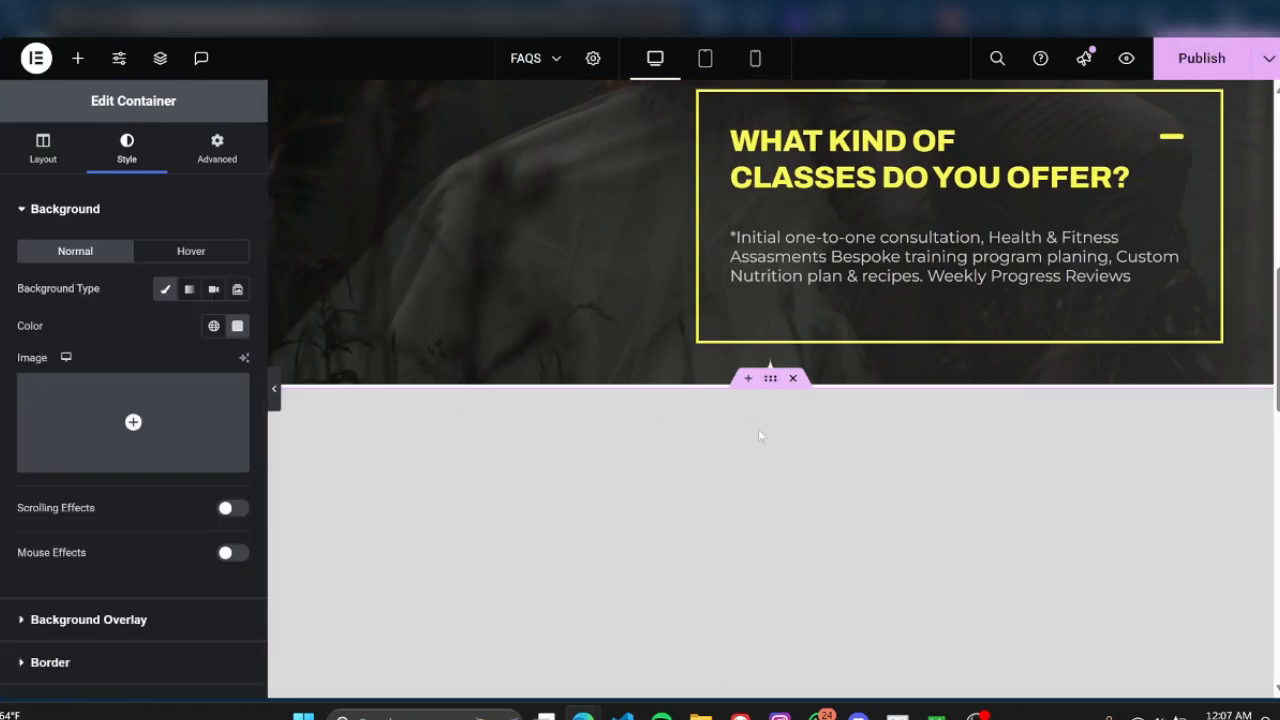
left_click(237, 326)
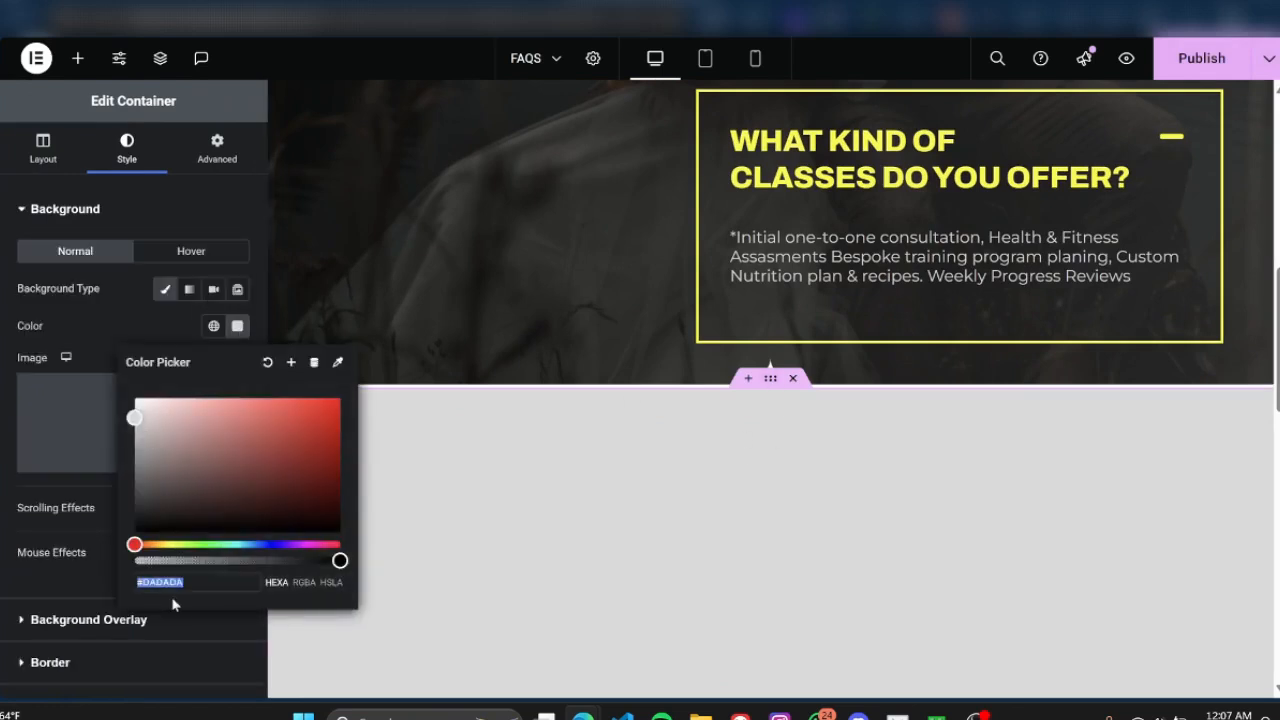
right_click(168, 578)
left_click(205, 251)
left_click(770, 383)
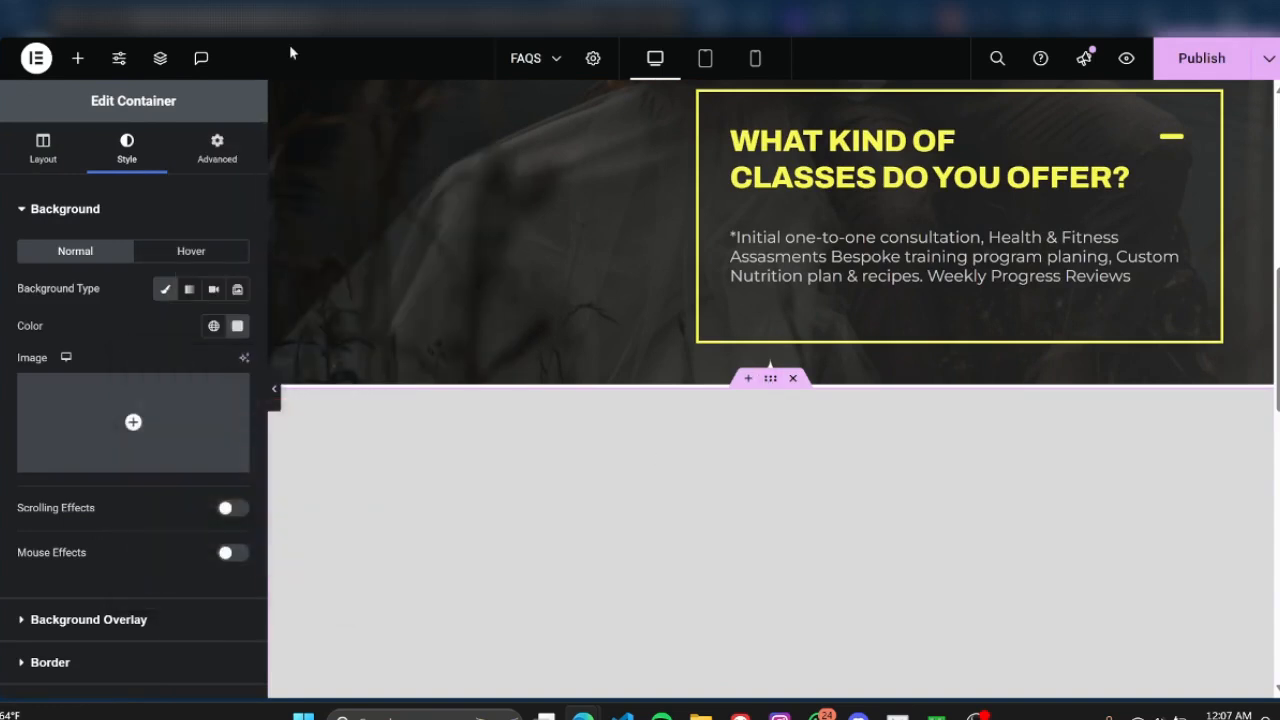
Reselect the Parent Container and bring up its bottom Split divider settings again
left_click(160, 58)
left_click(1140, 172)
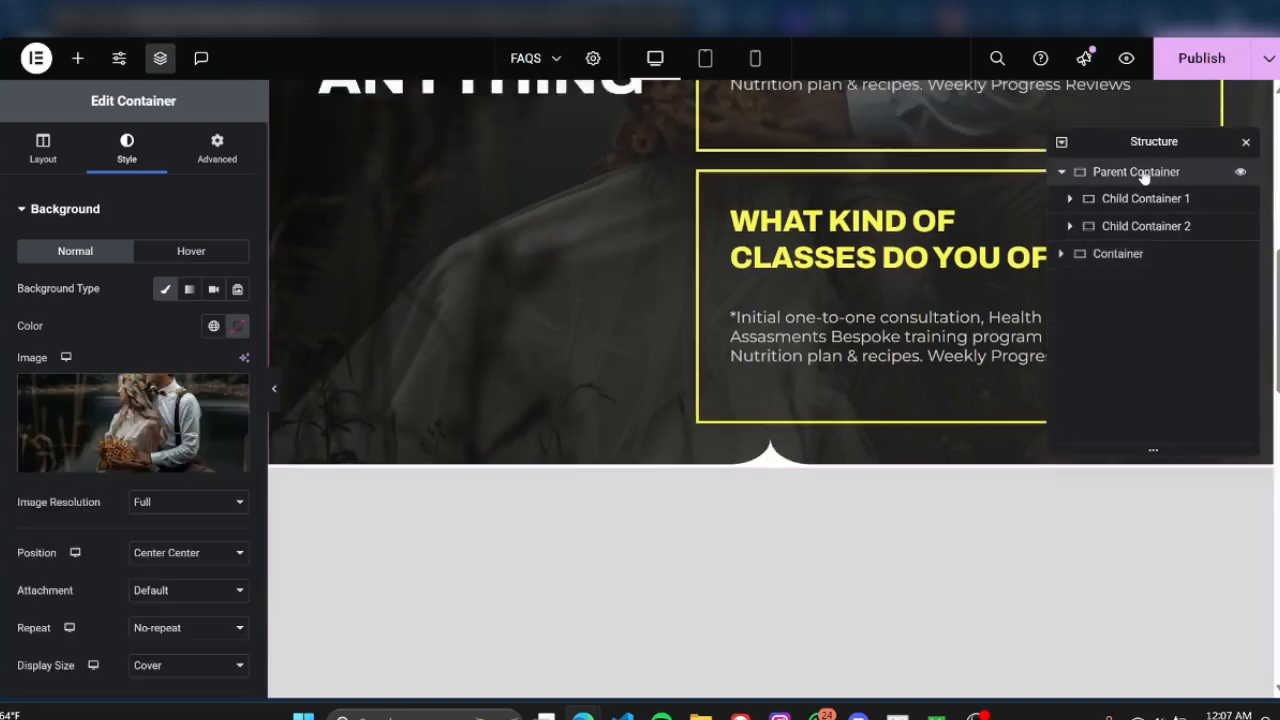
left_click(1245, 145)
scroll(705, 415, "down", 4)
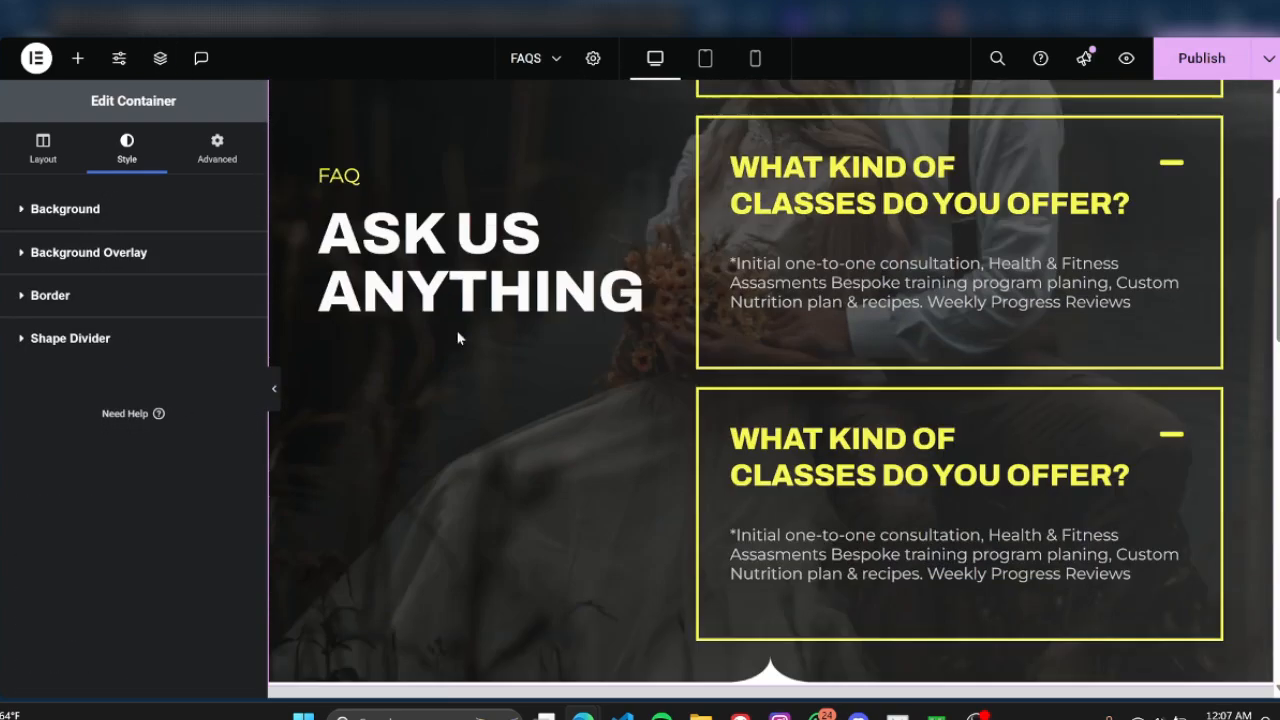
left_click(98, 341)
scroll(684, 410, "down", 3)
left_click(180, 390)
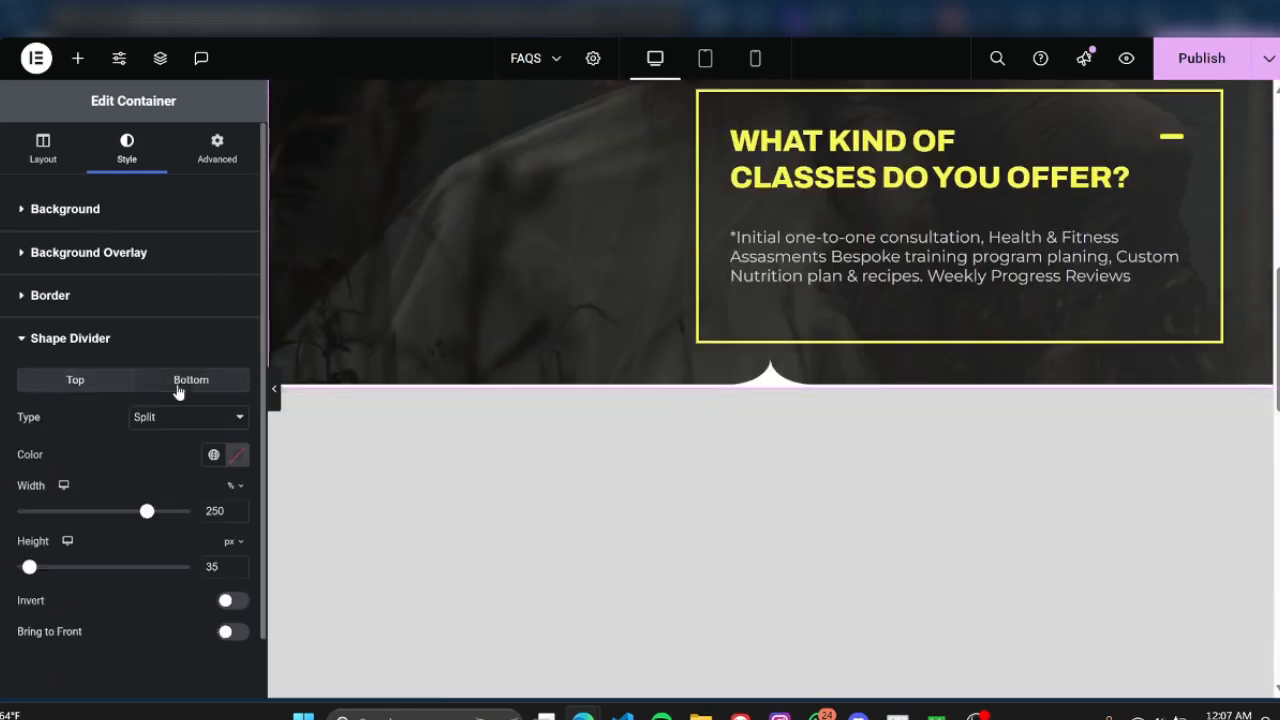
left_click(178, 390)
scroll(152, 497, "down", 1)
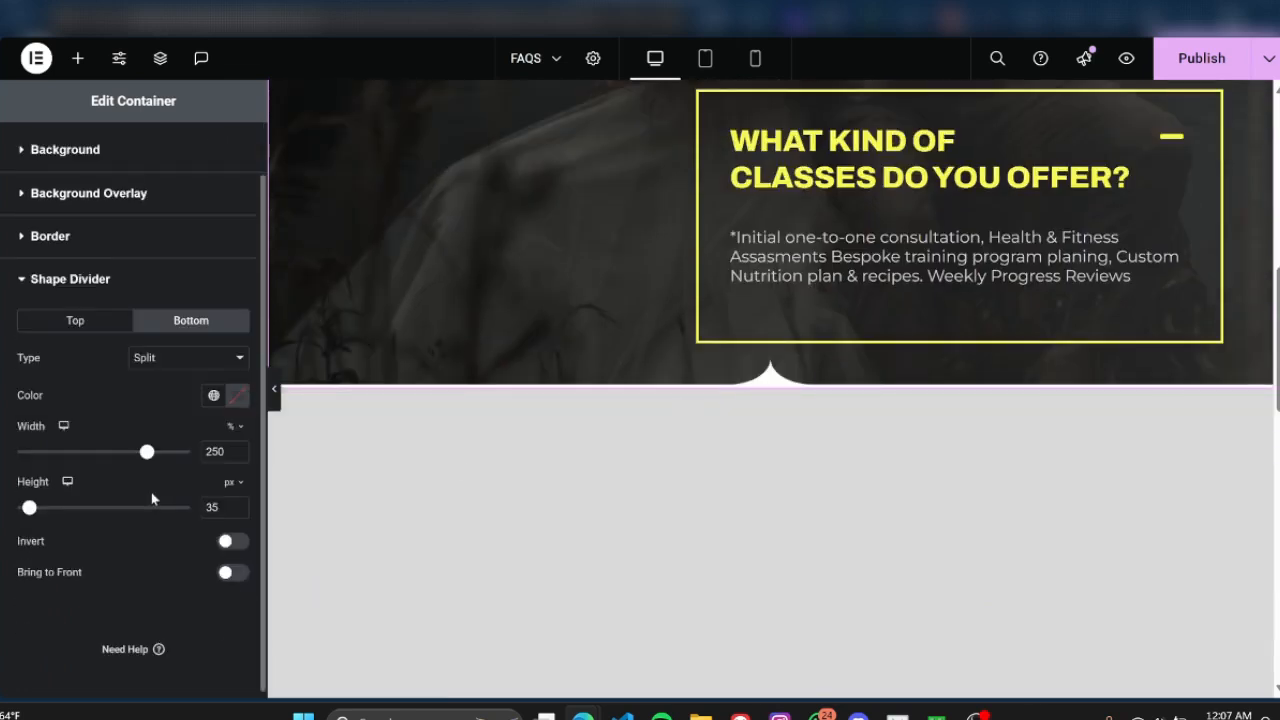
Set the bottom divider's color to the copied #DADADA and view the section with the settings panel hidden
left_click(237, 396)
right_click(160, 645)
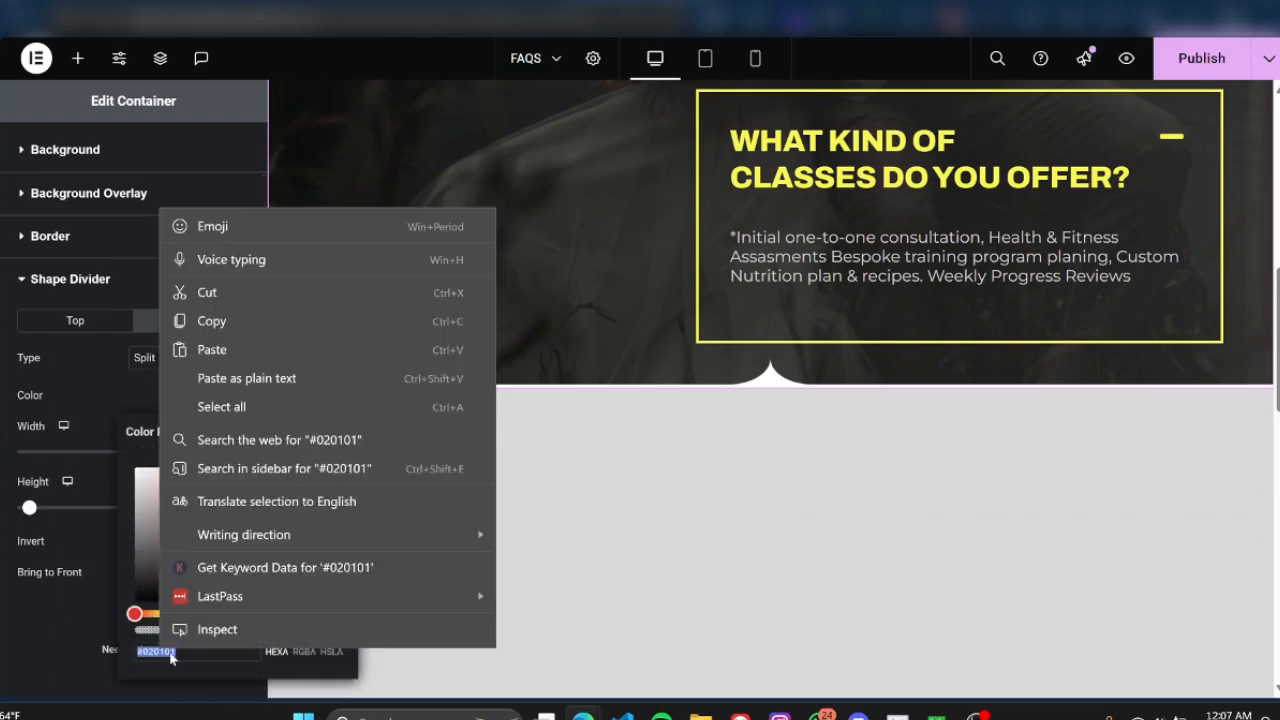
left_click(240, 348)
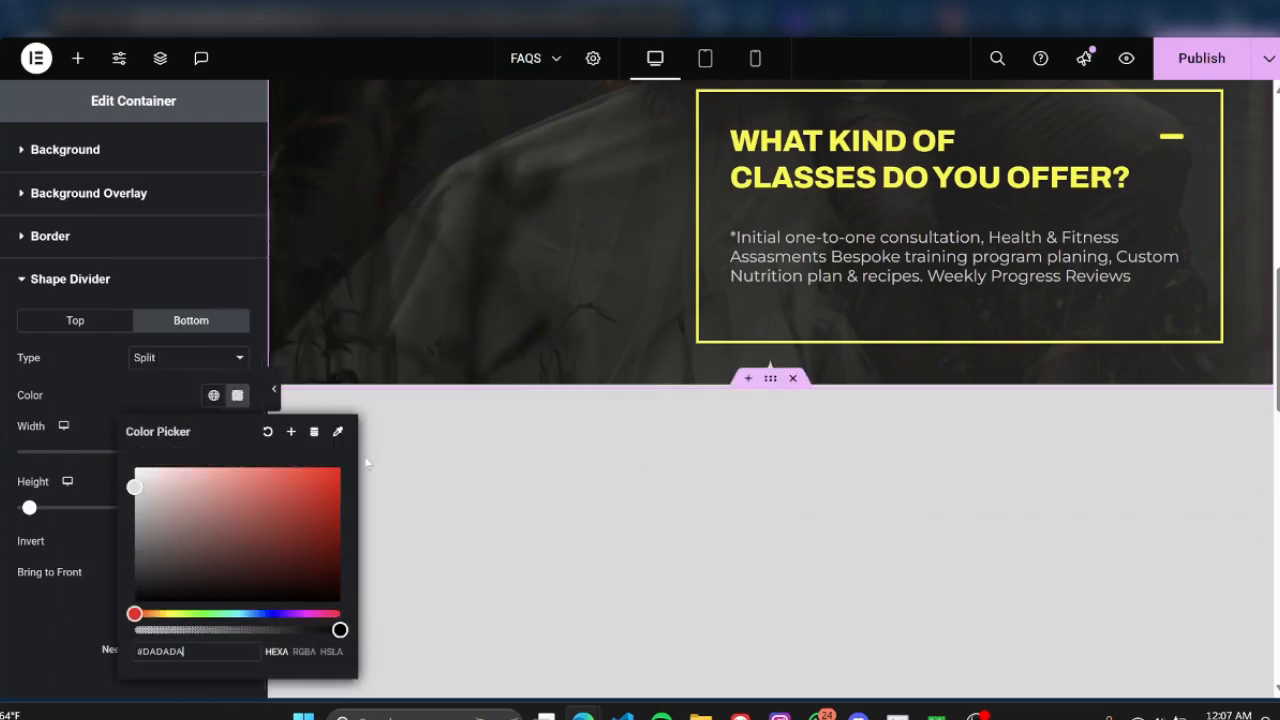
left_click(166, 391)
left_click(274, 398)
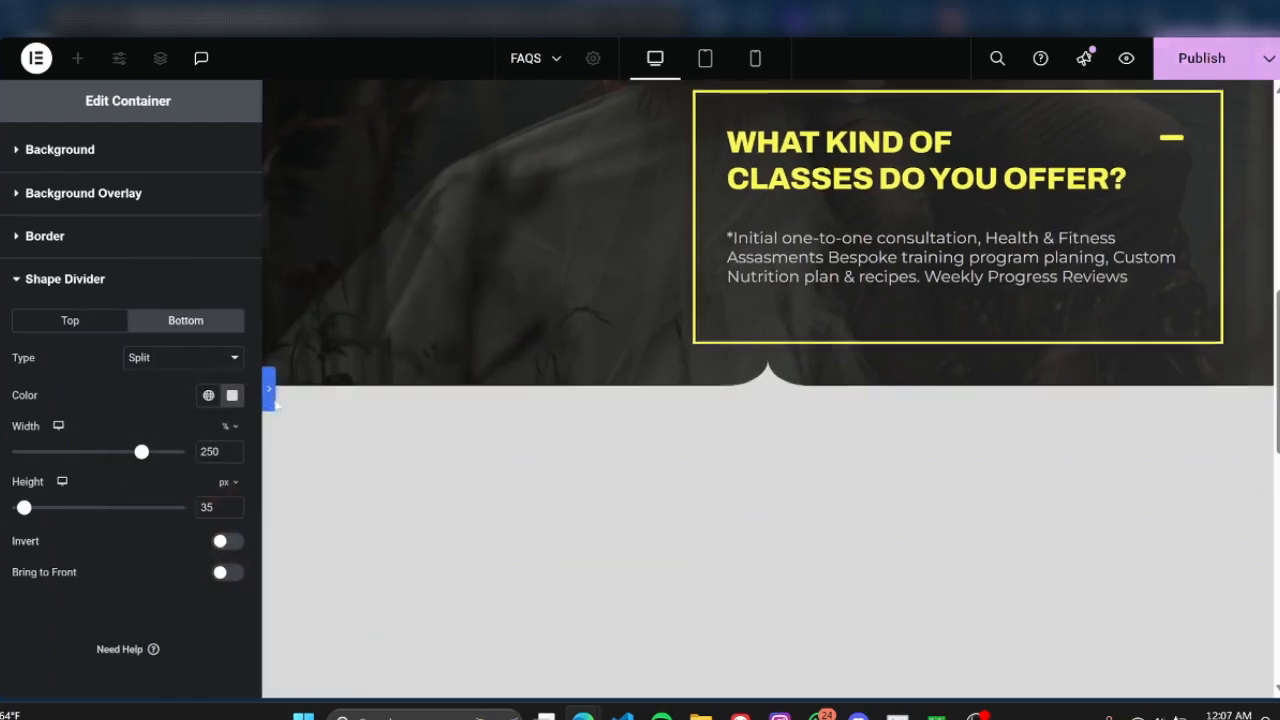
scroll(650, 470, "down", 3)
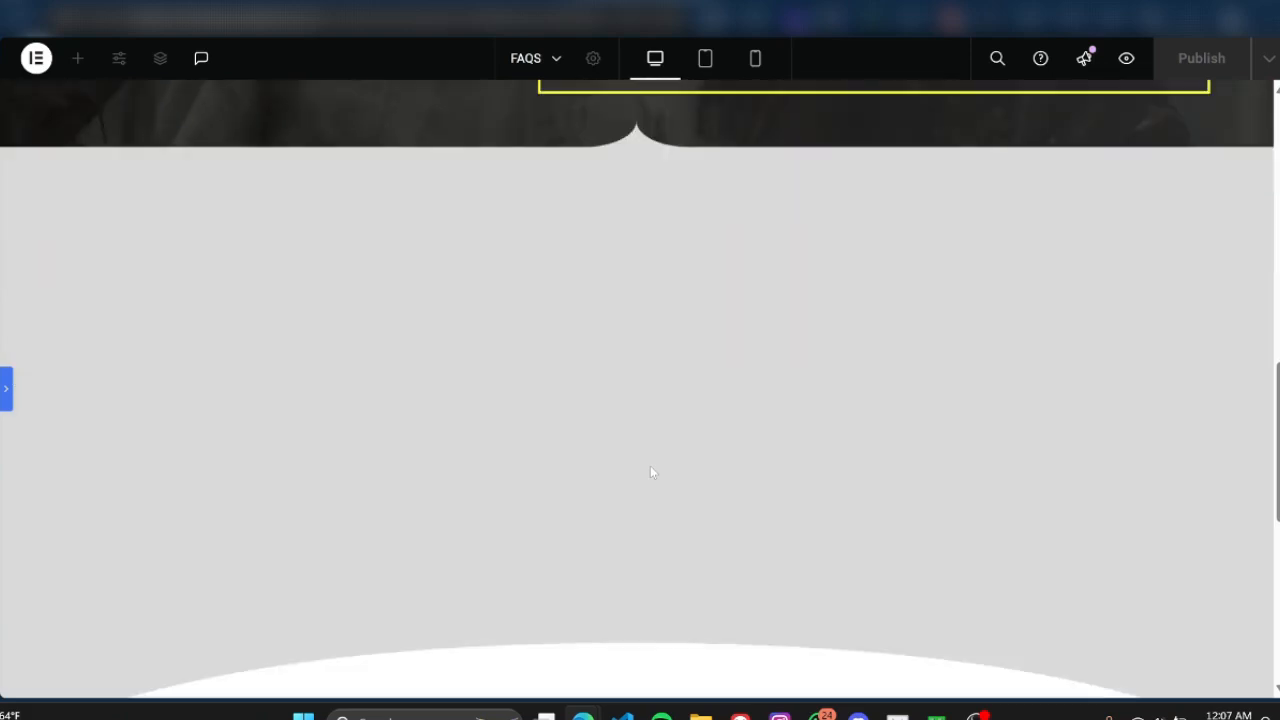
Examine the FAQ section's bottom divider and the curved lower edge of the gray container, and restore the settings panel
scroll(650, 470, "up", 3)
scroll(938, 546, "down", 4)
scroll(960, 570, "down", 2)
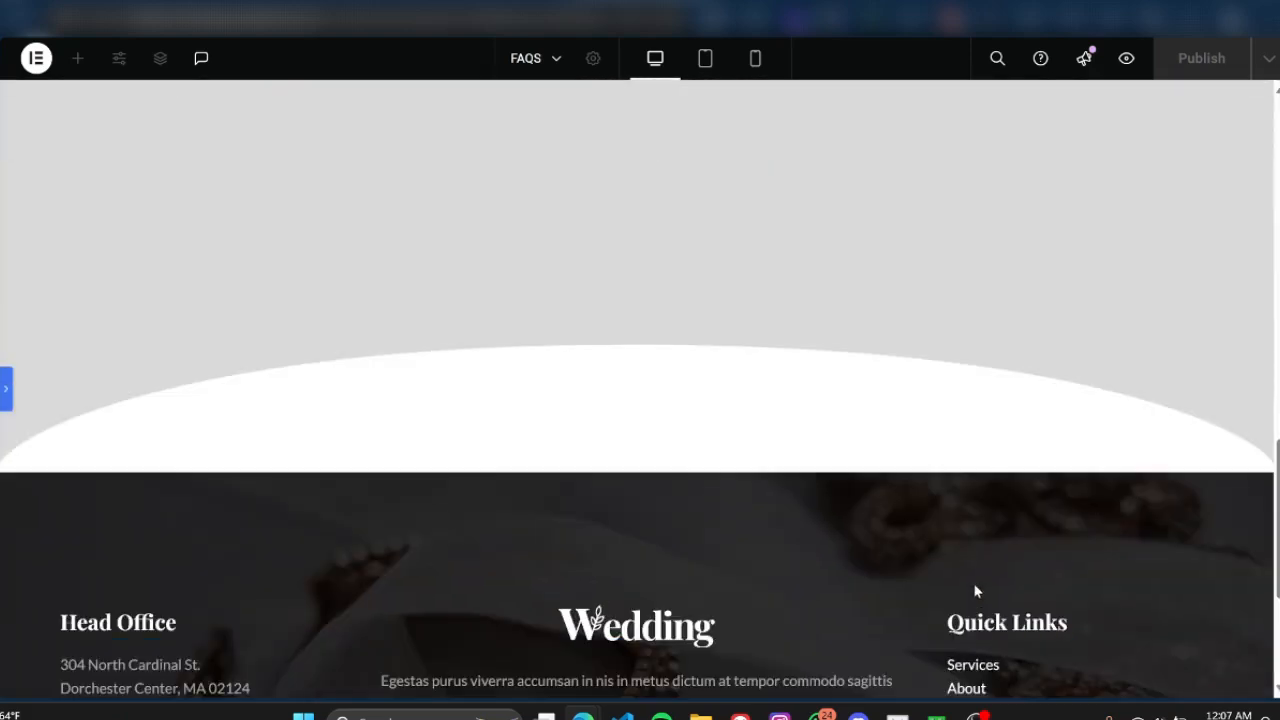
scroll(886, 391, "up", 6)
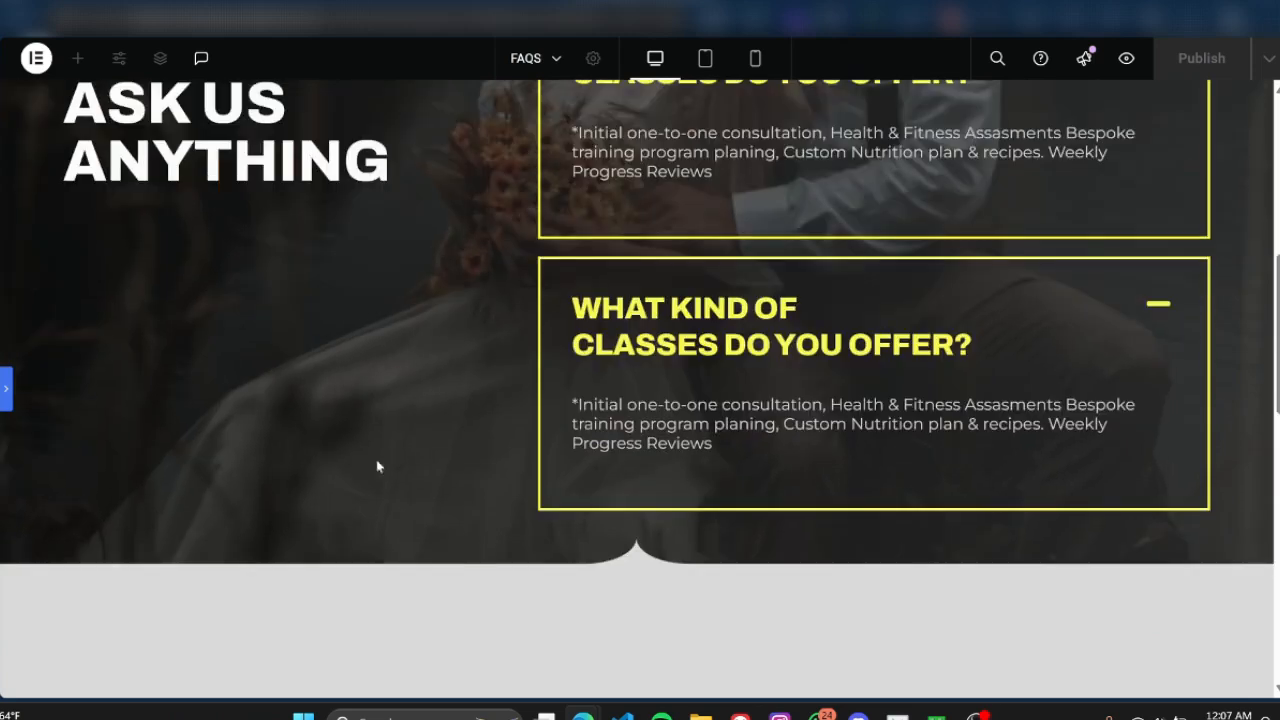
scroll(126, 375, "down", 1)
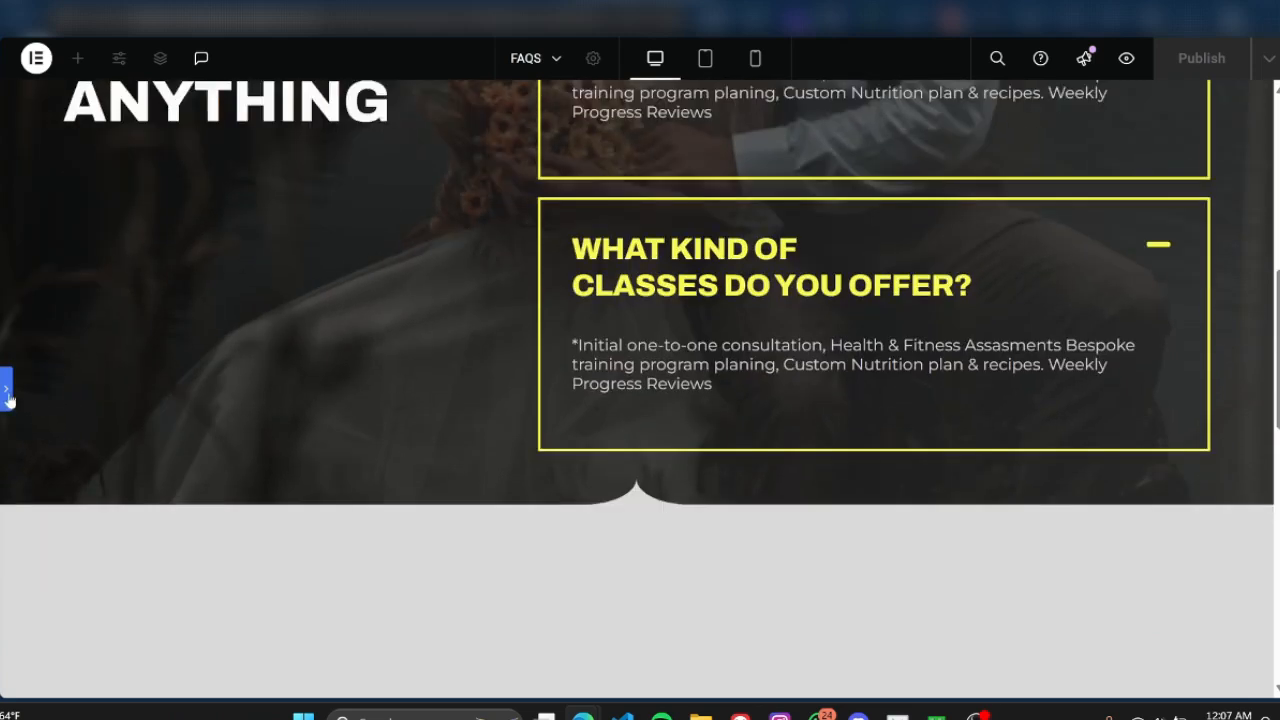
left_click(8, 390)
Add a Heading widget to the empty gray container below the FAQ section
scroll(710, 506, "down", 4)
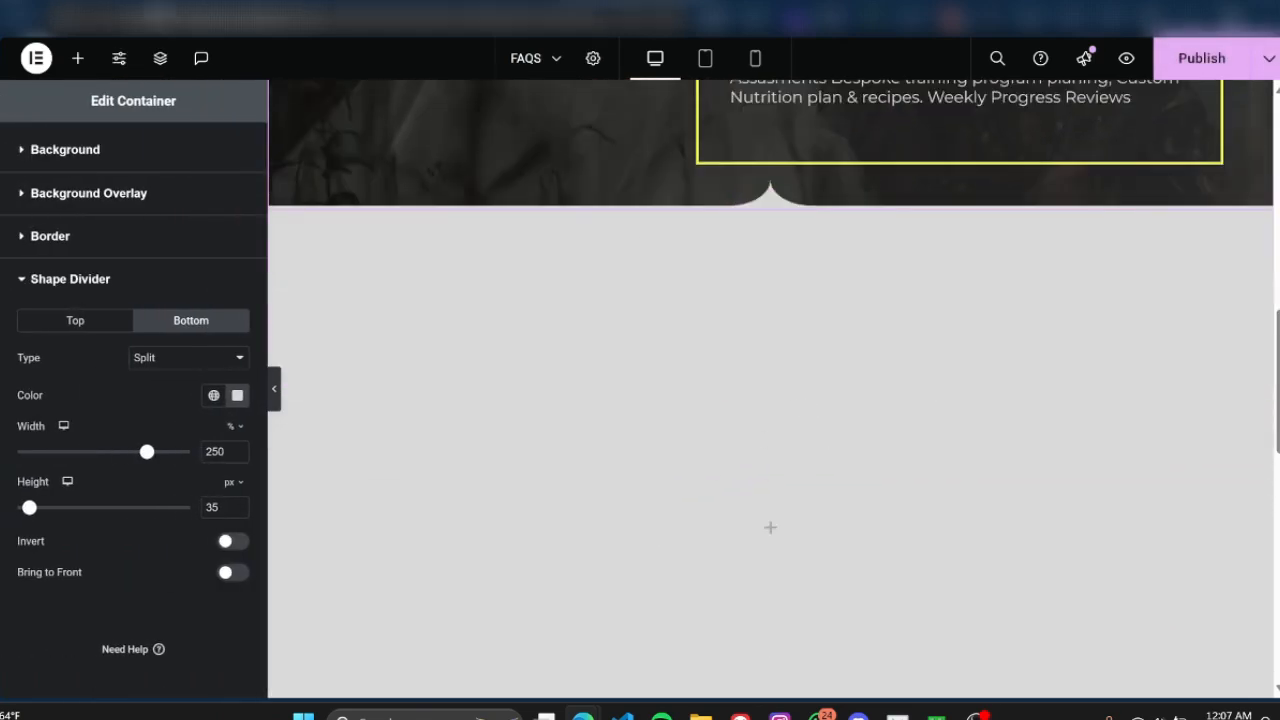
left_click(78, 58)
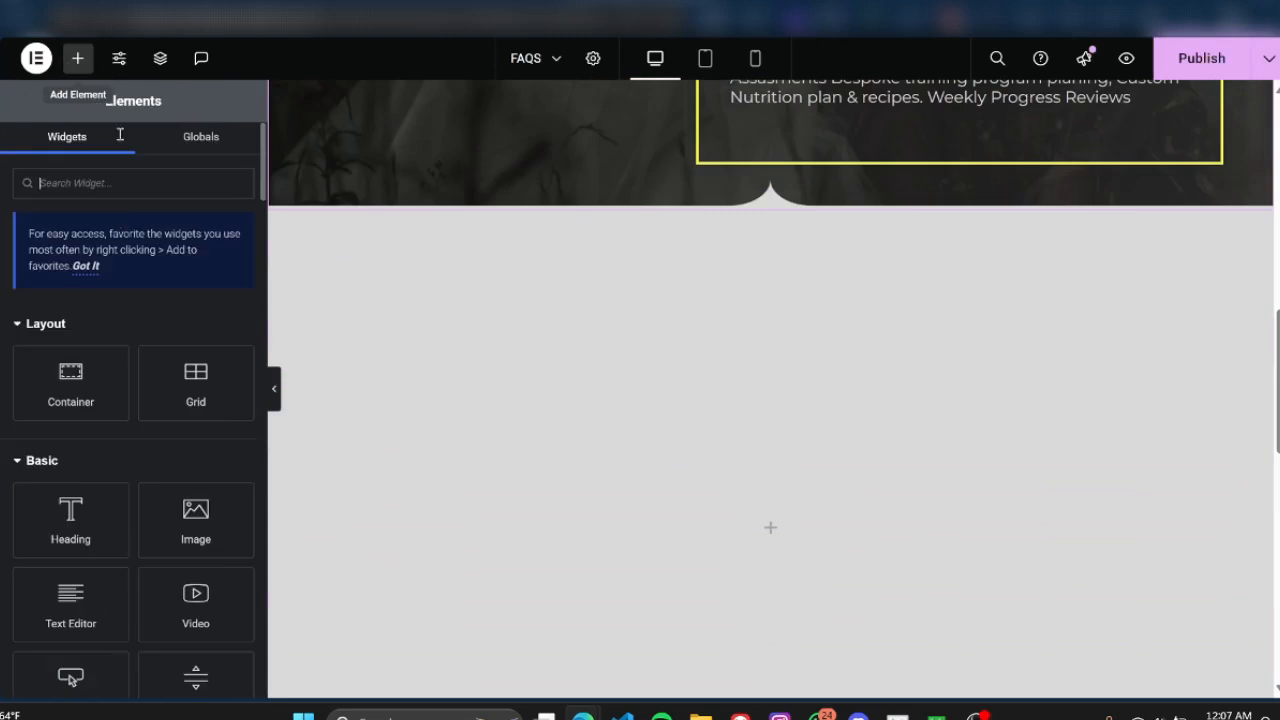
left_click(78, 528)
left_click(129, 148)
left_click(218, 148)
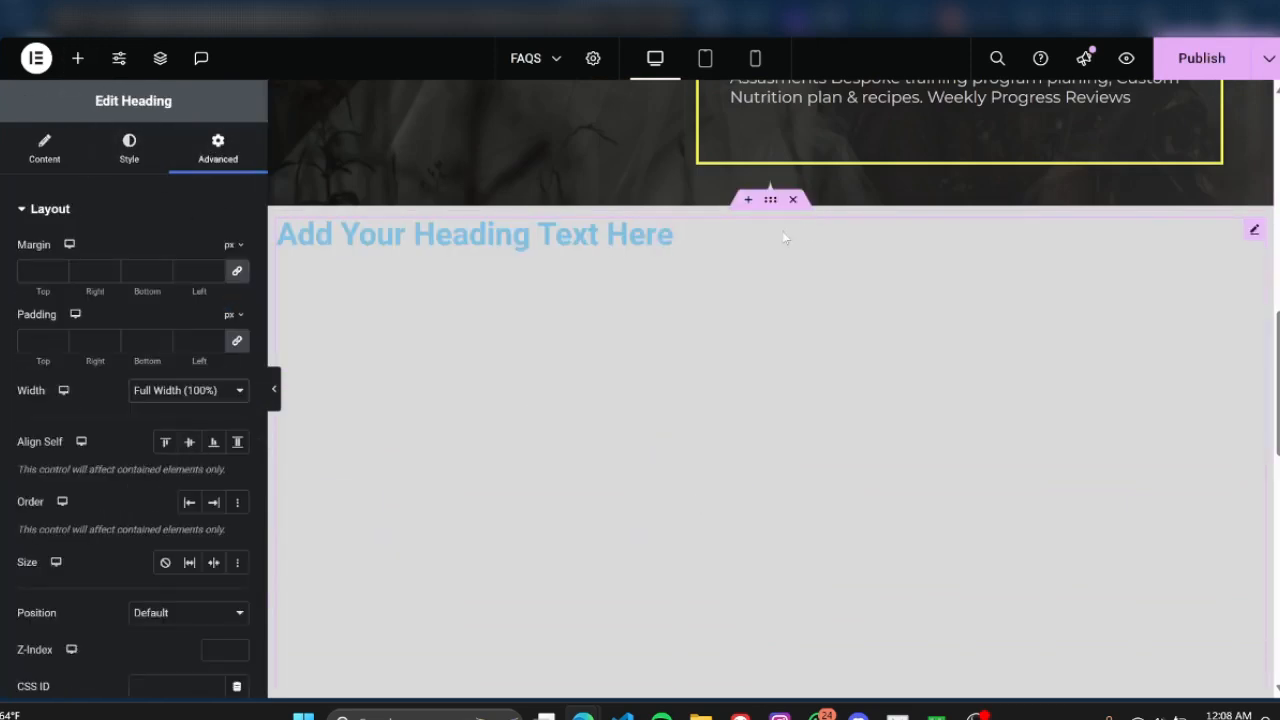
Style the heading with a 4 rem font size, dark gray text color and center alignment
left_click(129, 148)
left_click(237, 326)
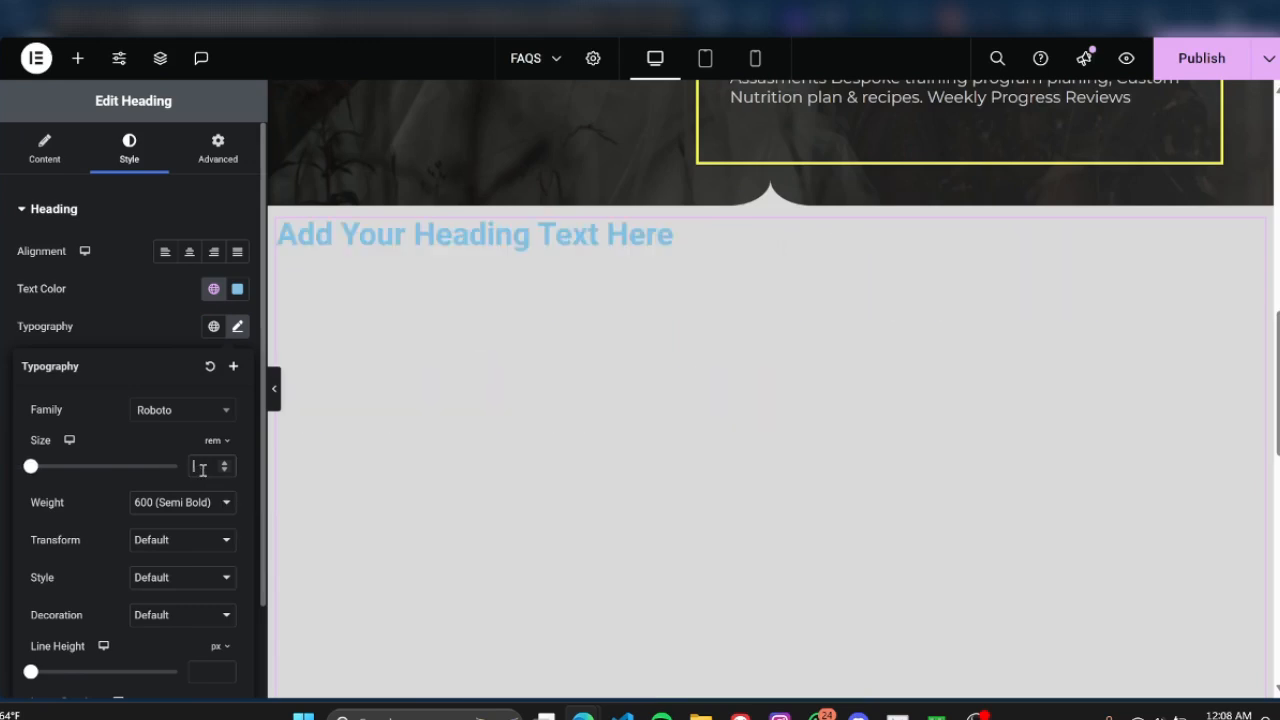
type("4")
left_click(237, 289)
left_click_drag(180, 385, 82, 465)
left_click(150, 209)
left_click(180, 209)
left_click(189, 251)
Add a Text Editor widget directly beneath the heading in the gray container
left_click(770, 199)
left_click(78, 58)
left_click_drag(75, 604, 771, 222)
left_click(770, 200)
left_click(43, 148)
left_click(191, 513)
left_click(78, 58)
left_click_drag(68, 625, 710, 300)
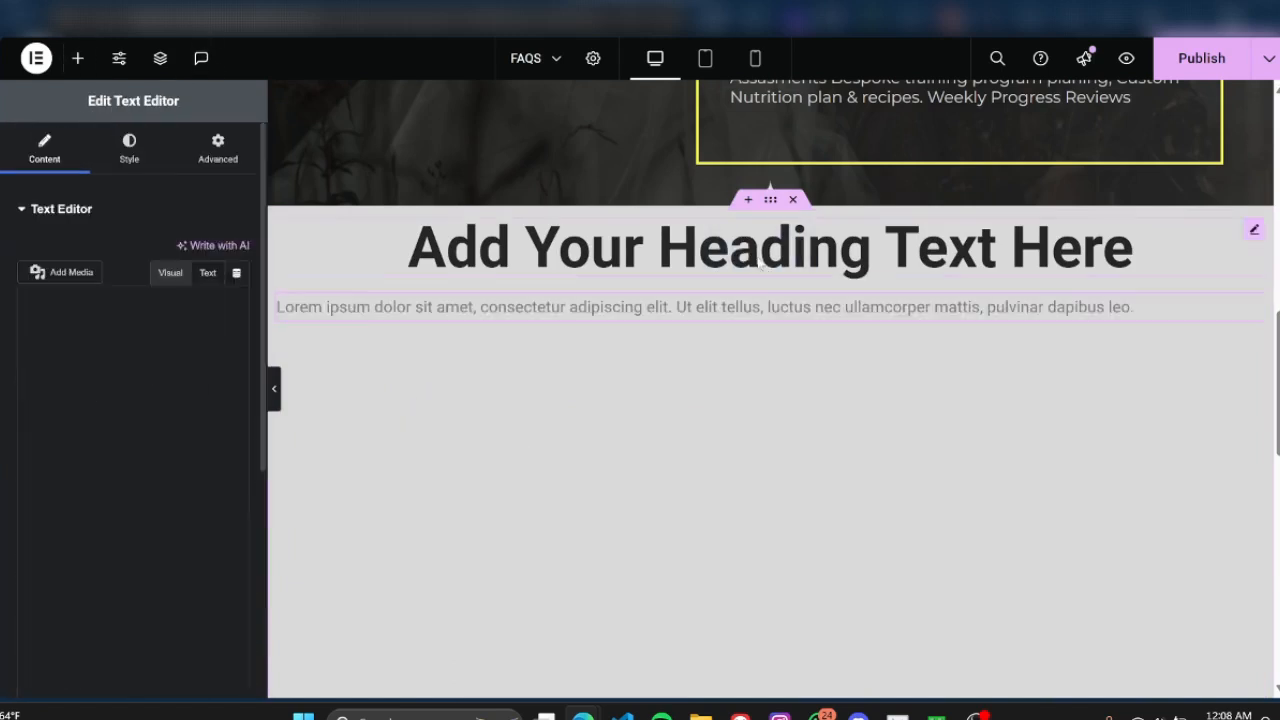
Give the placeholder paragraph a dark gray text color and center alignment
left_click(129, 148)
left_click(237, 289)
left_click_drag(140, 405, 76, 468)
Replace the placeholder paragraph with "Hey guys, what do you think? Join the Discord community if you're interested in more BTS of web design!"
left_click(44, 148)
key("ctrl+a")
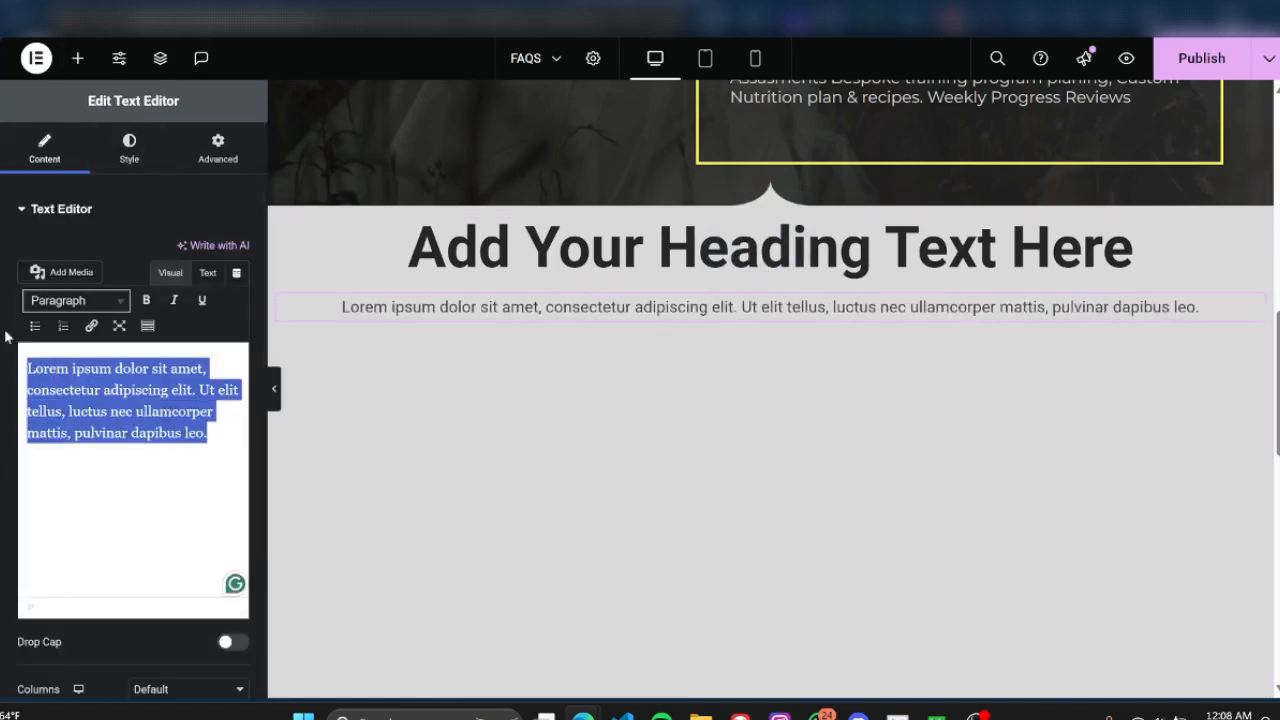
type("Hey guys, what do you think ? Join the ")
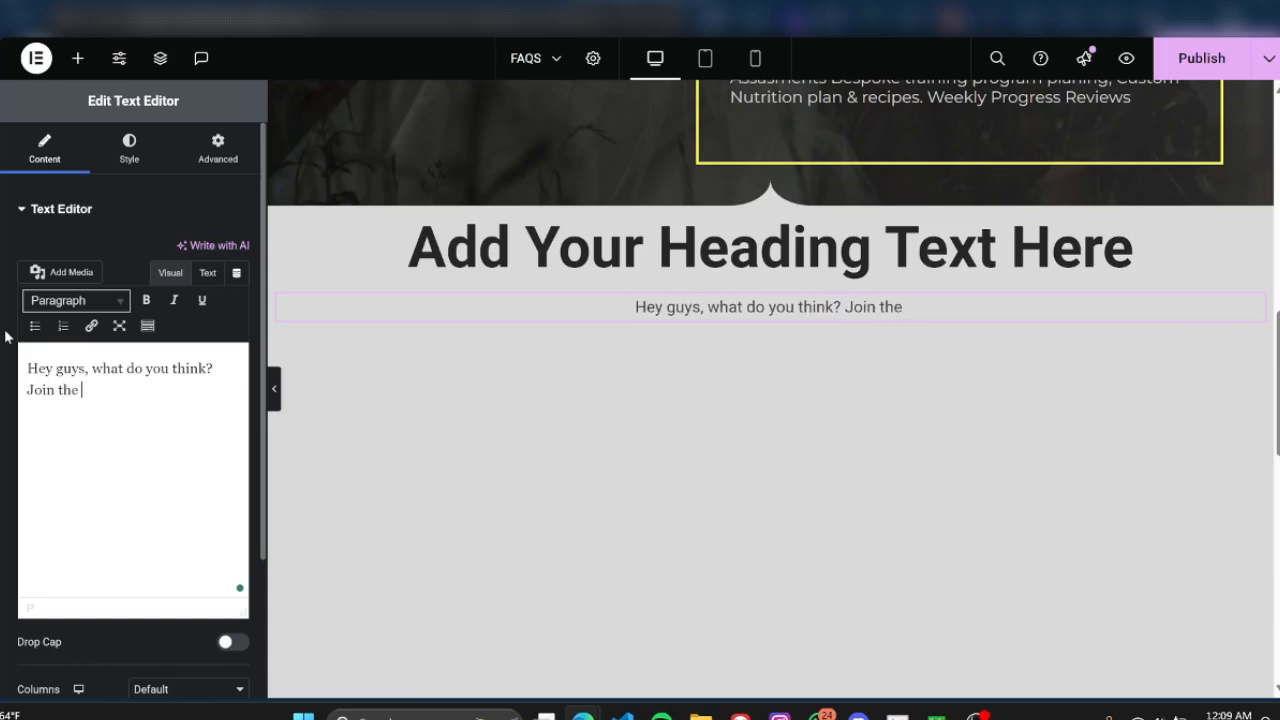
type("Discord community if you're intere")
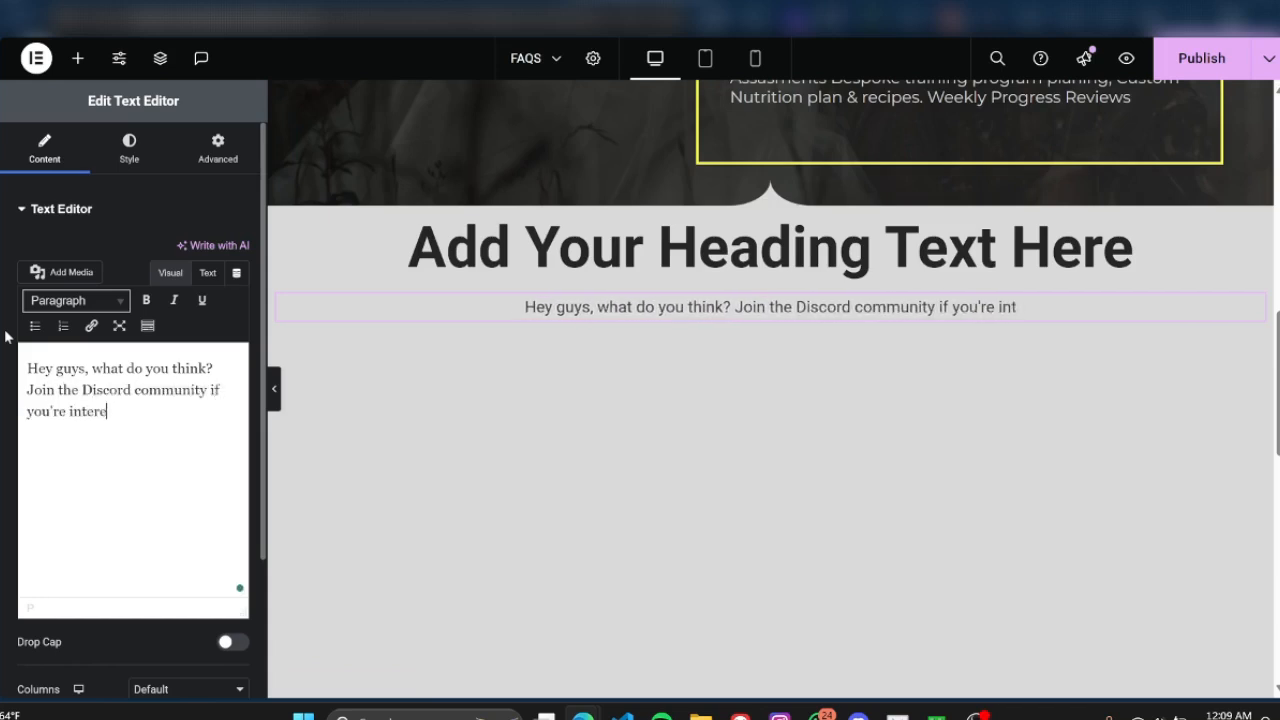
type("sted in more BTS of web design!")
Insert "of this video" before the question mark and end the paragraph with "LINK BELOW"
left_click(212, 368)
type("o")
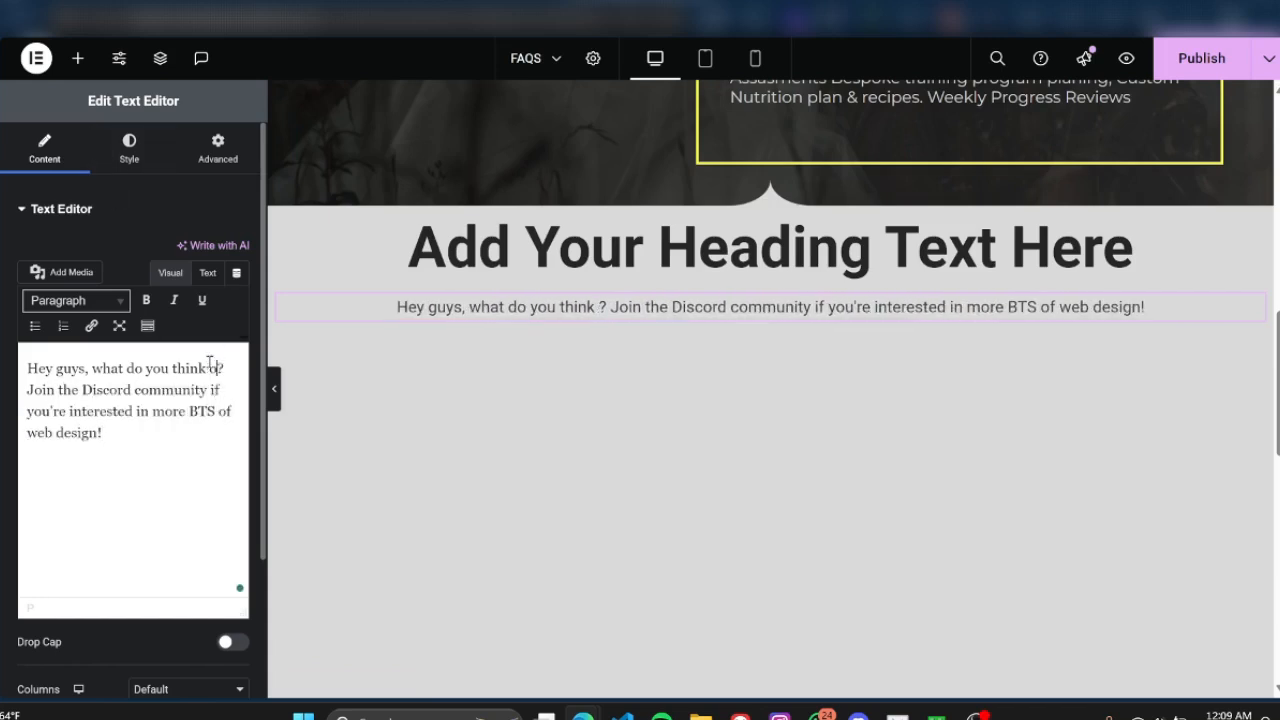
type("f this video")
type(" LINK BELOW")
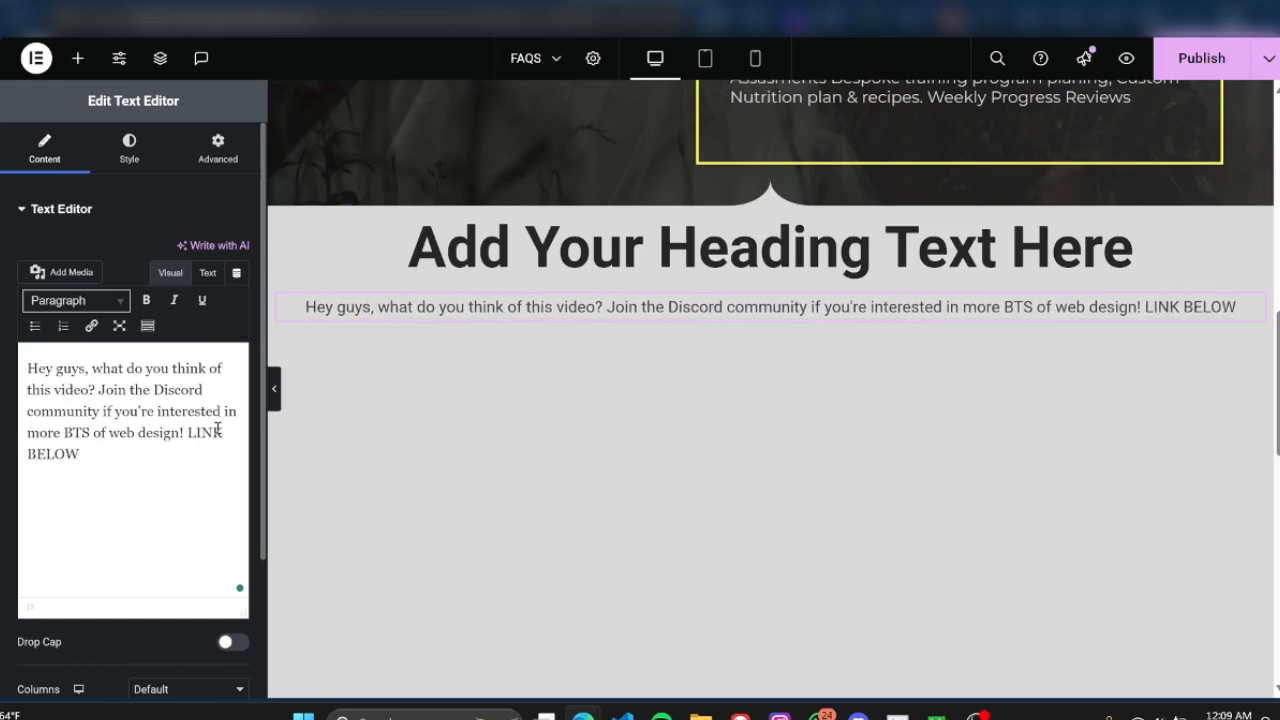
Set the paragraph's font size to 1 rem after trying 3, 2 and 1.5 rem
left_click(129, 150)
left_click(237, 326)
left_click(197, 465)
type("3")
key("BackSpace")
type("2")
key("BackSpace")
type("1.5")
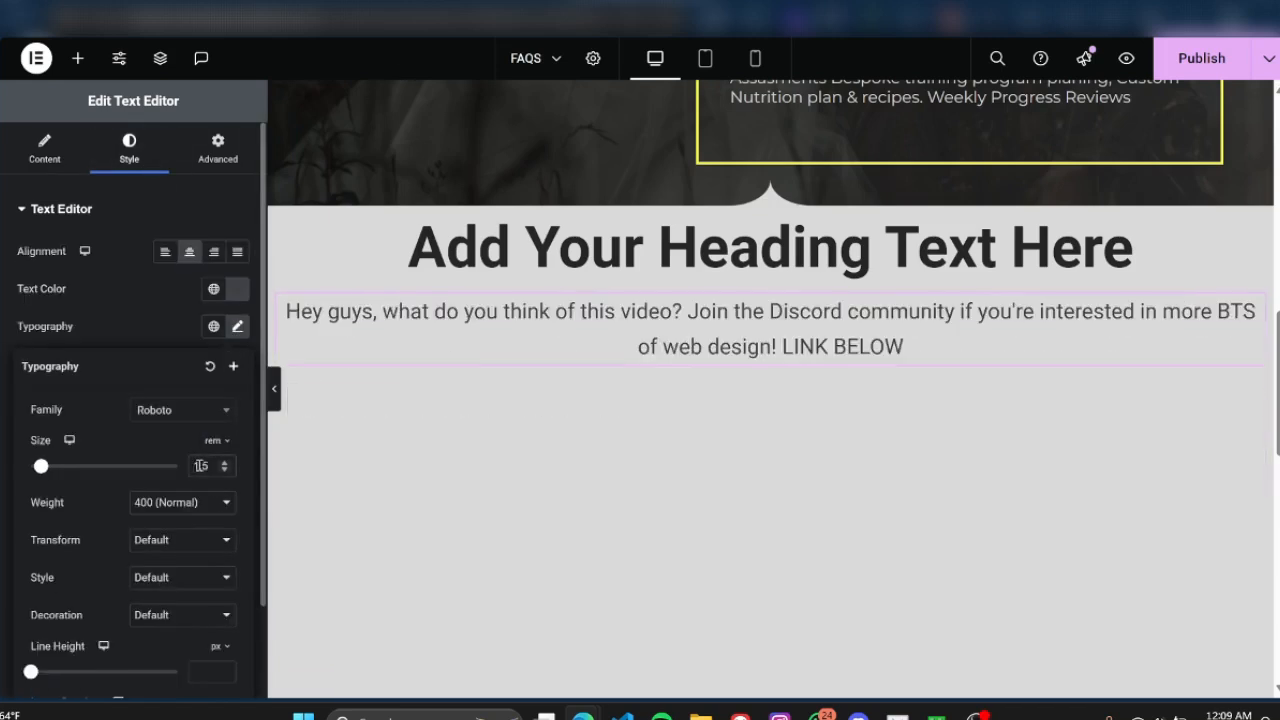
key("BackSpace")
Try a top padding of 80 px on the gray container with the padding sides unlinked
left_click(770, 199)
left_click(218, 152)
left_click(43, 340)
type("5")
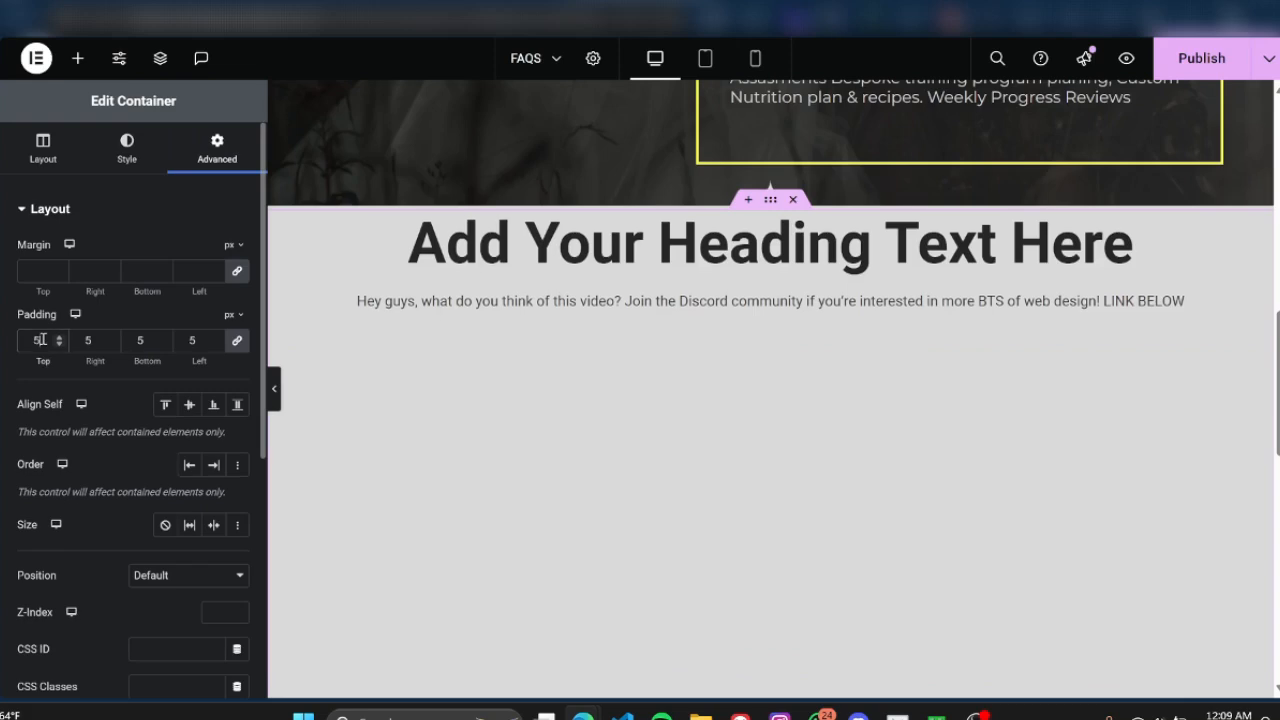
key("BackSpace")
left_click(236, 342)
left_click(37, 342)
type("50")
key("BackSpace")
key("BackSpace")
type("80")
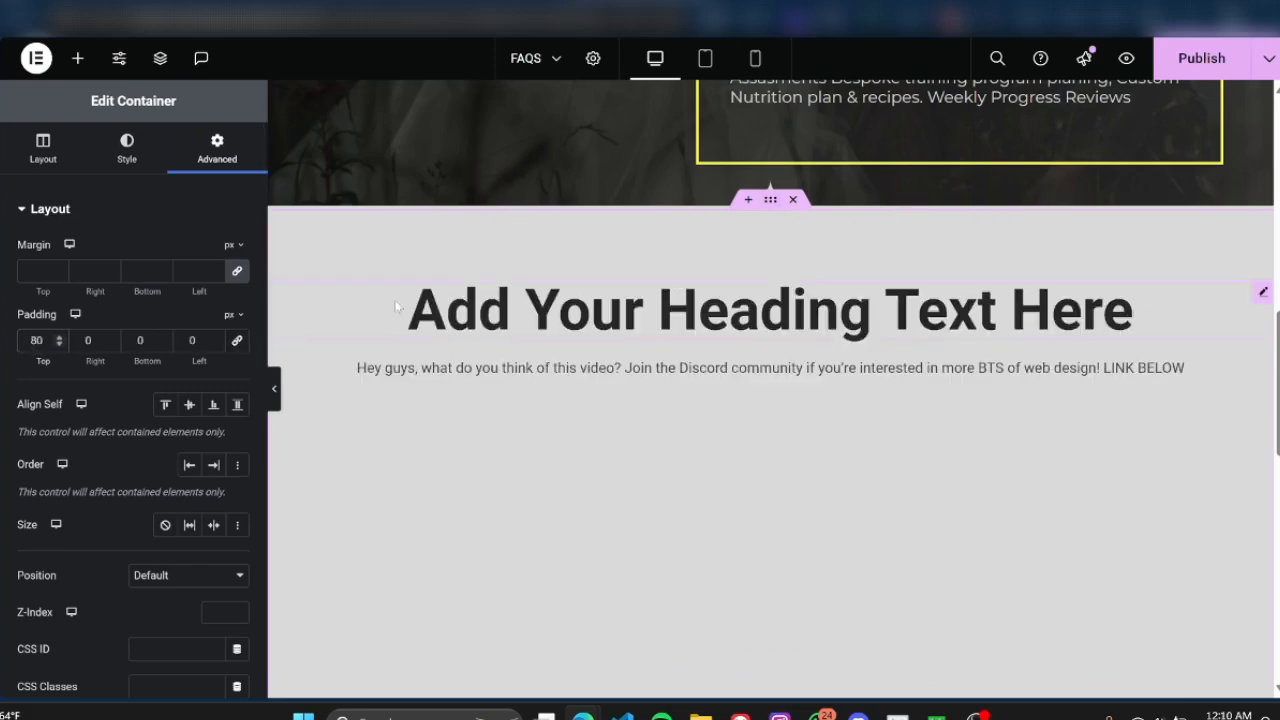
Clear the gray container's top padding and center its contents vertically
key("BackSpace")
key("BackSpace")
left_click(42, 150)
left_click(77, 568)
Find the Form widget by searching for "FORM" and place it below the paragraph
scroll(400, 450, "down", 1)
left_click(78, 59)
type("FORM")
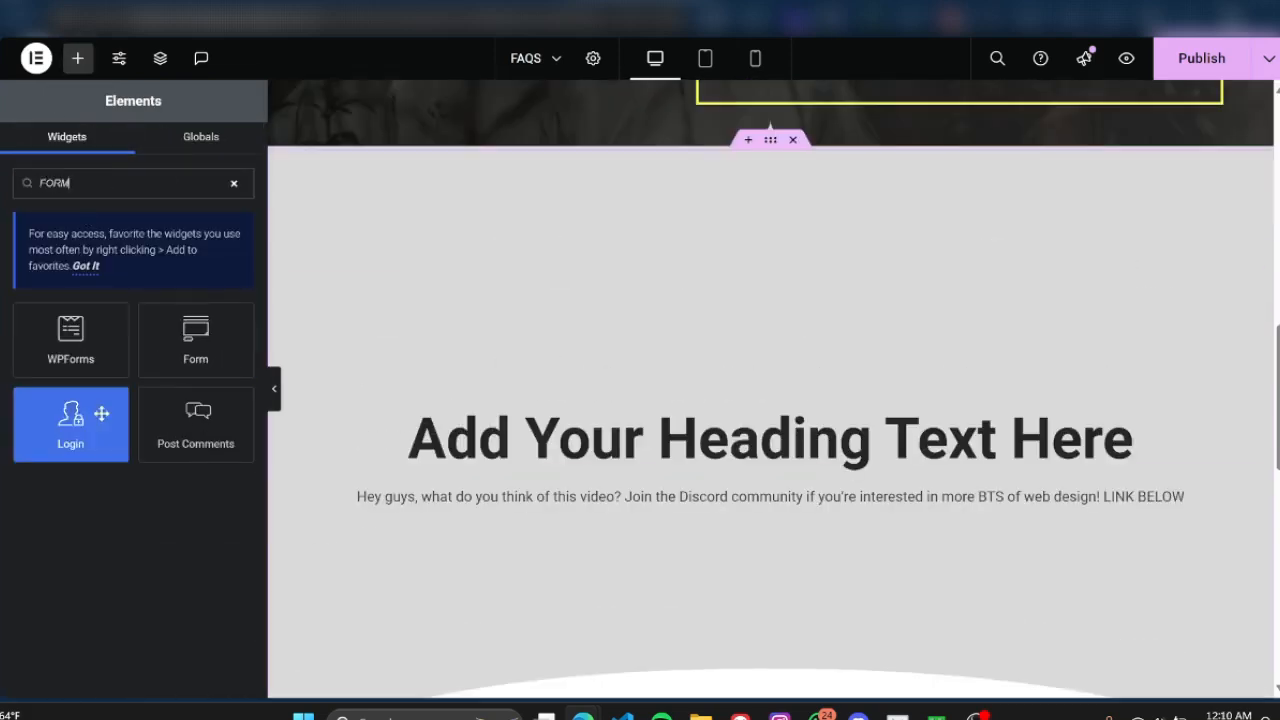
left_click_drag(196, 342, 766, 506)
Give the form a custom width of about half the container and center it horizontally
left_click(218, 150)
left_click(188, 390)
left_click(154, 482)
left_click_drag(189, 448, 111, 457)
left_click(189, 498)
Try a Waves Brush shape divider with a height of 38 px at the gray container's lower edge
scroll(560, 450, "down", 1)
left_click(771, 88)
left_click(127, 150)
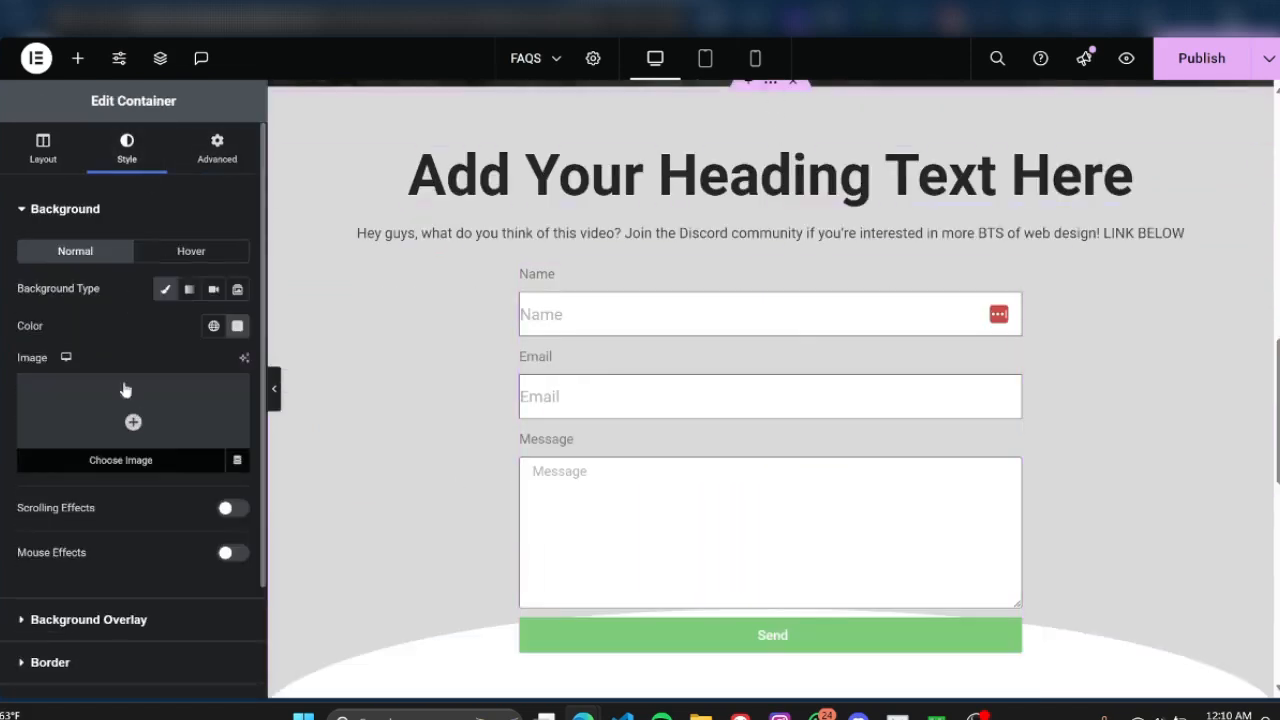
left_click(65, 209)
left_click(70, 334)
left_click(117, 385)
left_click(178, 420)
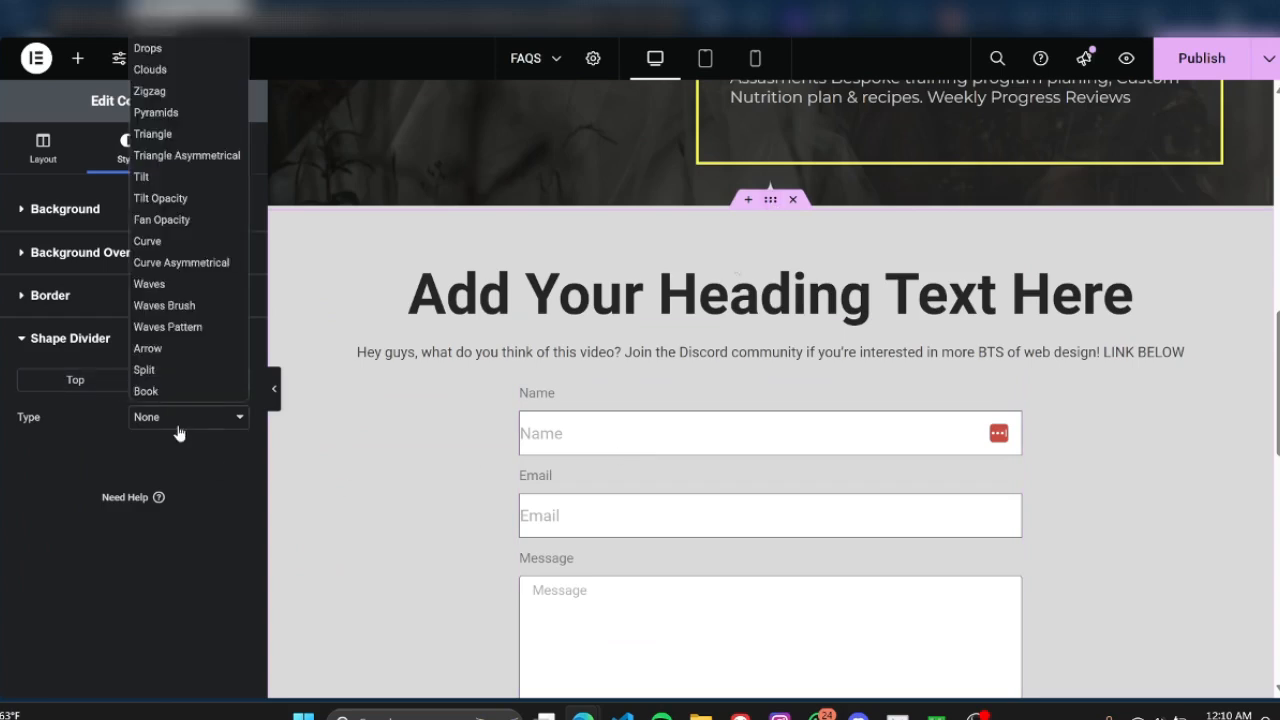
left_click(164, 305)
left_click_drag(63, 567, 30, 567)
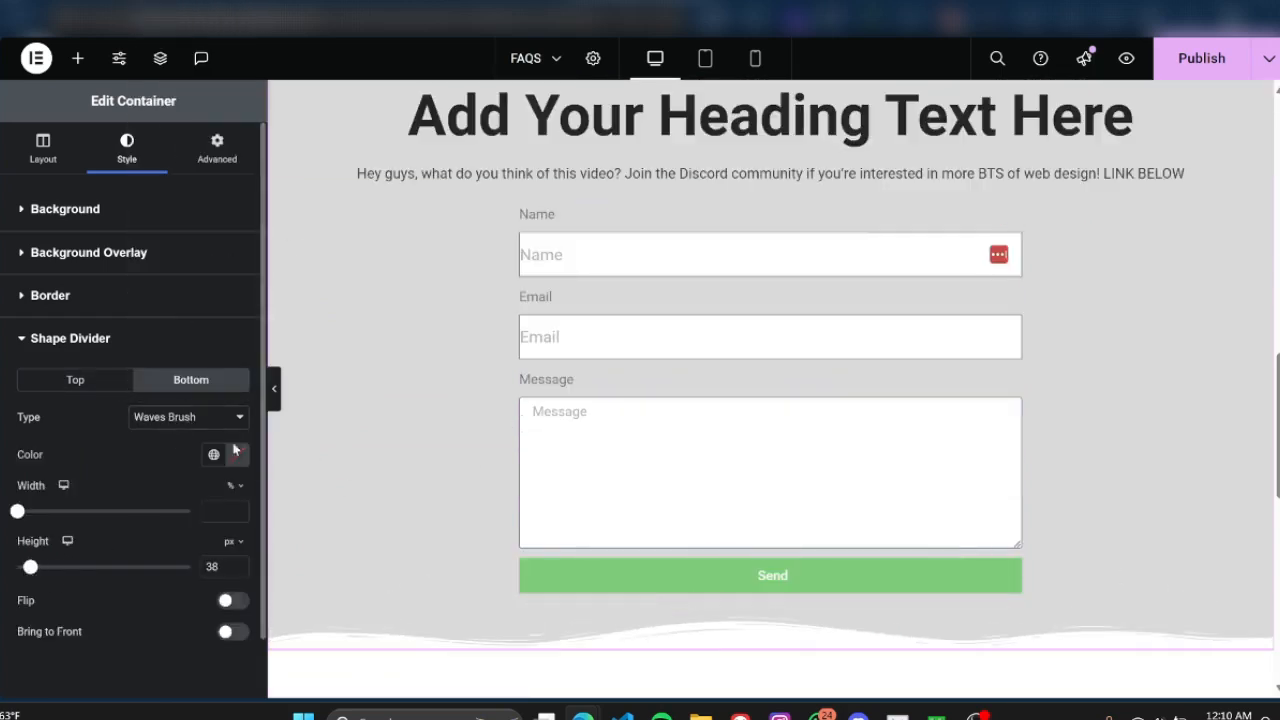
Remove the shape divider from the gray container's lower edge
left_click(130, 155)
left_click(65, 209)
left_click(70, 338)
left_click(190, 381)
left_click(186, 421)
left_click(160, 16)
Set the gray container's bottom and top padding to 5 px each
left_click(217, 150)
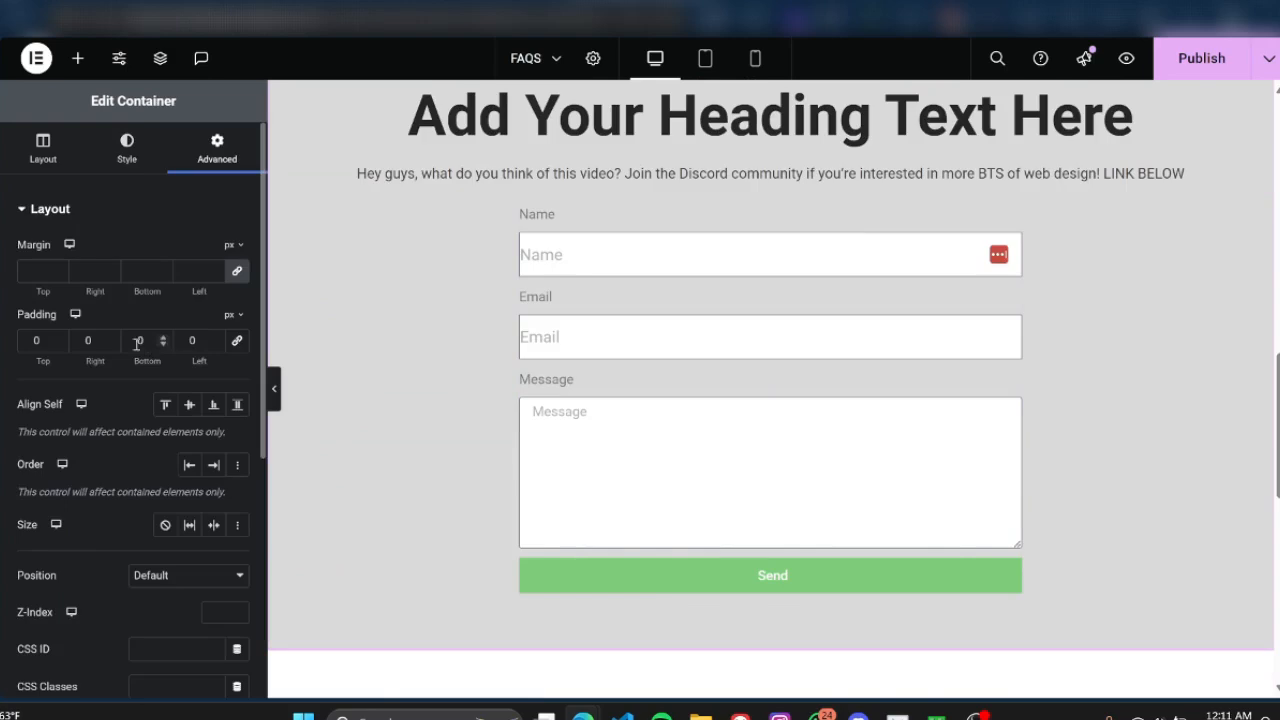
scroll(540, 400, "up", 2)
left_click(136, 343)
type("5")
scroll(540, 400, "down", 3)
left_click(34, 343)
type("5")
scroll(540, 350, "up", 3)
Change the heading above the form to "JOIN MY COMMUNITY!"
left_click(538, 316)
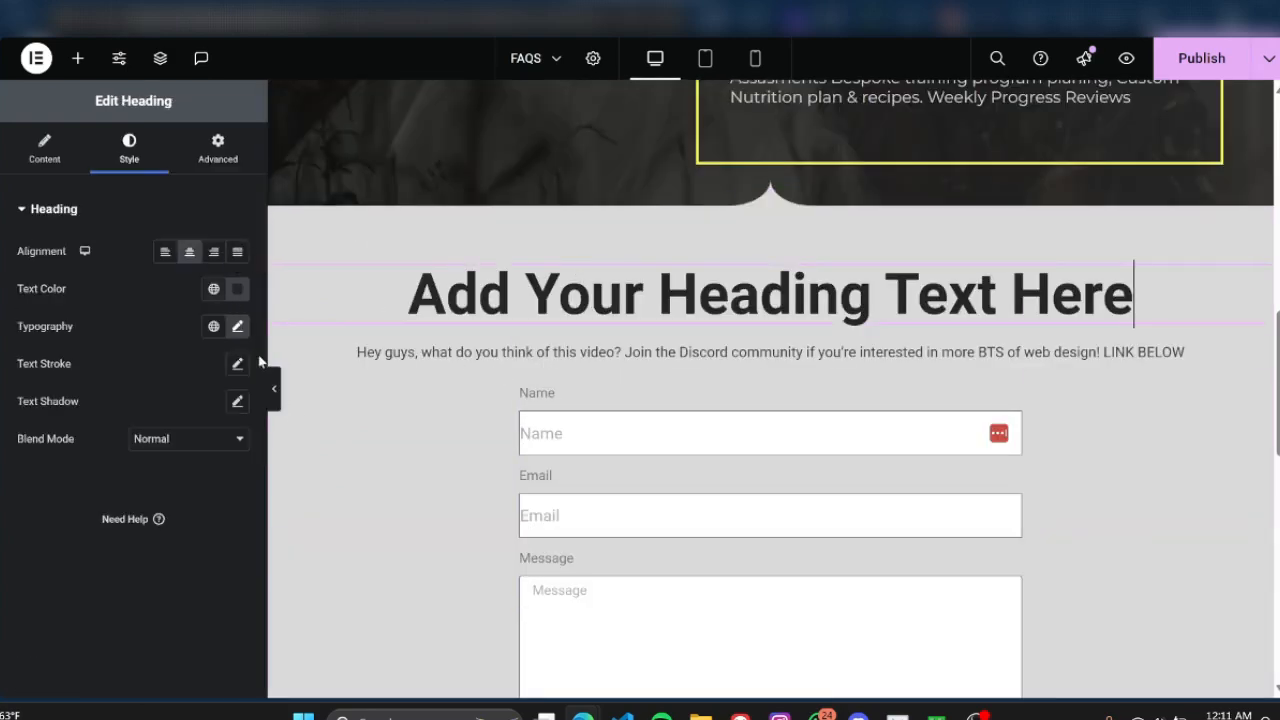
left_click(273, 388)
scroll(157, 400, "down", 2)
left_click(7, 388)
left_click(44, 148)
triple_click(80, 284)
type("JP")
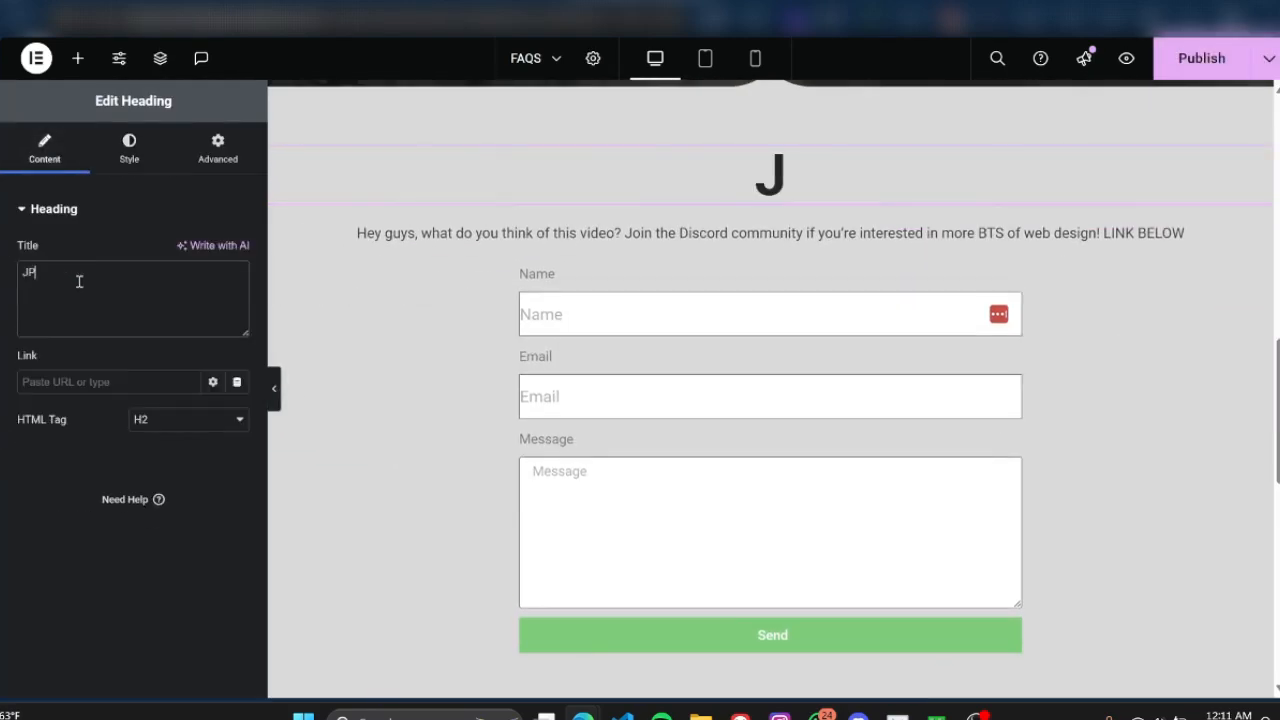
type("OIN MY COMMUNITY")
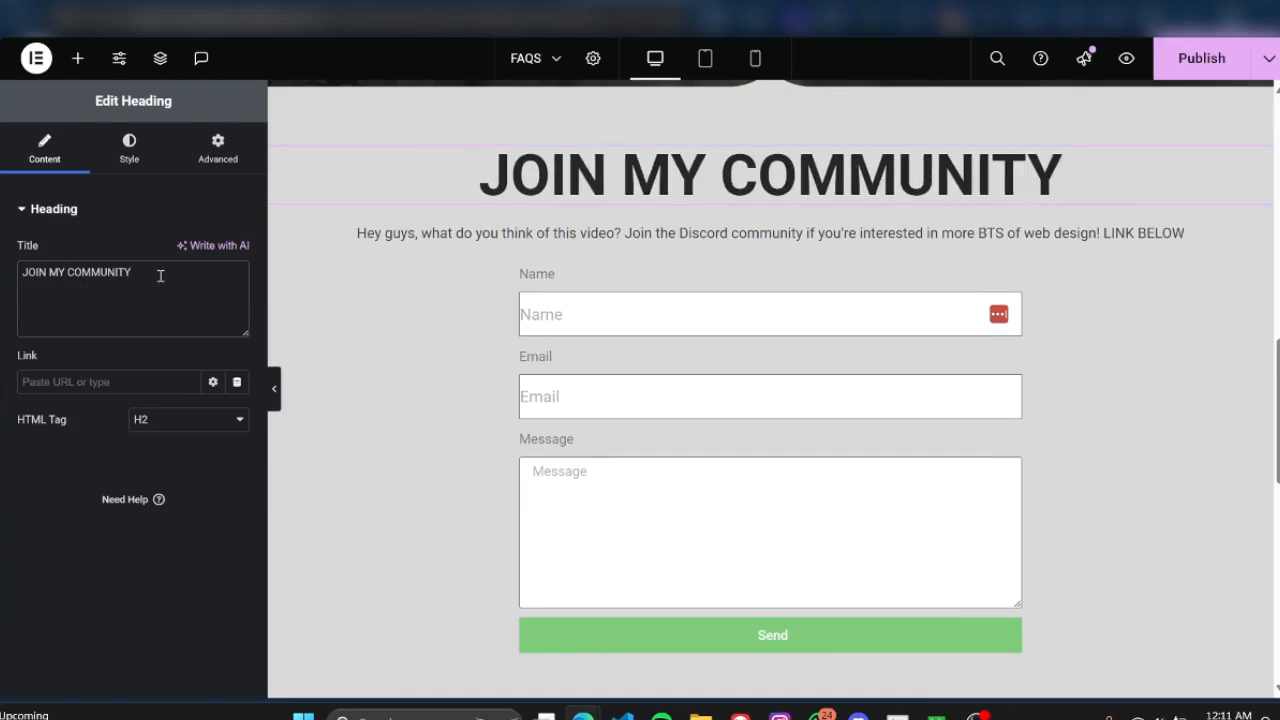
type("!")
Clear the label of the form's Name field, keeping its placeholder
left_click(218, 148)
left_click(1006, 263)
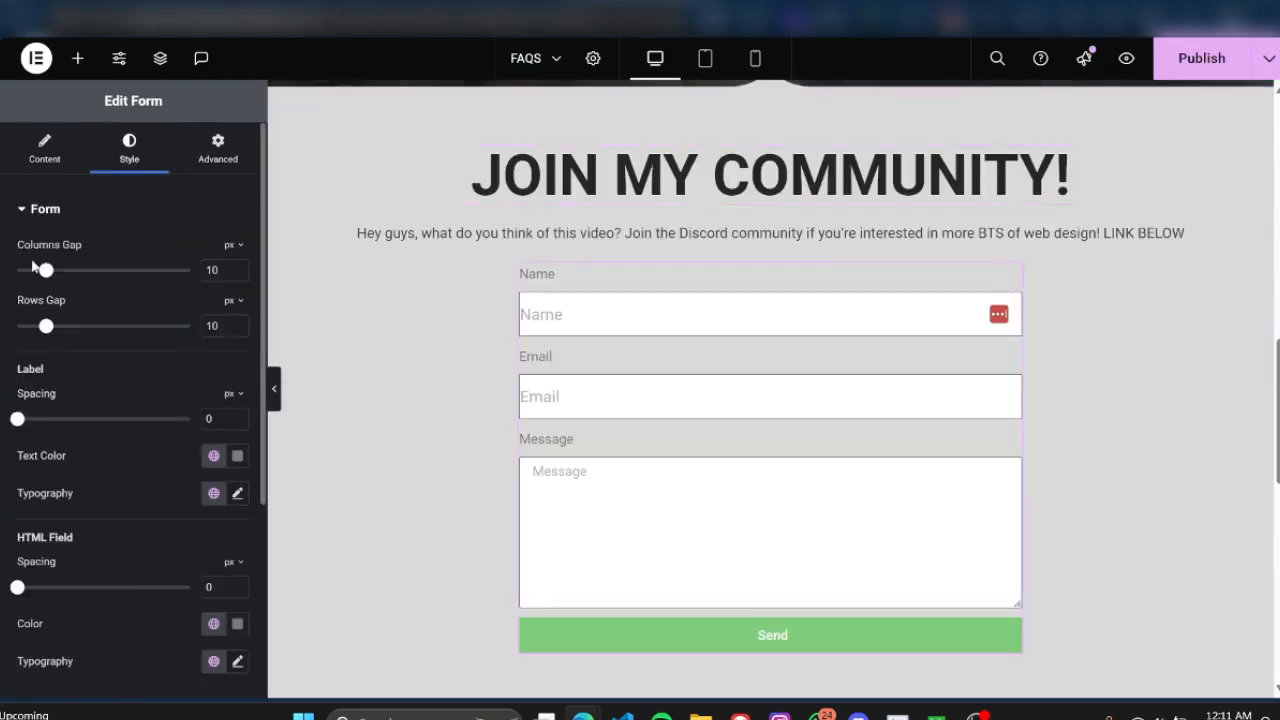
left_click(26, 214)
left_click(27, 212)
left_click(28, 210)
left_click(44, 150)
left_click(80, 303)
double_click(150, 412)
key("BackSpace")
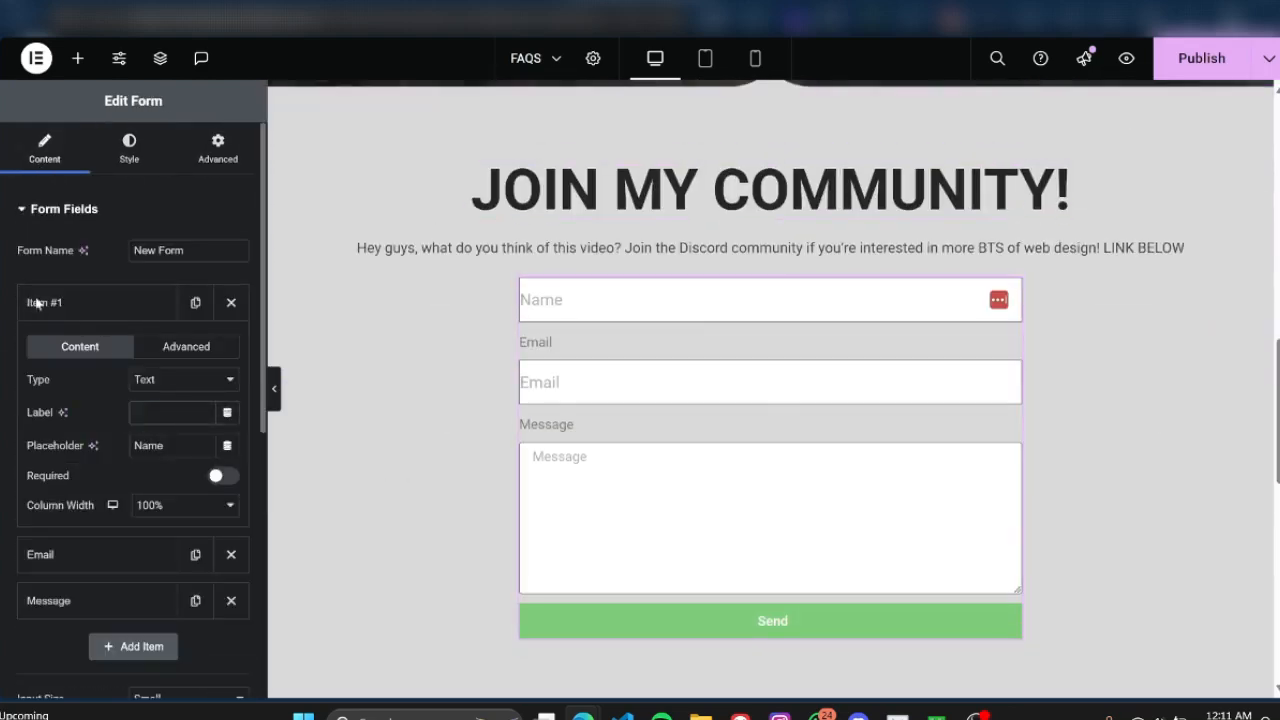
Clear the labels of the form's Email and Message fields, keeping their placeholders
left_click(40, 348)
double_click(150, 458)
key("BackSpace")
left_click(50, 394)
double_click(150, 504)
key("BackSpace")
left_click(80, 396)
Try making the form's HTML field color fully transparent
scroll(75, 500, "down", 3)
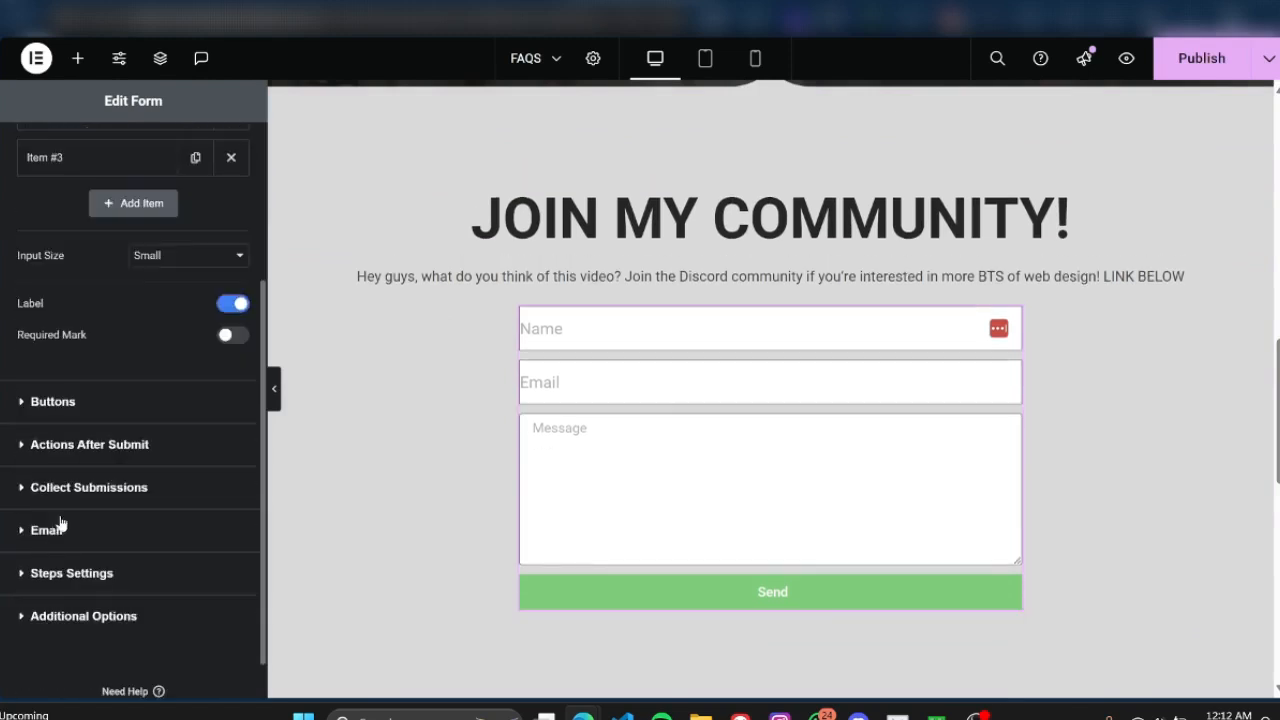
scroll(65, 530, "down", 1)
scroll(89, 570, "up", 5)
left_click(134, 151)
scroll(105, 323, "down", 2)
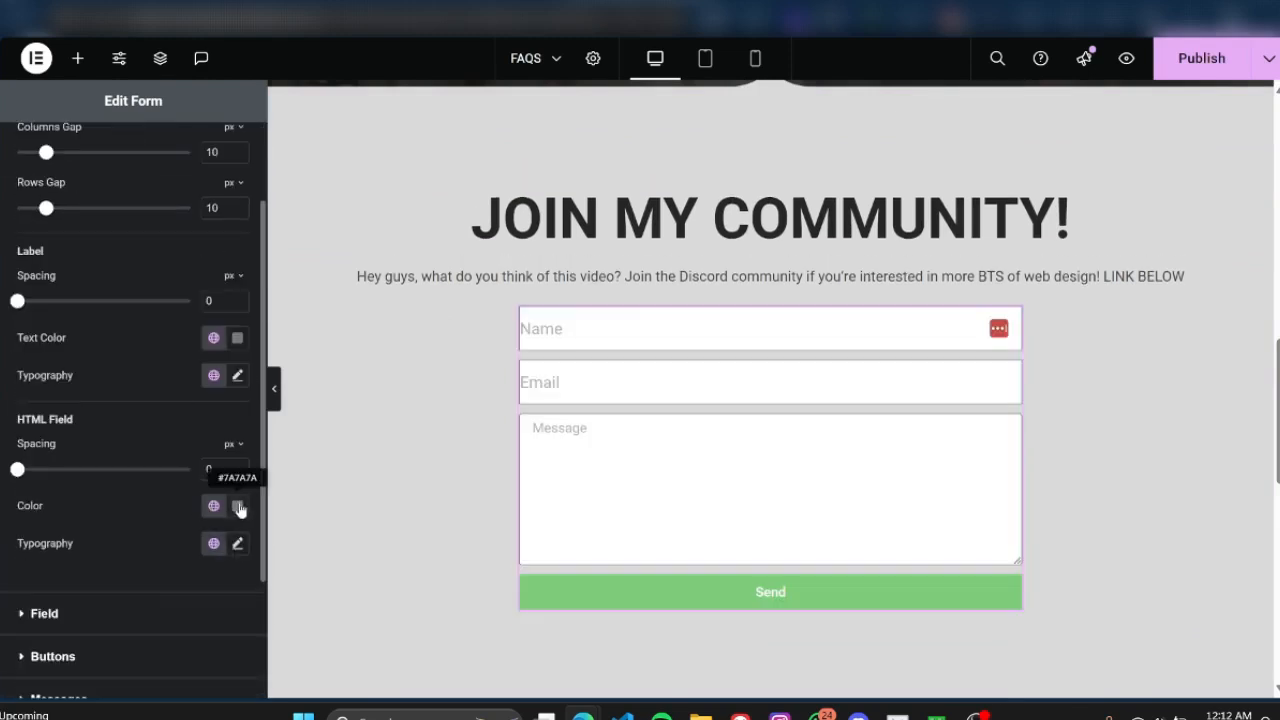
left_click(238, 507)
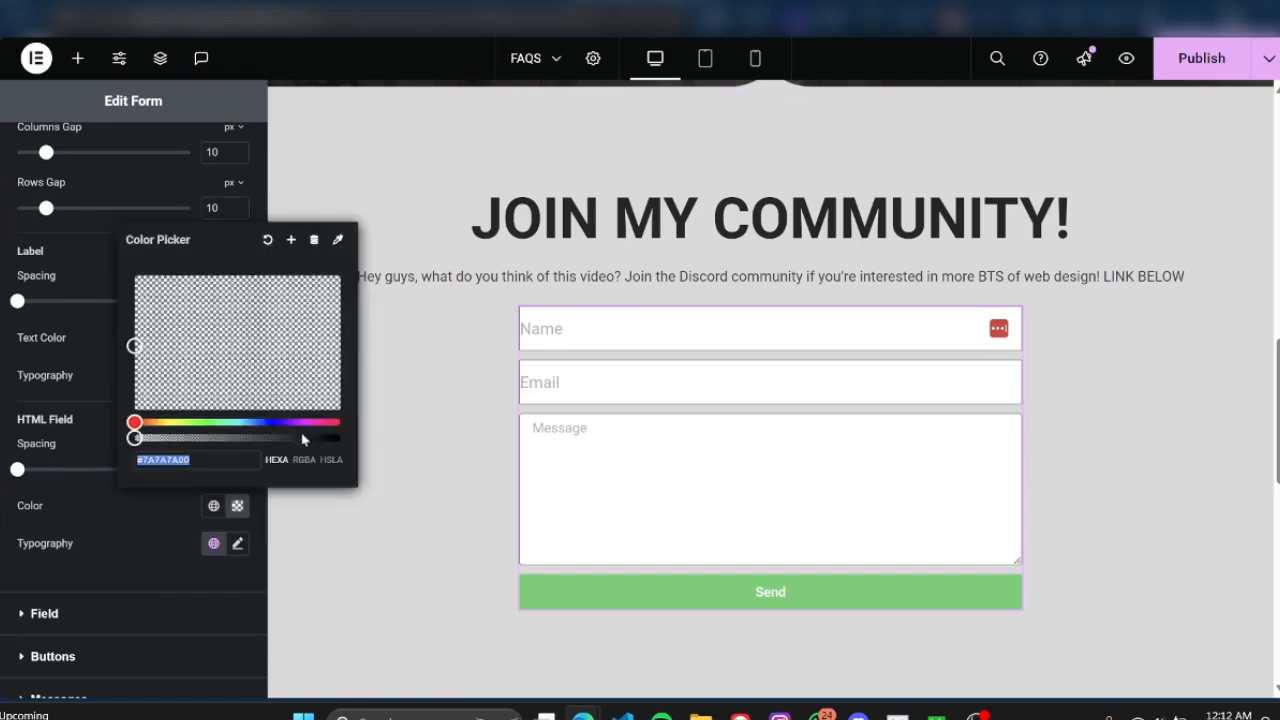
left_click_drag(303, 439, 337, 439)
left_click(89, 334)
Make the form fields' background color fully transparent
left_click(44, 613)
left_click(237, 383)
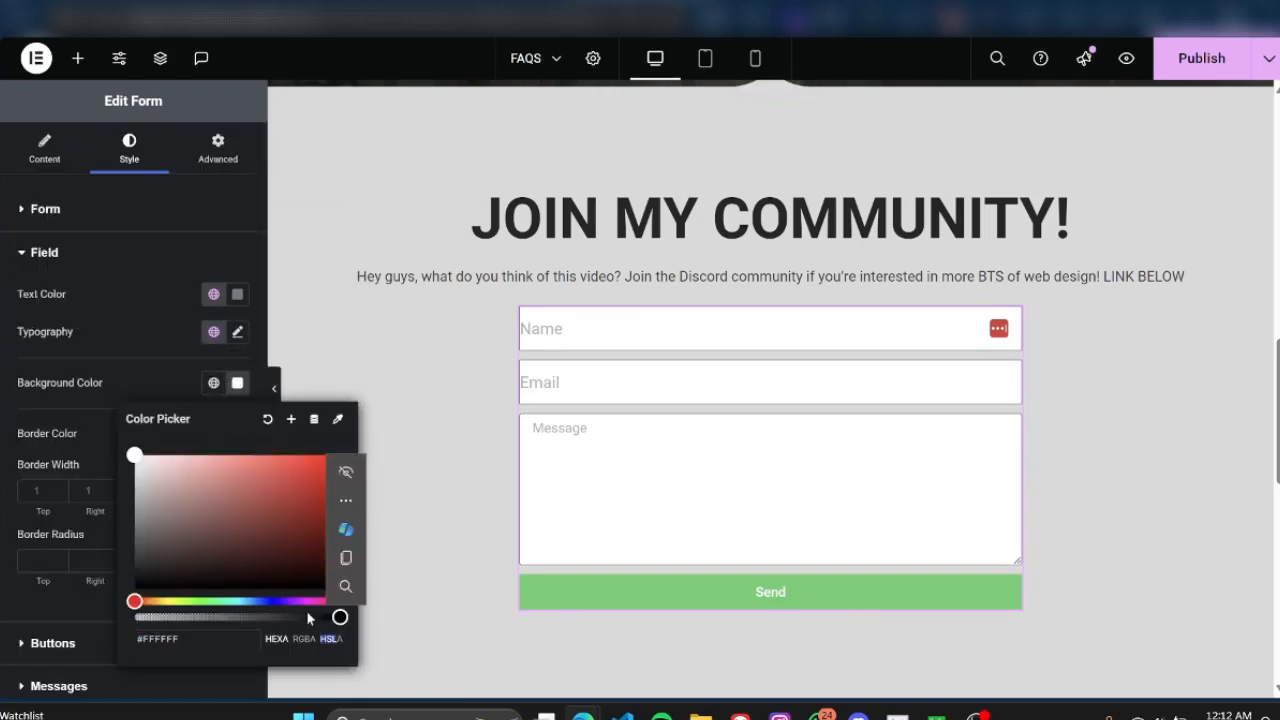
left_click_drag(308, 619, 126, 614)
left_click(106, 397)
Unlink the form fields' border widths and leave only a 1 px bottom border
left_click(237, 491)
left_click(139, 491)
type("2")
key("Delete")
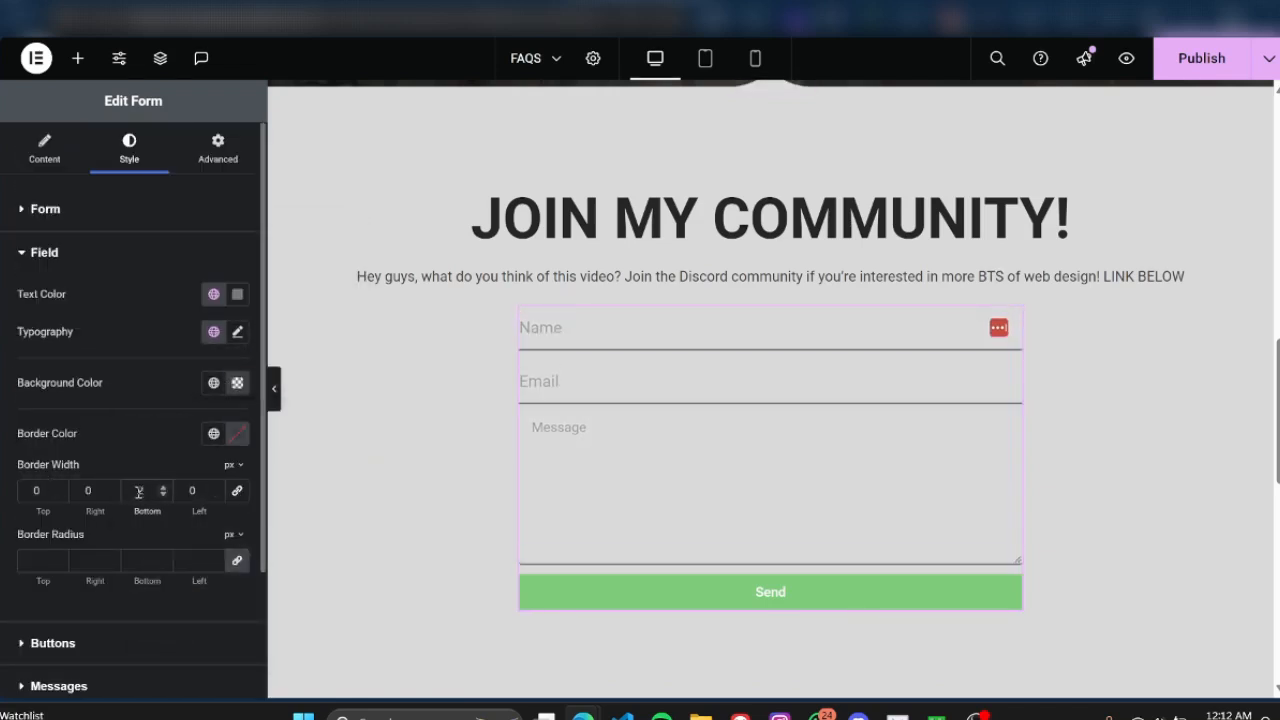
type("1")
Set the form fields' text color to #000000 and check the section with the settings panel hidden
left_click(238, 296)
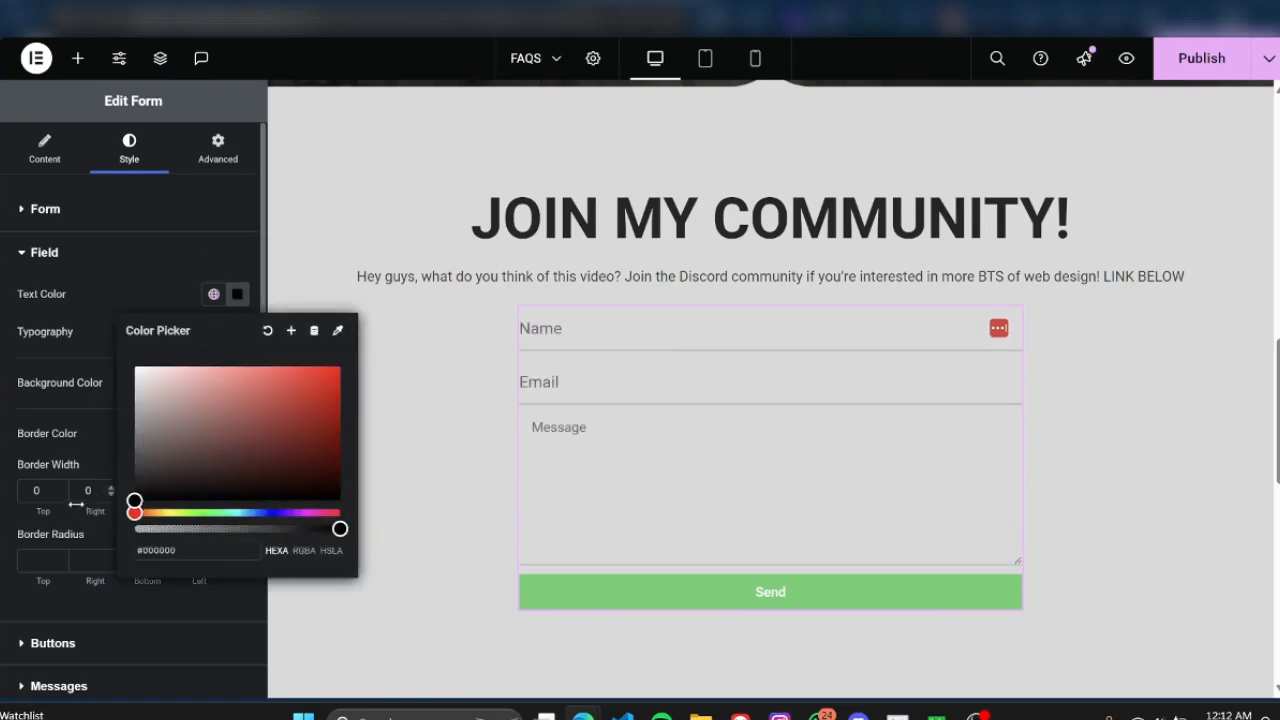
left_click(268, 388)
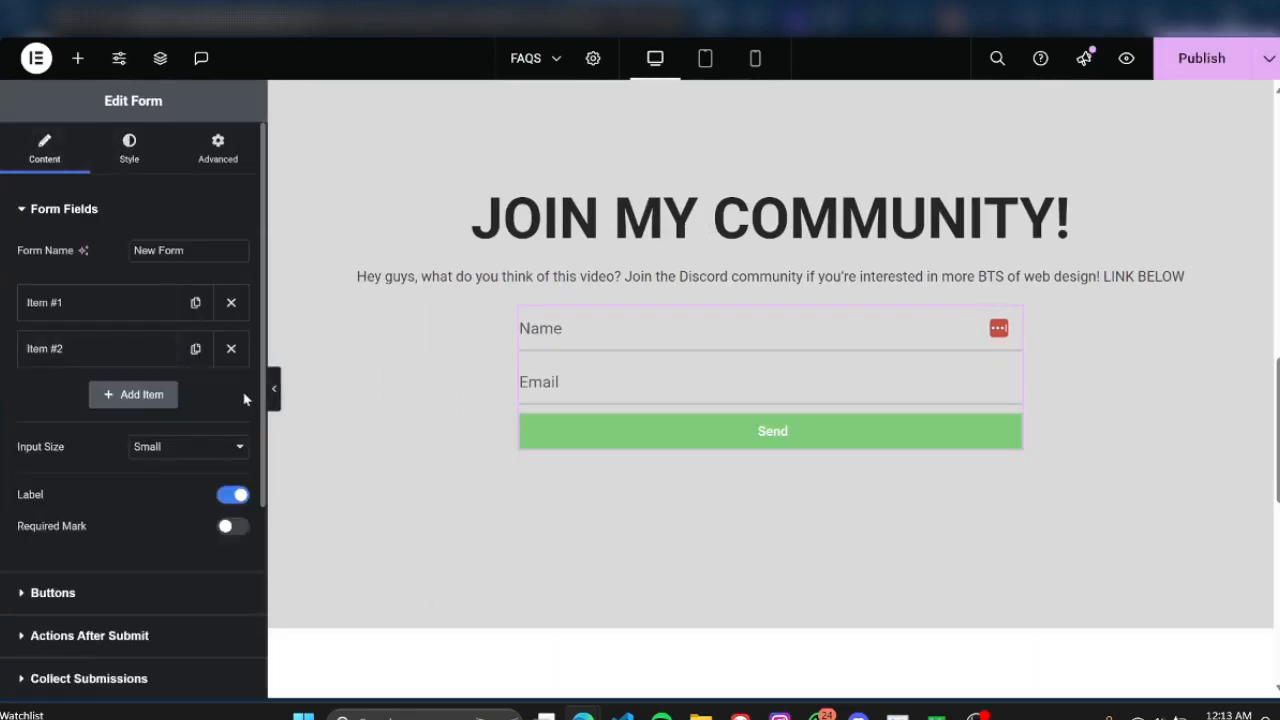
left_click(268, 390)
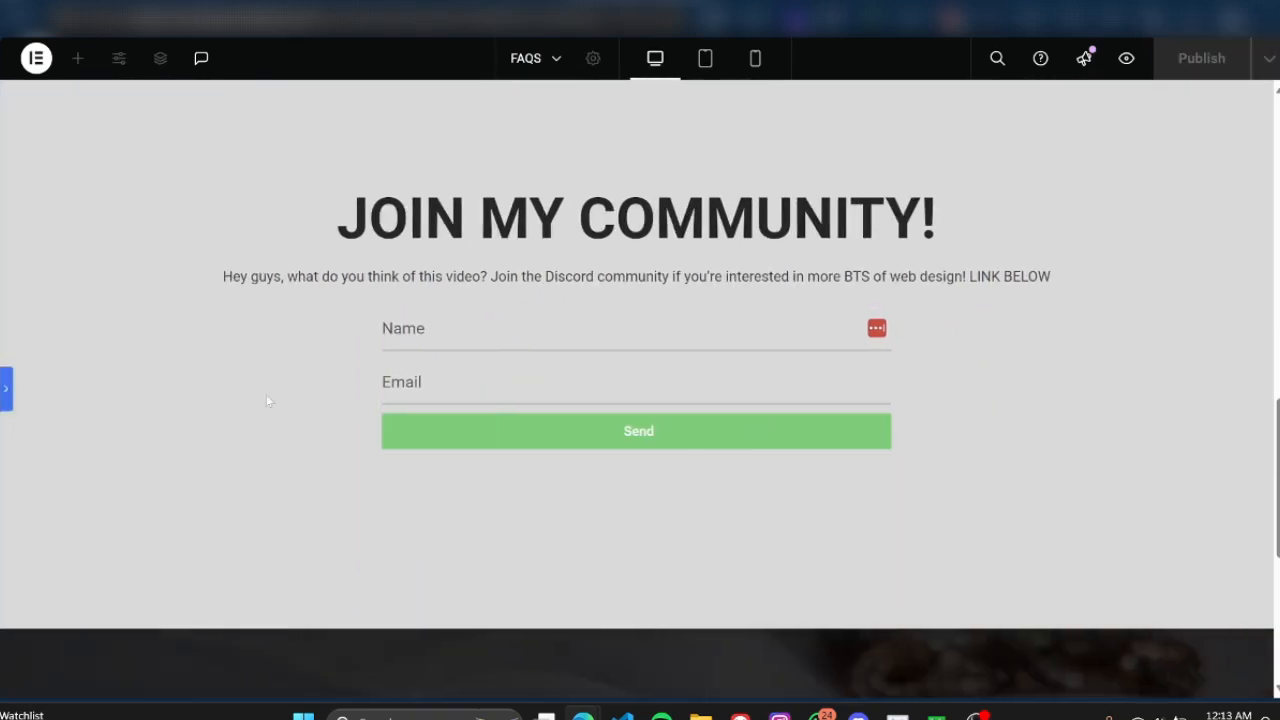
left_click(6, 390)
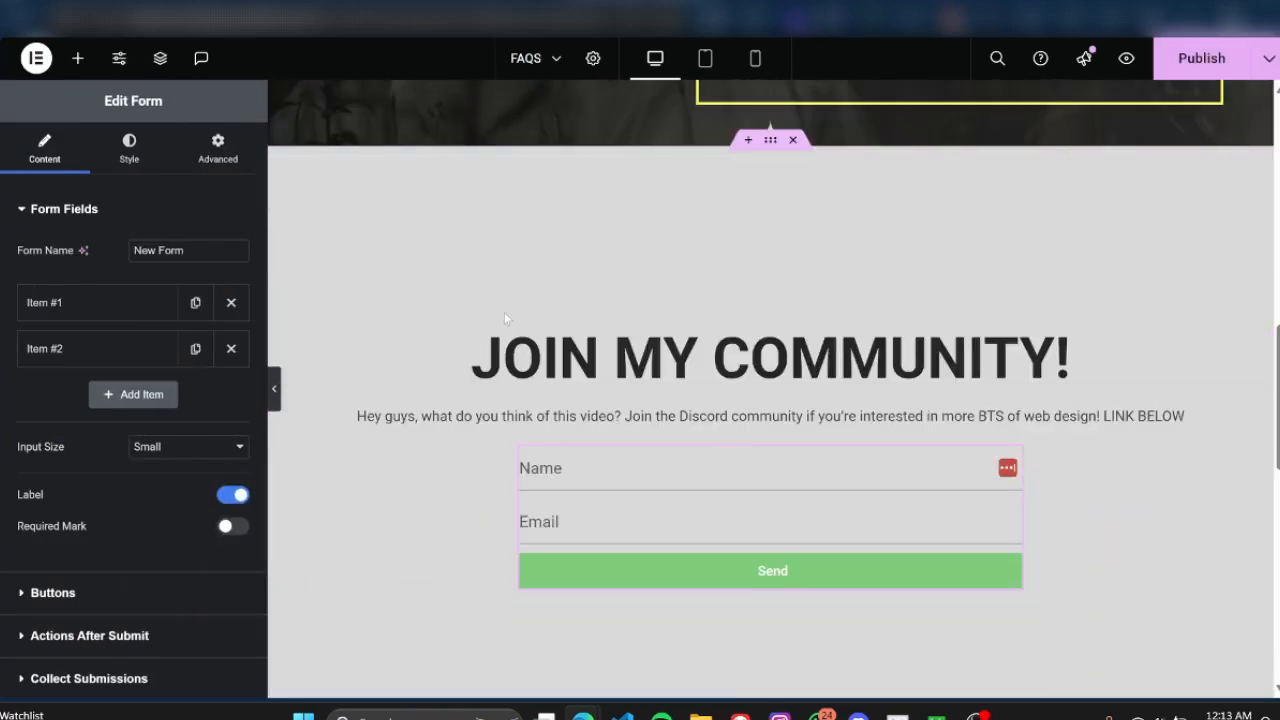
Review the page from the header through the FAQ section to the "JOIN MY COMMUNITY!" form with the settings panel hidden
scroll(504, 313, "up", 7)
scroll(504, 313, "down", 4)
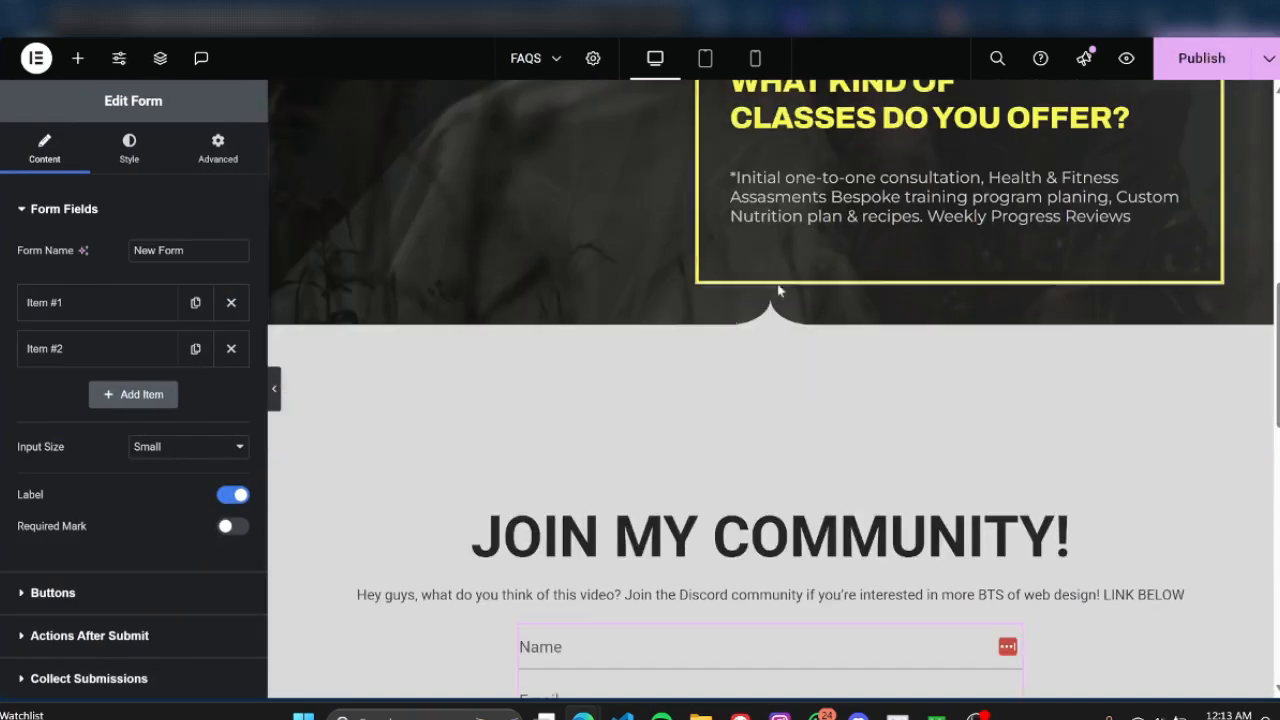
left_click(277, 392)
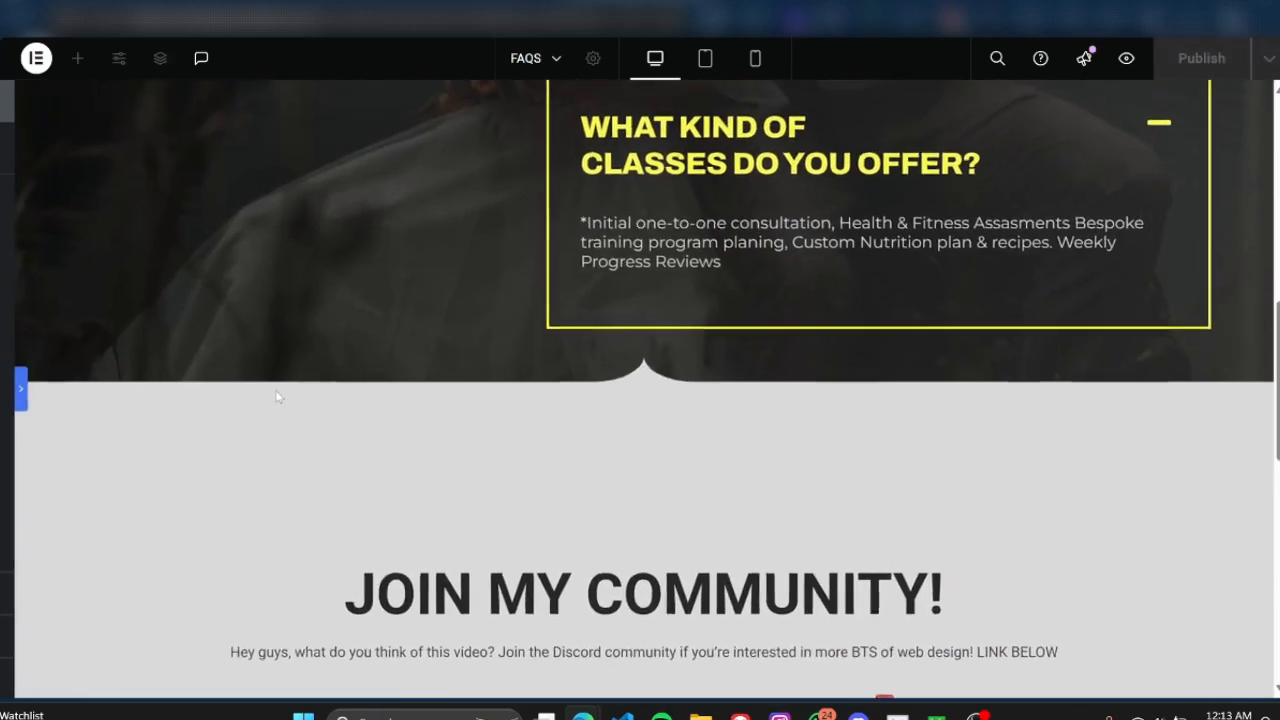
scroll(337, 397, "up", 2)
scroll(486, 443, "down", 4)
scroll(486, 443, "up", 5)
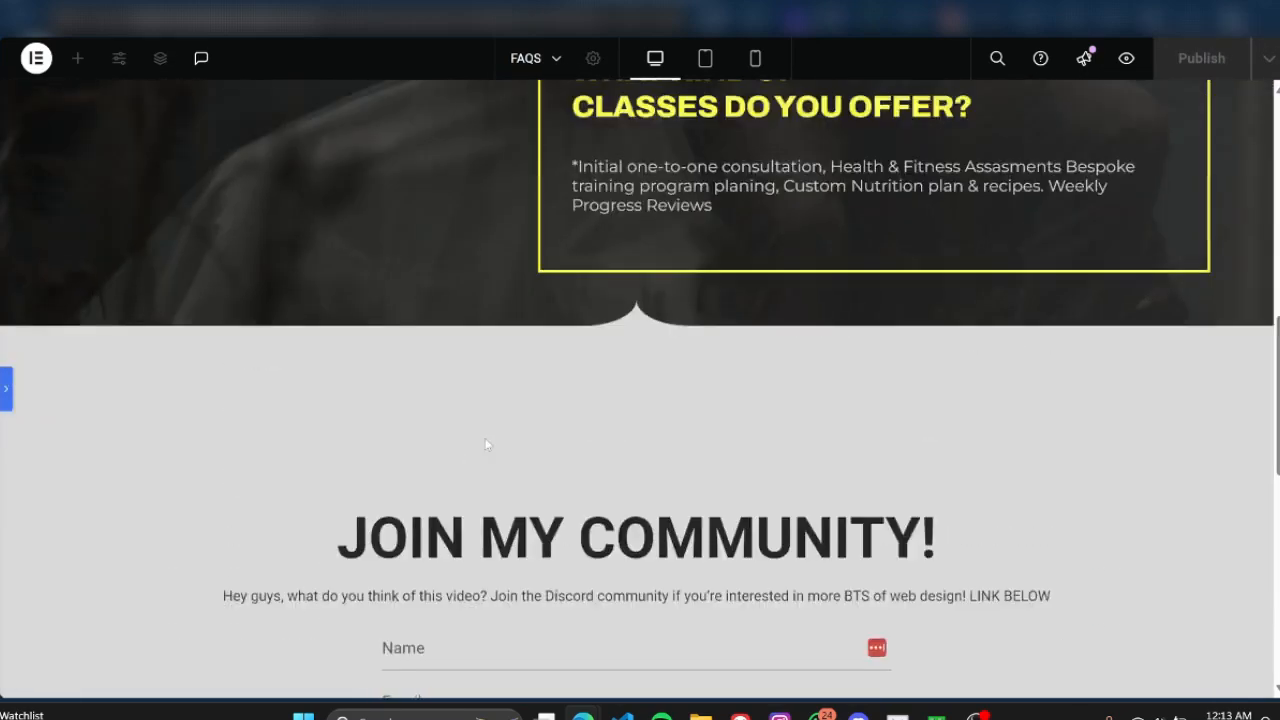
scroll(486, 443, "down", 4)
scroll(486, 443, "up", 4)
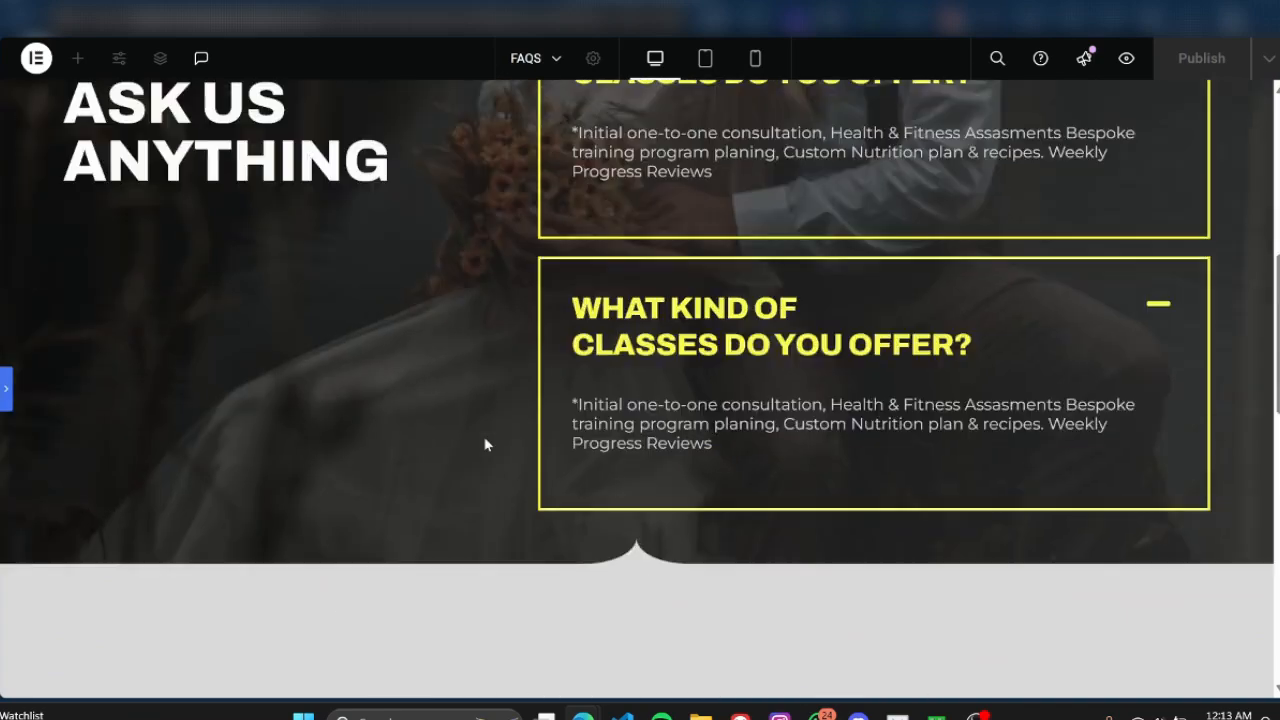
scroll(463, 295, "up", 5)
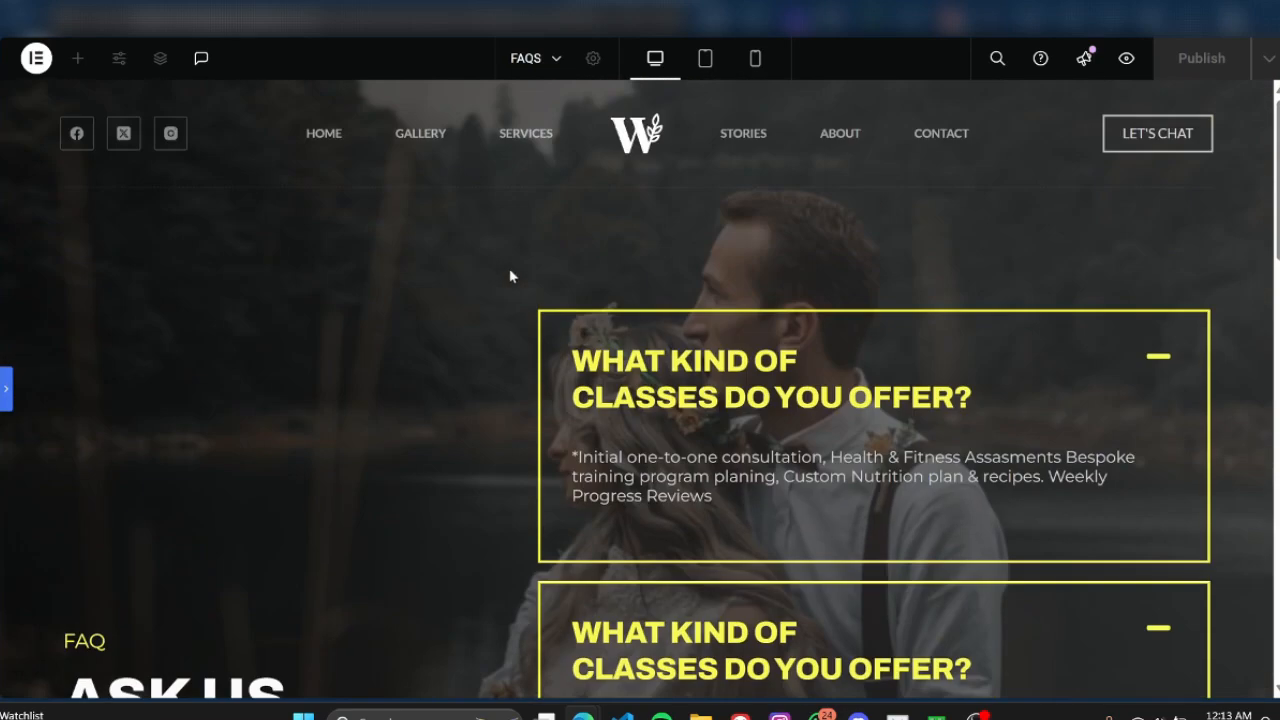
scroll(449, 340, "down", 5)
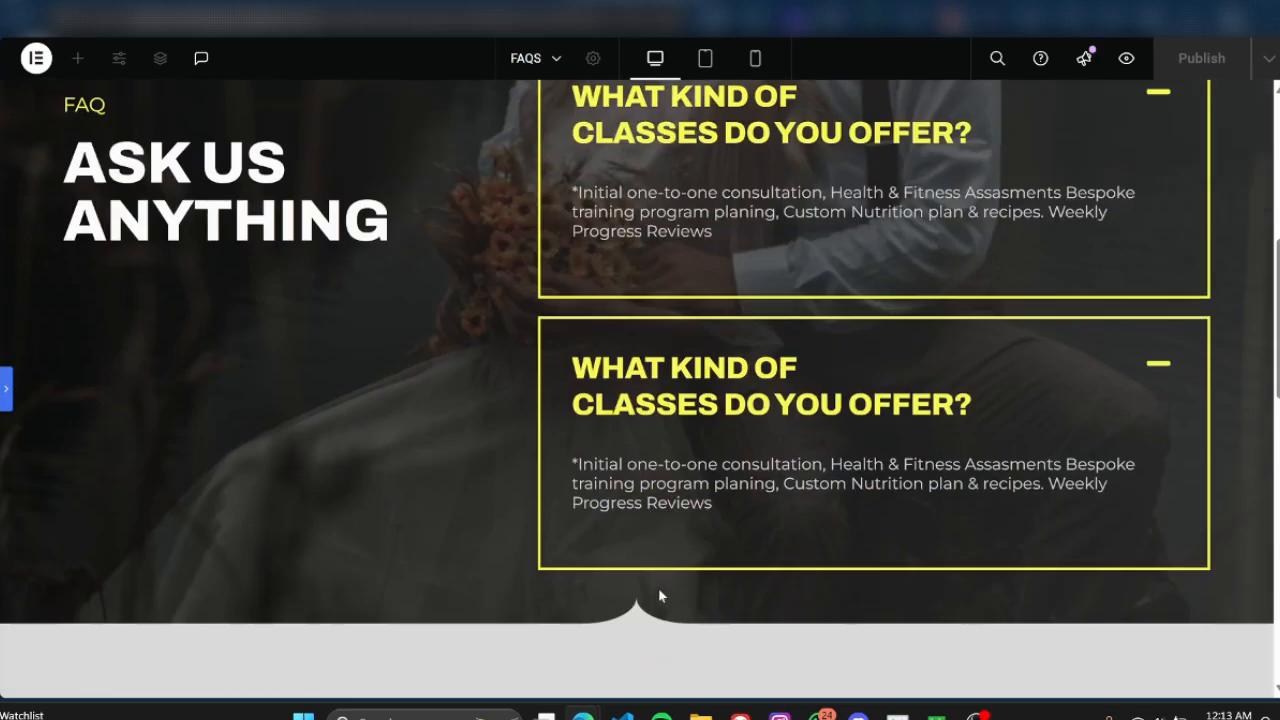
scroll(661, 505, "down", 5)
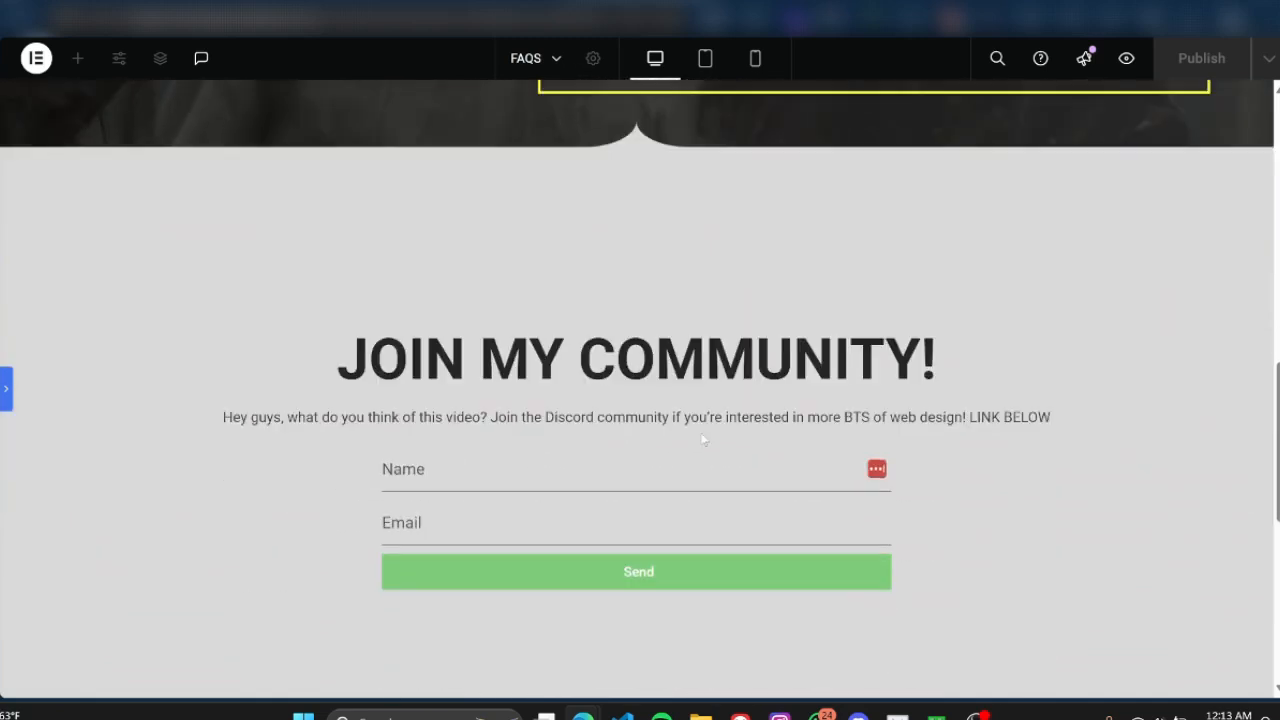
scroll(694, 280, "down", 3)
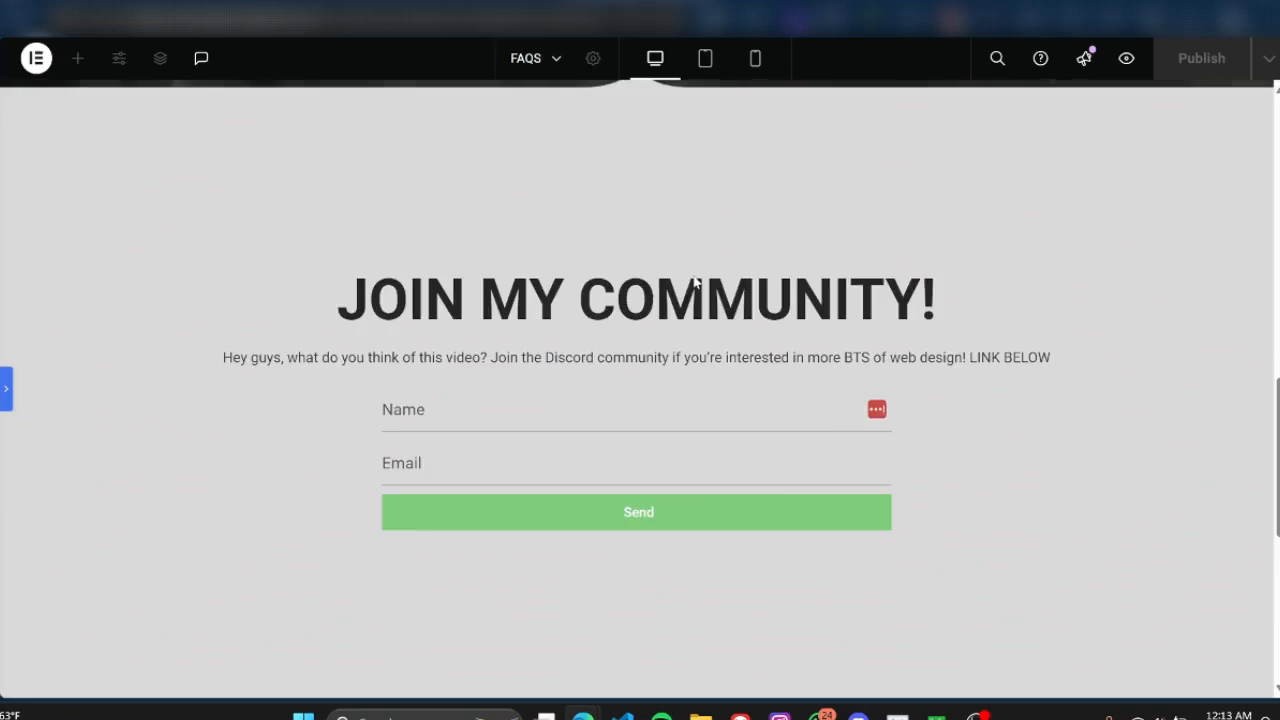
scroll(694, 282, "up", 6)
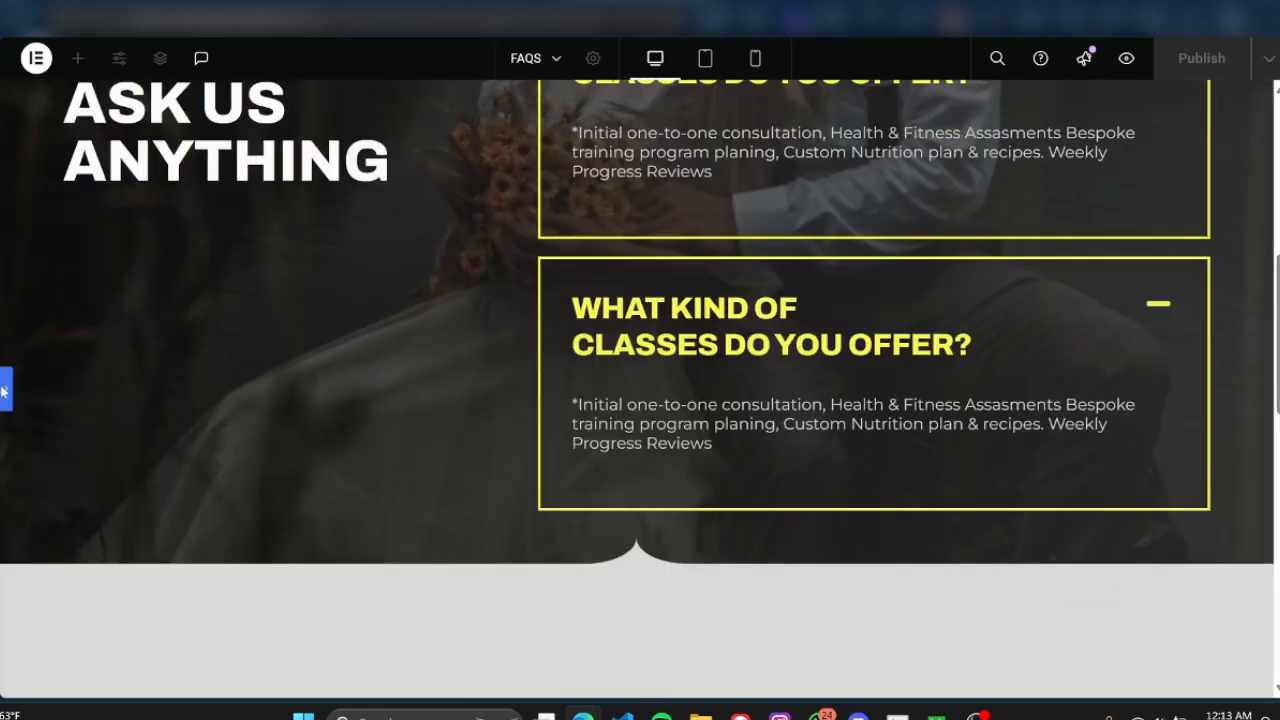
left_click(5, 388)
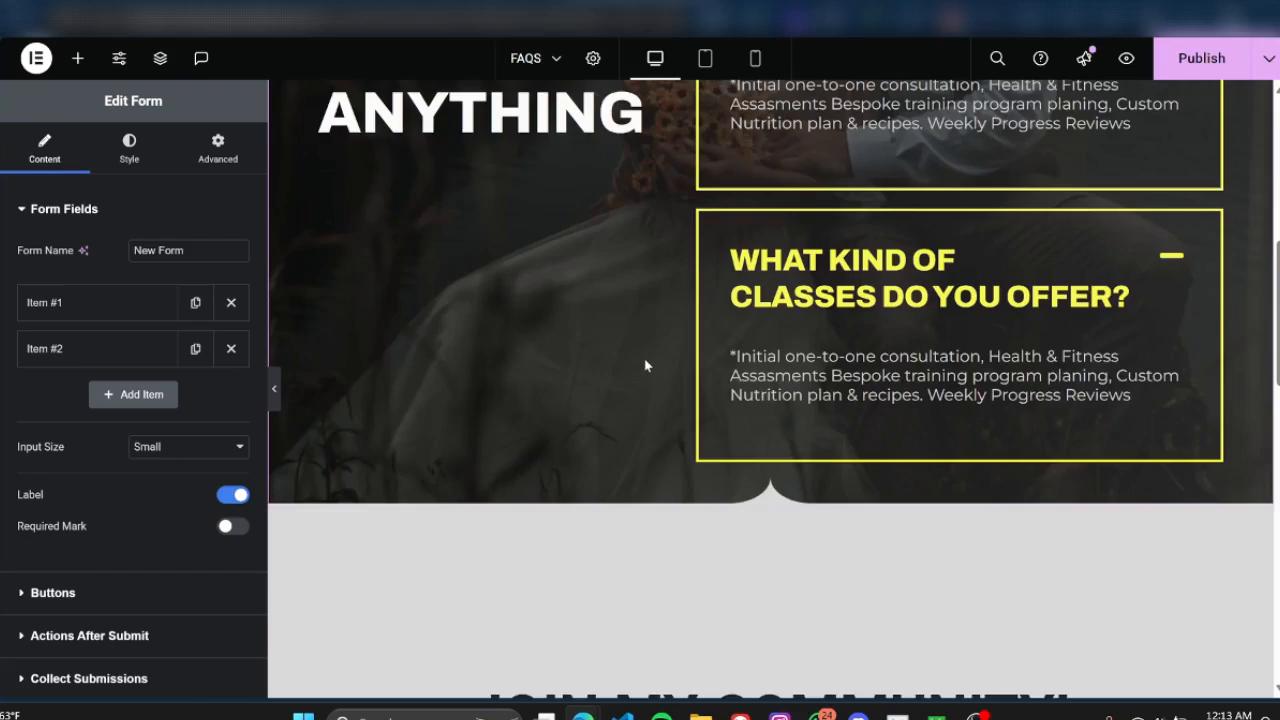
Try setting the FAQ Parent Container's bottom shape divider type to None and preview the section without the settings panel
scroll(645, 366, "up", 3)
left_click(160, 58)
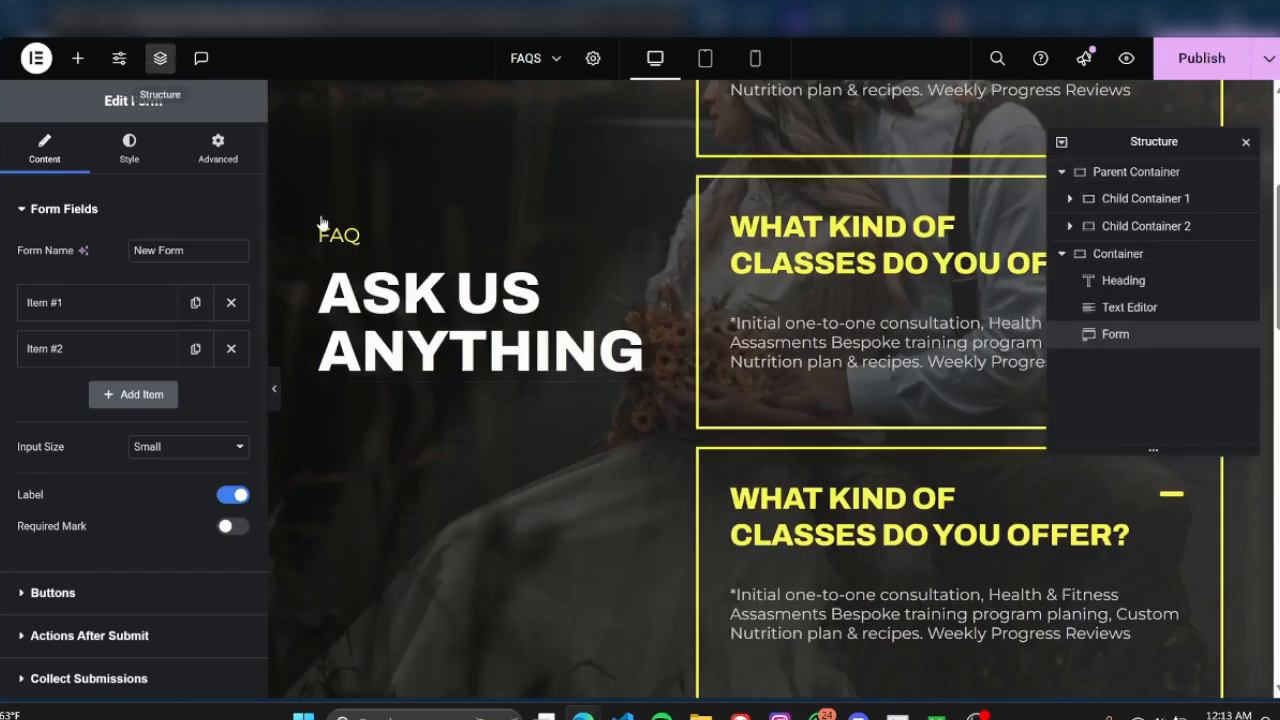
left_click(1133, 174)
scroll(628, 301, "down", 6)
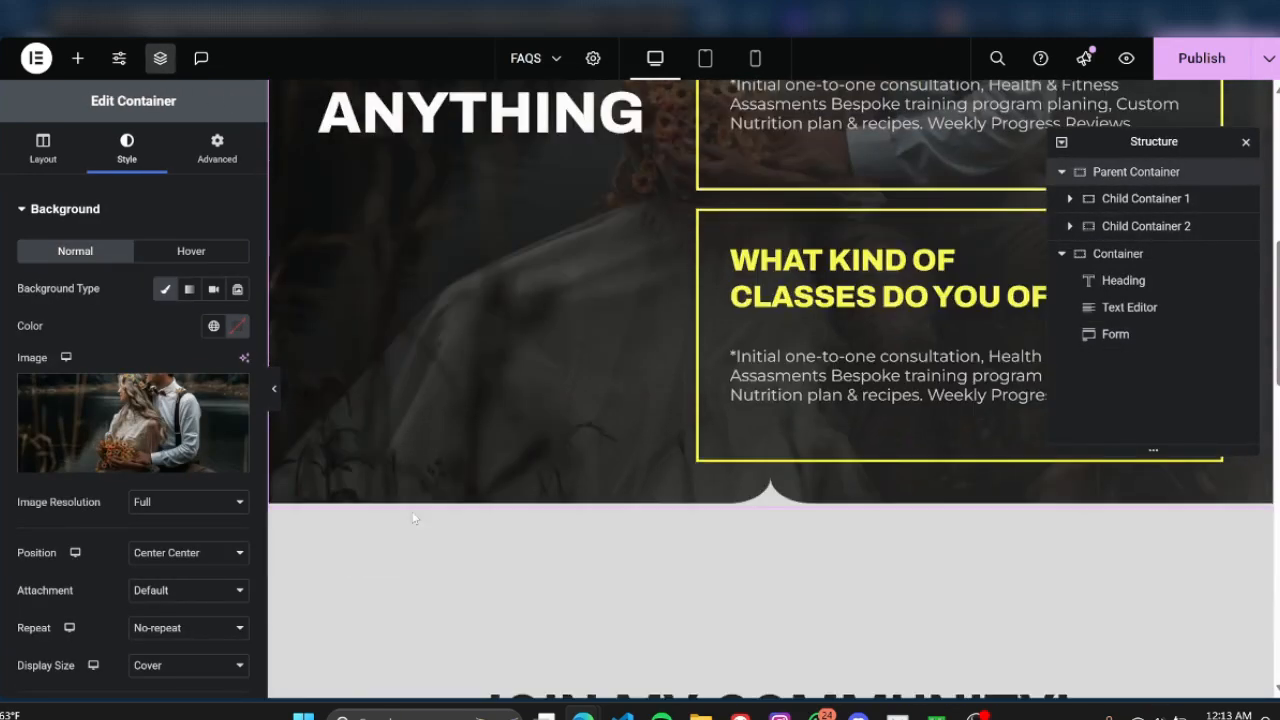
left_click(94, 211)
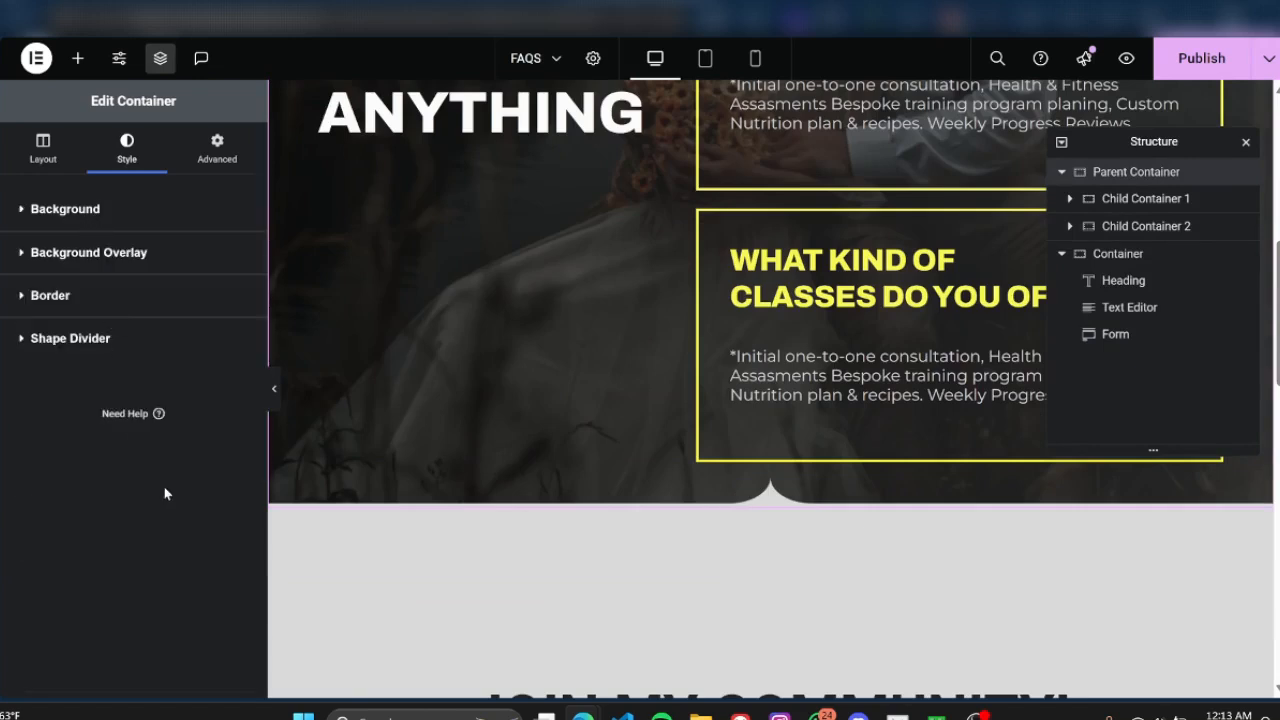
left_click(102, 334)
left_click(196, 381)
left_click(186, 418)
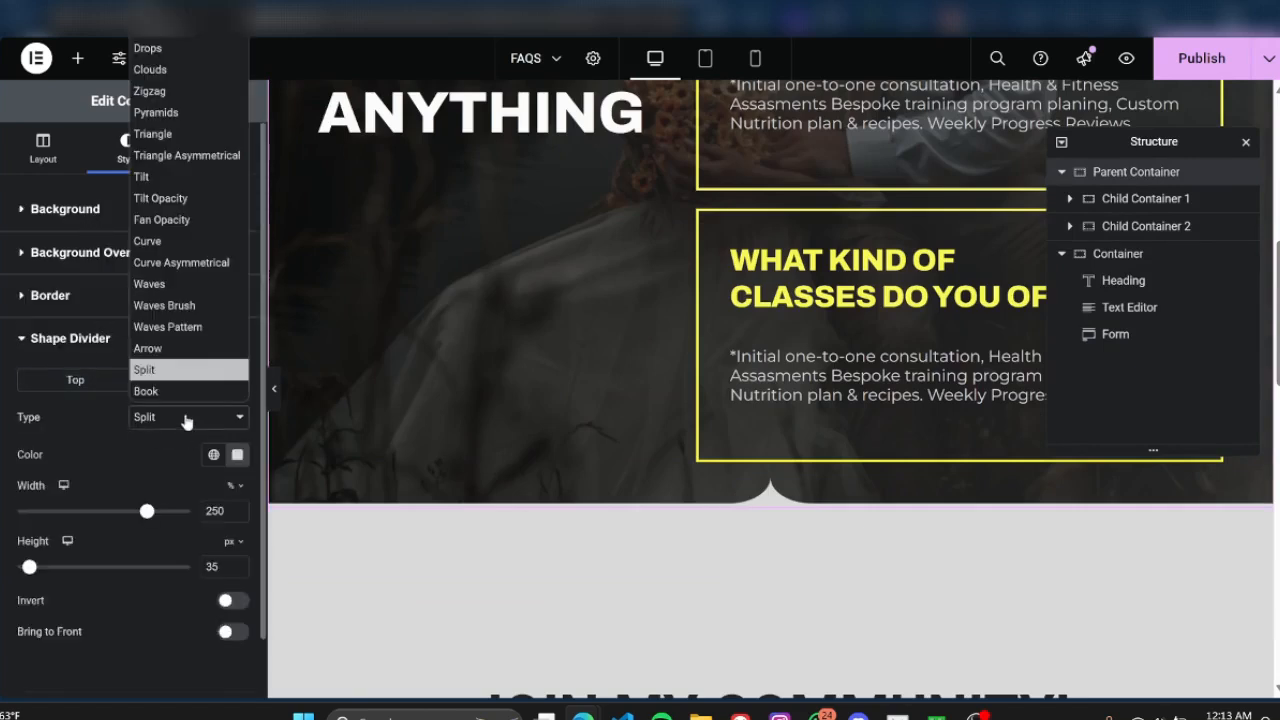
left_click(150, 45)
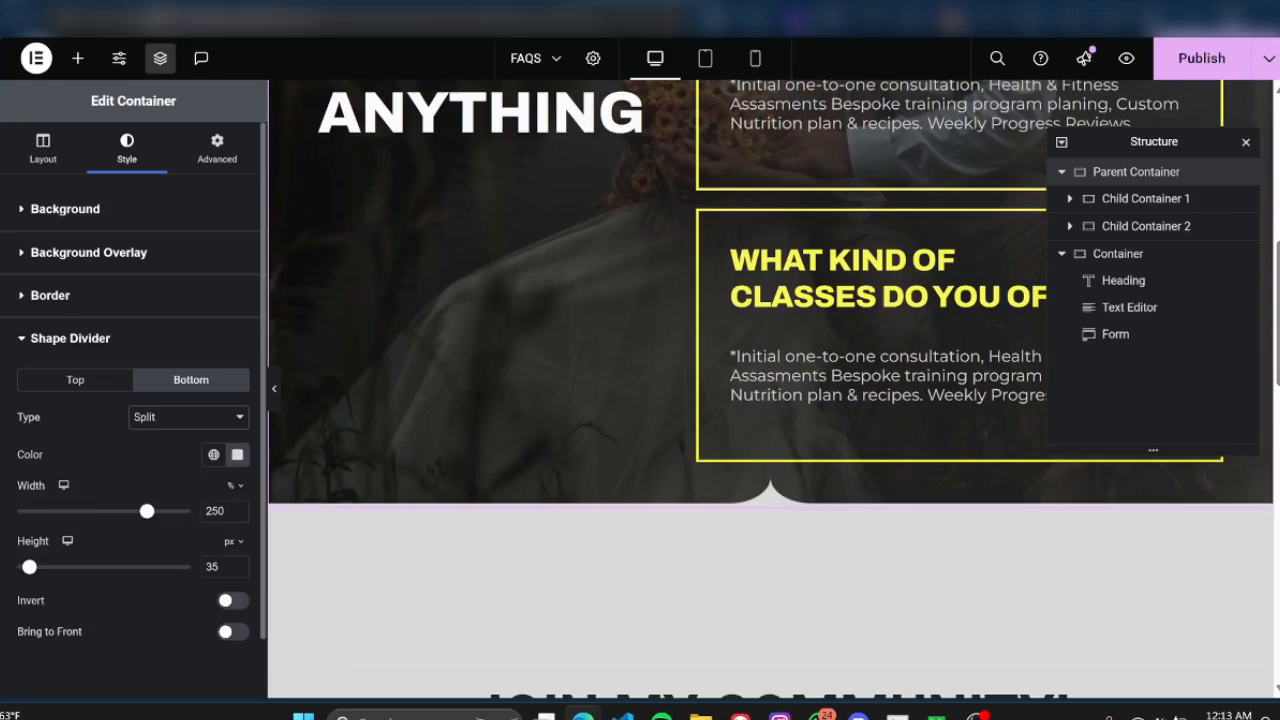
left_click(270, 390)
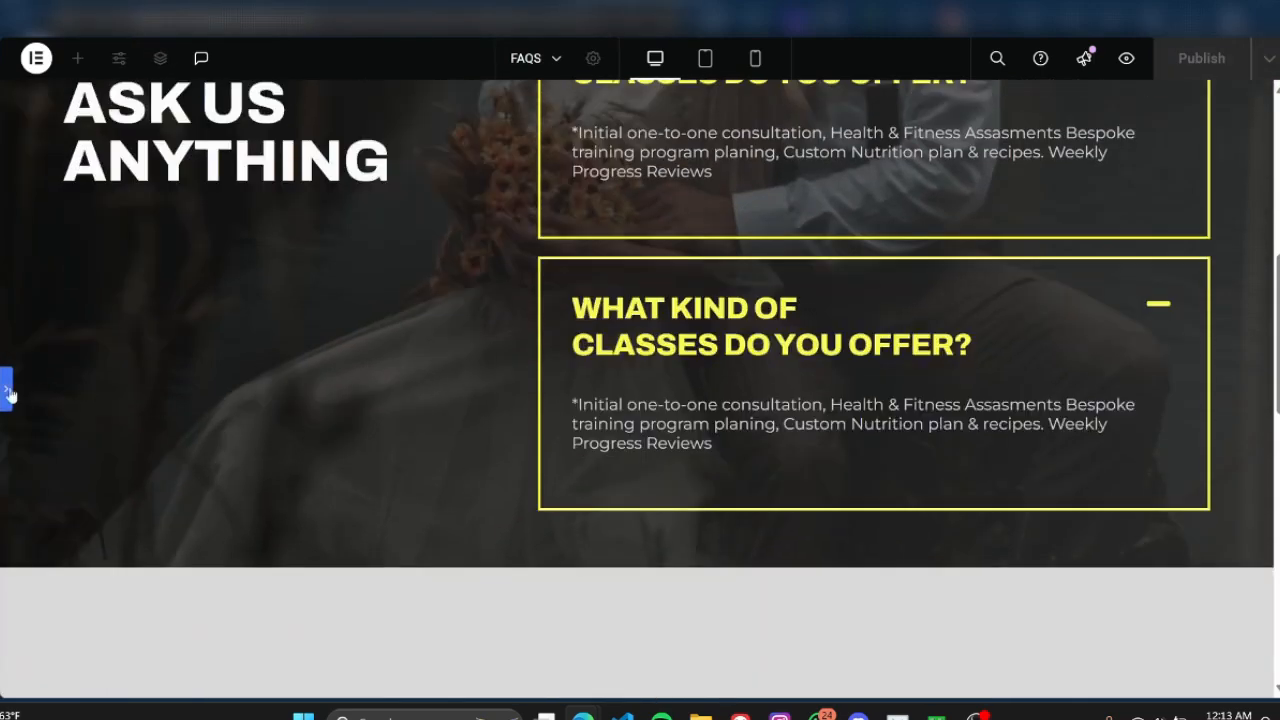
left_click(7, 389)
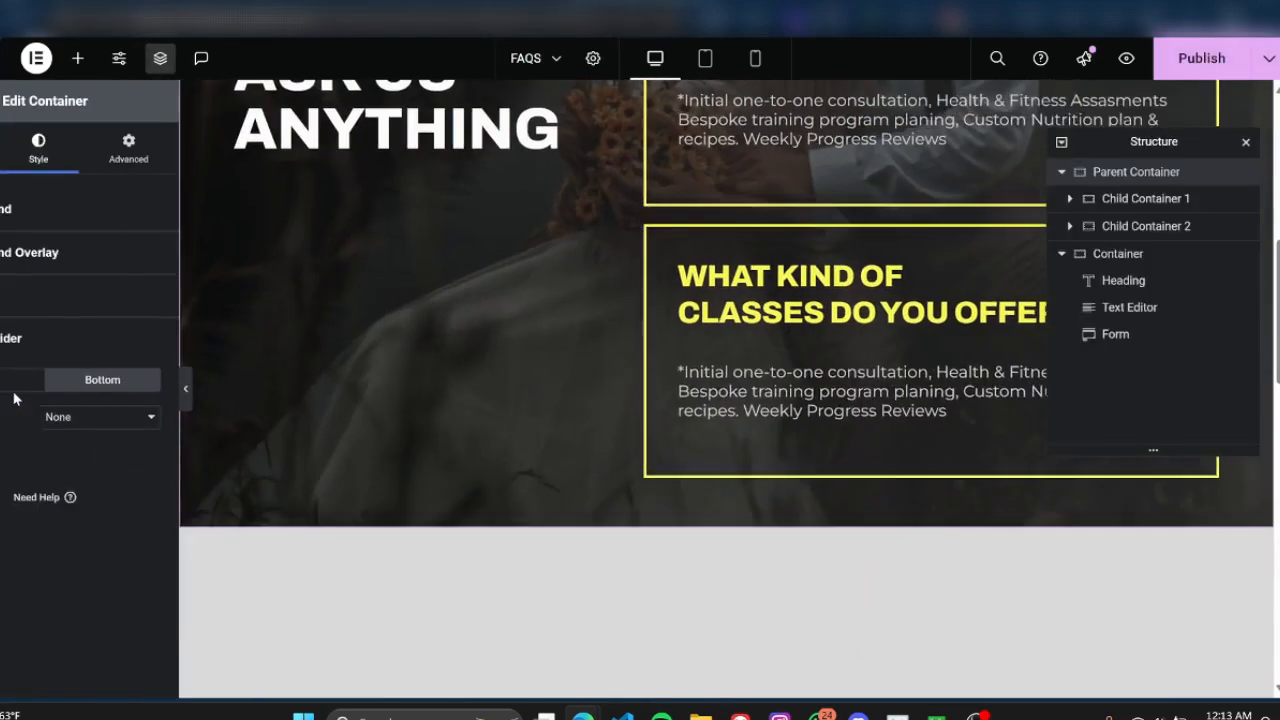
Undo the divider removal and reselect Split as the FAQ Parent Container's bottom shape divider type
key("ctrl+z")
scroll(710, 309, "up", 4)
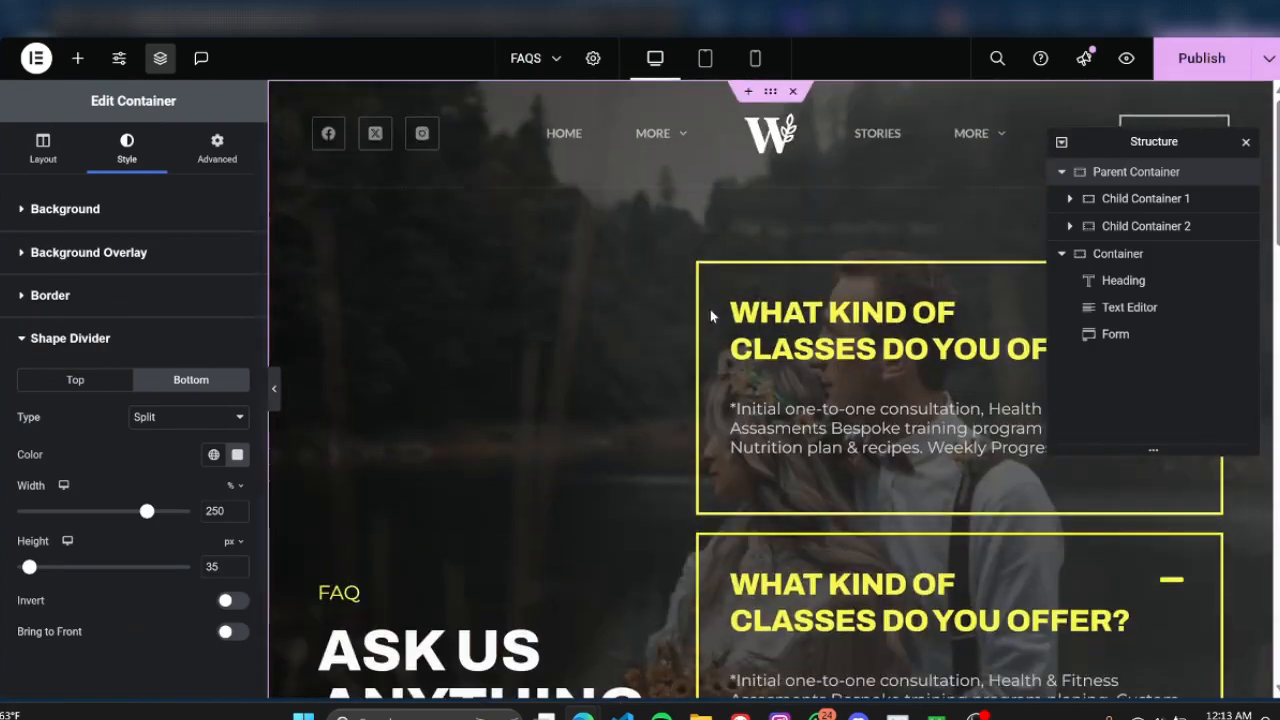
scroll(783, 337, "down", 7)
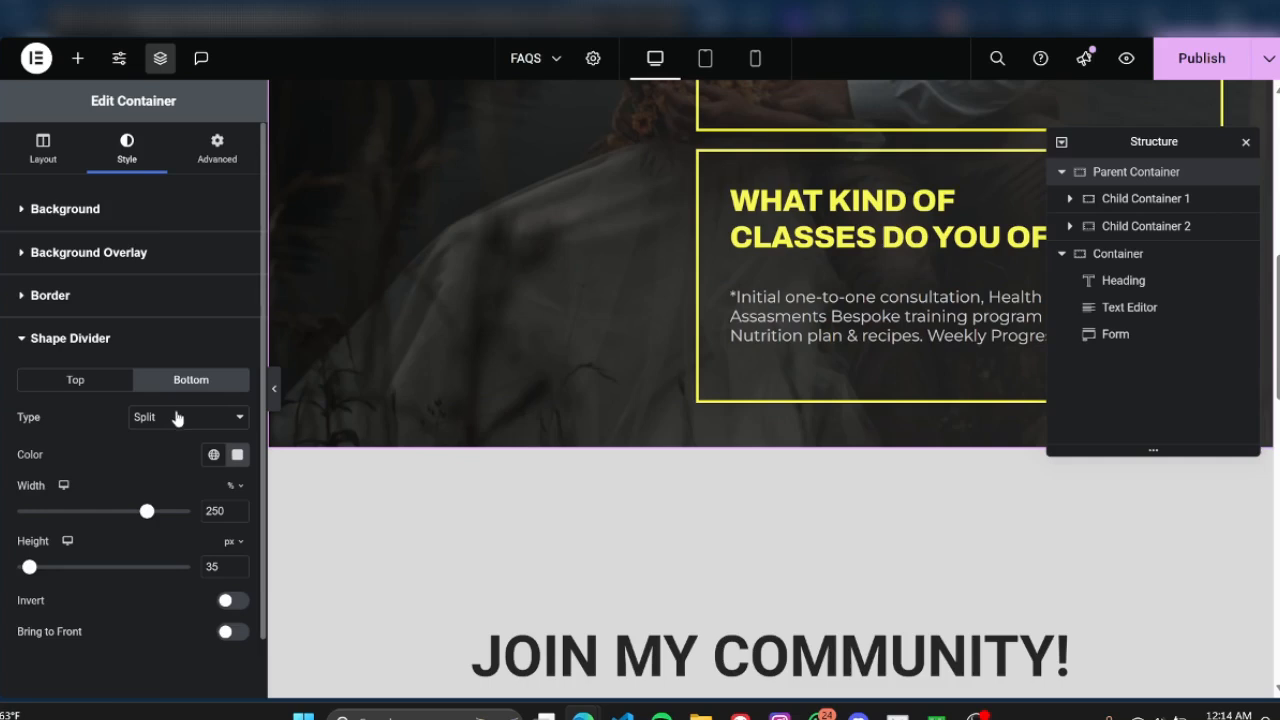
left_click(180, 418)
left_click(175, 354)
left_click(168, 428)
left_click(168, 371)
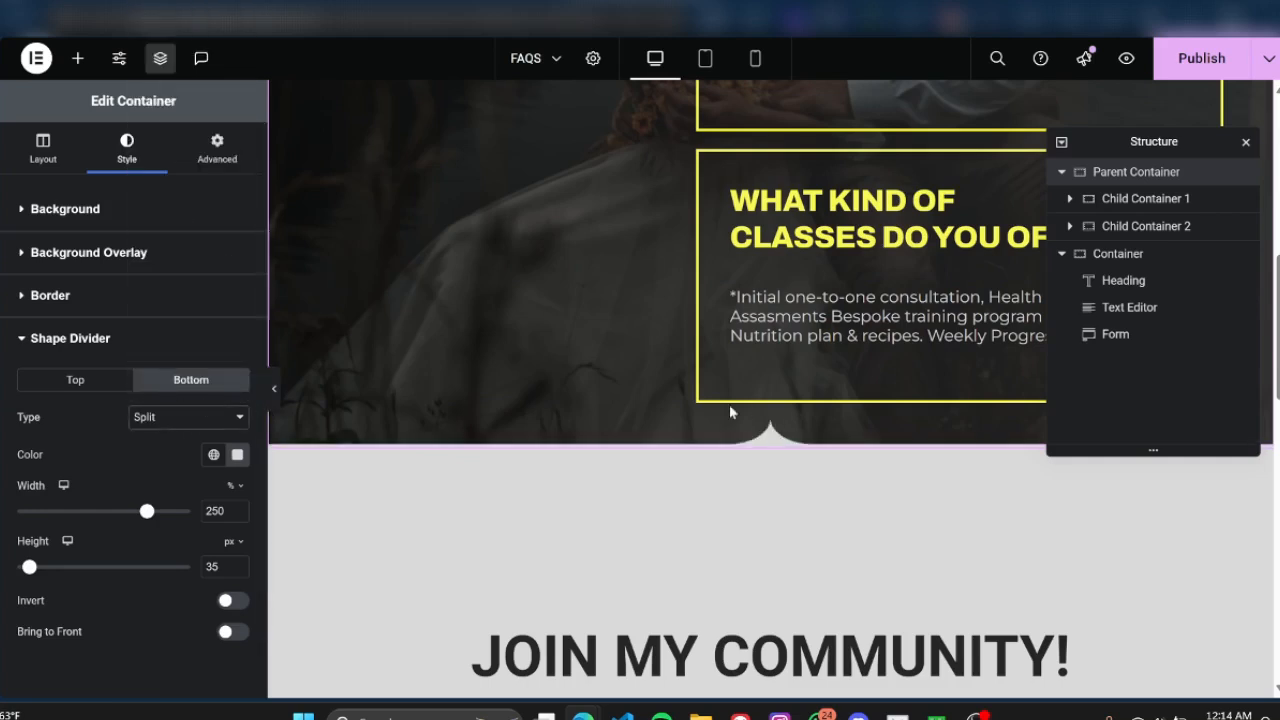
Examine the FAQ and community sections with the settings panel hidden, and again with the page structure view closed
left_click(276, 400)
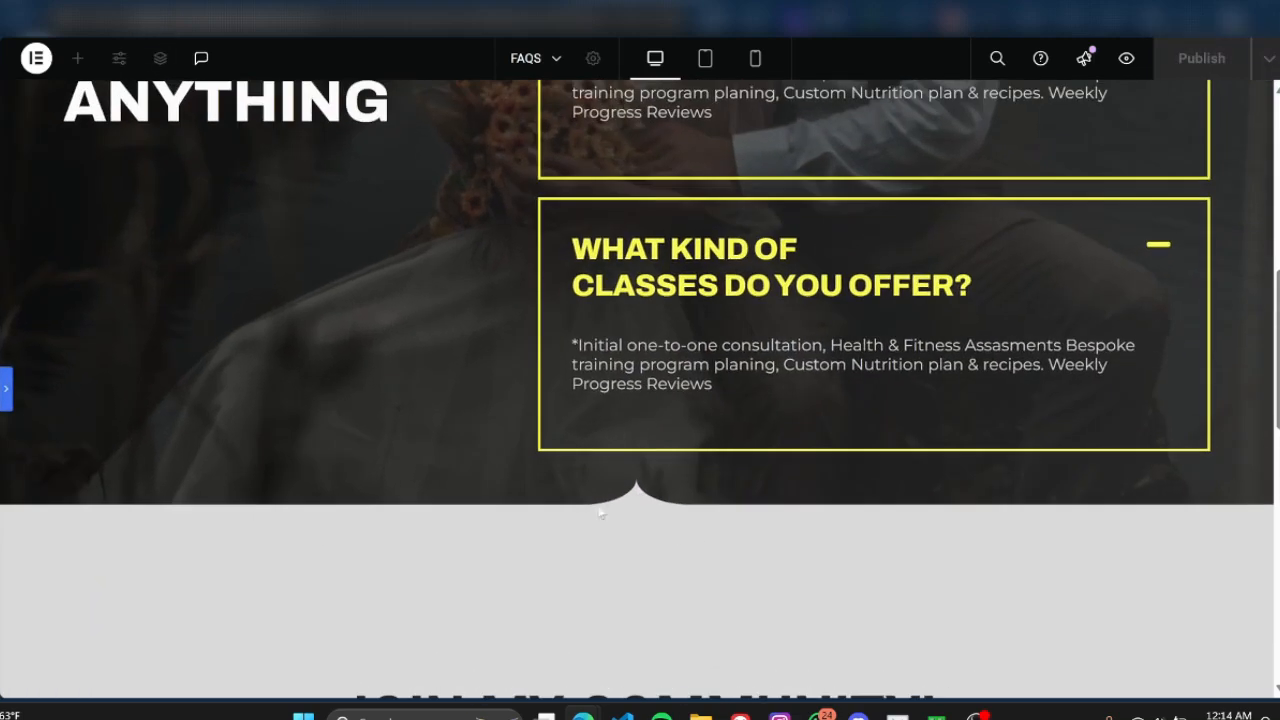
scroll(887, 463, "down", 4)
scroll(887, 463, "up", 5)
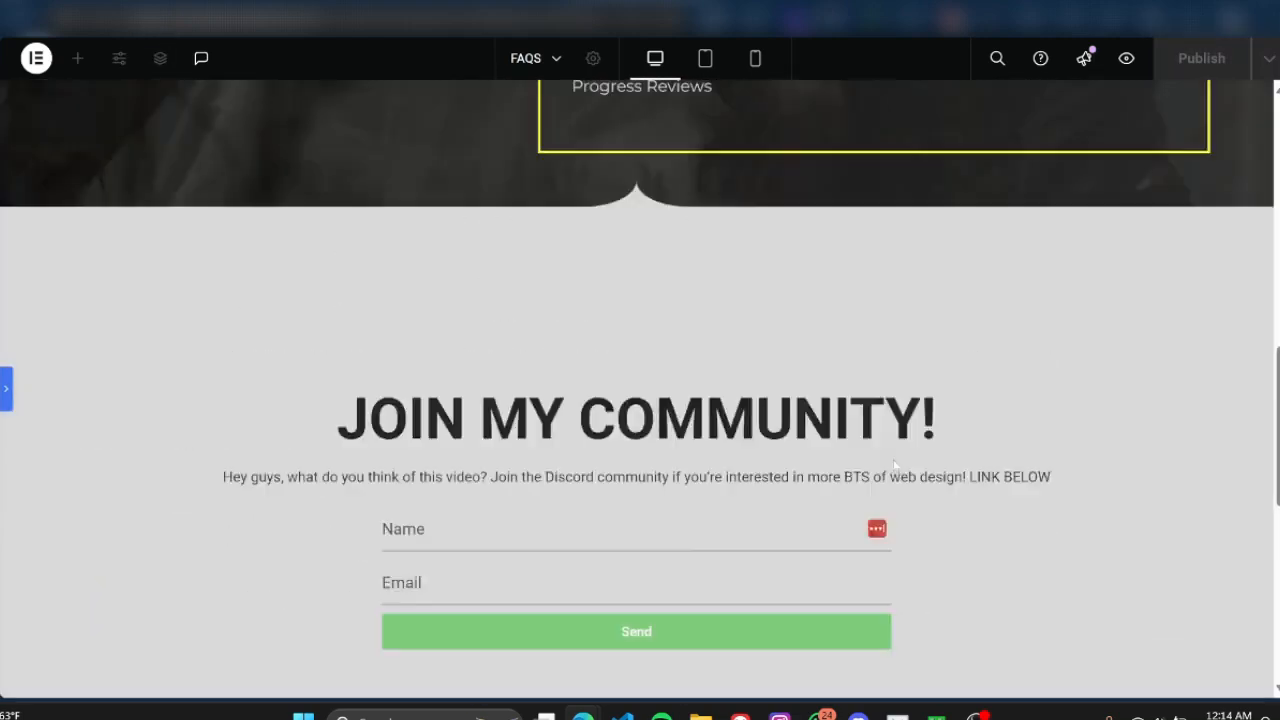
scroll(895, 465, "up", 5)
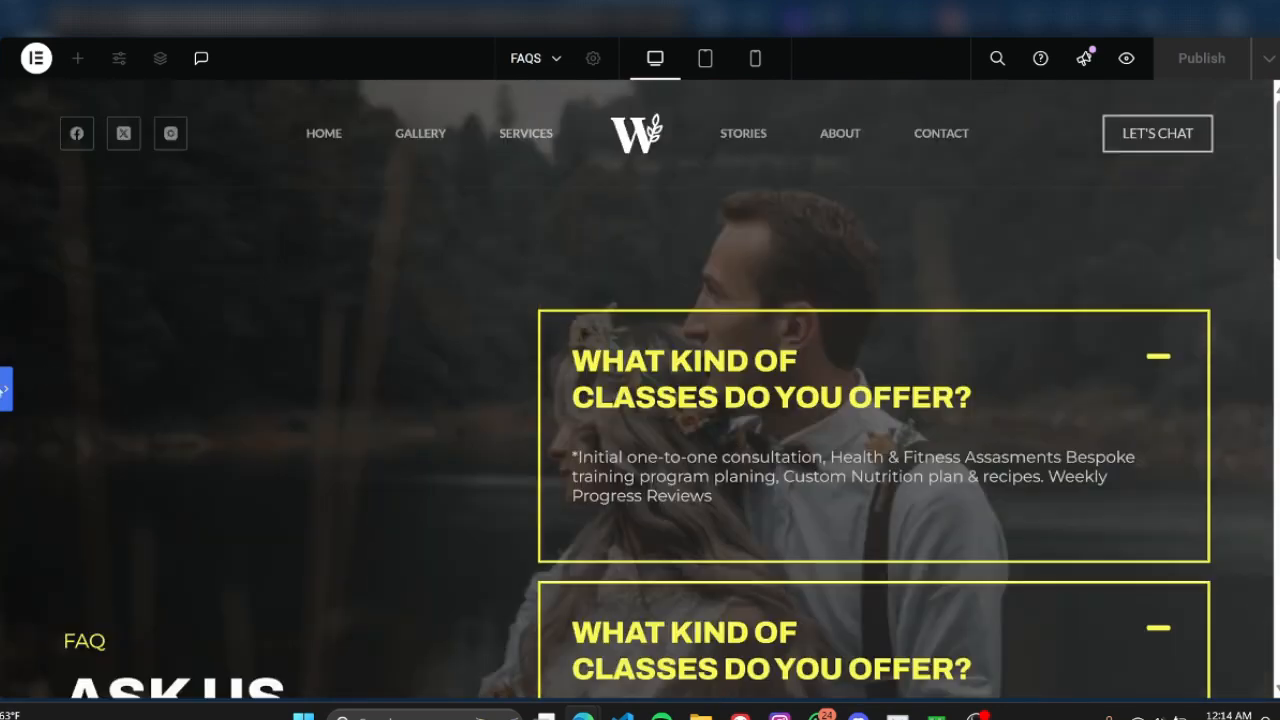
left_click(6, 390)
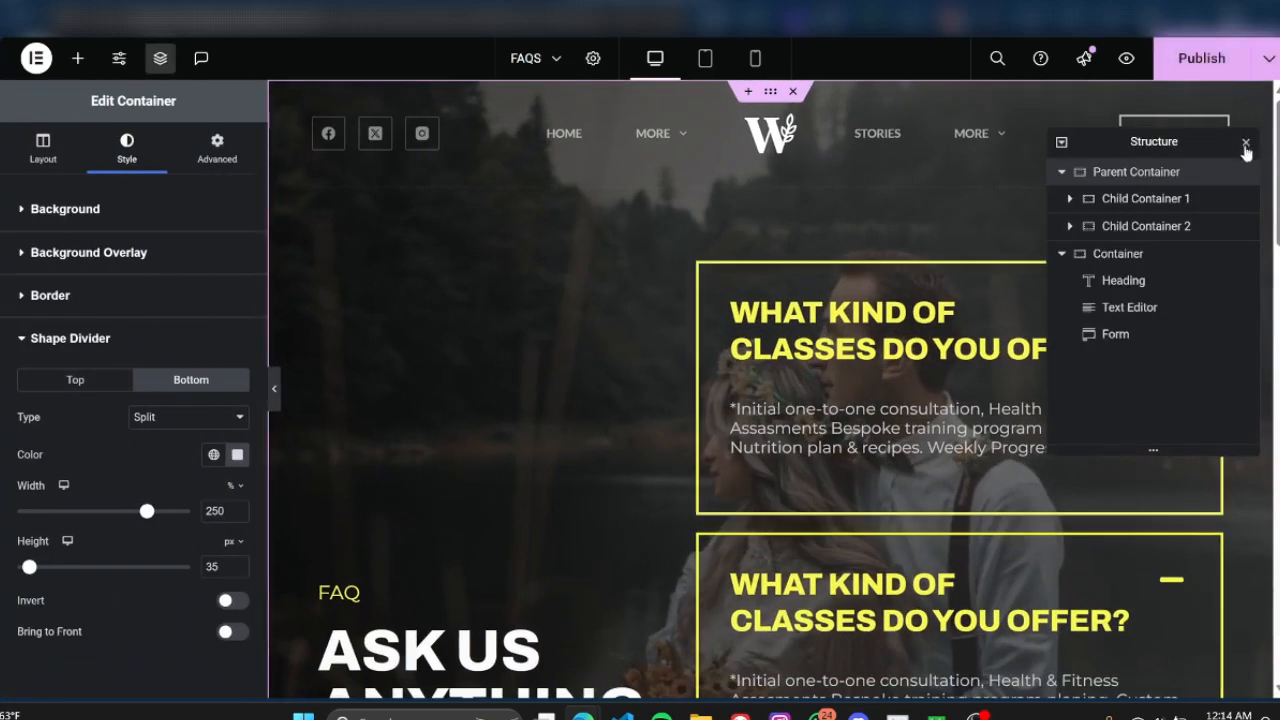
left_click(1245, 145)
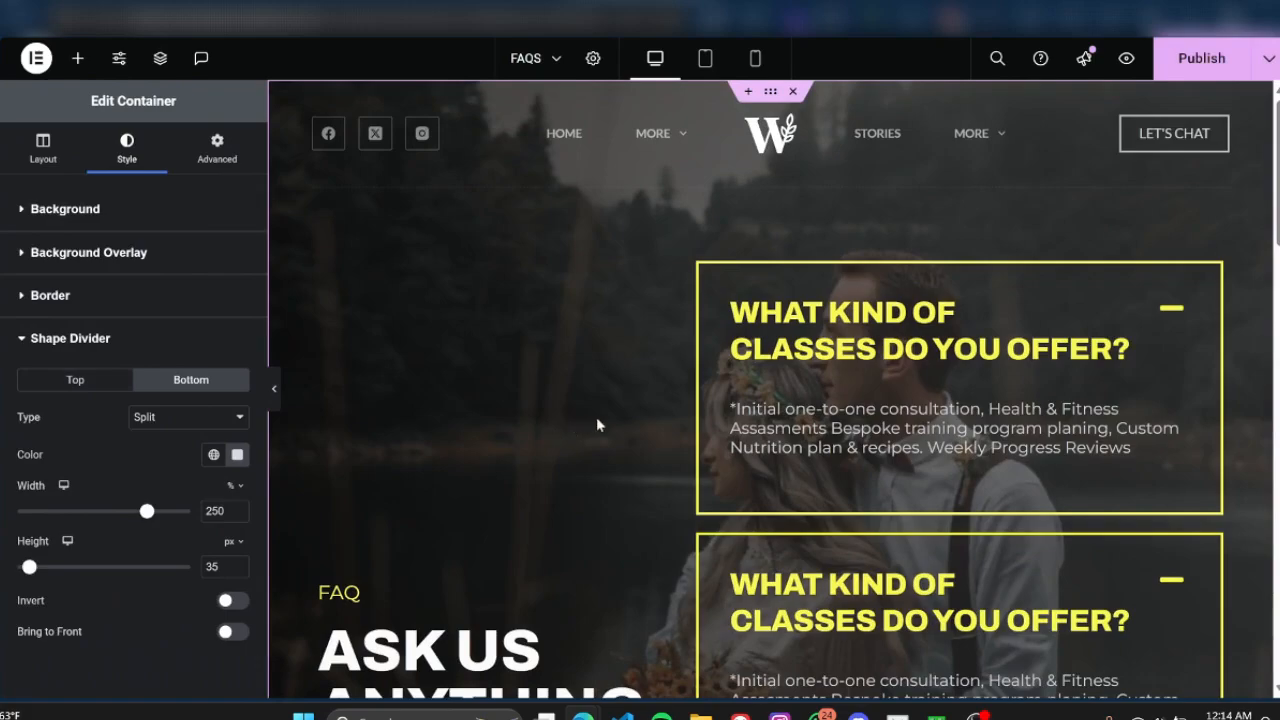
scroll(597, 424, "down", 5)
scroll(597, 424, "up", 3)
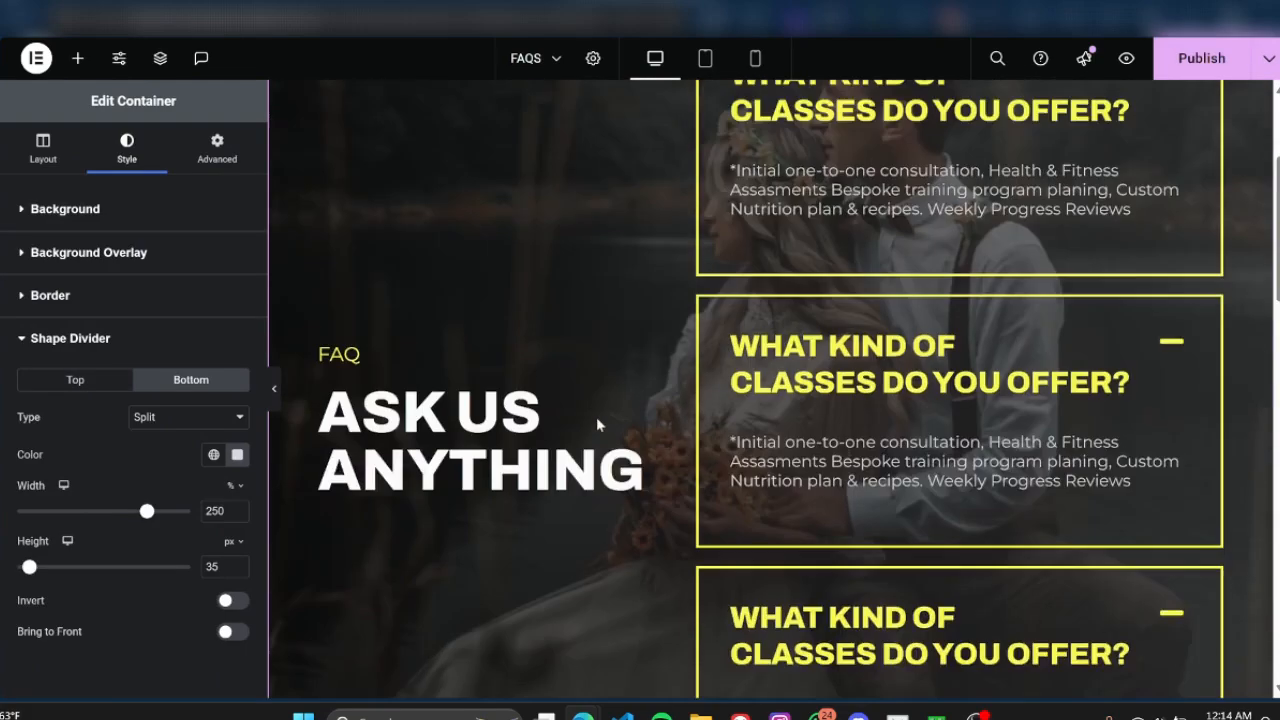
scroll(597, 424, "up", 2)
scroll(1260, 251, "down", 5)
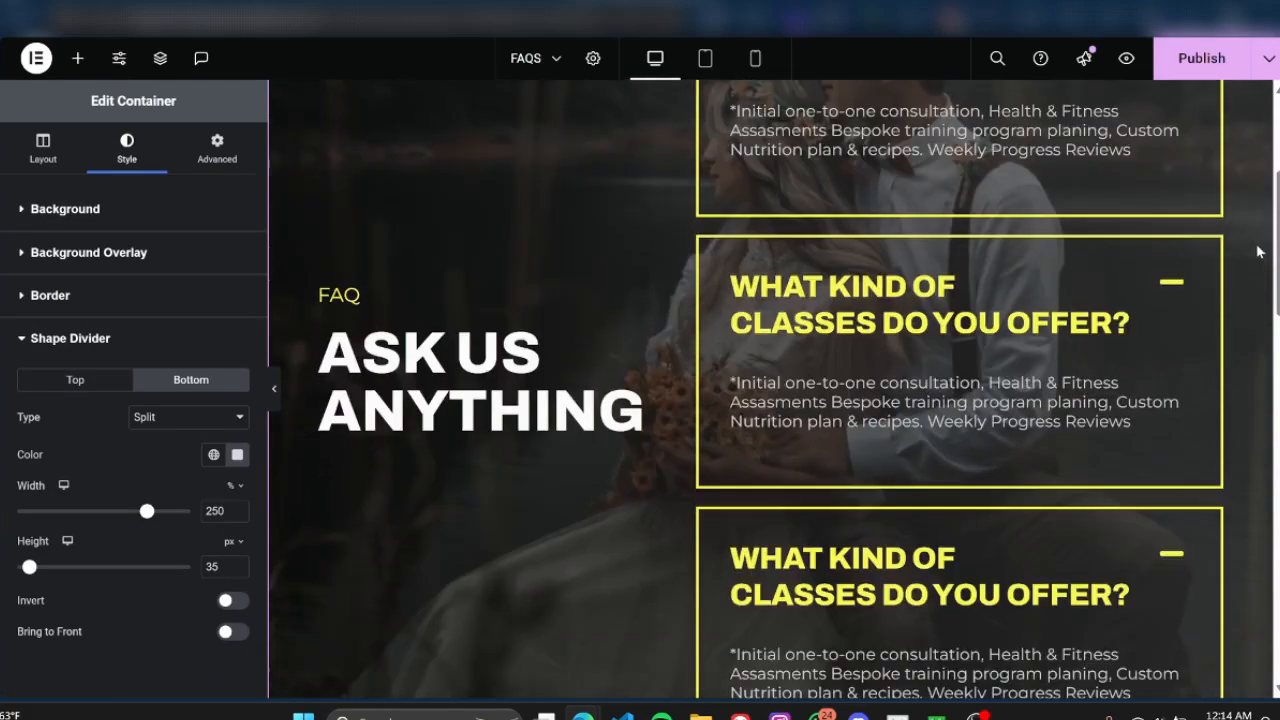
scroll(1260, 251, "up", 2)
scroll(1258, 251, "up", 2)
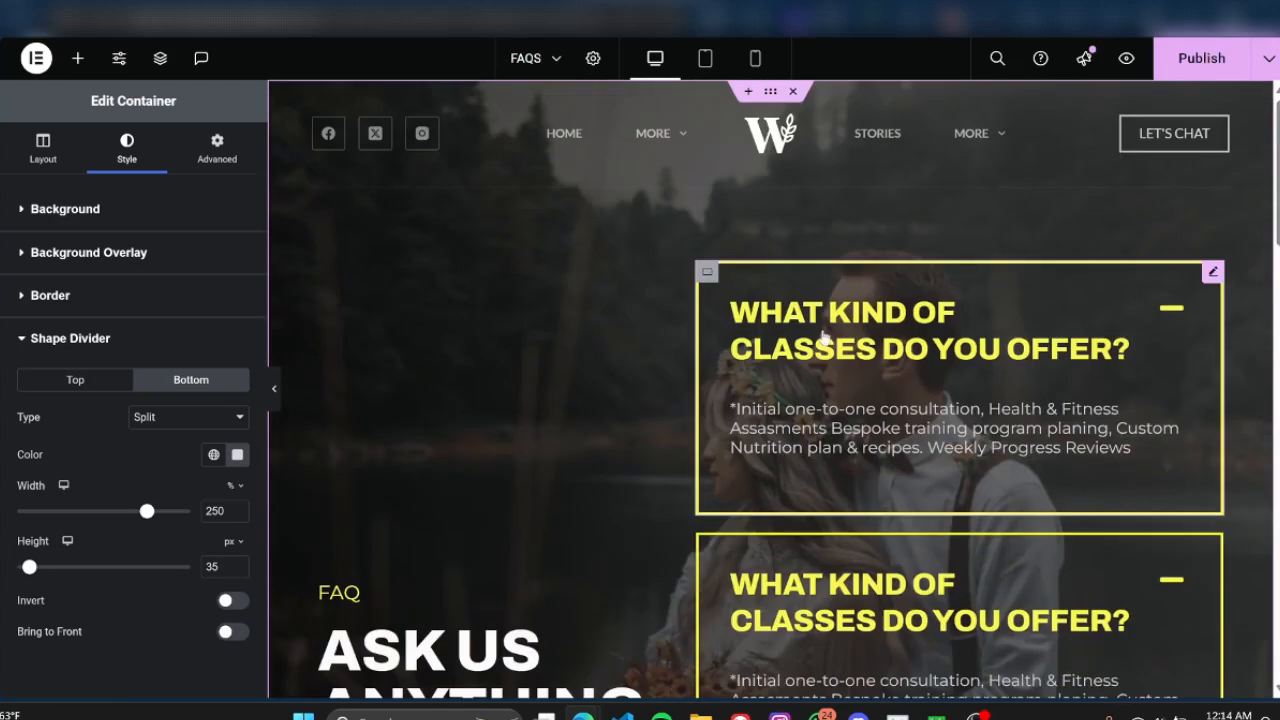
scroll(870, 360, "down", 2)
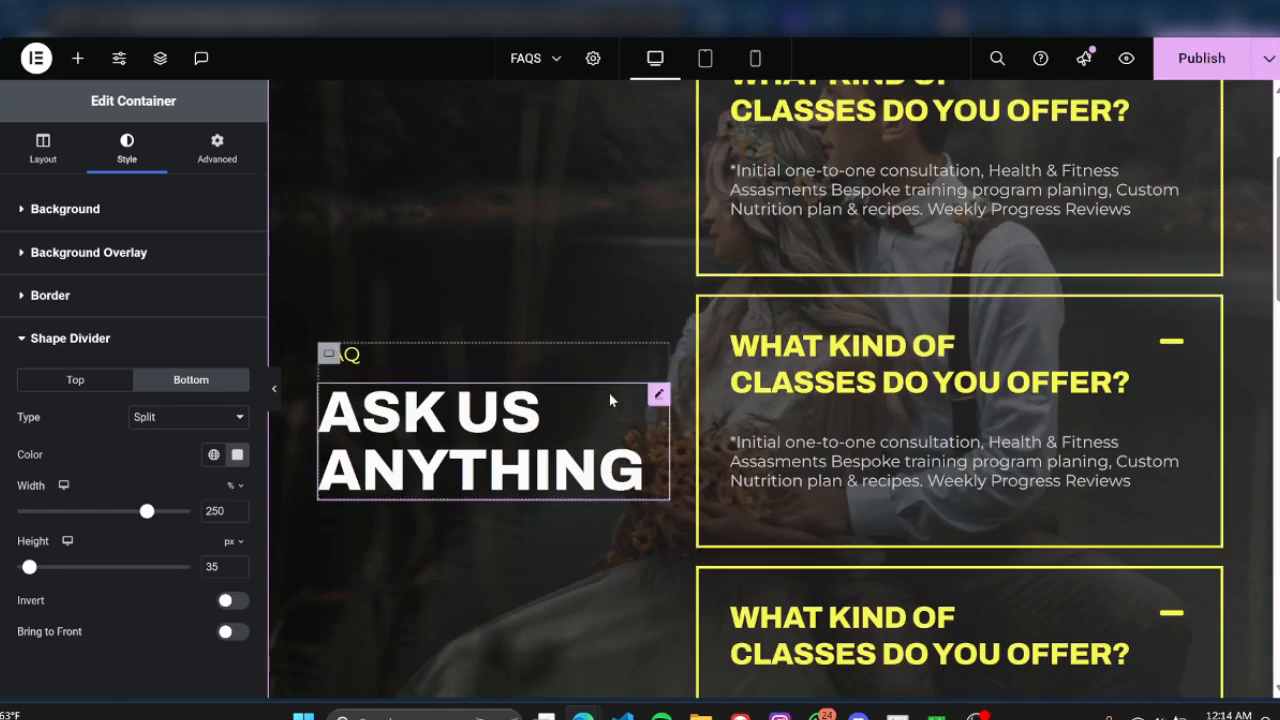
Open the "ASK US ANYTHING" heading and the second FAQ toggle for editing, and collapse that toggle
left_click(491, 414)
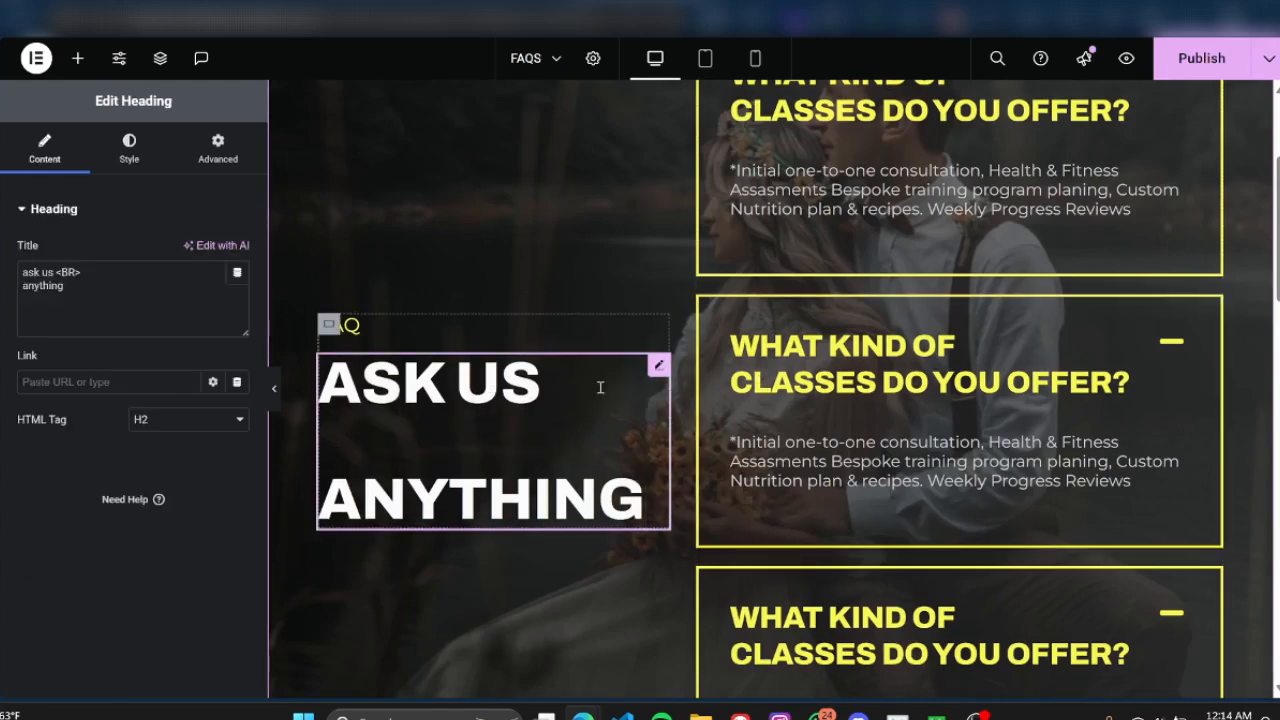
left_click(660, 376)
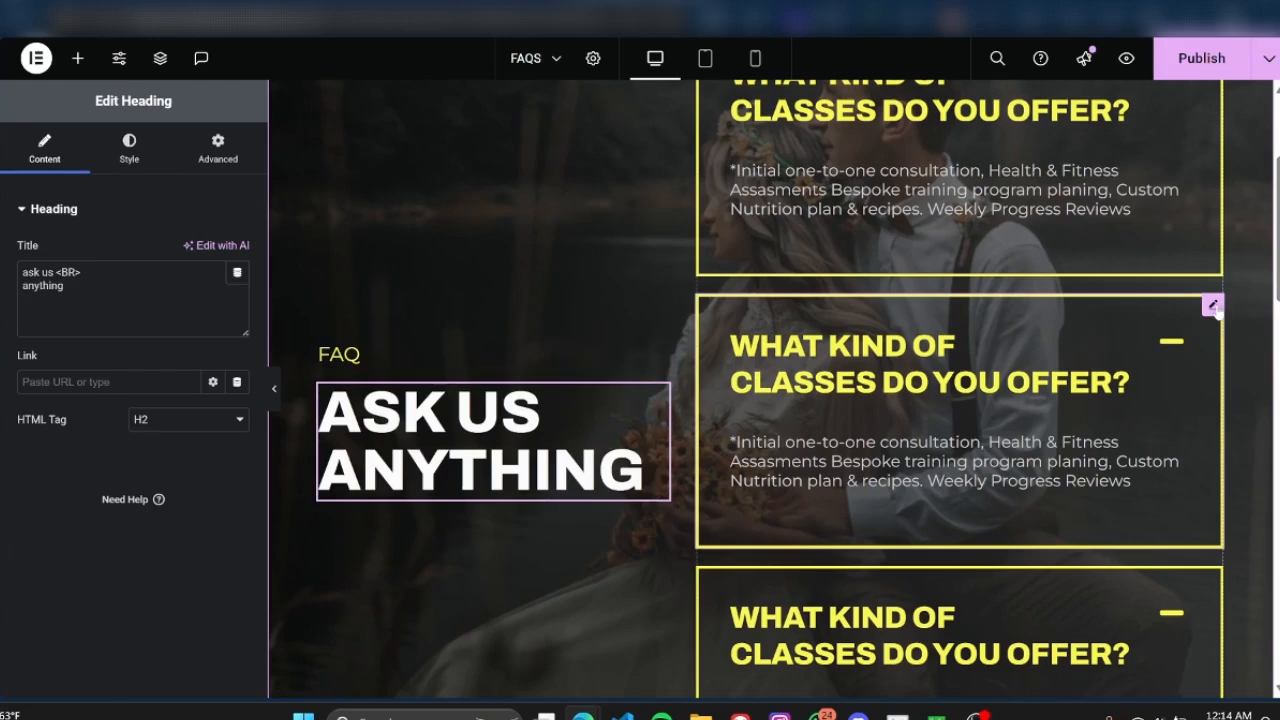
left_click(1213, 306)
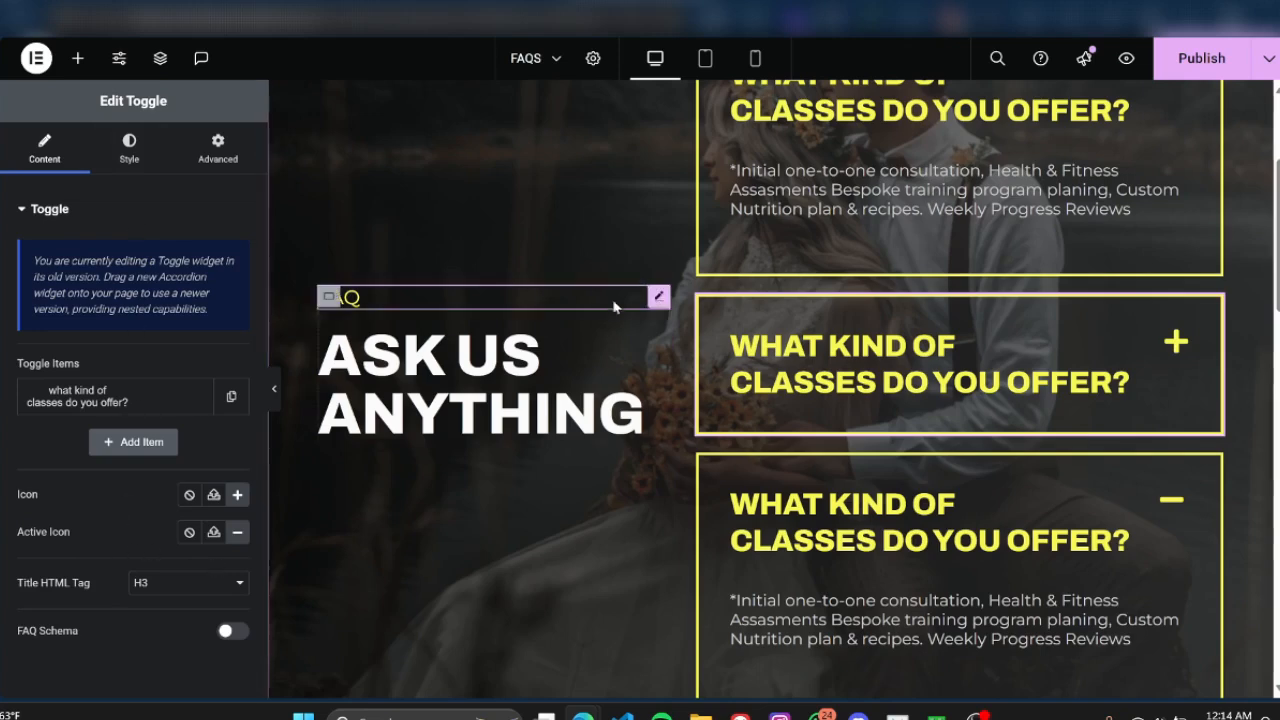
Change the "ASK US ANYTHING" heading's text to "JOIN OUR <BR> COMMUNITY" and preview it without the settings panel
left_click(659, 340)
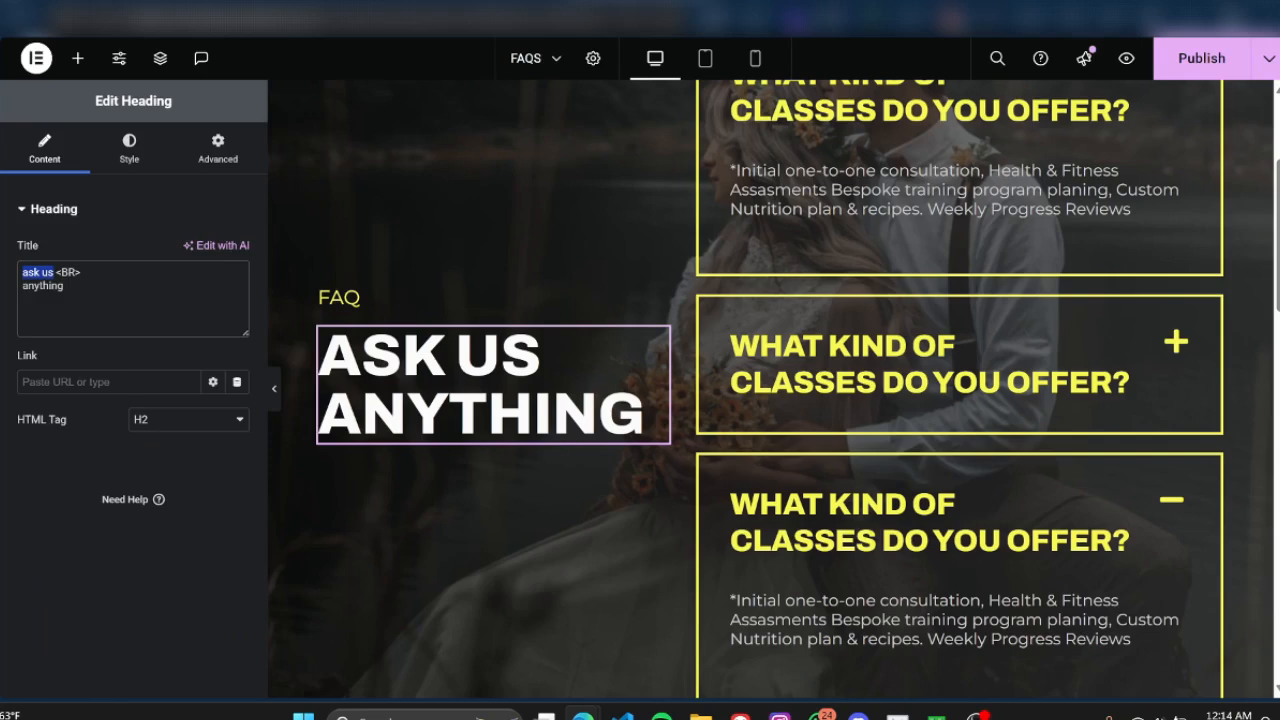
type("J")
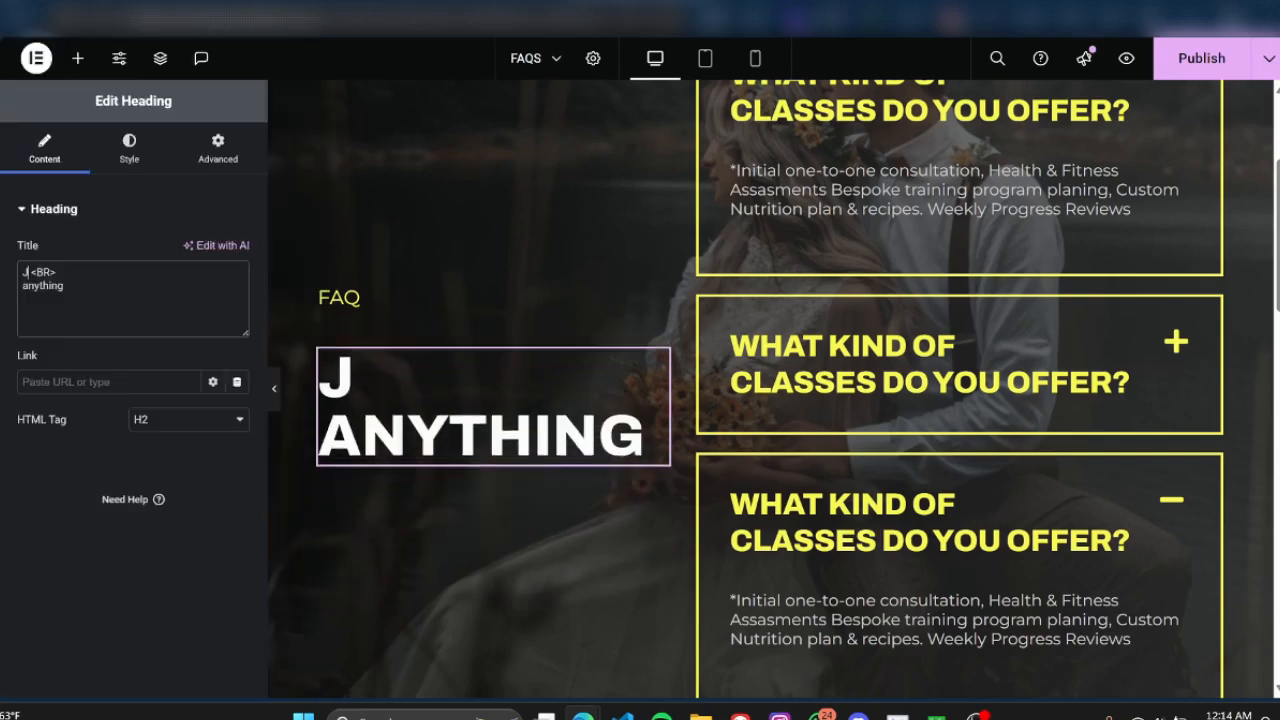
type("OIN")
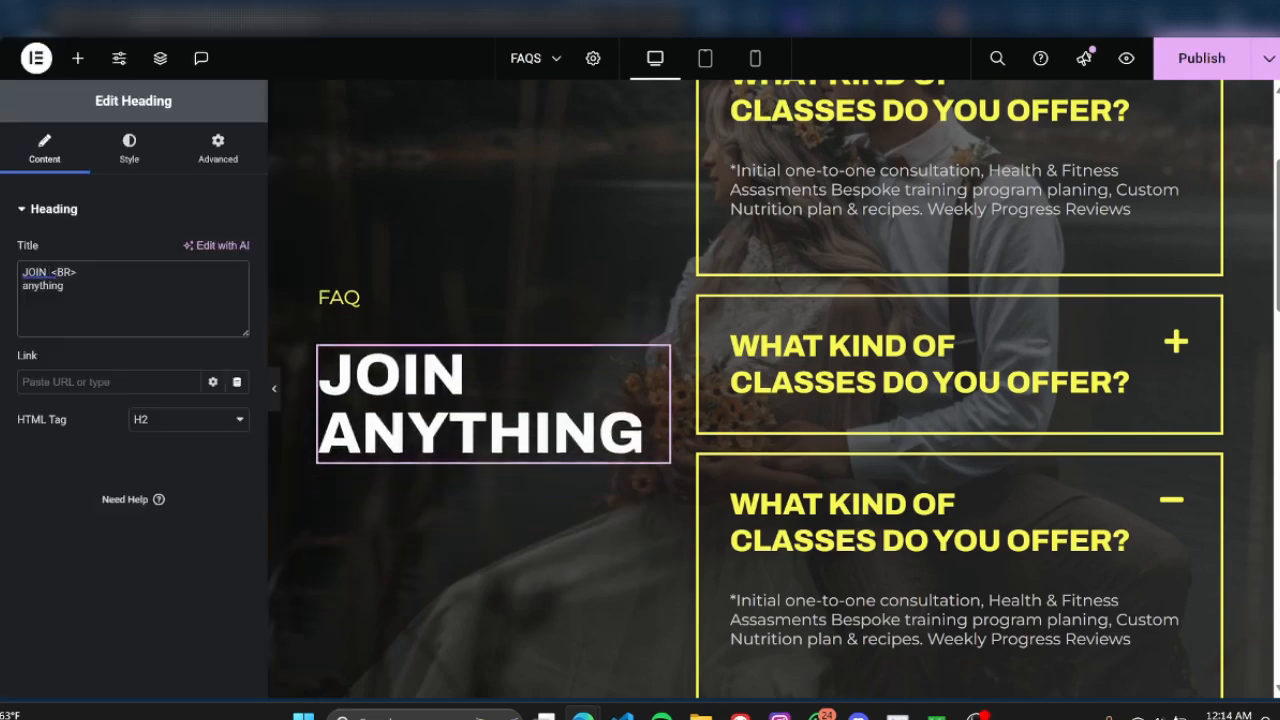
type(" OUE")
key("BackSpace")
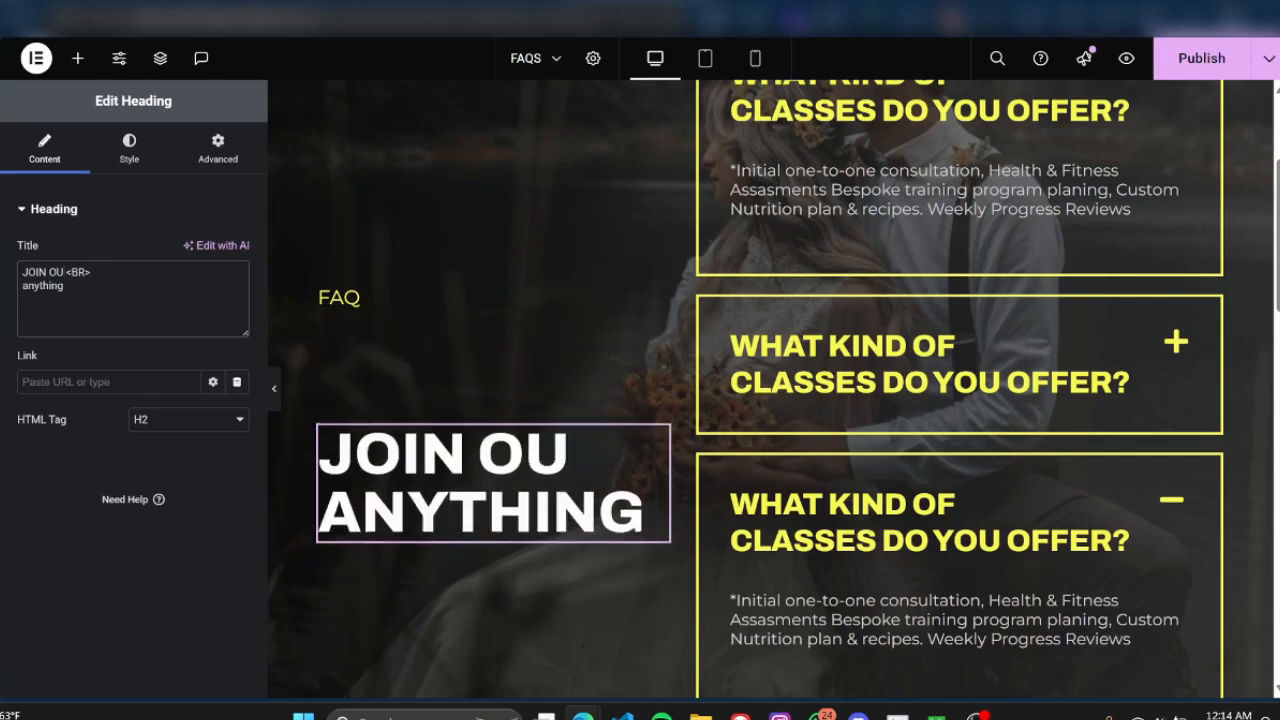
type("R")
left_click_drag(80, 286, 21, 284)
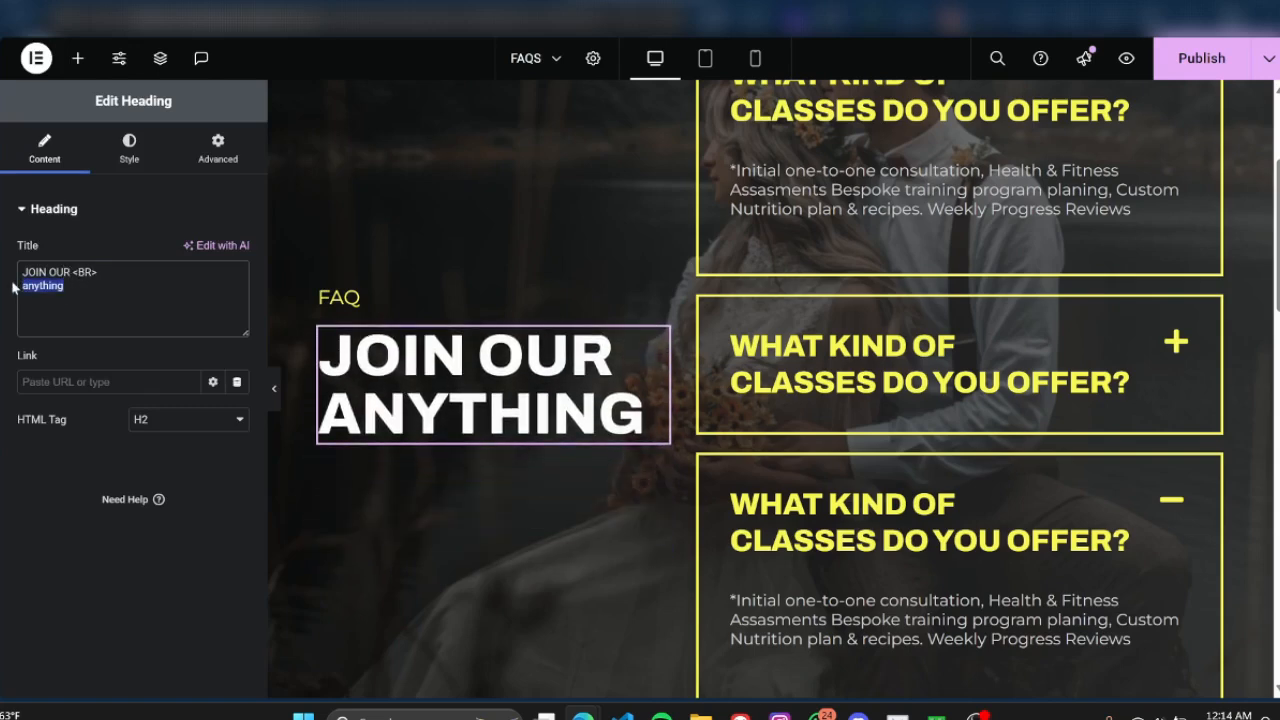
type("COMMUNITY")
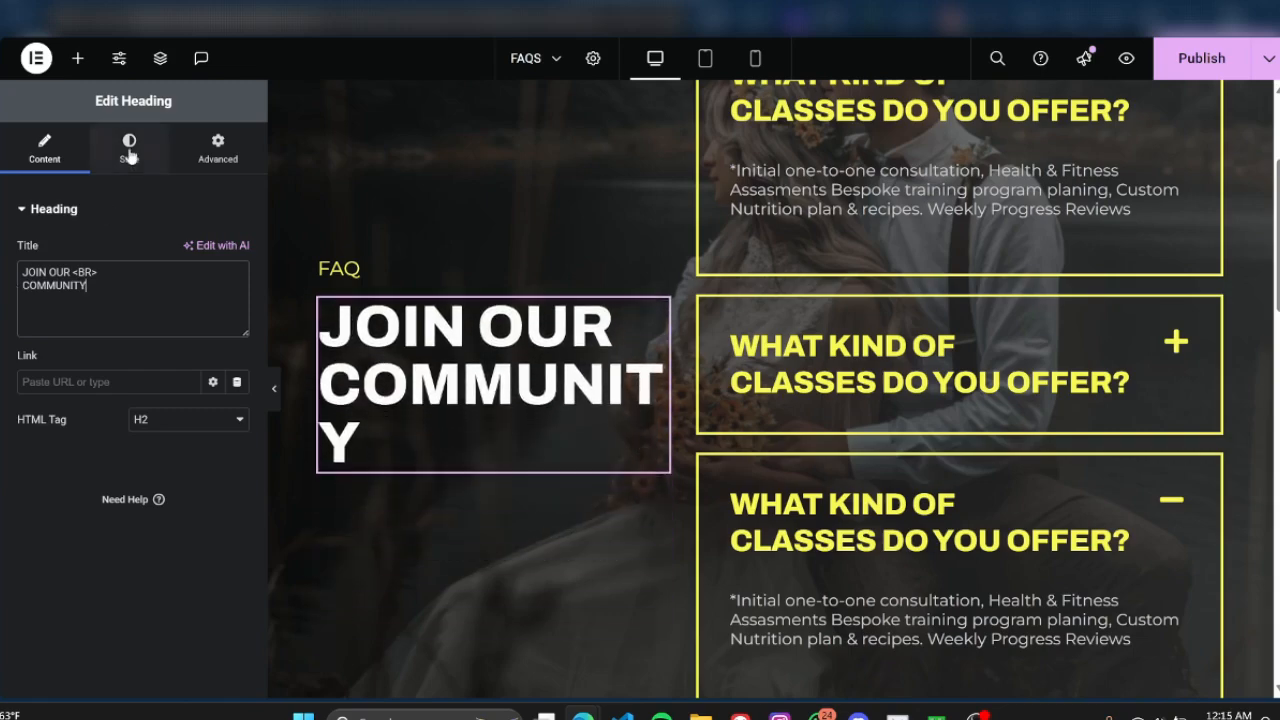
left_click(274, 383)
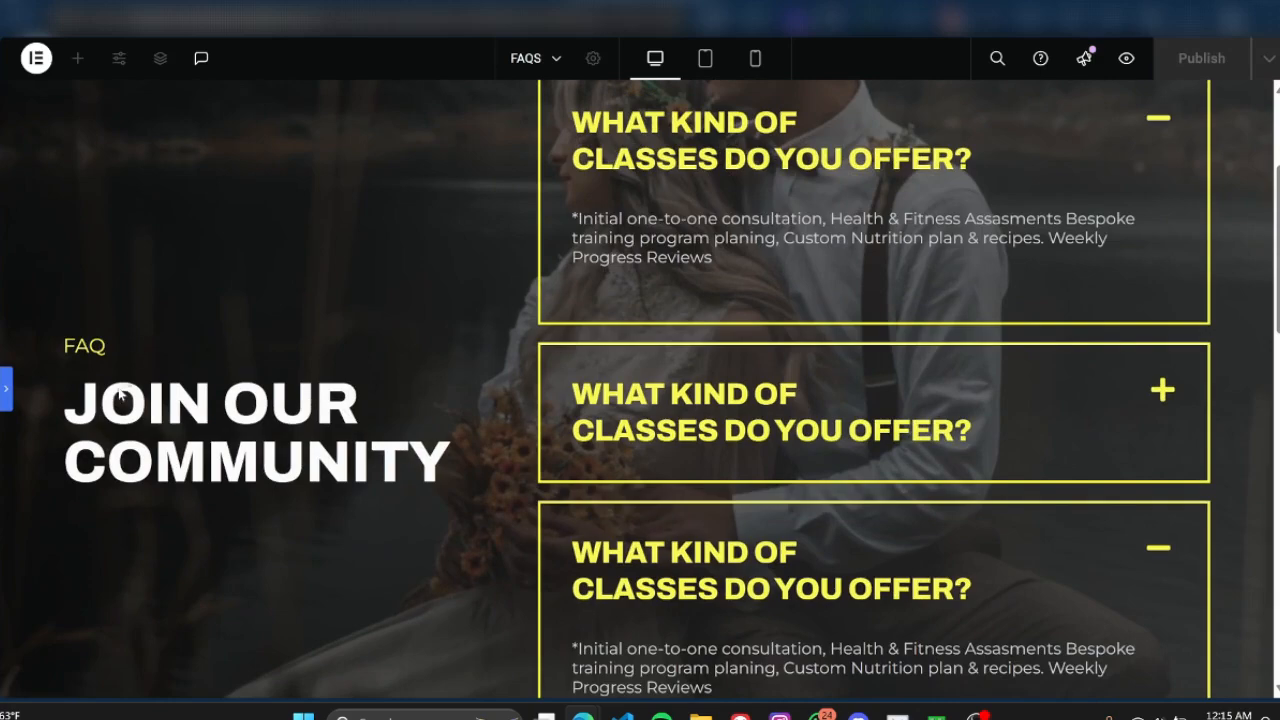
left_click(4, 390)
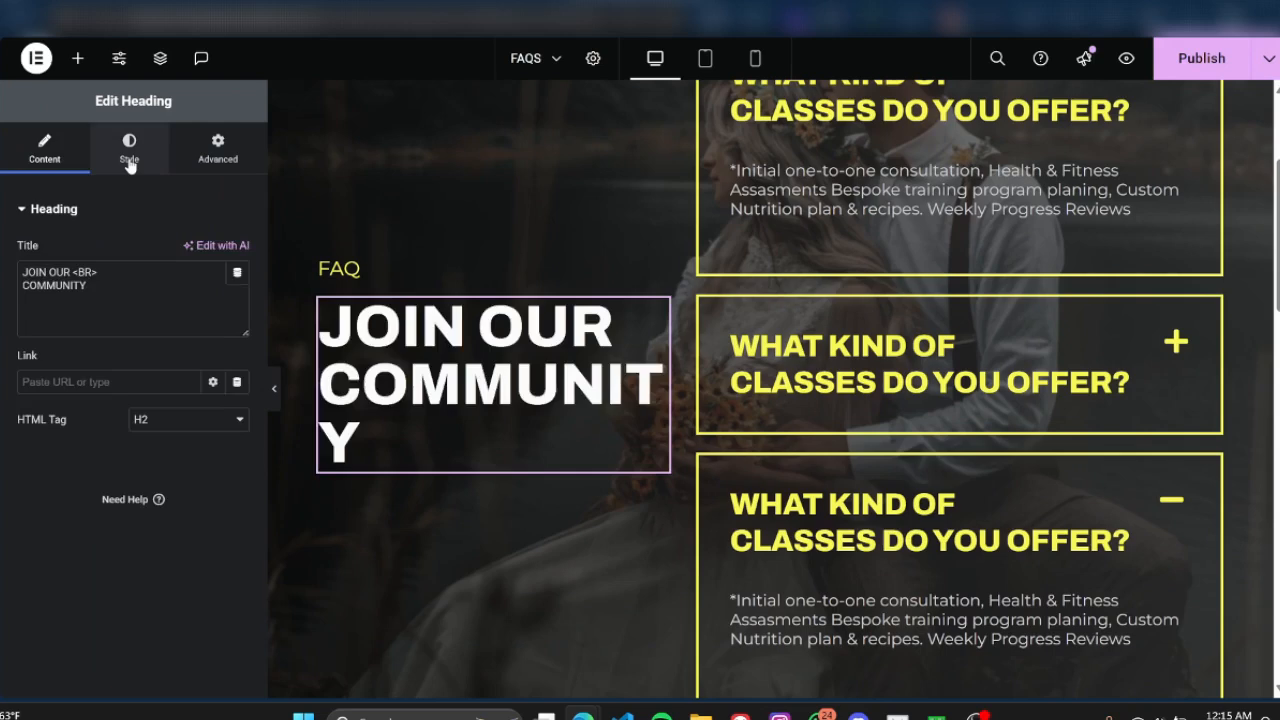
Set the "JOIN OUR COMMUNITY" heading's font size to 3.5 rem and preview it without the settings panel
left_click(129, 165)
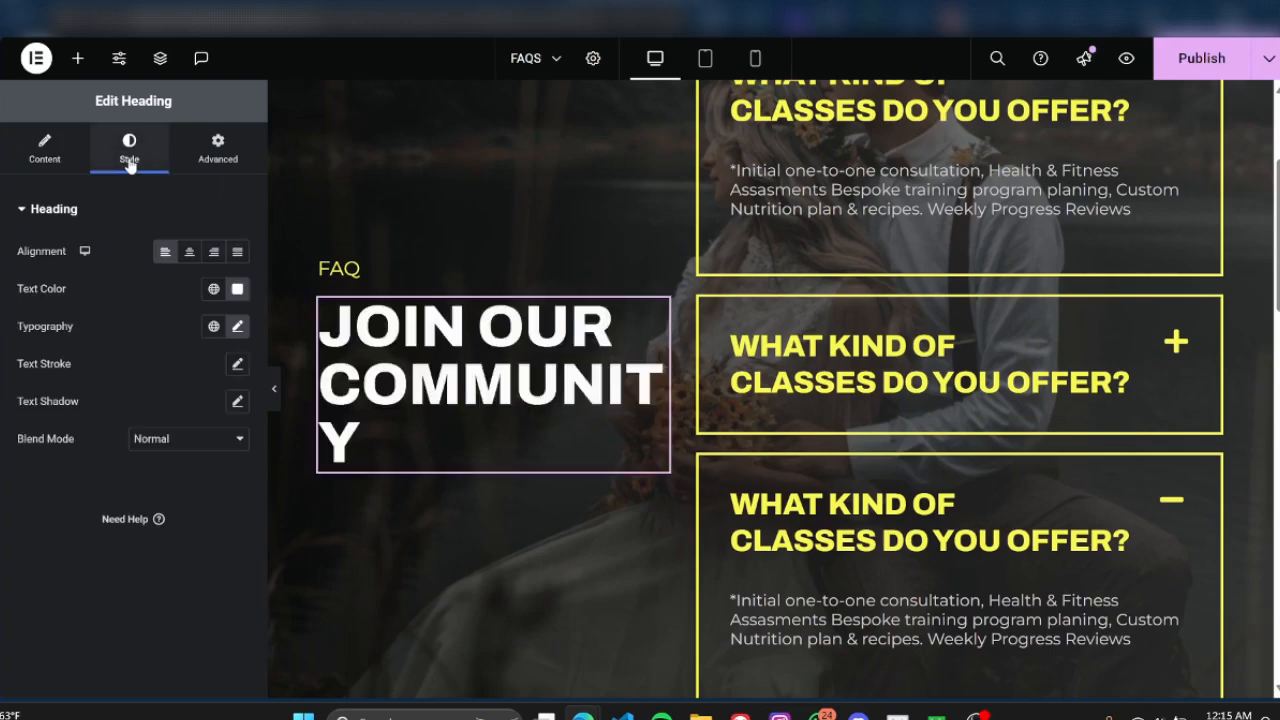
left_click(238, 327)
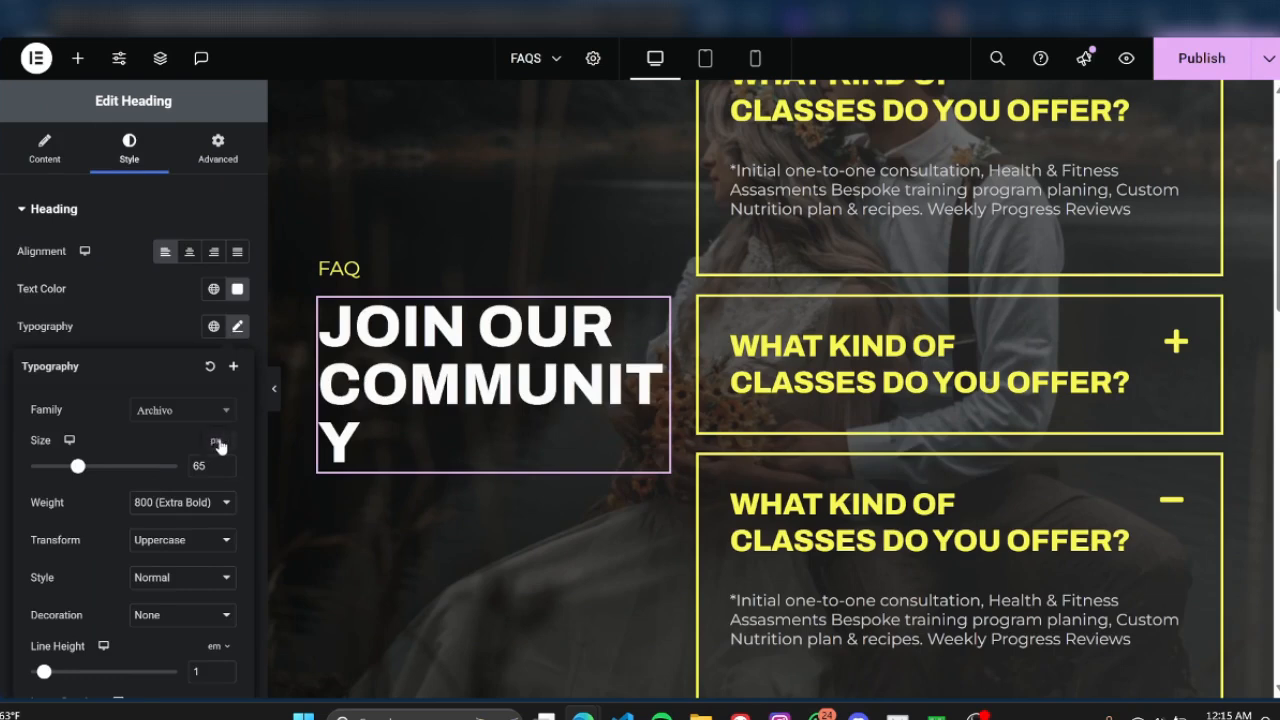
left_click(216, 495)
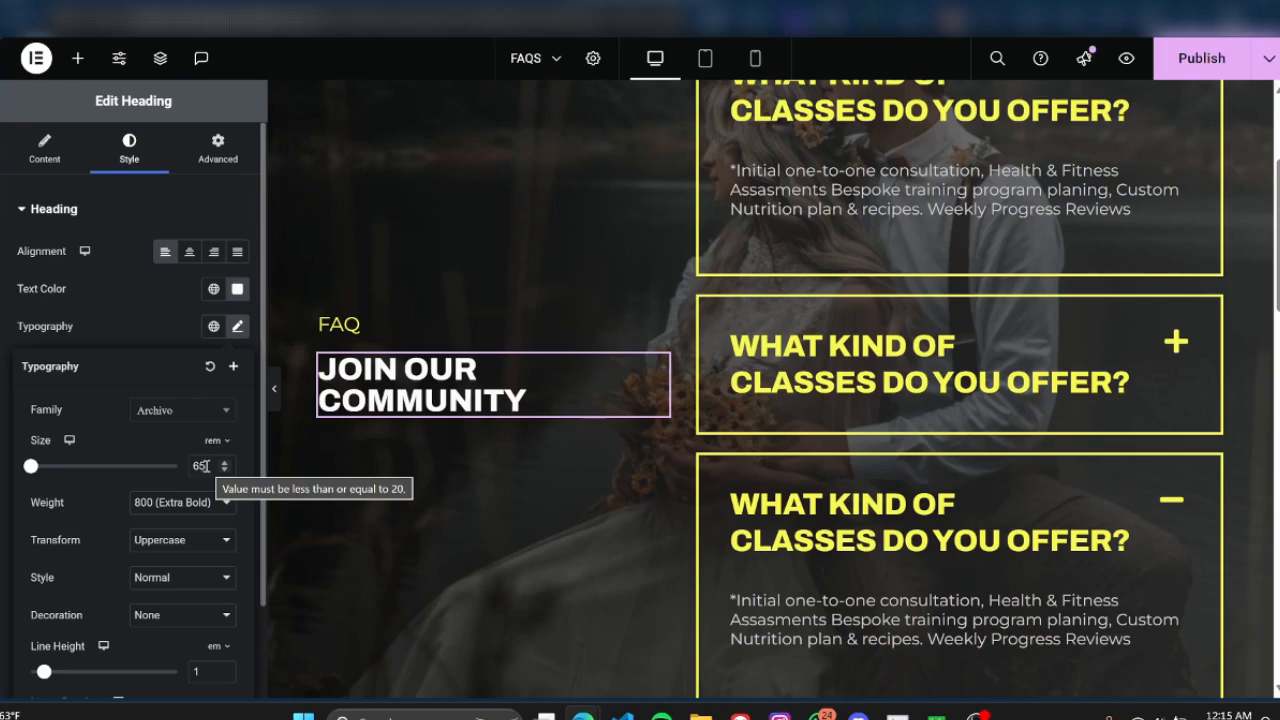
double_click(199, 465)
type("5")
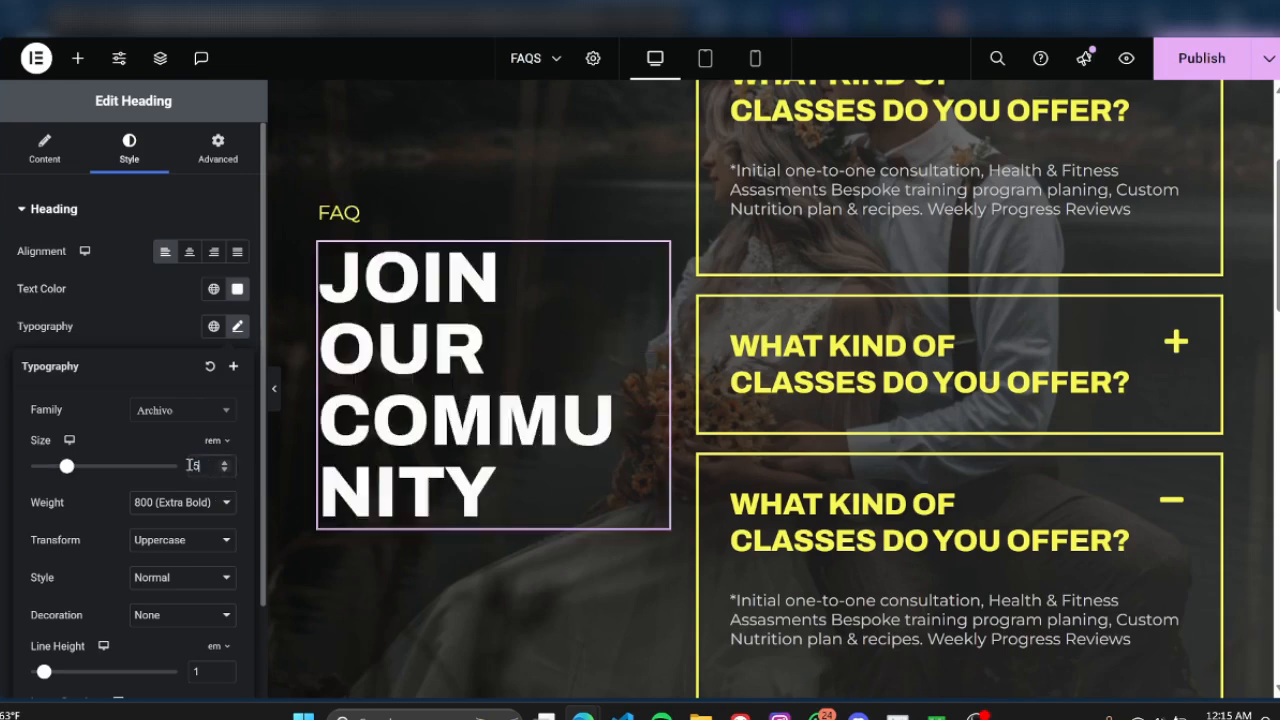
key("BackSpace")
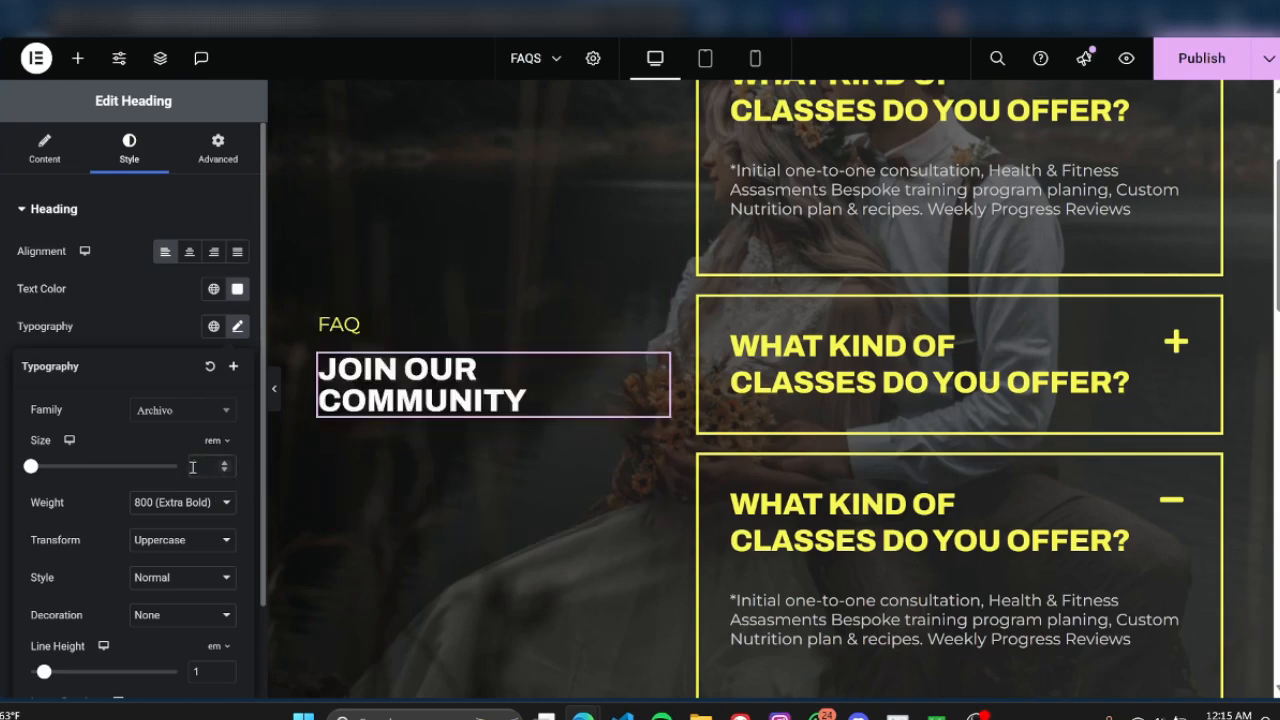
type("3")
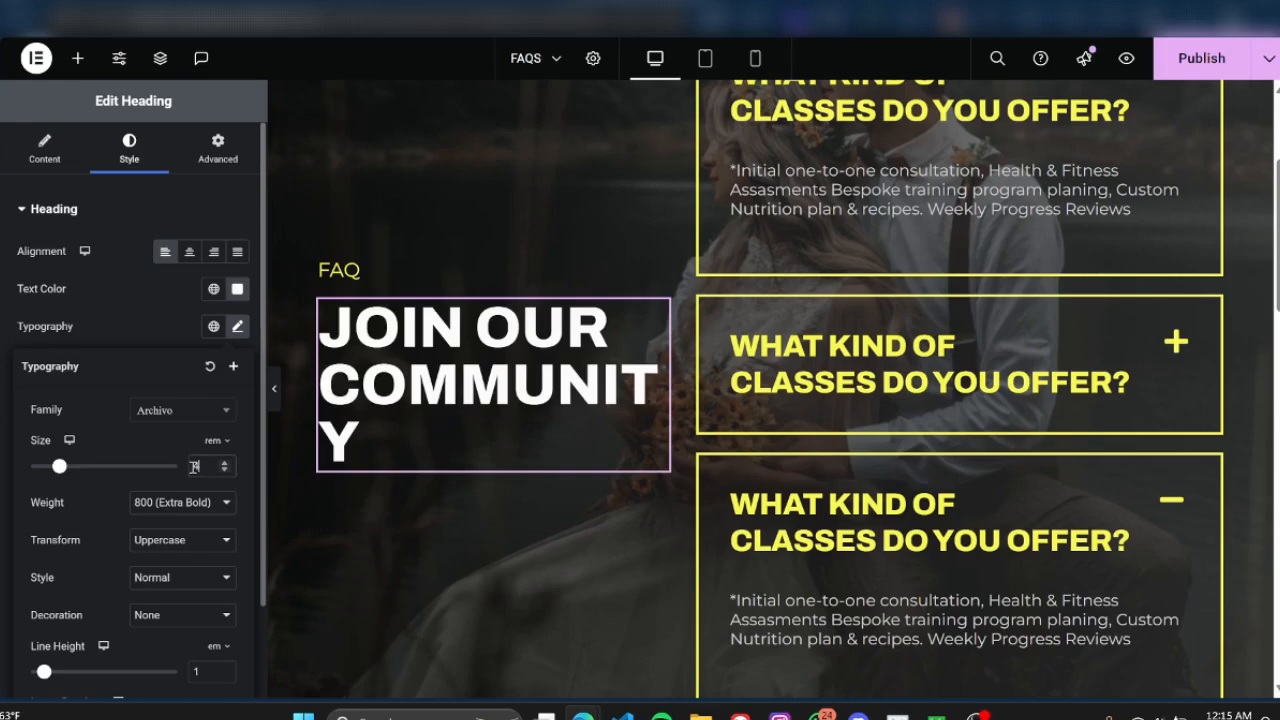
key("BackSpace")
type("3.5")
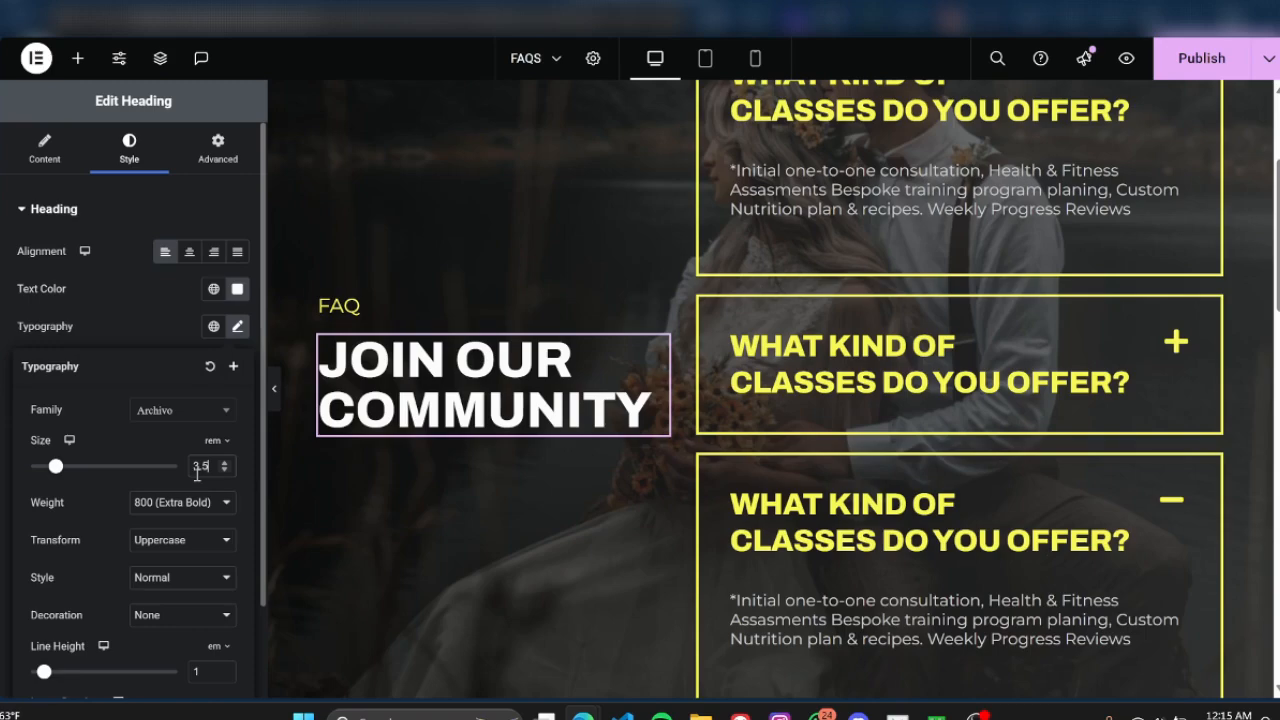
left_click(274, 388)
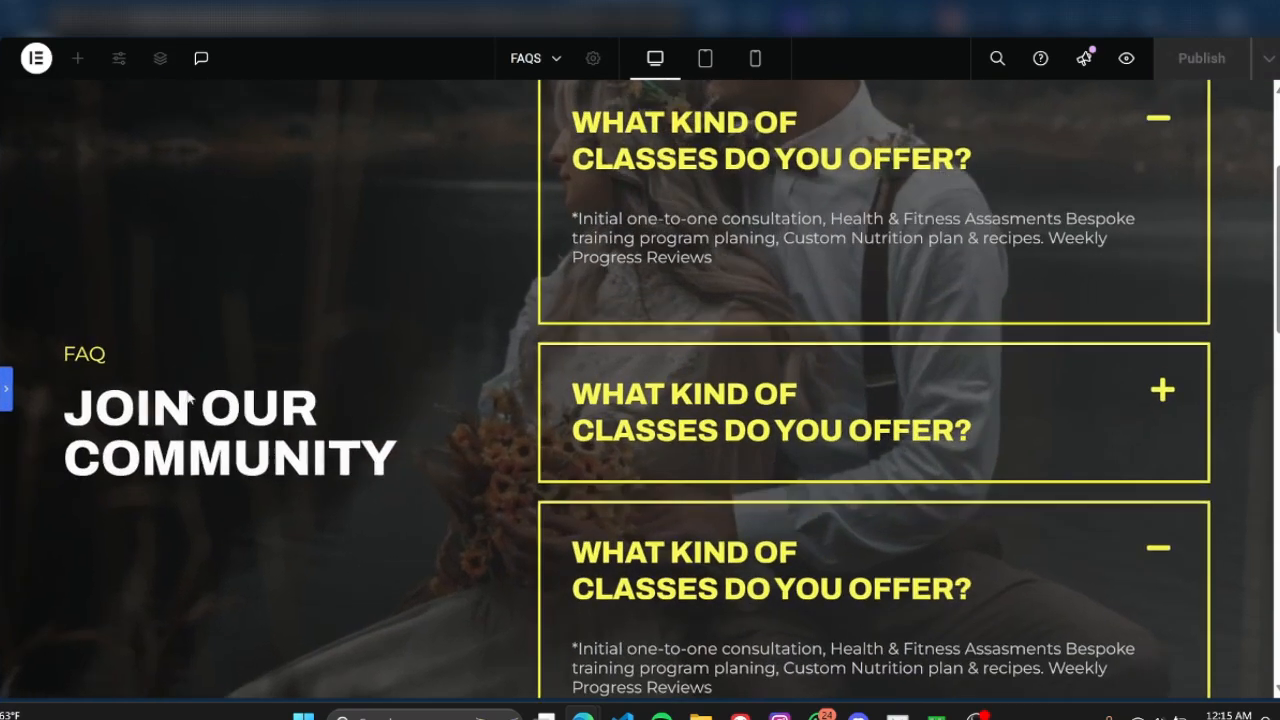
left_click(7, 390)
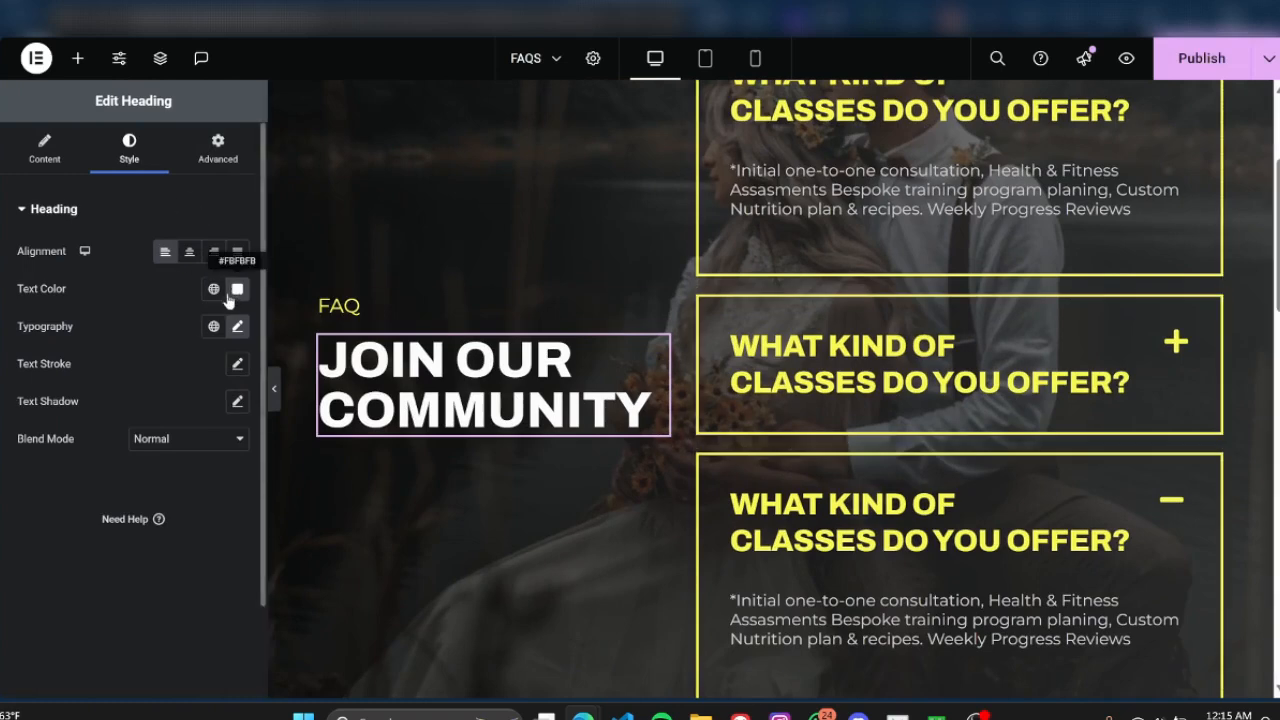
Try a red text color on the "JOIN OUR COMMUNITY" heading, browse the global colors, and reset the text color to its default
left_click(238, 290)
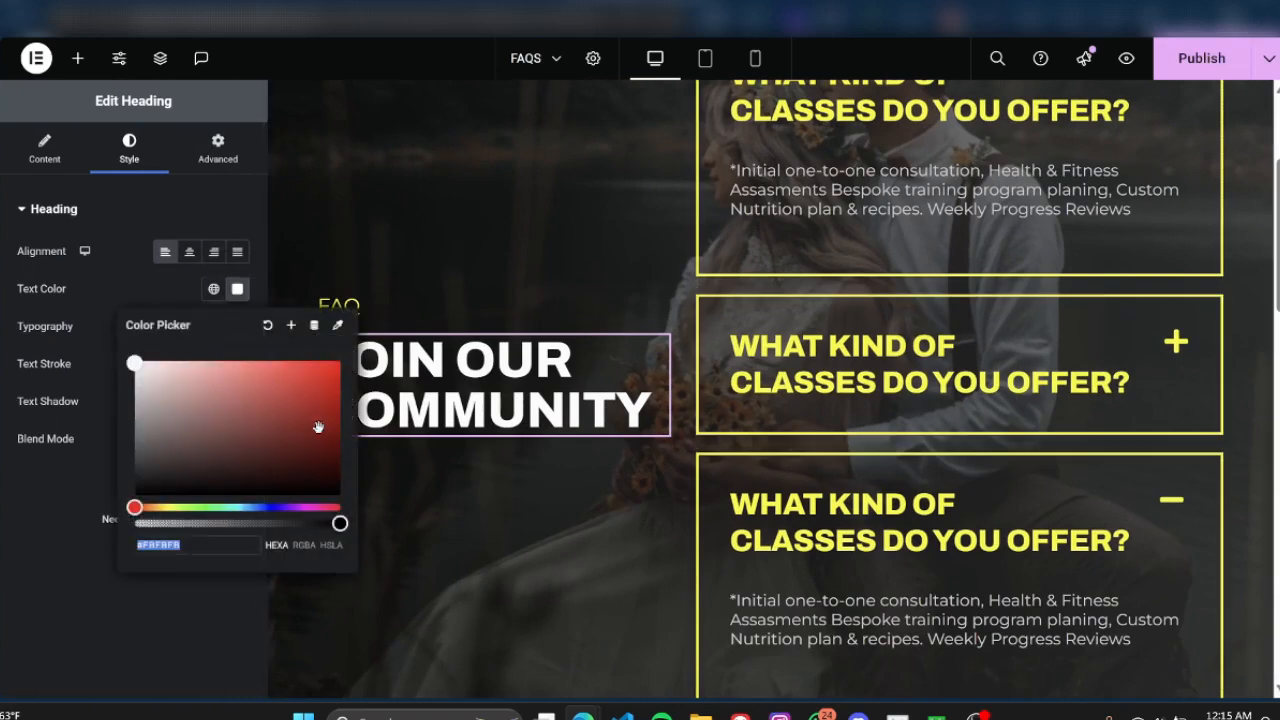
left_click(320, 388)
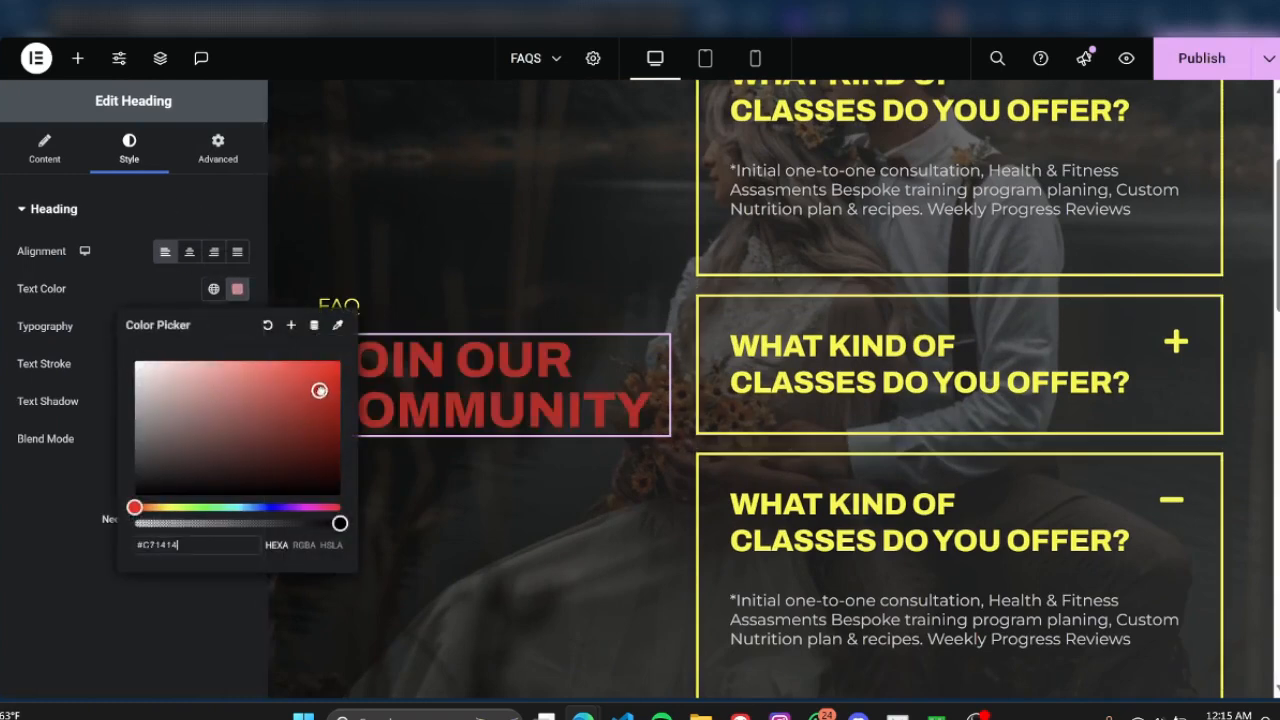
left_click(212, 290)
scroll(126, 416, "down", 2)
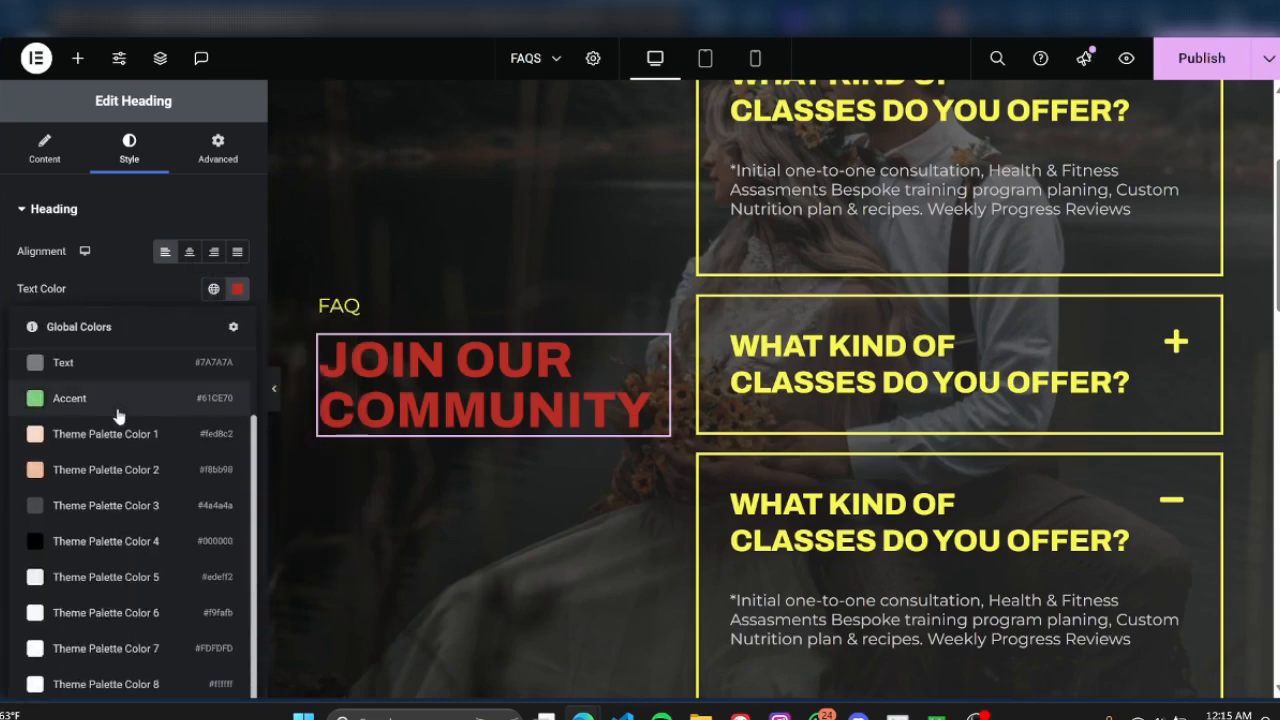
scroll(116, 390, "up", 2)
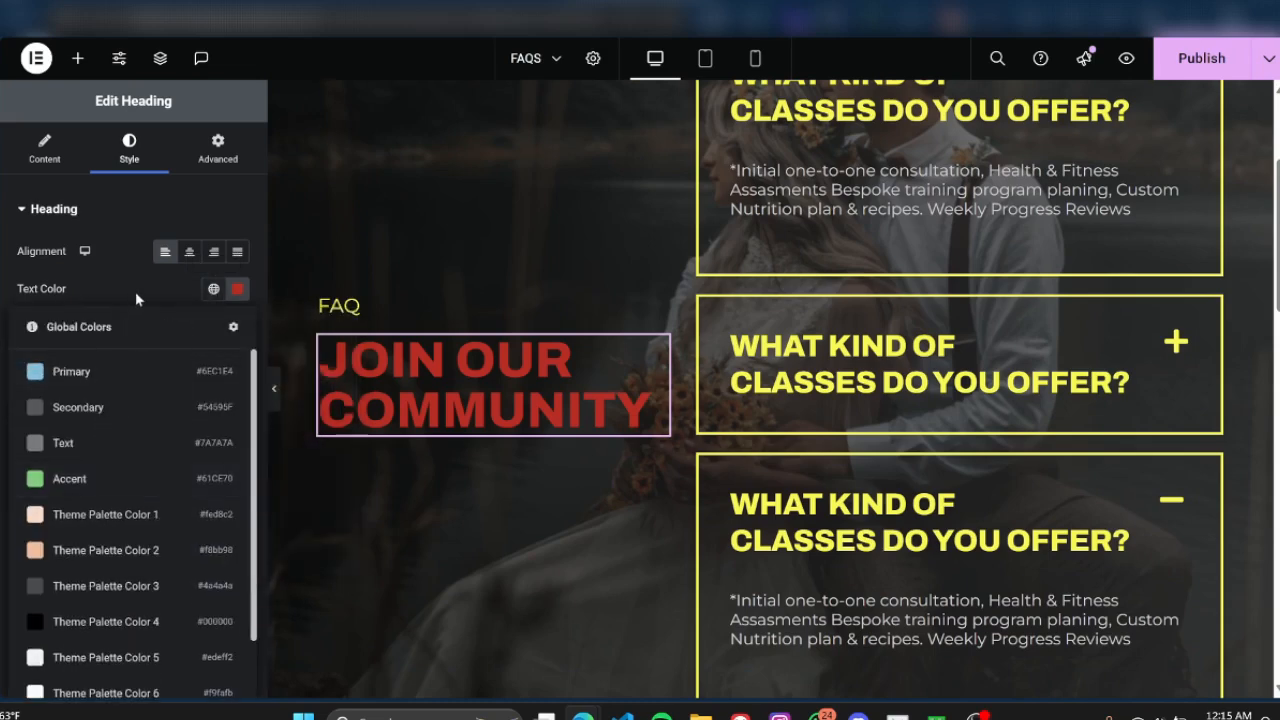
left_click(183, 290)
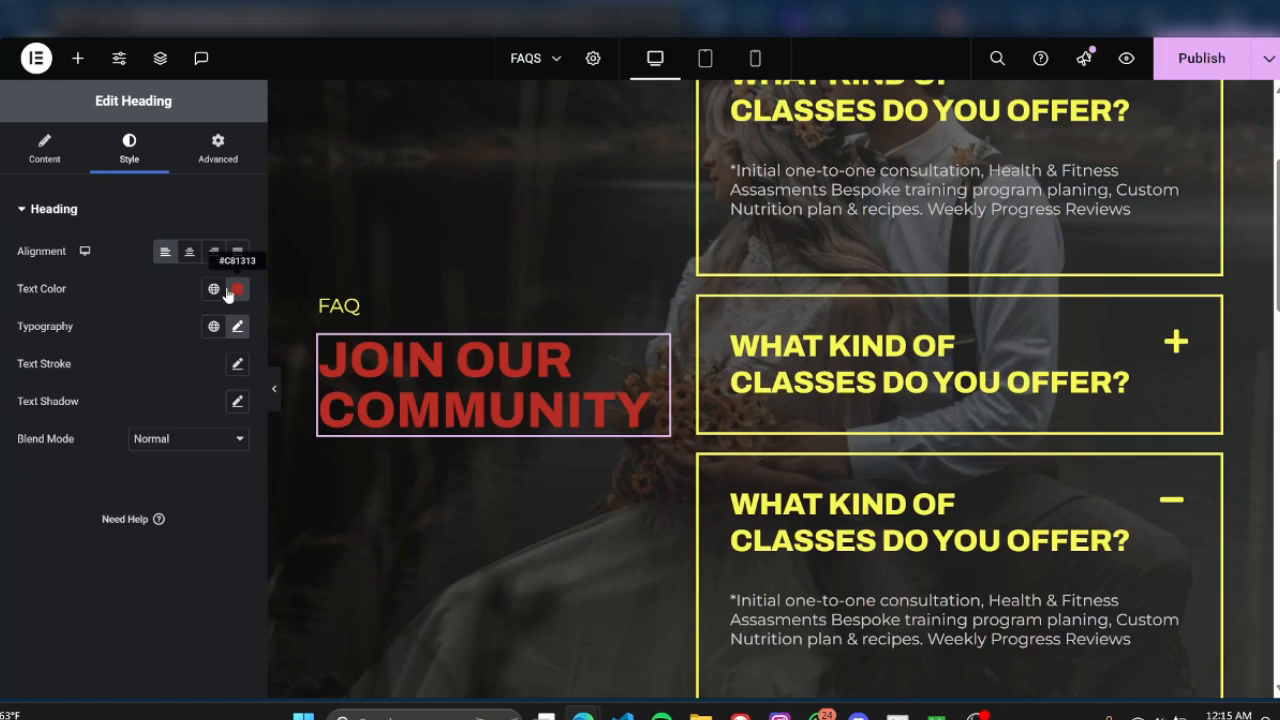
left_click(228, 290)
left_click(268, 327)
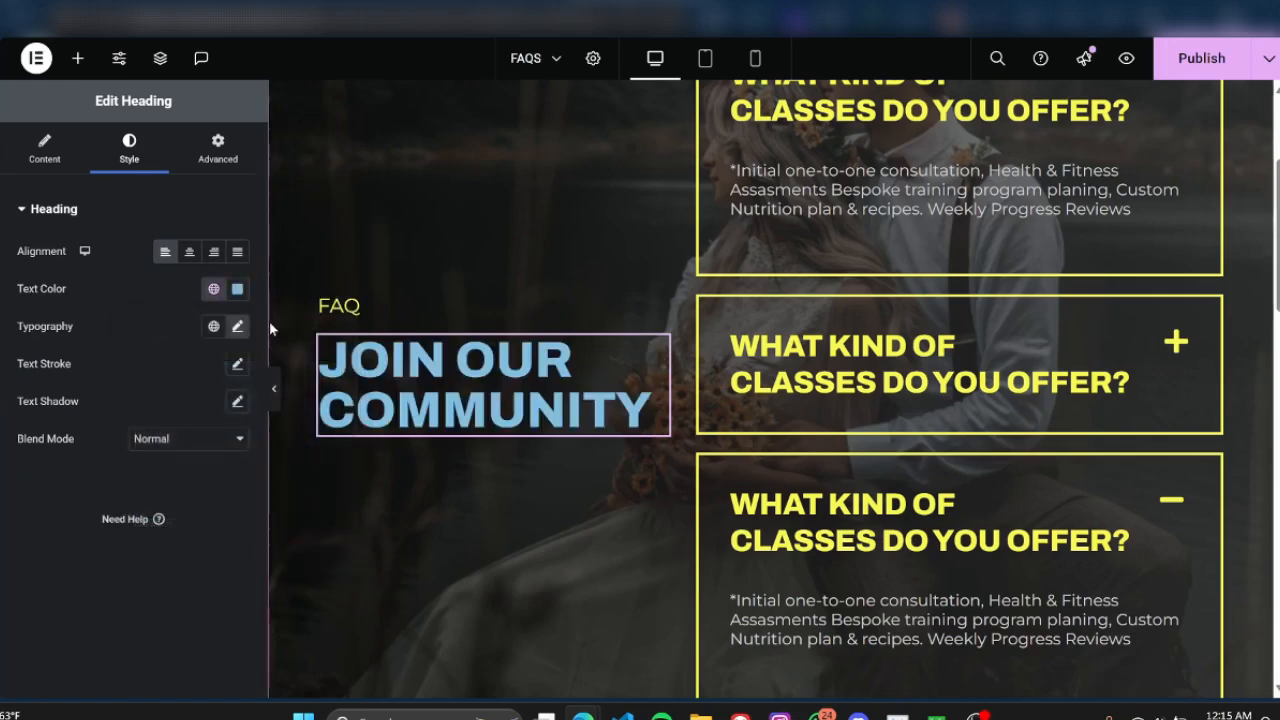
Set the "JOIN OUR COMMUNITY" heading's text color to white, #FFFFFF
left_click(238, 292)
left_click_drag(170, 408, 102, 324)
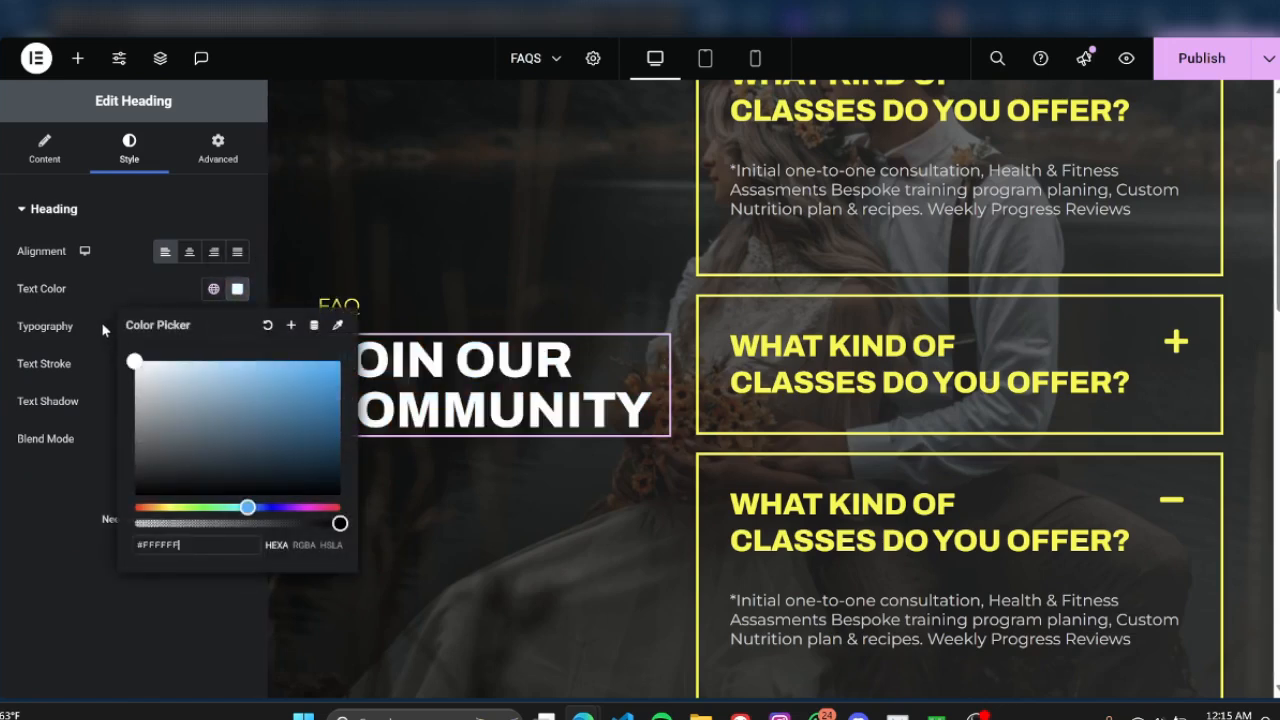
left_click(37, 548)
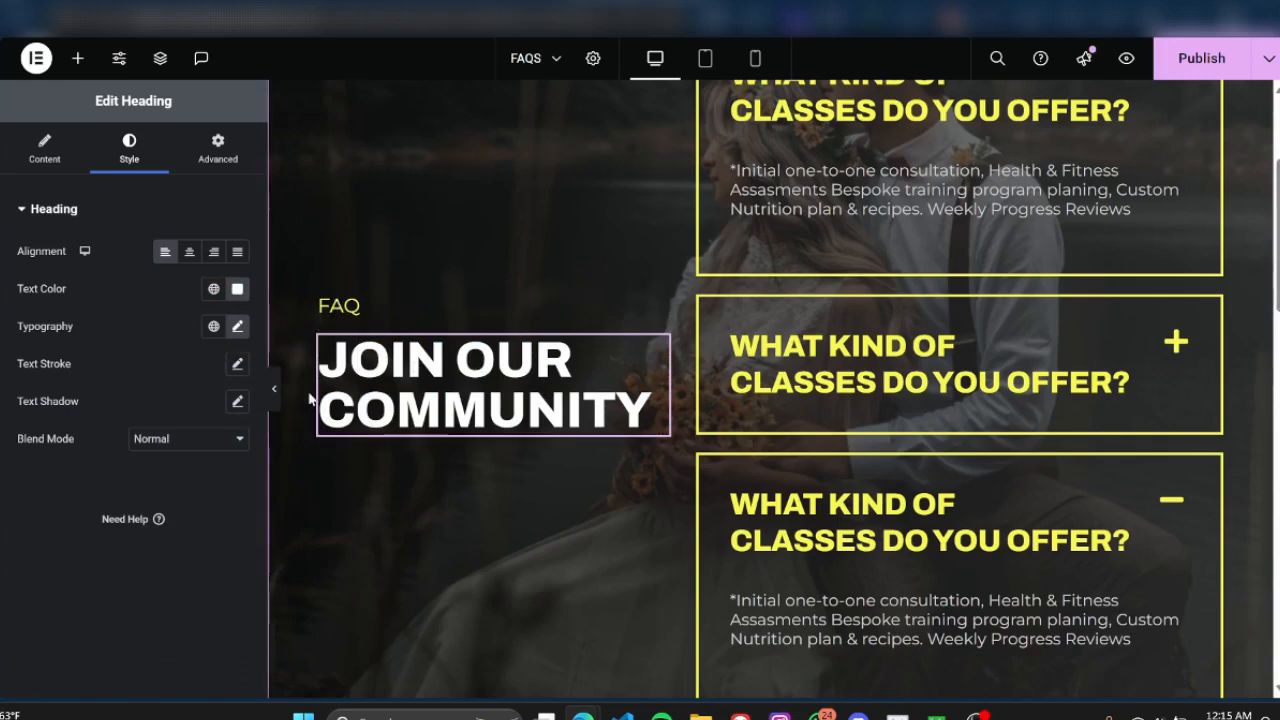
Select the container holding the FAQ toggles and show the page structure clear of the toggles
scroll(980, 374, "up", 3)
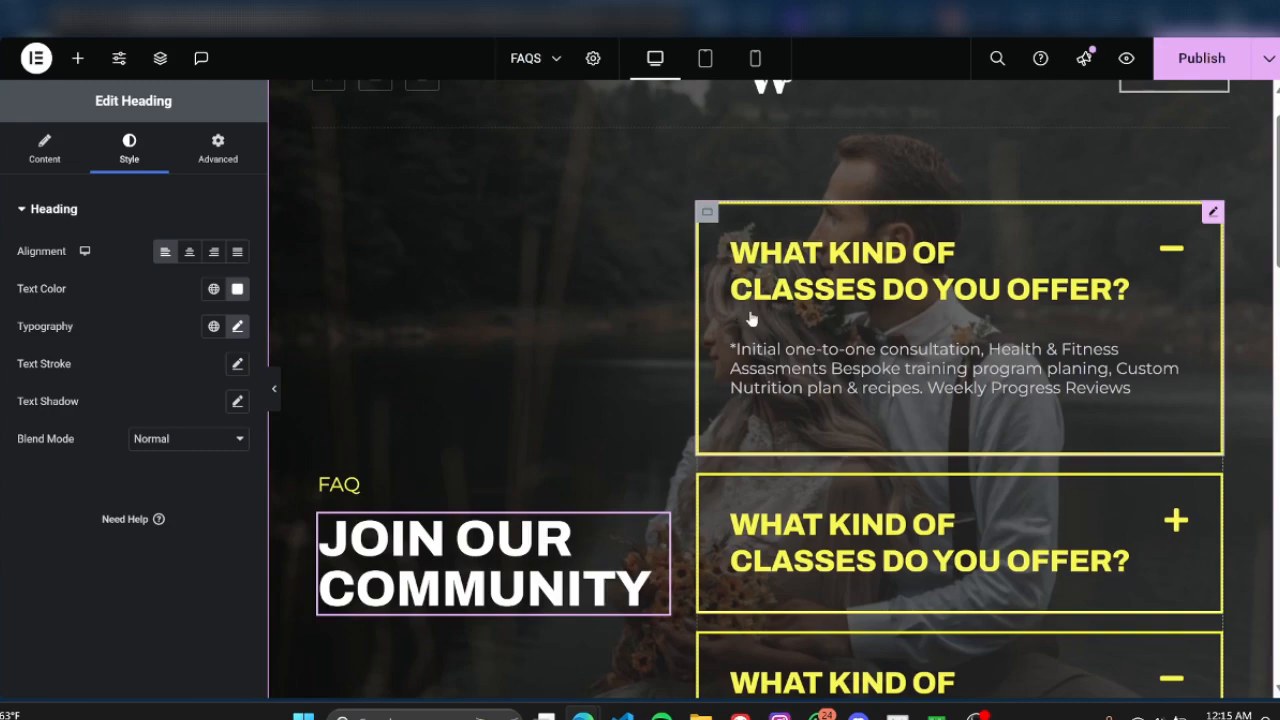
left_click(707, 212)
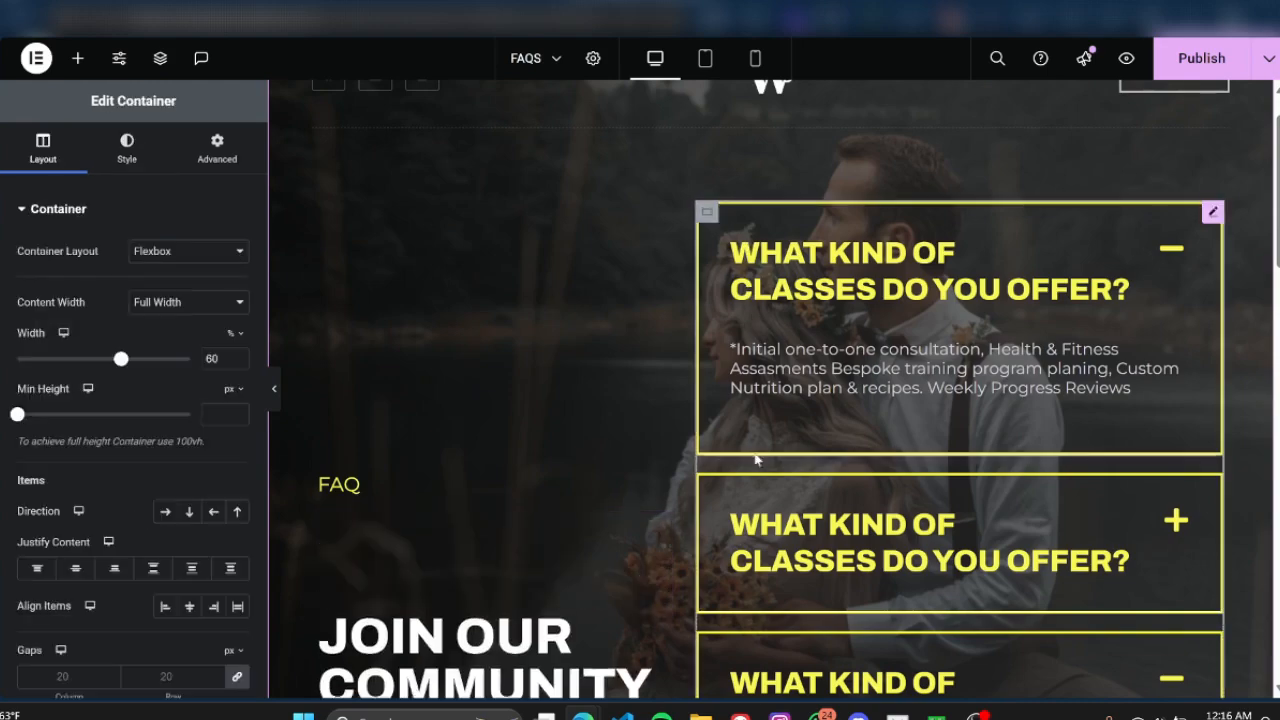
scroll(757, 480, "down", 1)
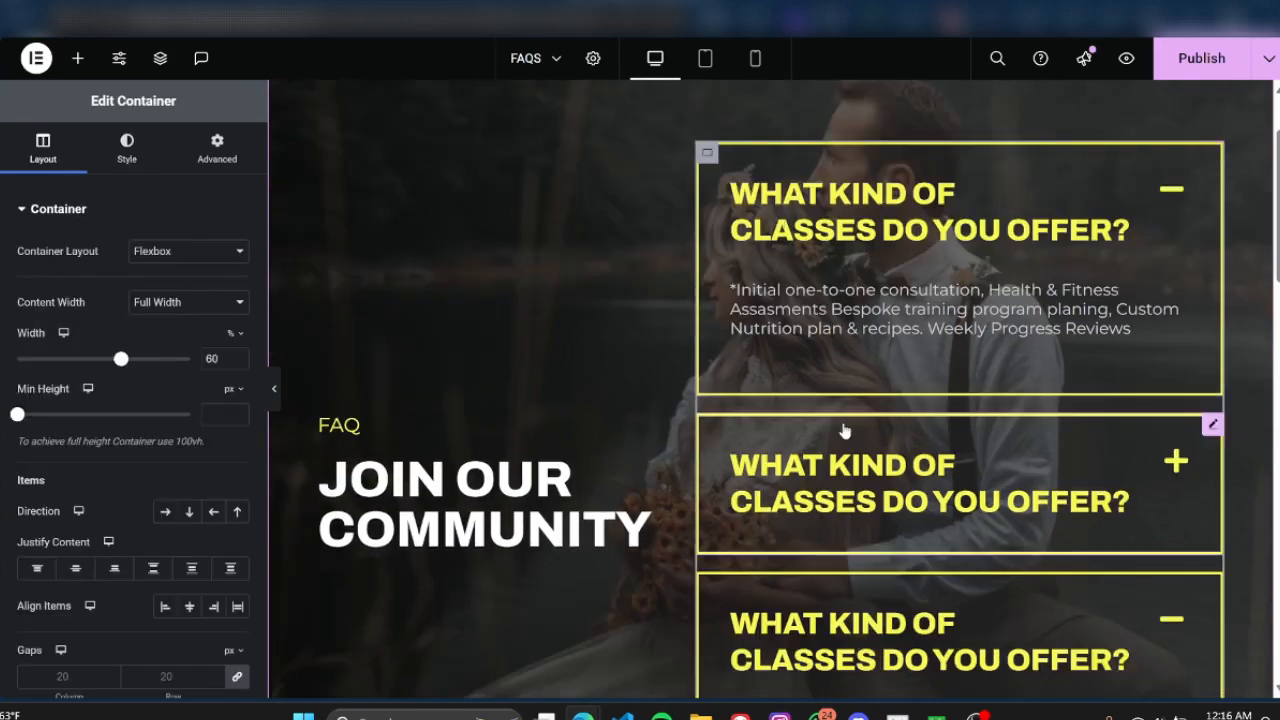
scroll(843, 430, "down", 3)
scroll(857, 425, "up", 3)
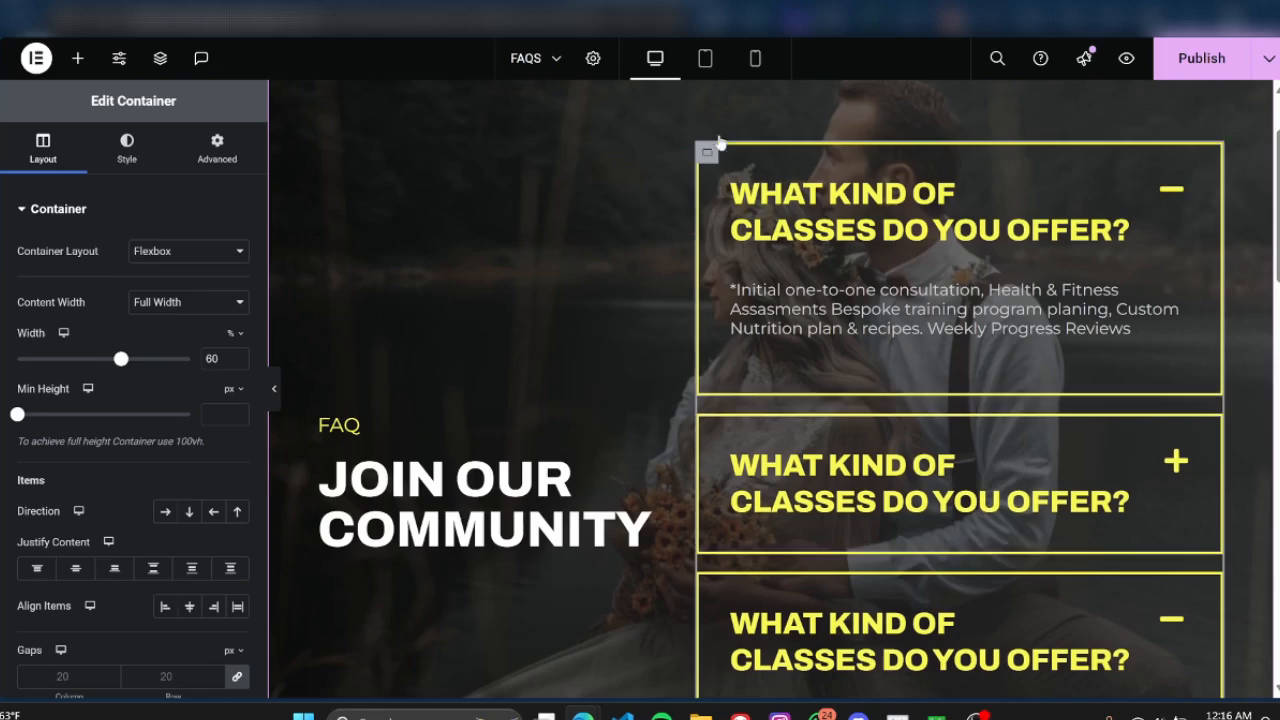
left_click(162, 60)
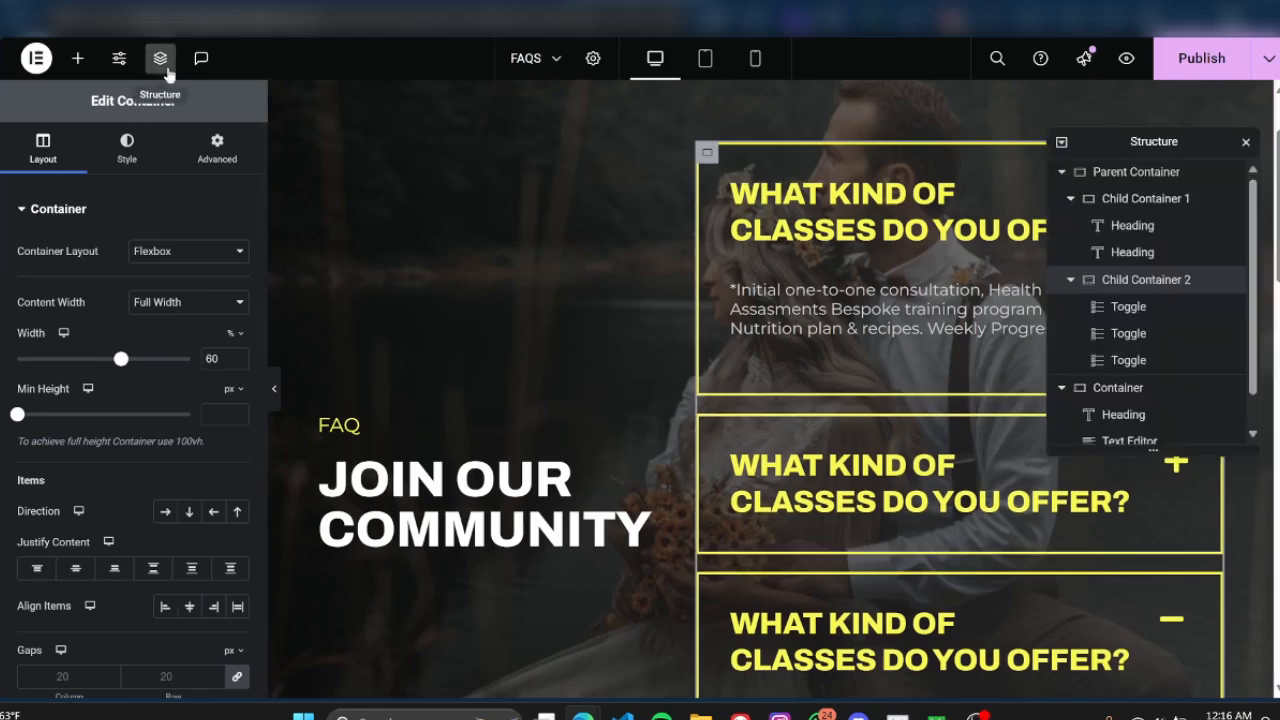
left_click_drag(1104, 134, 491, 129)
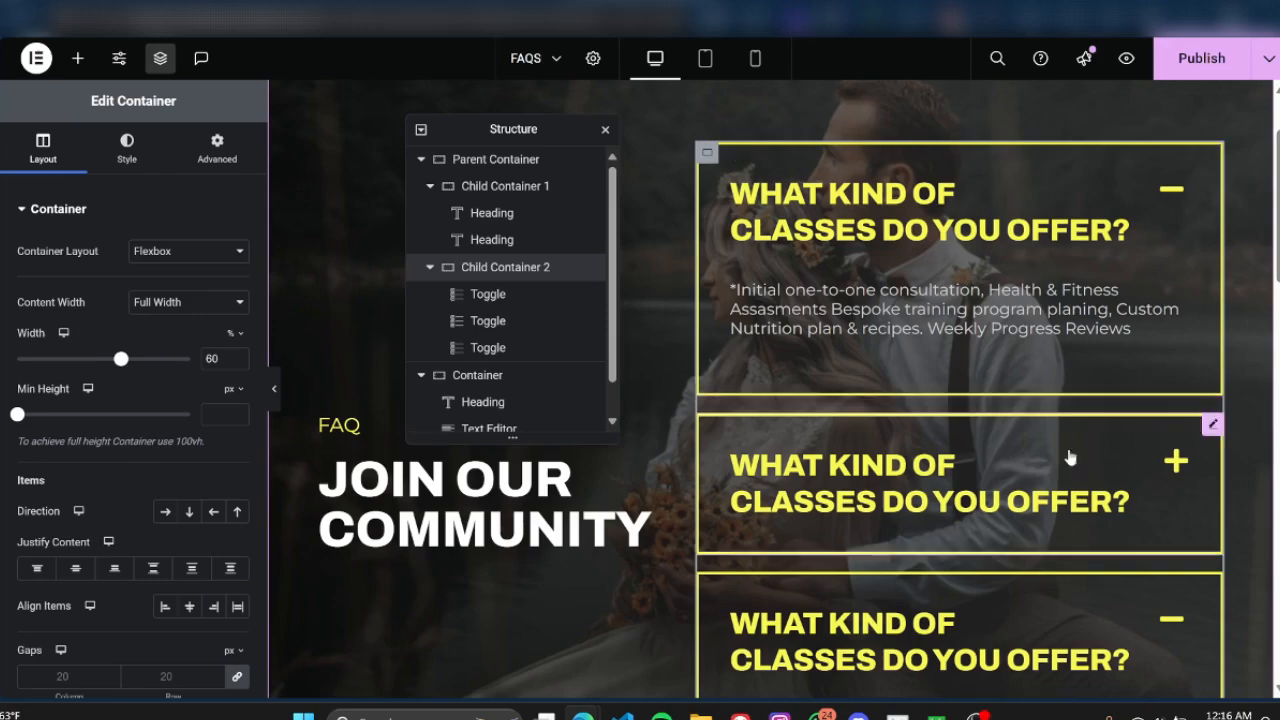
Select the first FAQ toggle in Child Container 2 and open its item's title and content for editing
scroll(1071, 286, "down", 2)
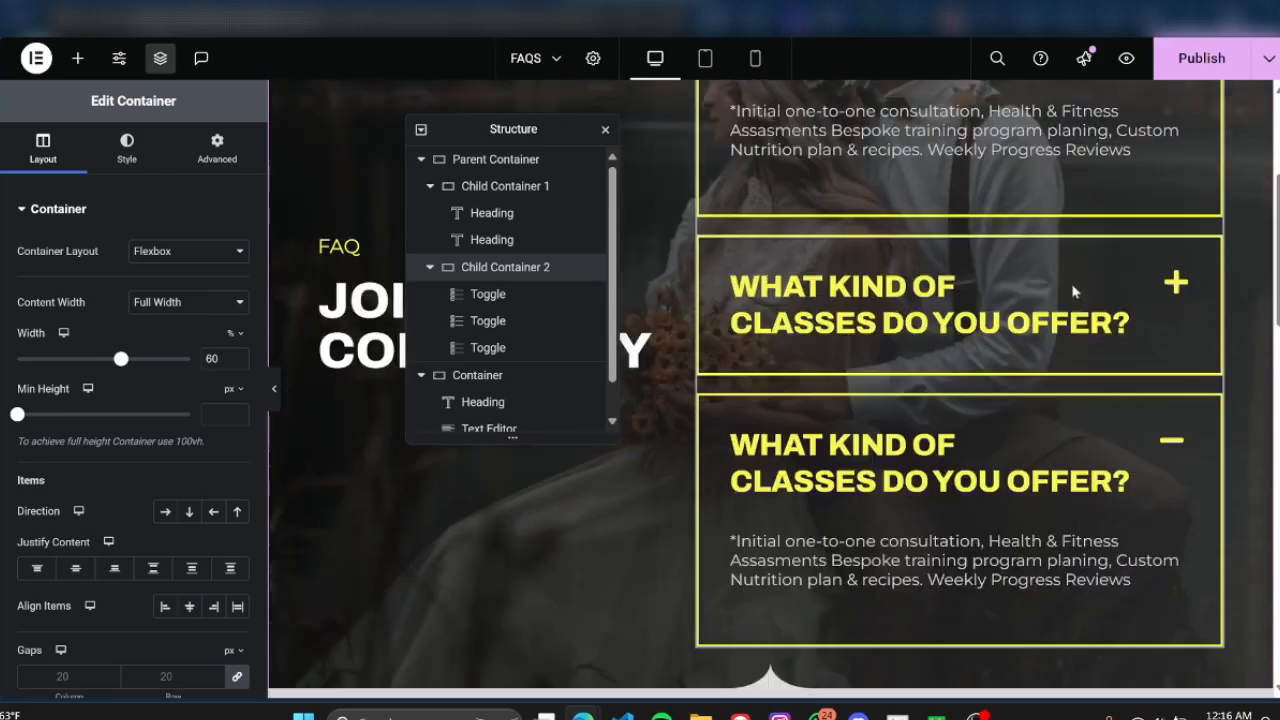
scroll(1020, 423, "up", 2)
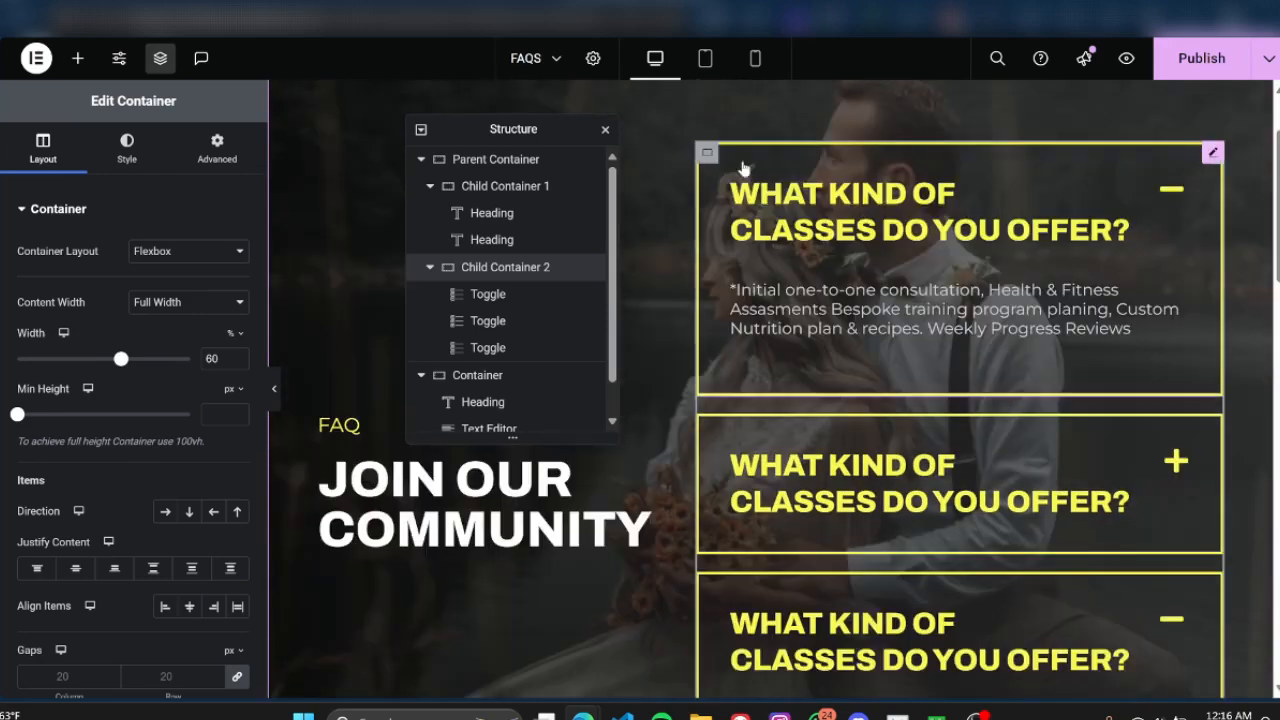
left_click(501, 296)
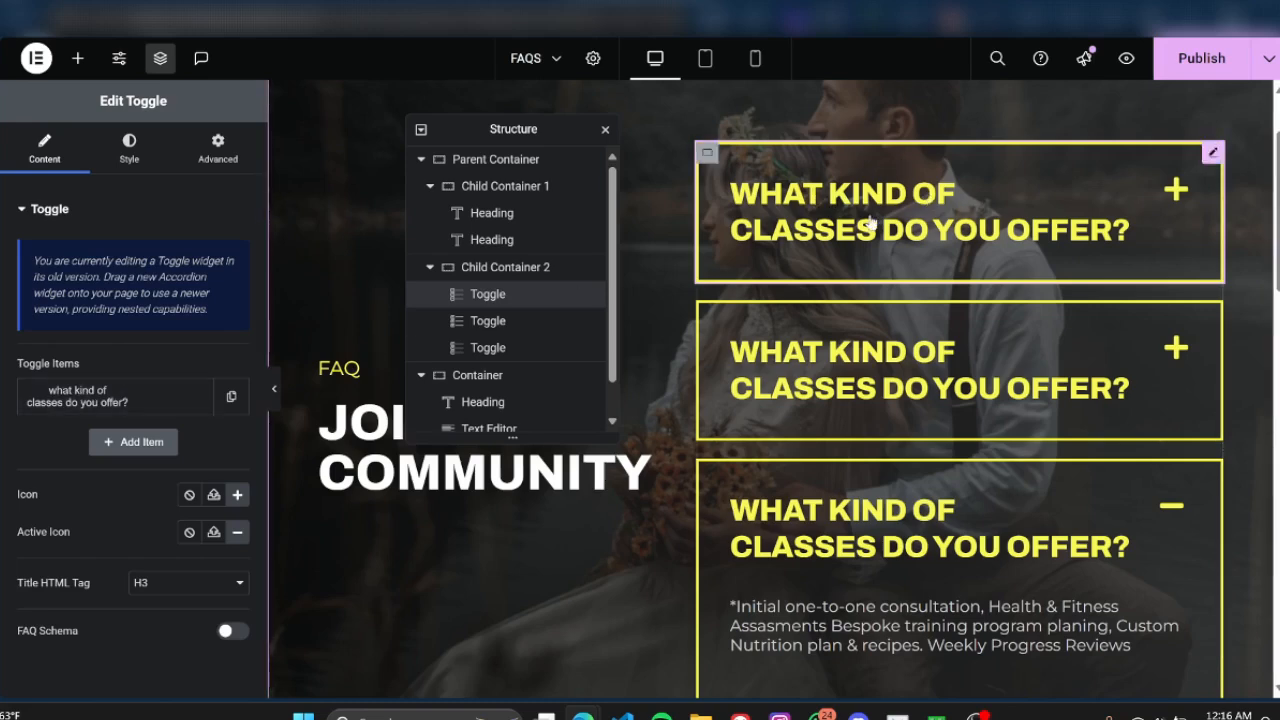
left_click(85, 400)
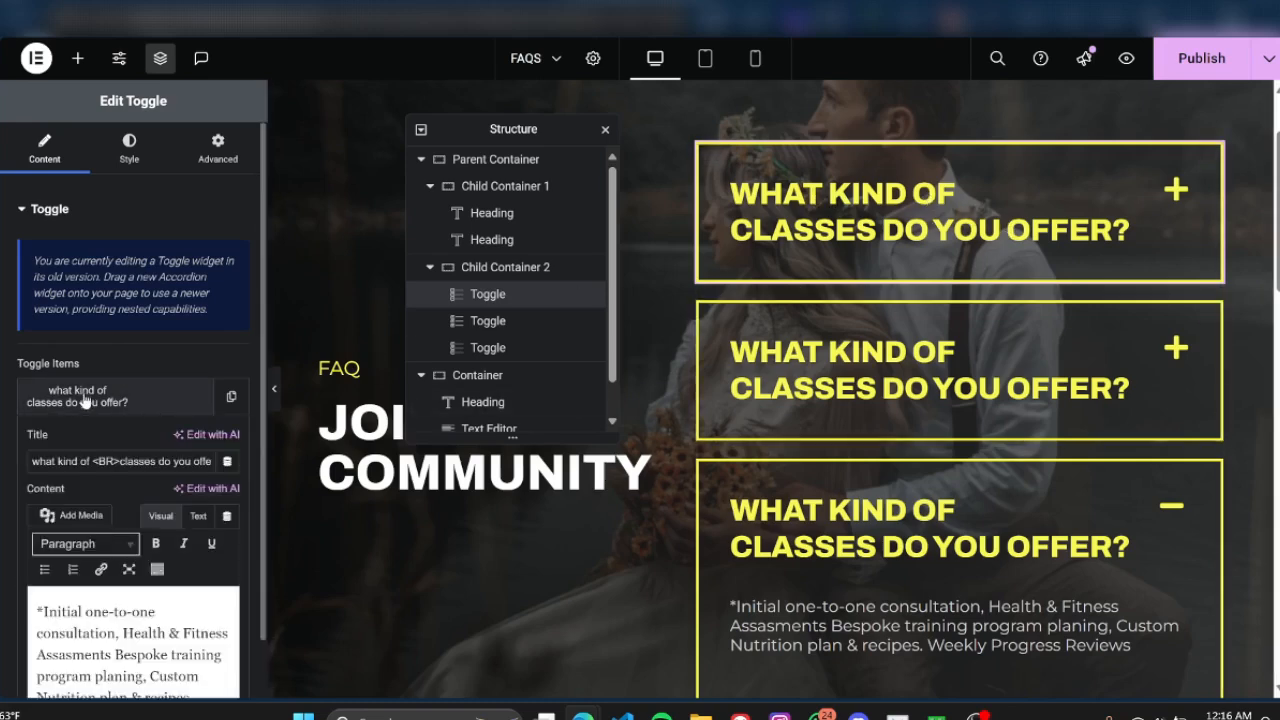
Delete the word "what" from the first FAQ toggle's item title and enter "what" again in its place
scroll(85, 400, "down", 2)
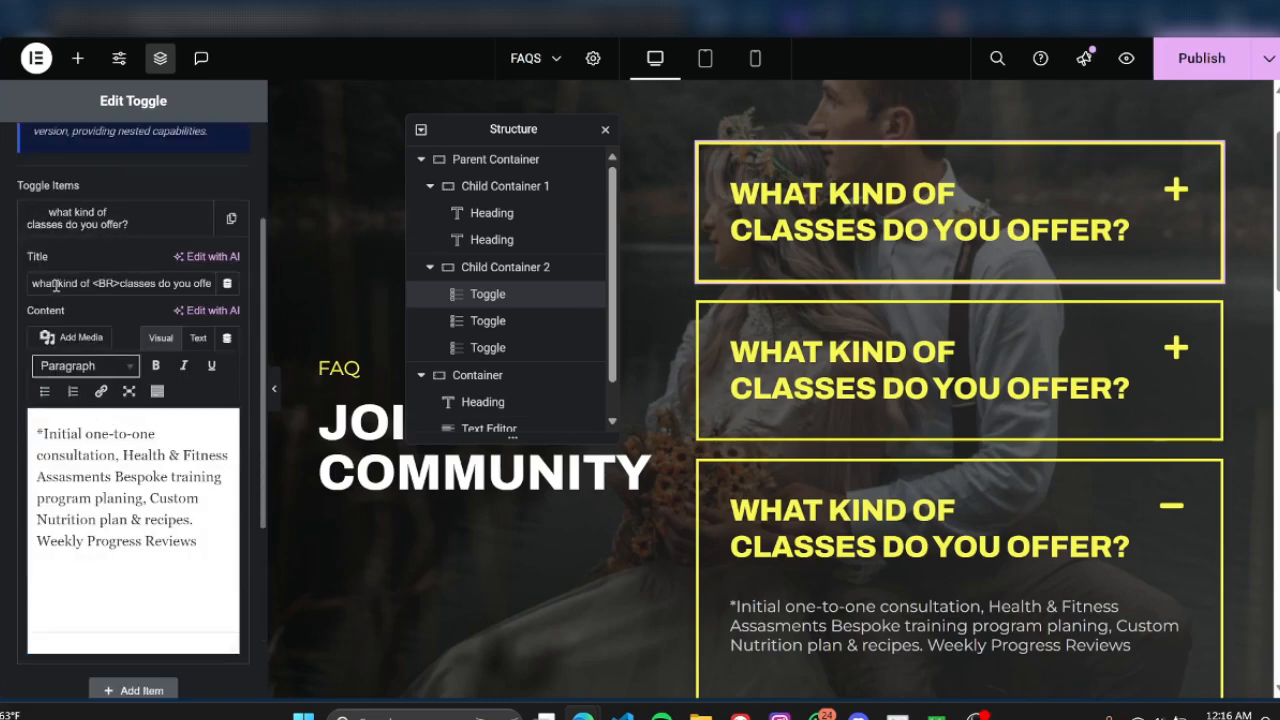
double_click(56, 285)
key("BackSpace")
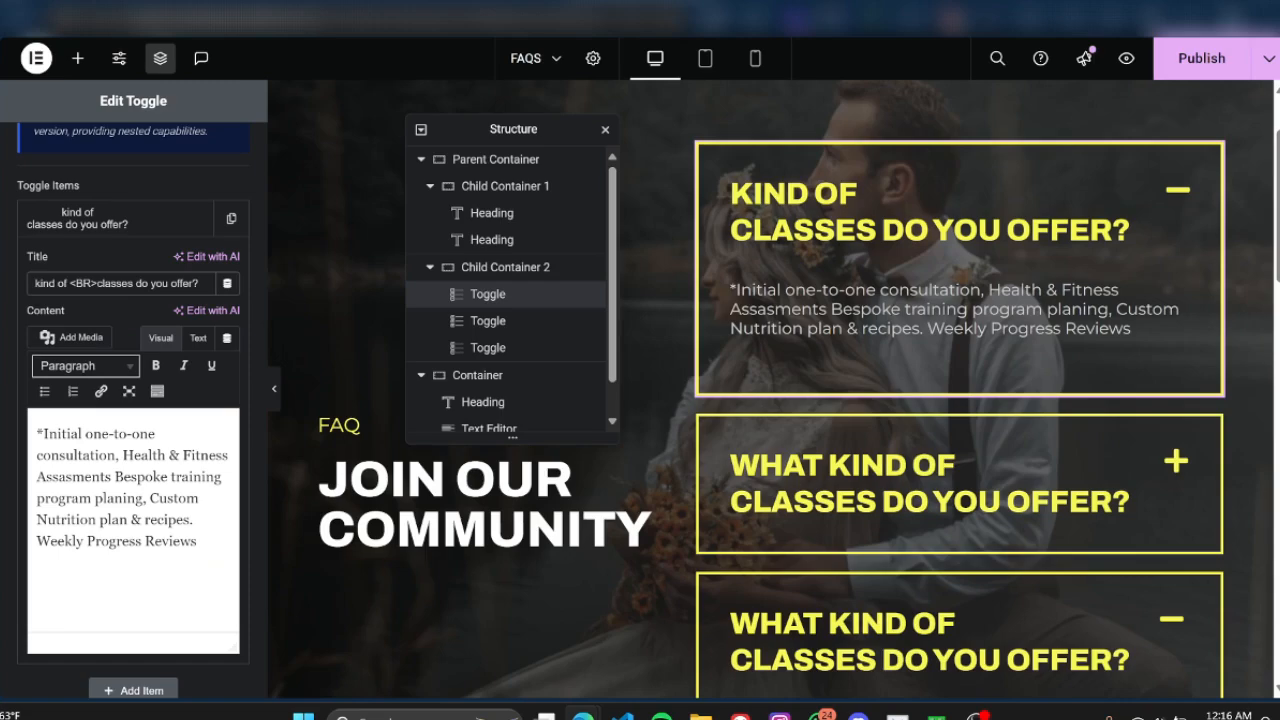
type("hw")
key("BackSpace")
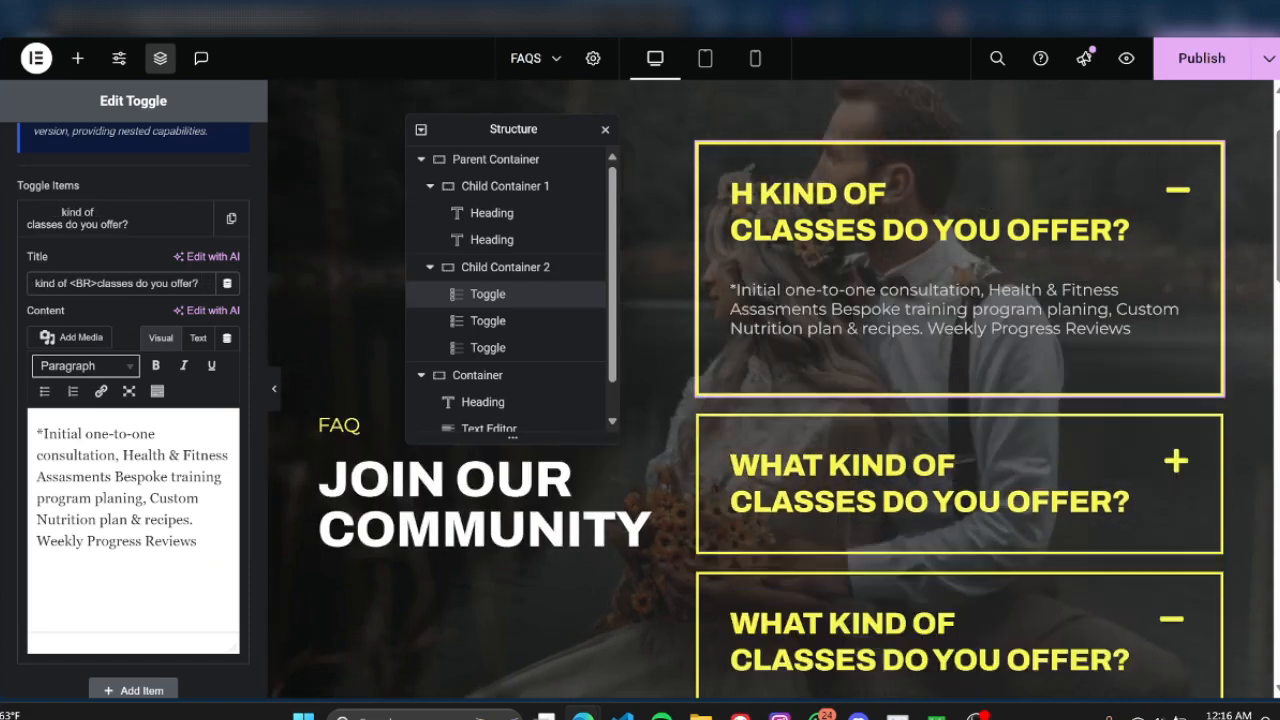
key("BackSpace")
type("what")
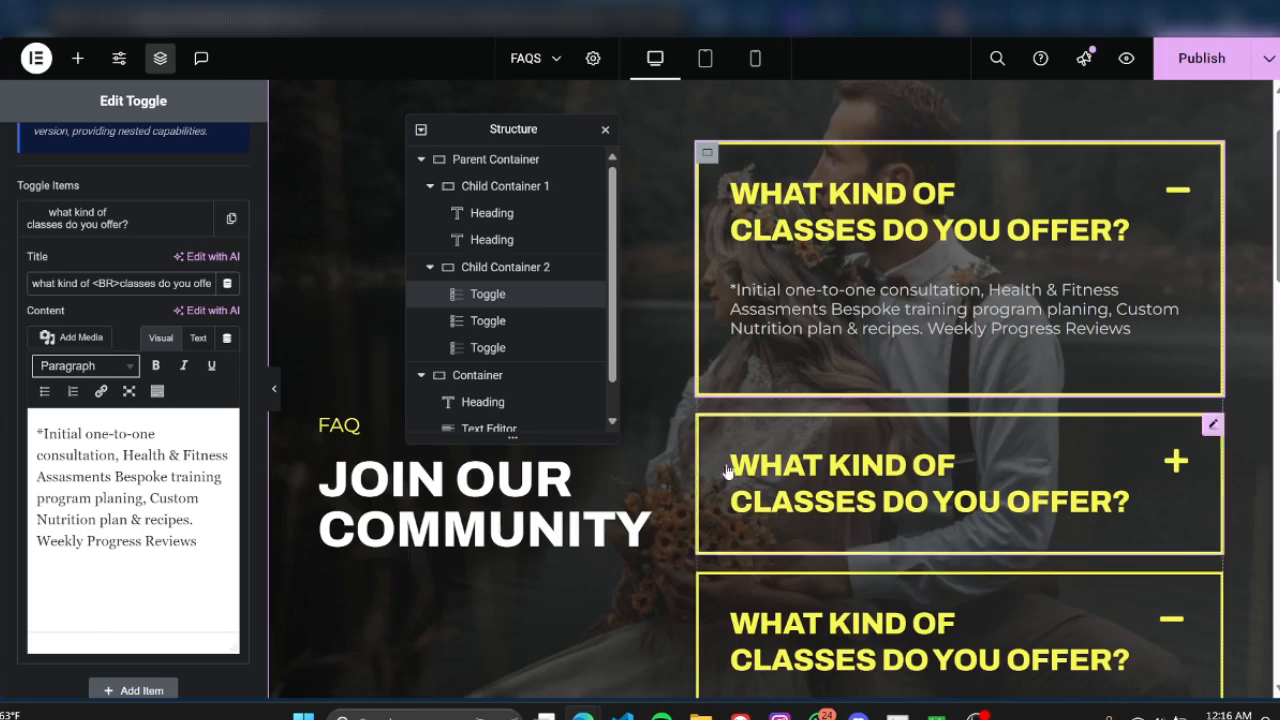
Try deleting everything after "*Initial one-to-one consultation," in the toggle item's content, and undo the deletion
left_click_drag(118, 455, 194, 569)
key("BackSpace")
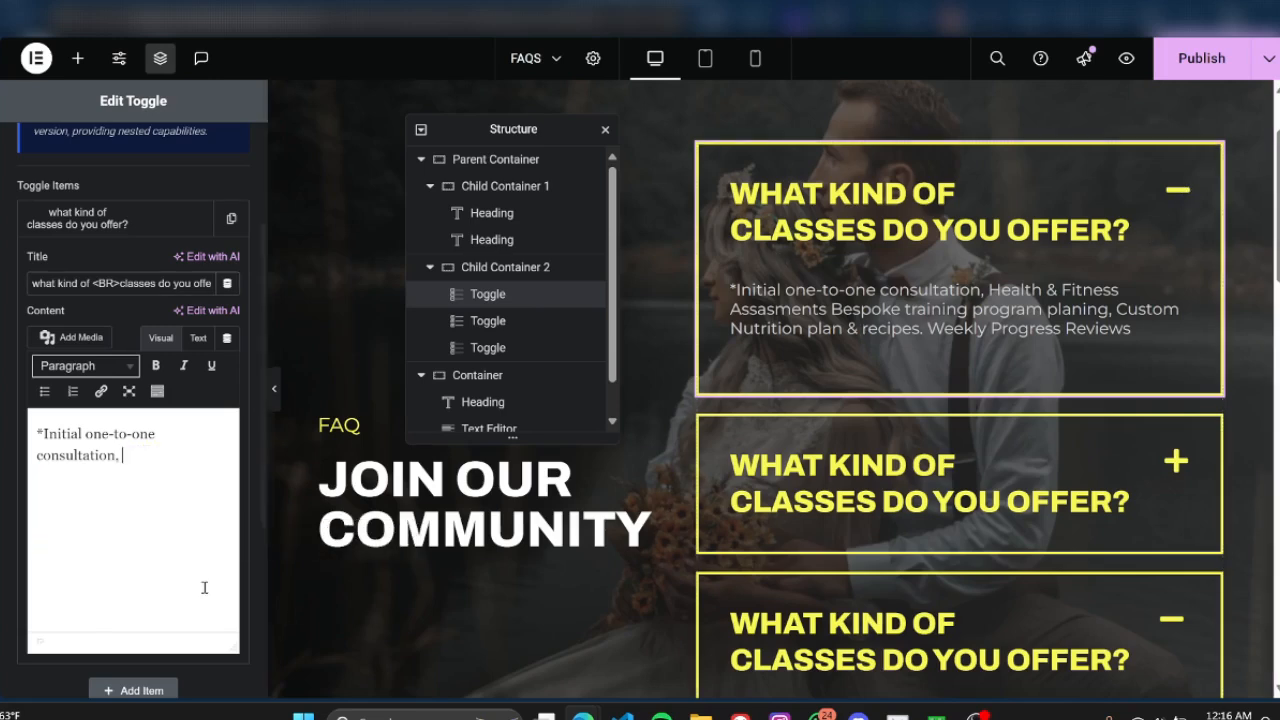
key("ctrl+z")
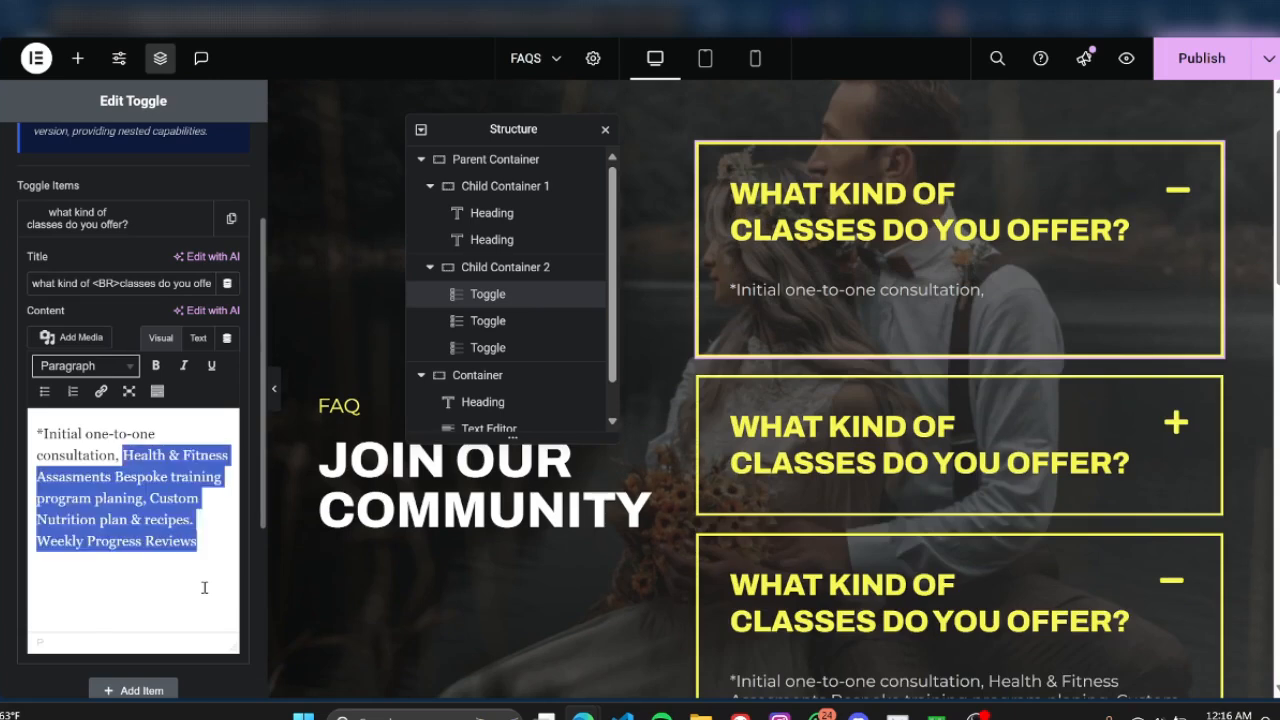
left_click(213, 512)
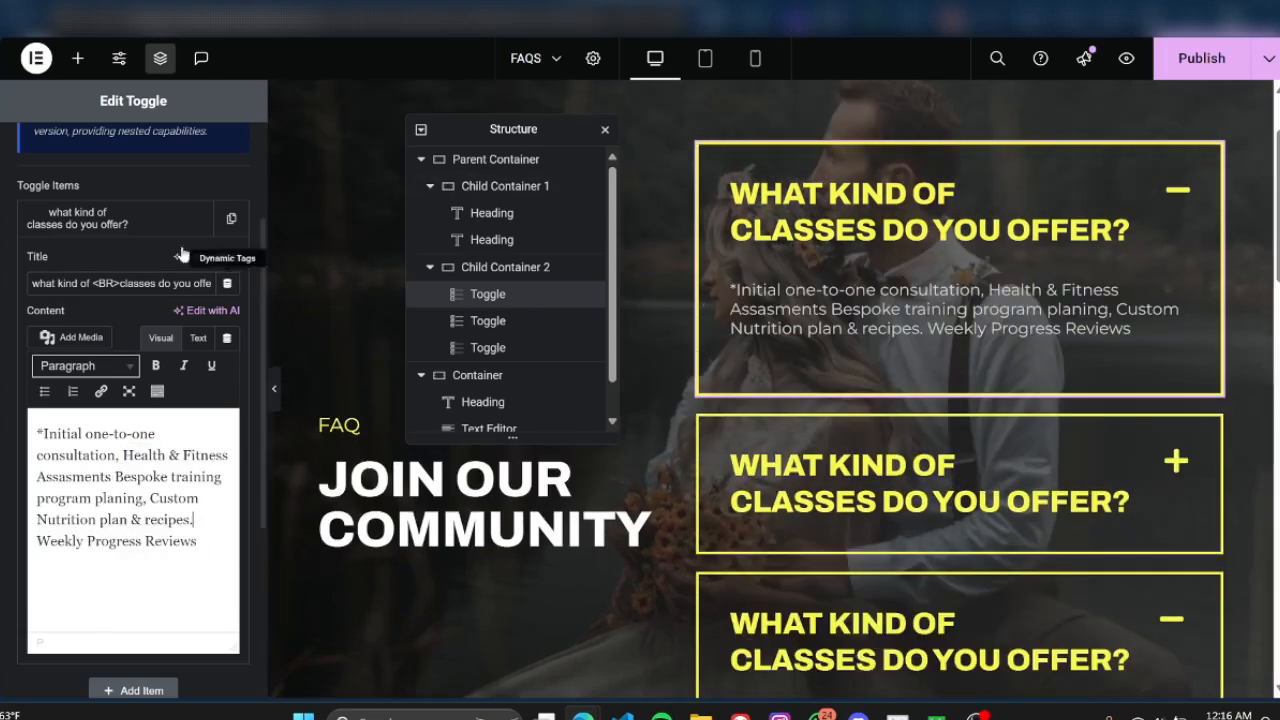
Hide the page structure, show the toggle's style settings and inspect its box shadow options, resetting them to default
scroll(186, 255, "up", 2)
left_click(605, 131)
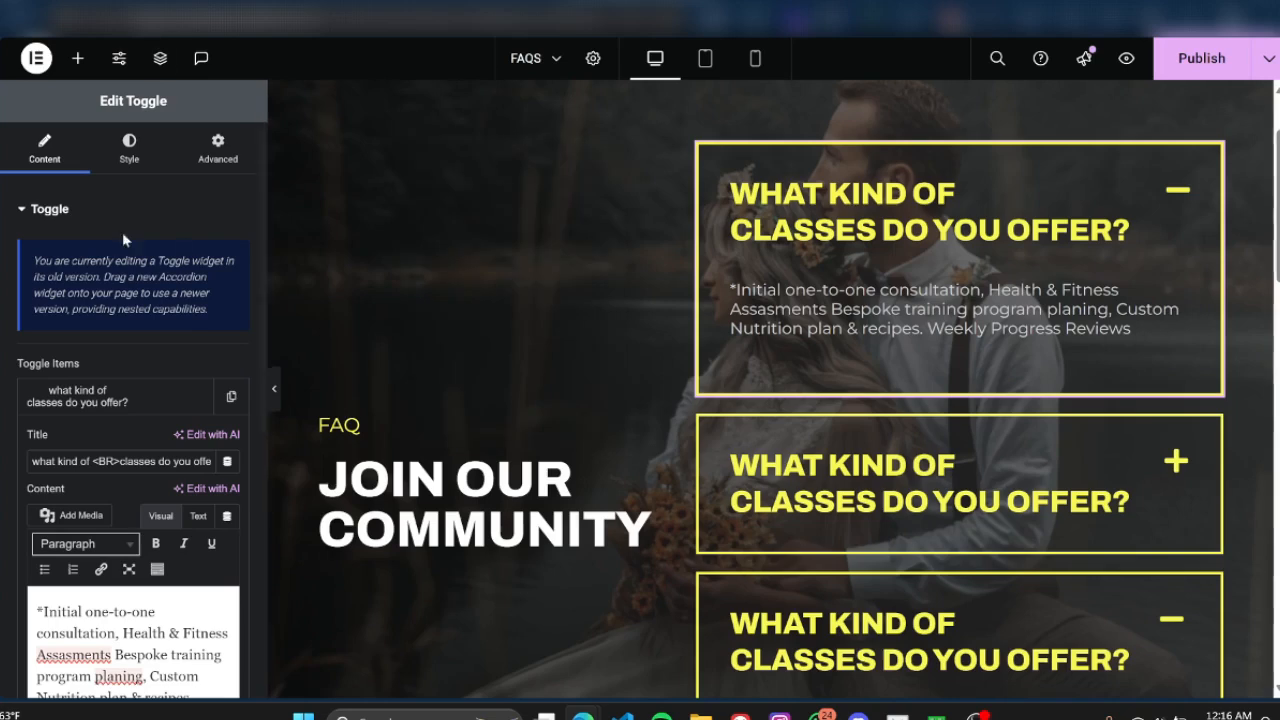
left_click(40, 210)
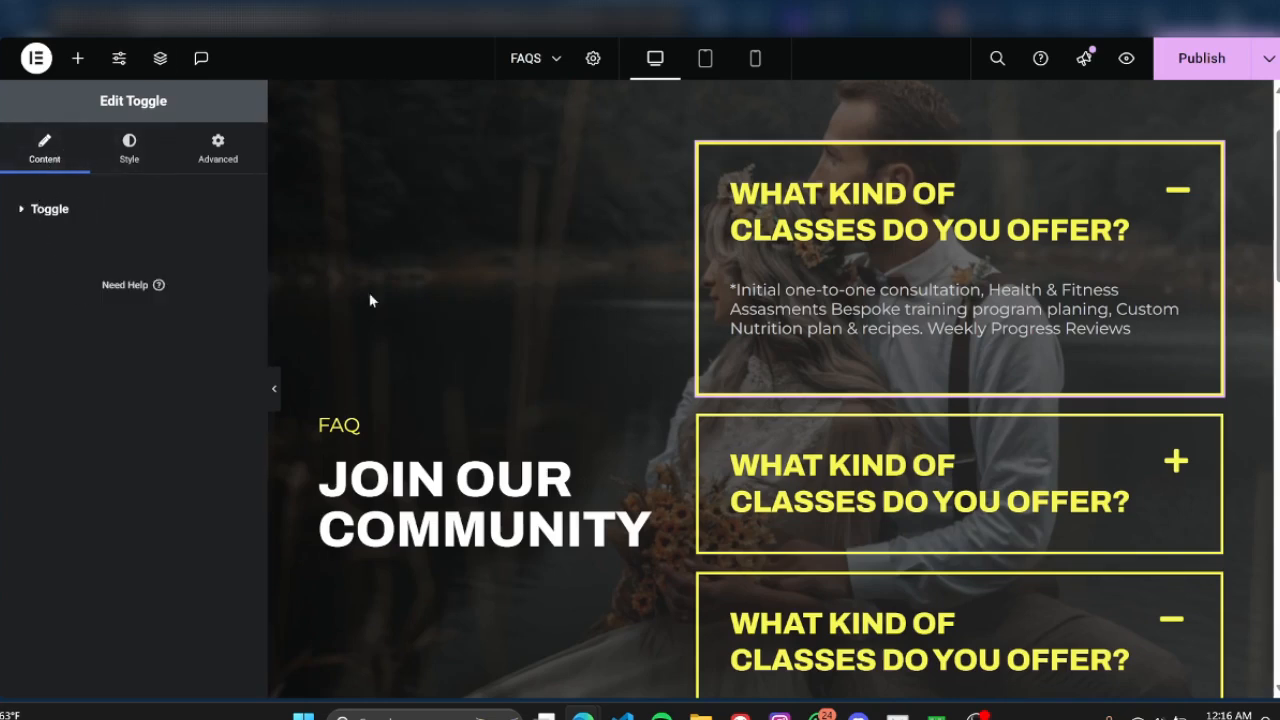
left_click(120, 152)
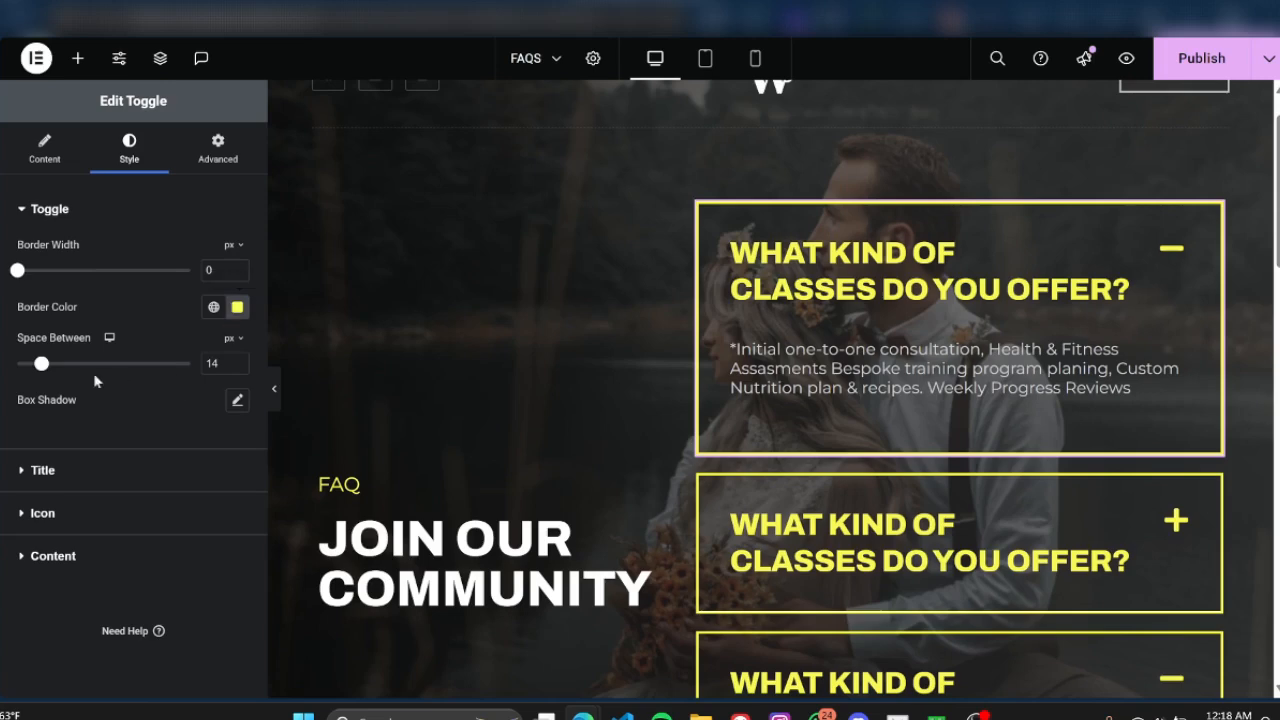
left_click(237, 401)
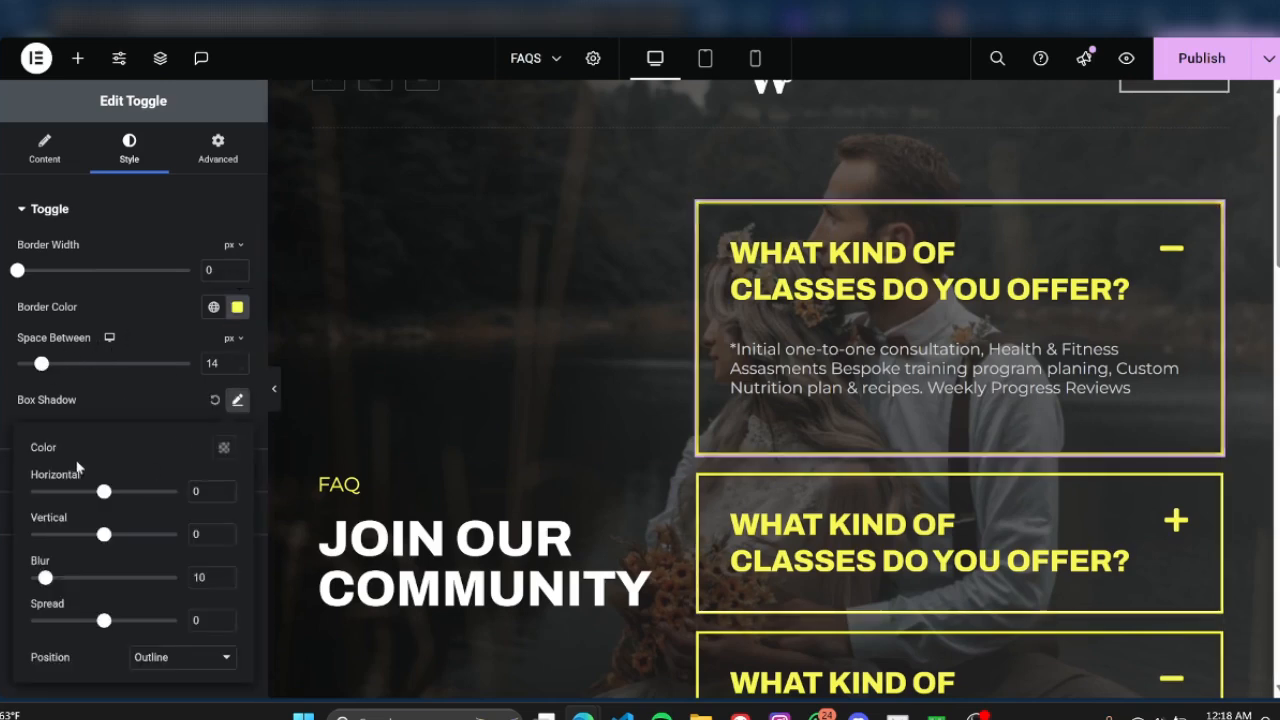
left_click(213, 405)
left_click(214, 400)
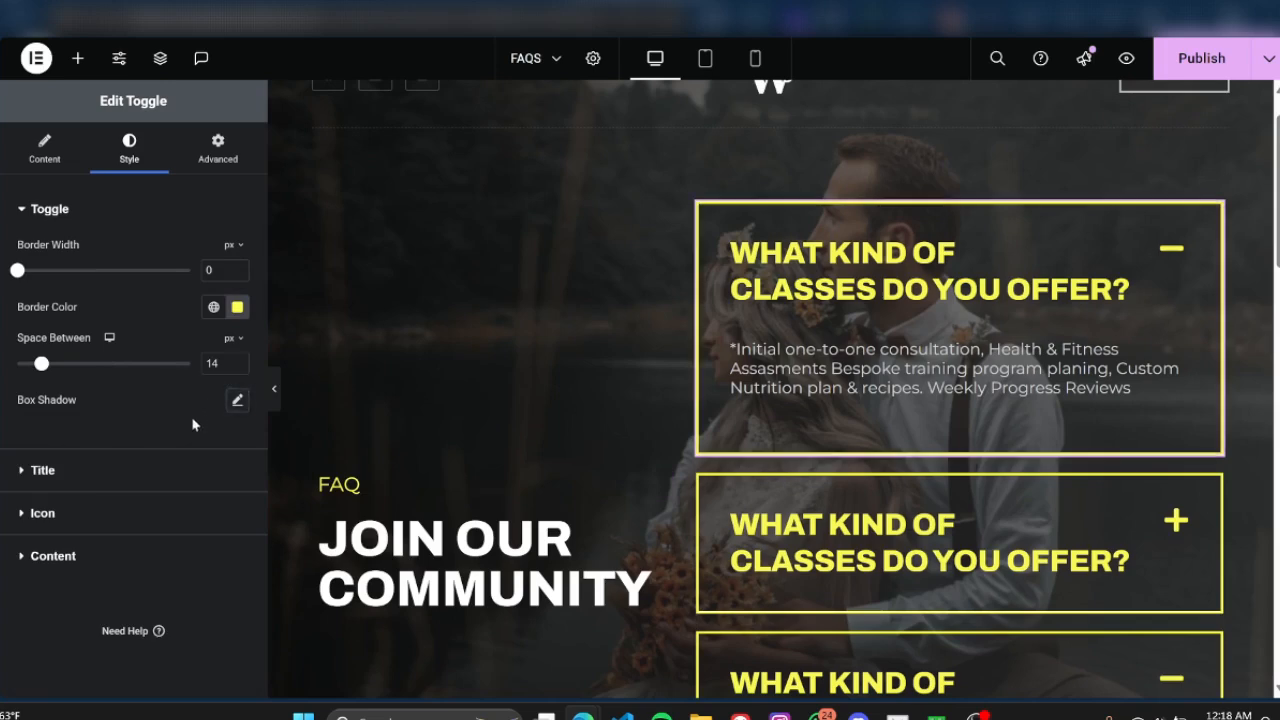
Try the green global color, #61CE70, as the active color of the toggle's title
left_click(86, 468)
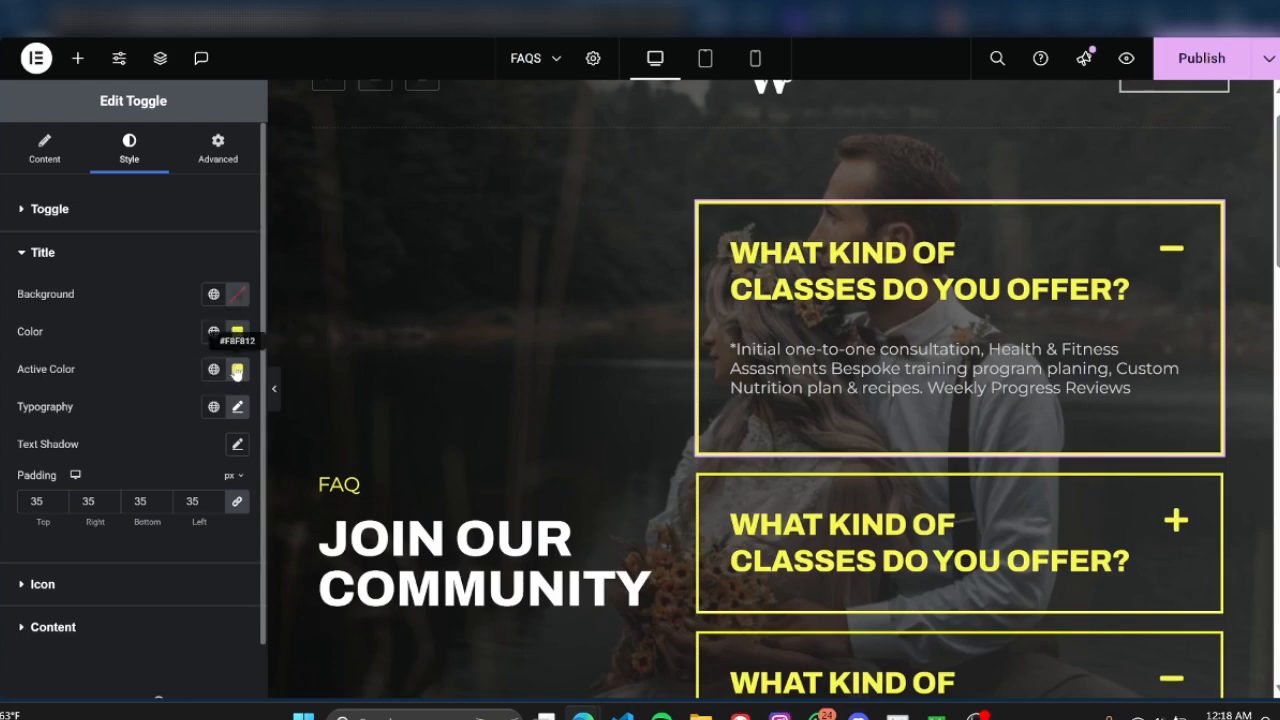
scroll(951, 346, "down", 3)
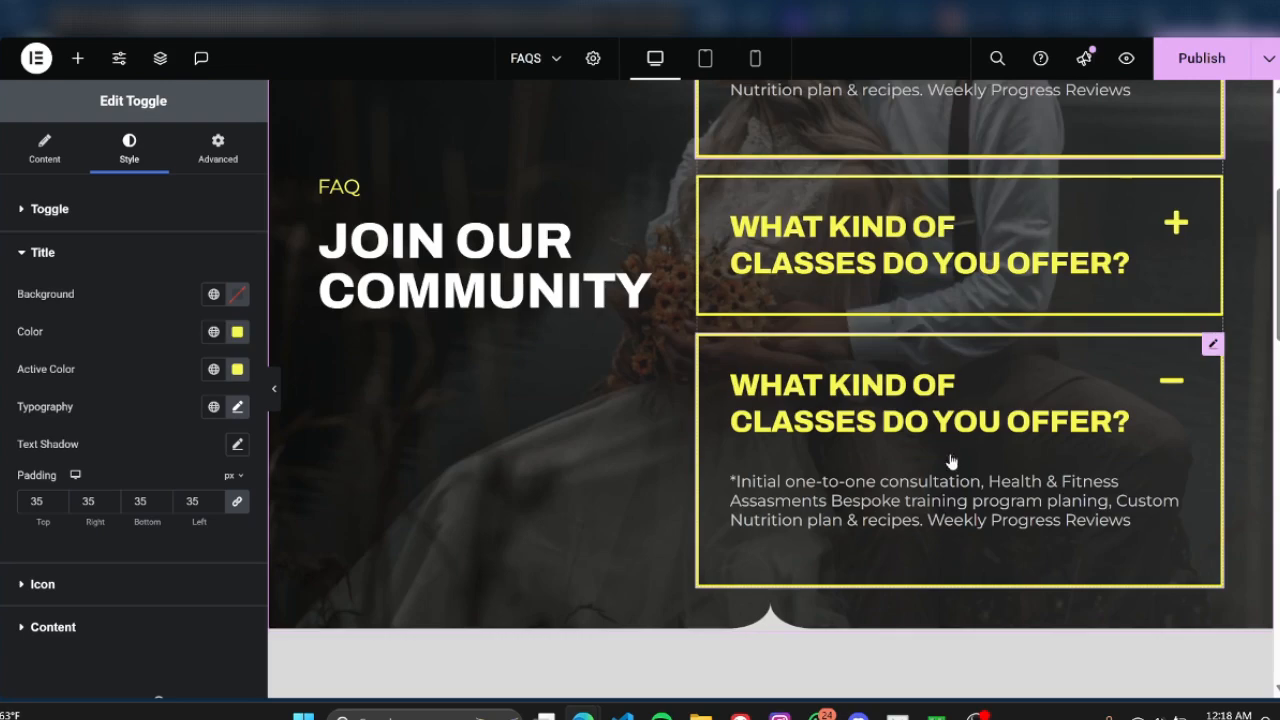
scroll(944, 437, "up", 2)
scroll(944, 437, "up", 1)
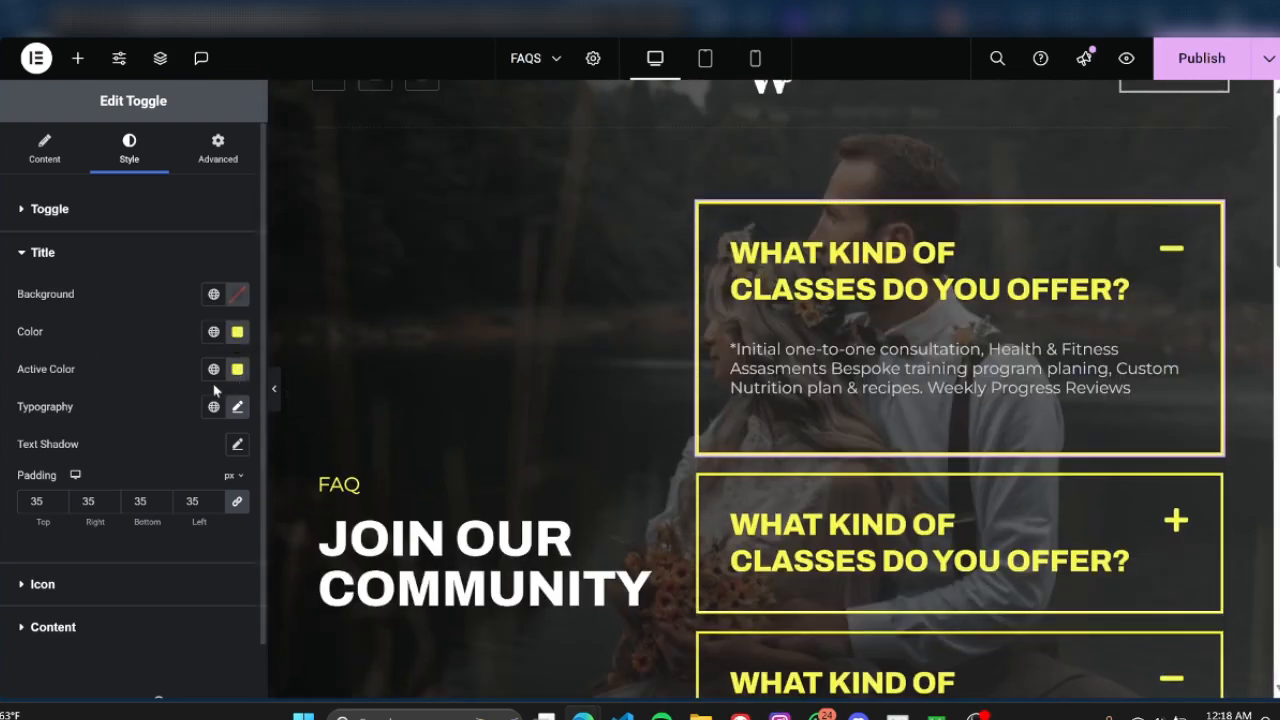
left_click(213, 369)
left_click(70, 125)
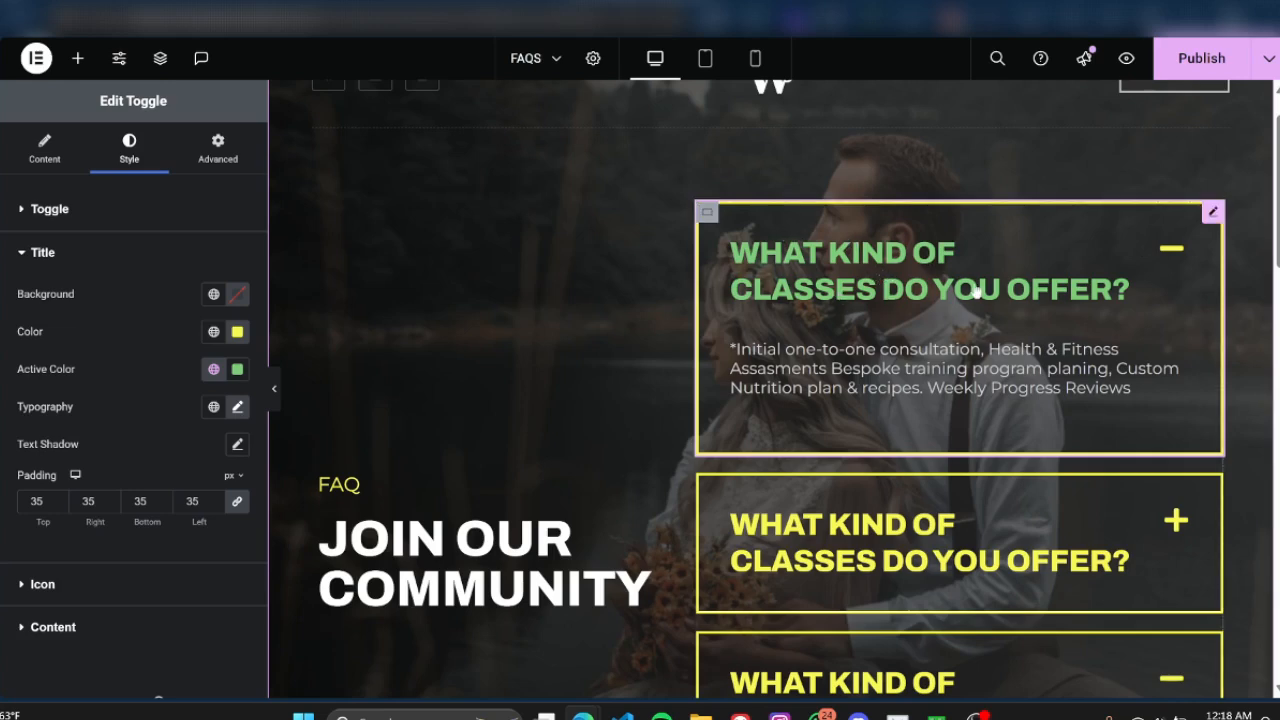
left_click(237, 369)
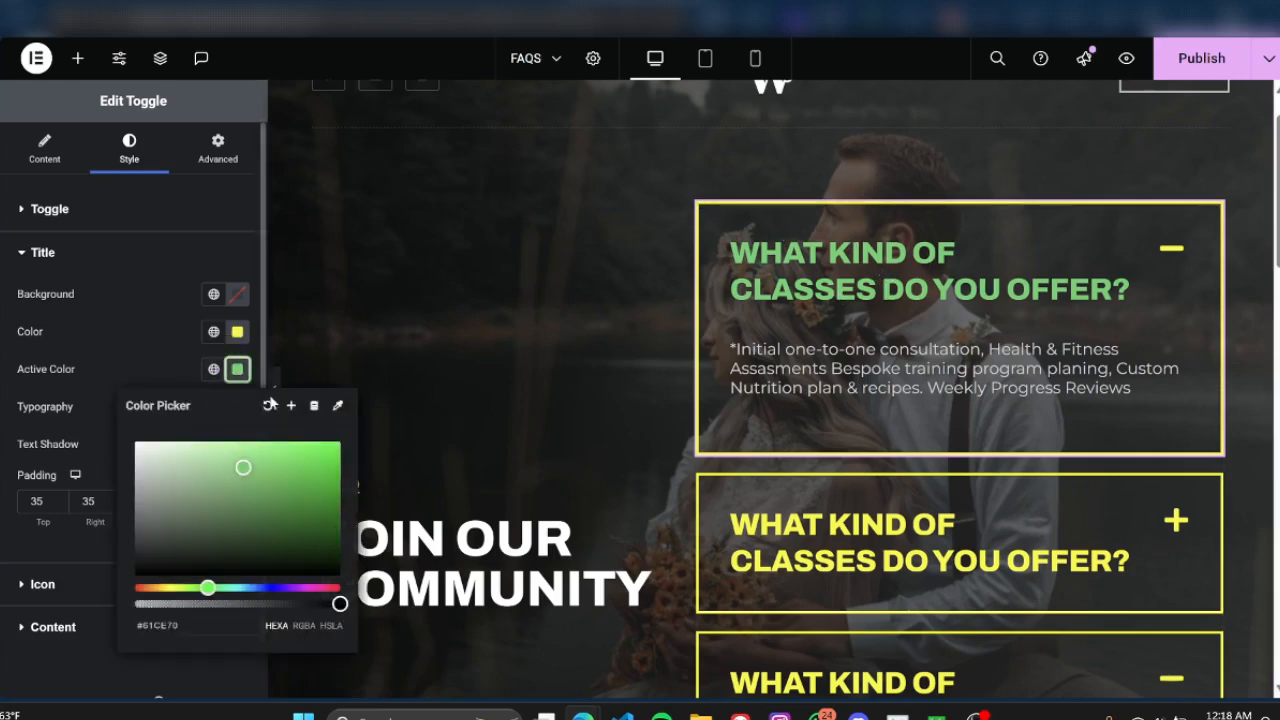
left_click(237, 369)
Copy the yellow code from the toggle title's normal color and paste it as the title's active color
left_click(237, 331)
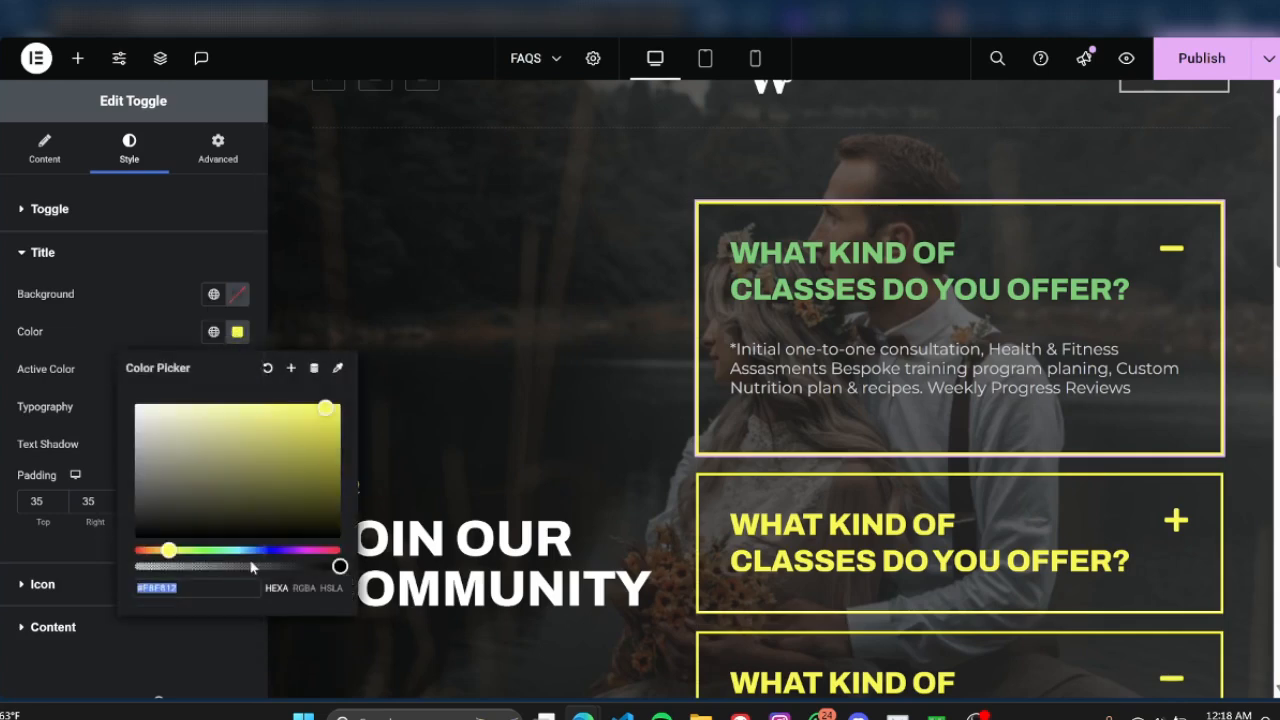
right_click(171, 586)
left_click(215, 259)
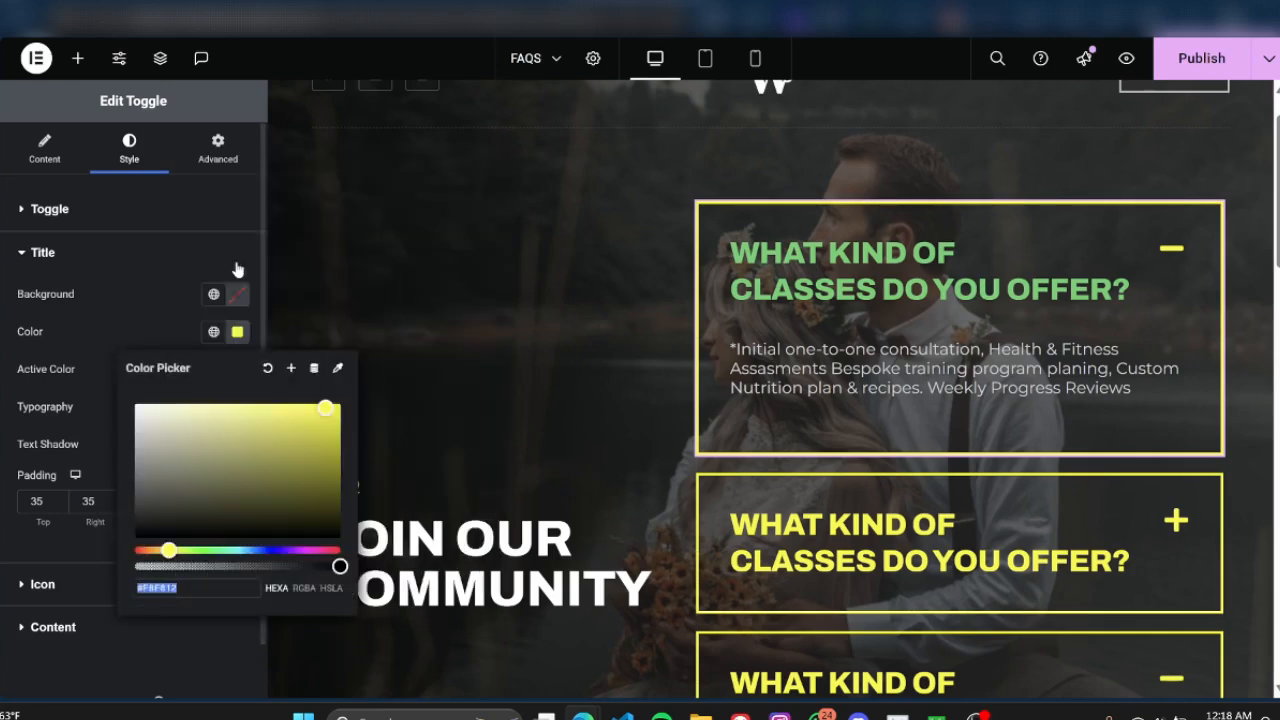
left_click(166, 327)
left_click(237, 369)
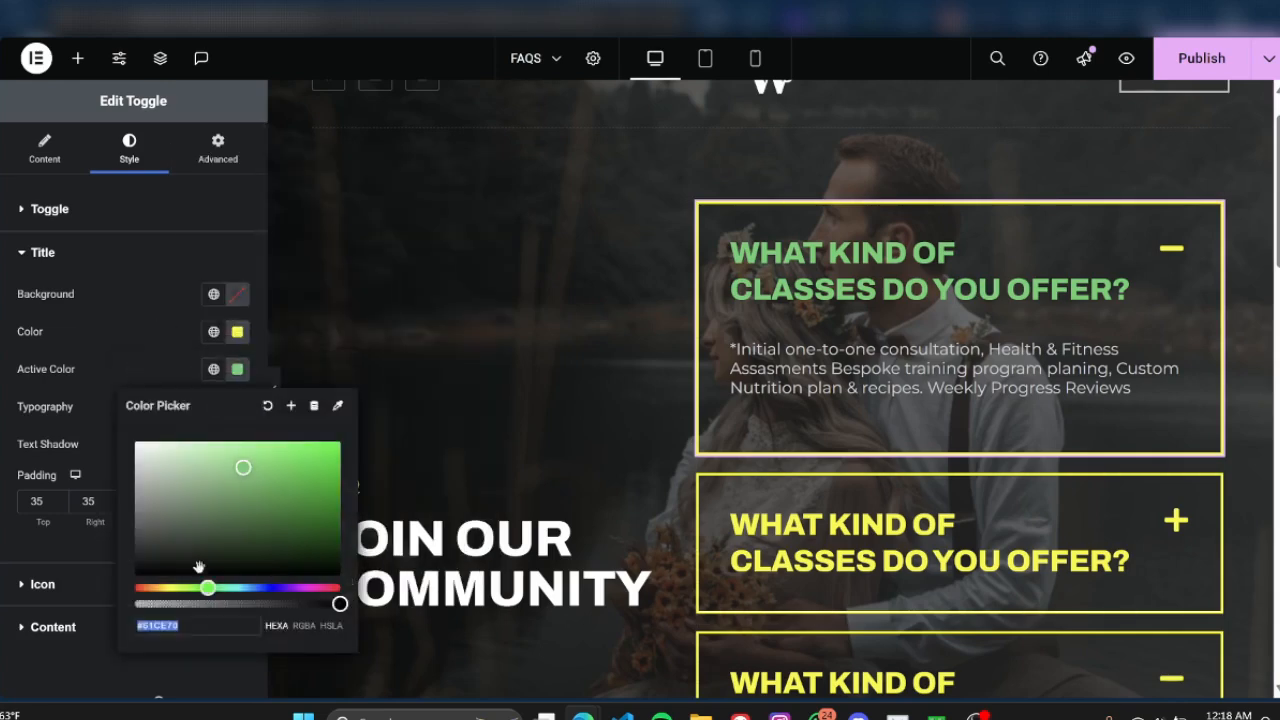
right_click(183, 624)
left_click(222, 325)
left_click(115, 380)
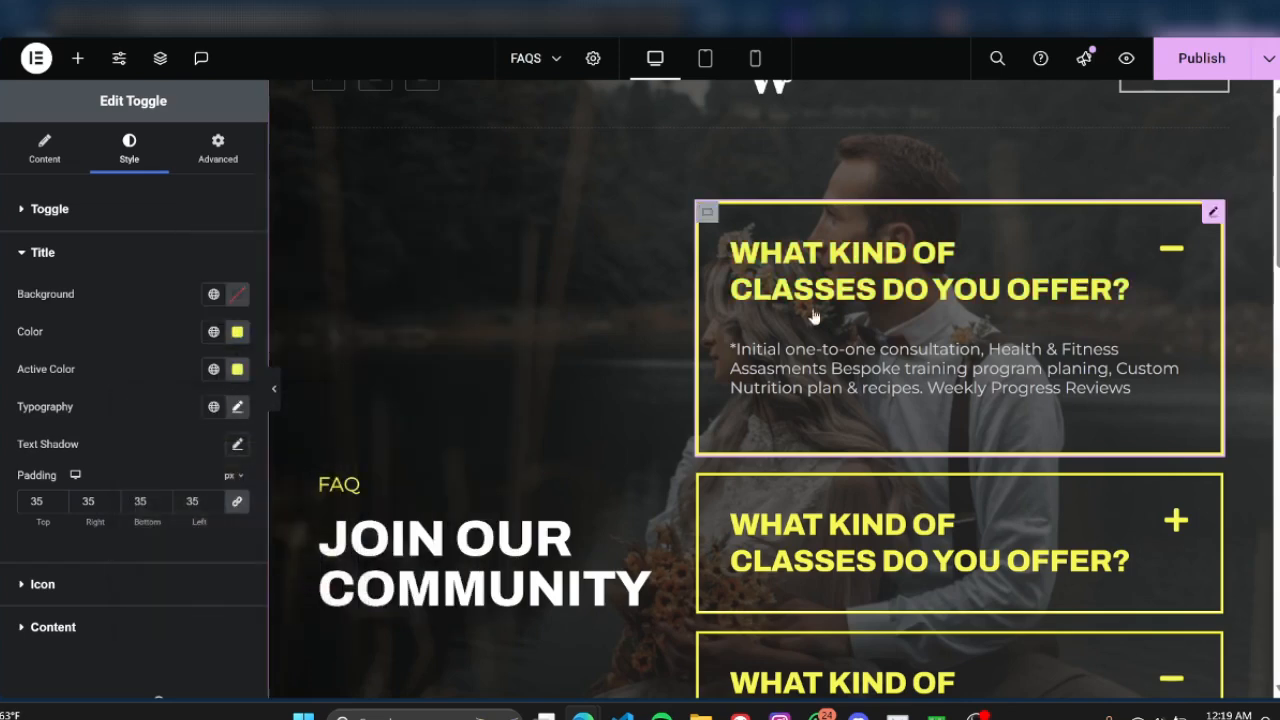
Set the font size of the first toggle's title to 32 px
left_click(237, 408)
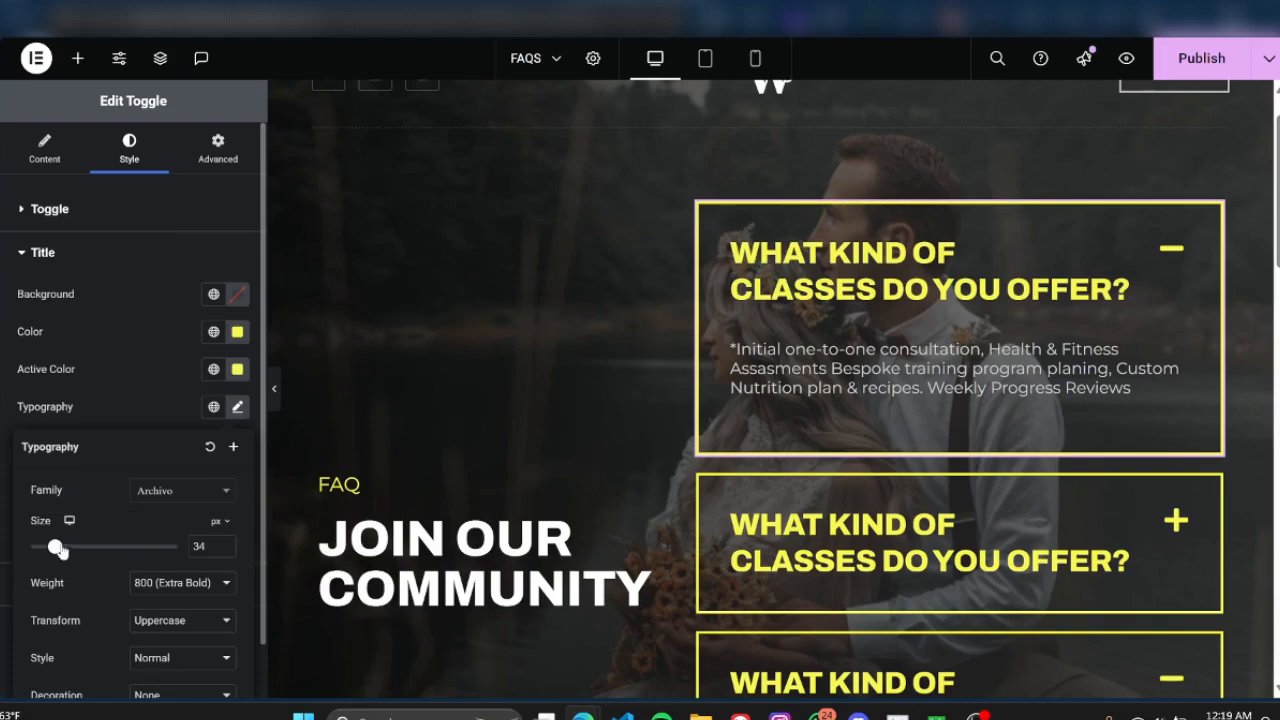
left_click_drag(87, 555, 58, 557)
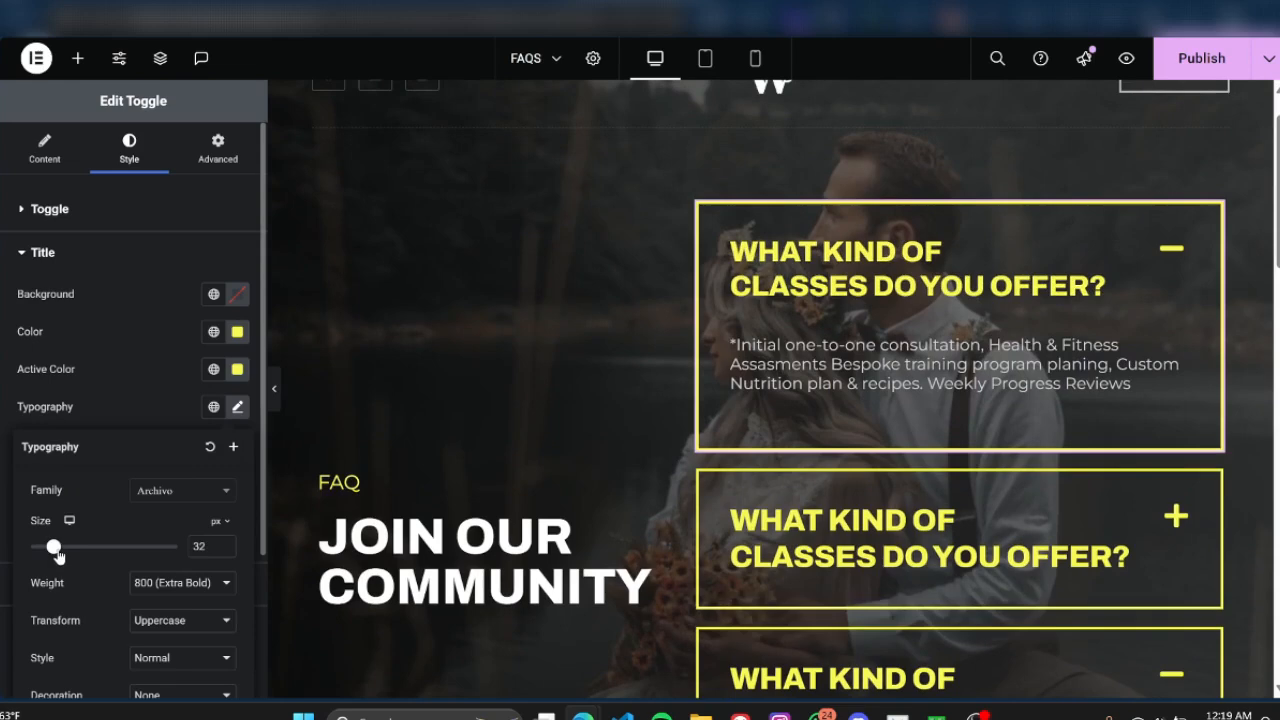
left_click(138, 401)
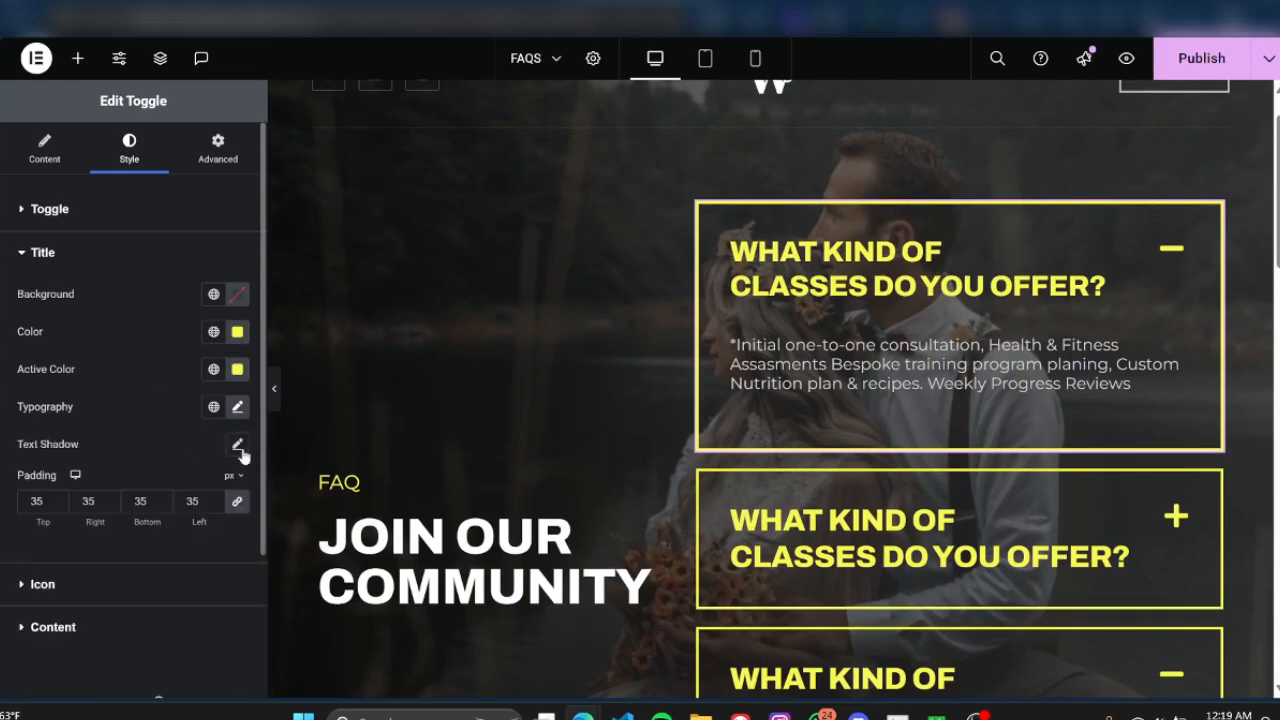
Review the toggle title's text shadow and padding, the icon style options, and the toggle item's title and content fields
left_click(239, 445)
left_click(216, 444)
scroll(211, 521, "down", 1)
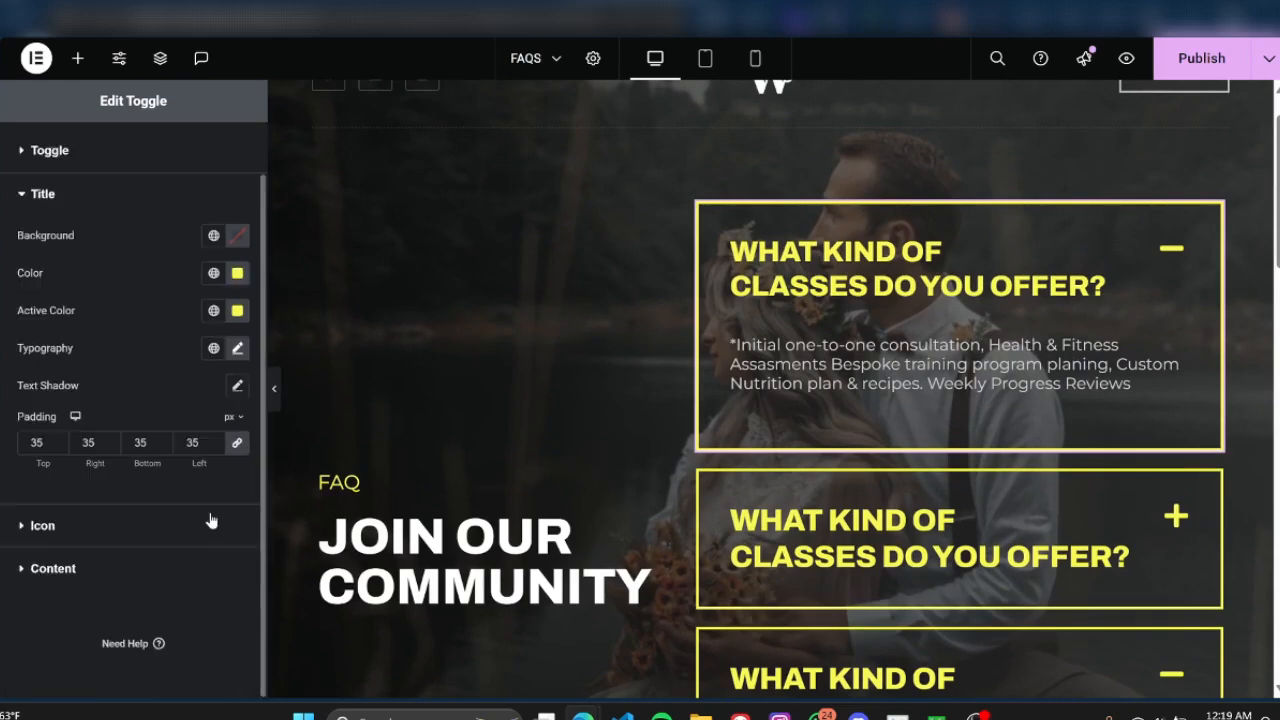
left_click(38, 528)
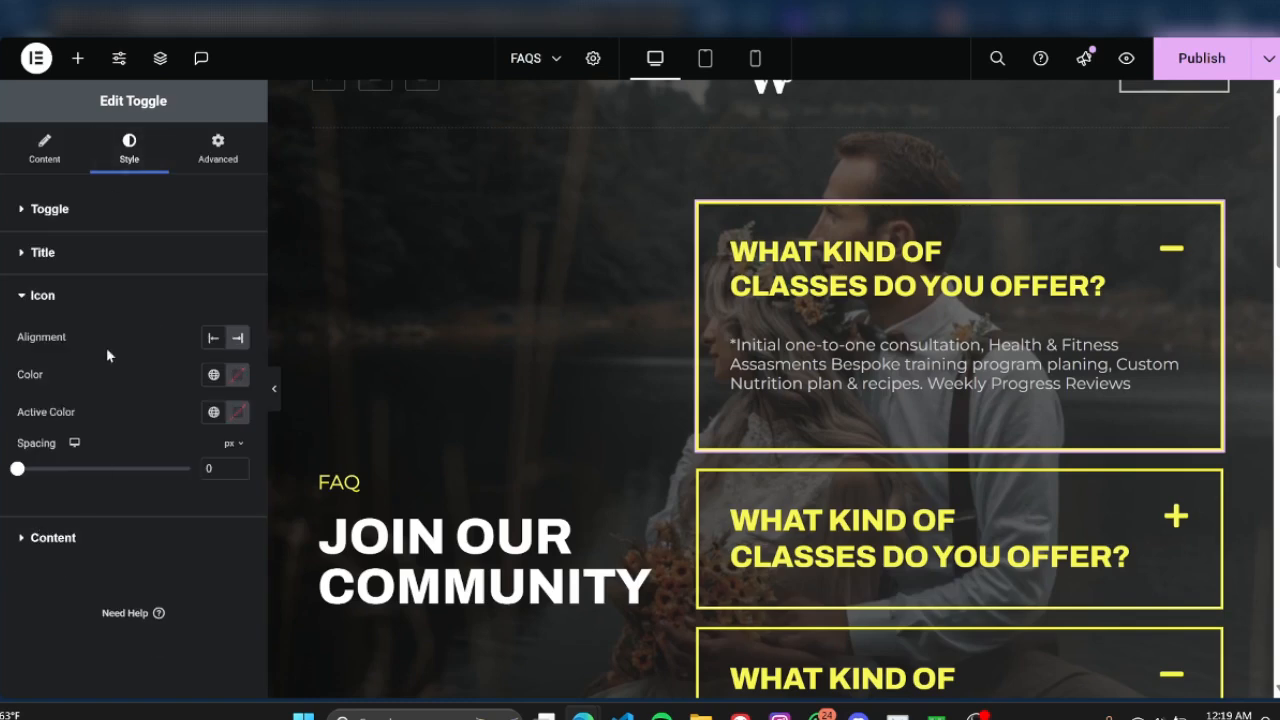
left_click(72, 160)
left_click(77, 396)
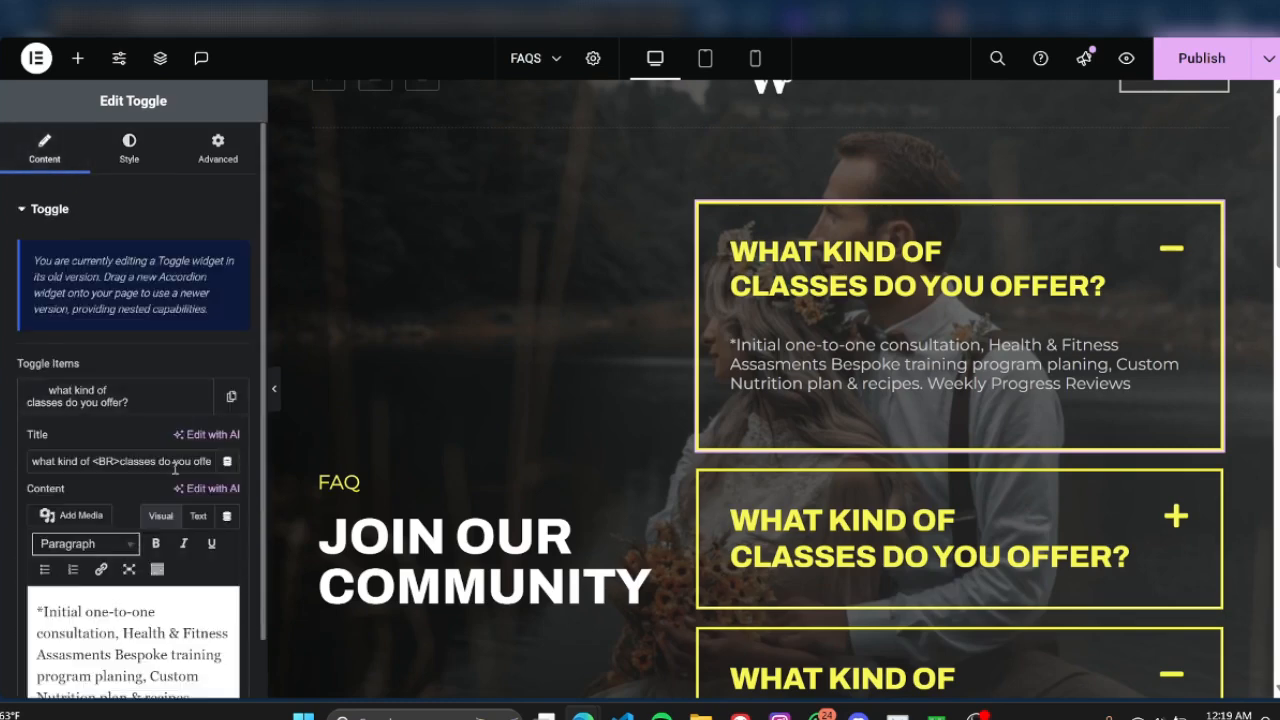
scroll(168, 468, "down", 3)
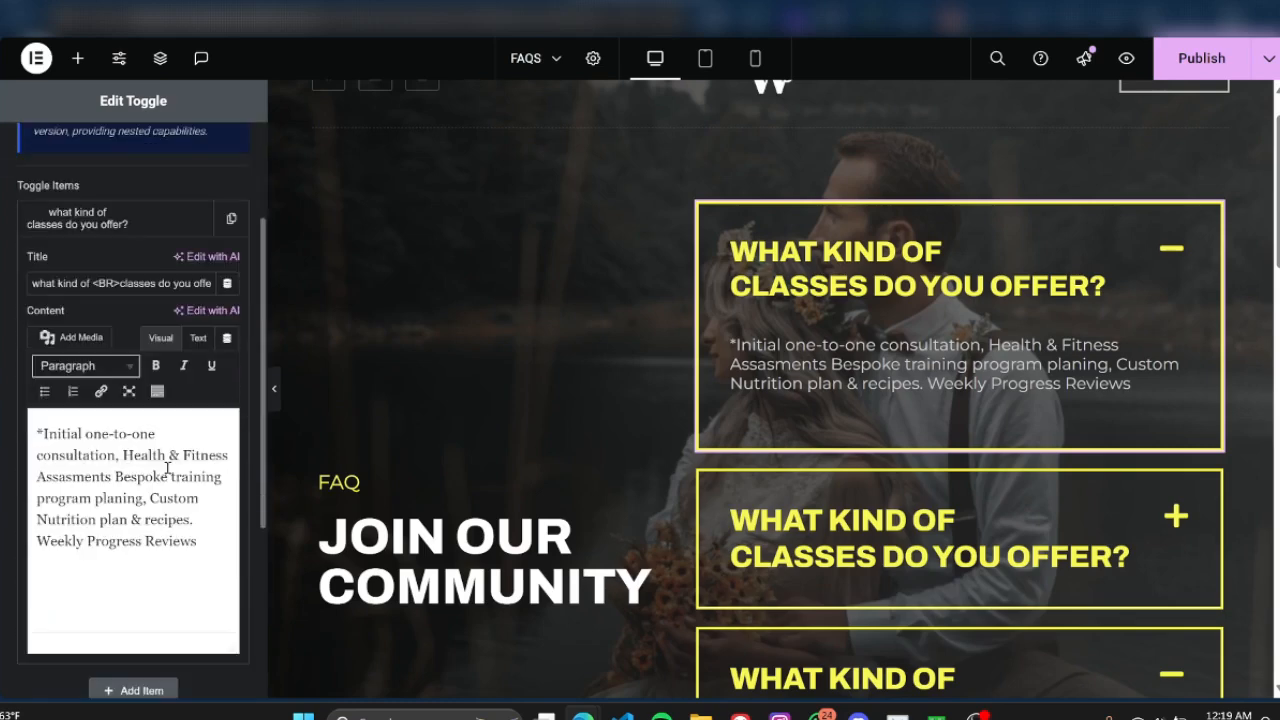
scroll(124, 258, "up", 3)
Set the first toggle's icon color to white, #FFFFFF, after testing its collapse and expand behavior
left_click(129, 150)
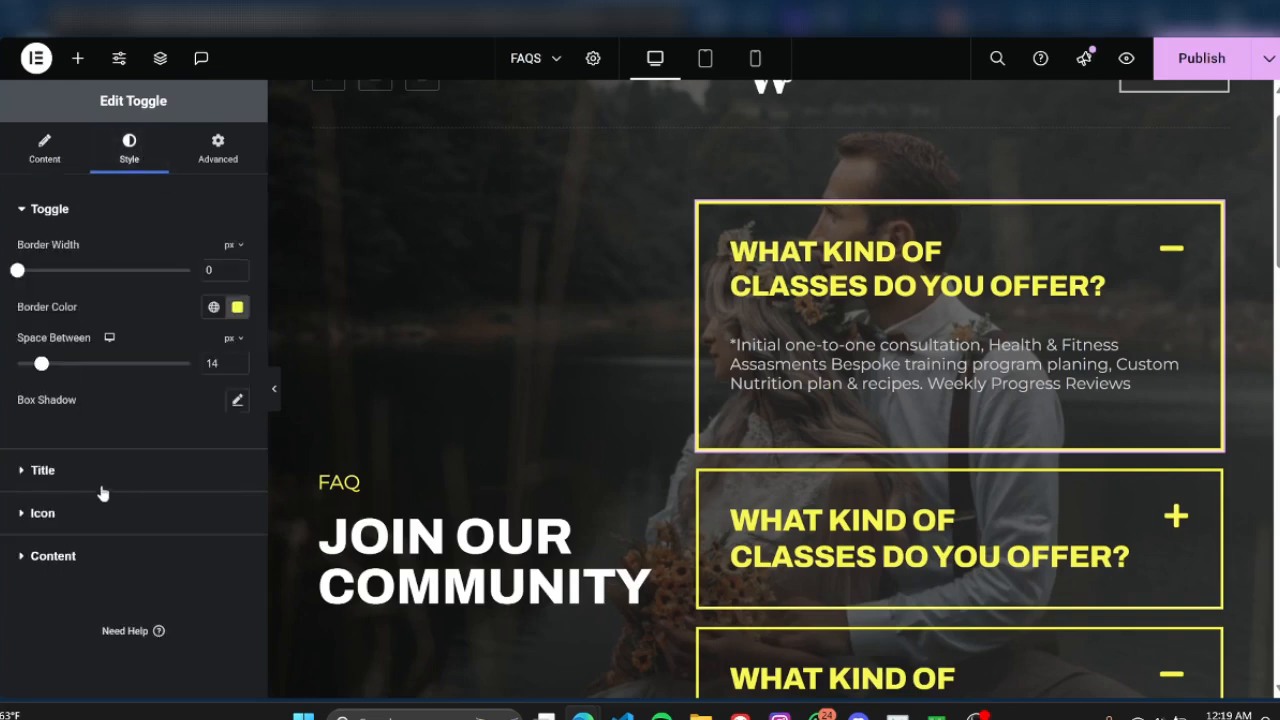
left_click(104, 507)
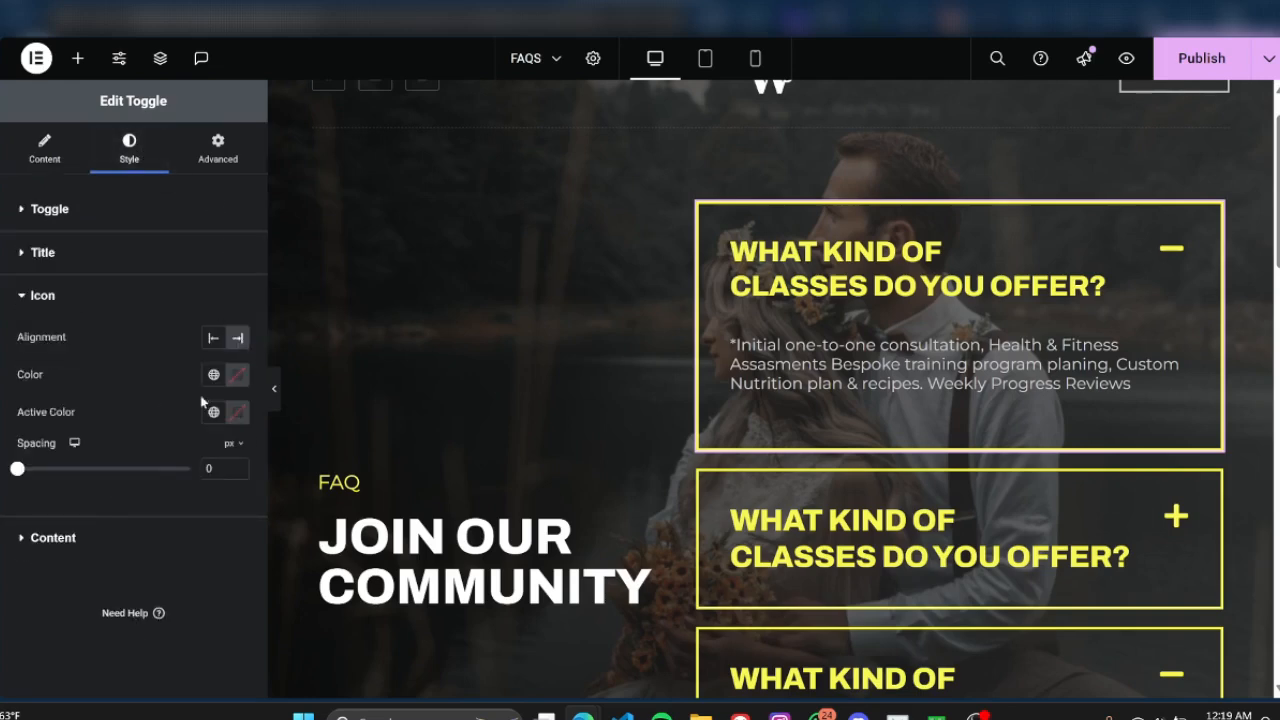
left_click(1174, 258)
left_click(1176, 256)
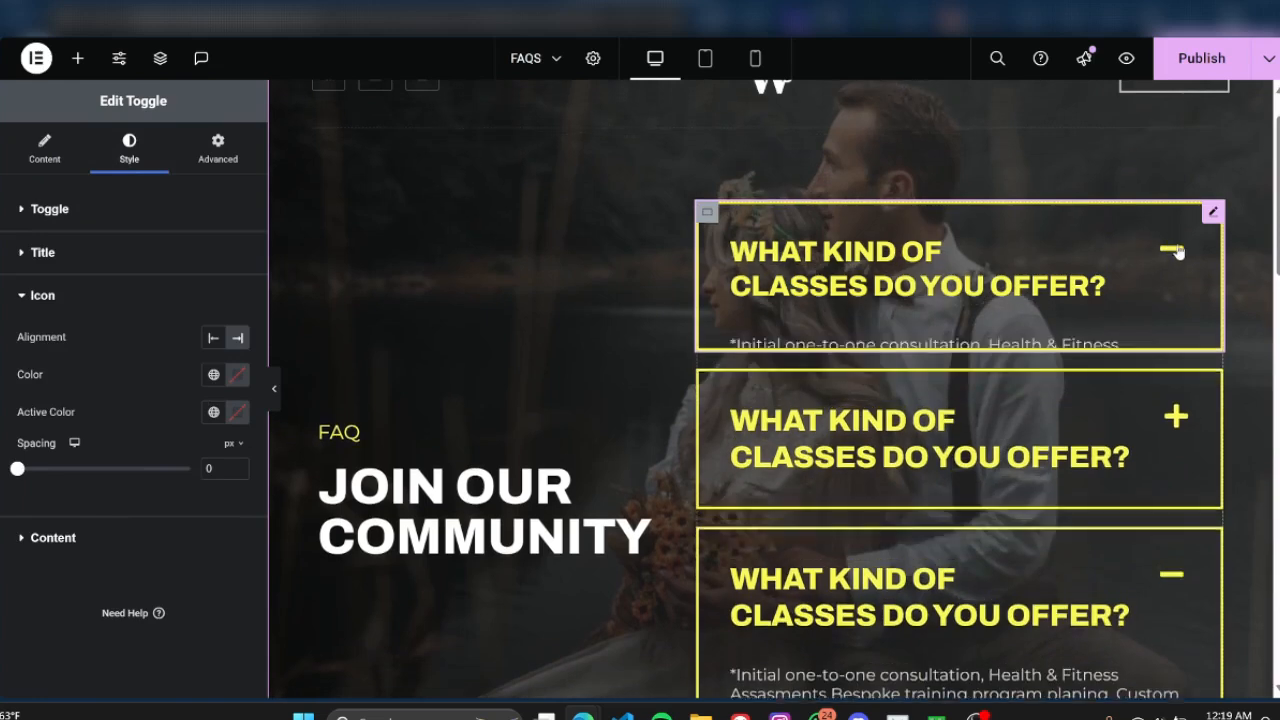
left_click(244, 378)
left_click_drag(263, 450, 132, 446)
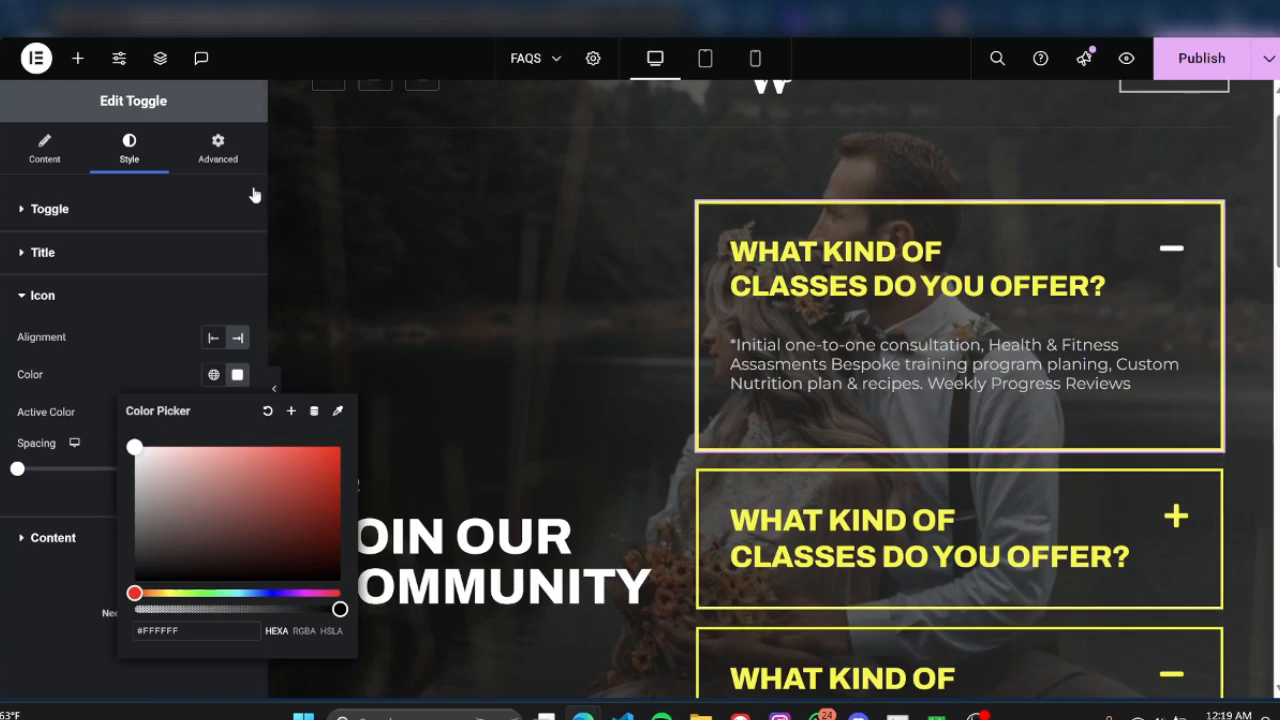
Review the toggle item's title and content, and collapse the item to show the icon, HTML tag and FAQ schema options
left_click(42, 152)
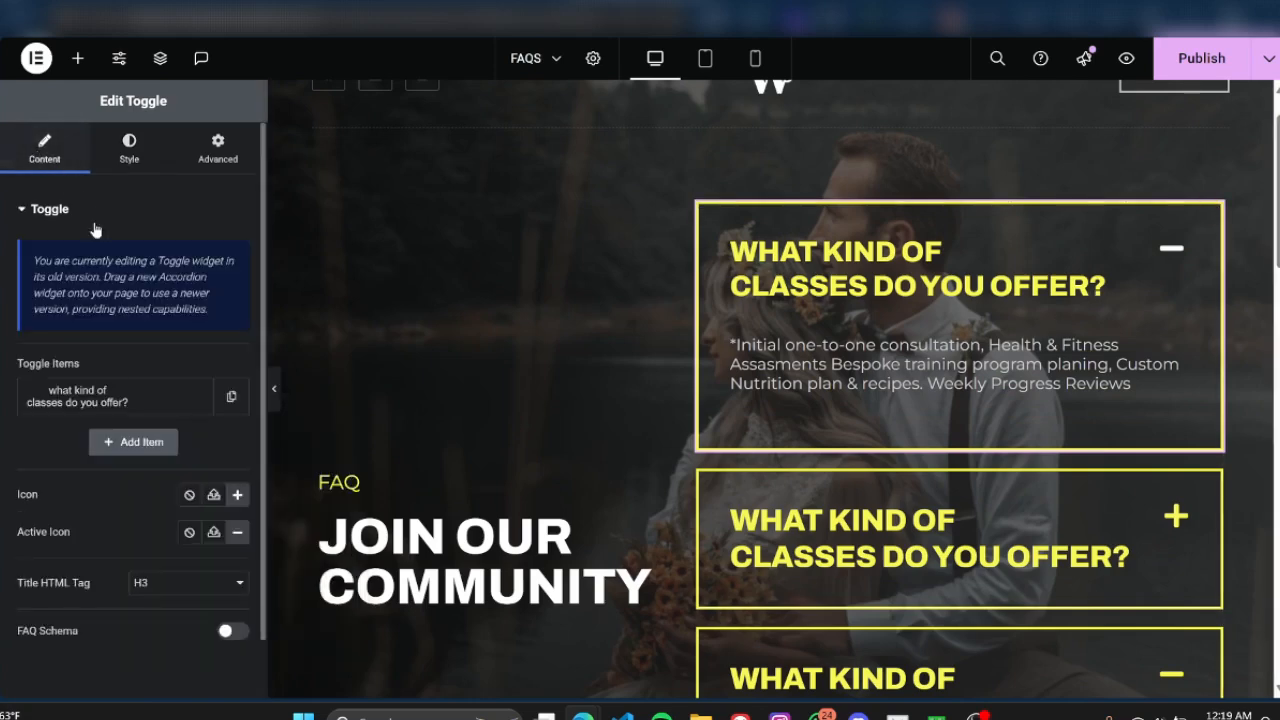
left_click(88, 400)
scroll(131, 360, "down", 2)
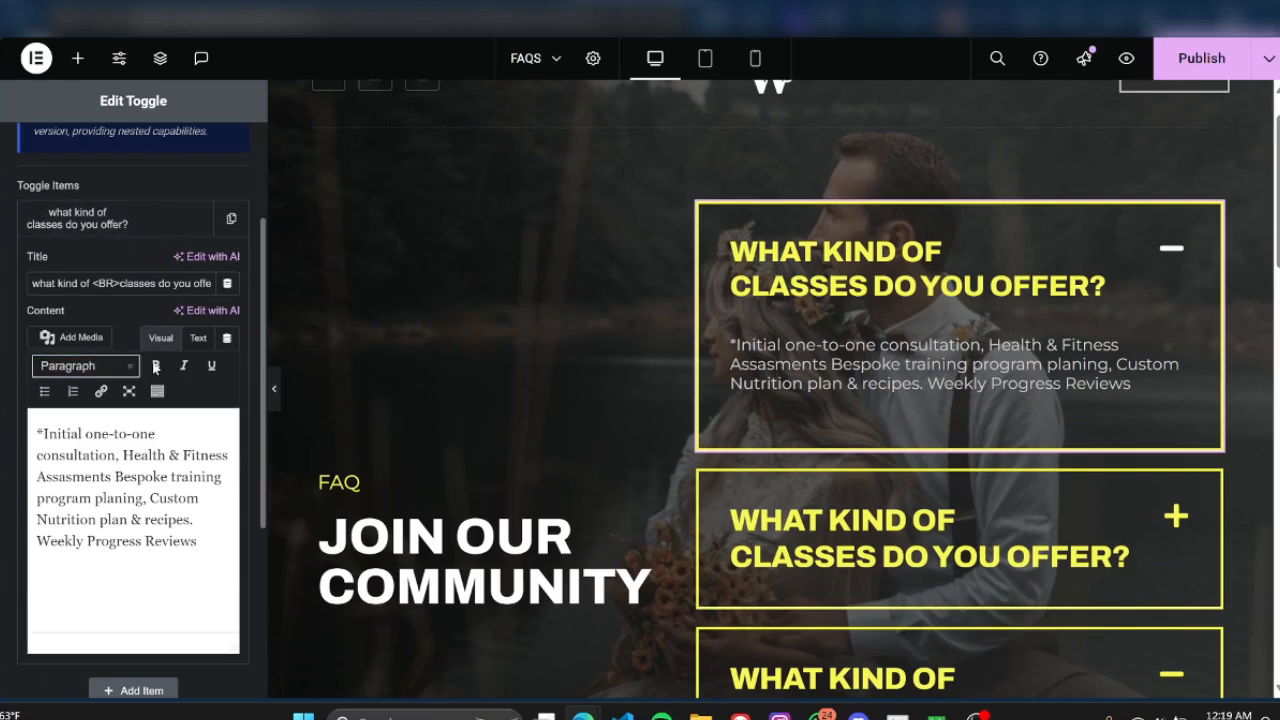
left_click(120, 225)
scroll(114, 257, "up", 2)
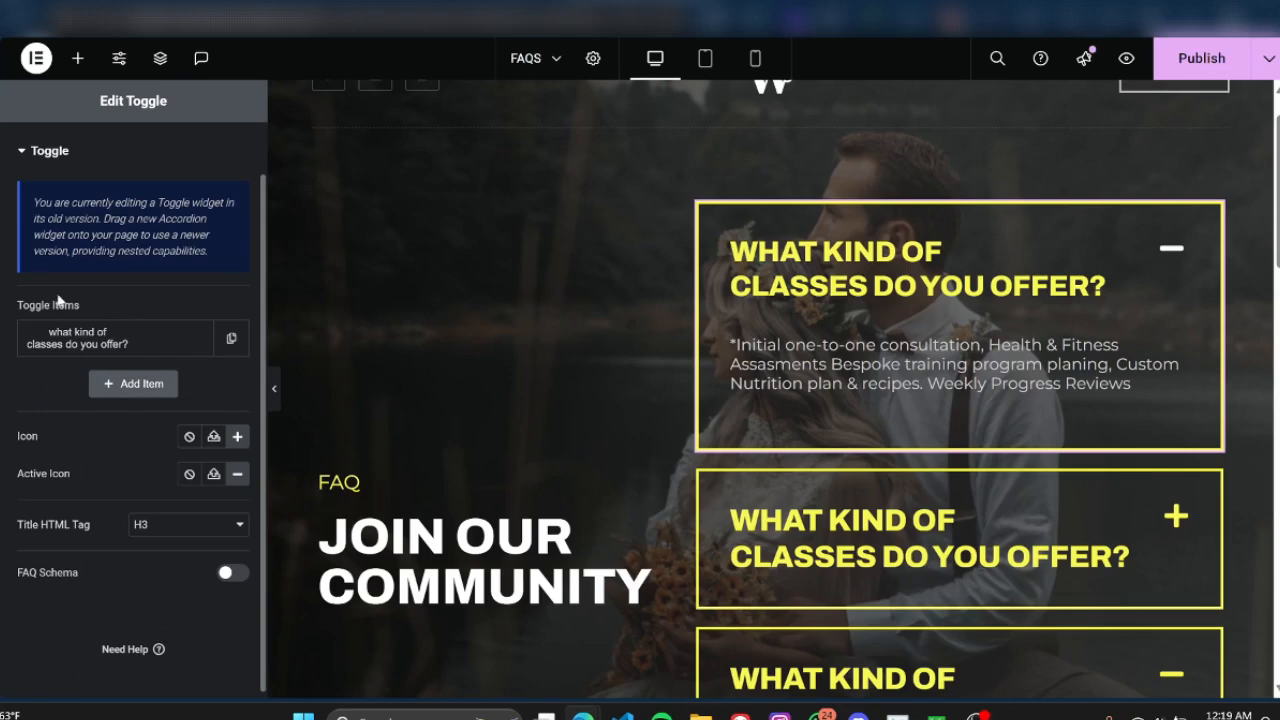
Clear the first toggle's icon and reassign the Plus icon by searching all icons in the icon library for "plus"
left_click(89, 344)
left_click(89, 344)
left_click(188, 438)
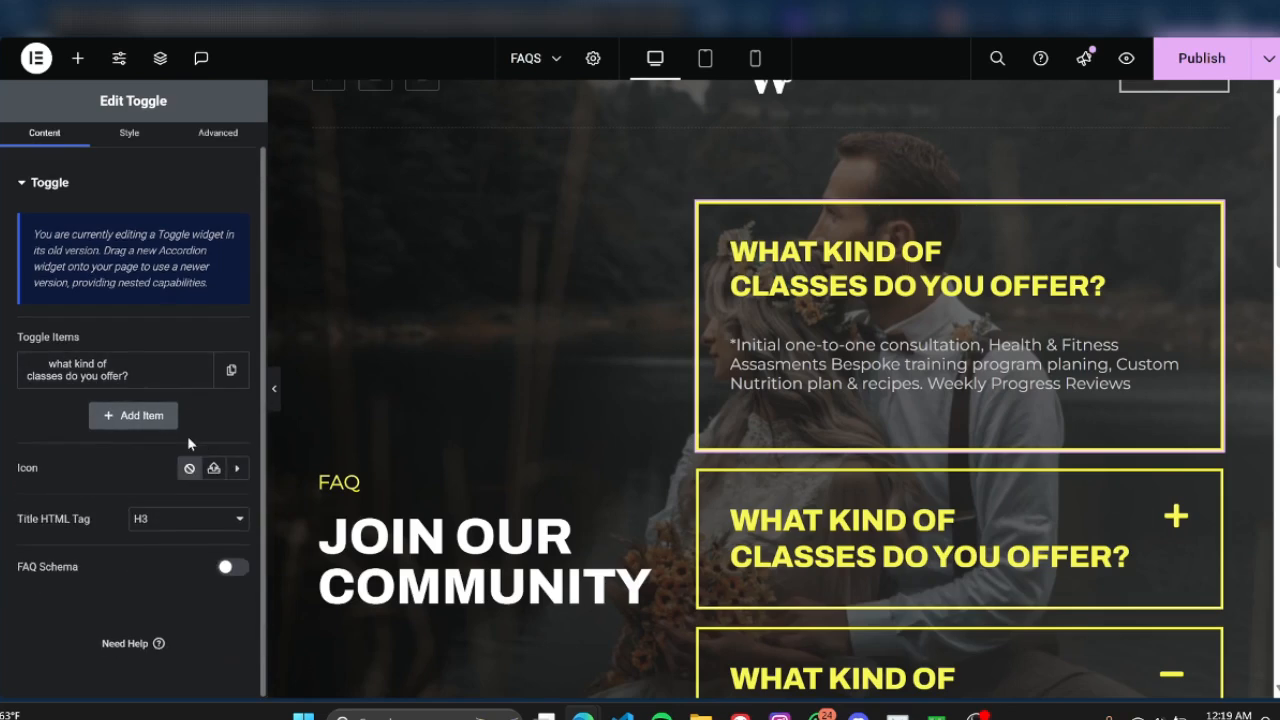
left_click(238, 472)
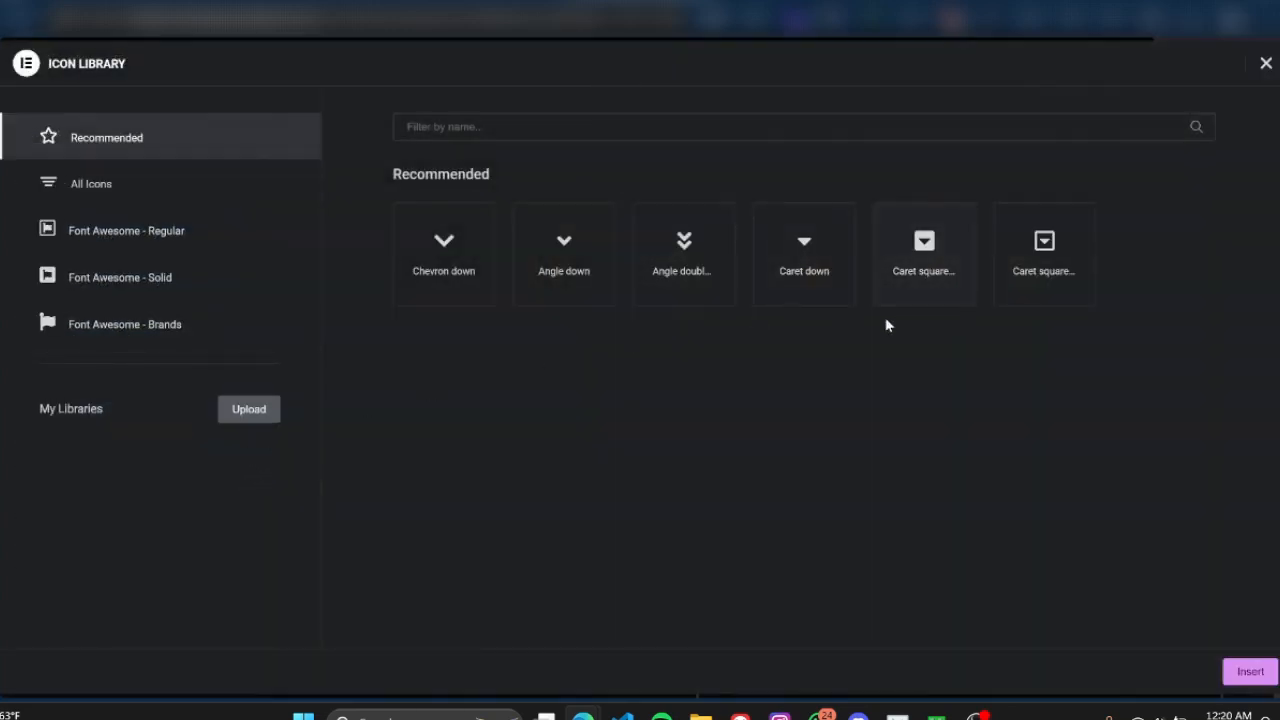
left_click(482, 126)
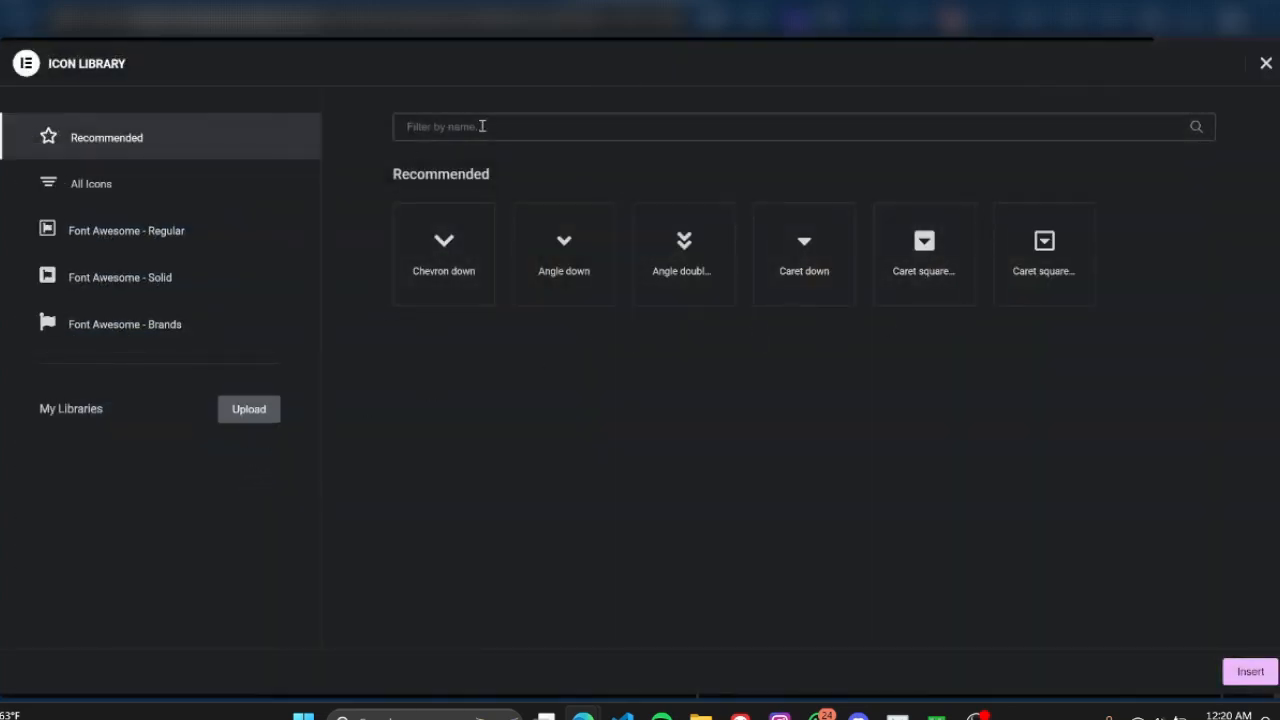
type("plus")
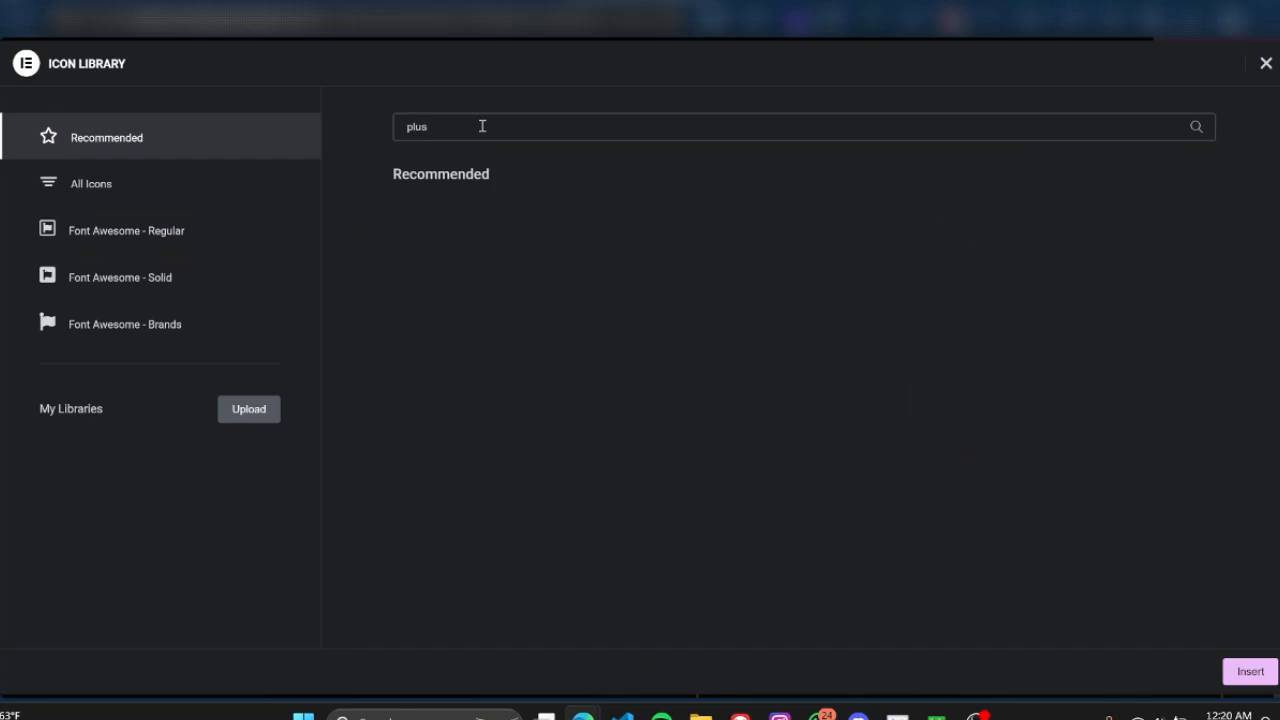
left_click(199, 182)
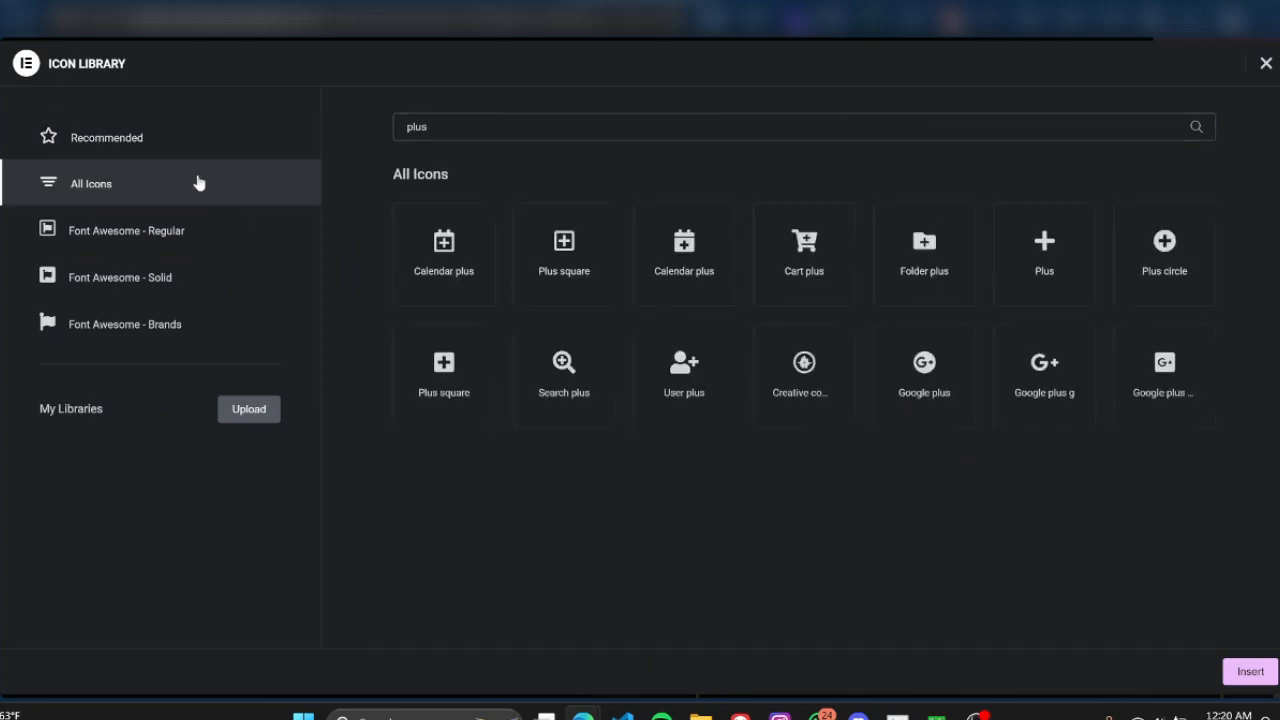
left_click(1026, 246)
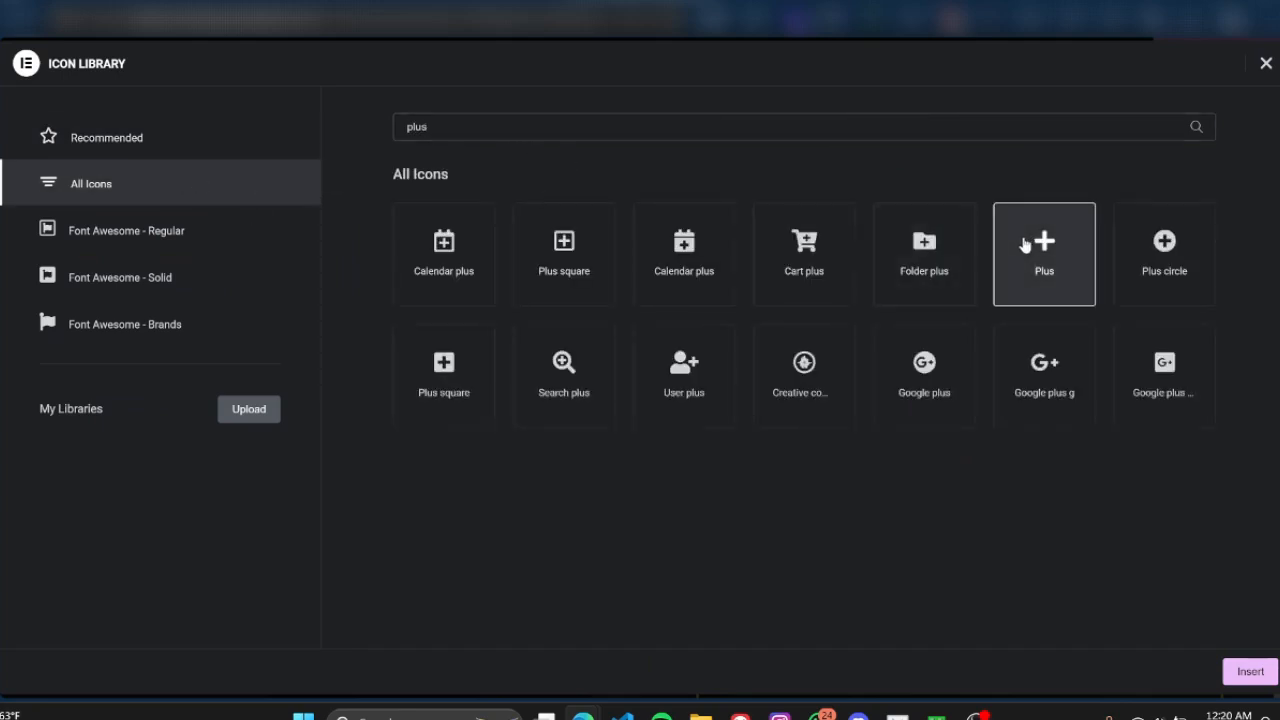
left_click(1250, 670)
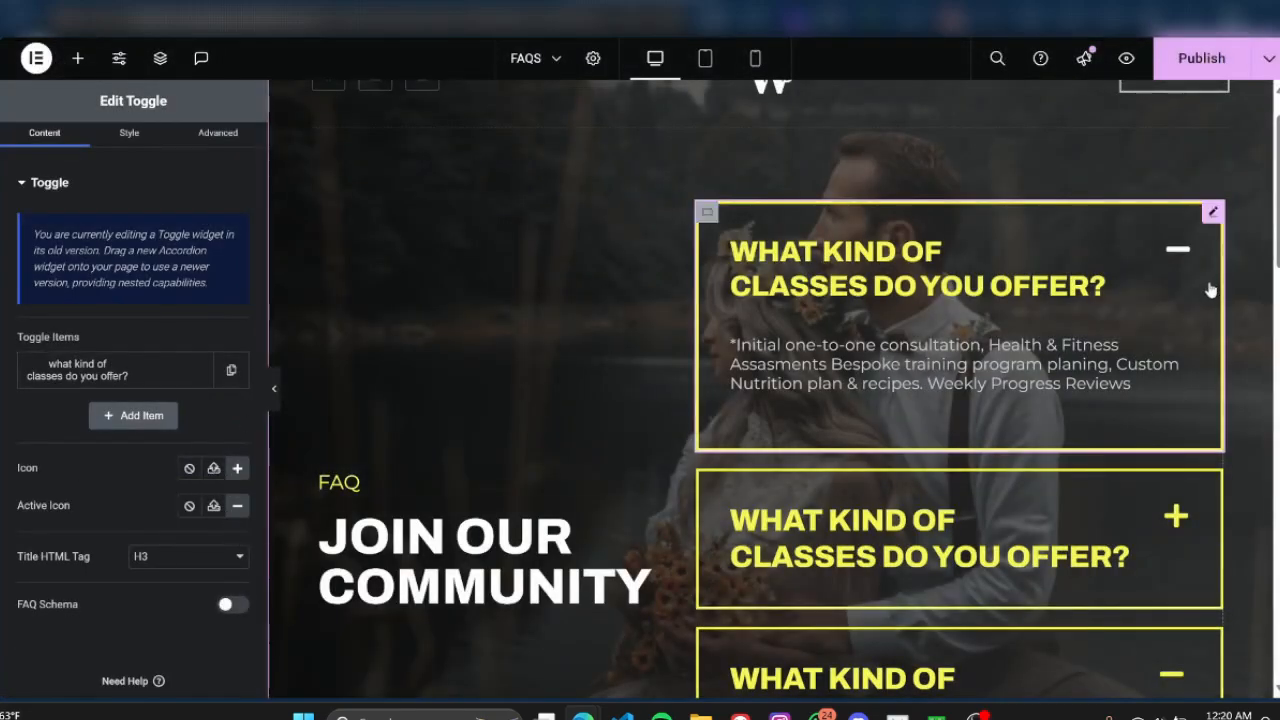
Try dark red and purple shades for the first toggle's icon color
left_click(129, 132)
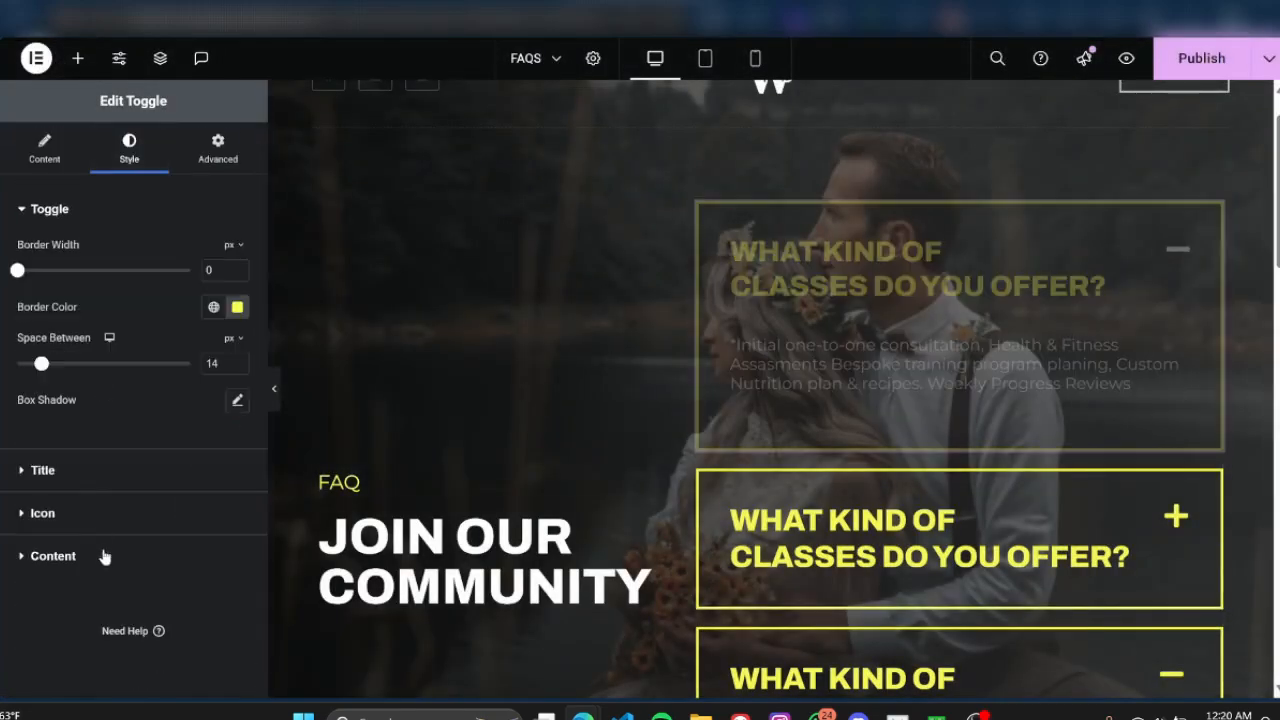
left_click(43, 514)
left_click(237, 374)
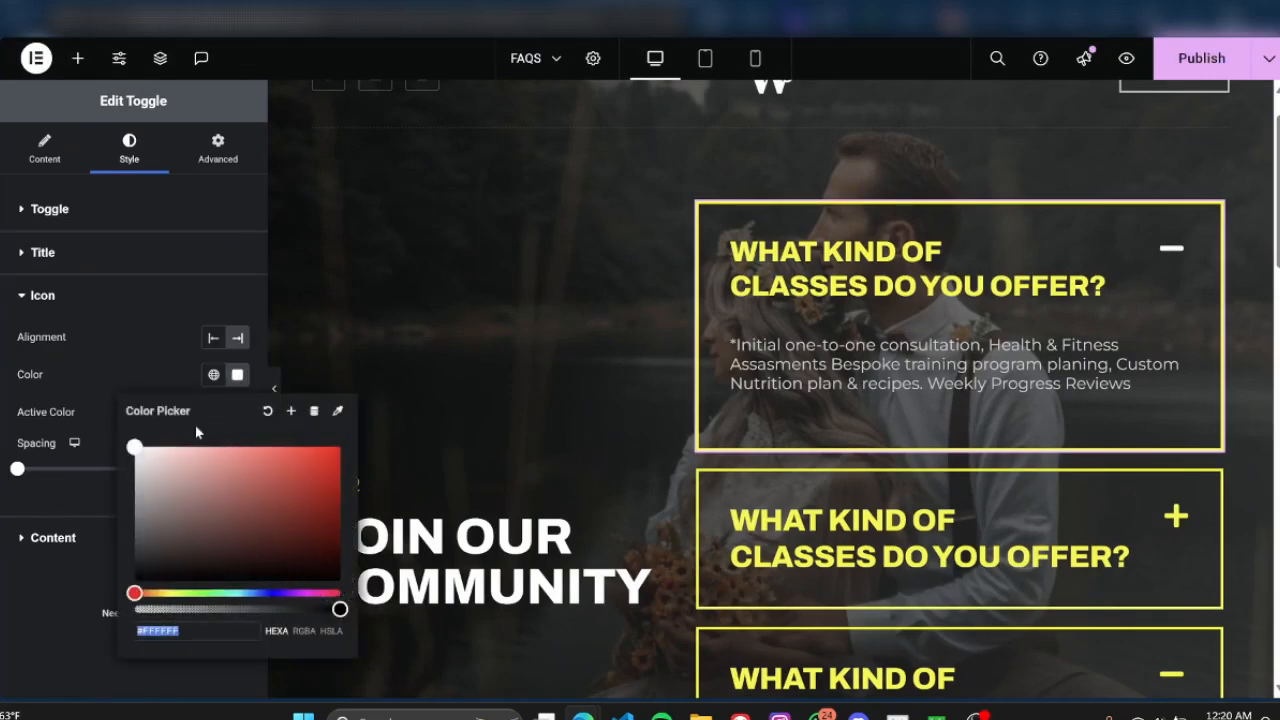
left_click_drag(245, 480, 292, 561)
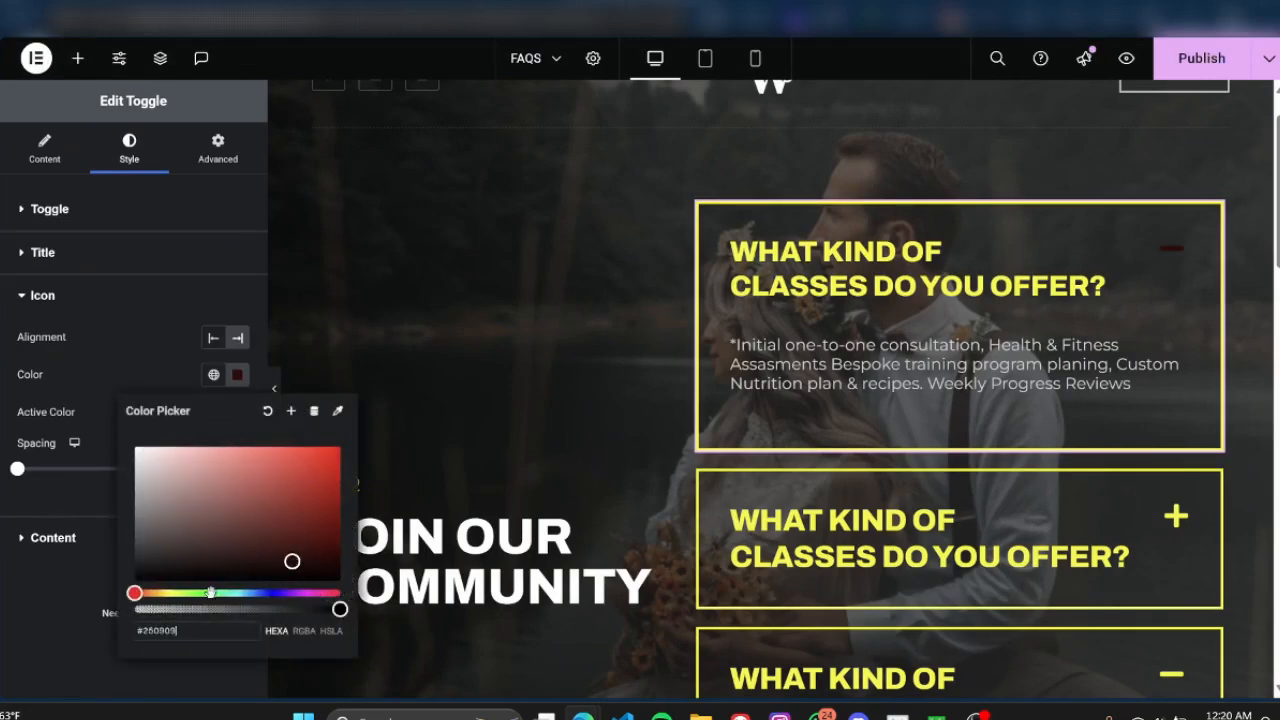
left_click_drag(210, 593, 288, 593)
left_click_drag(285, 512, 298, 485)
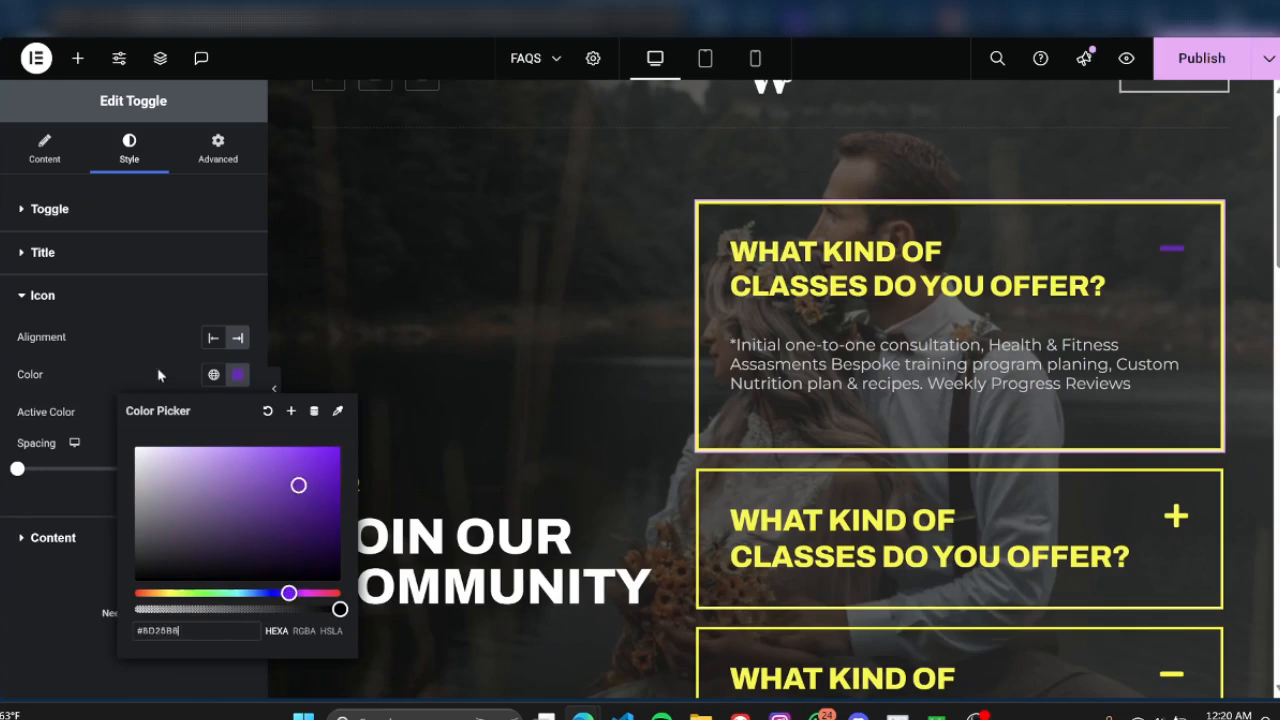
left_click(160, 375)
Set the first toggle's icon color to yellow, #F8F812
left_click(240, 377)
type("#F8F812")
left_click(145, 382)
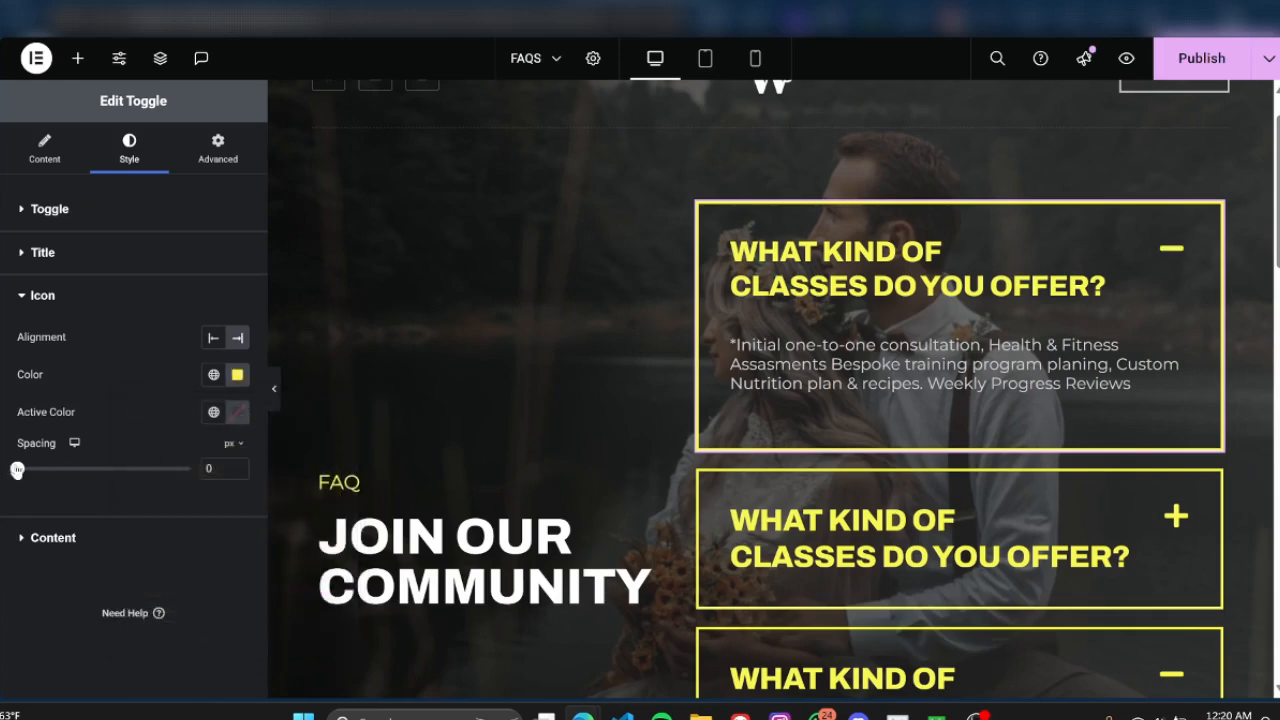
Review the first toggle's icon spacing, title colors, title padding and icon color settings
mouse_move(17, 470)
left_mouse_down()
mouse_move(50, 469)
mouse_move(32, 468)
left_mouse_up()
left_click(58, 262)
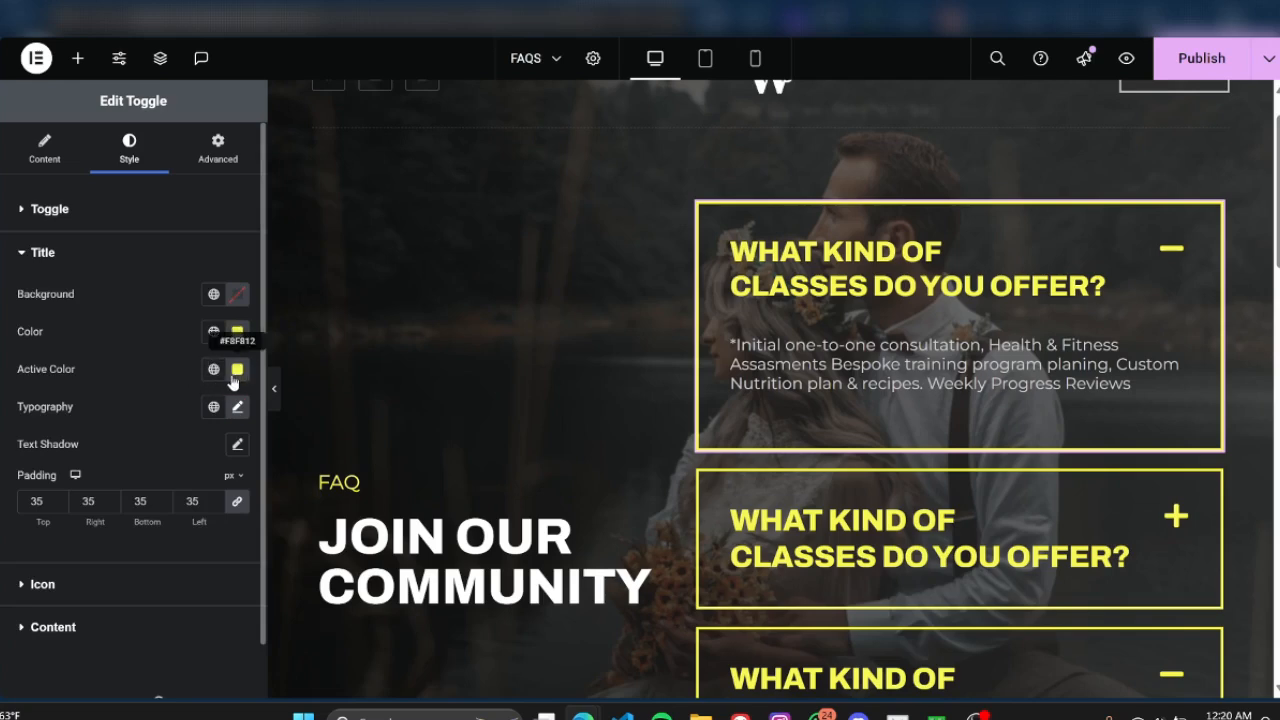
left_click(95, 229)
left_click(95, 222)
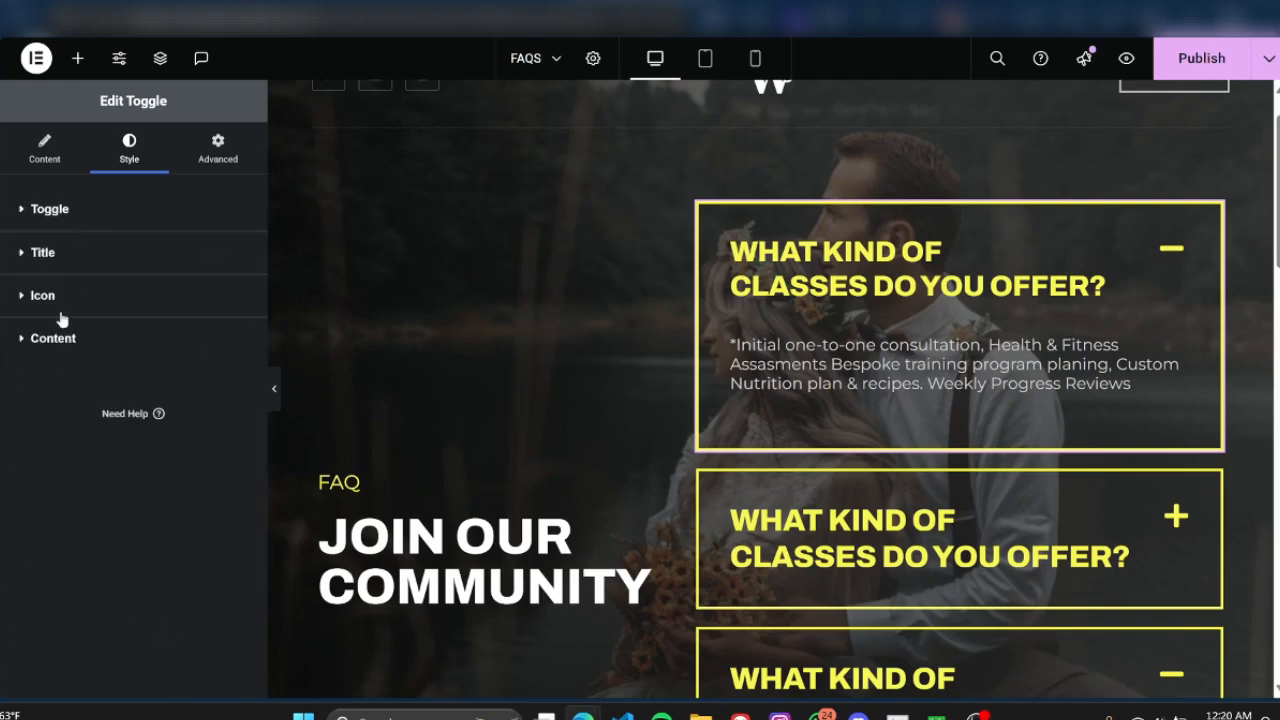
left_click(62, 300)
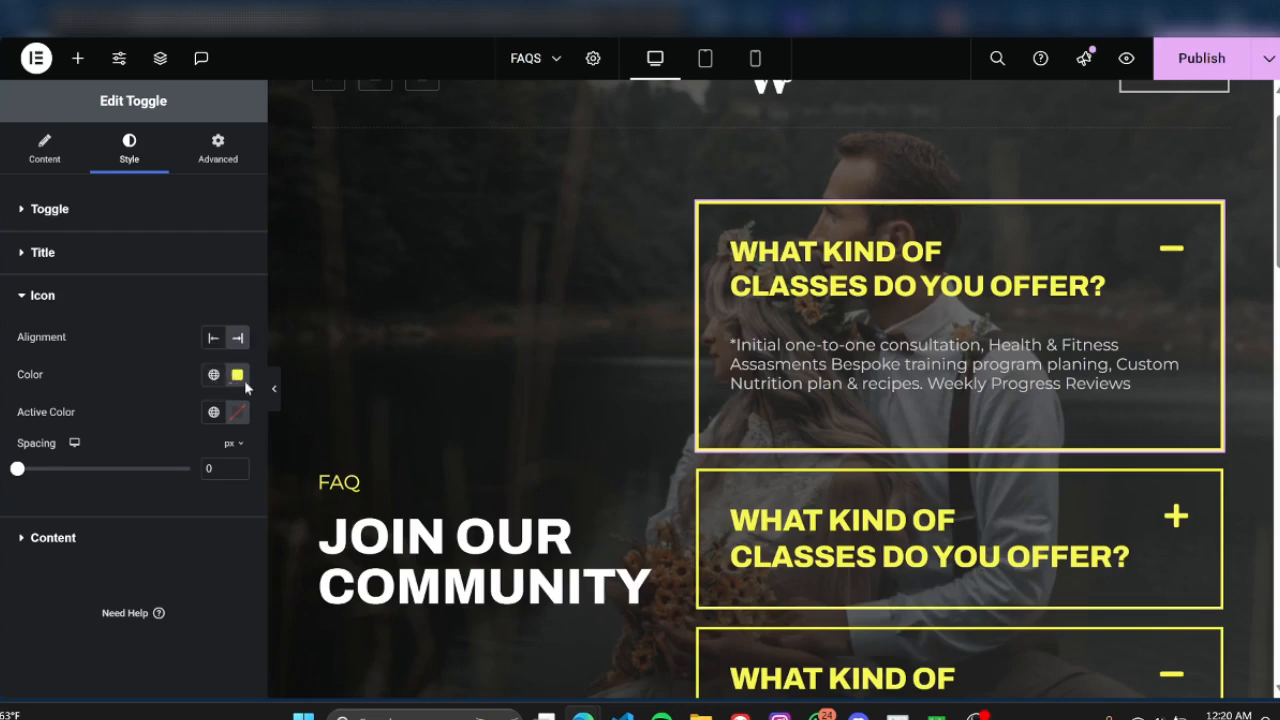
left_click(33, 297)
Set the first toggle's content text color to near-white, #FDFDFD
left_click(70, 339)
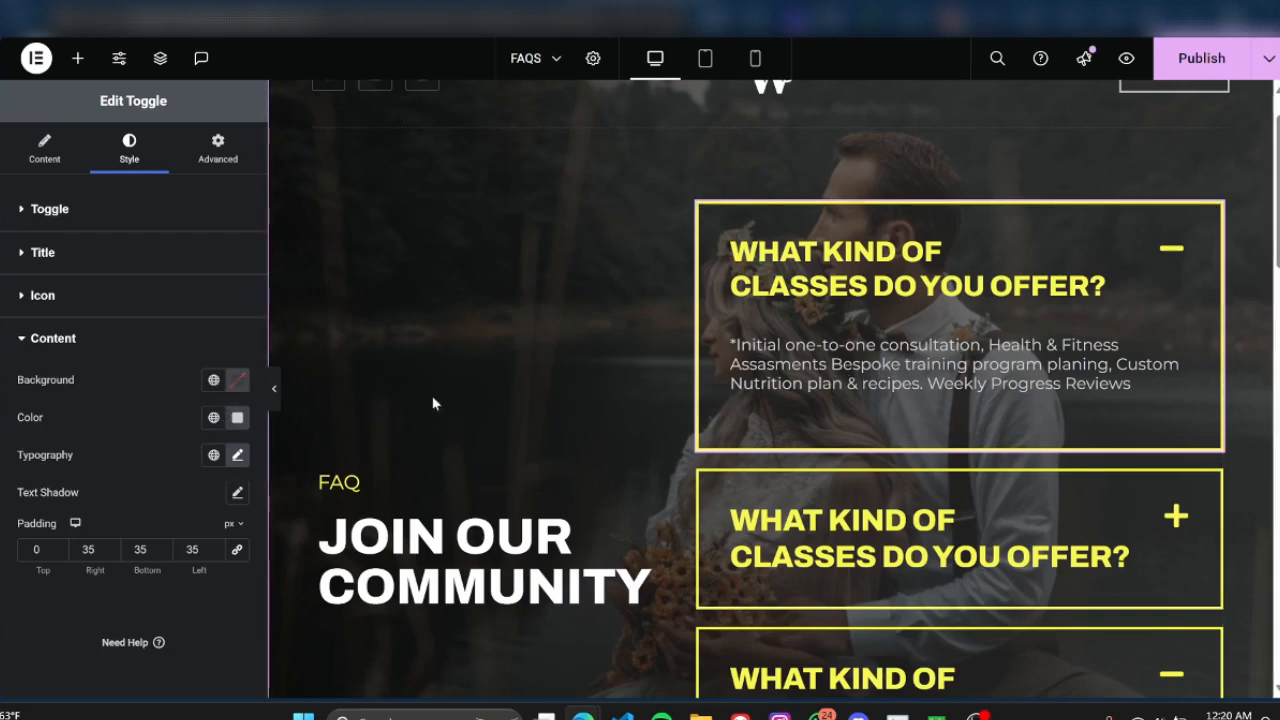
left_click(237, 417)
left_click_drag(165, 215, 124, 201)
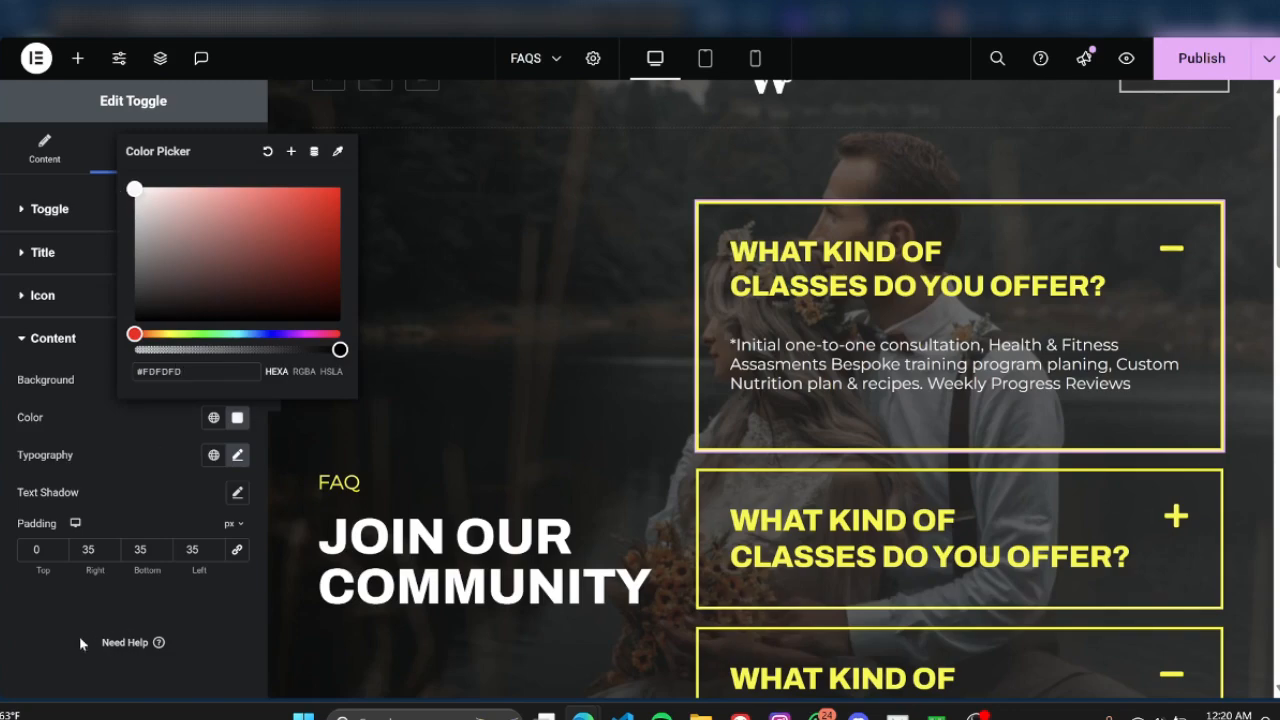
left_click(37, 614)
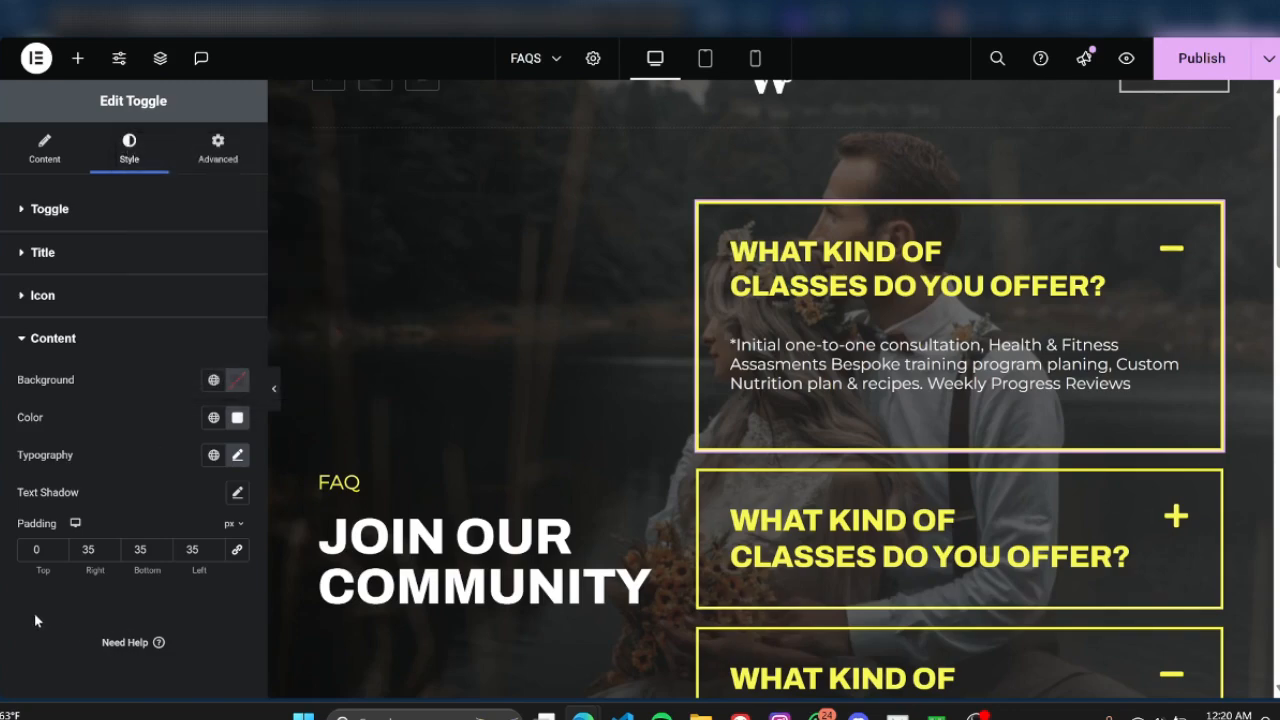
Preview the FAQ section at full width without the editing panel and compare the three toggles' styling
scroll(980, 343, "down", 3)
scroll(980, 343, "up", 3)
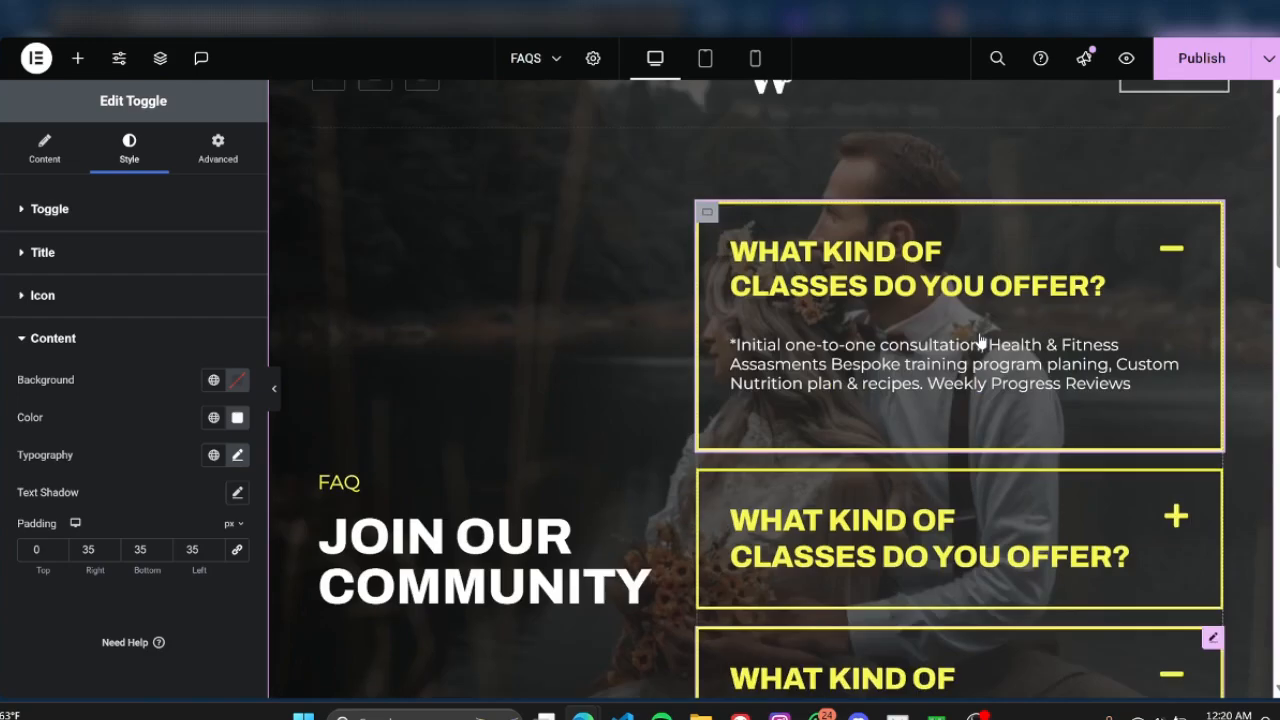
scroll(980, 343, "up", 1)
left_click(273, 395)
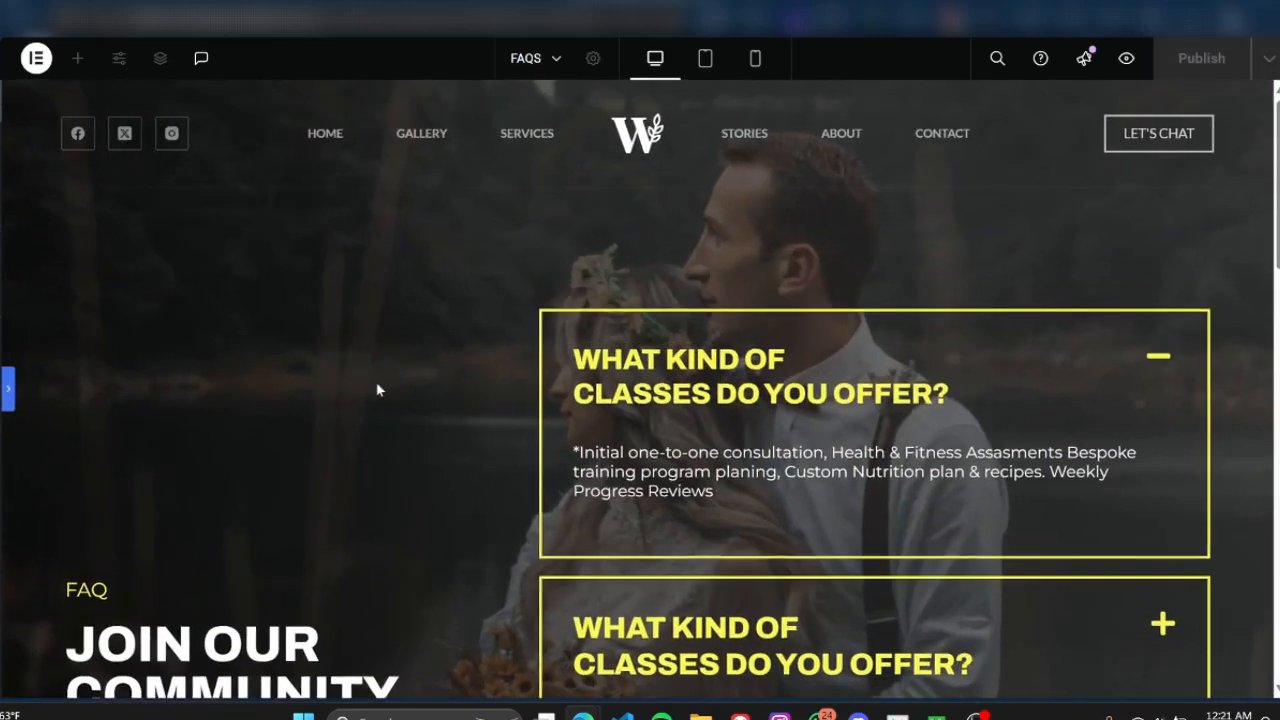
scroll(1206, 274, "down", 3)
scroll(1206, 274, "up", 3)
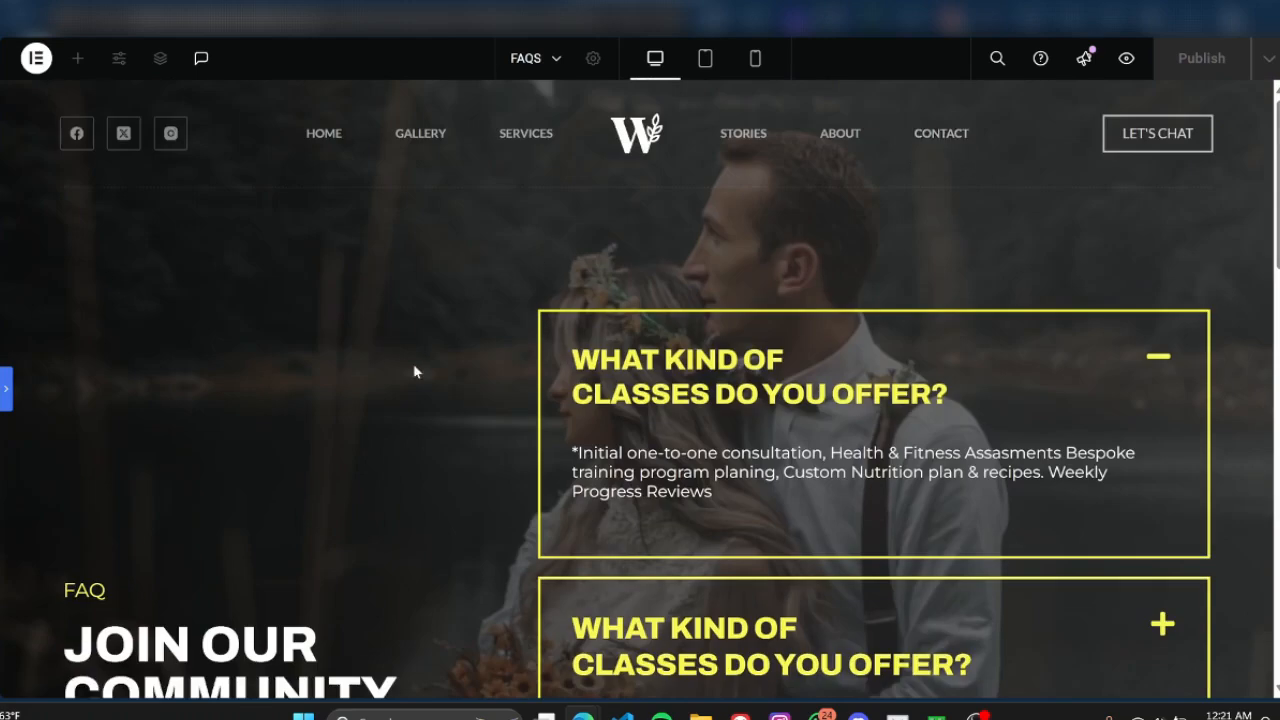
scroll(480, 333, "down", 3)
scroll(491, 329, "up", 3)
scroll(492, 328, "down", 3)
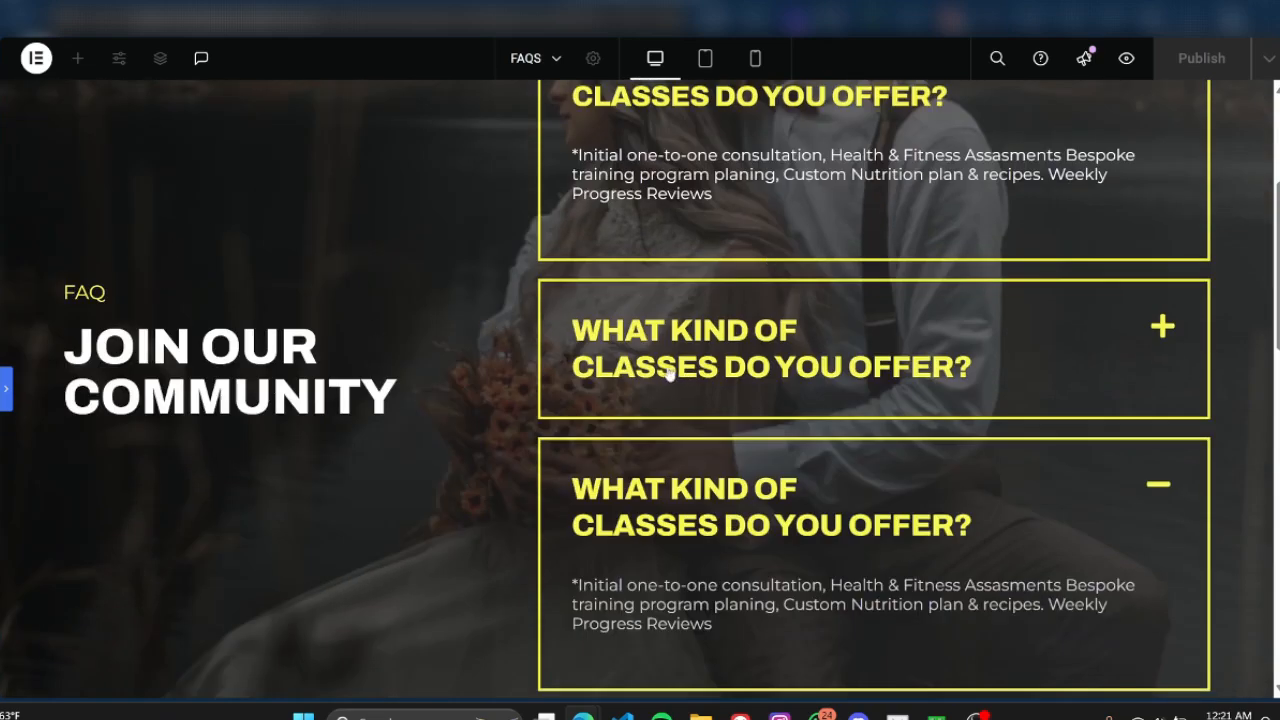
left_click(5, 390)
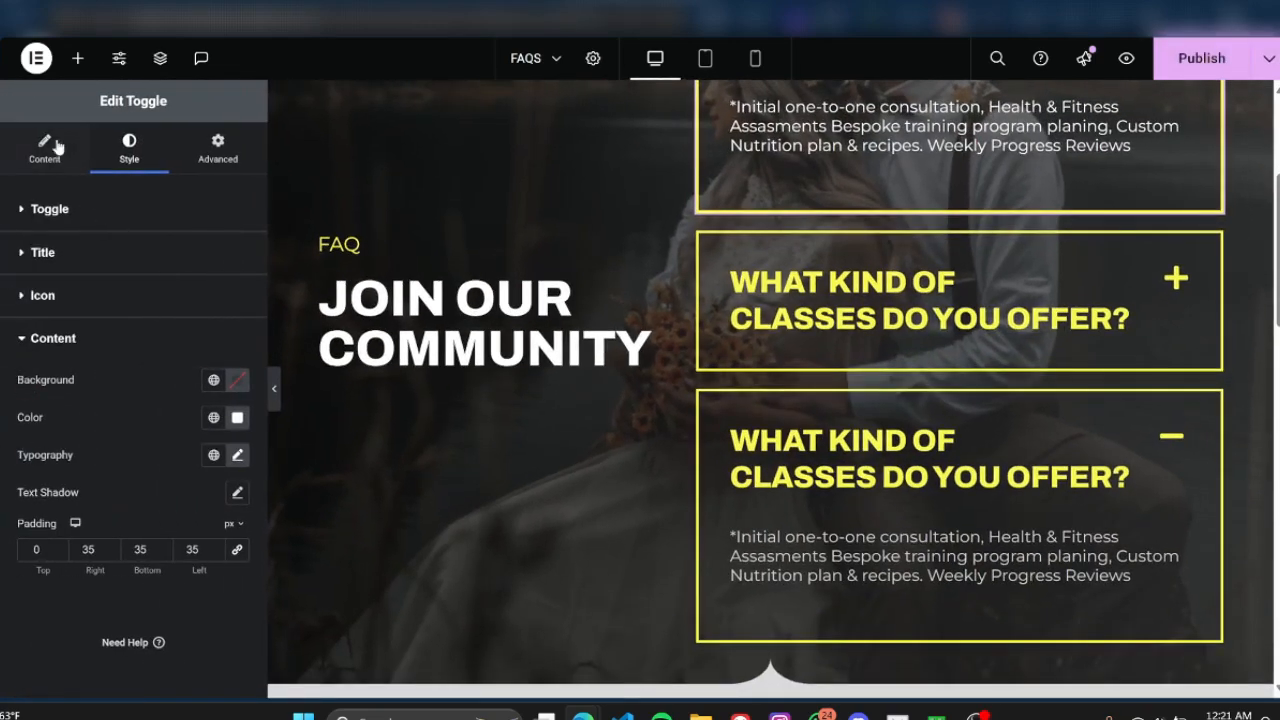
Review the first toggle's content settings and examine the page layout from the header through the community form to the footer
left_click(45, 148)
scroll(680, 275, "up", 2)
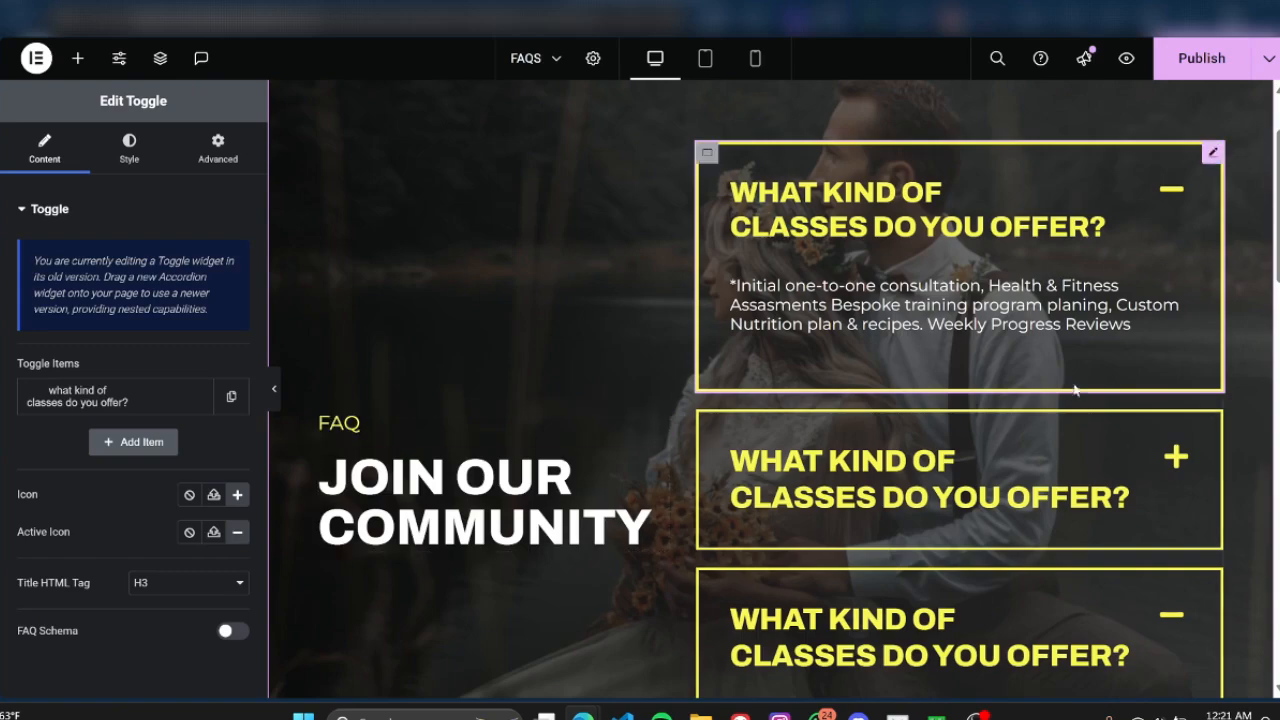
scroll(1117, 302, "down", 3)
scroll(1117, 302, "down", 1)
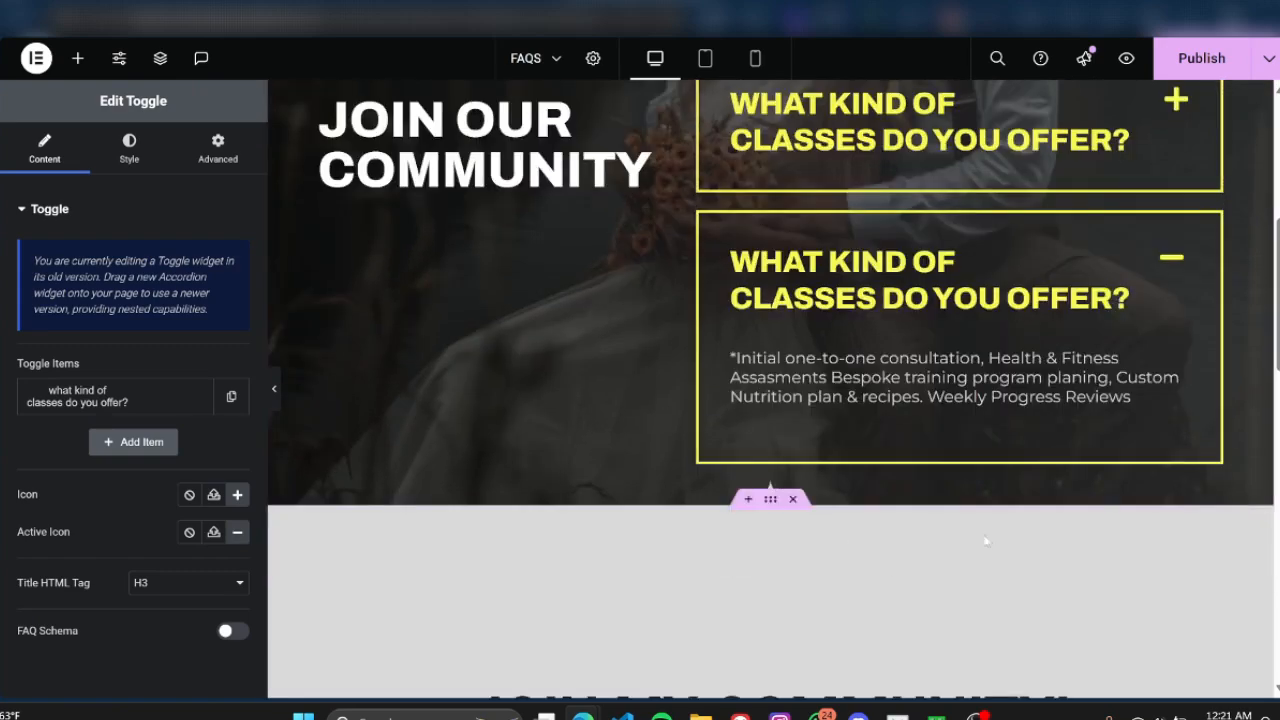
scroll(773, 493, "up", 5)
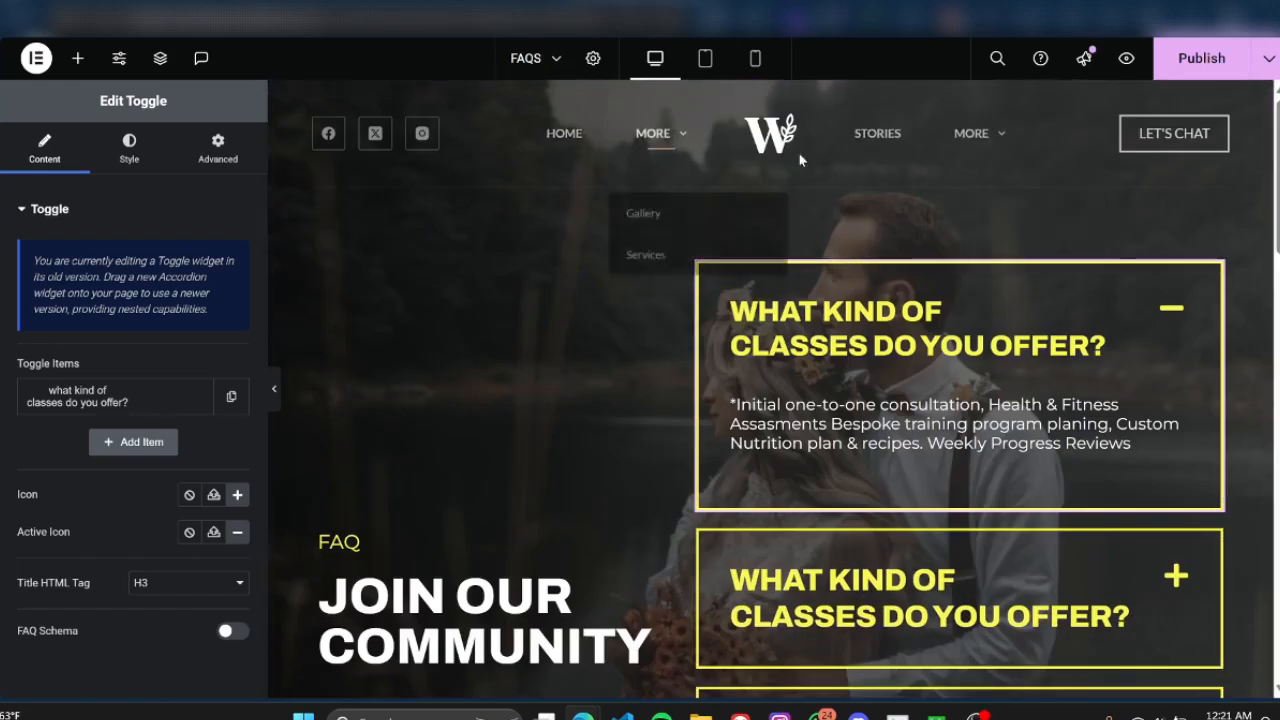
scroll(536, 362, "down", 12)
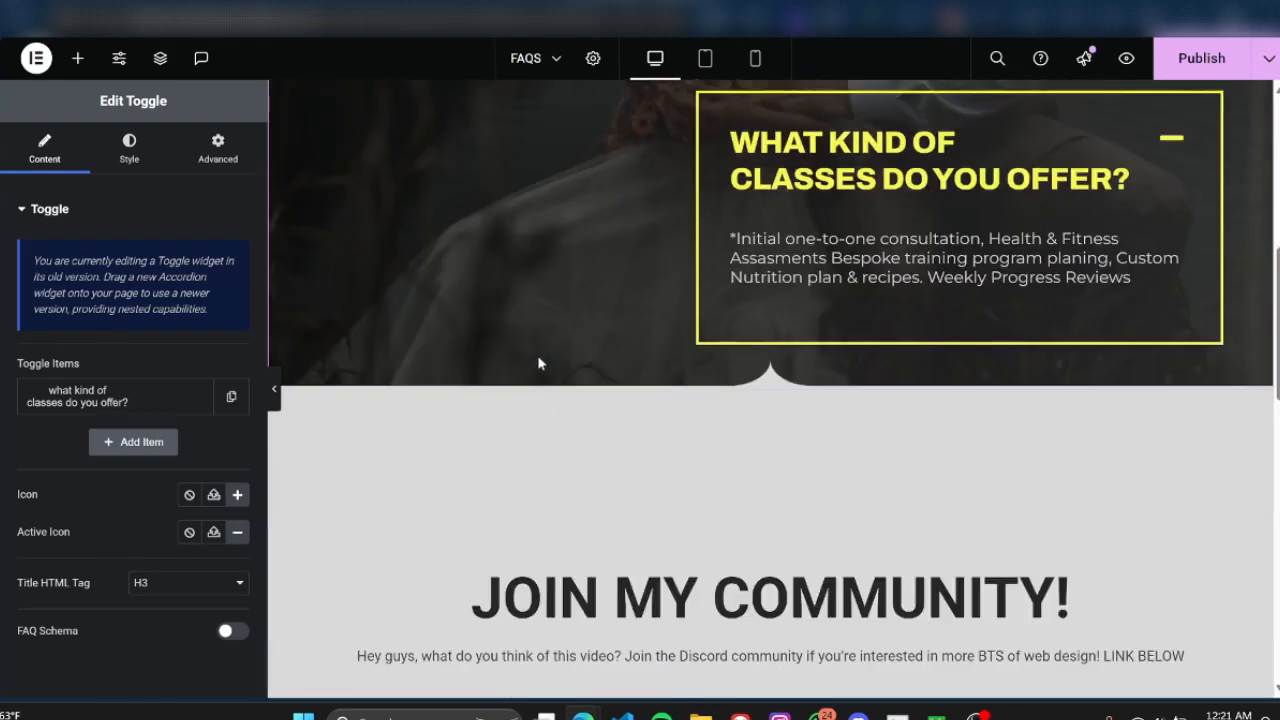
scroll(539, 363, "up", 2)
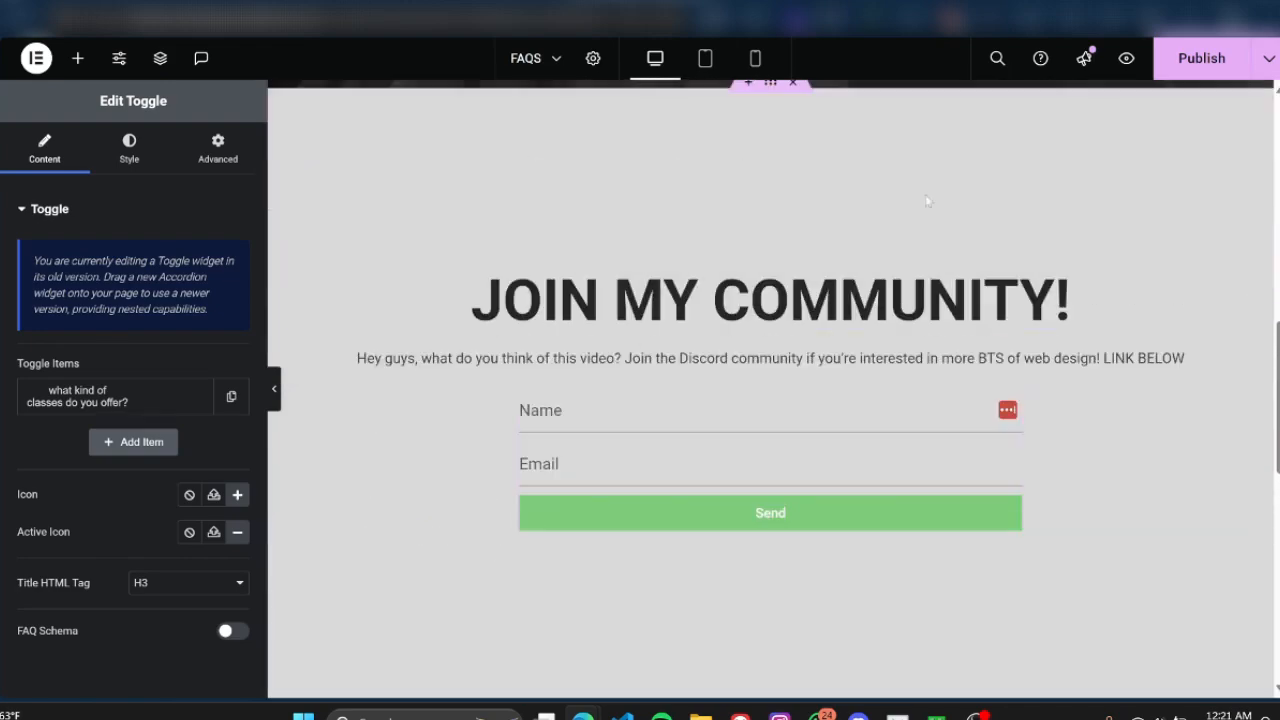
scroll(677, 408, "up", 8)
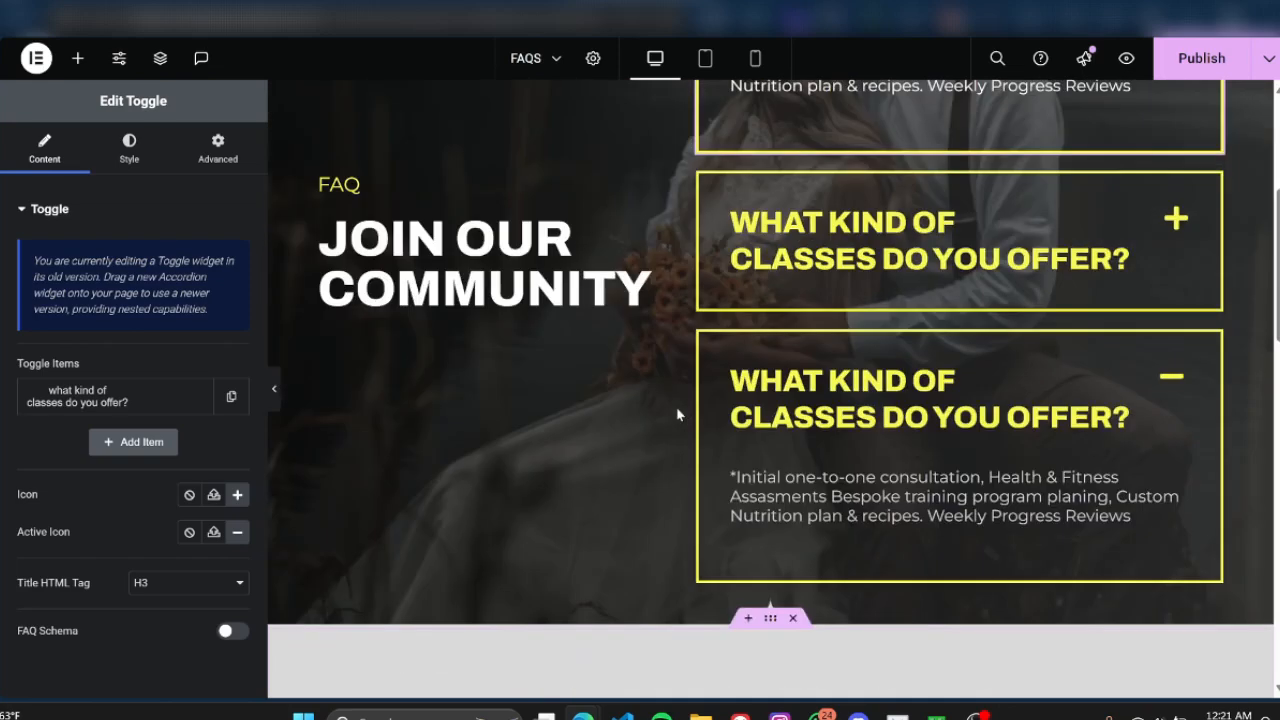
scroll(712, 352, "down", 6)
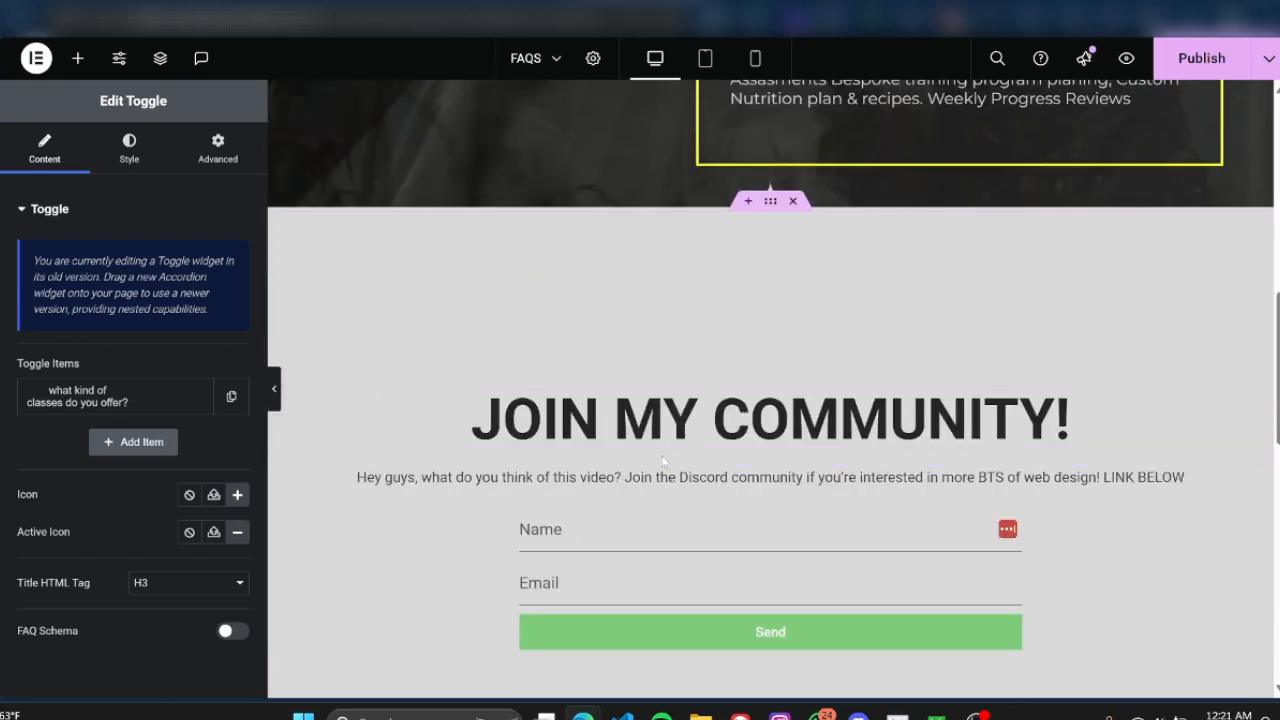
scroll(755, 320, "down", 12)
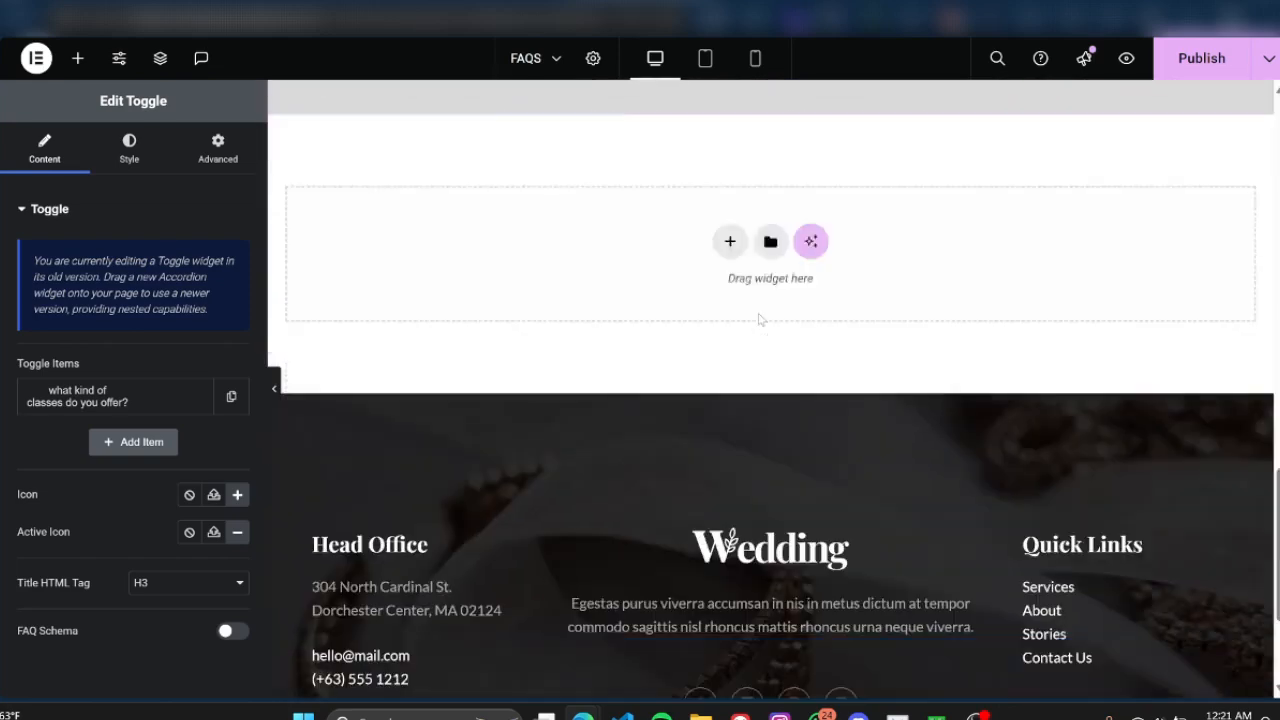
scroll(760, 319, "up", 12)
scroll(760, 319, "down", 5)
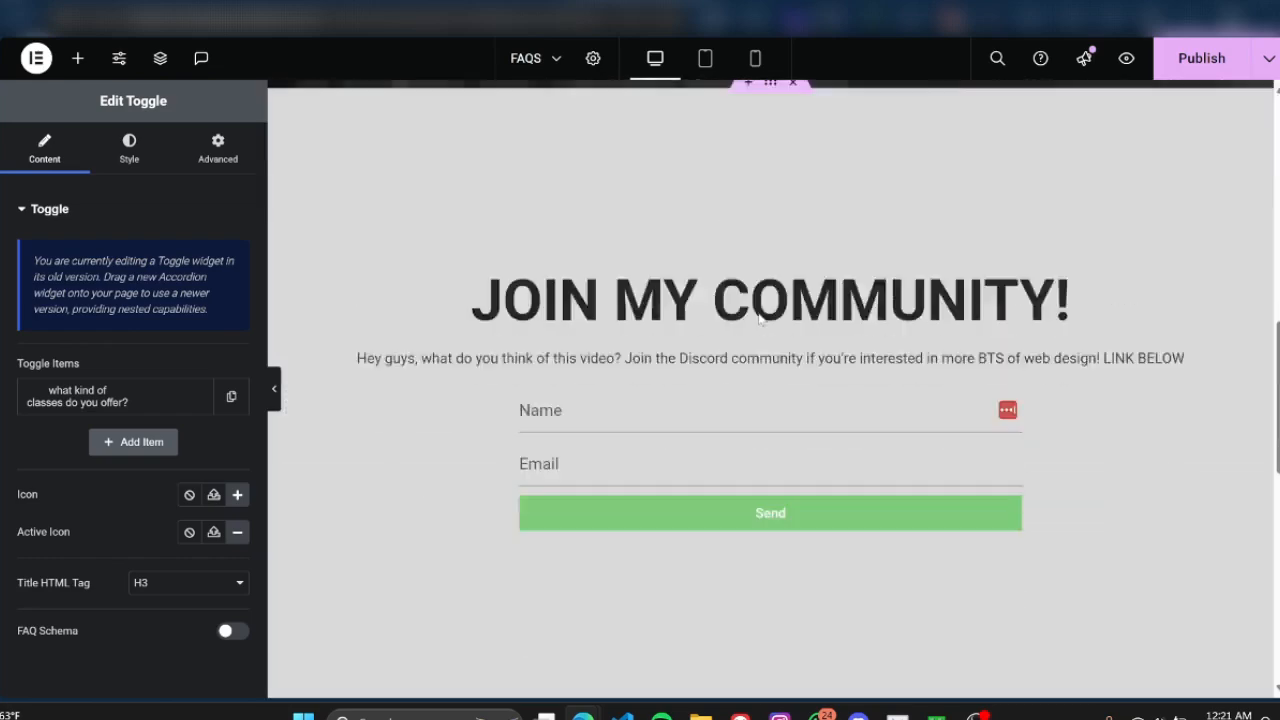
scroll(760, 318, "down", 4)
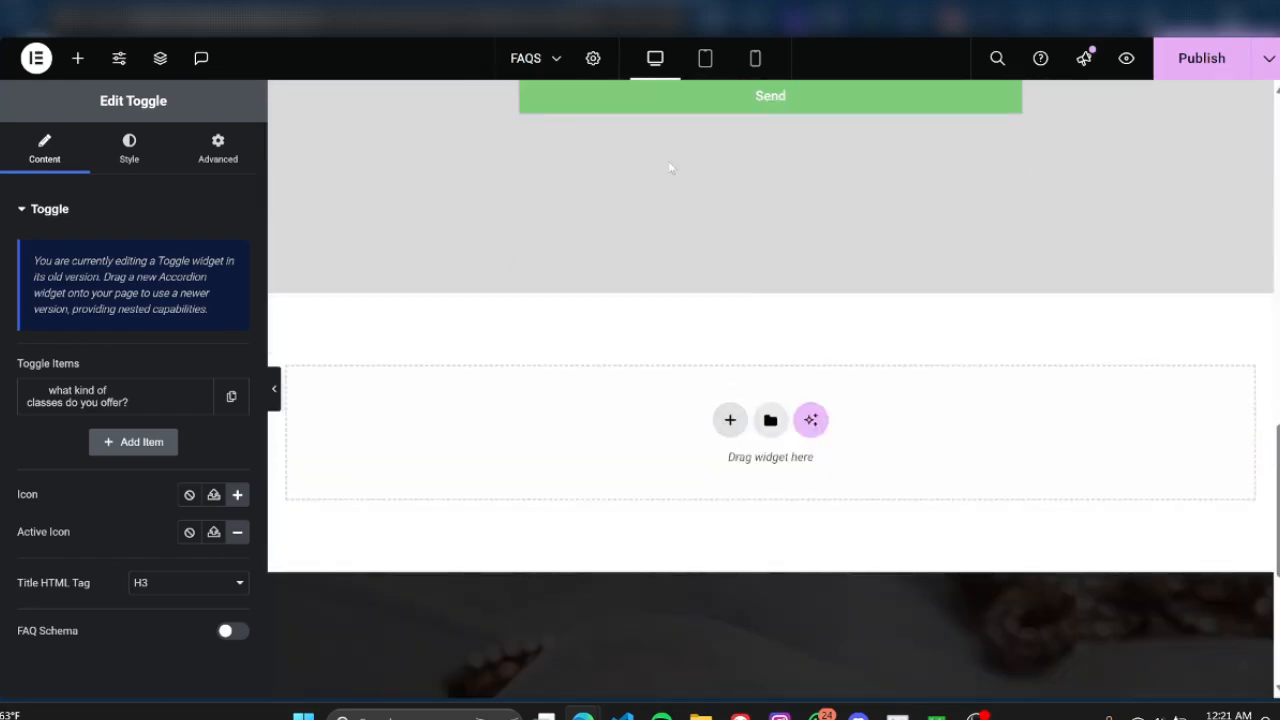
scroll(781, 265, "up", 4)
scroll(690, 435, "down", 1)
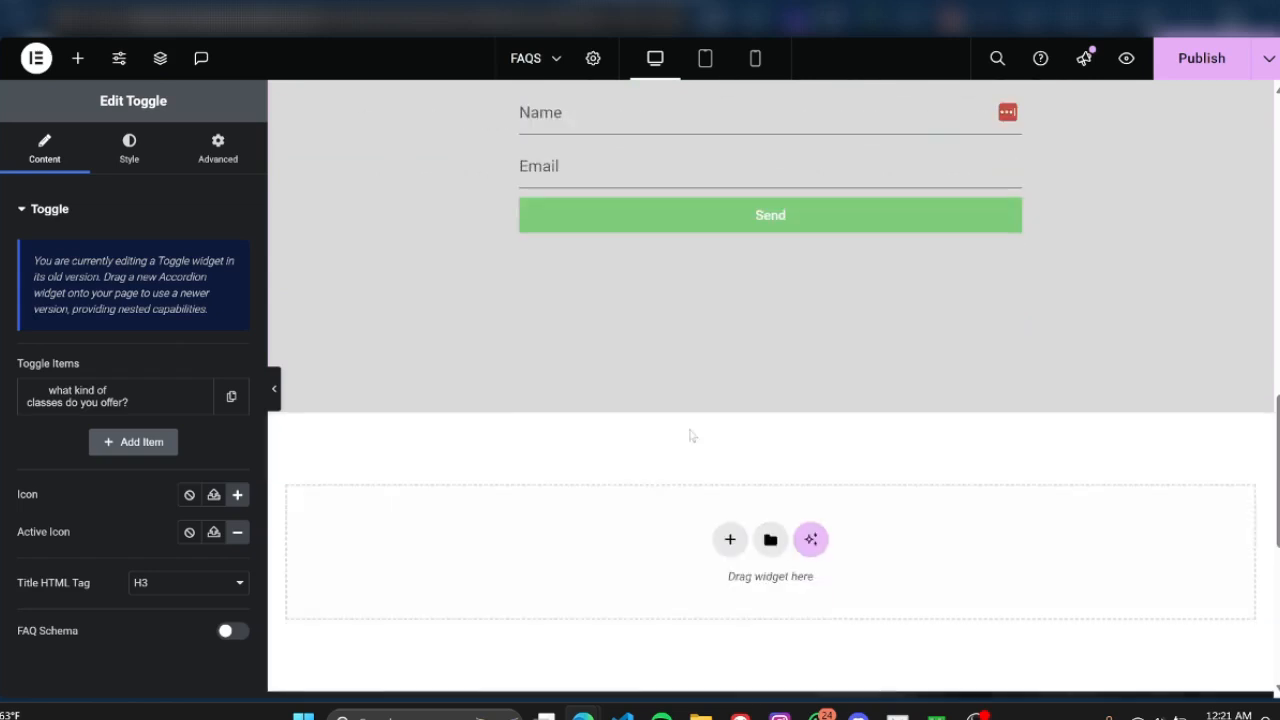
left_click(731, 539)
scroll(746, 539, "down", 1)
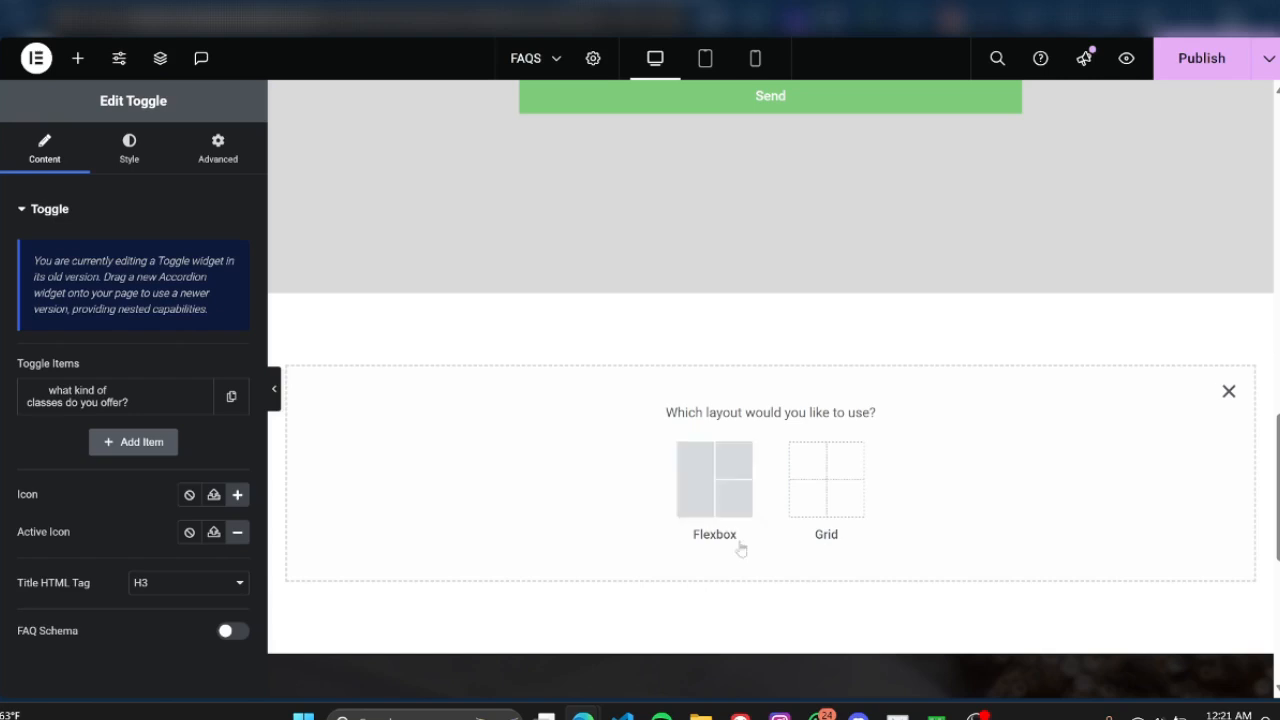
left_click(840, 481)
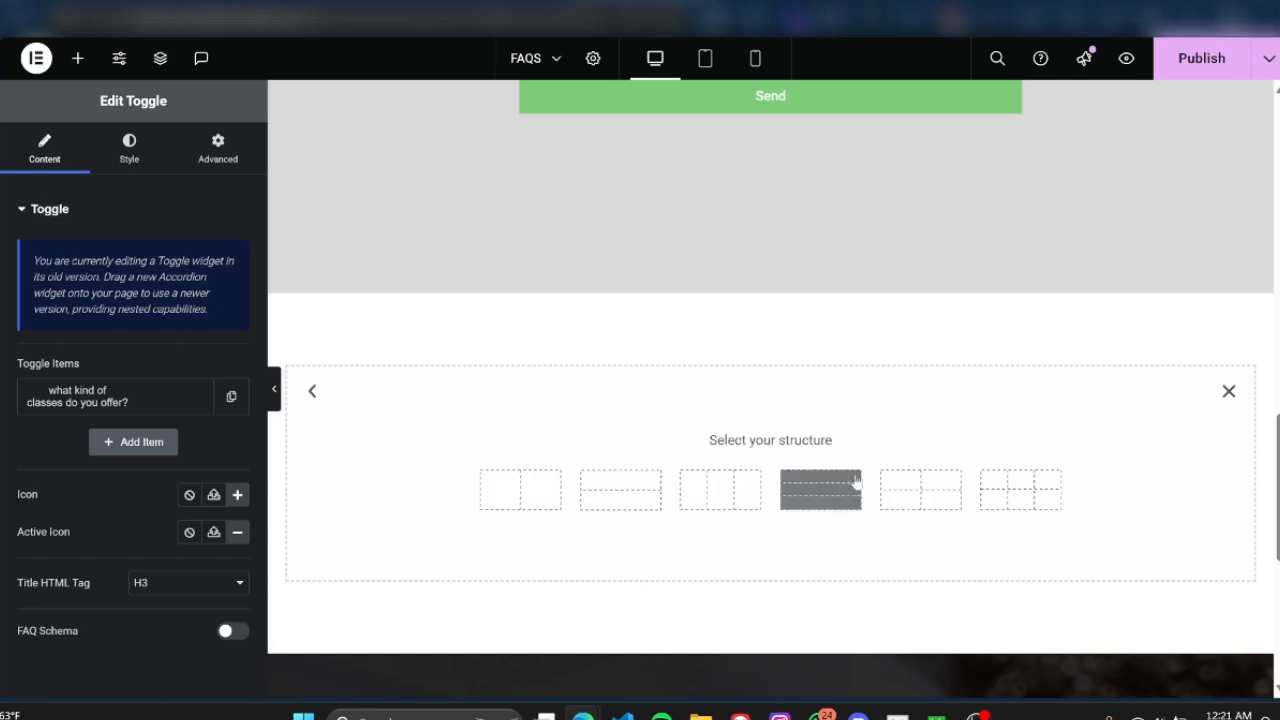
left_click(734, 489)
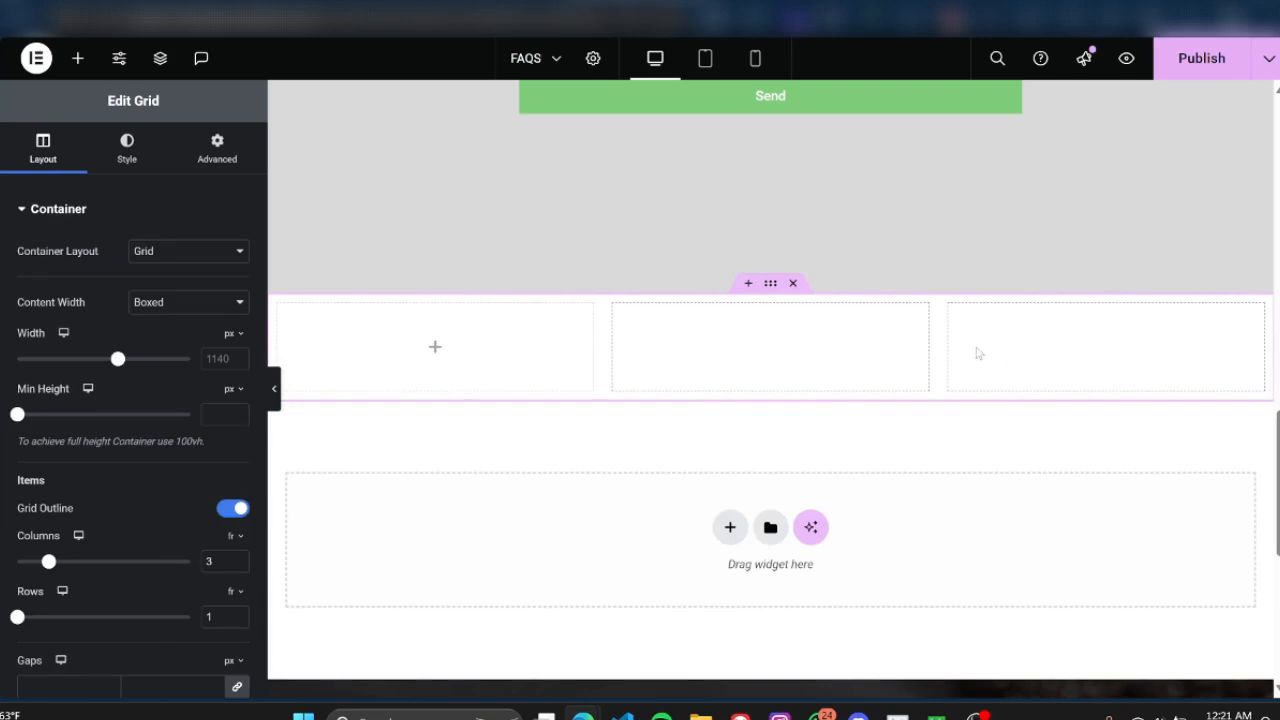
left_click(795, 284)
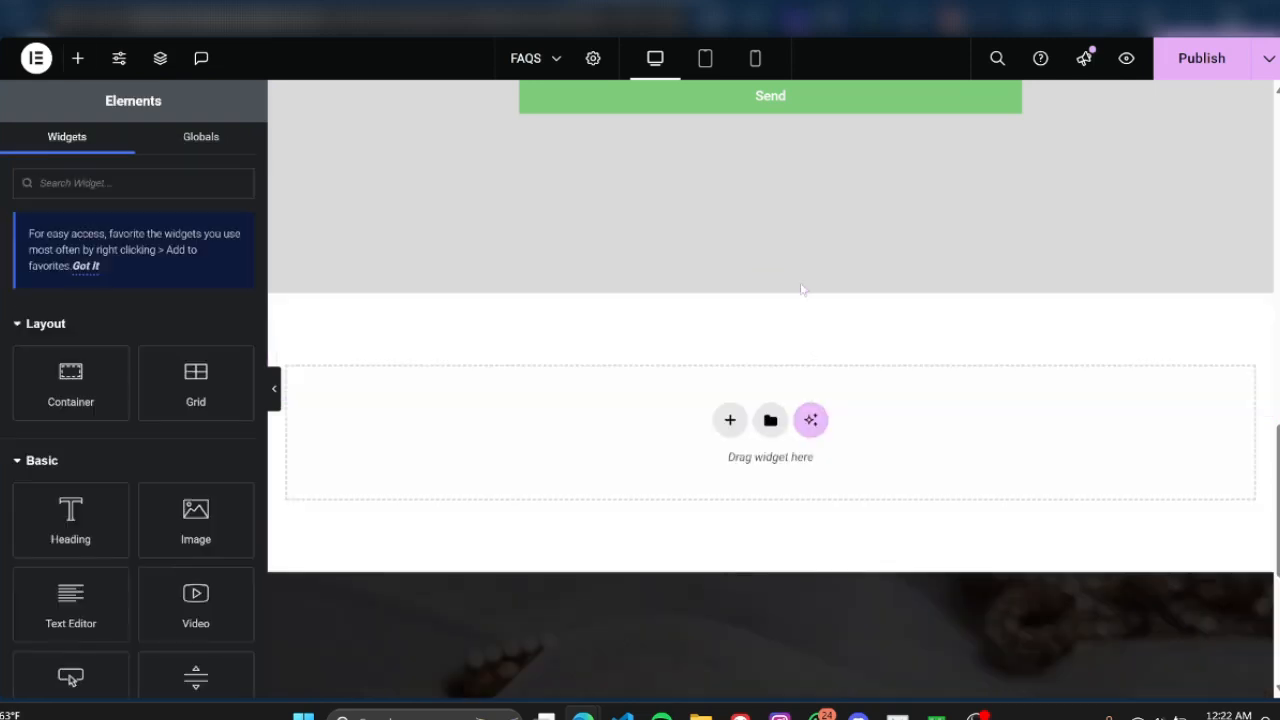
Add a two-column flexbox container between the community form and the footer, with a minimum height of 100 vh
left_click(730, 420)
left_click(729, 490)
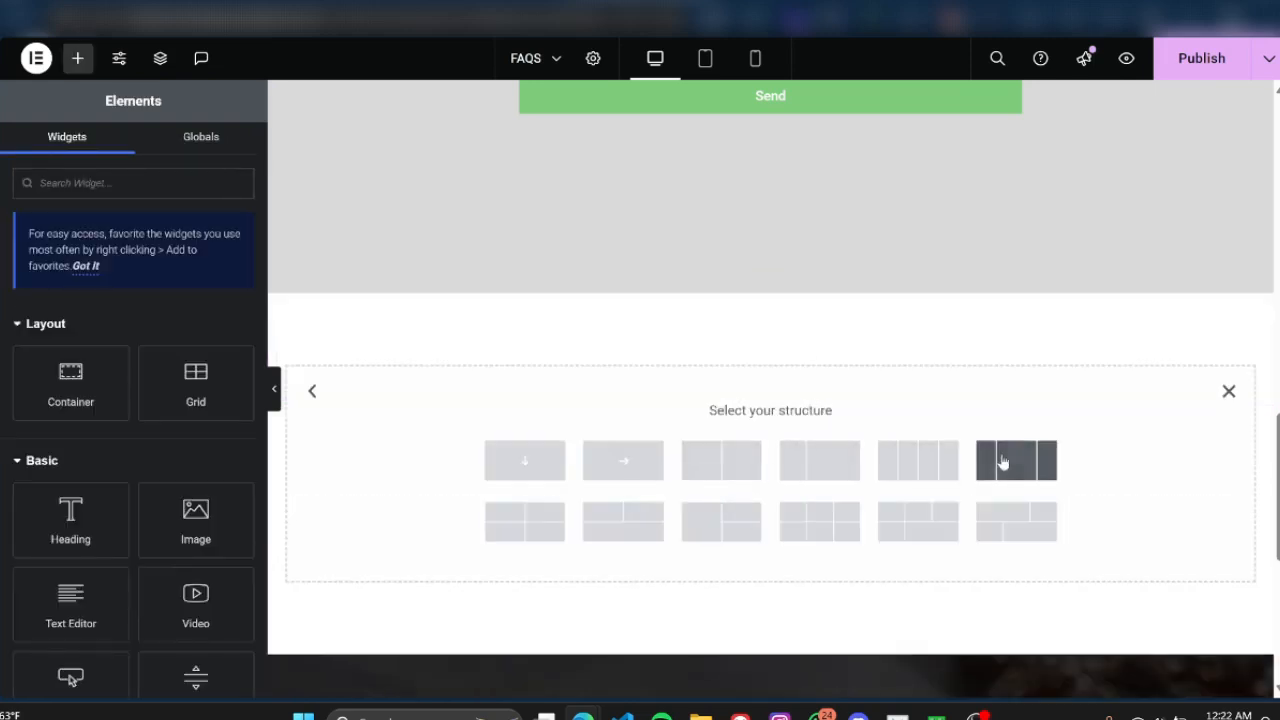
left_click(741, 474)
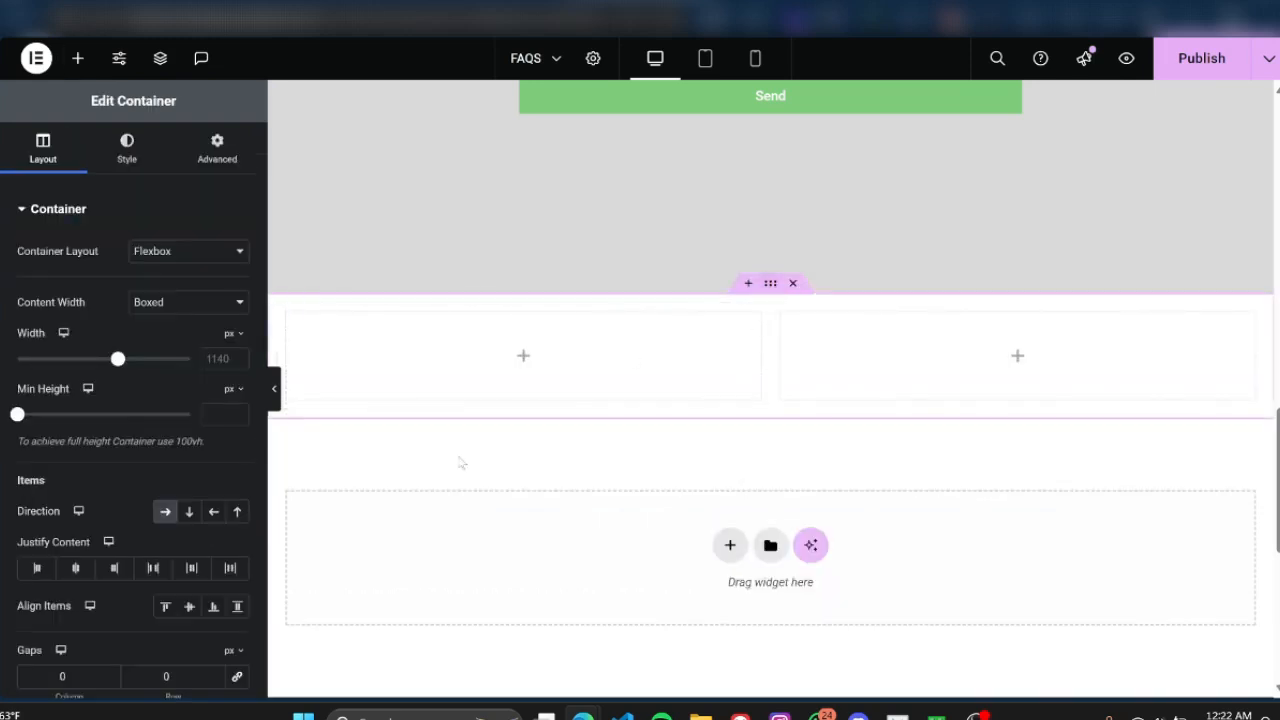
left_click(238, 396)
left_click(231, 469)
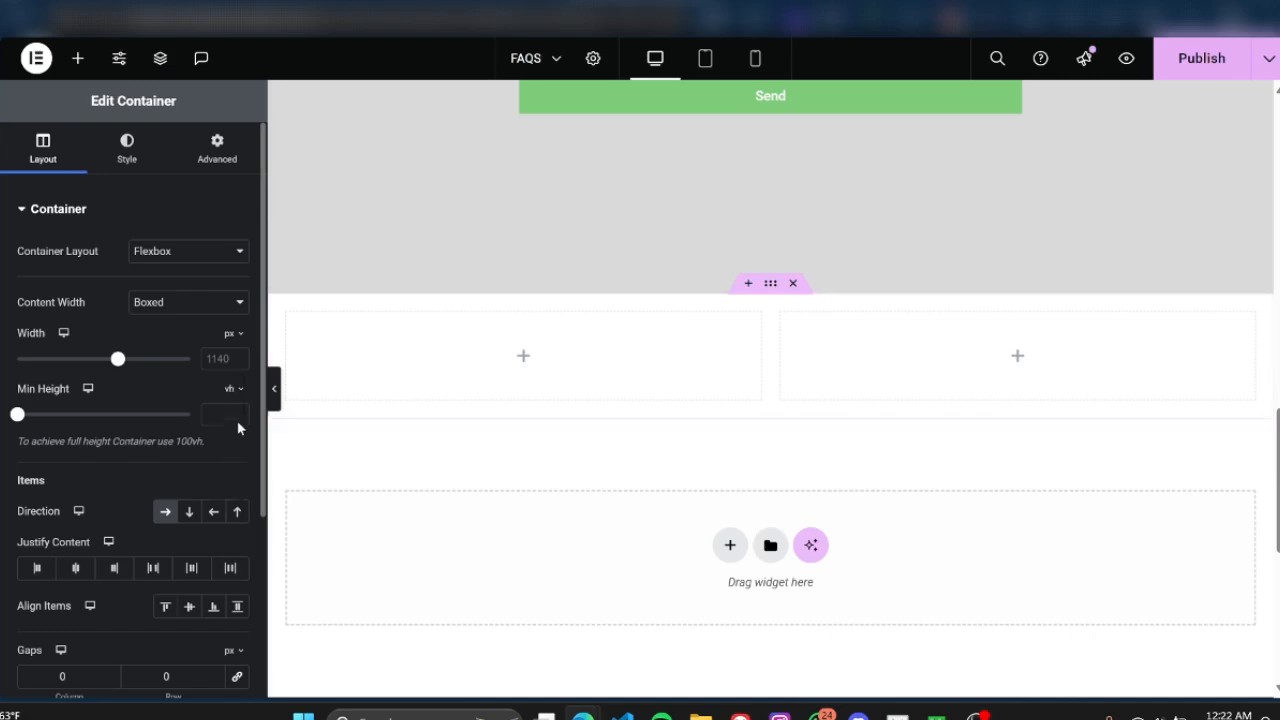
type("100")
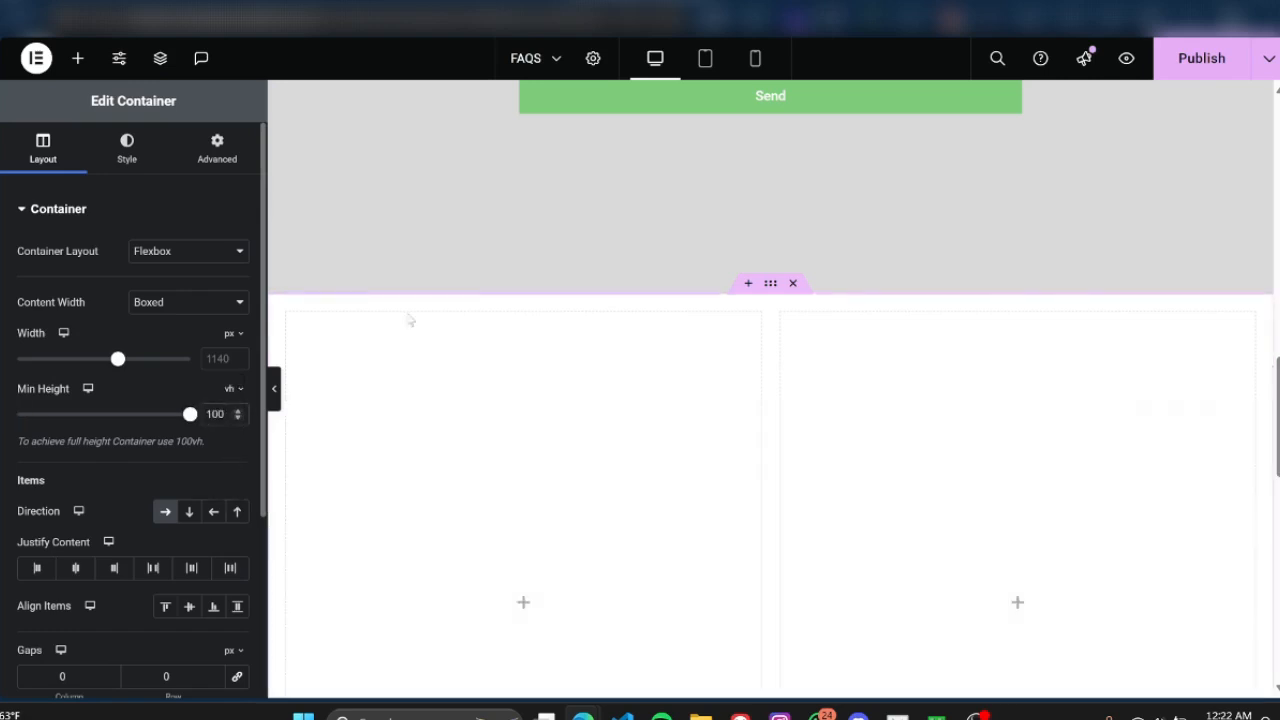
Examine the new two-column container's height and how it follows the community form section
scroll(789, 320, "down", 3)
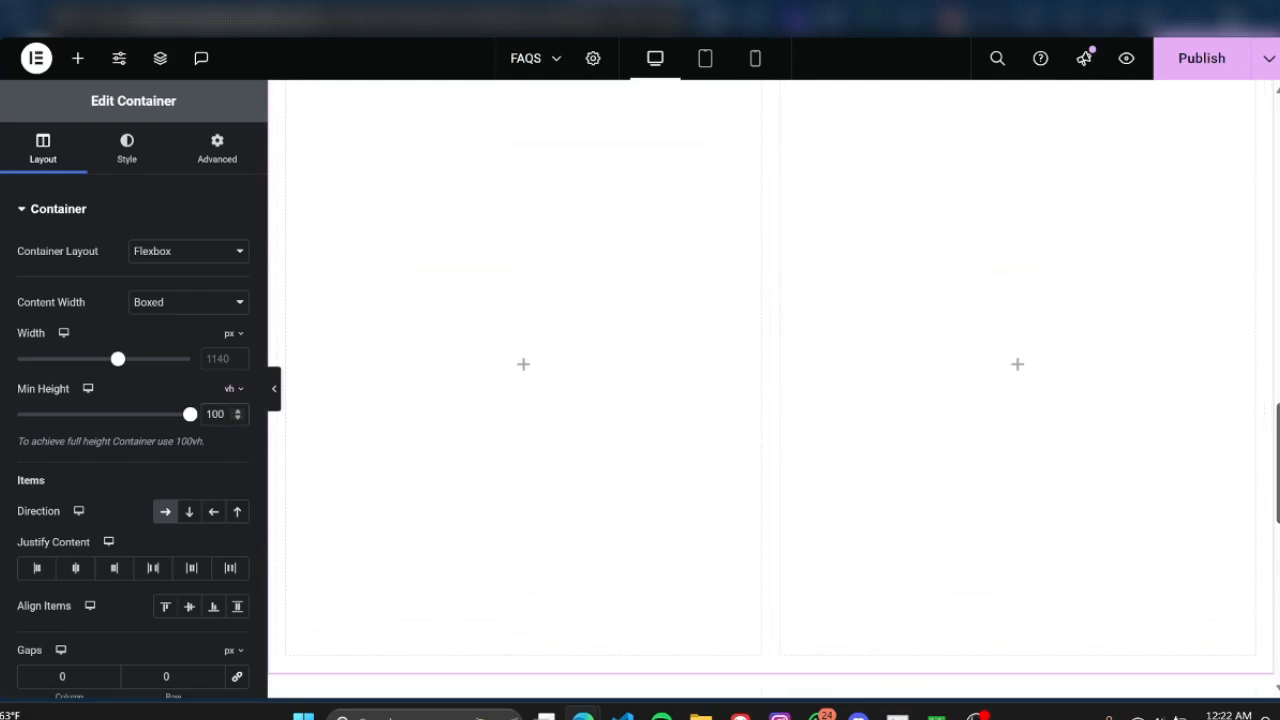
scroll(770, 388, "up", 1)
scroll(770, 388, "down", 1)
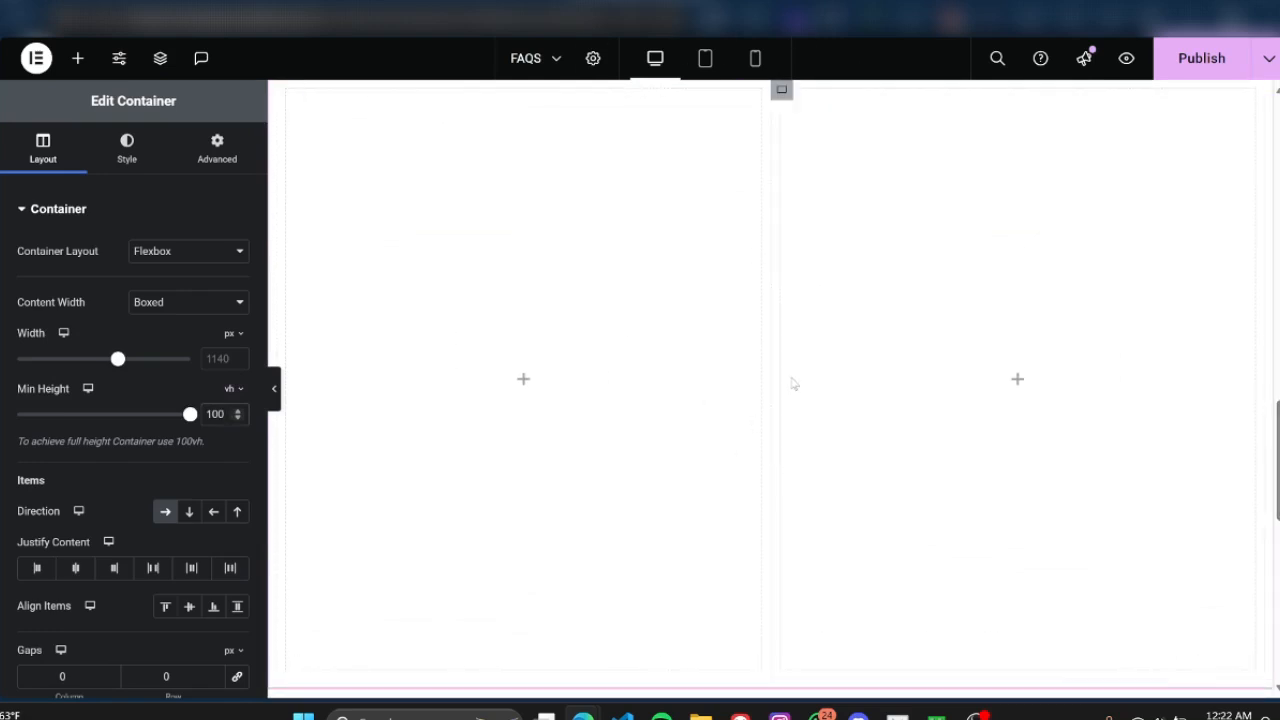
scroll(903, 411, "up", 3)
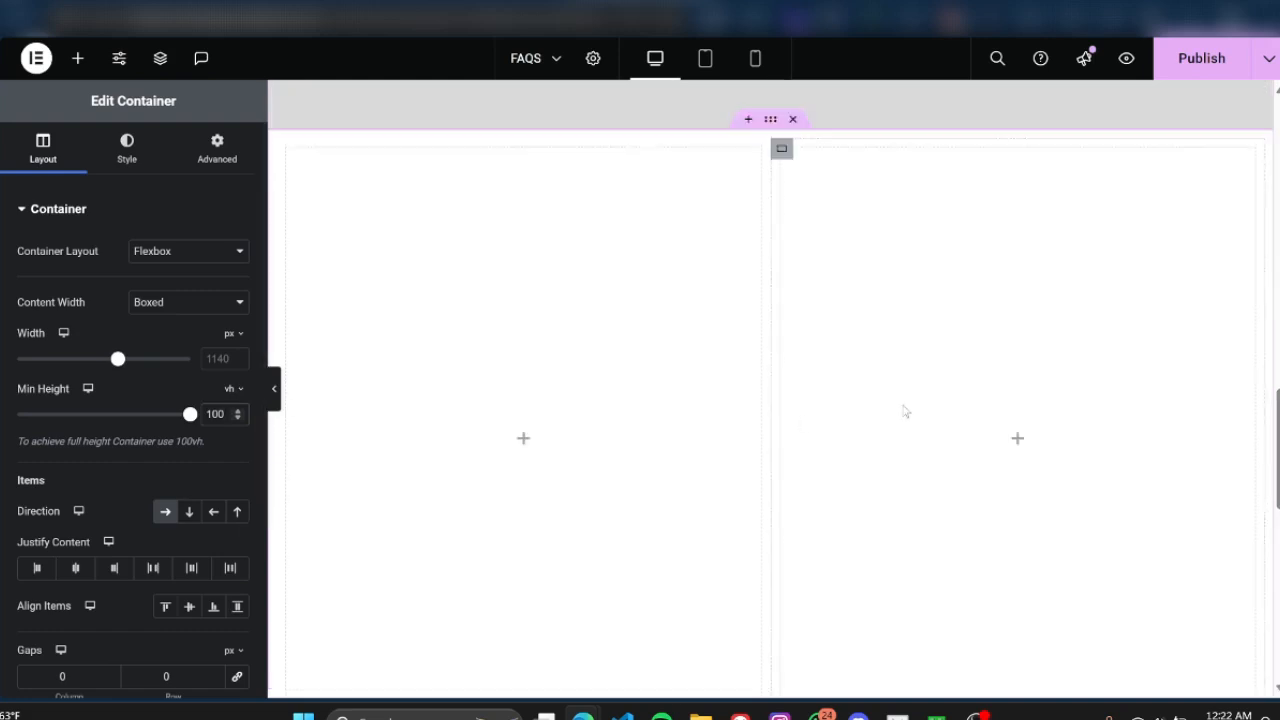
scroll(879, 266, "up", 4)
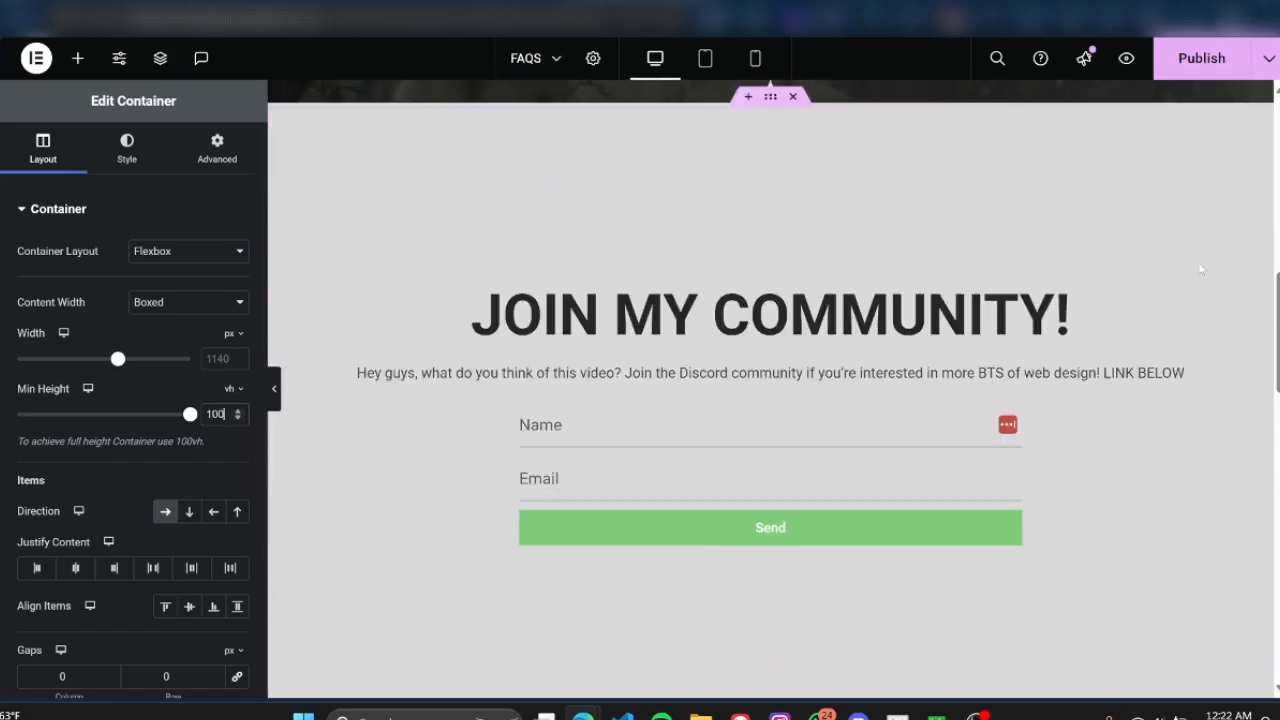
scroll(770, 400, "down", 1)
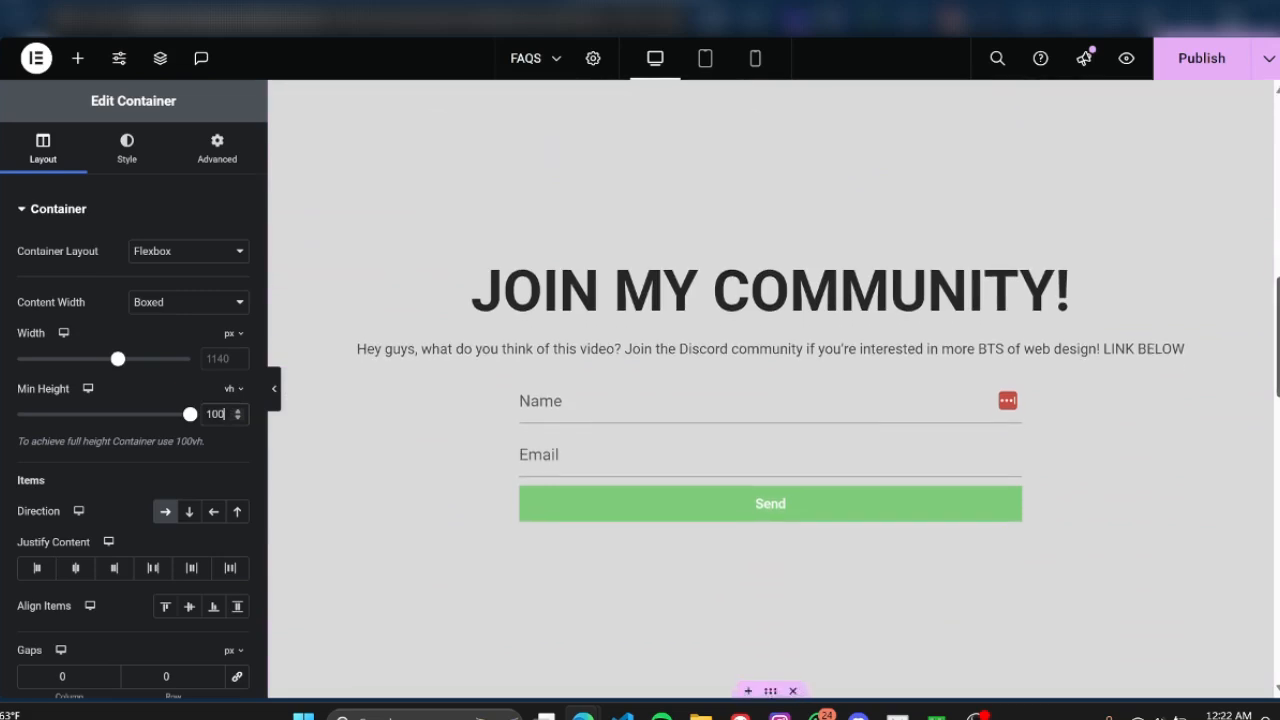
scroll(361, 468, "down", 6)
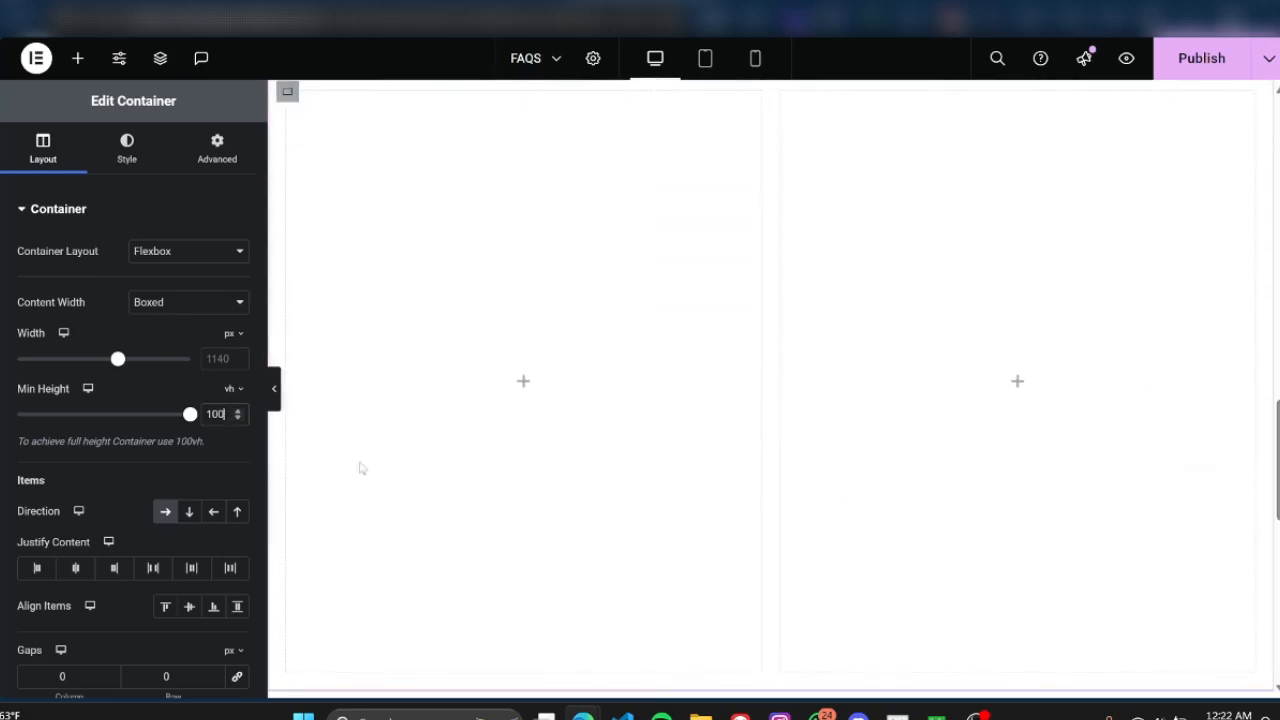
scroll(960, 365, "up", 2)
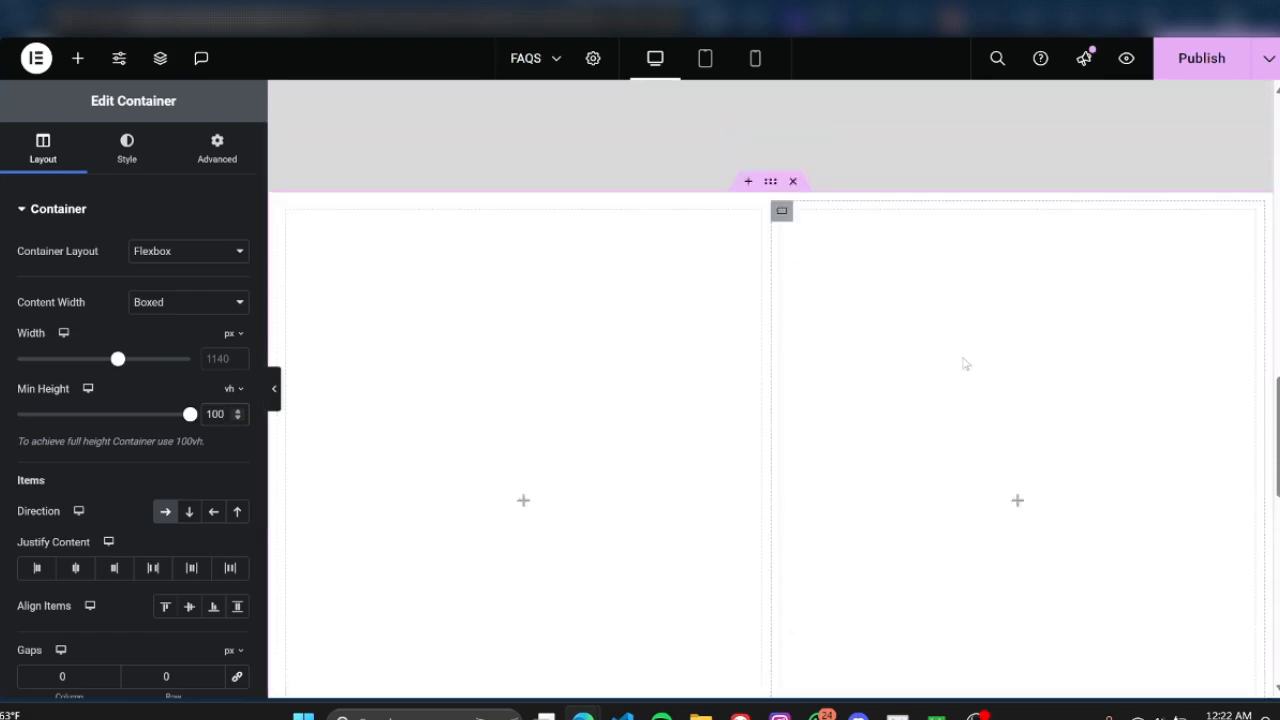
Add a Heading widget to the left column of the new container
scroll(966, 363, "down", 3)
left_click(78, 63)
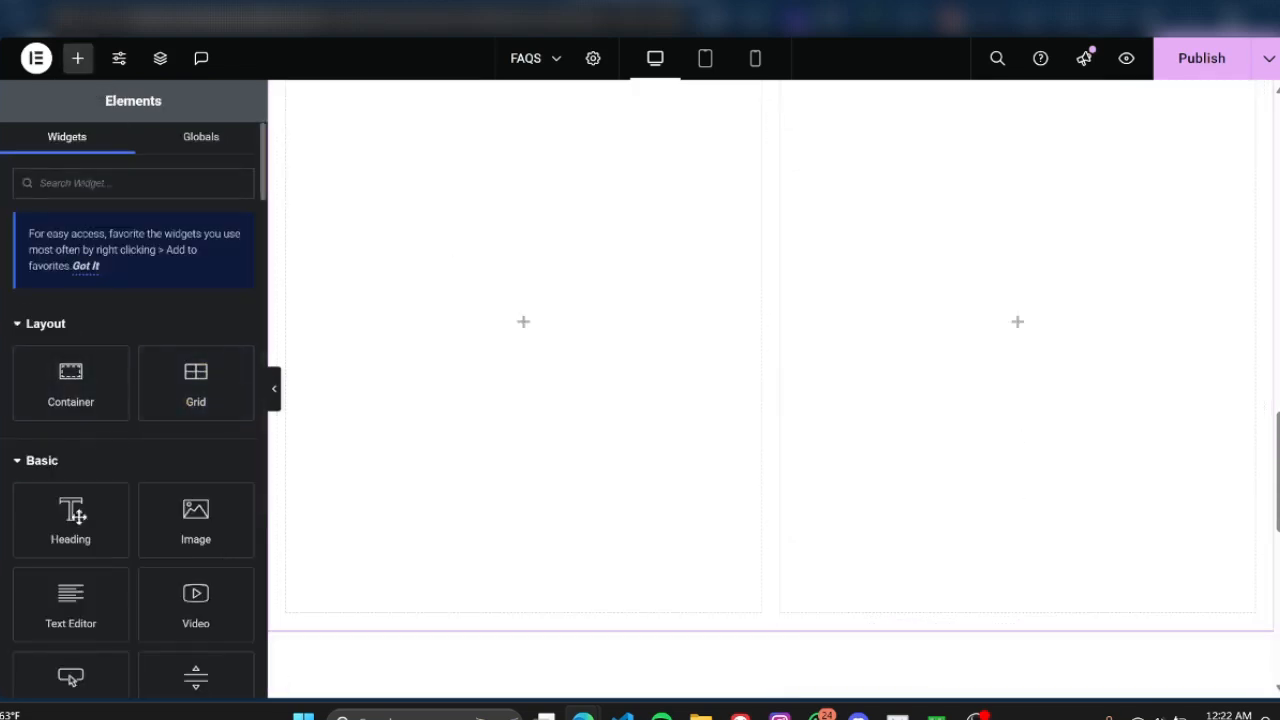
left_click_drag(76, 518, 490, 342)
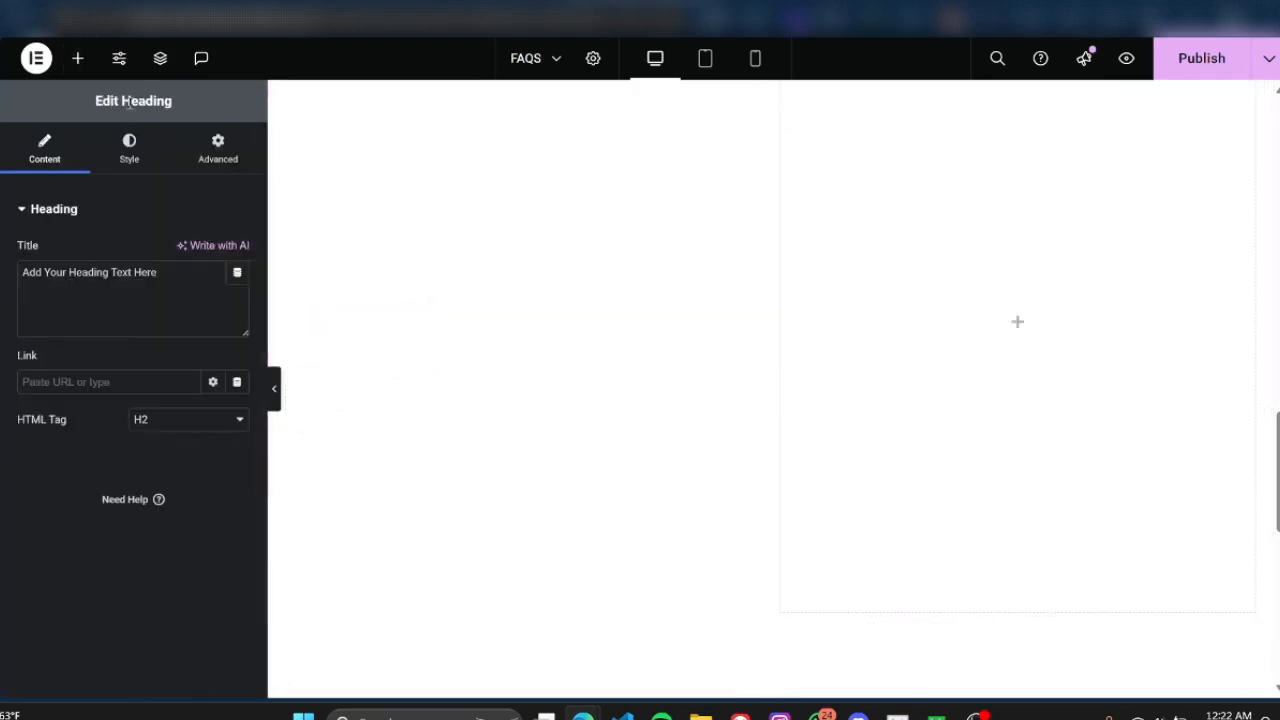
left_click(80, 62)
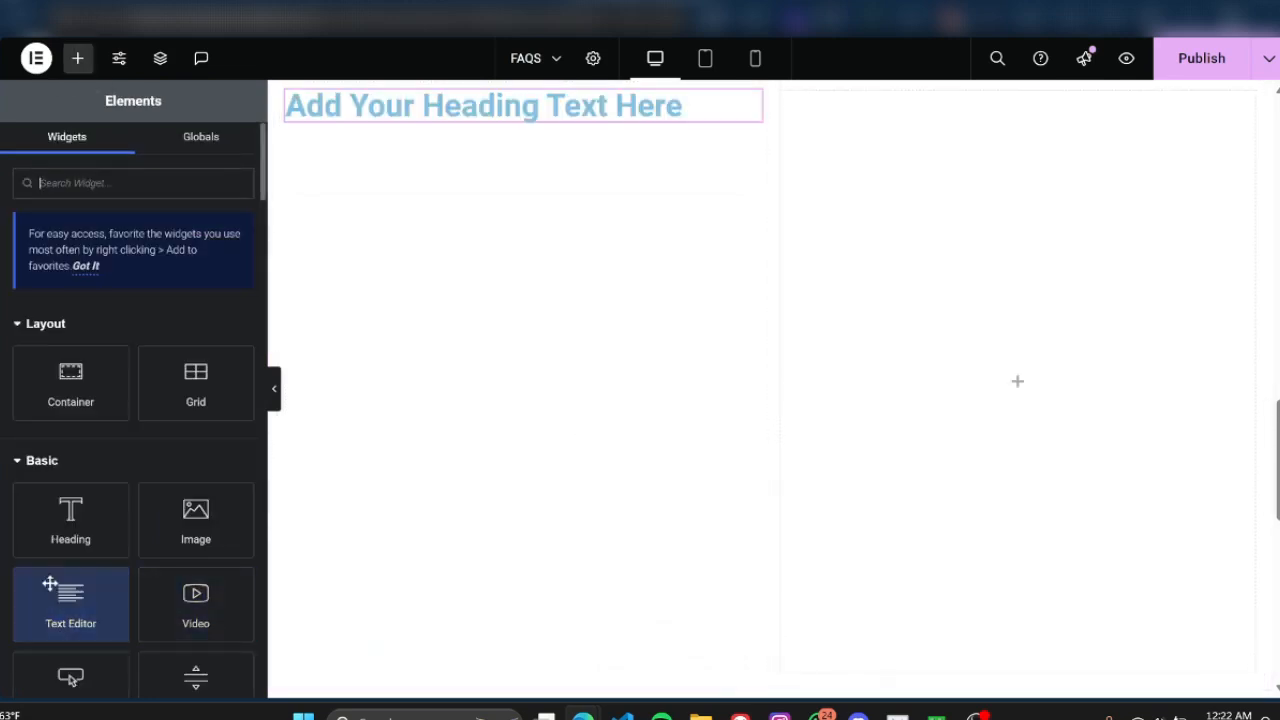
left_click_drag(50, 583, 497, 360)
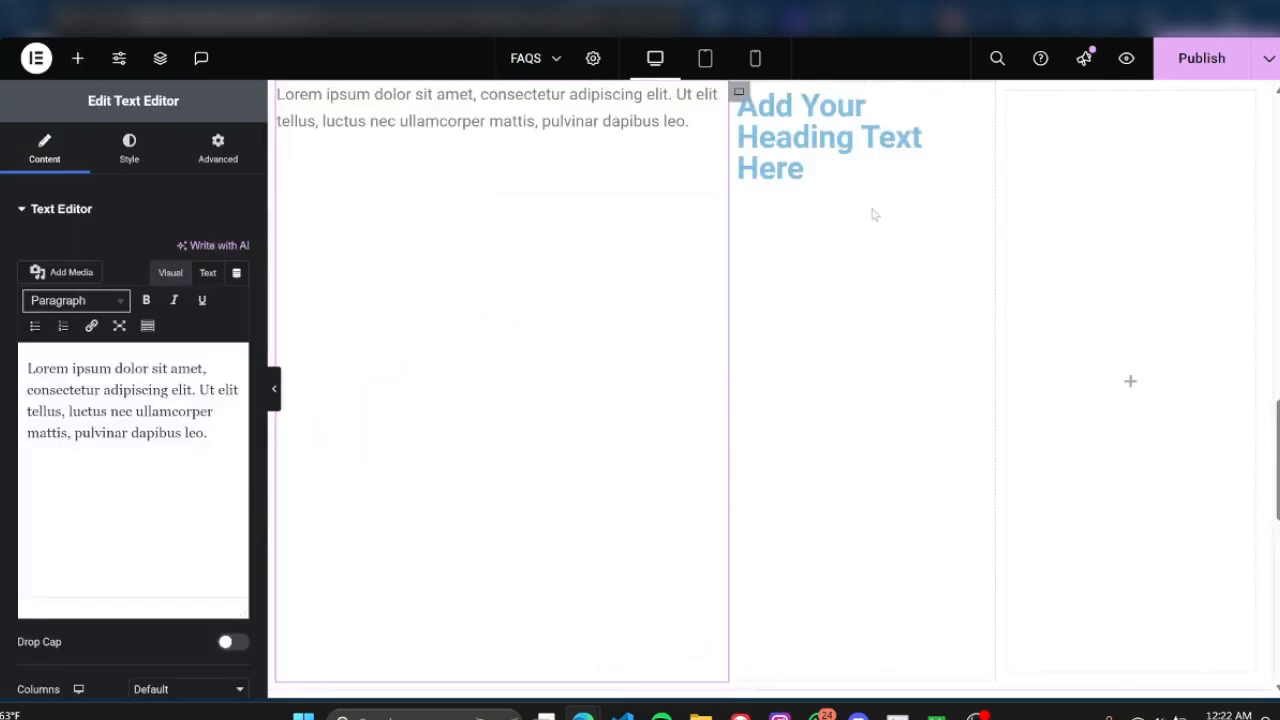
key("ctrl+z")
scroll(552, 146, "up", 2)
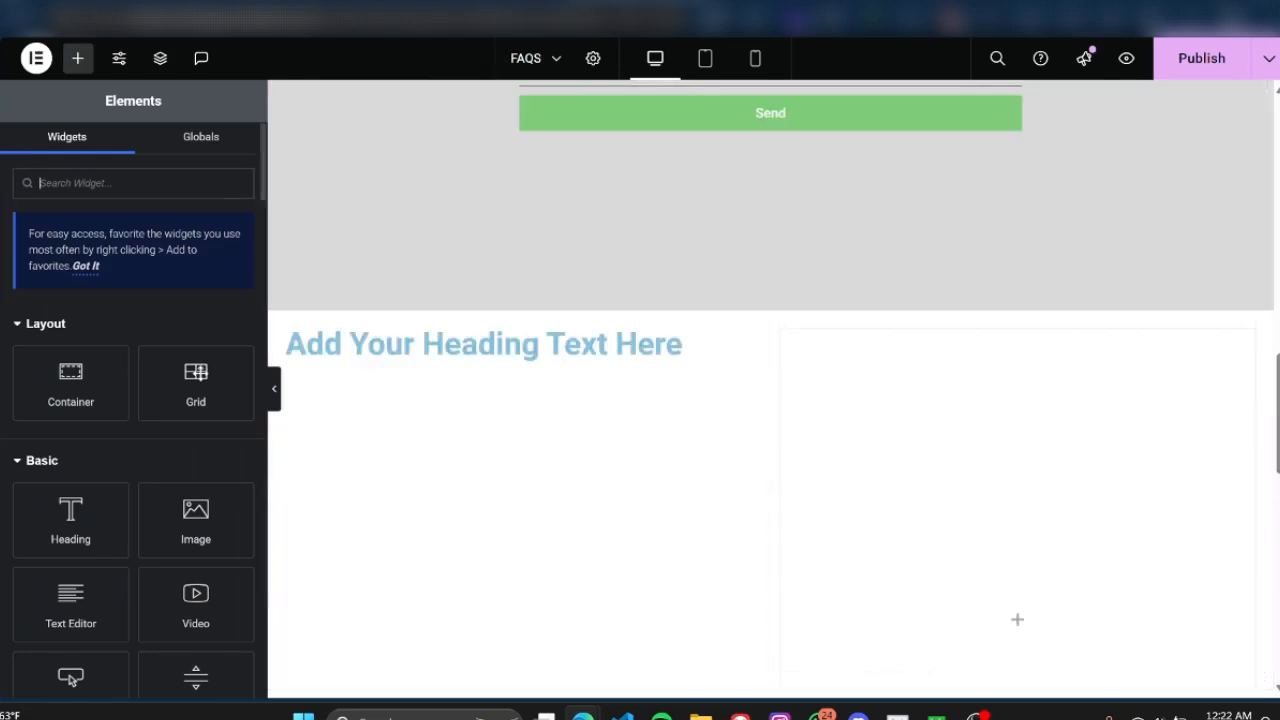
Add a Text Editor widget inside the left column, directly below the heading
left_click(286, 328)
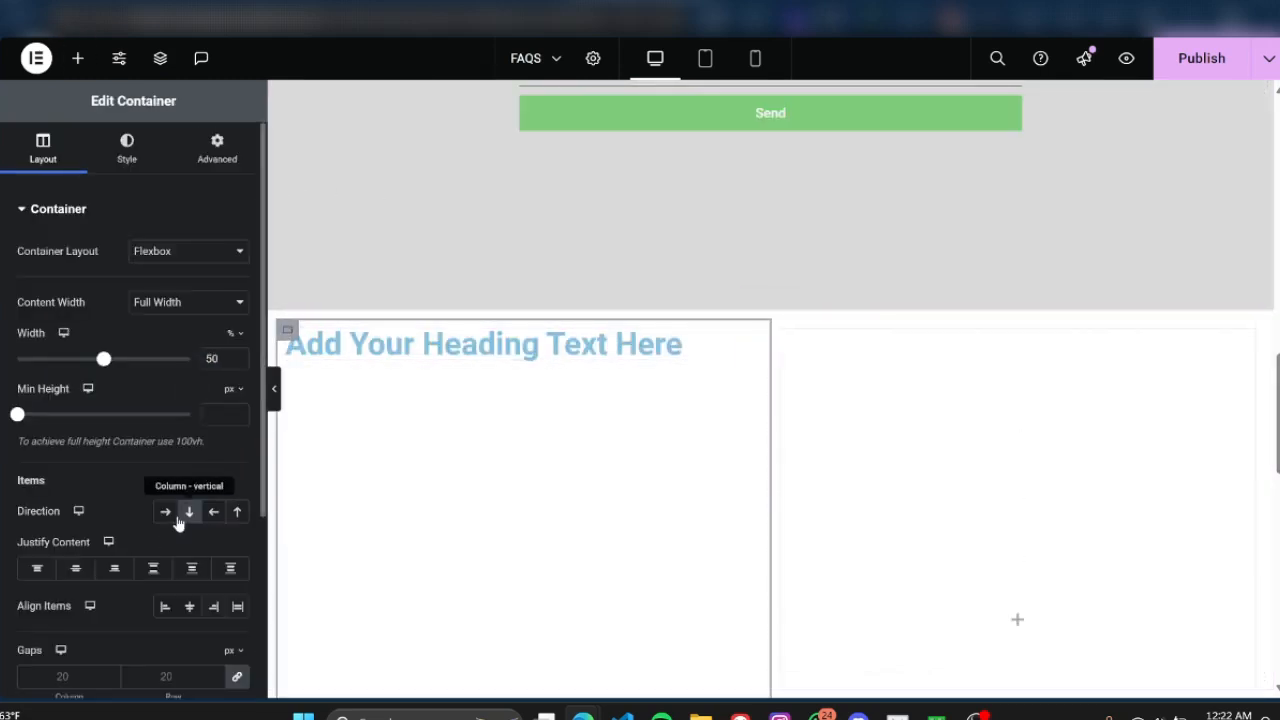
scroll(447, 475, "down", 1)
left_click(78, 58)
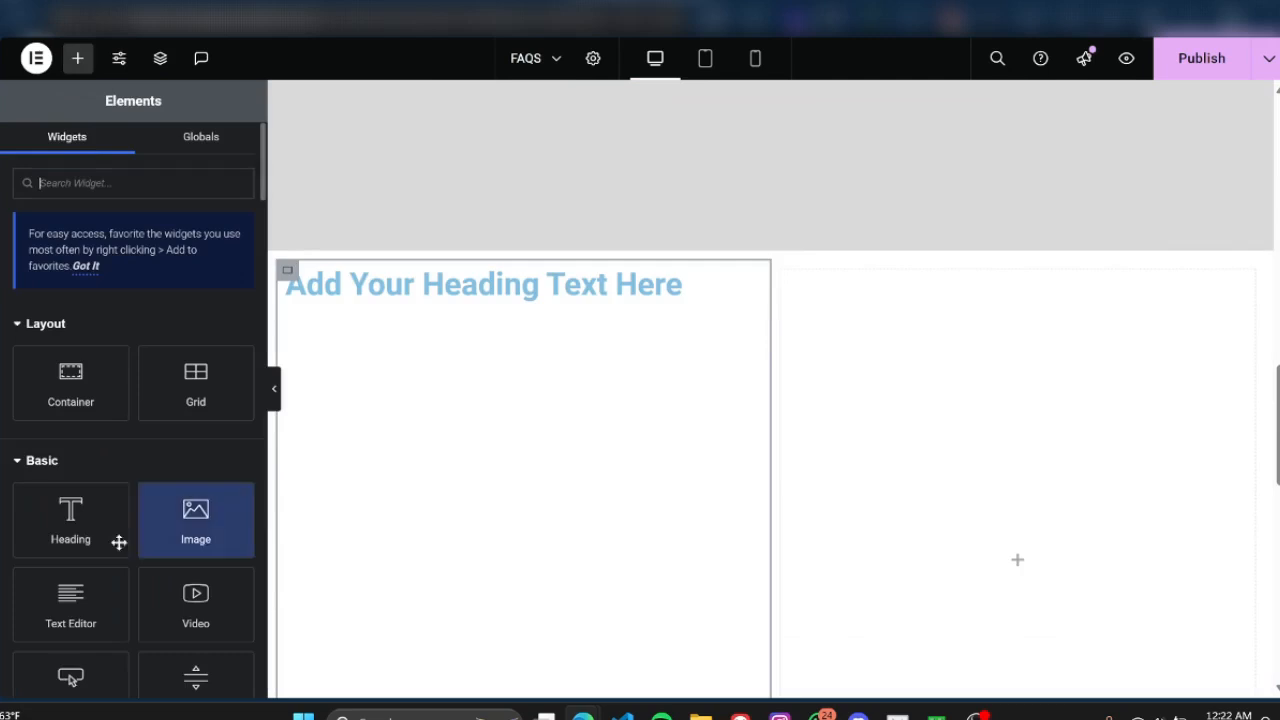
left_click_drag(70, 605, 423, 290)
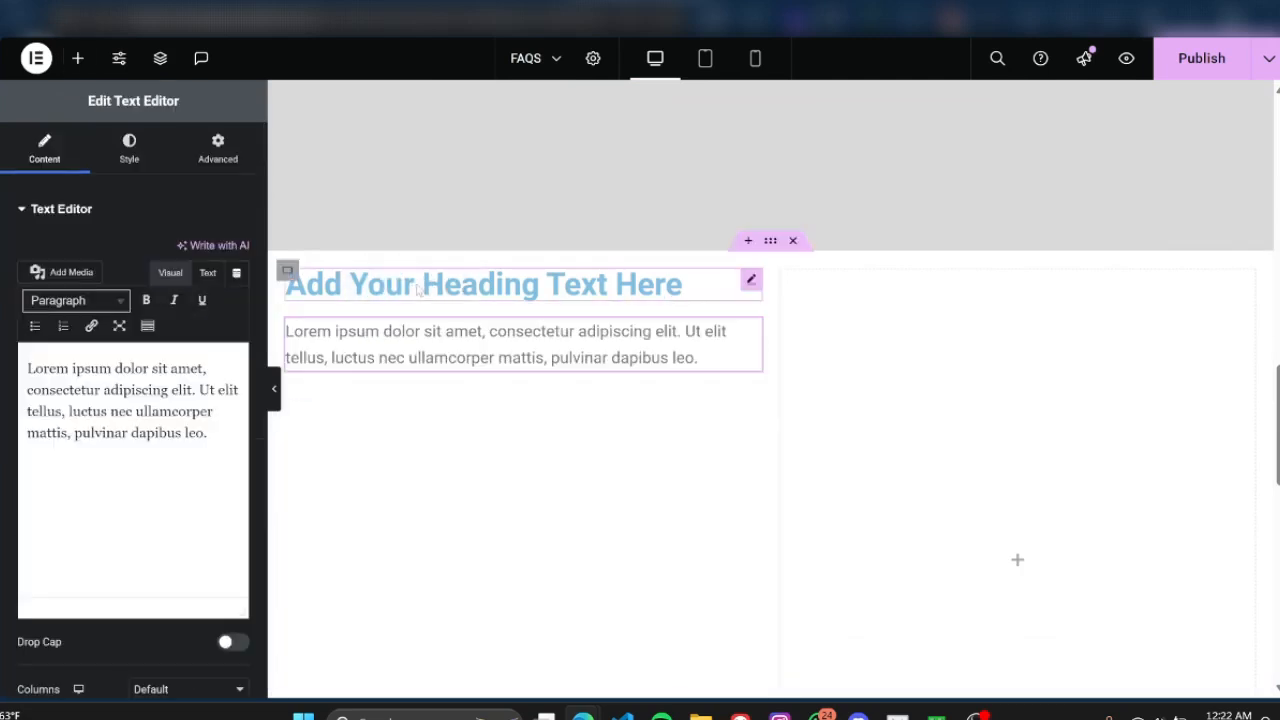
Find the Button widget and add it below the paragraph in the left column
left_click(78, 58)
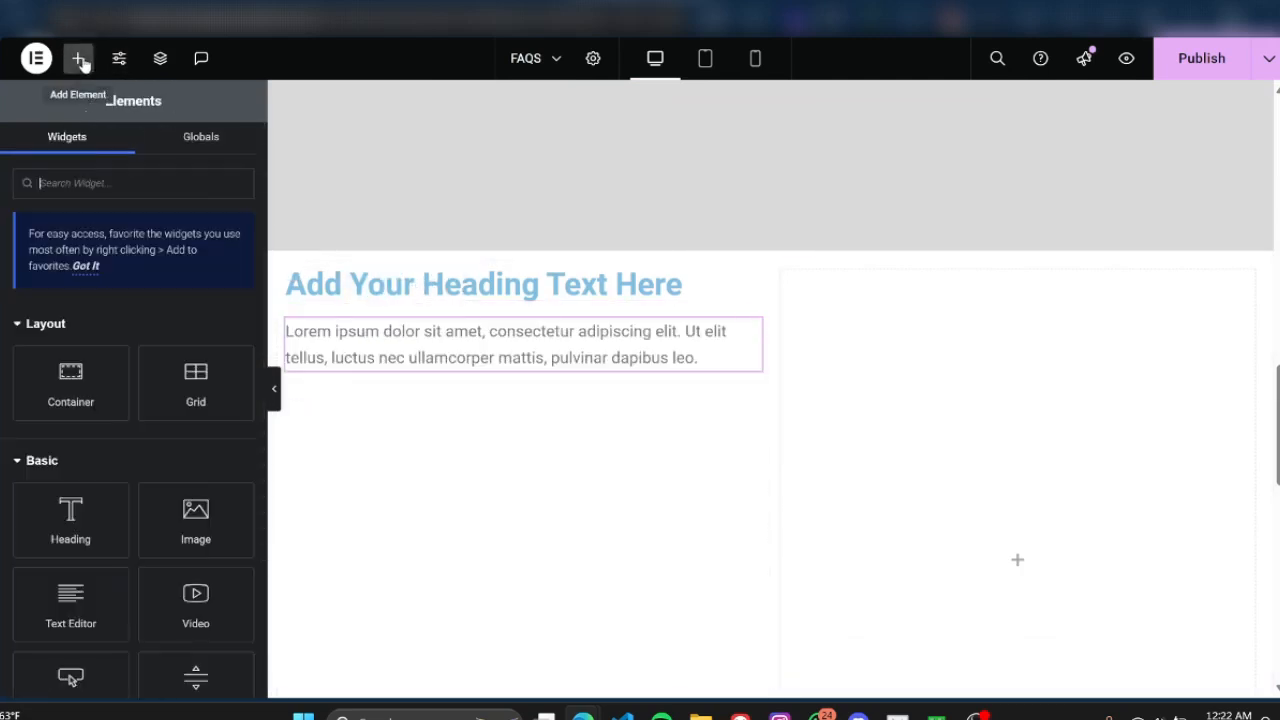
type("but")
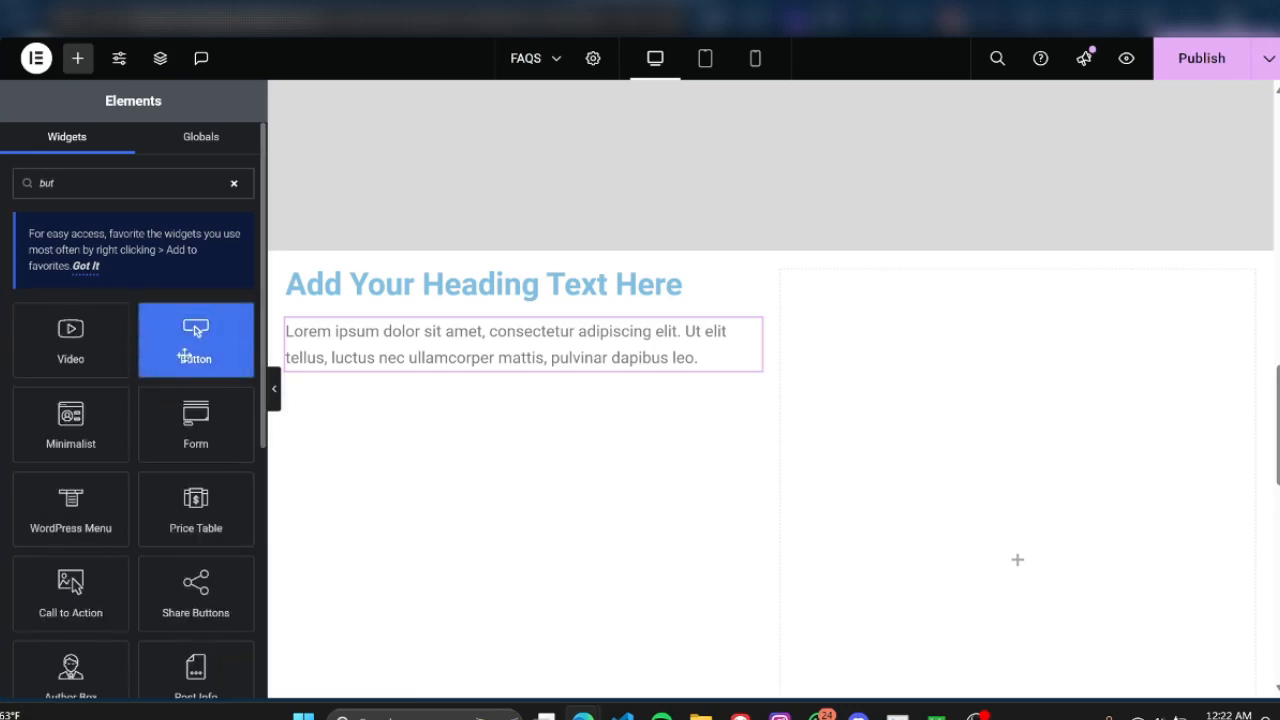
left_click_drag(185, 355, 489, 360)
Center the left column's heading, text and button vertically by setting its content justification to center
left_click(287, 270)
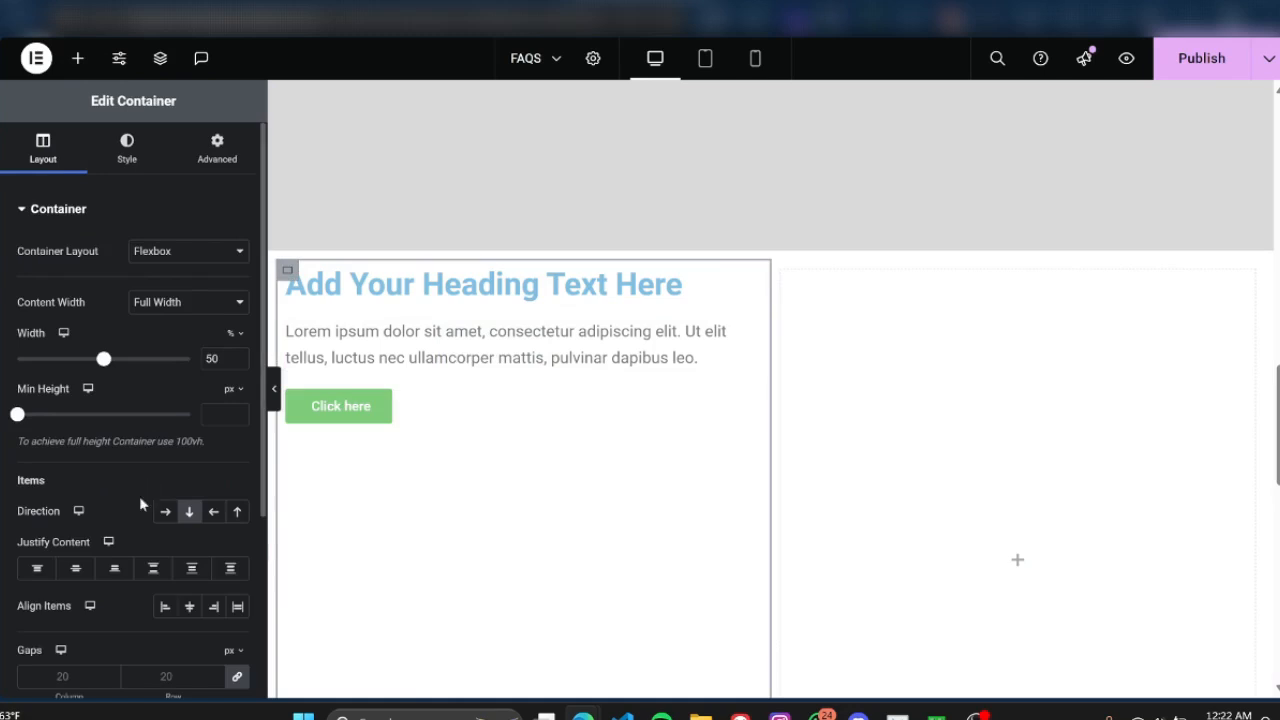
left_click(75, 568)
scroll(537, 405, "down", 1)
scroll(537, 405, "down", 2)
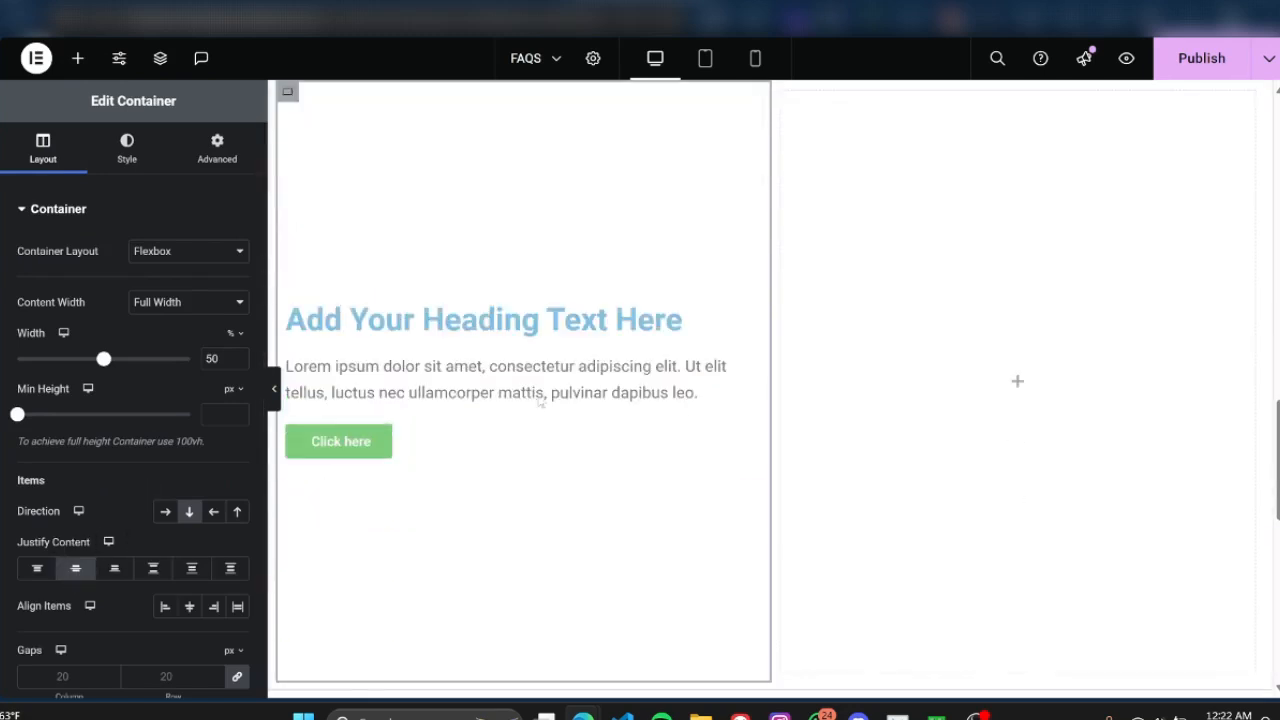
Add an Image widget to the right column and center that column's content vertically
left_click(77, 58)
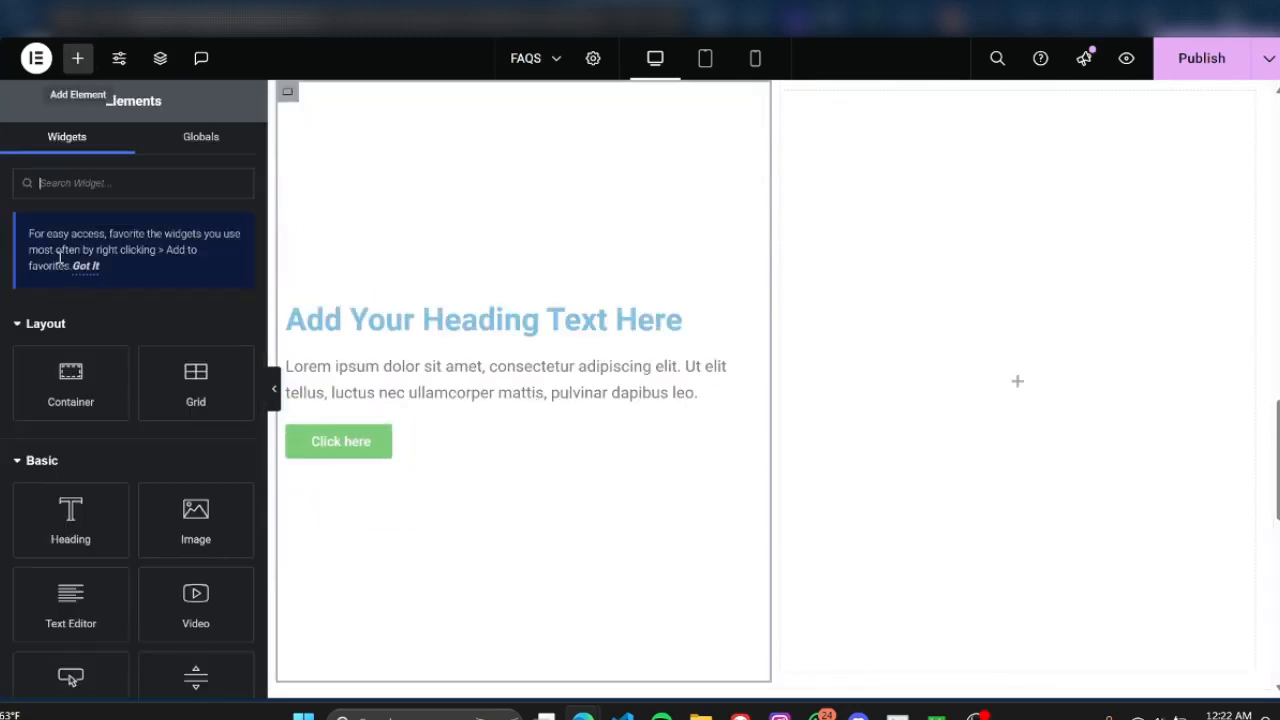
left_click_drag(196, 520, 1069, 352)
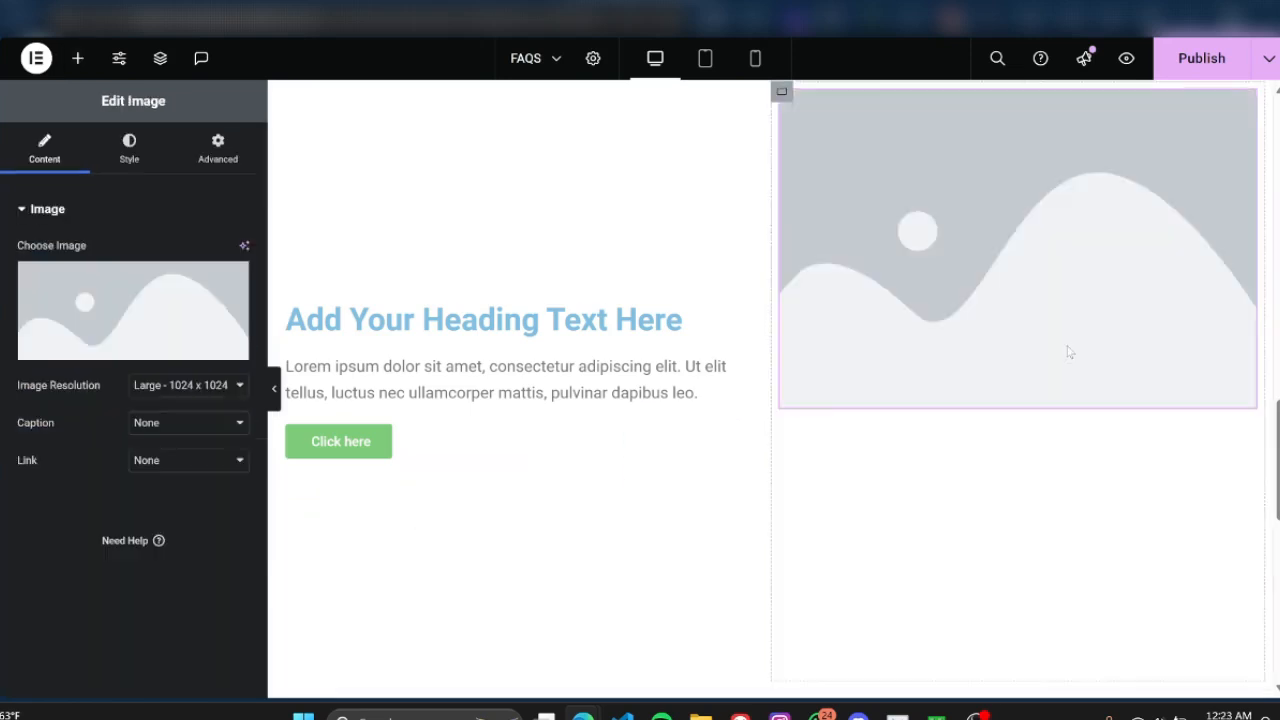
left_click(782, 91)
left_click(75, 568)
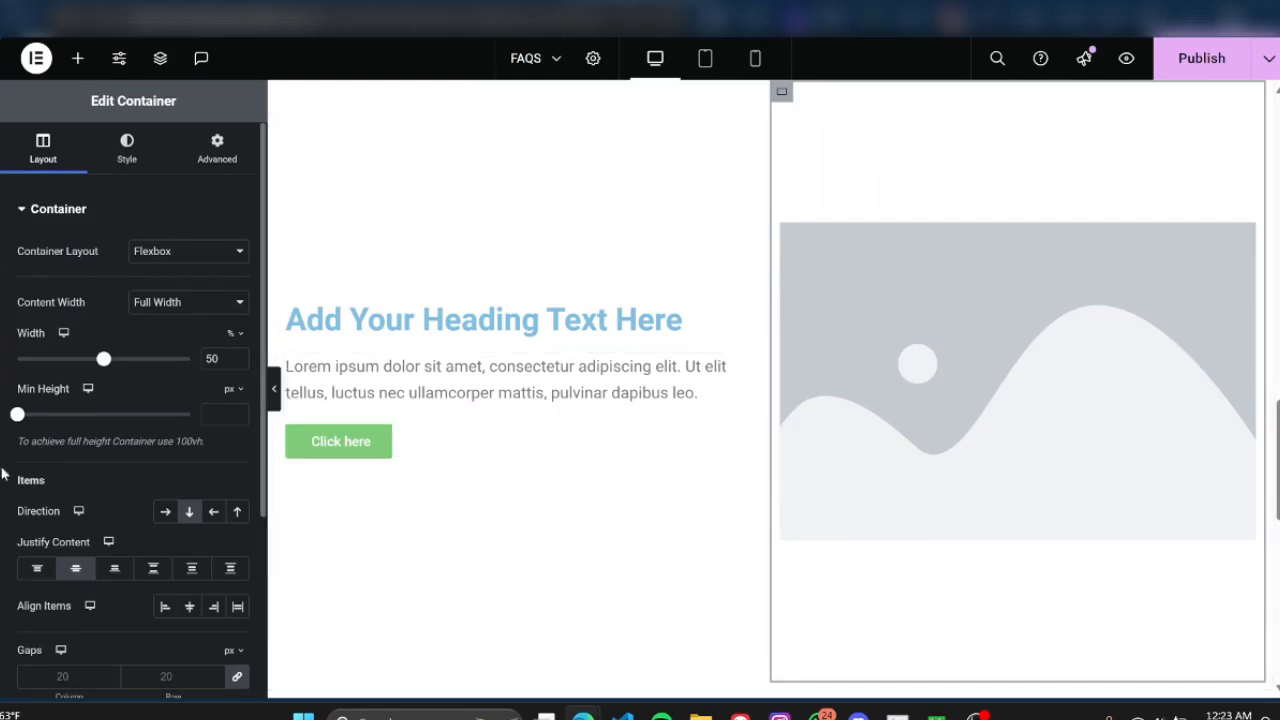
Preview the page at full width without the editing panel, from the community form to the new heading-and-image section
left_click(276, 396)
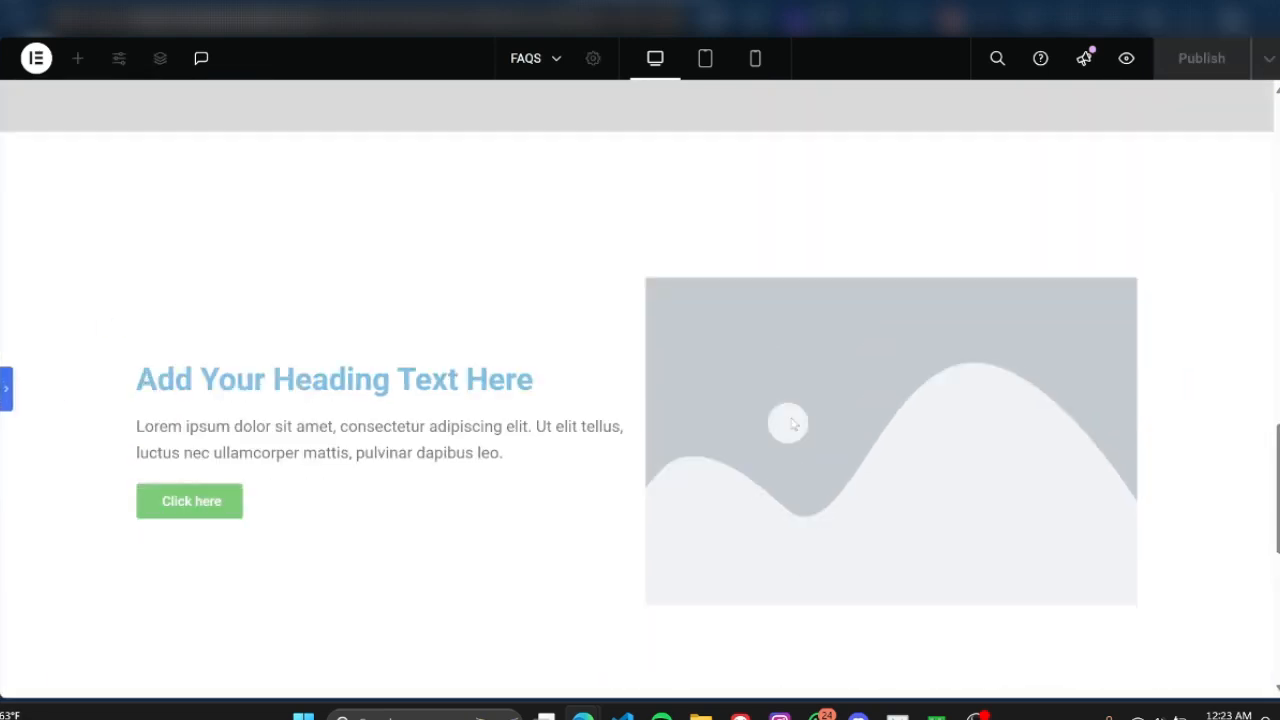
scroll(791, 424, "up", 8)
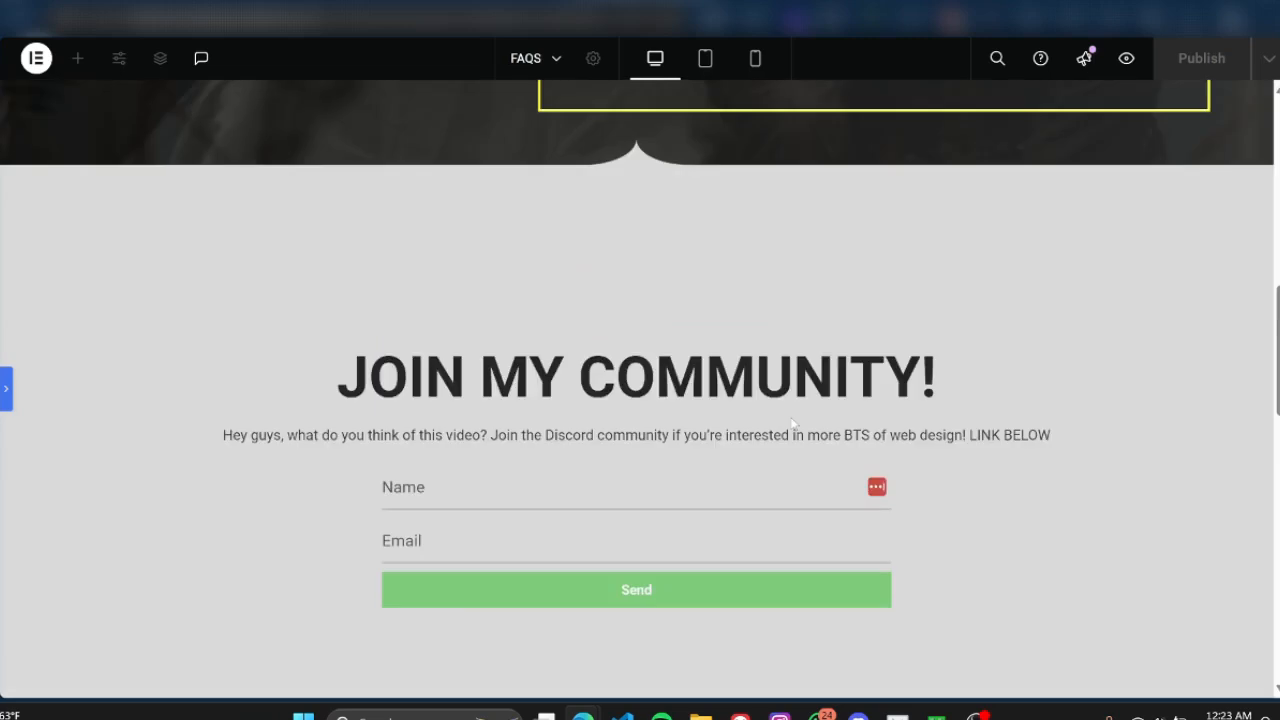
scroll(791, 424, "down", 8)
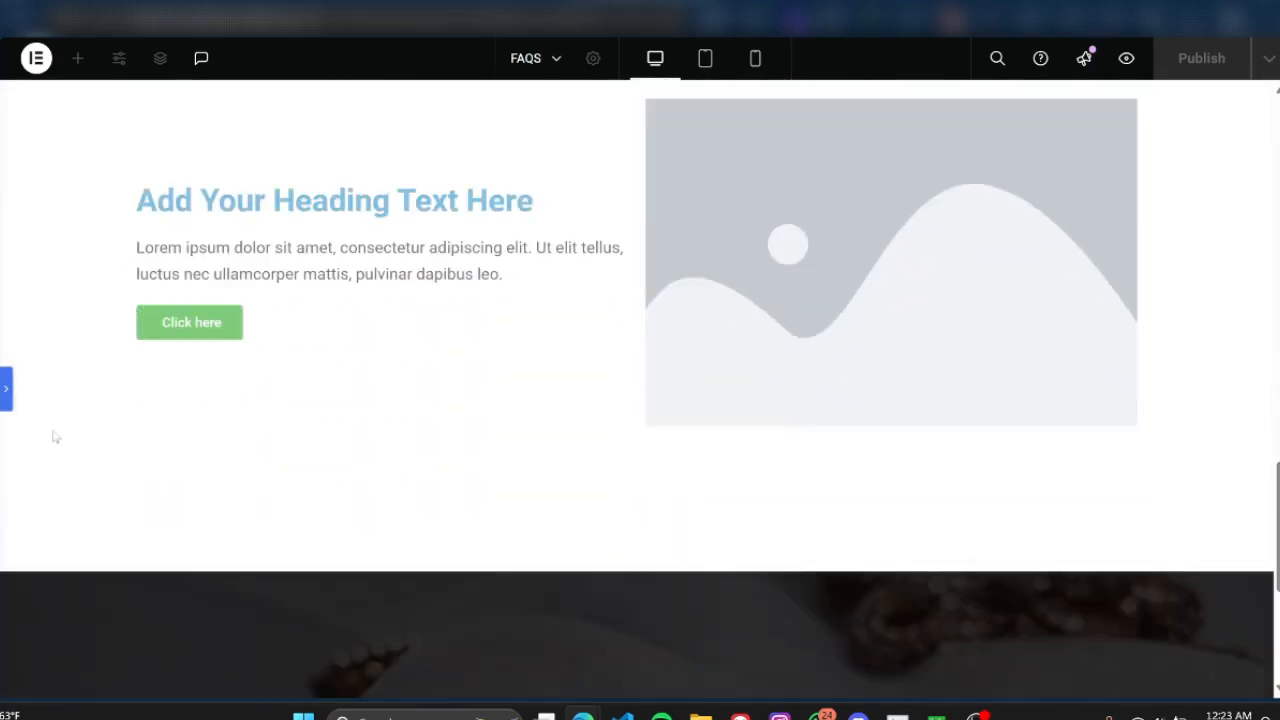
Bring back the editing panel and review the page from the FAQ toggles down to the heading-and-image section
left_click(7, 389)
scroll(728, 353, "up", 6)
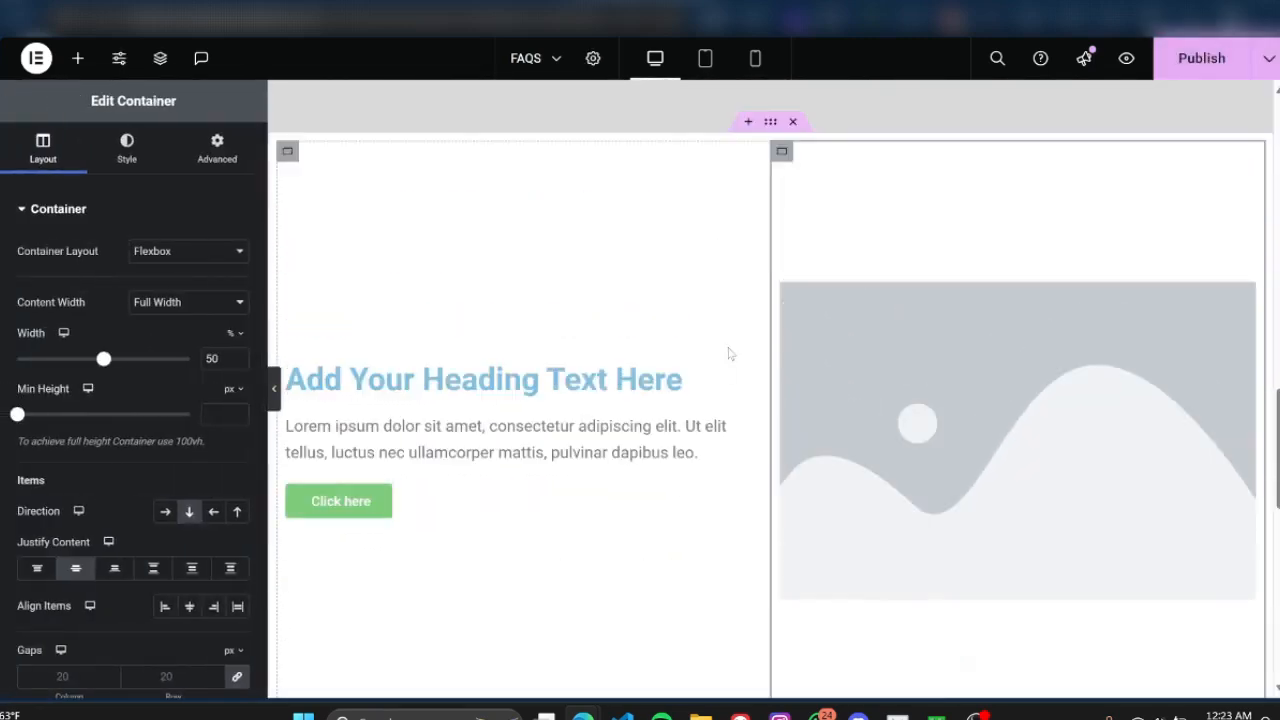
scroll(728, 347, "up", 10)
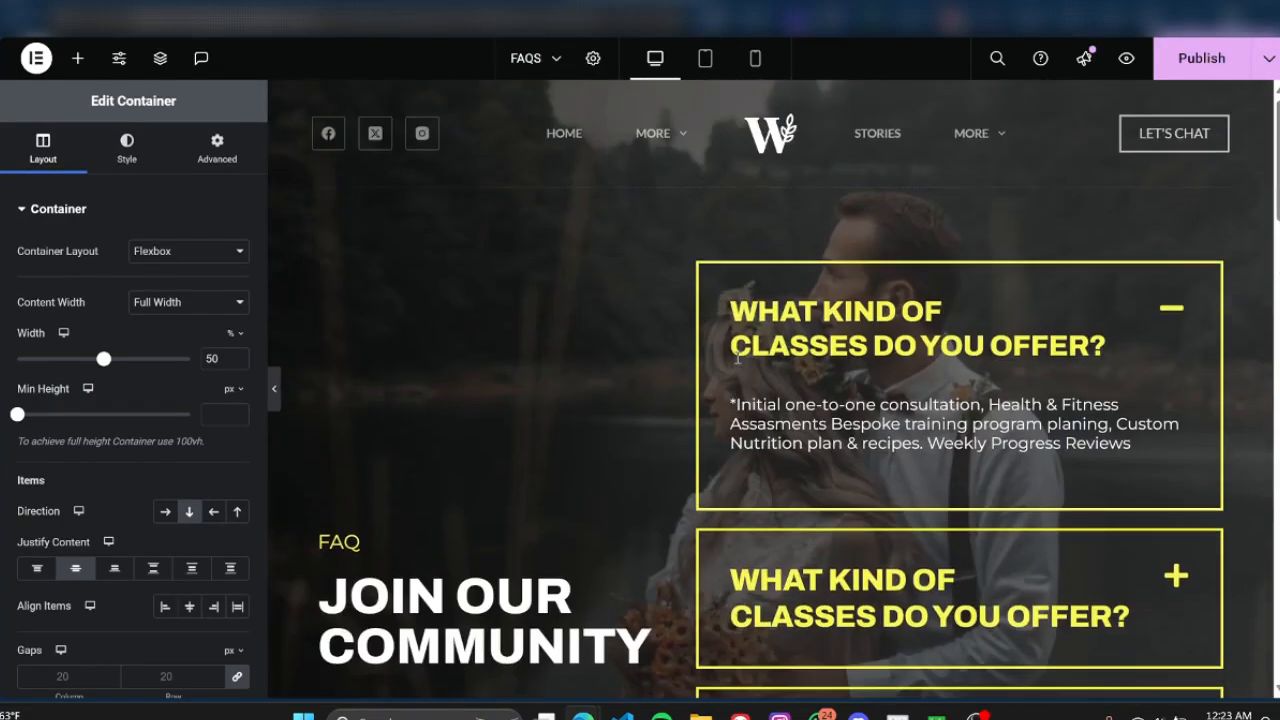
scroll(737, 358, "down", 10)
scroll(738, 358, "up", 2)
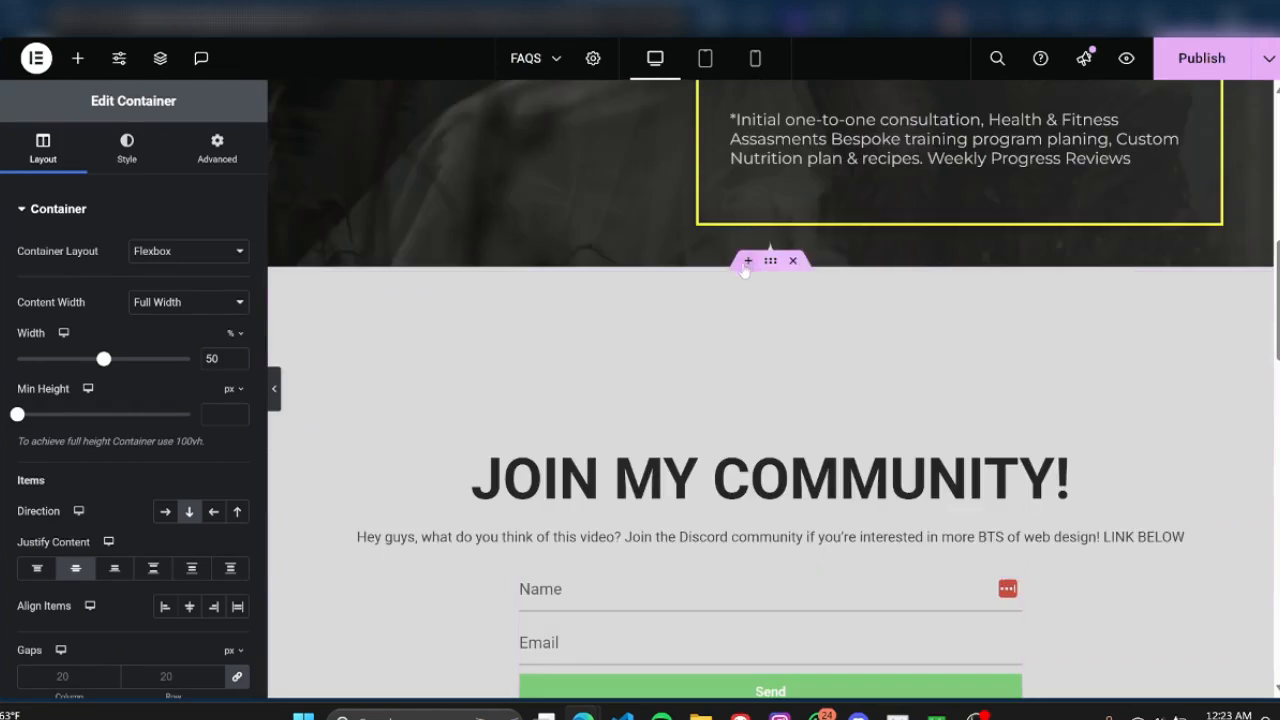
scroll(979, 425, "down", 3)
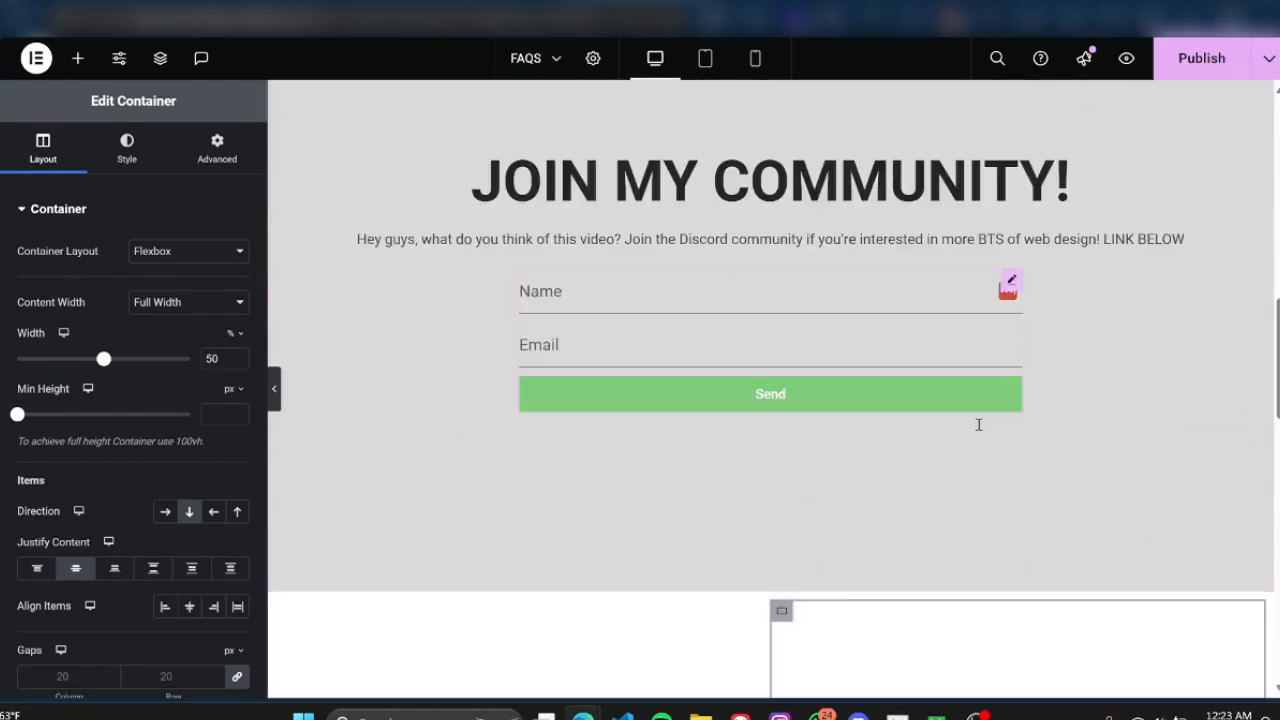
scroll(979, 425, "down", 2)
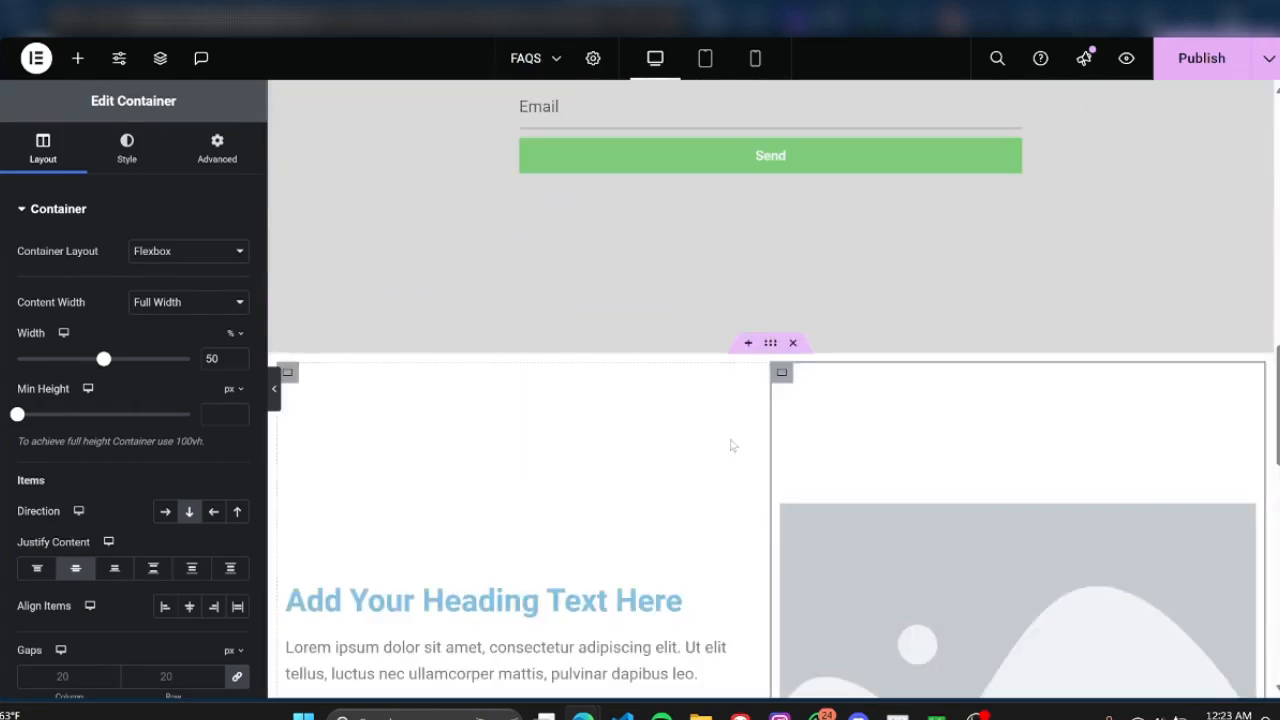
left_click(748, 343)
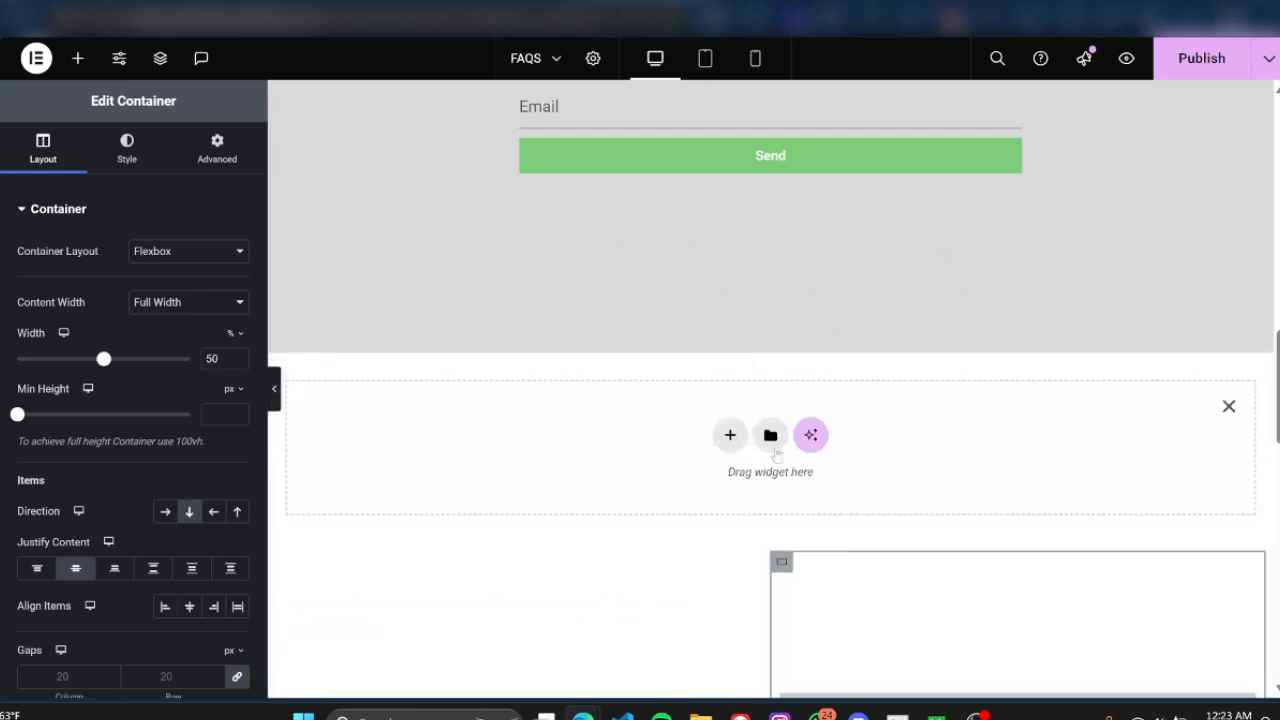
left_click(1229, 406)
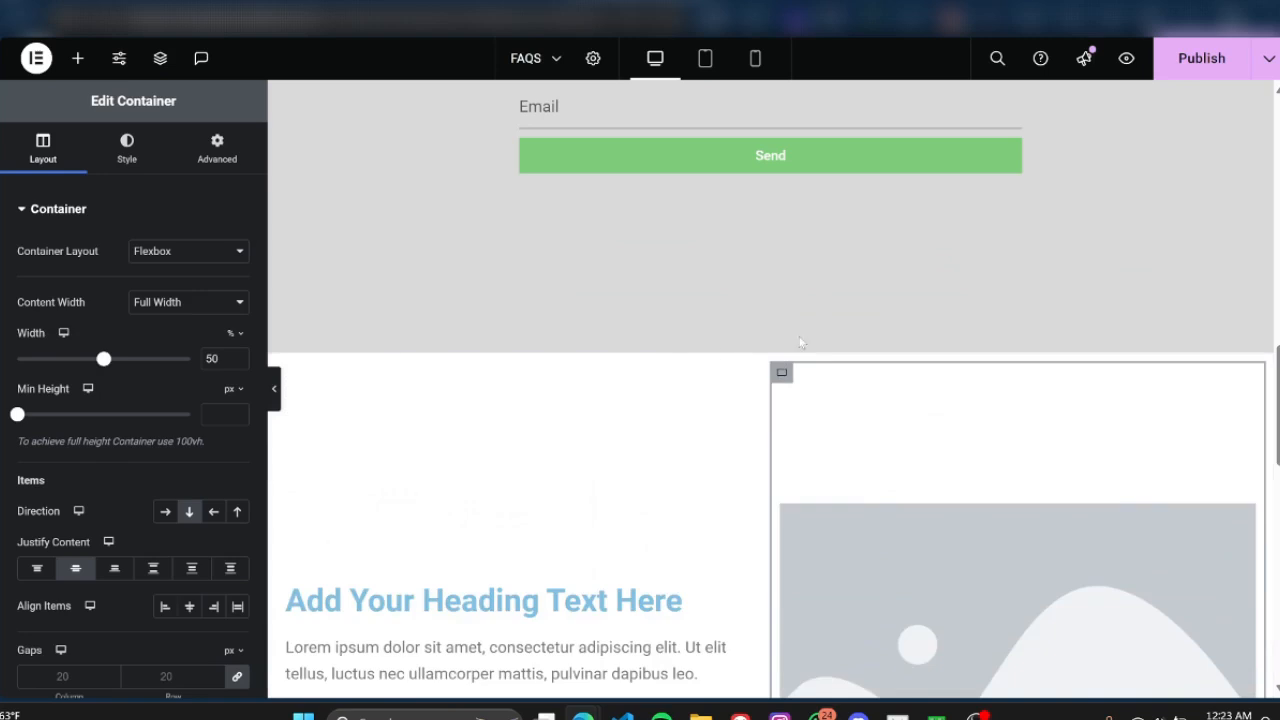
scroll(757, 343, "down", 6)
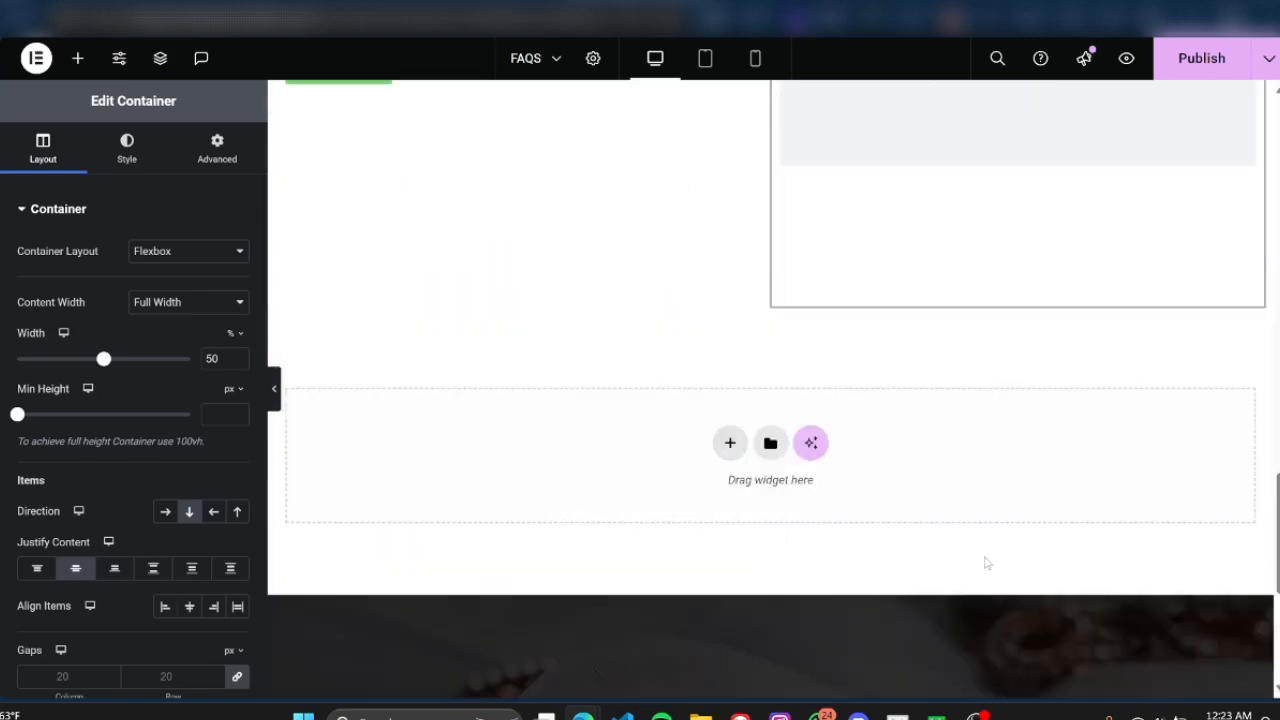
left_click(730, 443)
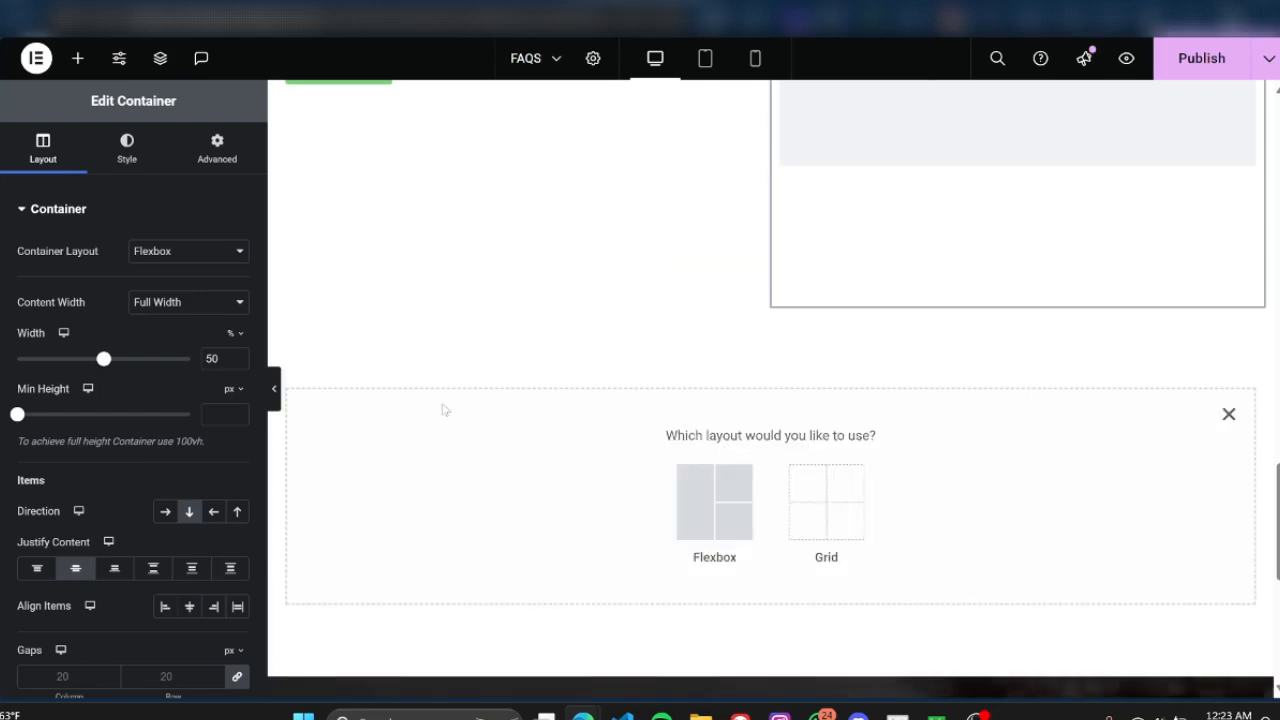
left_click(1229, 414)
Insert a single row-direction Flexbox container between the community form section and the heading-and-image section
scroll(729, 298, "up", 5)
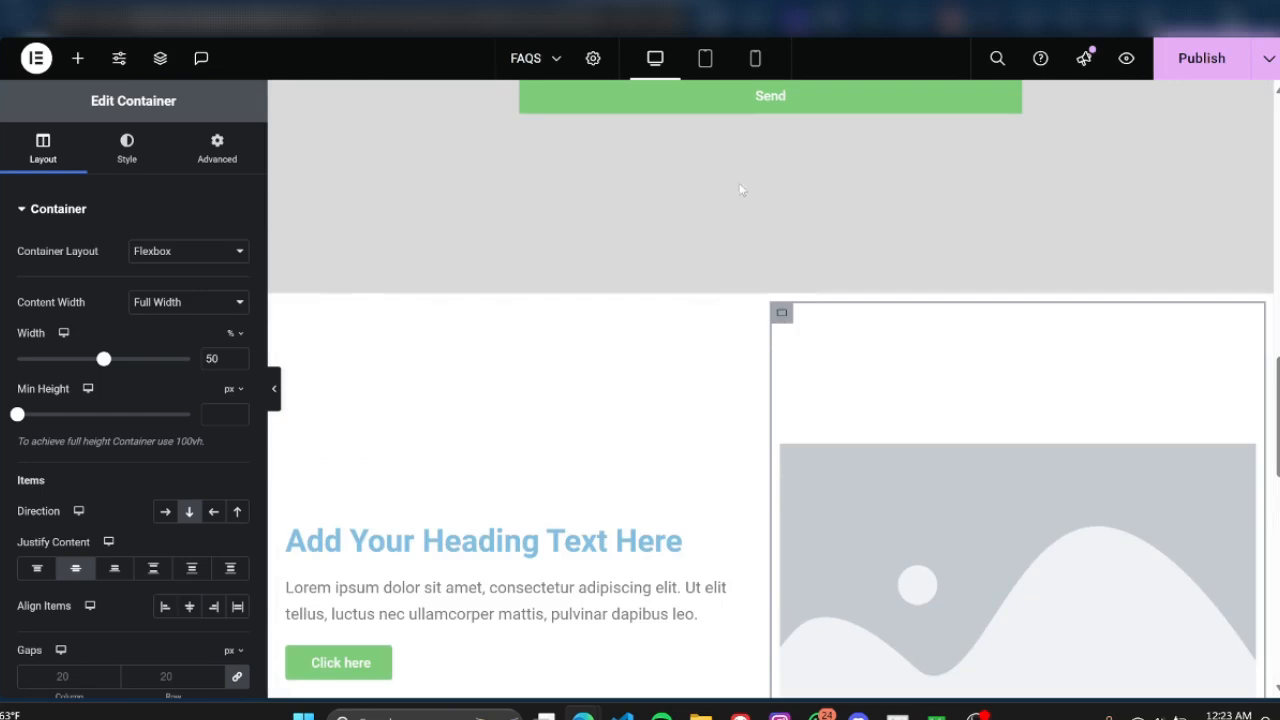
scroll(697, 310, "up", 1)
scroll(697, 310, "down", 1)
scroll(694, 446, "up", 3)
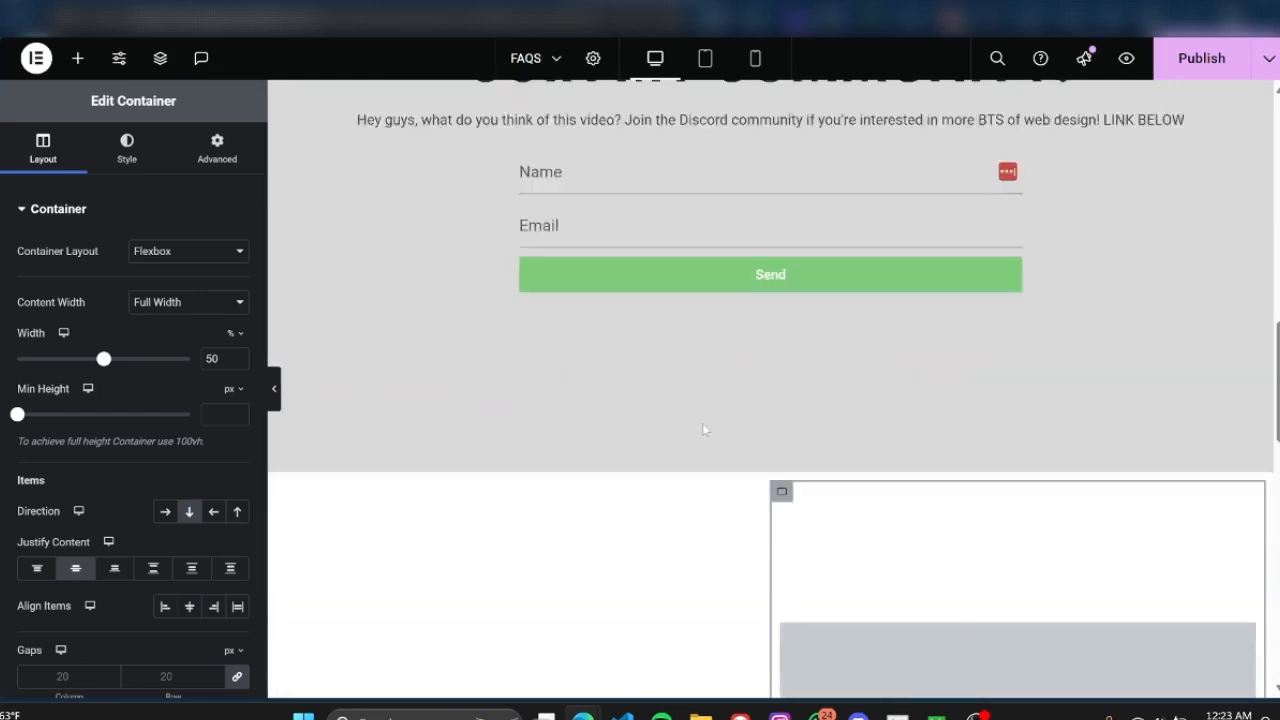
scroll(703, 431, "down", 1)
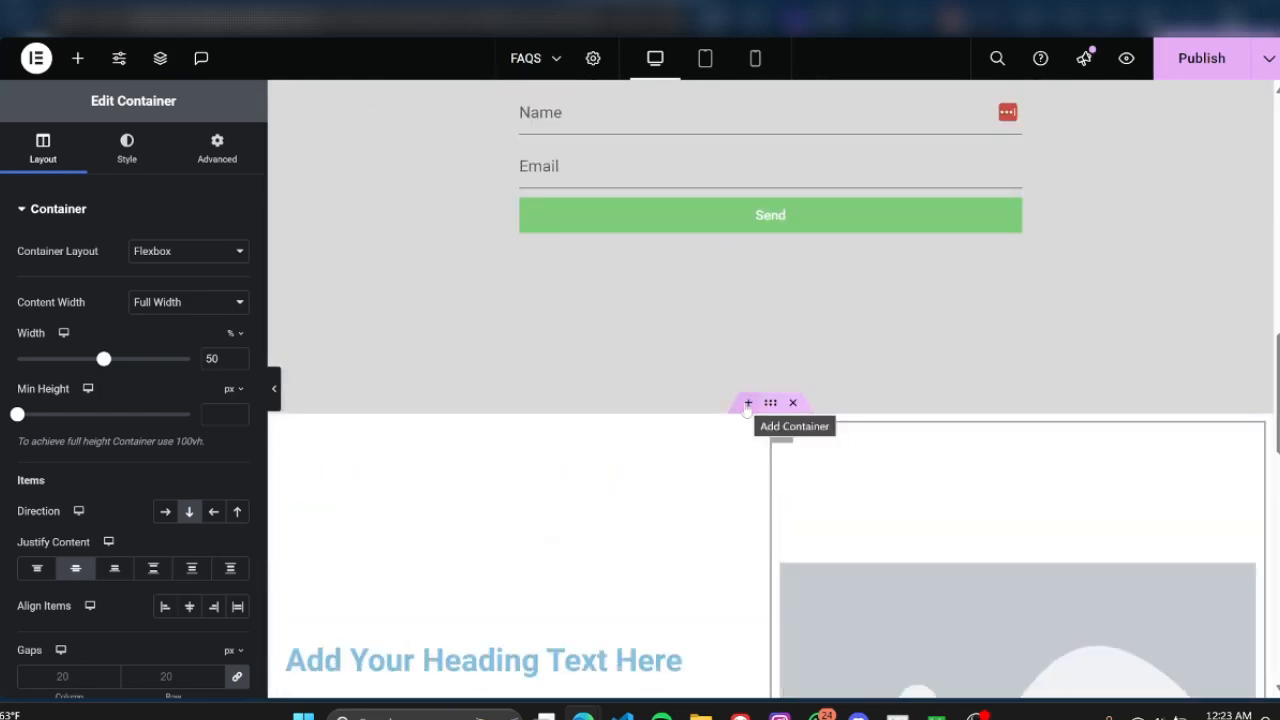
left_click(748, 403)
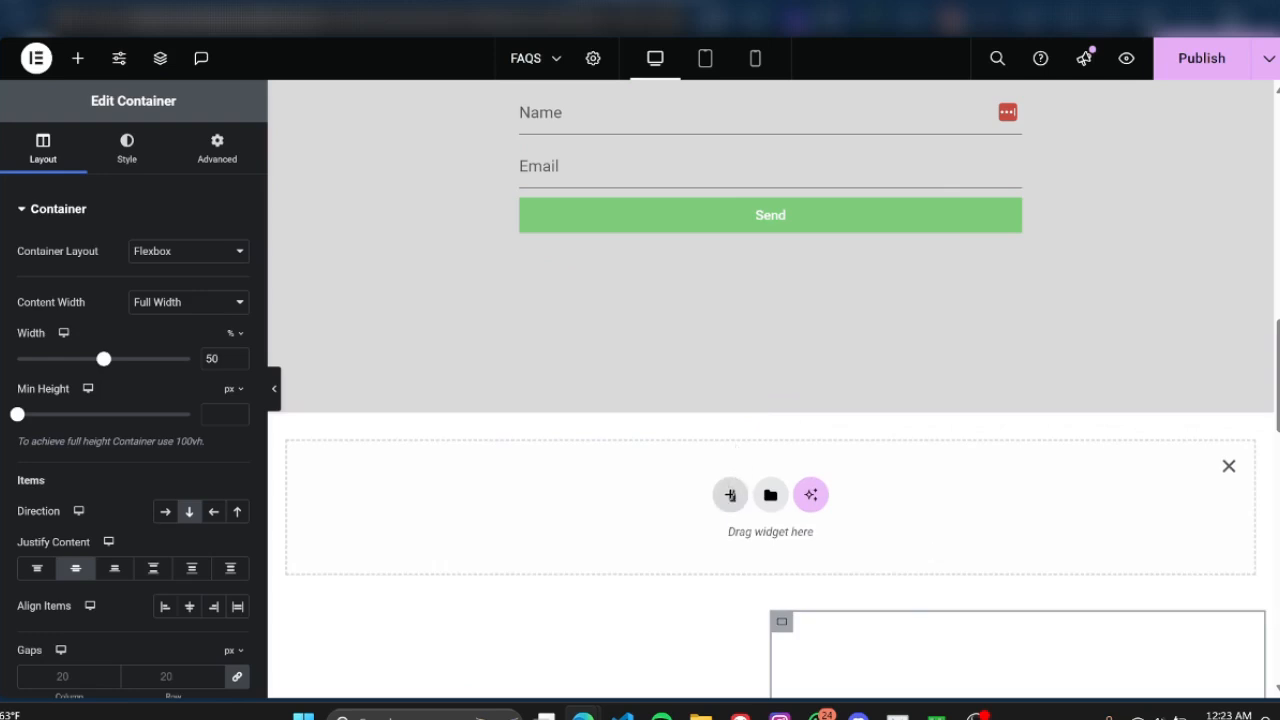
left_click(731, 496)
left_click(722, 498)
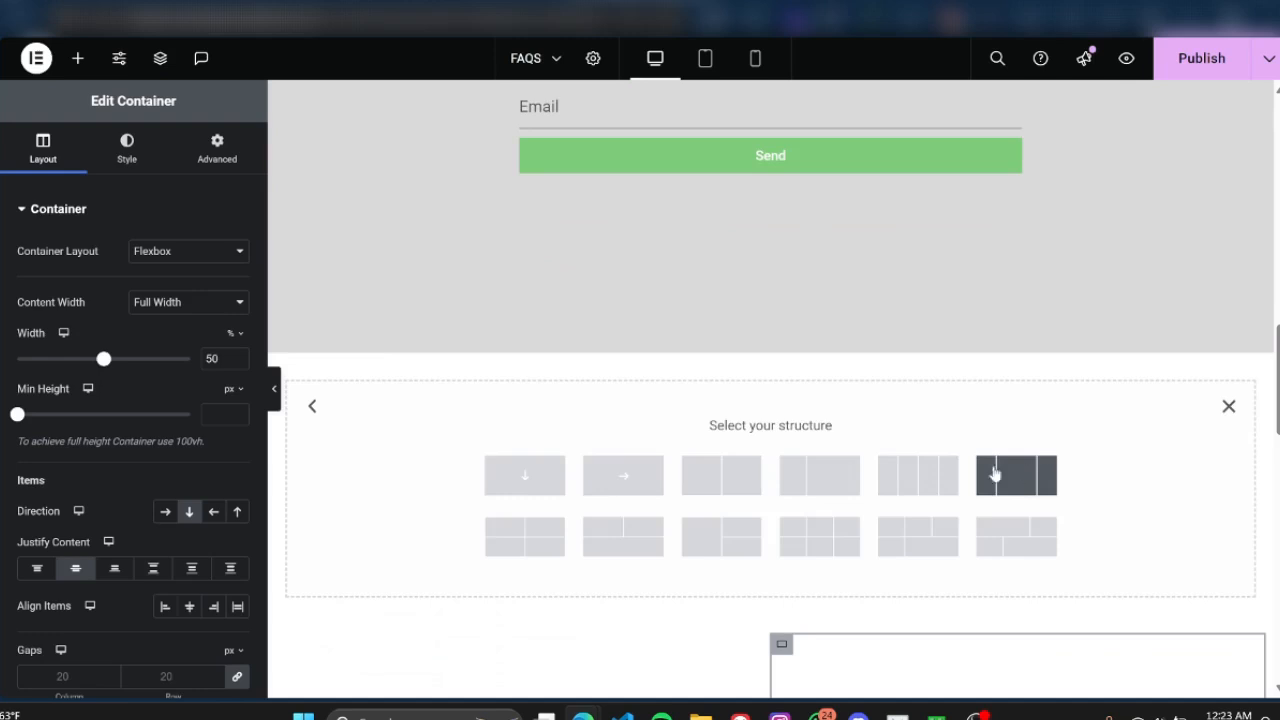
left_click(622, 477)
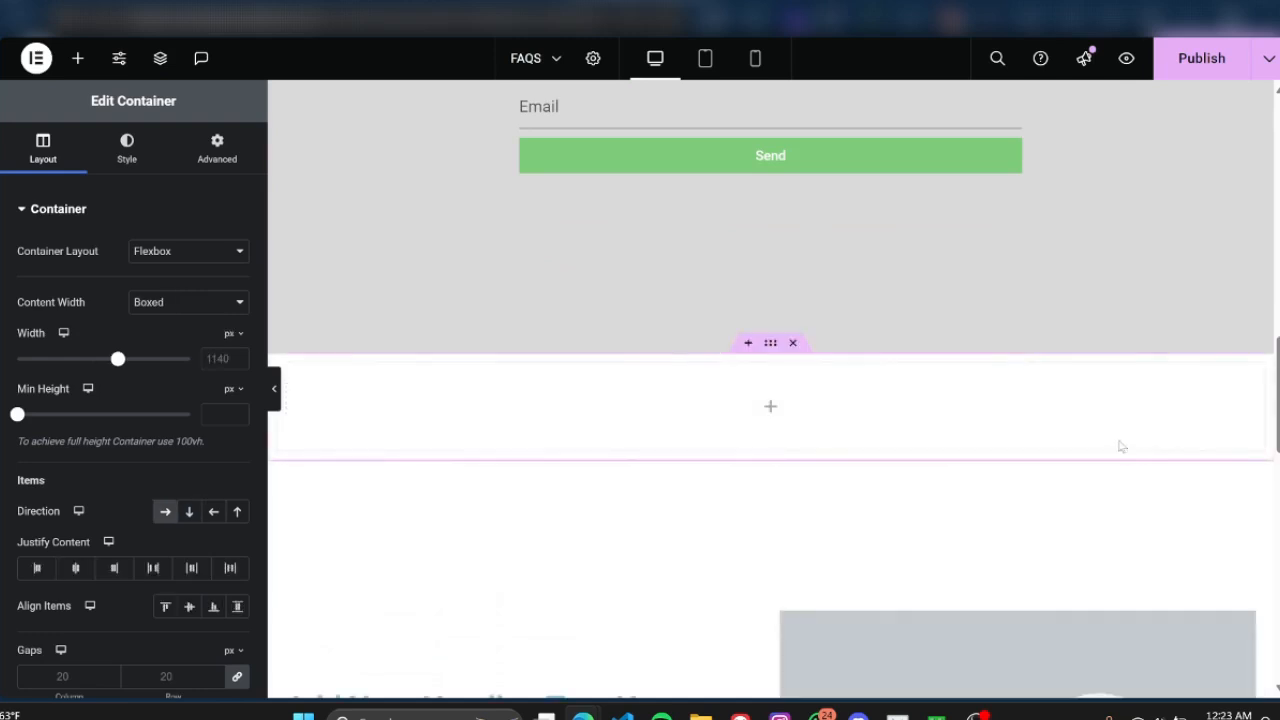
Give the new empty container a solid near-black classic background color
left_click(130, 160)
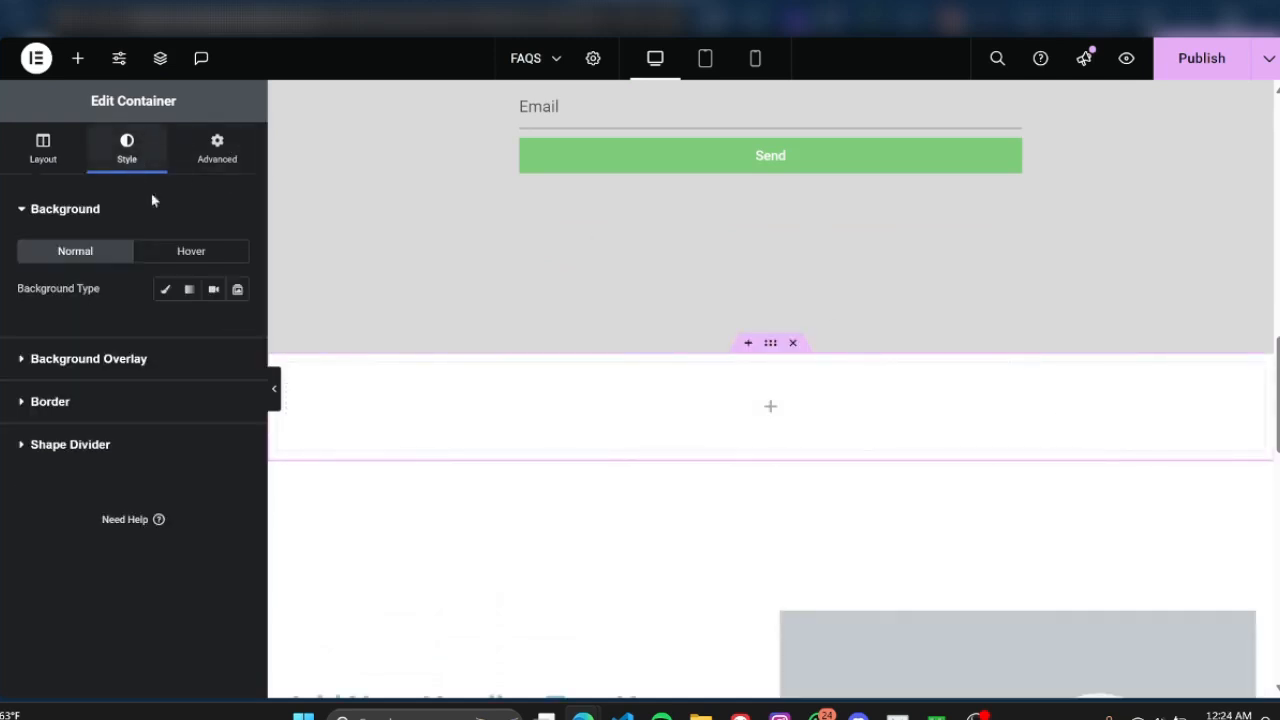
left_click(170, 296)
left_click(237, 326)
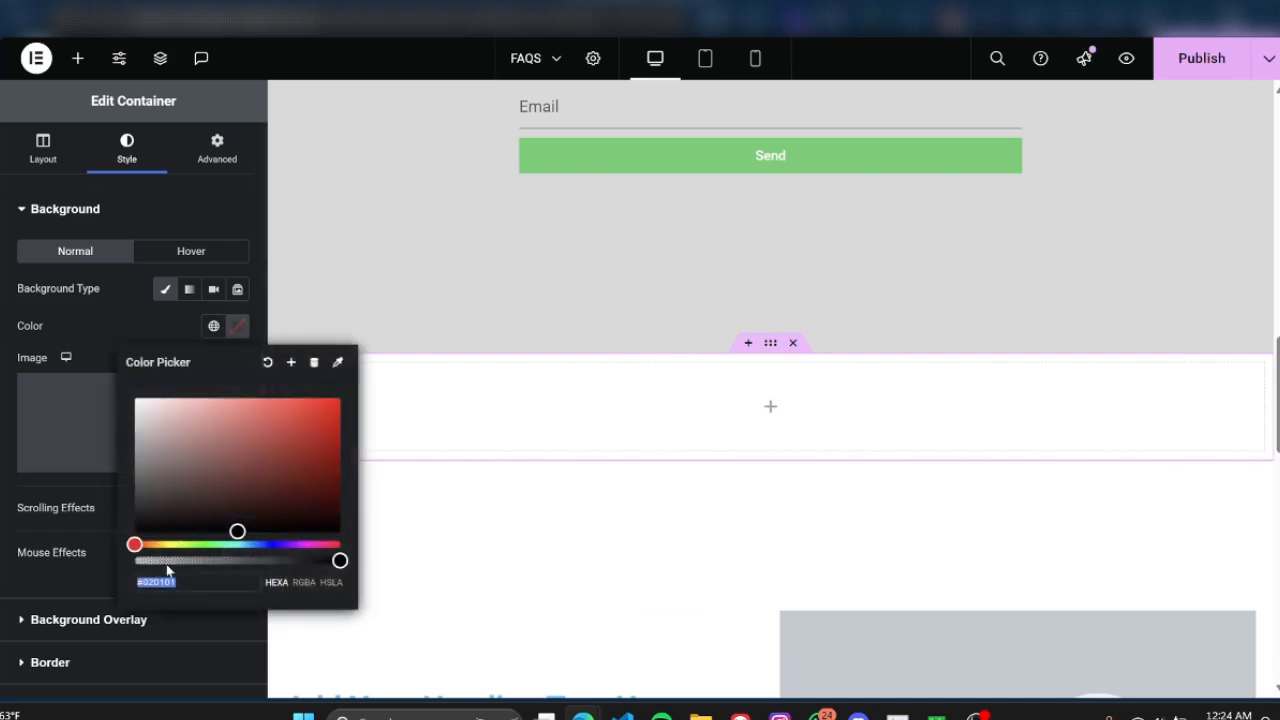
key("super+v")
left_click(229, 428)
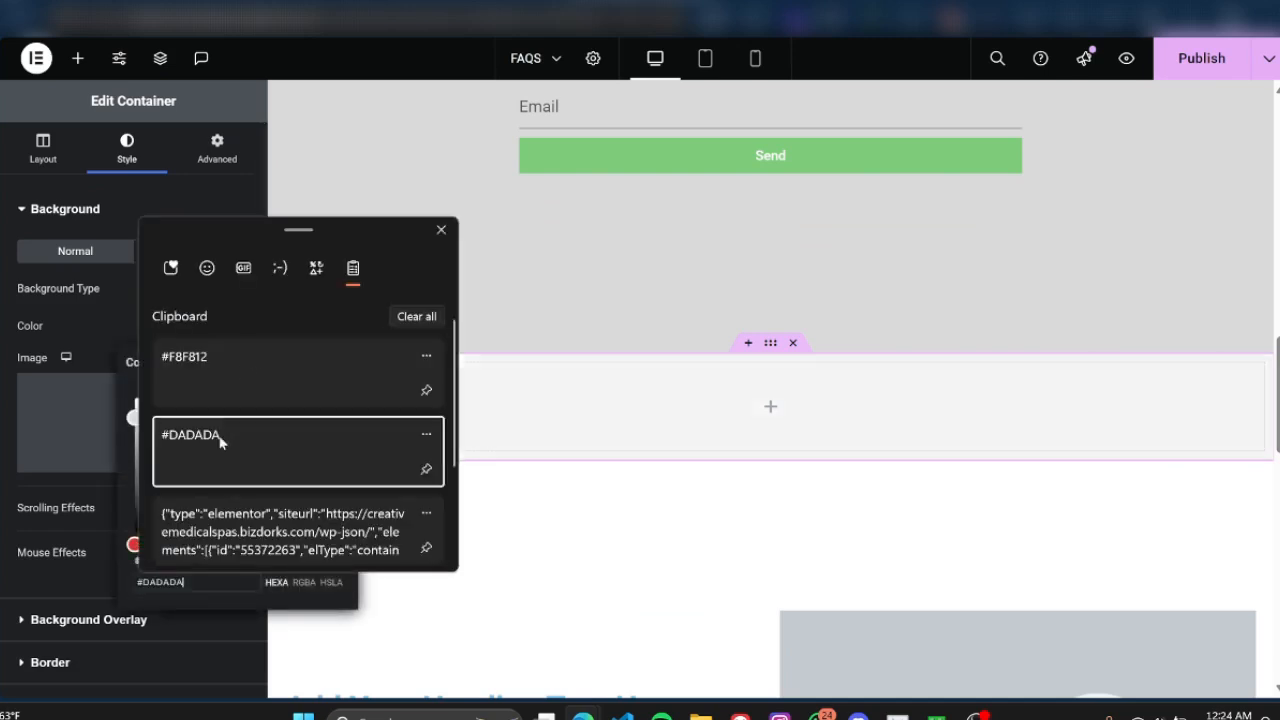
left_click_drag(142, 477, 104, 524)
left_click(119, 322)
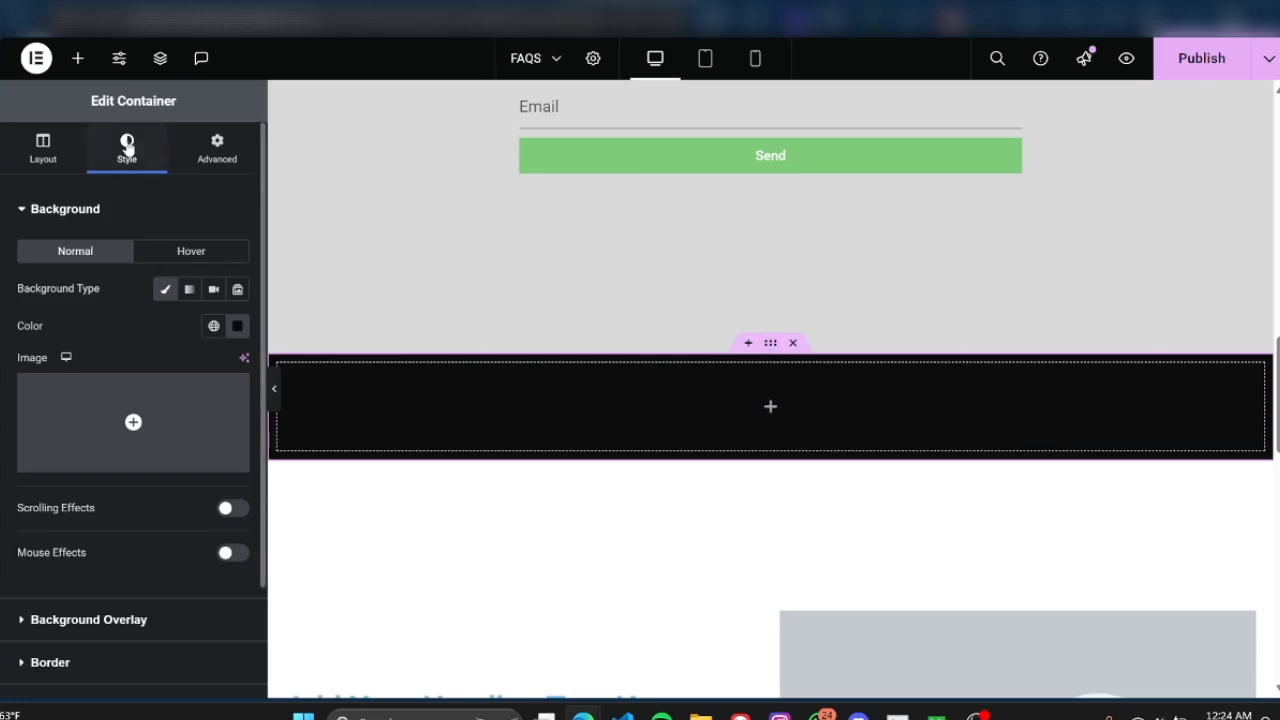
Set the black container's minimum height to 40 vh
left_click(45, 155)
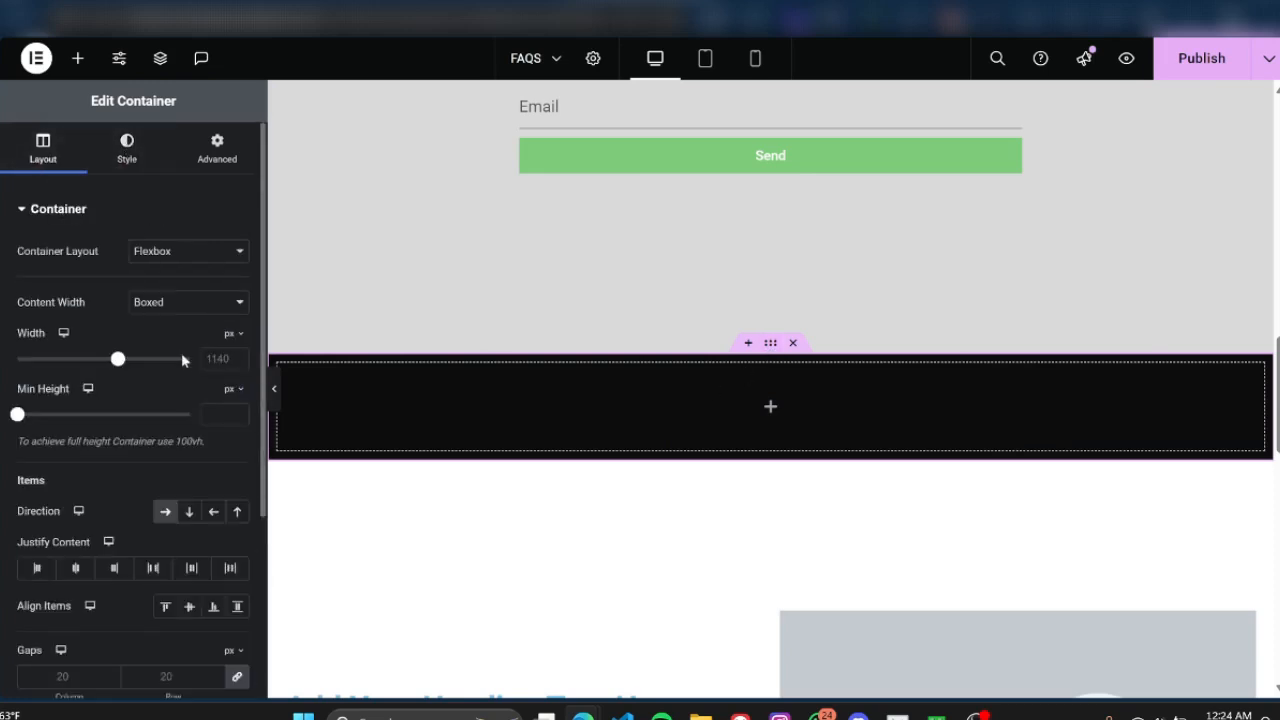
left_click(226, 389)
left_click(230, 466)
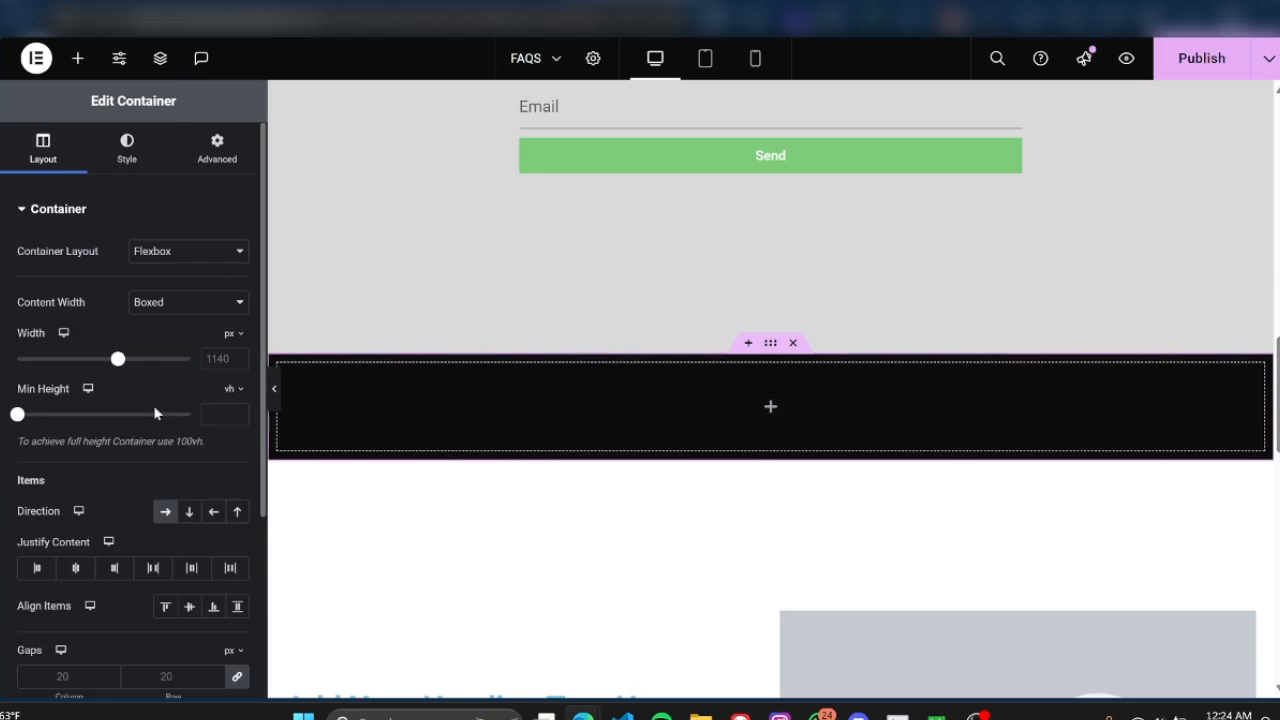
left_click(208, 413)
type("40")
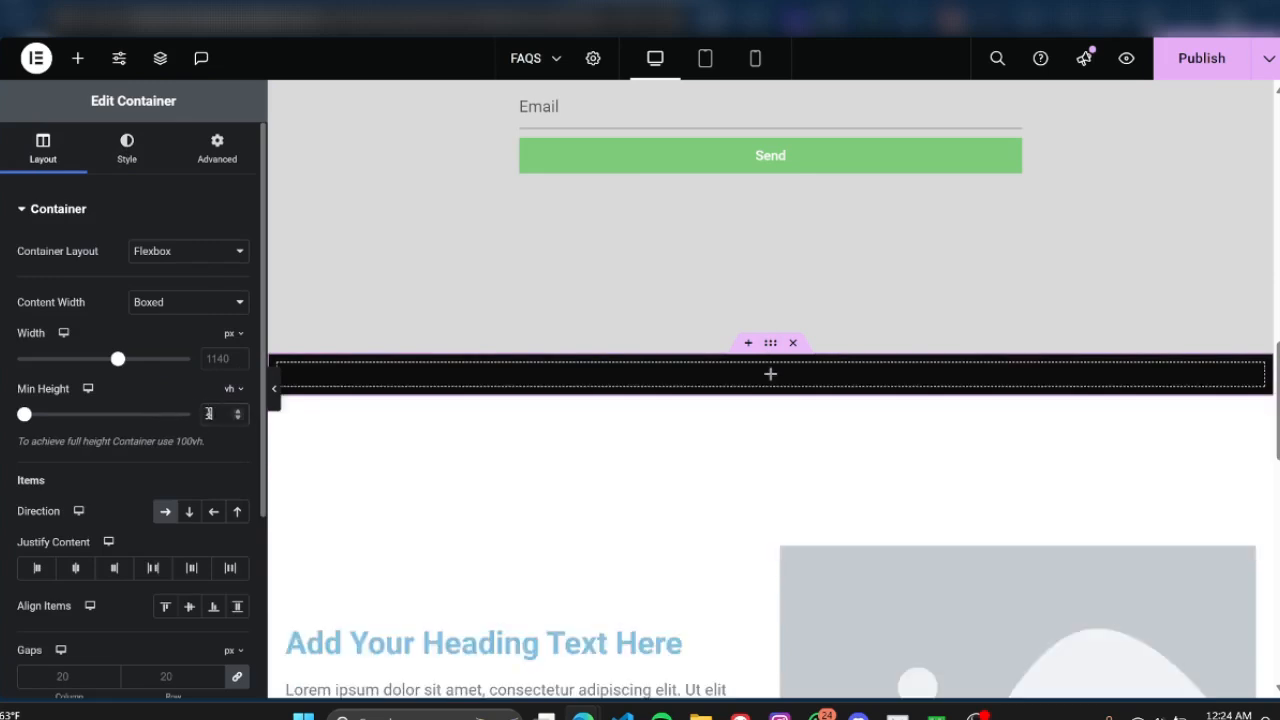
Preview the page at full width without the editing panel, checking the black band between the community form and the heading-and-image section
left_click(274, 397)
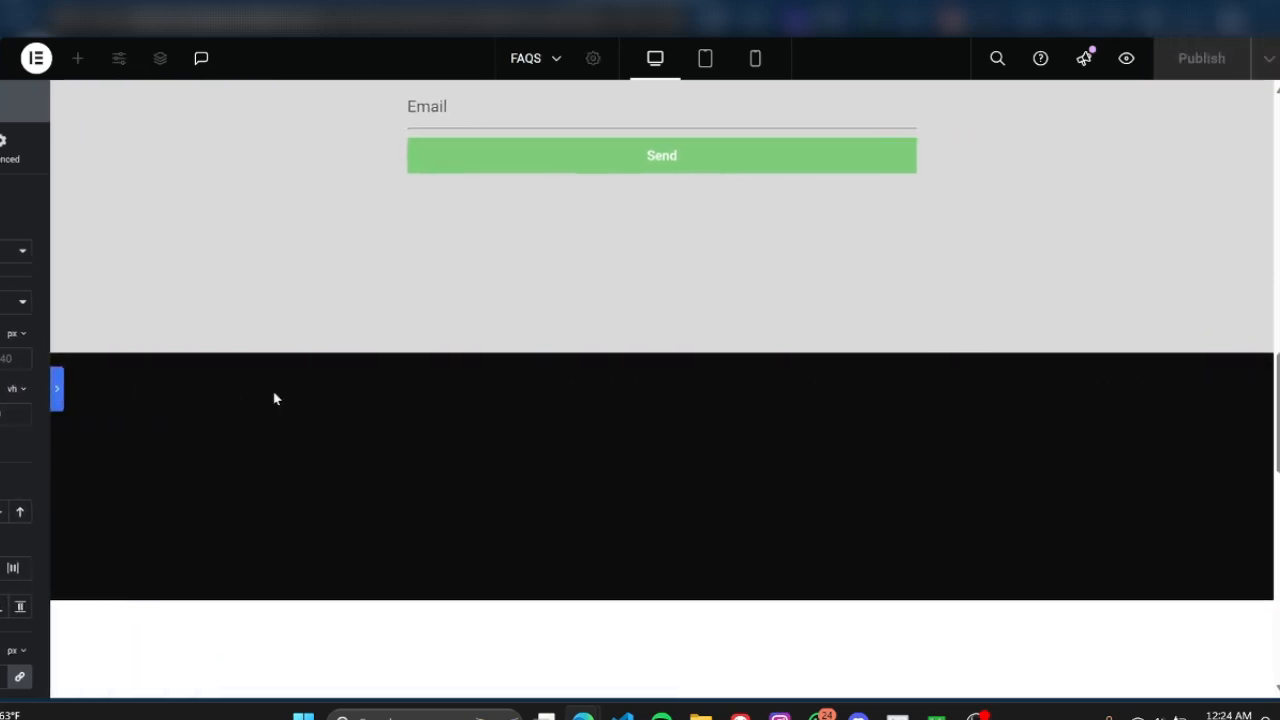
scroll(330, 436, "up", 15)
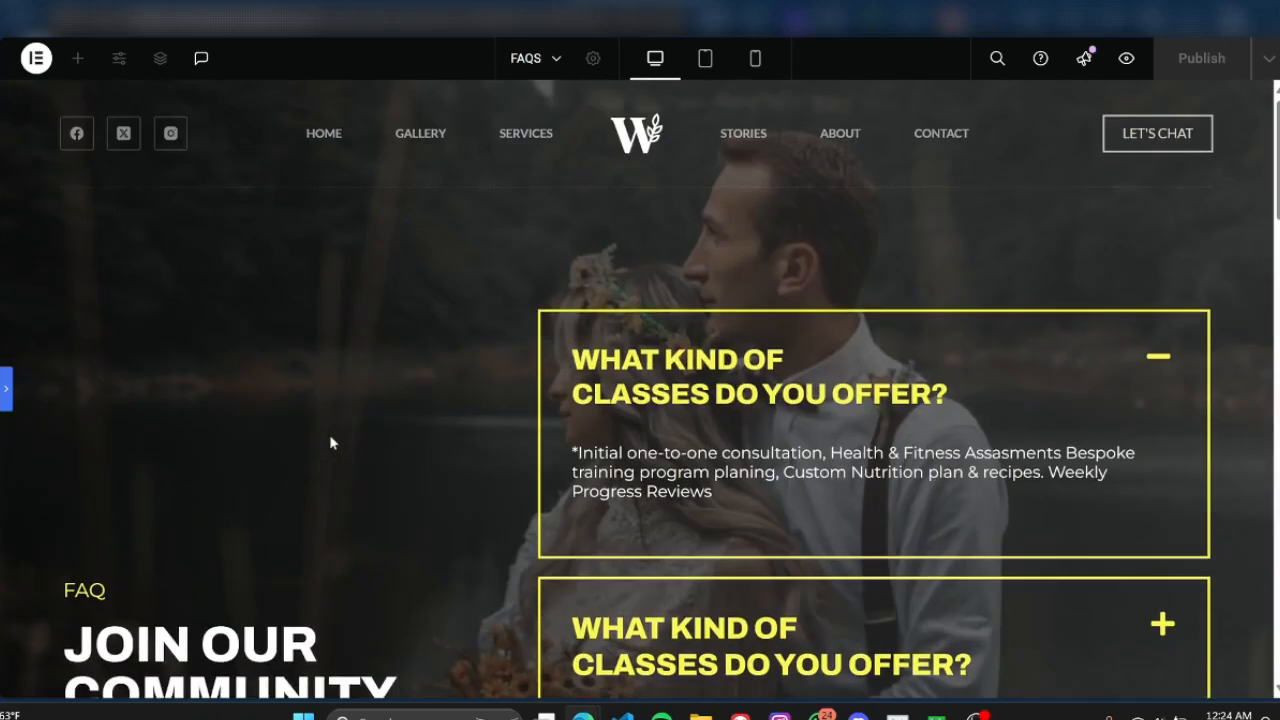
scroll(330, 436, "down", 15)
scroll(332, 440, "down", 7)
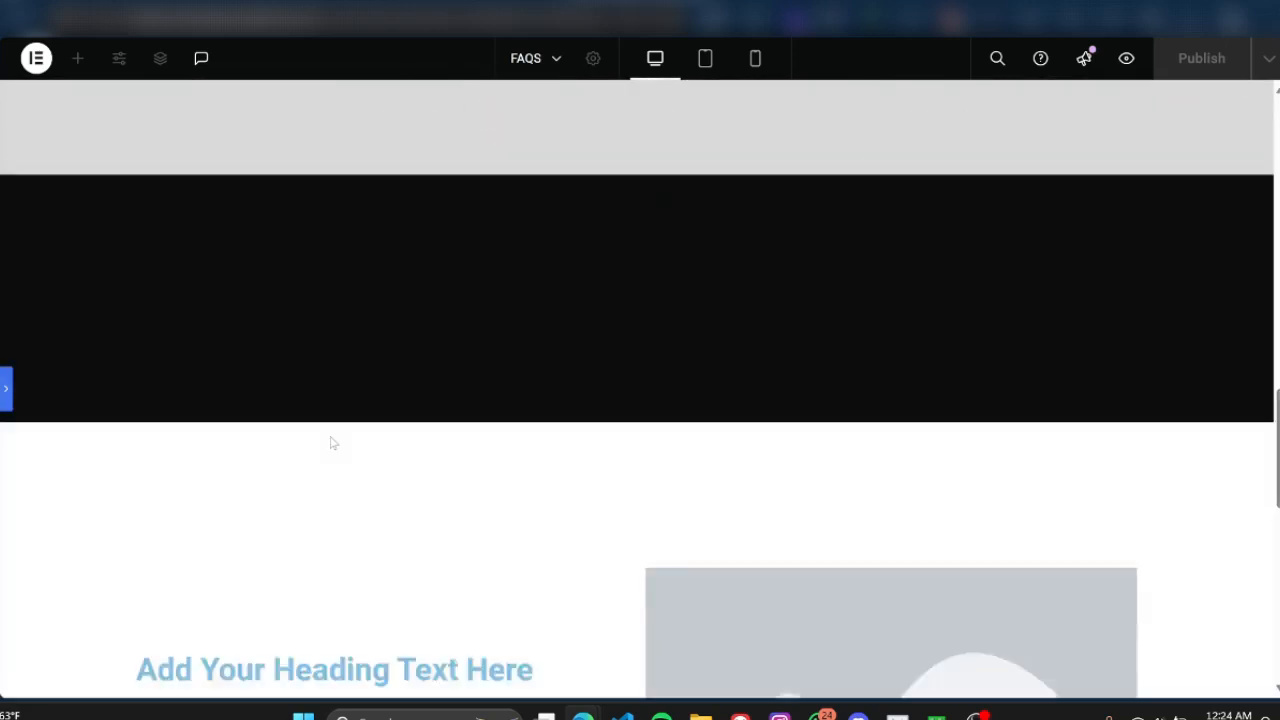
scroll(332, 440, "up", 5)
scroll(331, 442, "up", 15)
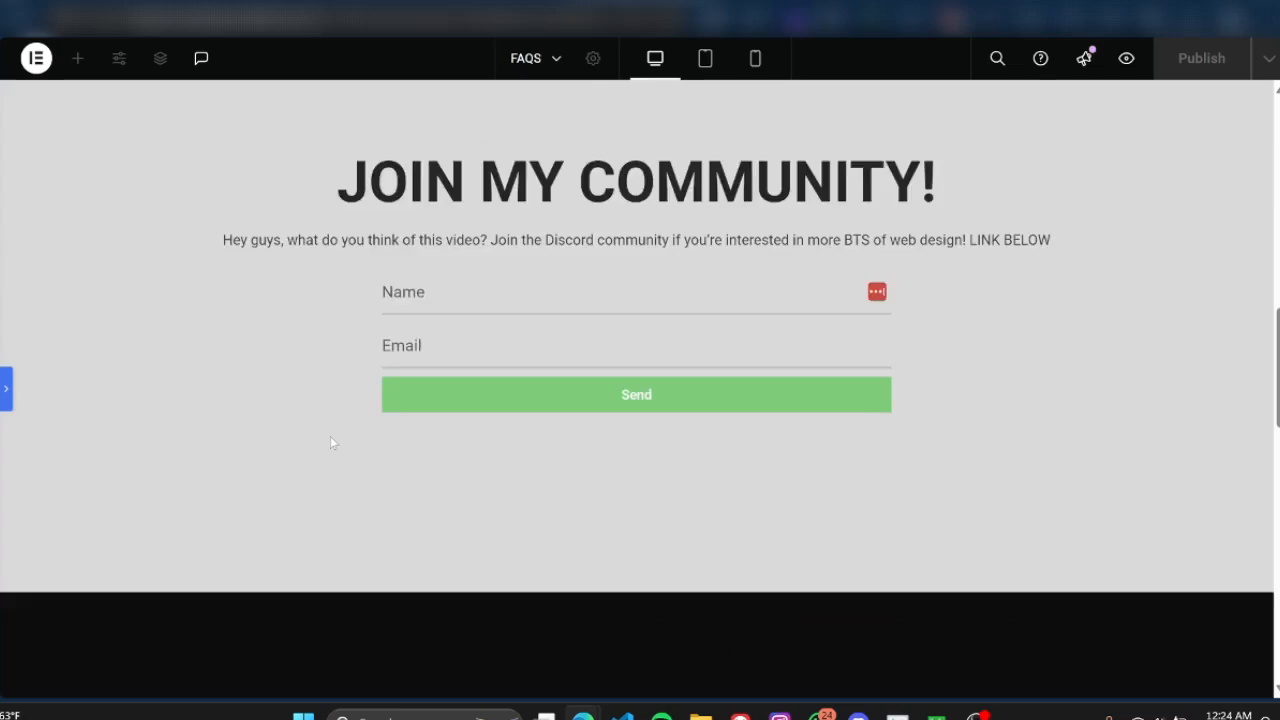